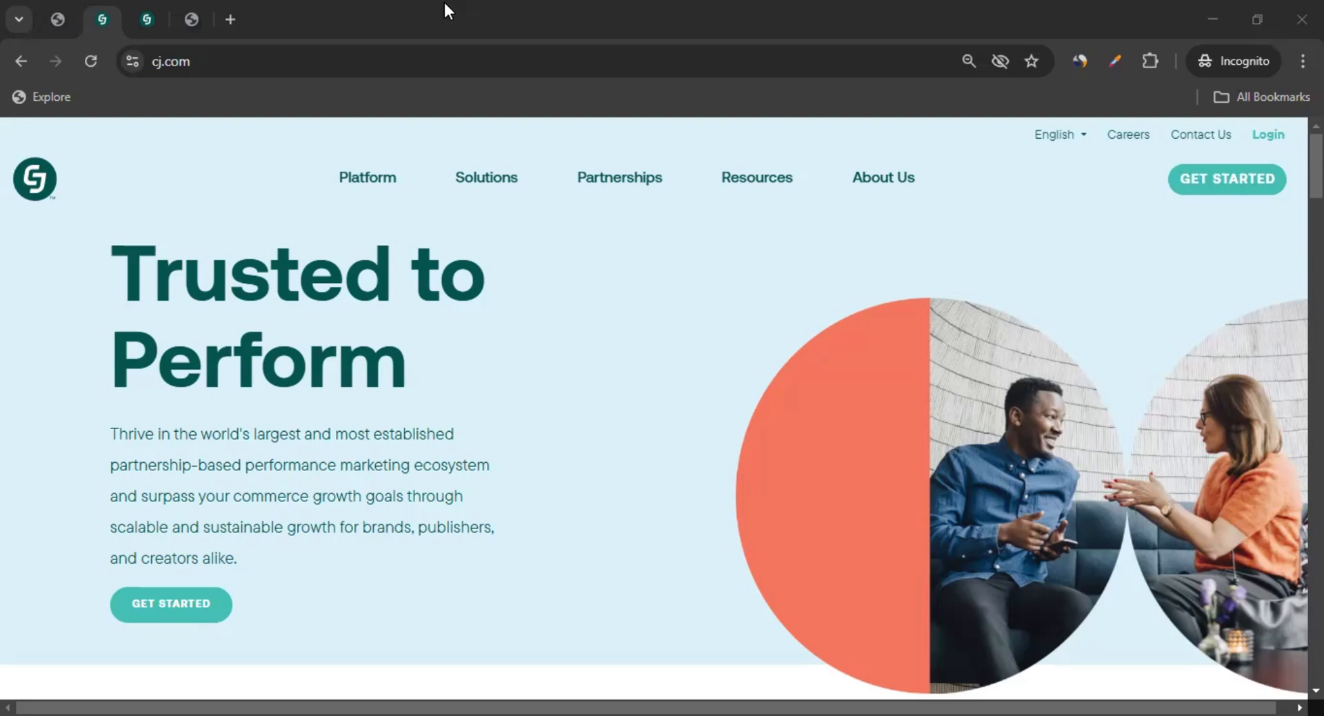
Look over the CJ homepage, switch to its join page and open the sign-up form for publishers and influencers.
scroll(631, 376, down, 18)
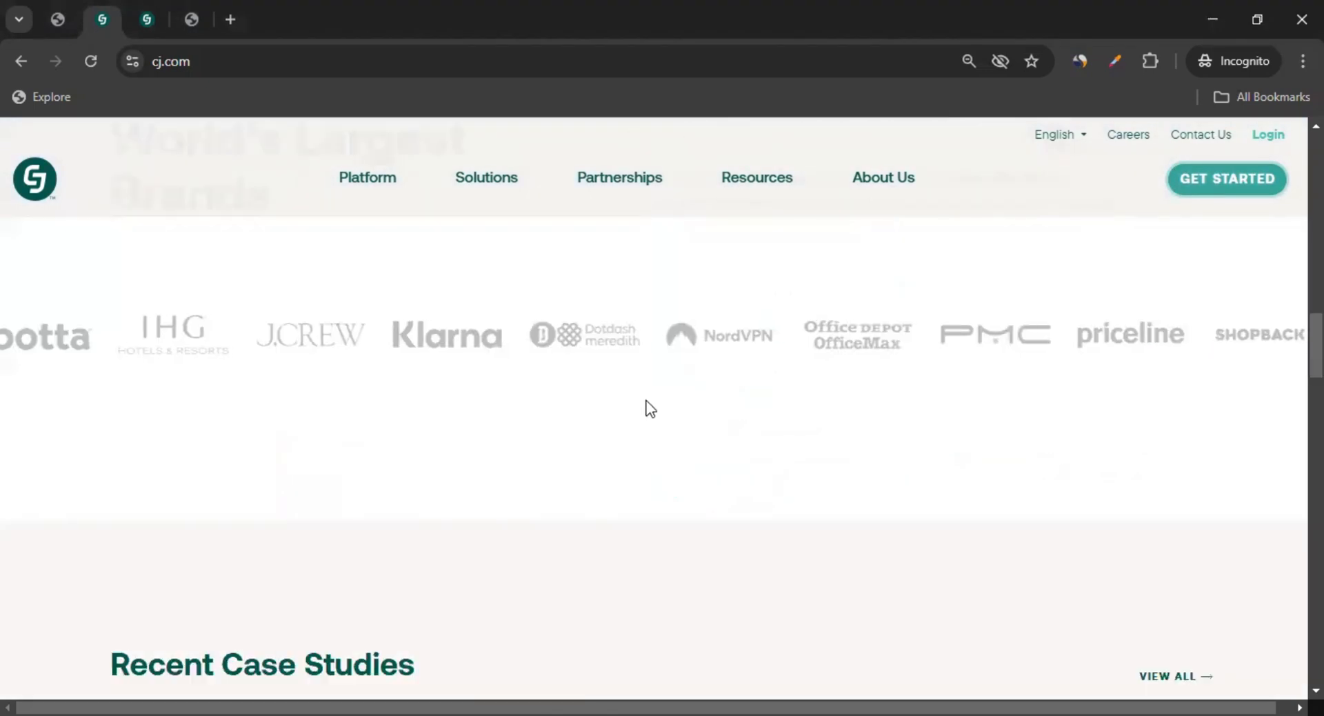
scroll(628, 428, up, 10)
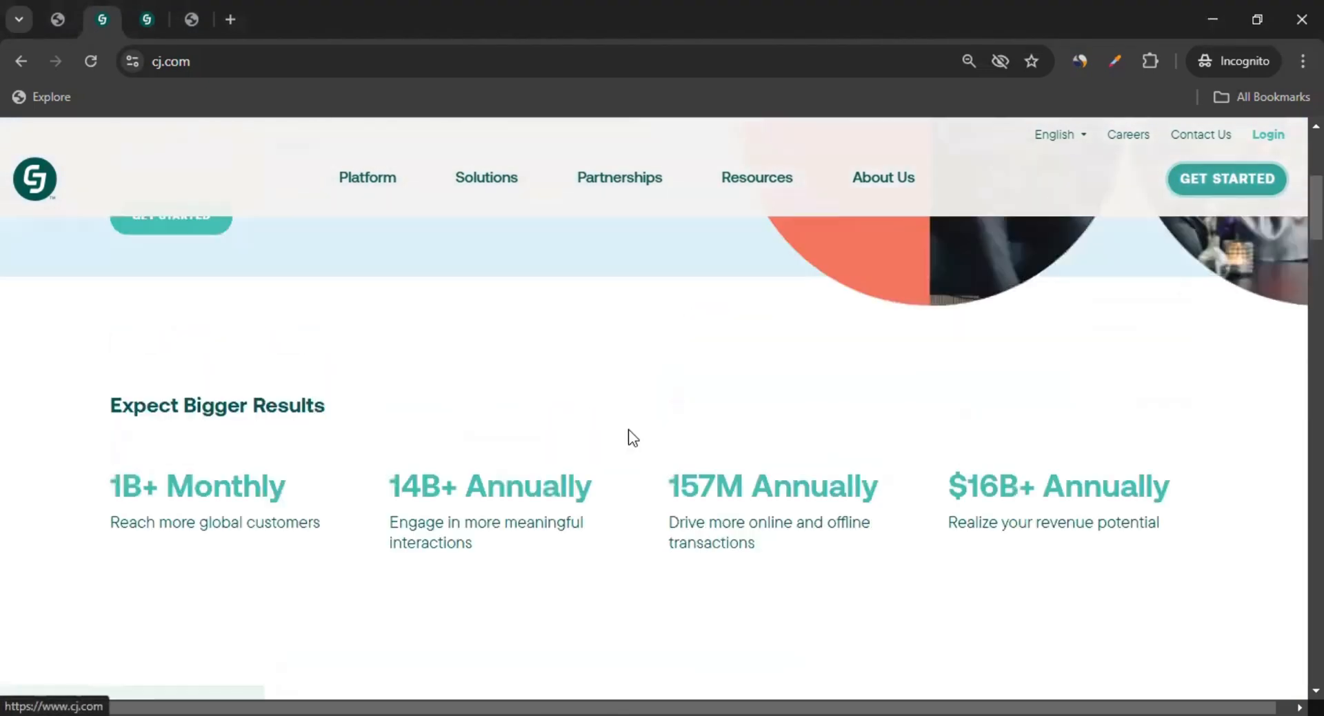
scroll(629, 435, up, 5)
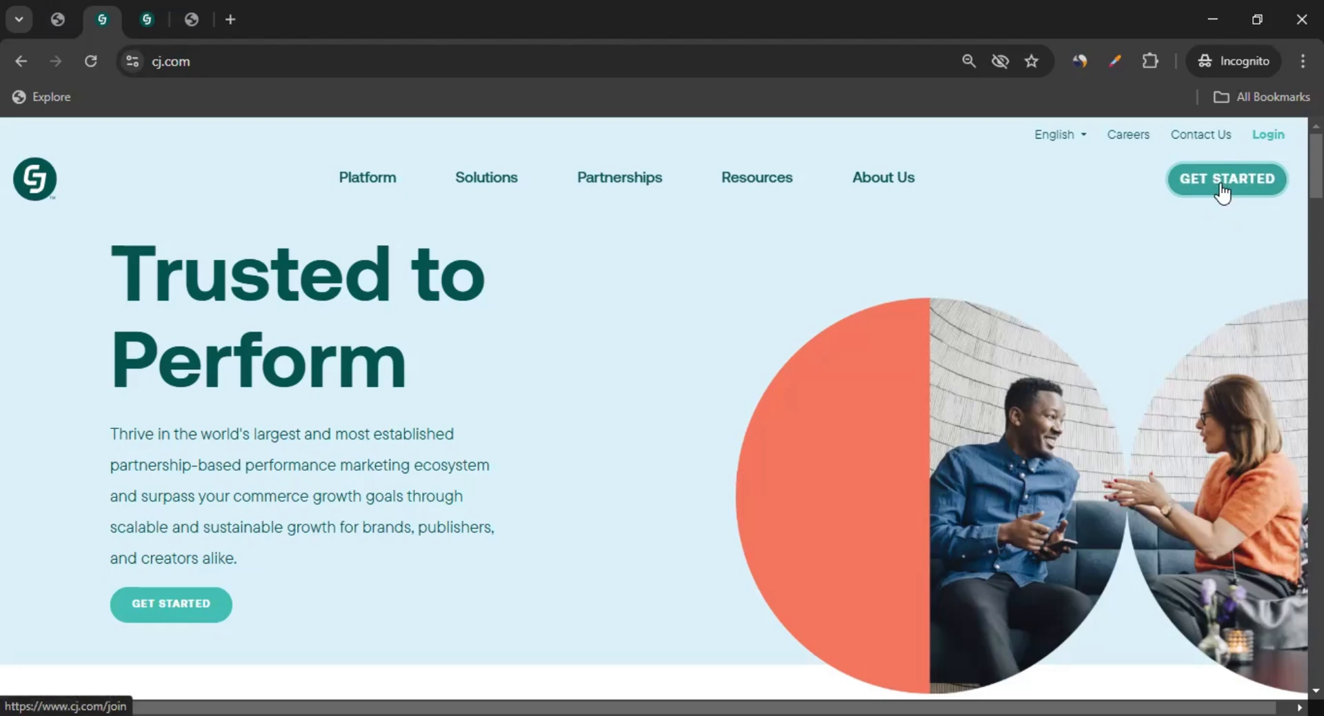
click(146, 19)
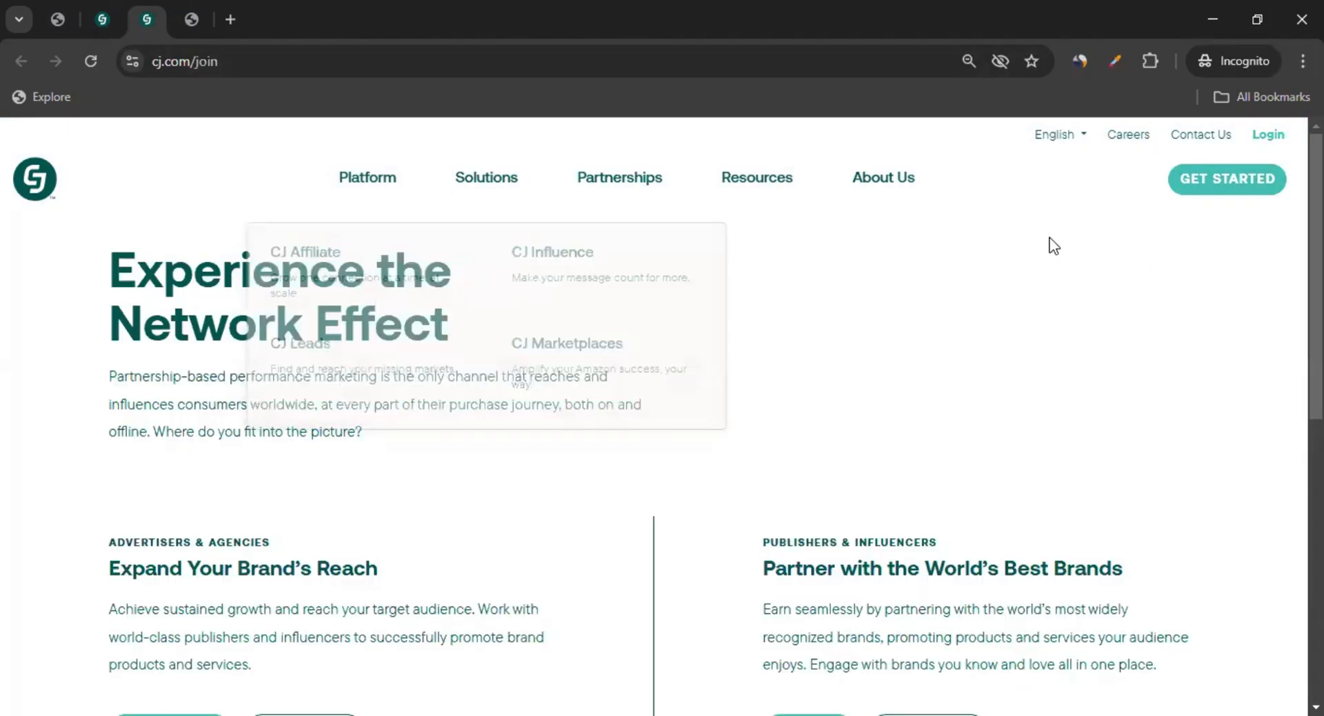
scroll(1015, 251, down, 3)
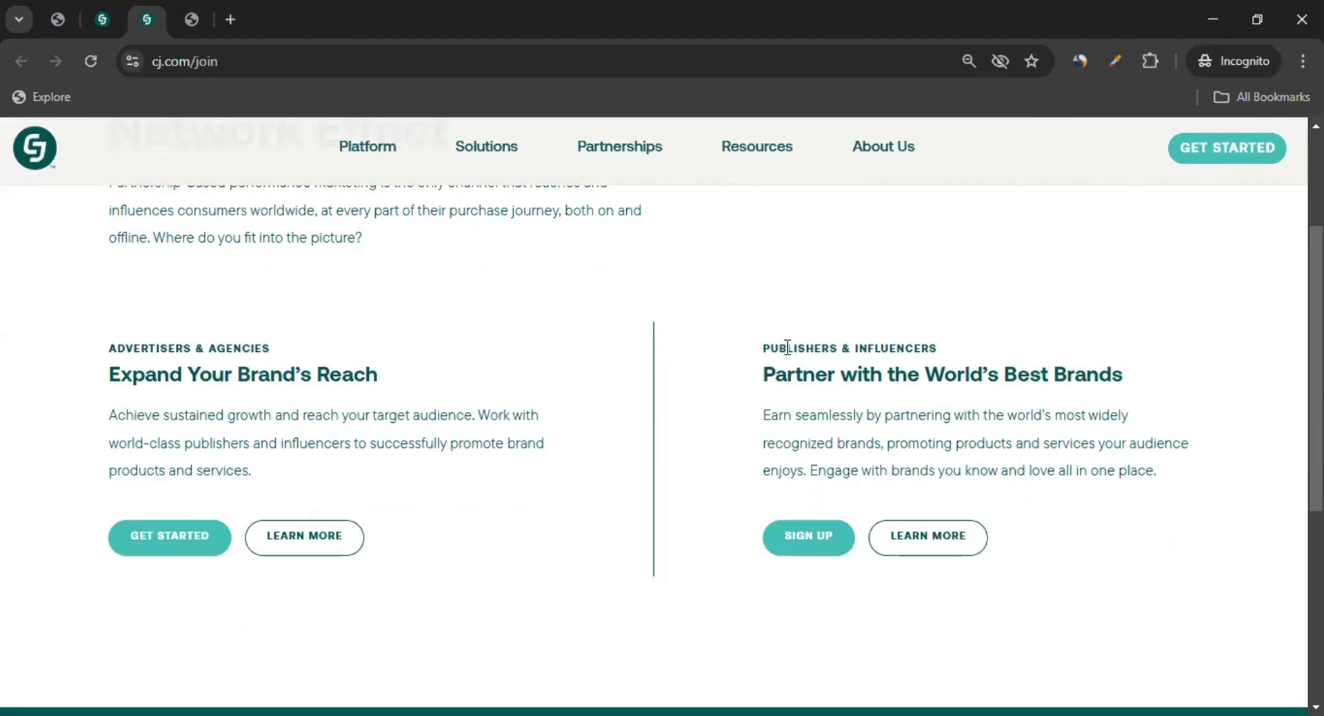
drag(761, 349, 933, 345)
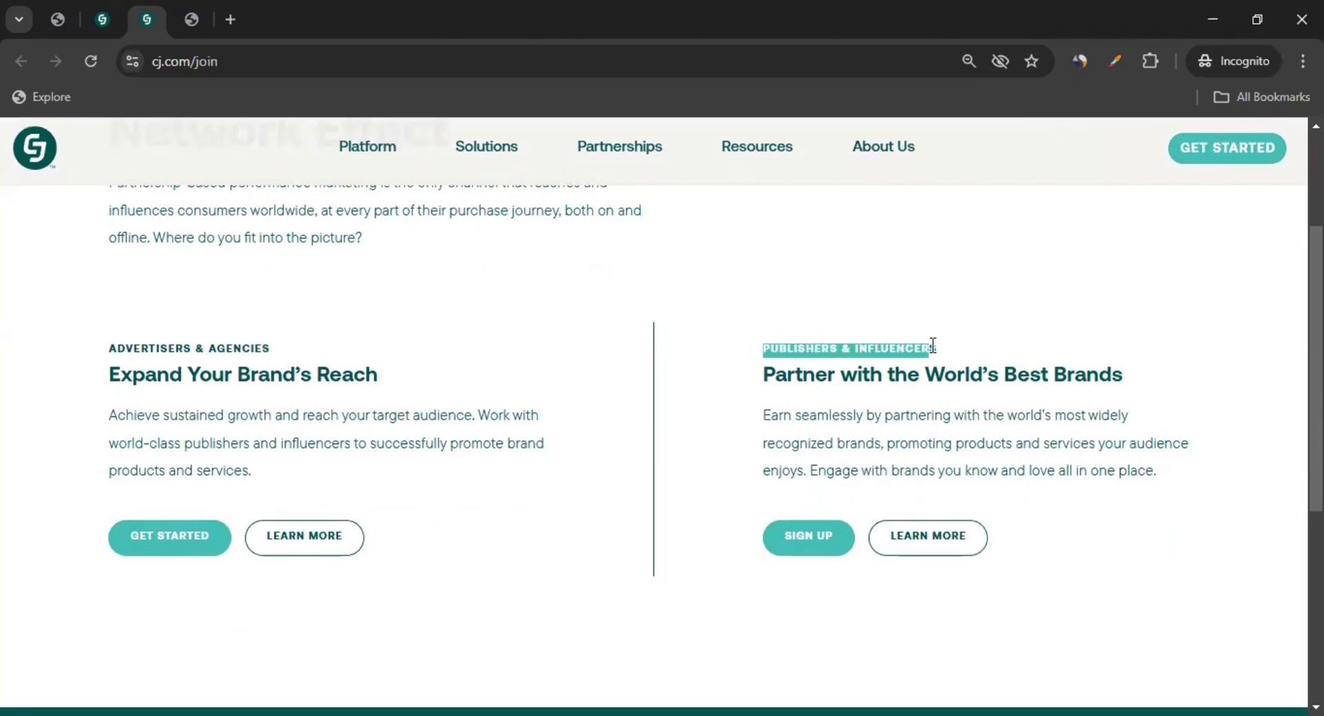
click(808, 542)
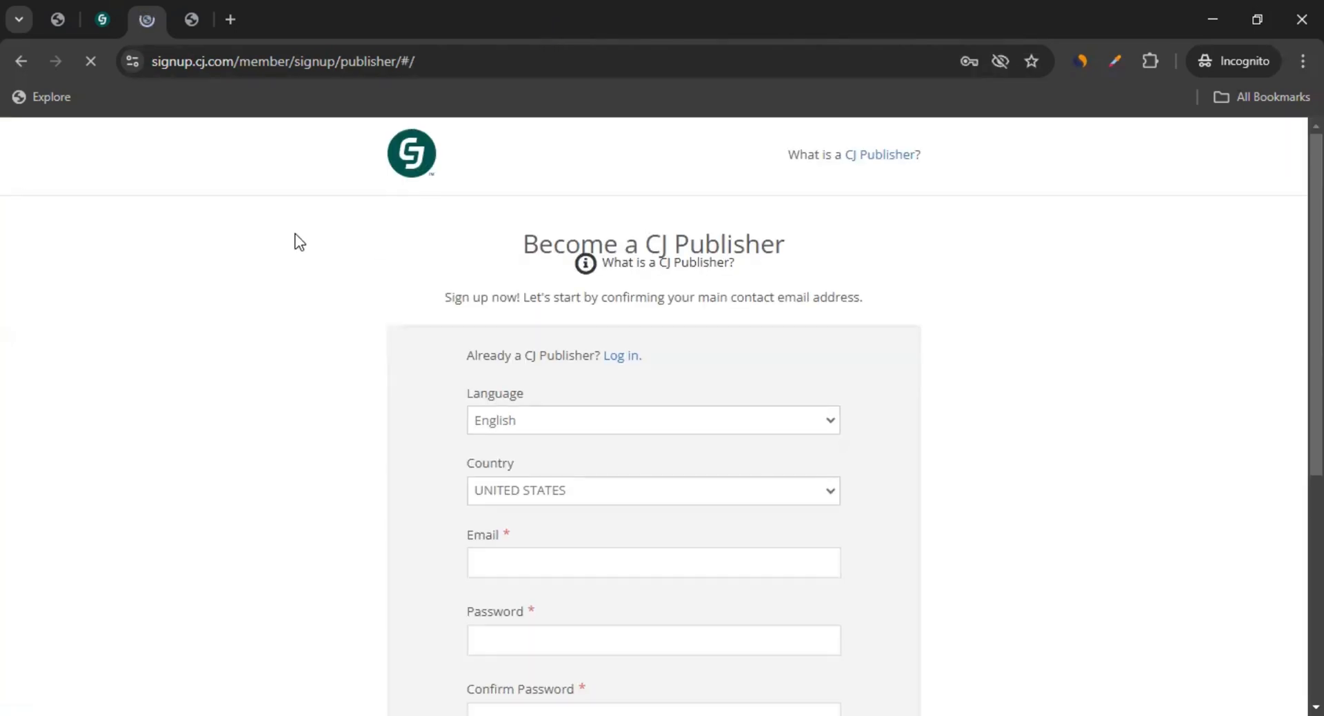
Check the available language options in the publisher sign-up form and set the country to India.
scroll(298, 241, down, 3)
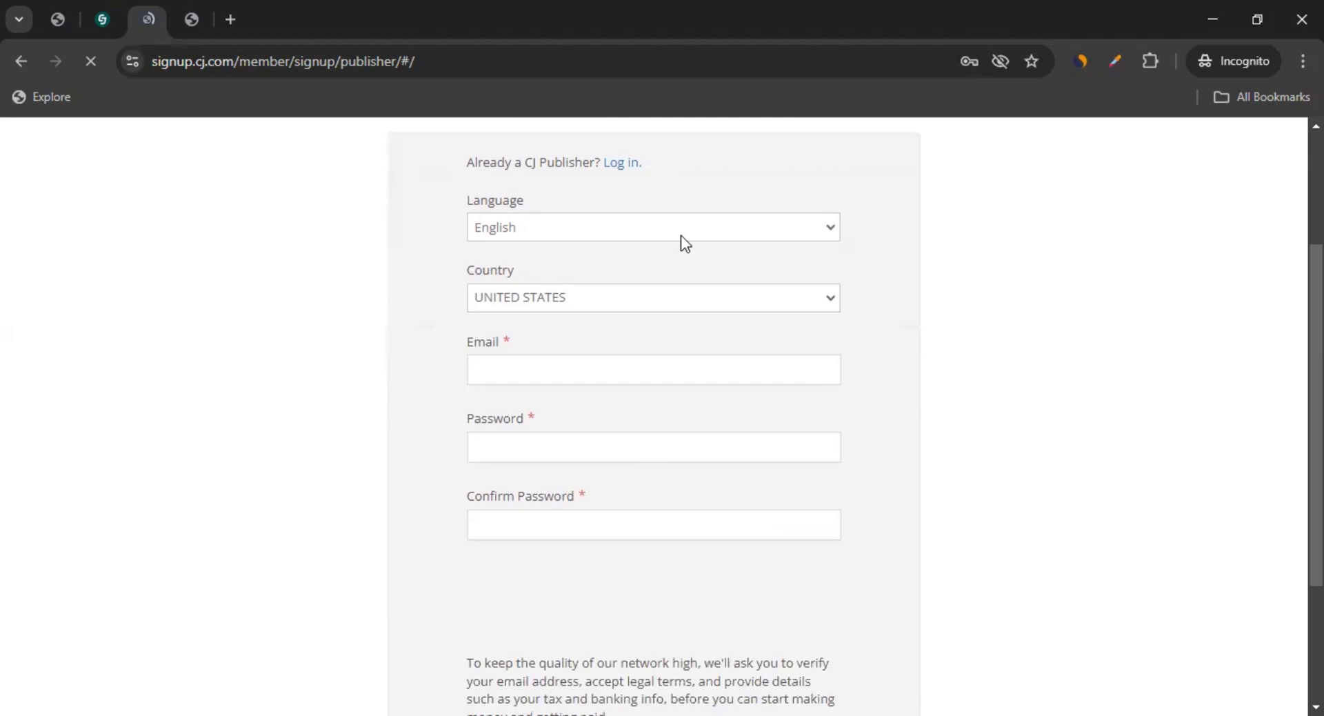
click(525, 230)
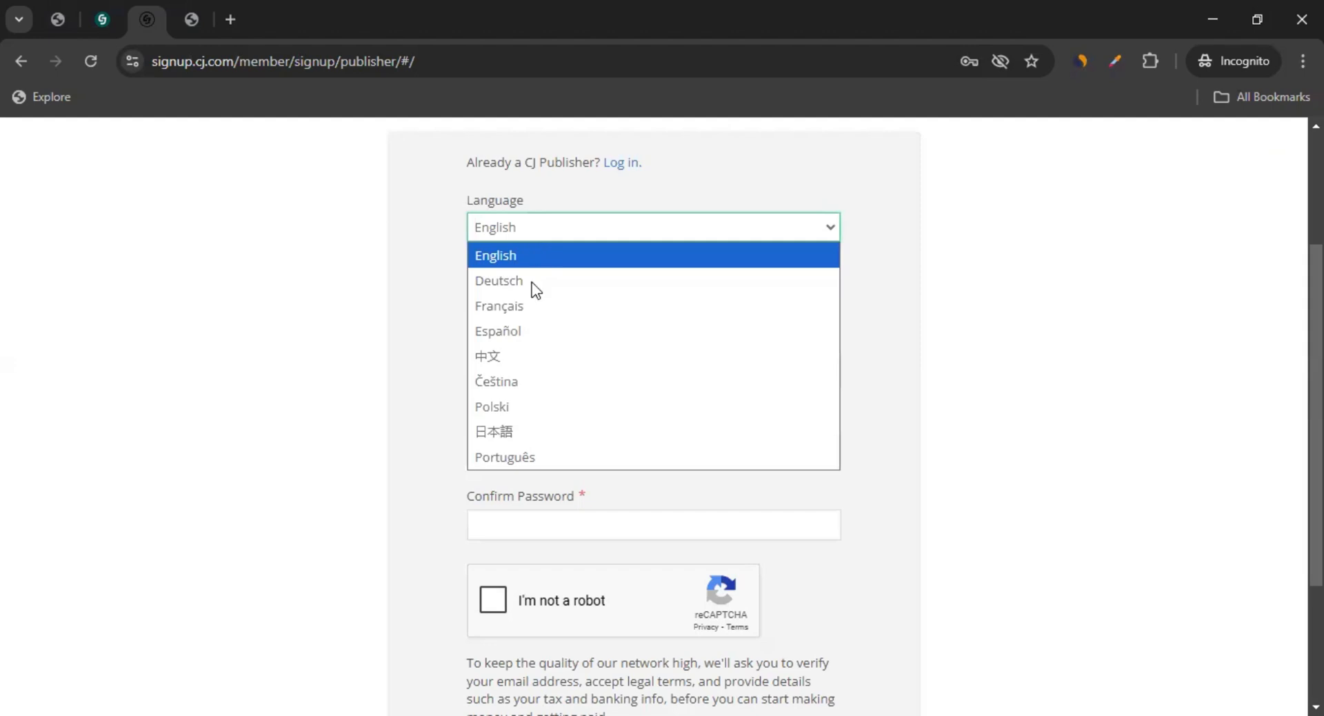
click(448, 247)
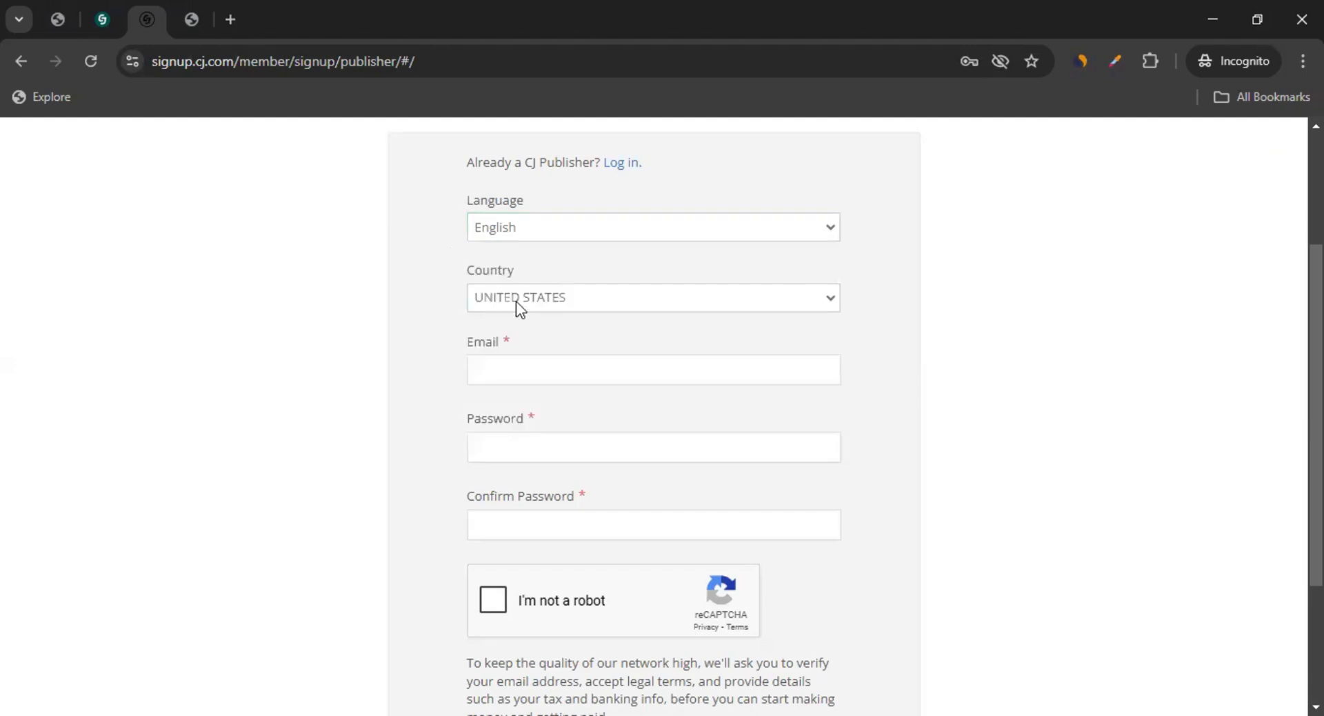
click(519, 299)
text(india)
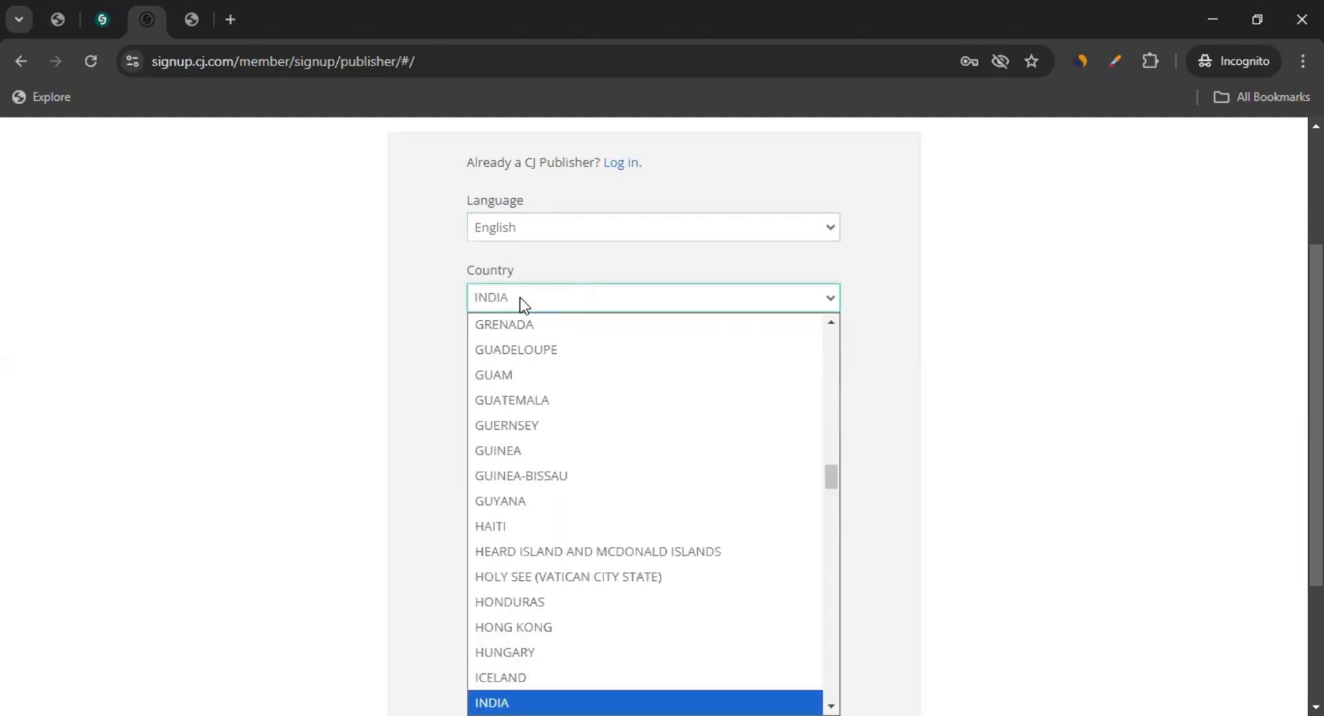
click(418, 251)
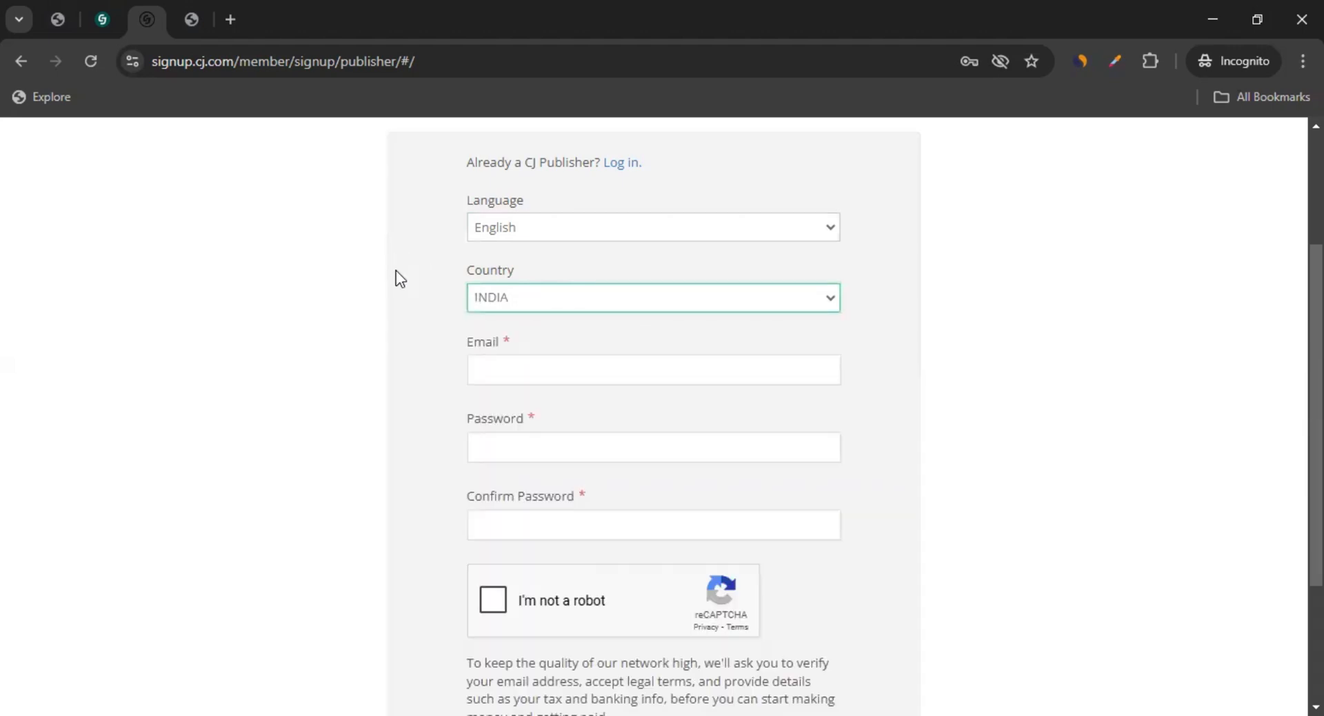
Paste the main contact's email address into the publisher sign-up form.
scroll(396, 272, down, 1)
click(524, 272)
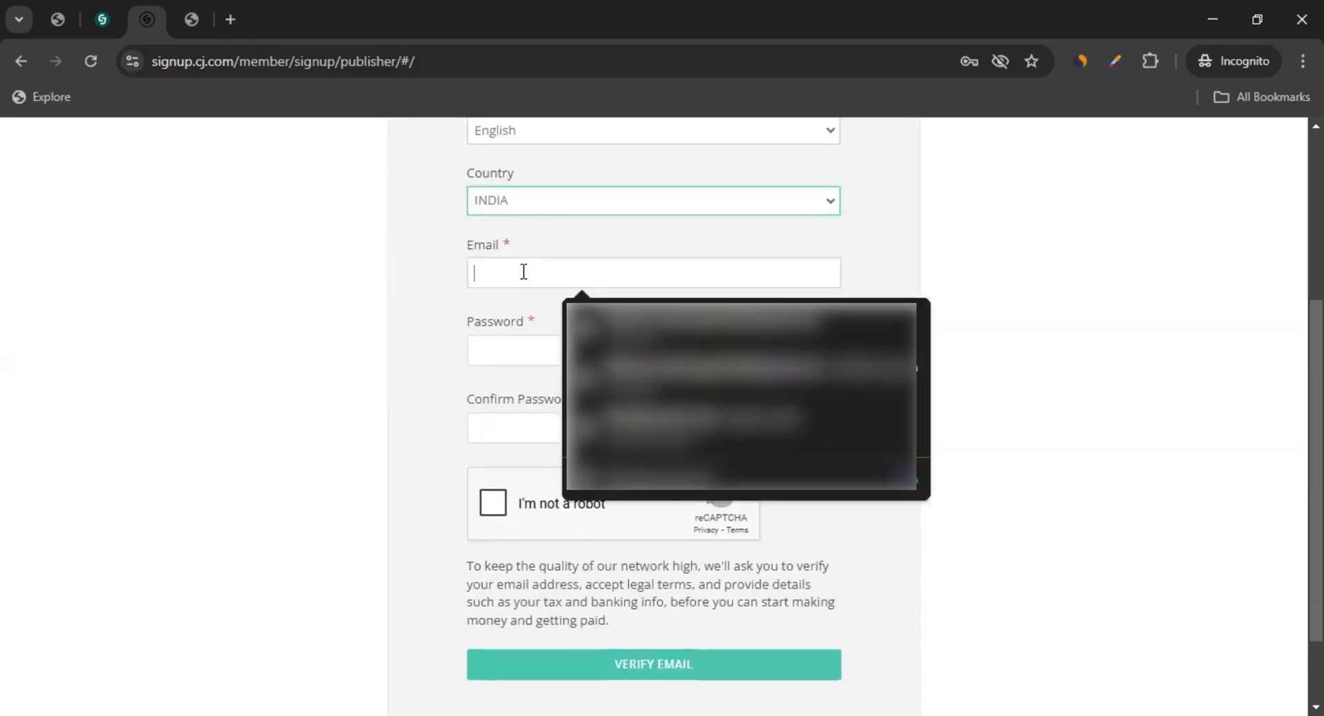
click(289, 281)
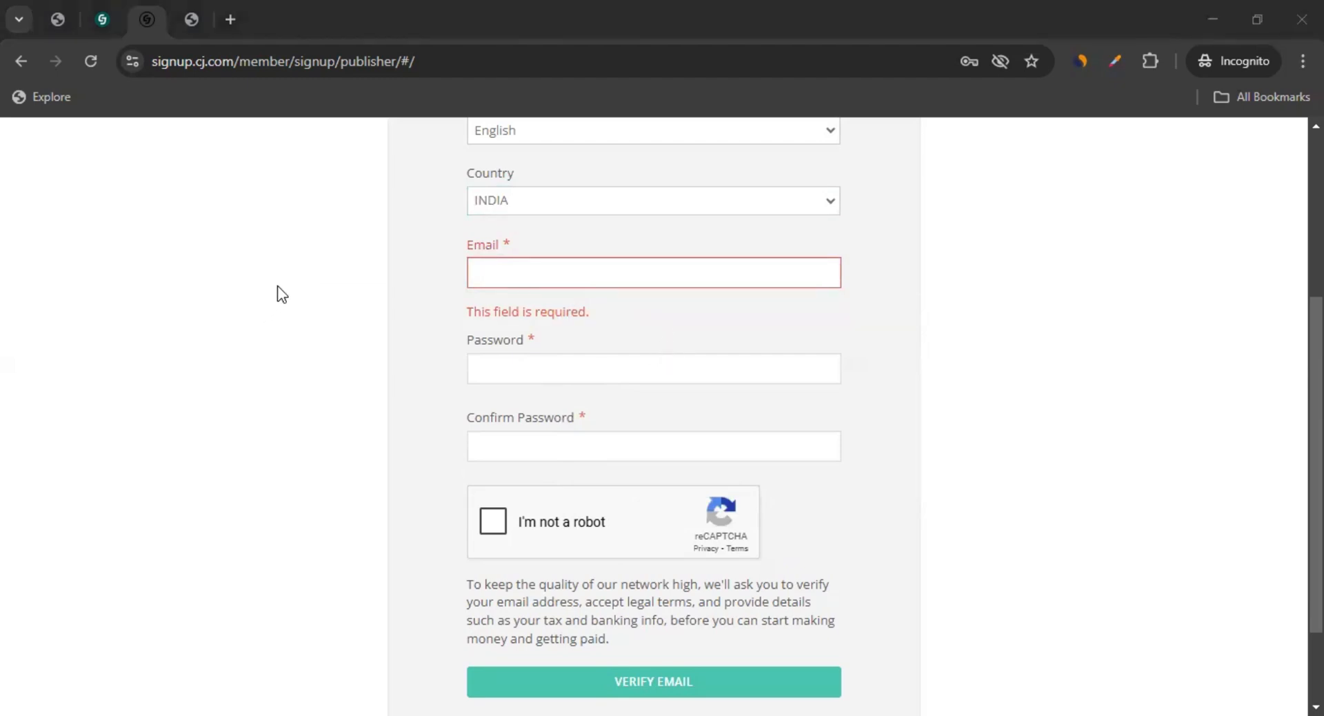
click(515, 273)
key(ctrl+v)
click(392, 312)
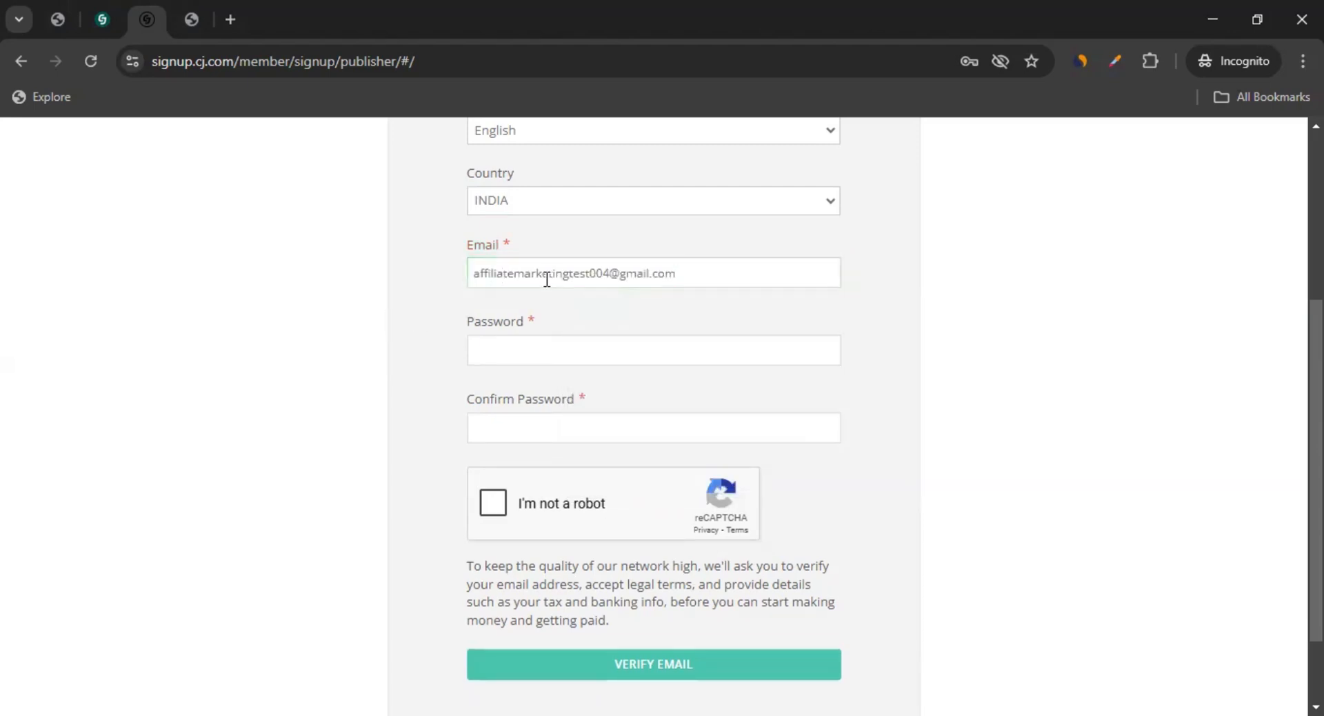
Paste the account password into both the password and the password confirmation fields.
click(506, 341)
key(ctrl+v)
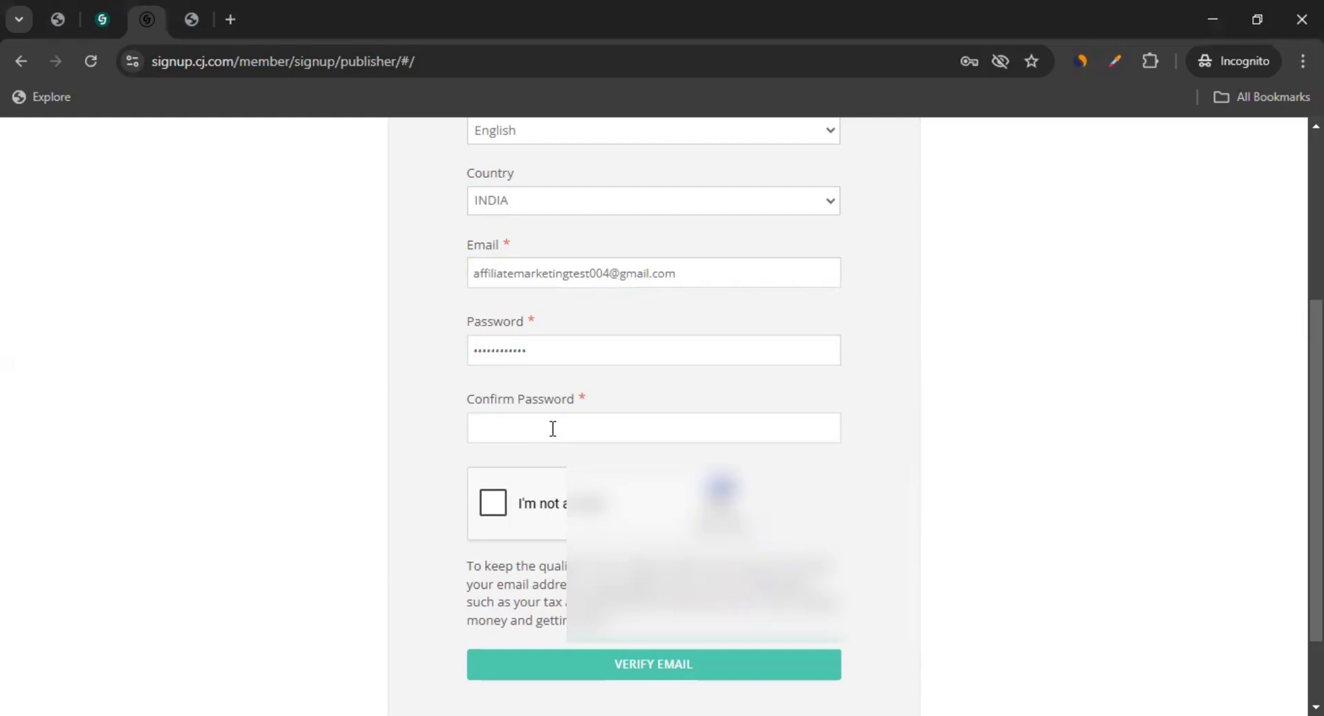
click(549, 428)
key(ctrl+v)
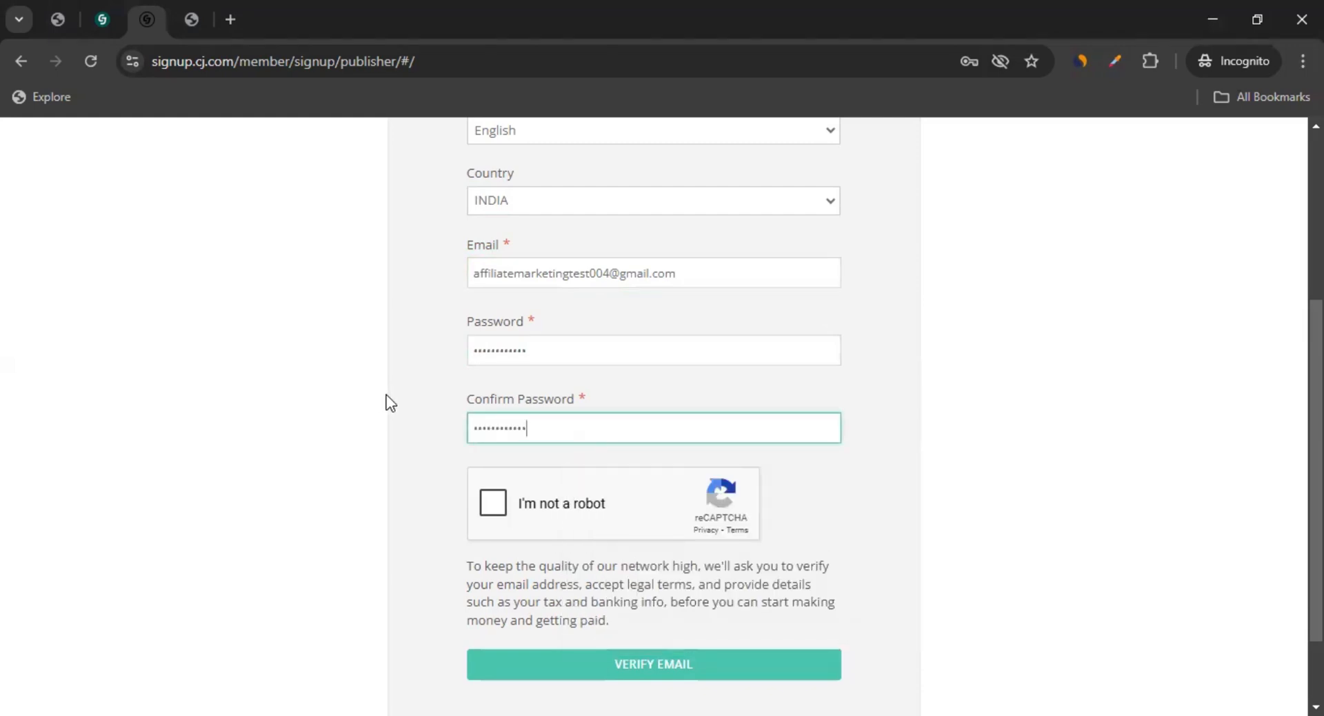
Complete the "I'm not a robot" check by selecting the crosswalk images, and submit the form for email verification.
scroll(399, 397, down, 2)
click(494, 410)
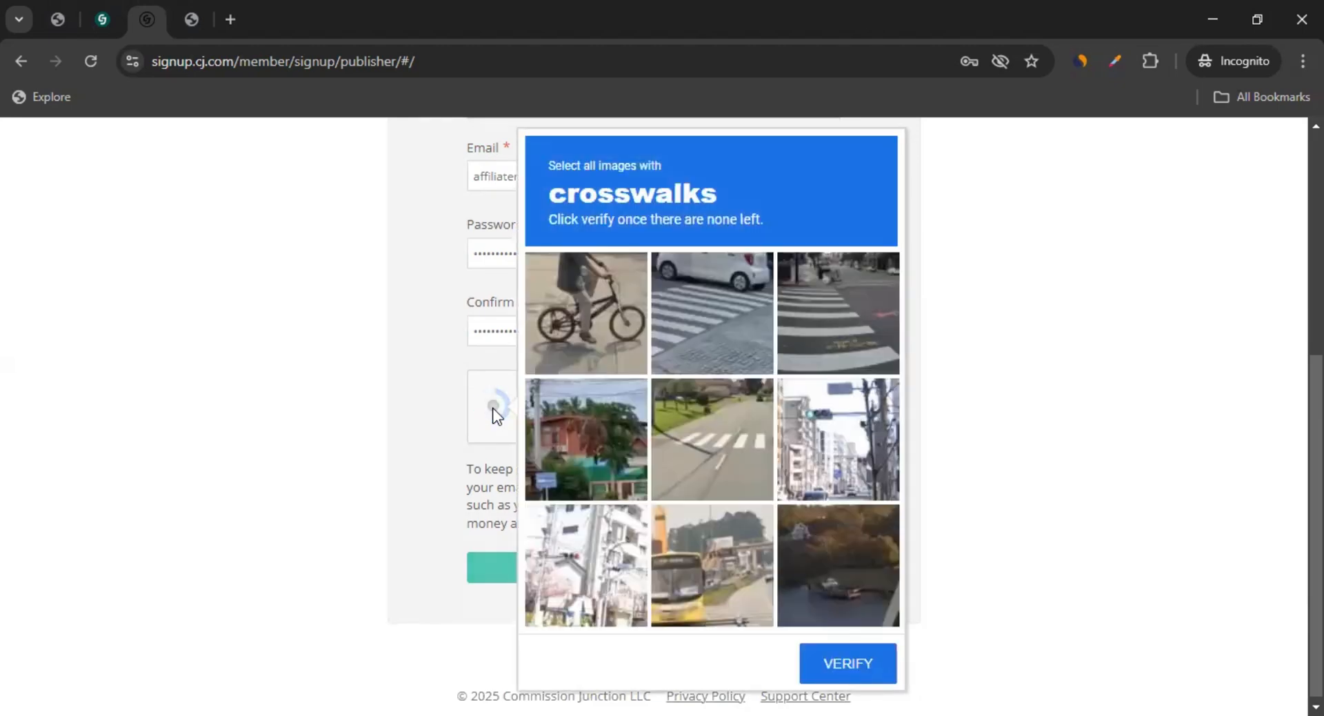
click(700, 309)
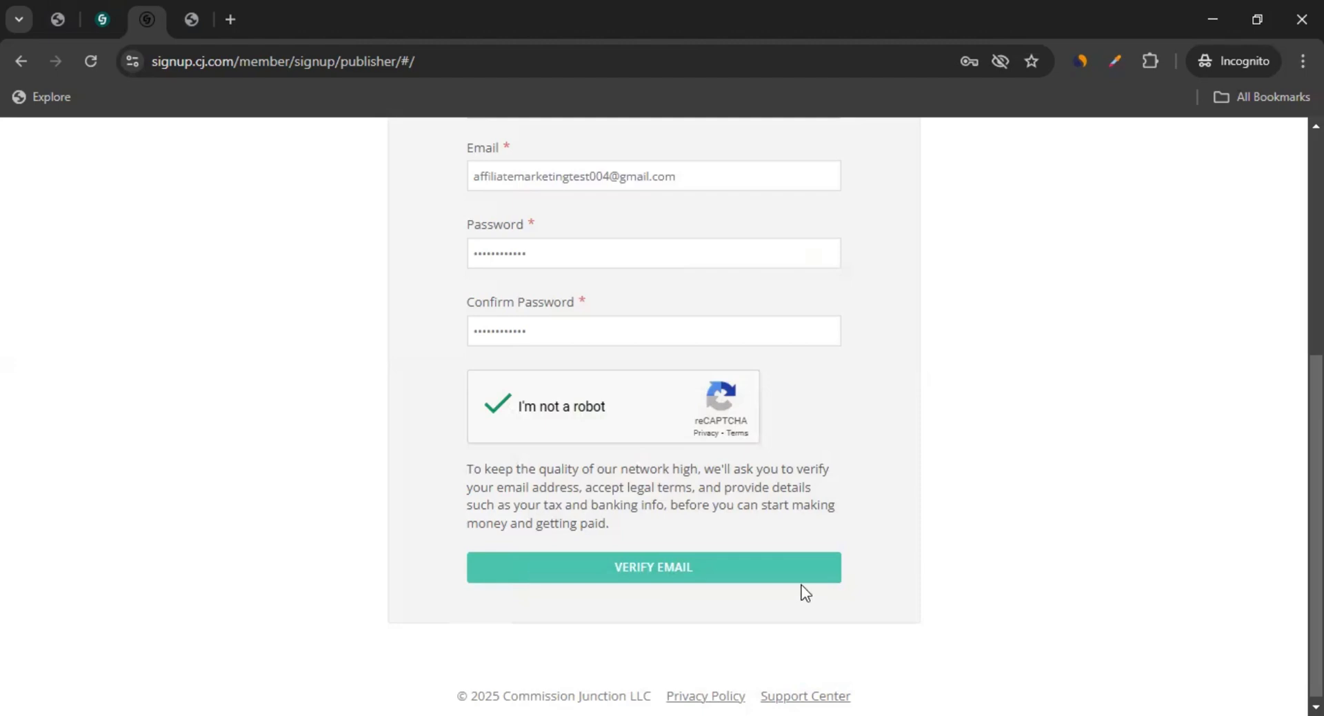
click(747, 577)
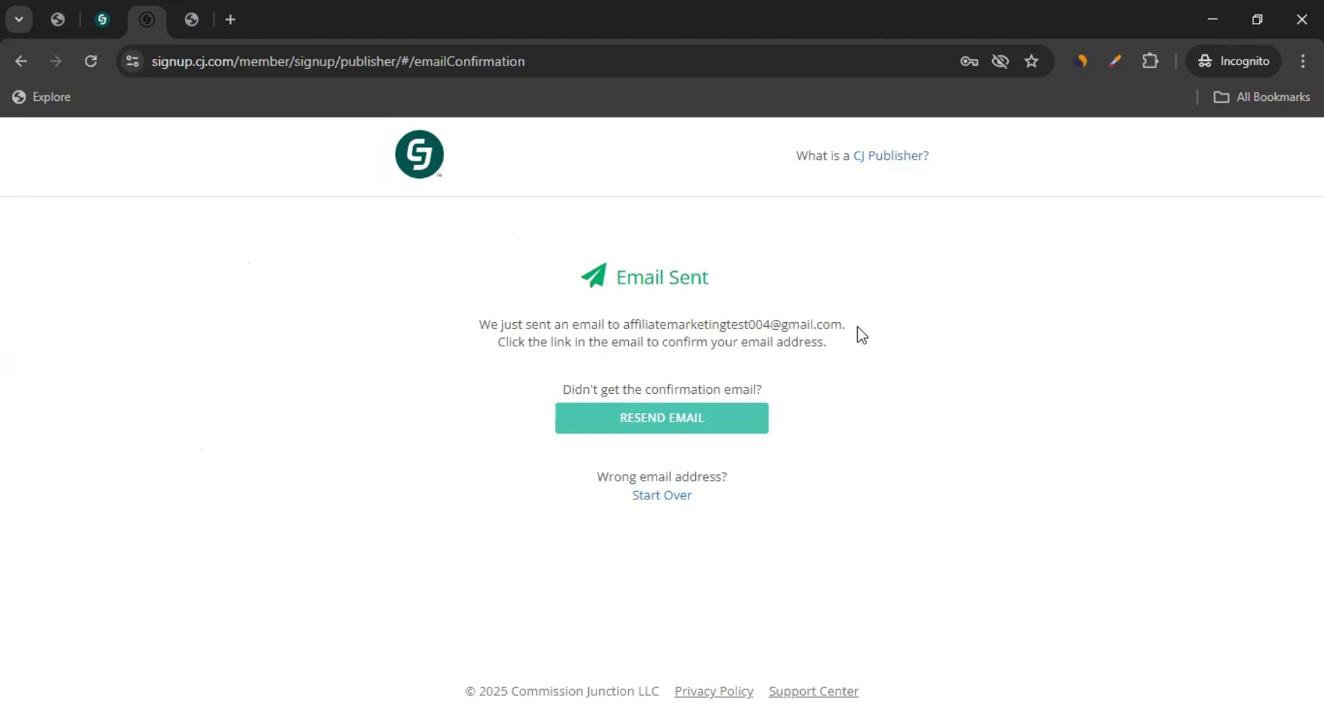
Switch to Gmail in a new tab, open the CJ Affiliate sign-up email and follow its link to create the publisher account.
click(232, 19)
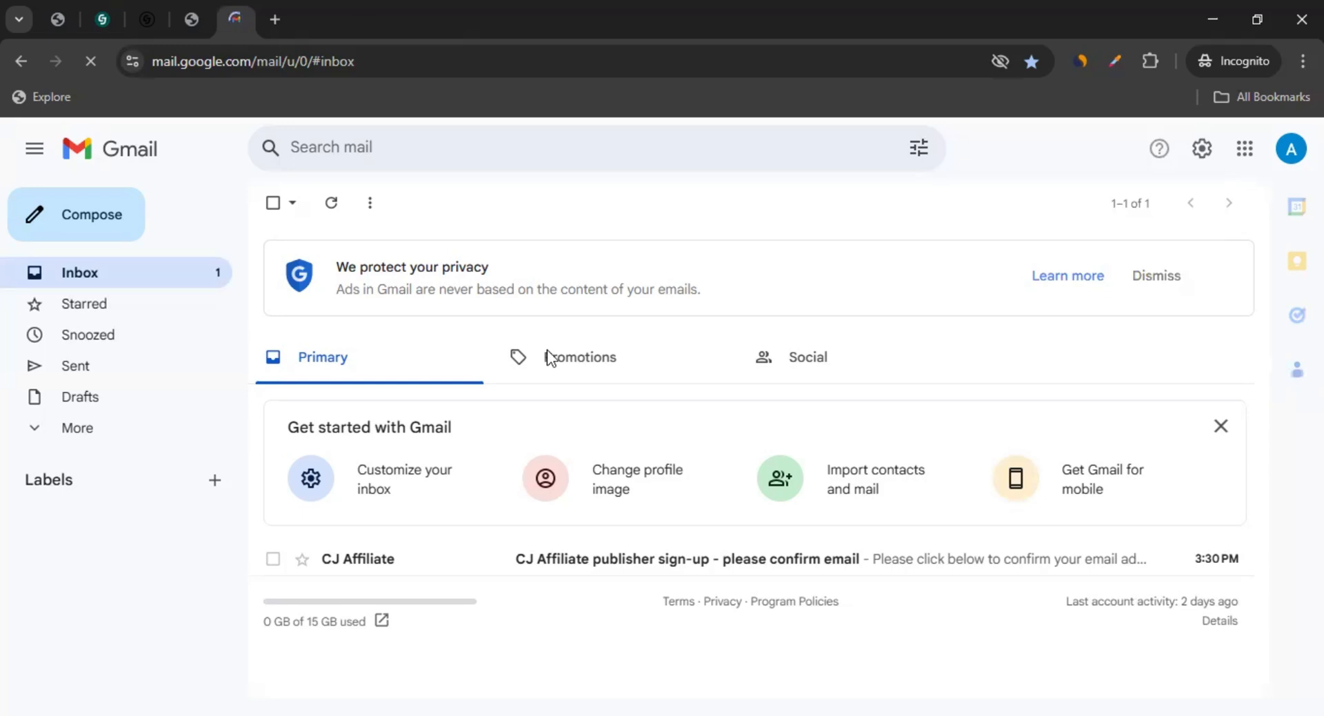
click(587, 561)
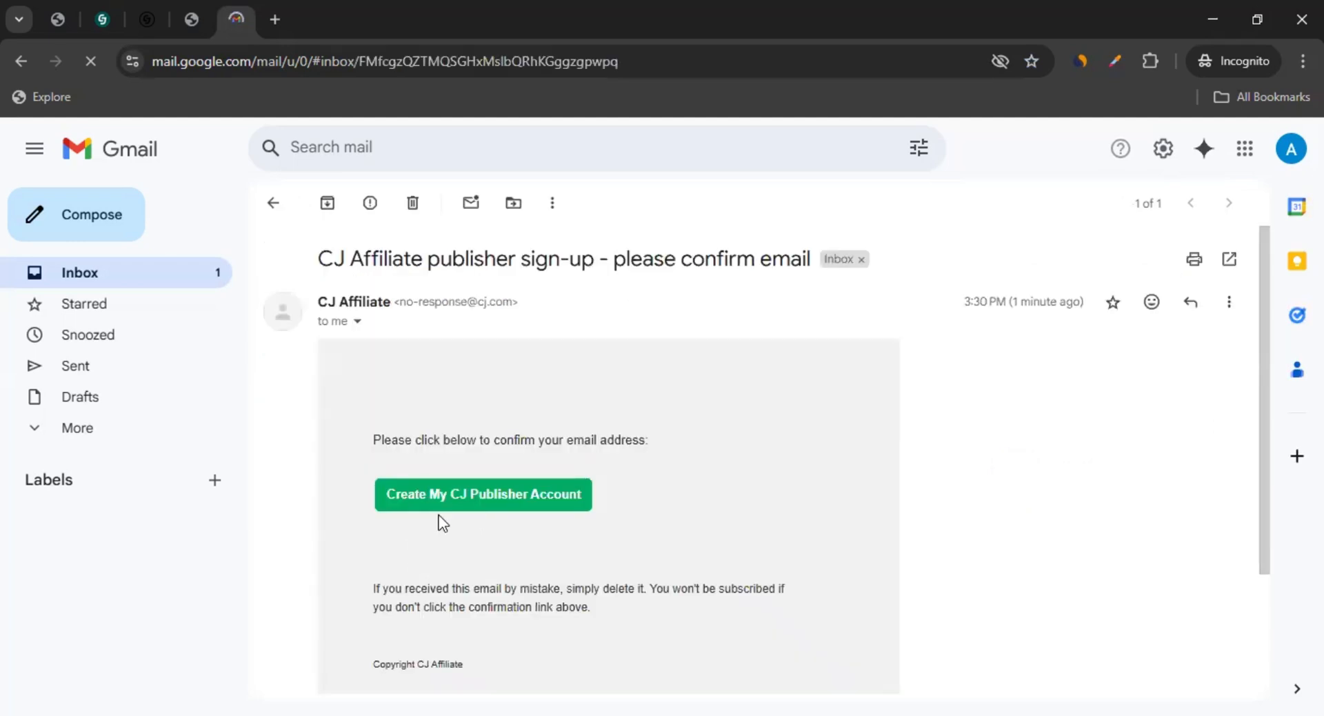
click(469, 497)
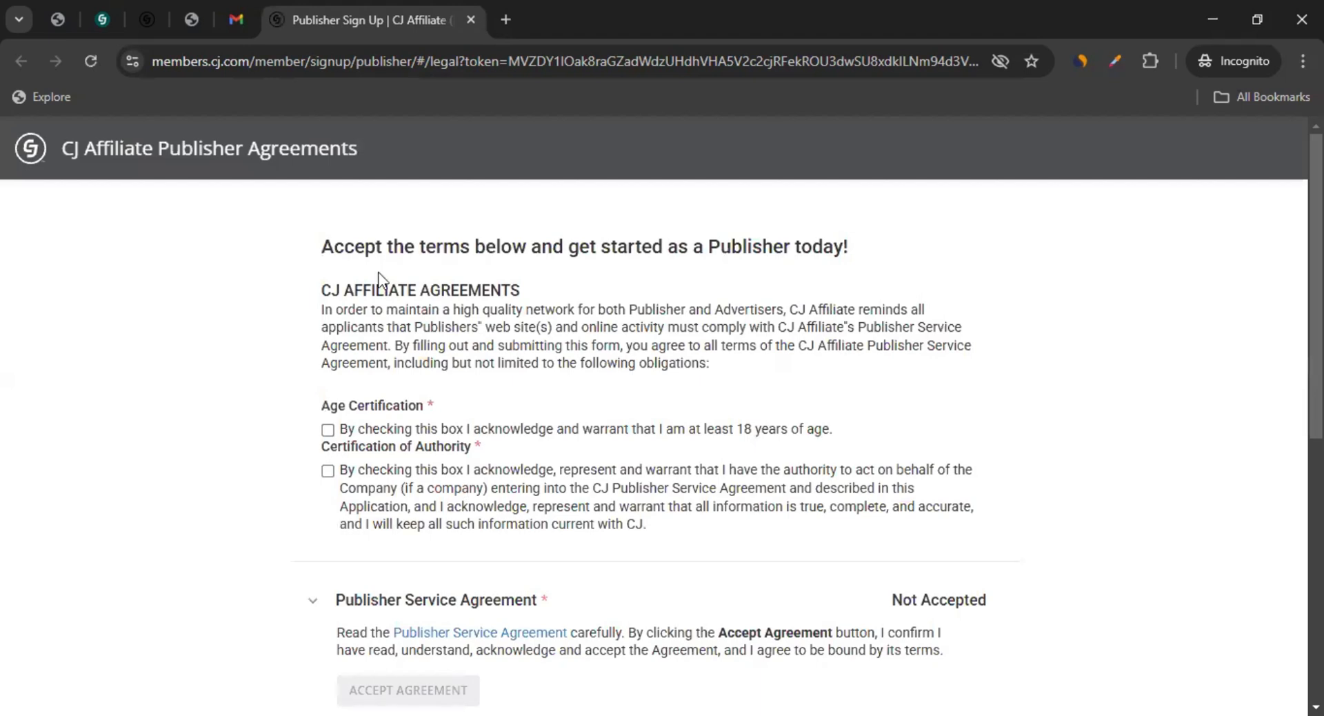
Read the introduction to the publisher agreements and tick the Age Certification and Certification of Authority declarations.
drag(343, 247, 652, 247)
drag(862, 245, 862, 245)
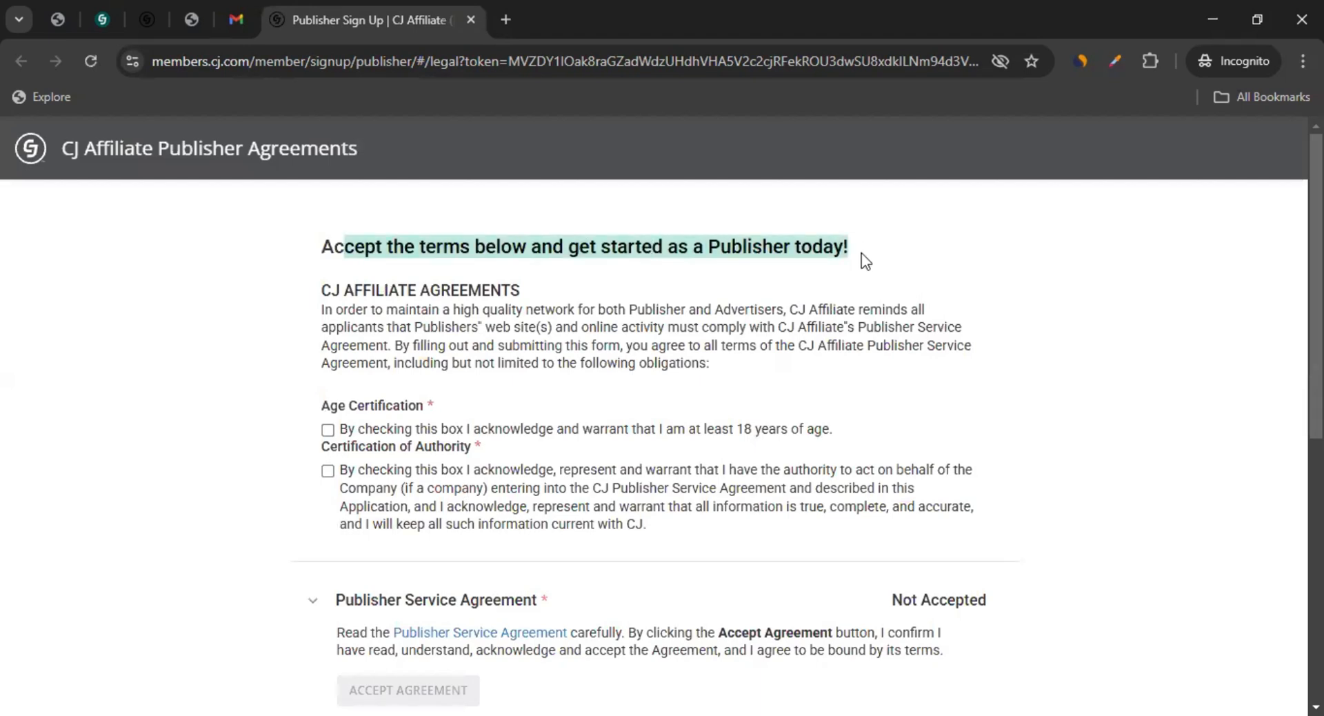
drag(466, 288, 318, 289)
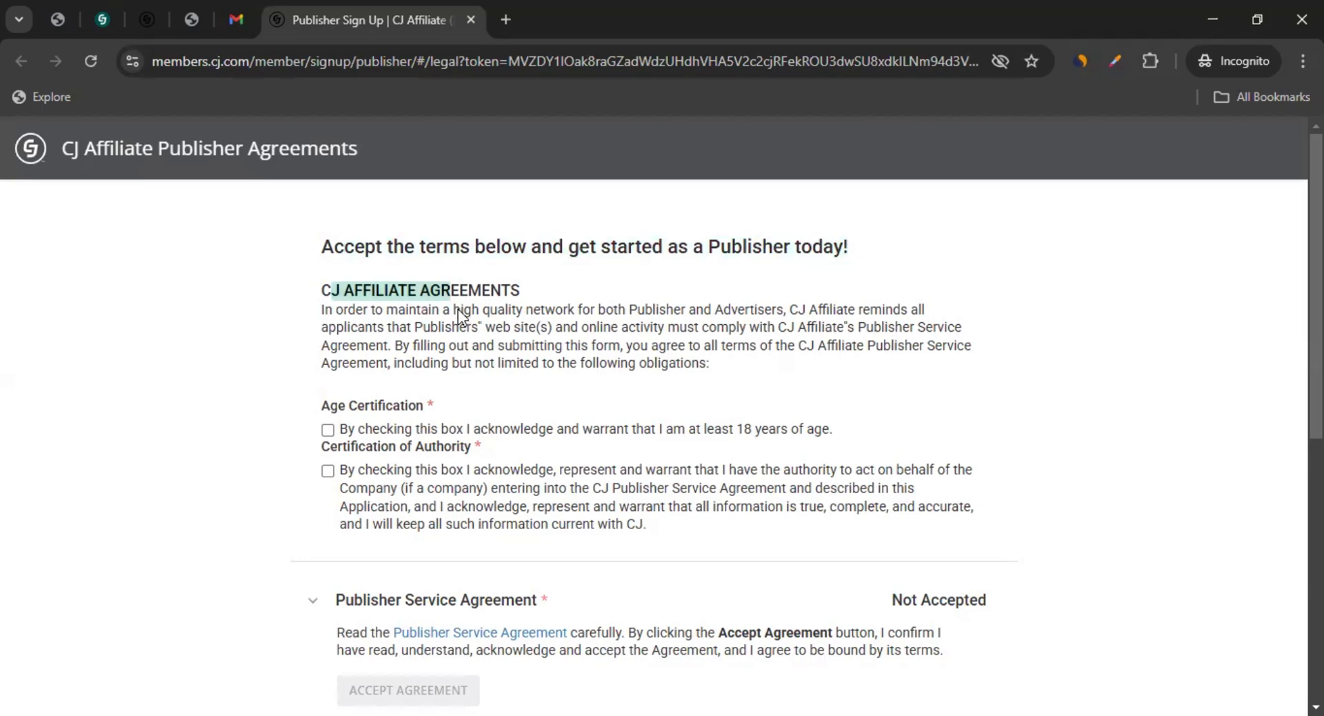
scroll(290, 342, down, 3)
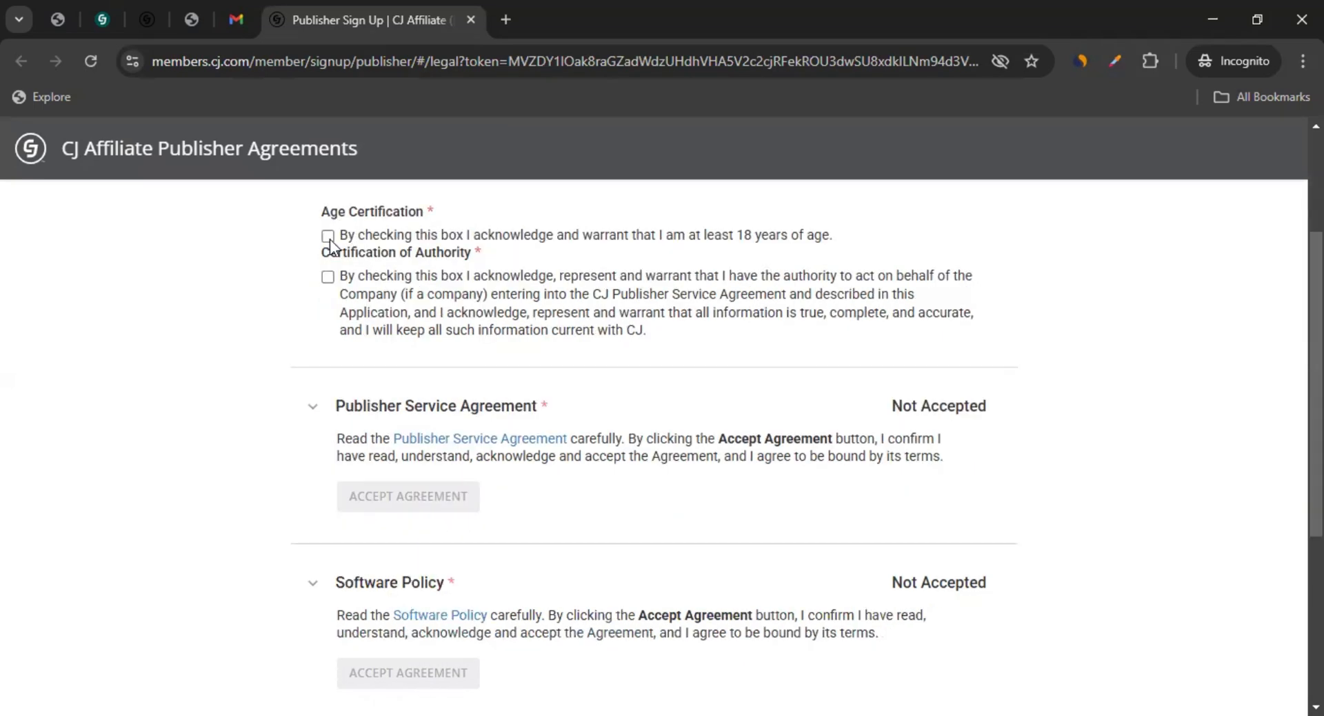
click(331, 234)
click(328, 279)
scroll(668, 419, down, 1)
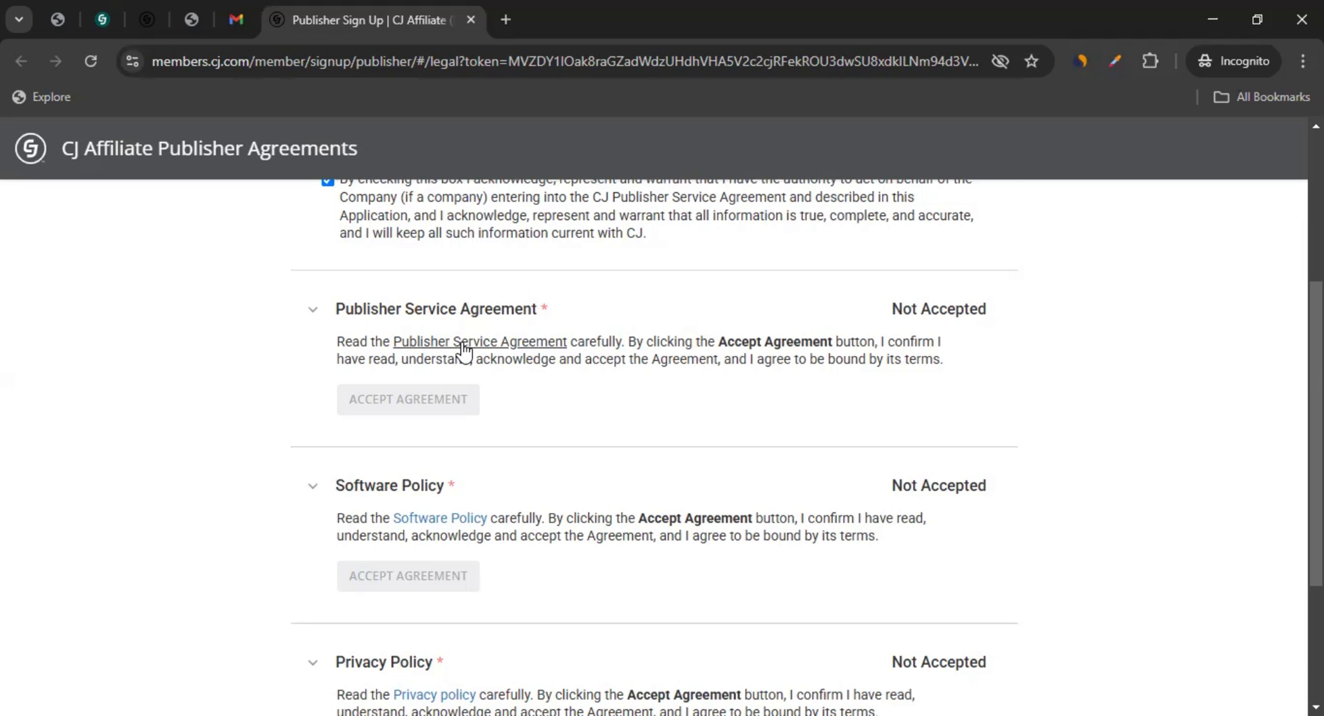
Open the Publisher Service Agreement document, close it again and accept the agreement.
click(463, 343)
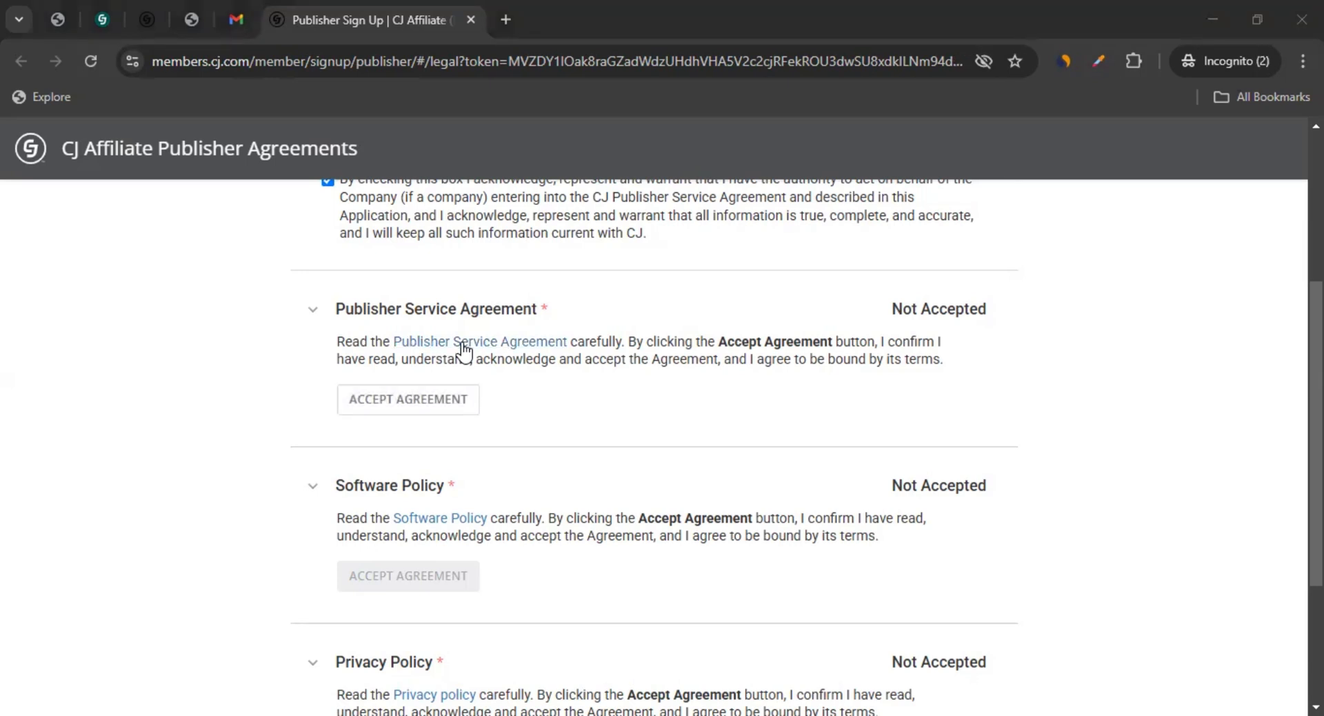
key(ctrl+w)
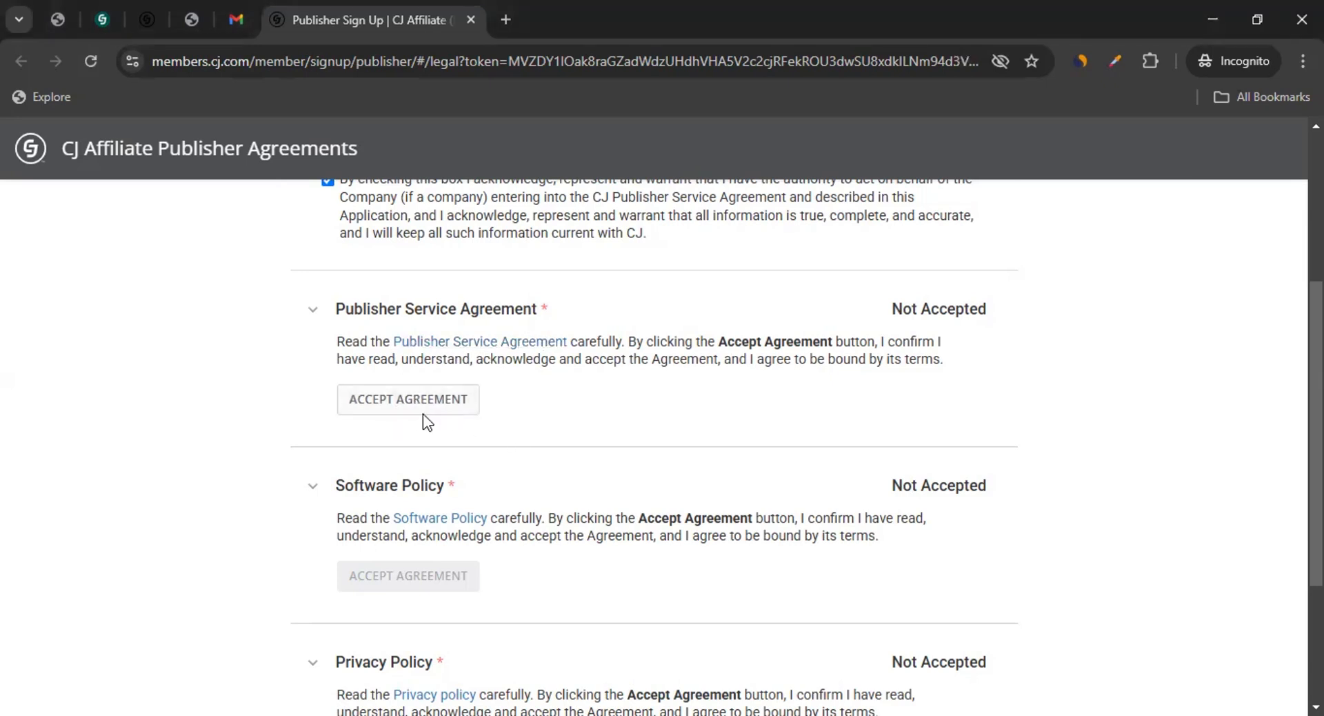
click(407, 407)
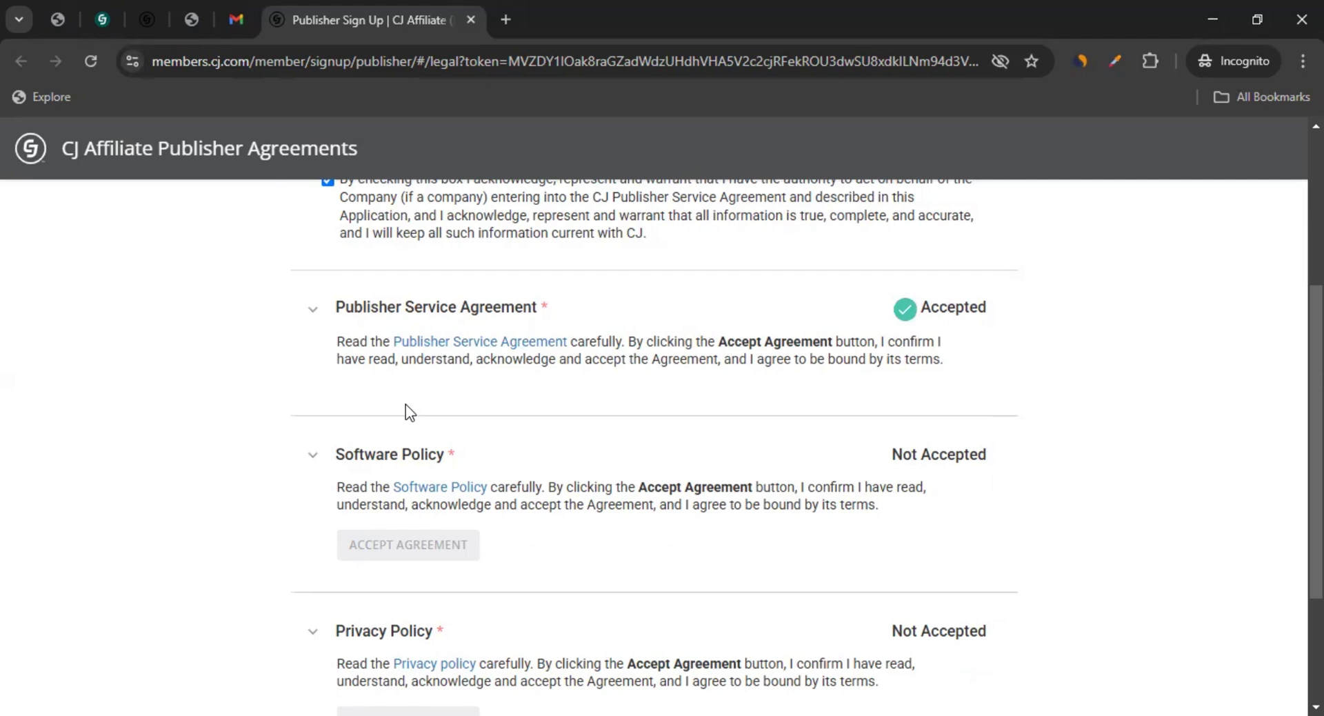
Open and accept both the Software Policy and the Privacy Policy, and review the completed agreements page.
scroll(444, 221, down, 3)
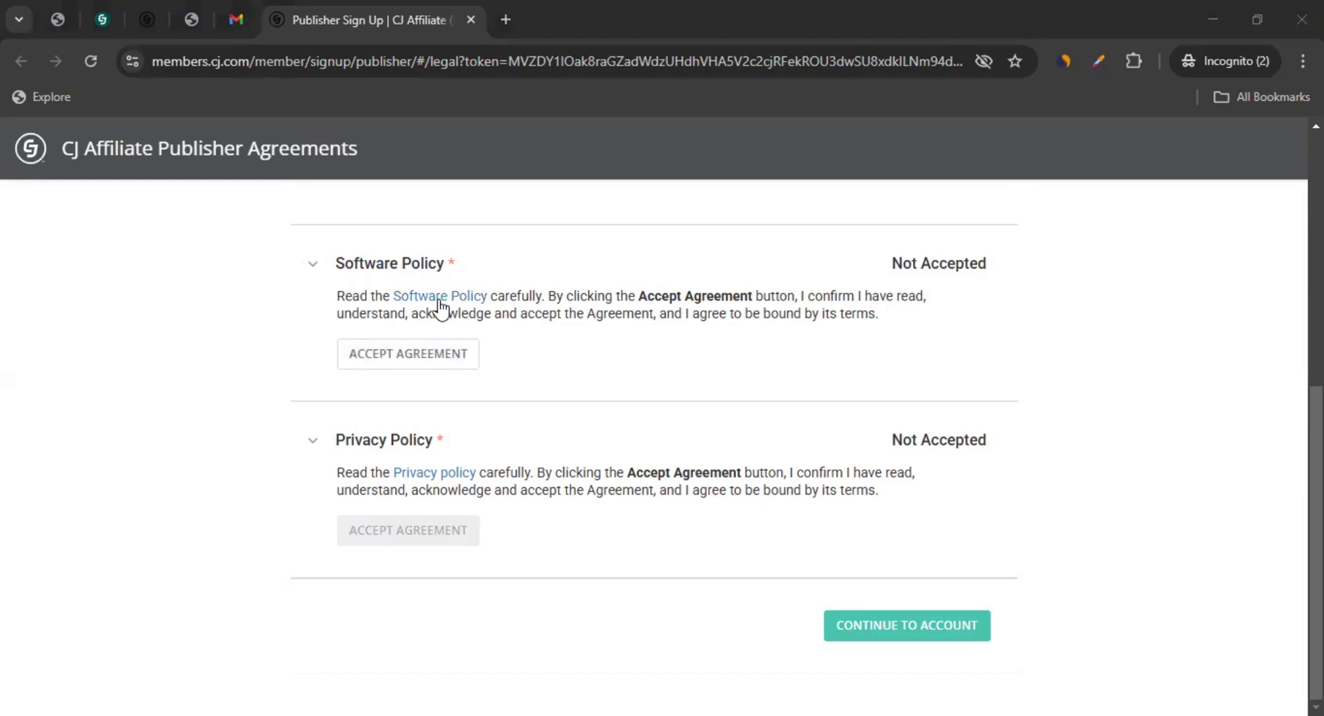
click(415, 355)
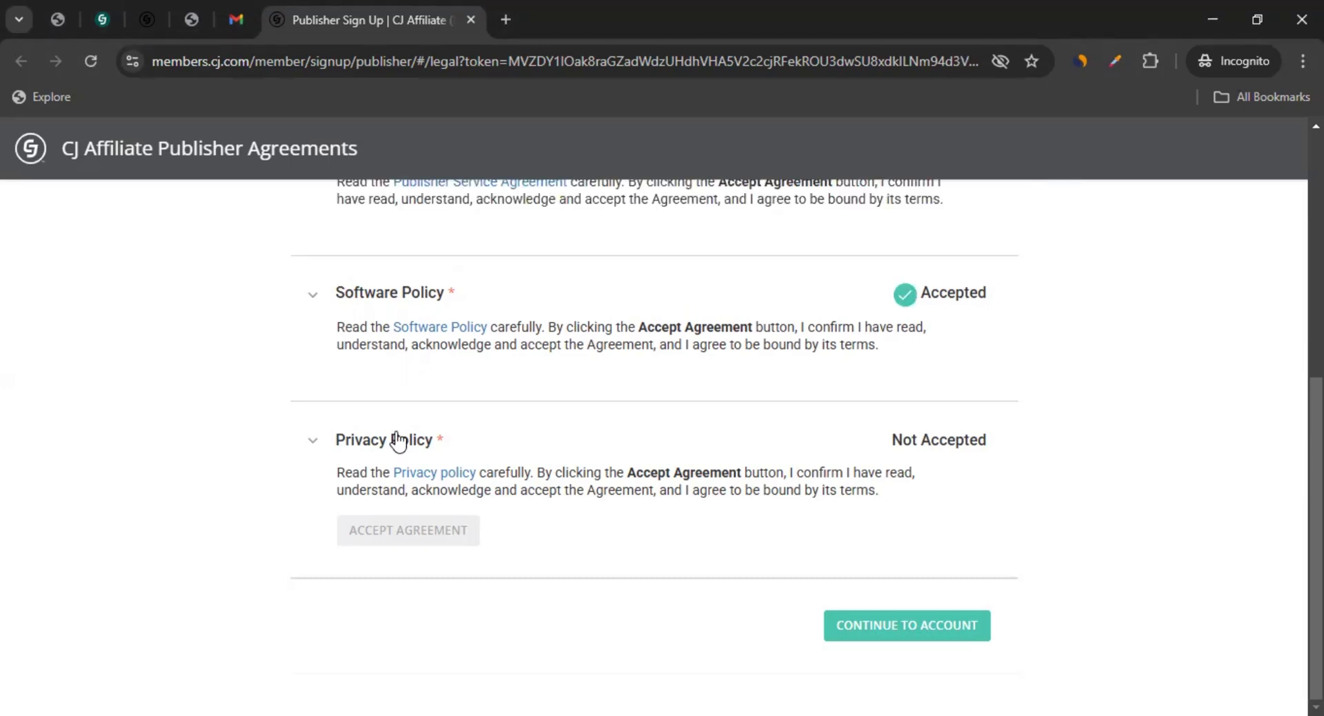
click(432, 476)
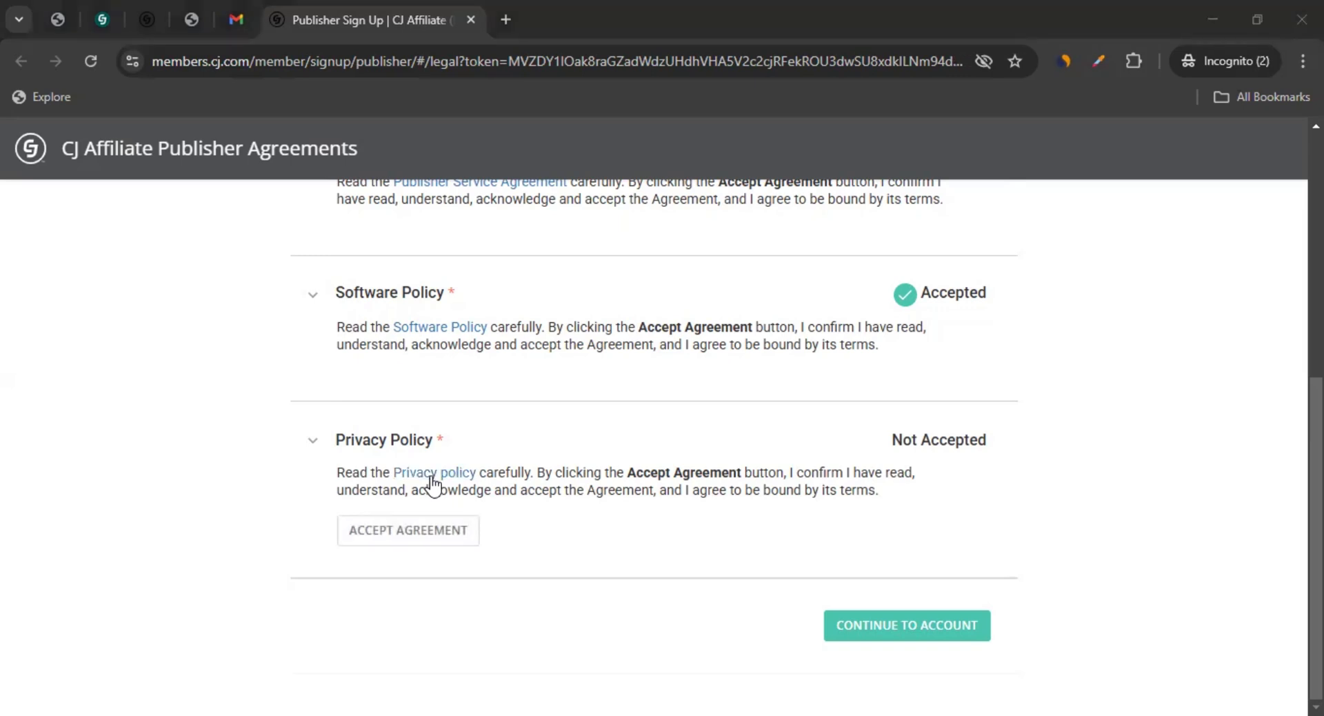
click(413, 527)
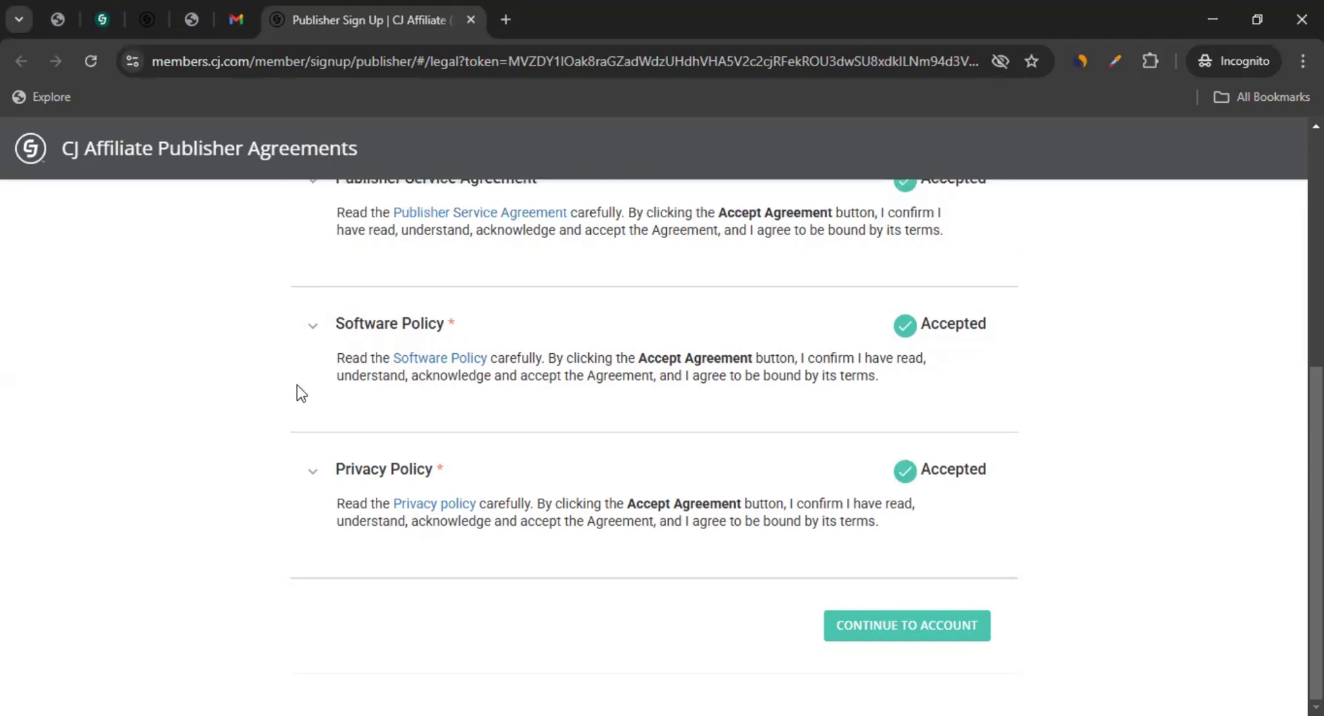
scroll(296, 390, up, 6)
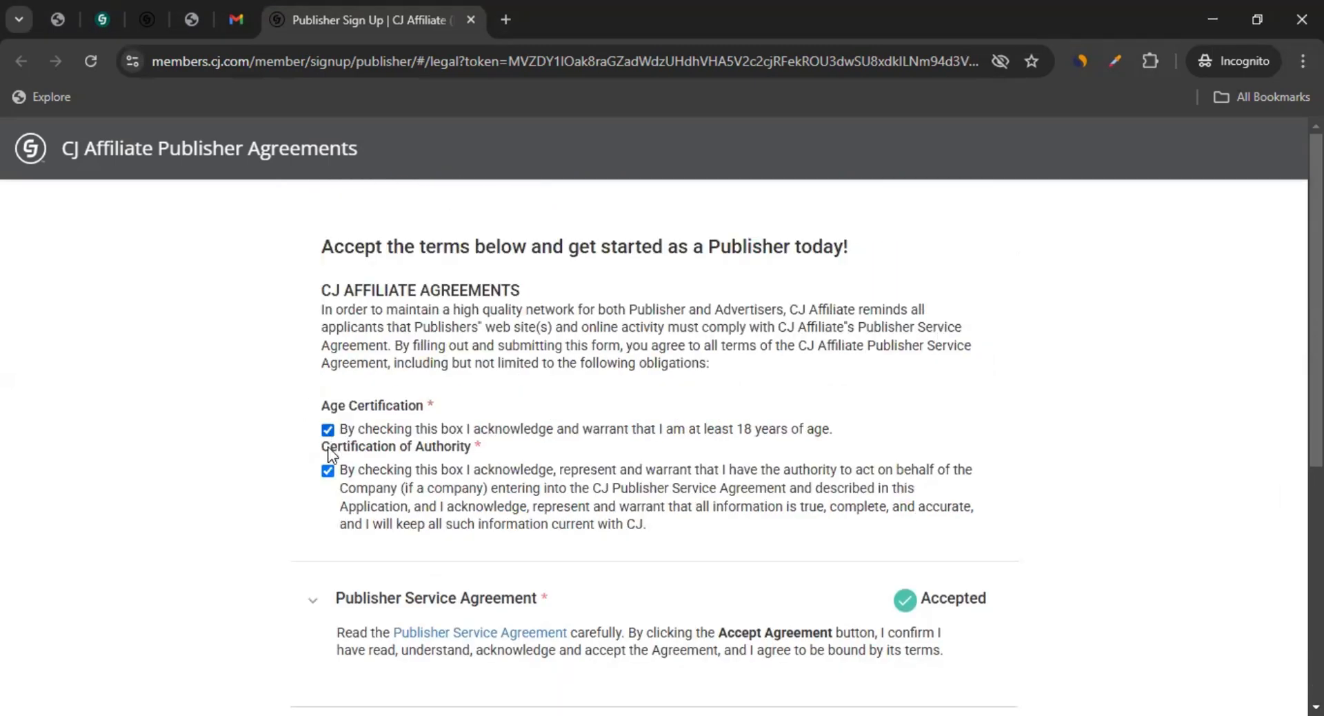
Review the accepted publisher agreements and continue to the account.
scroll(286, 476, down, 4)
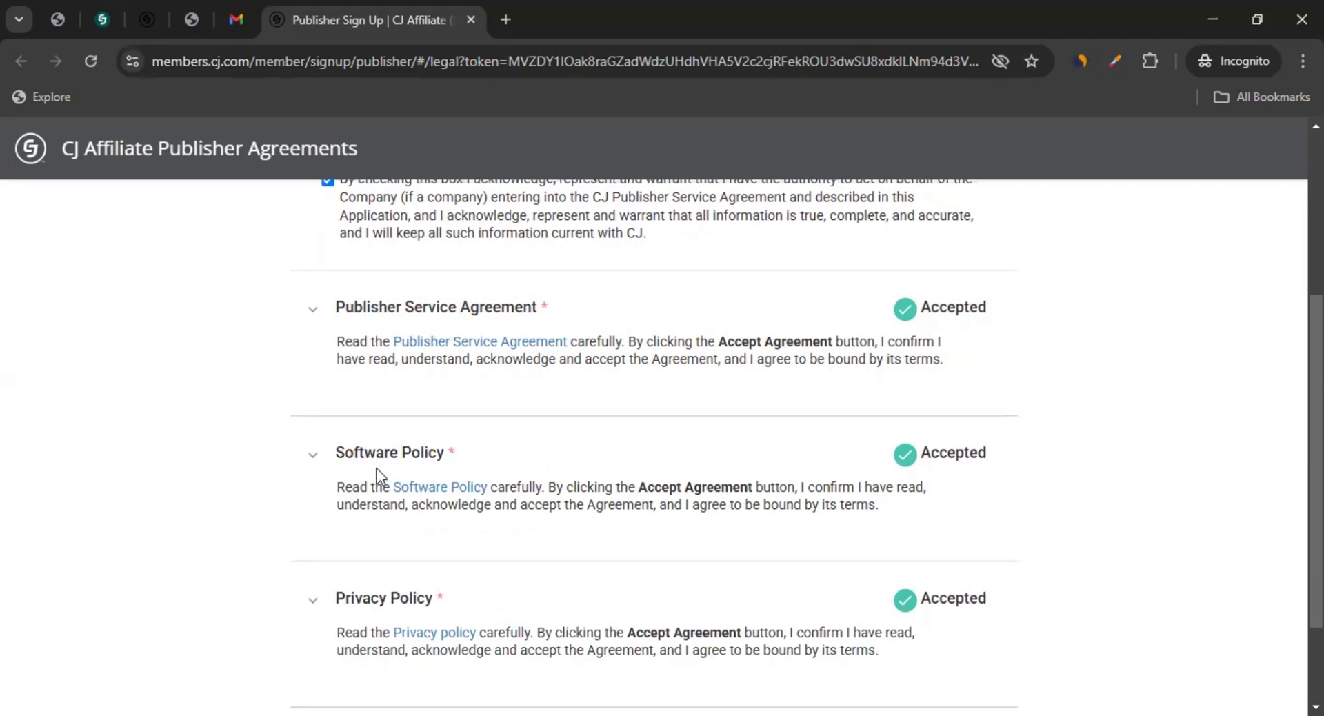
scroll(389, 586, down, 2)
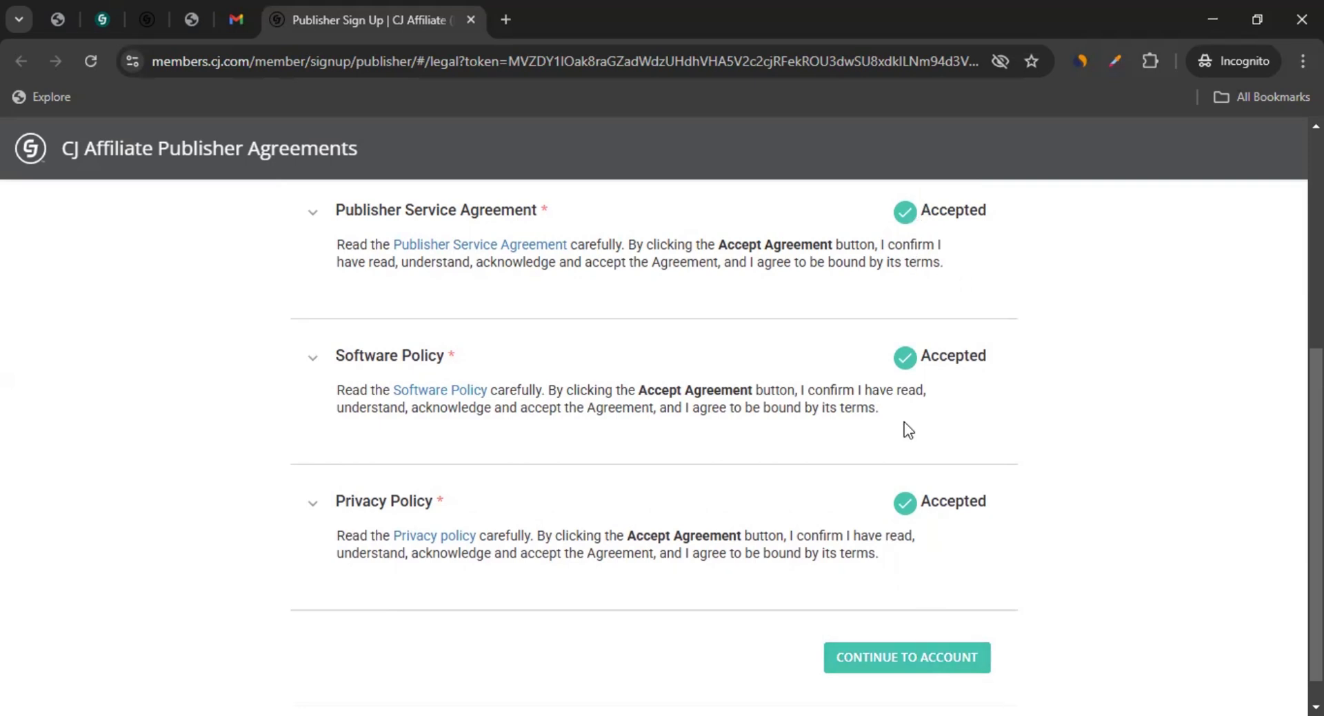
click(912, 663)
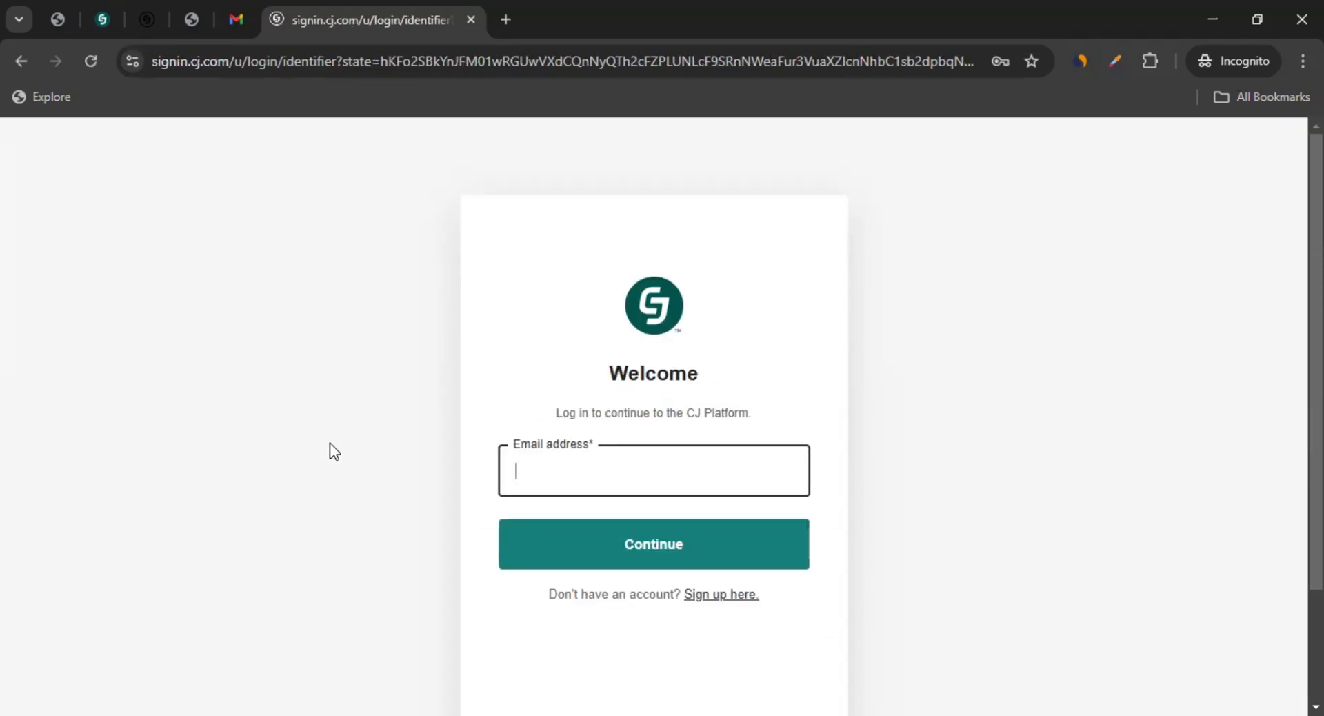
click(329, 443)
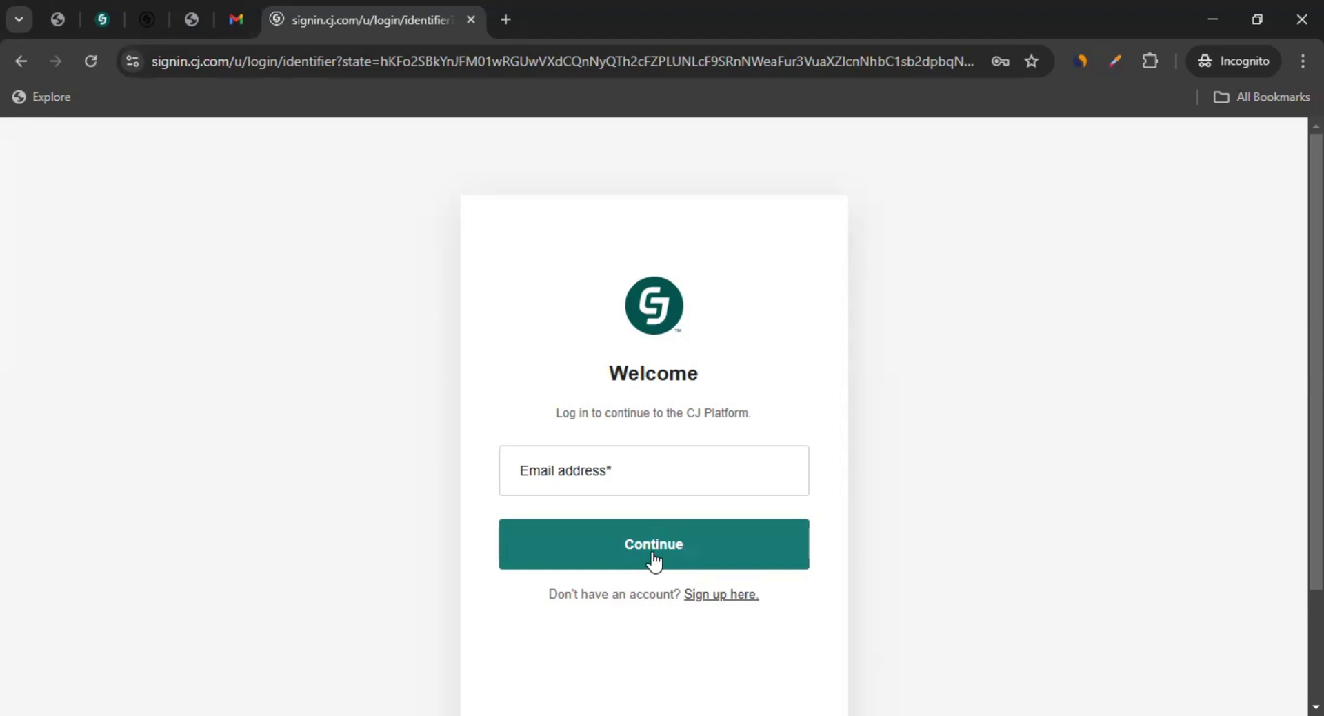
Close the current login page and reopen the publisher login in a new tab from the CJ homepage.
middle_click(341, 11)
click(101, 23)
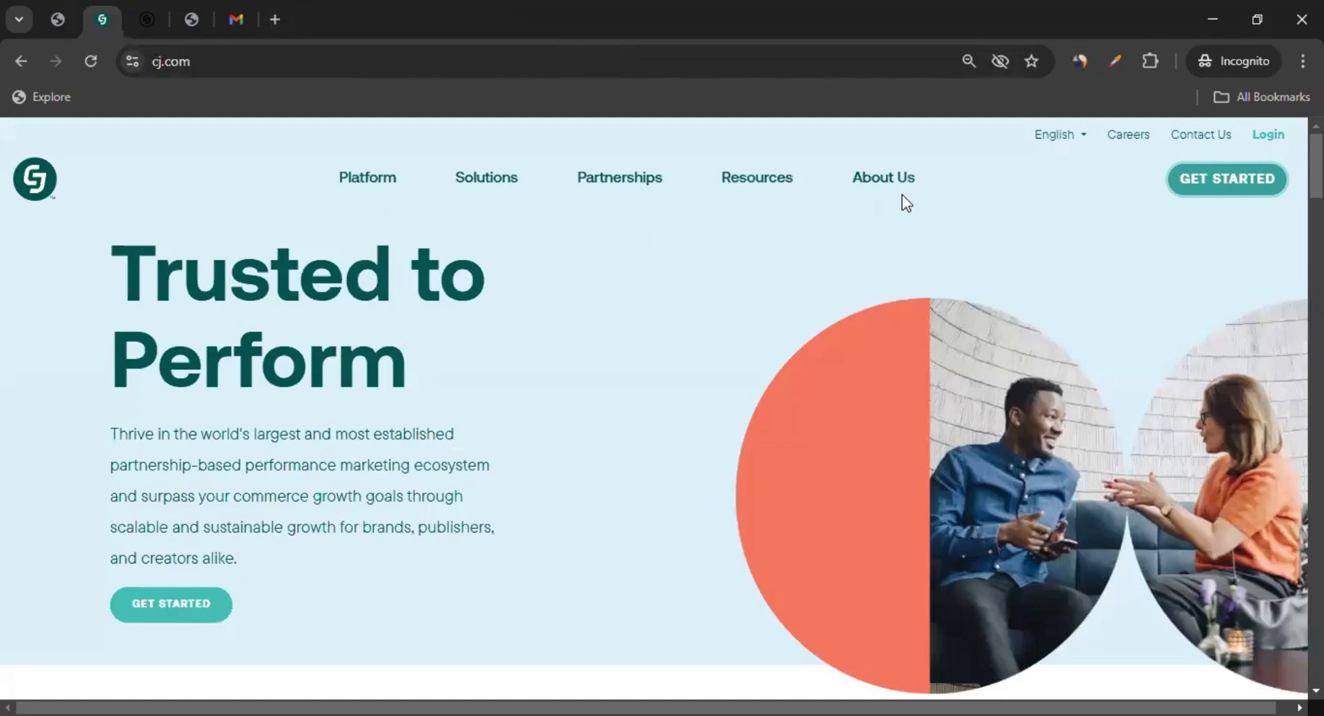
middle_click(1268, 135)
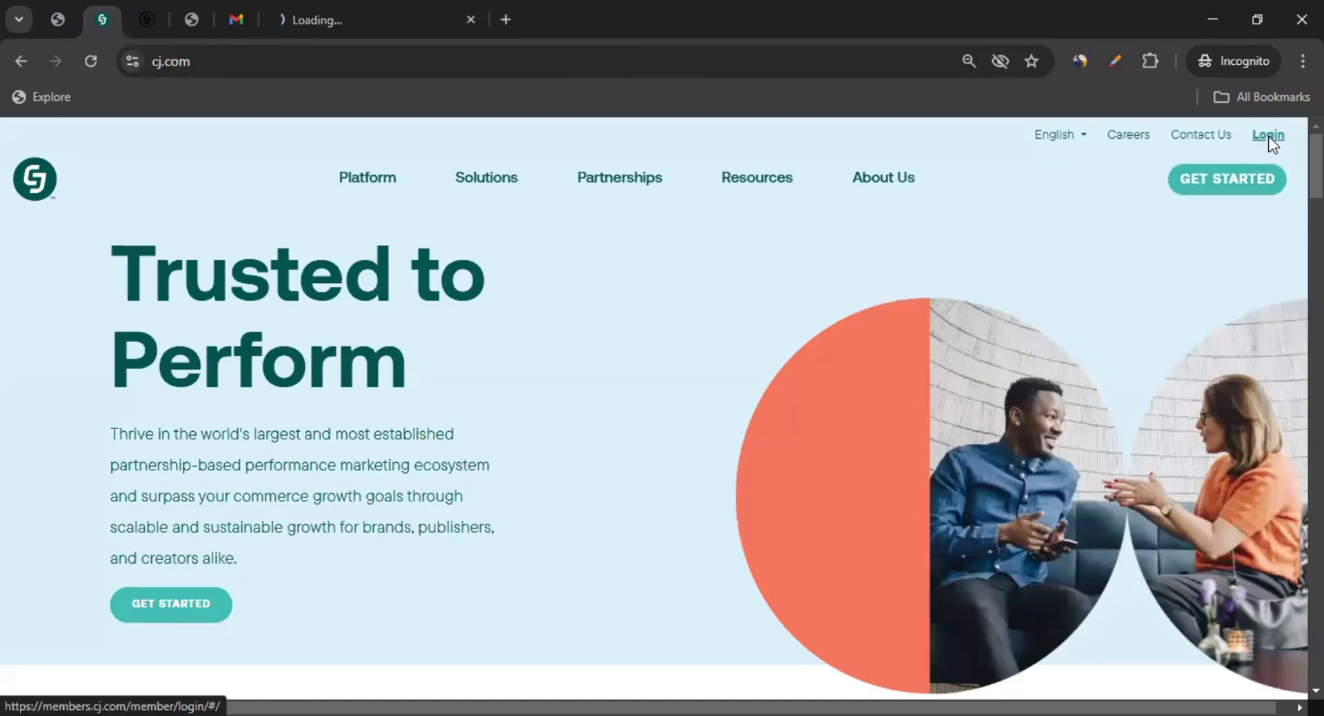
click(393, 21)
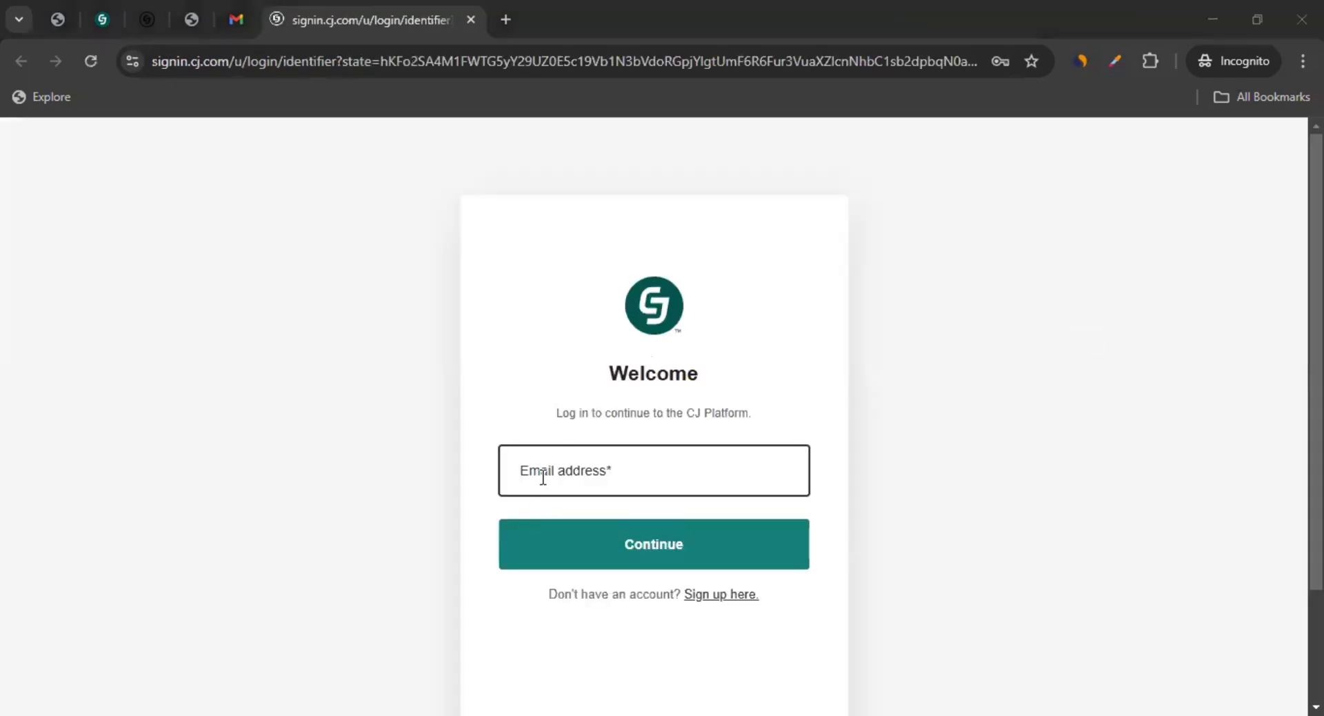
Log in with the account's email address and password, and dismiss the welcome message.
click(584, 540)
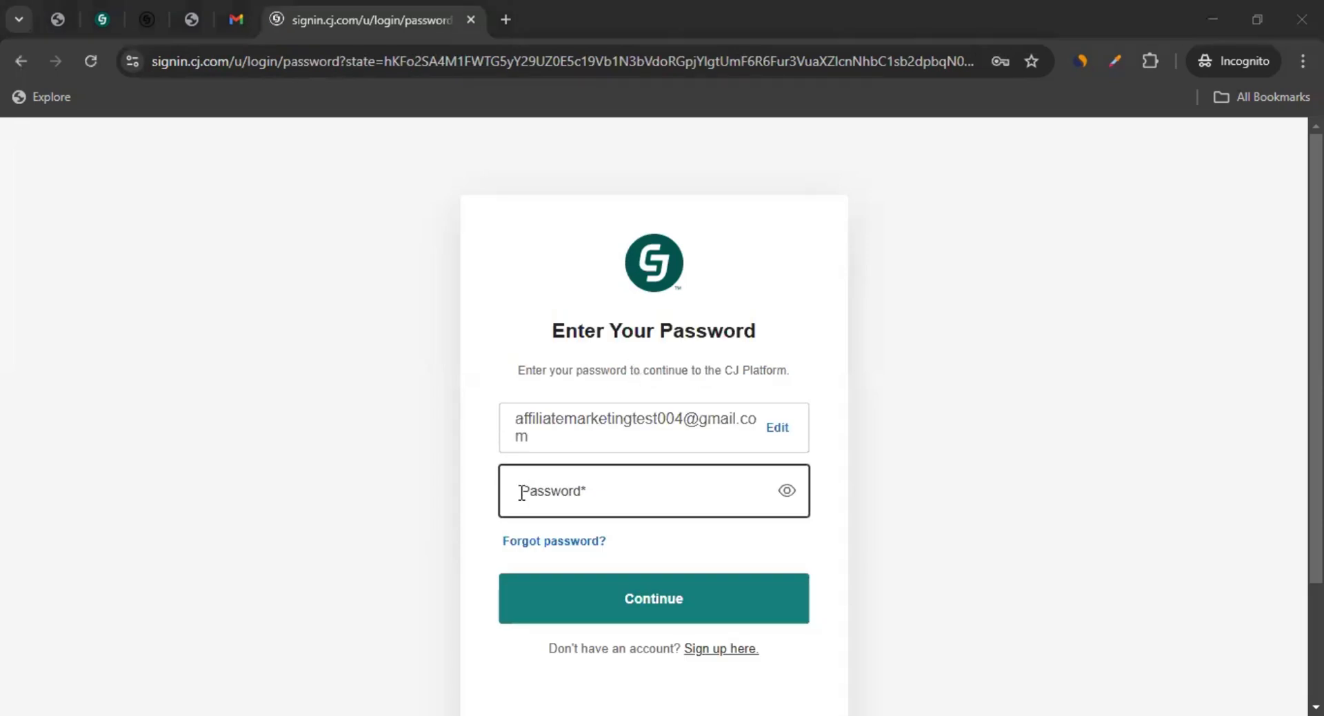
click(599, 611)
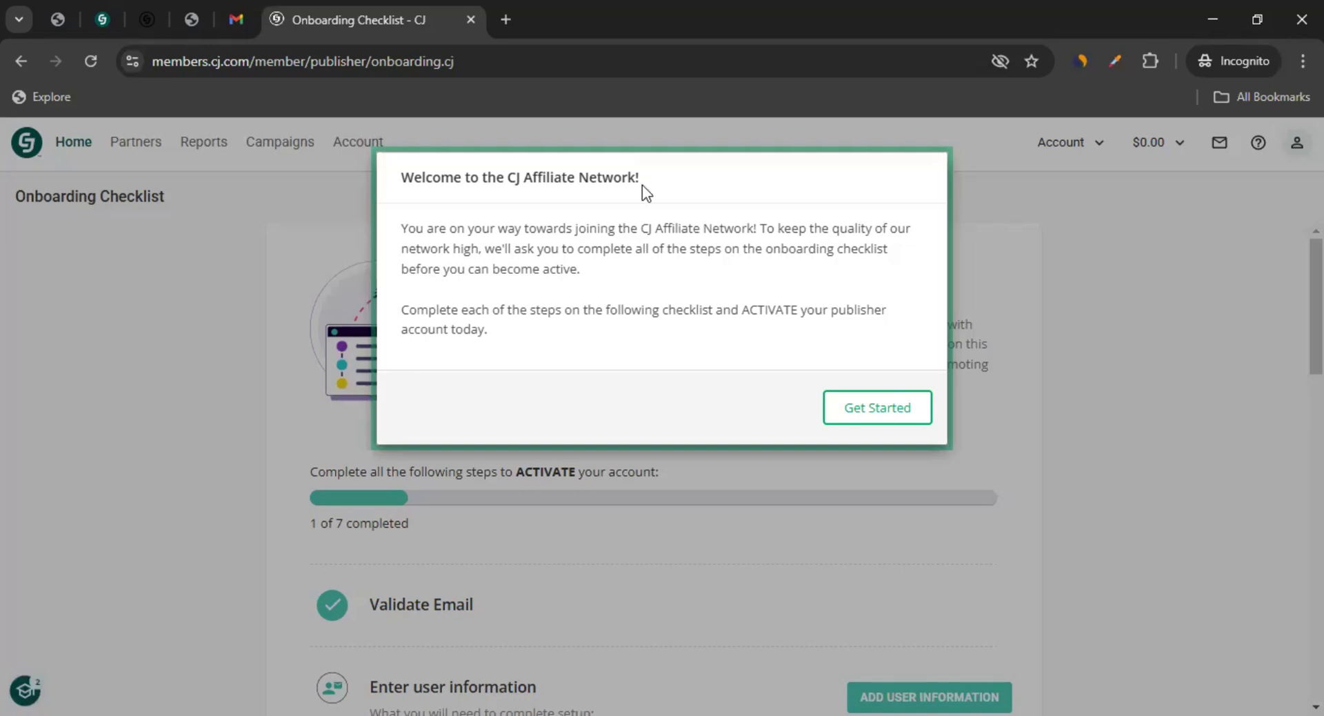
click(899, 410)
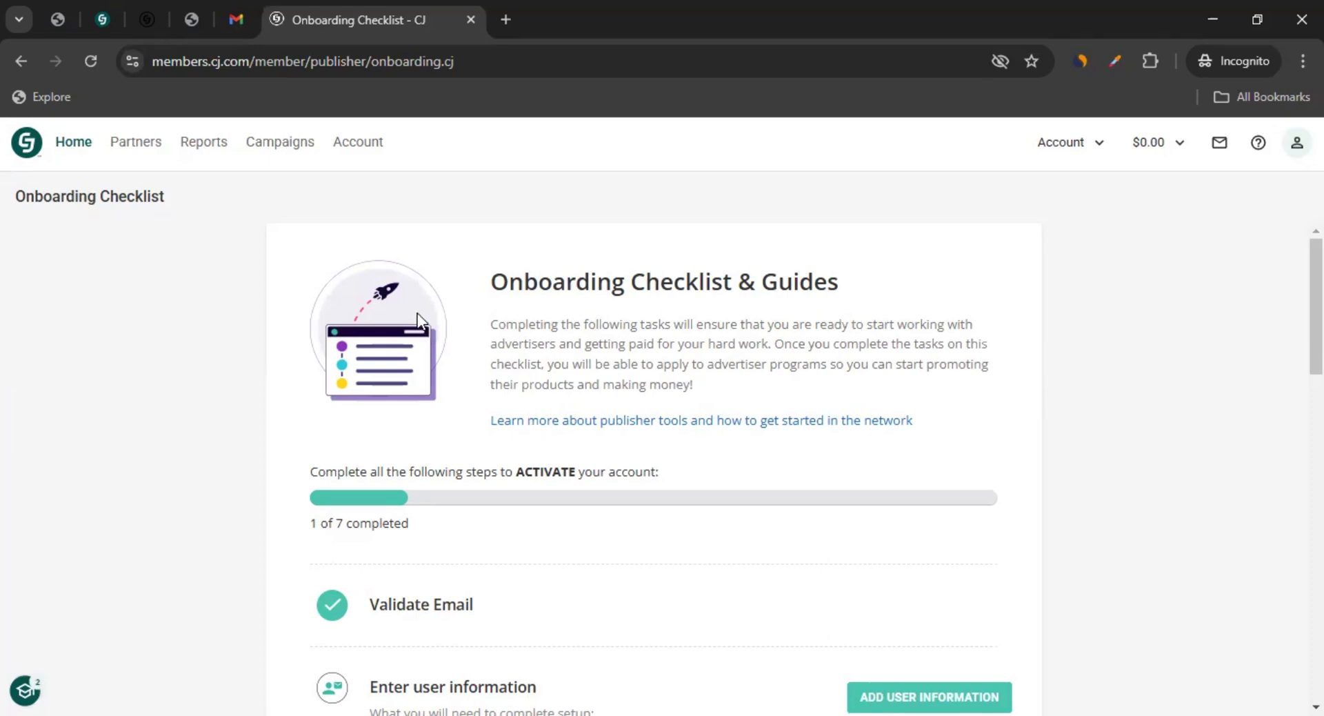
Review the Validate Email and Enter user information tasks in the onboarding checklist and start adding the user information.
scroll(401, 423, down, 3)
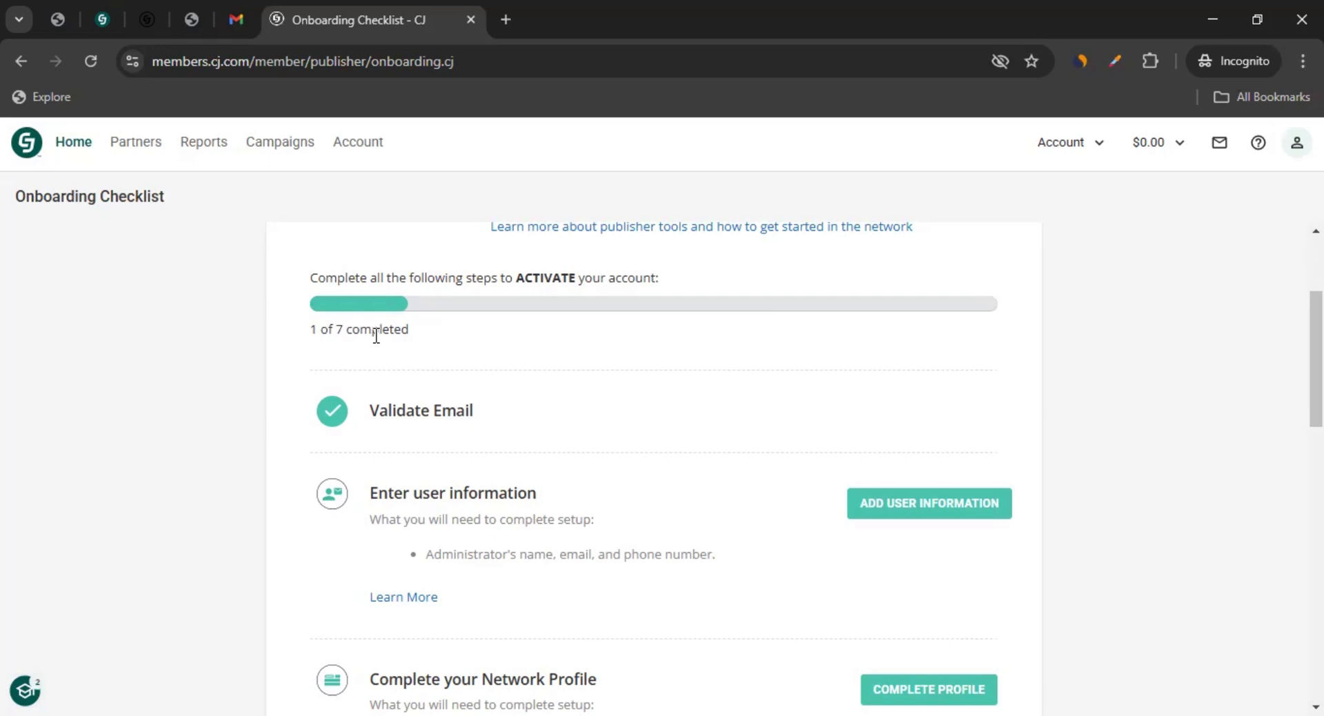
drag(388, 411, 506, 422)
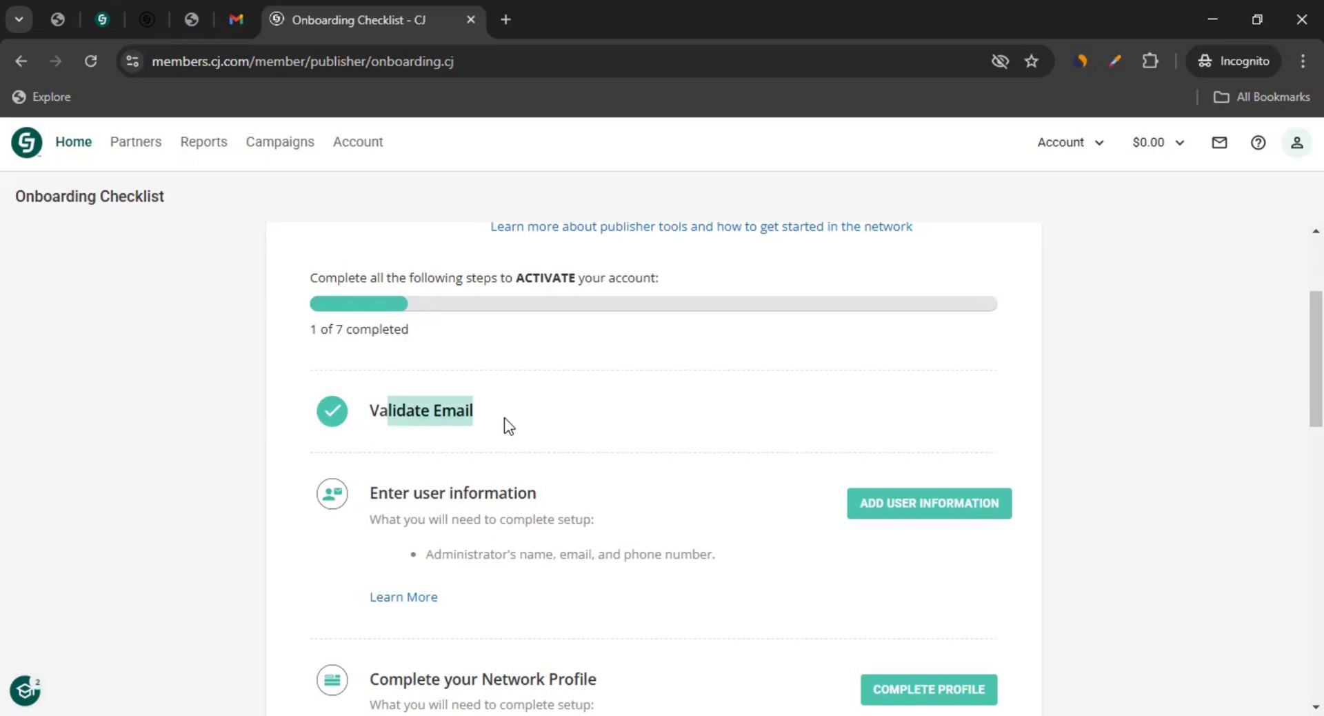
click(260, 443)
scroll(414, 379, down, 1)
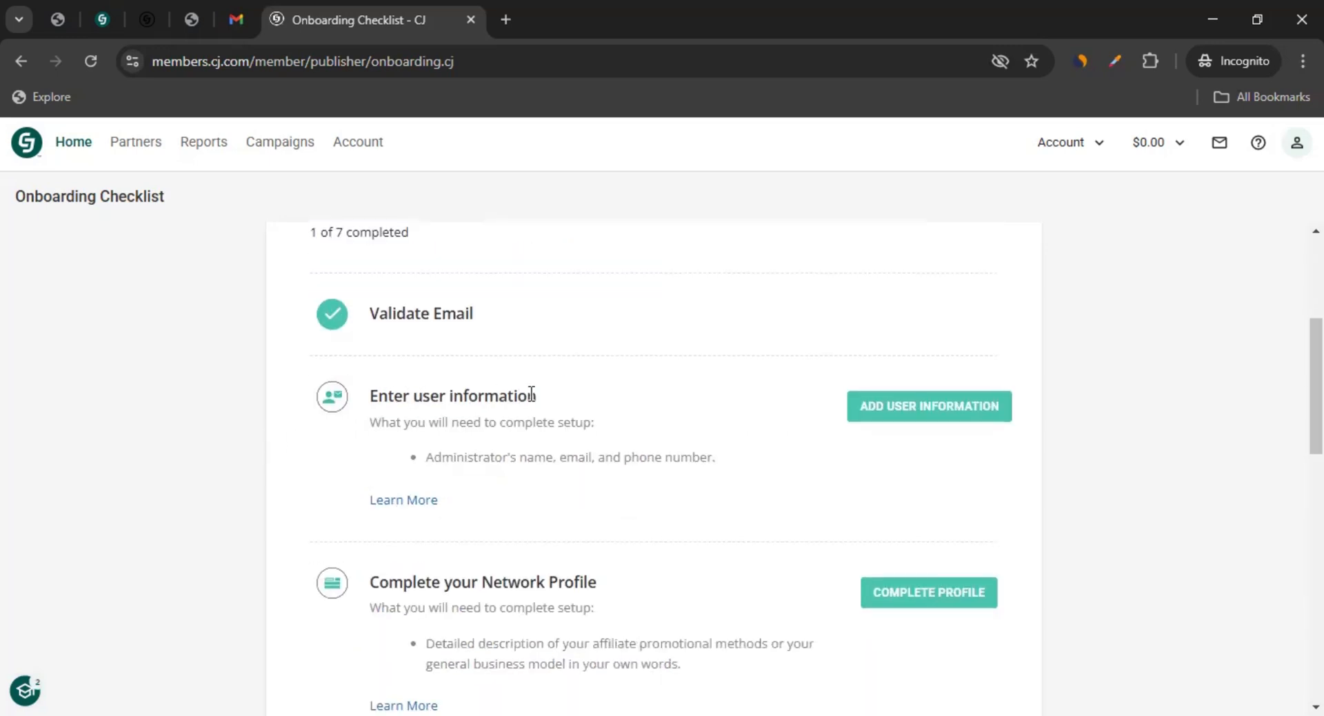
drag(418, 422, 593, 425)
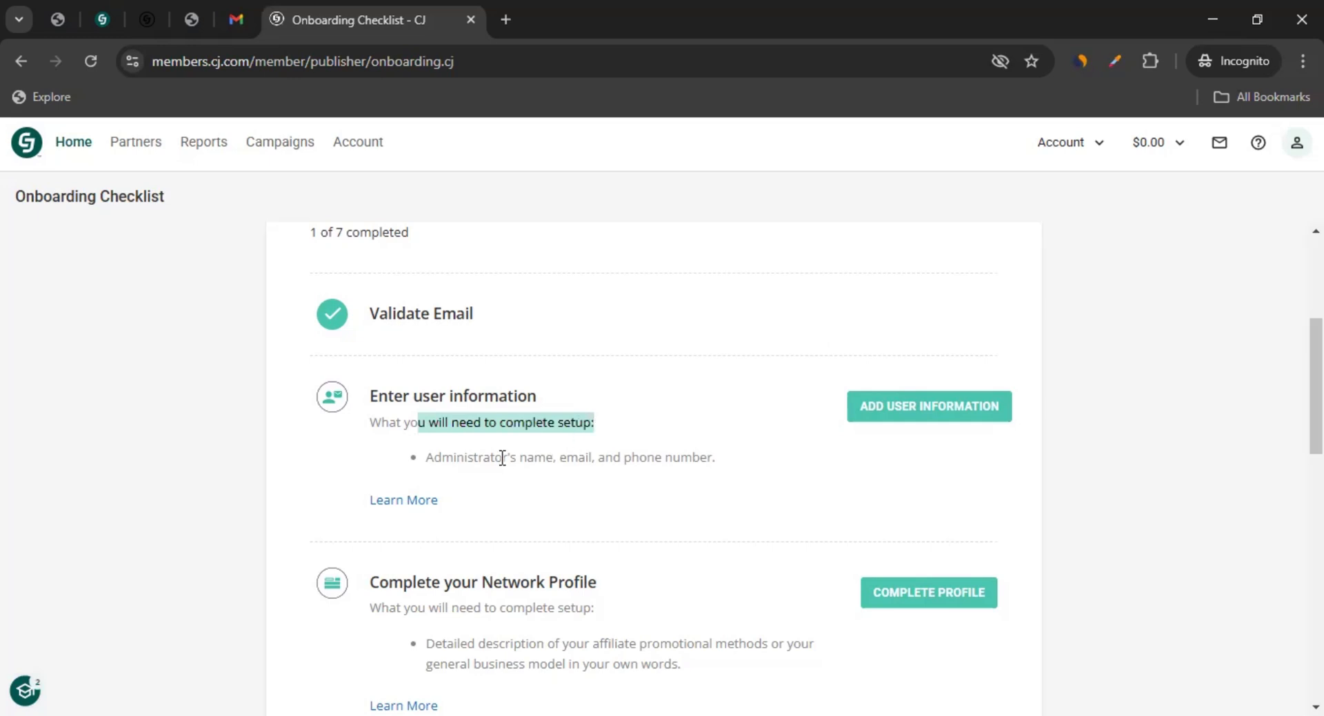
drag(435, 456, 702, 466)
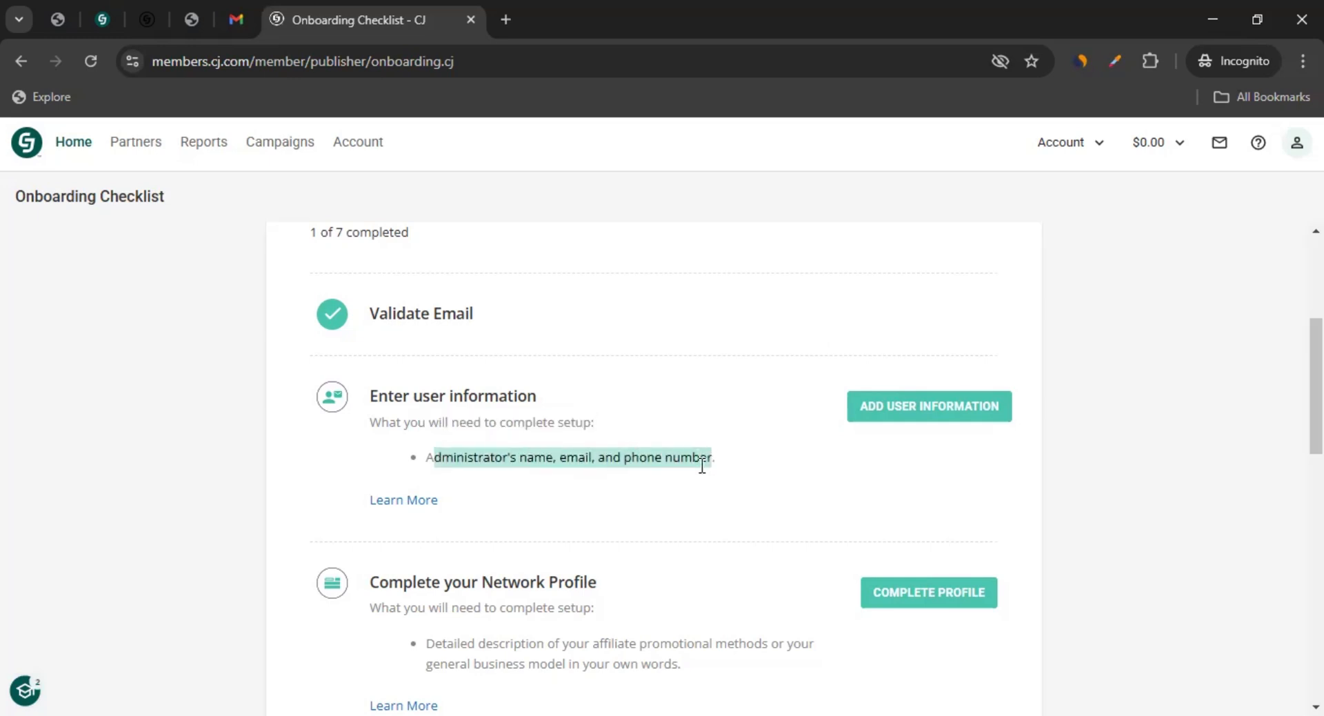
click(914, 408)
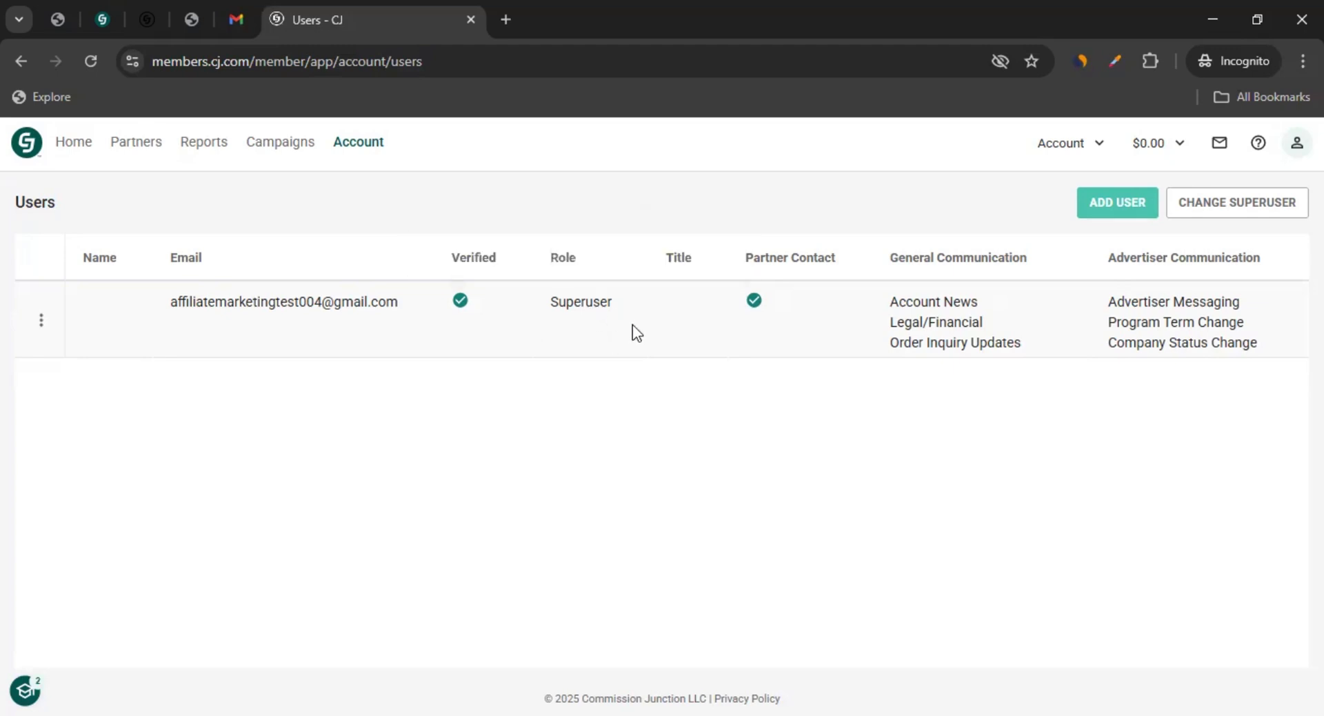
Edit the superuser, entering the administrator's first name, last name and phone number and leaving Title blank.
click(42, 322)
click(59, 358)
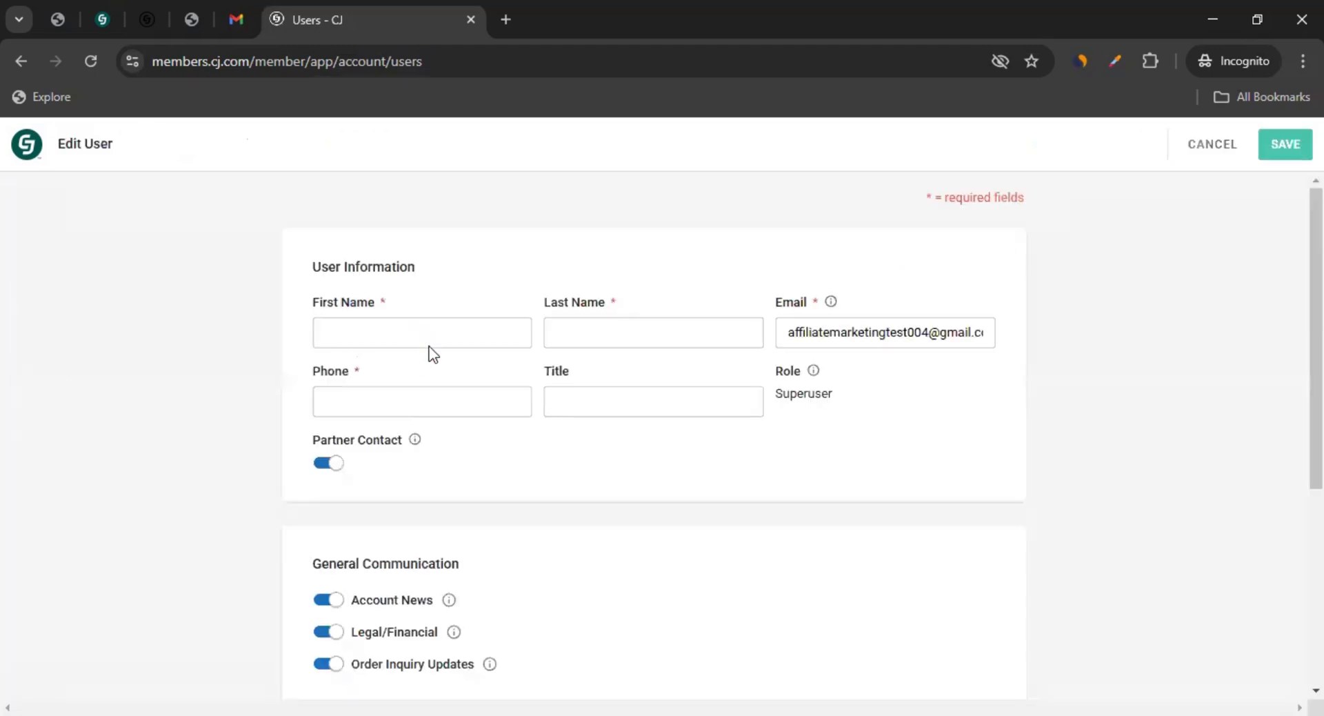
click(381, 333)
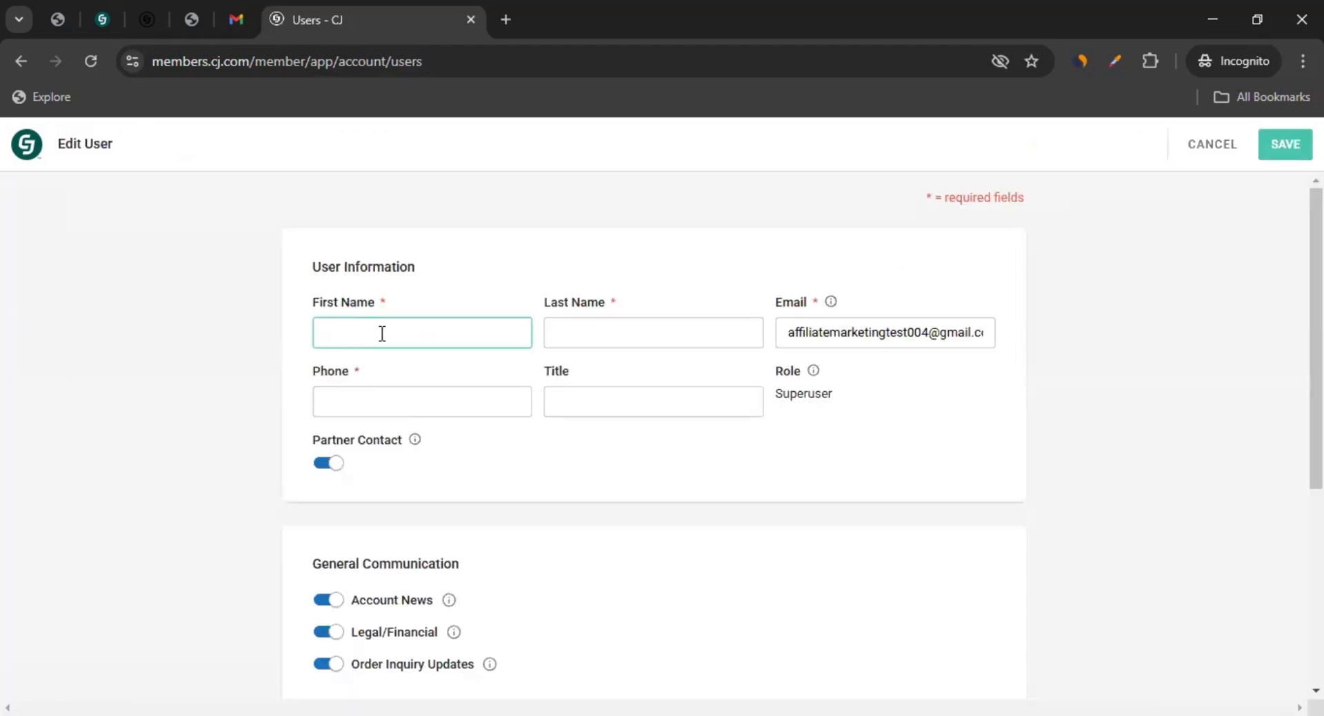
text(John)
key(Tab)
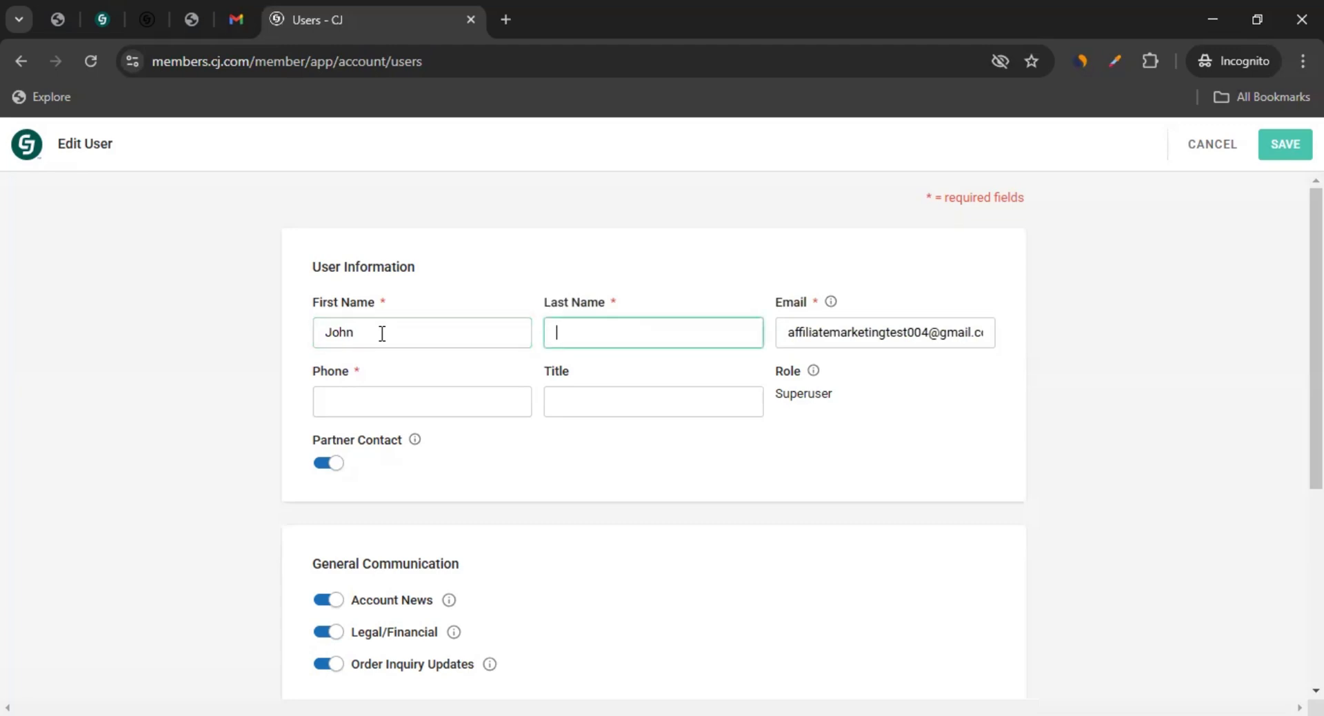
text(LNU)
click(382, 333)
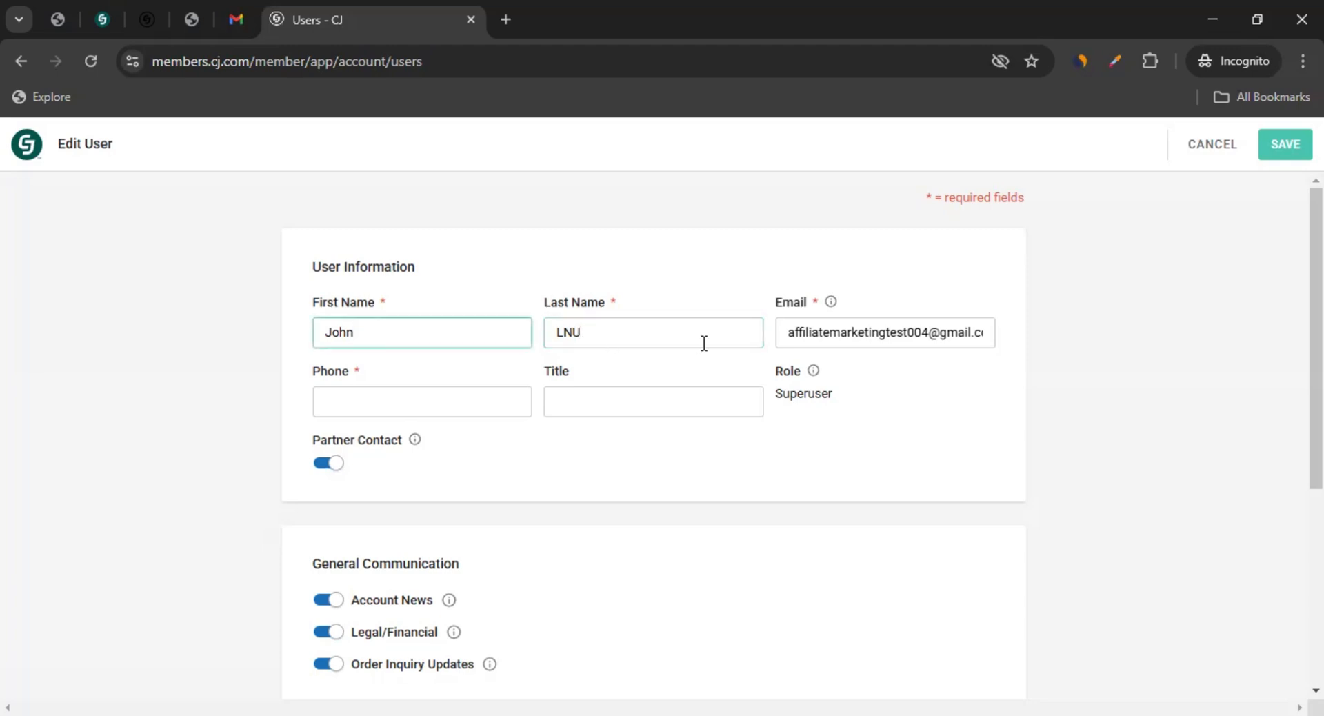
click(653, 333)
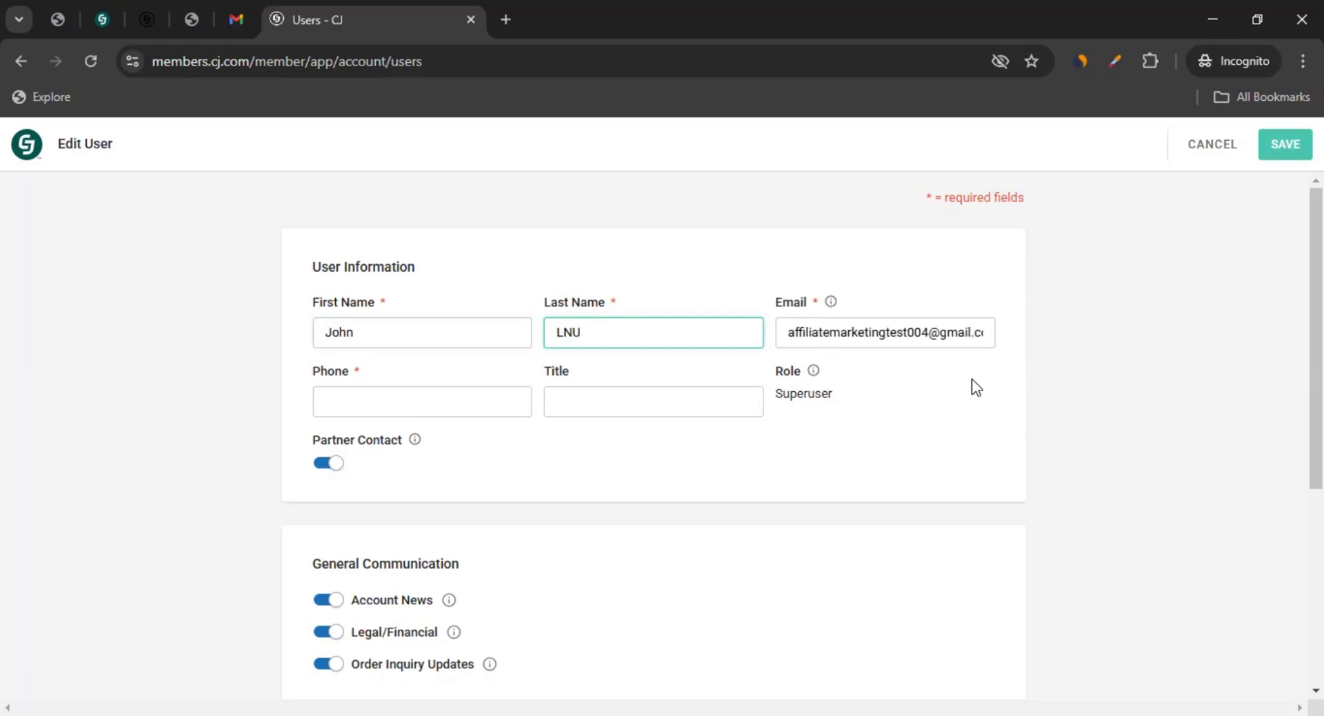
click(421, 401)
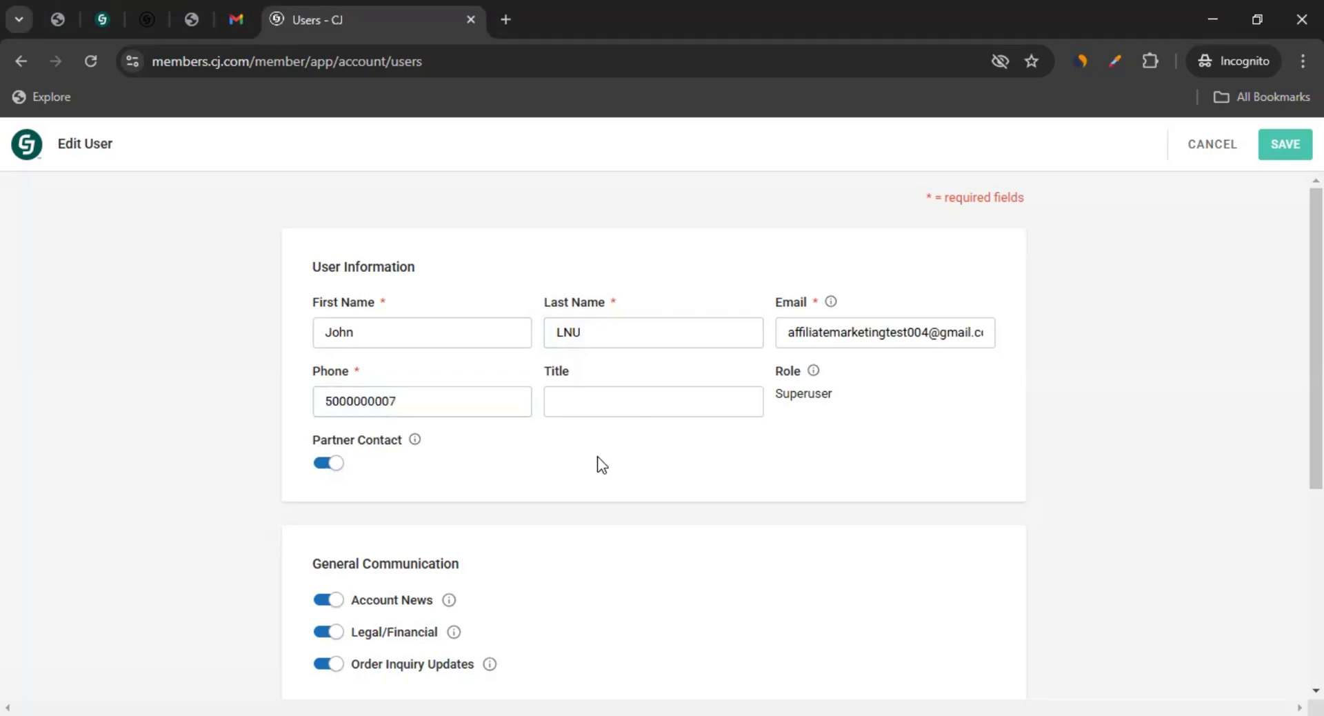
click(667, 396)
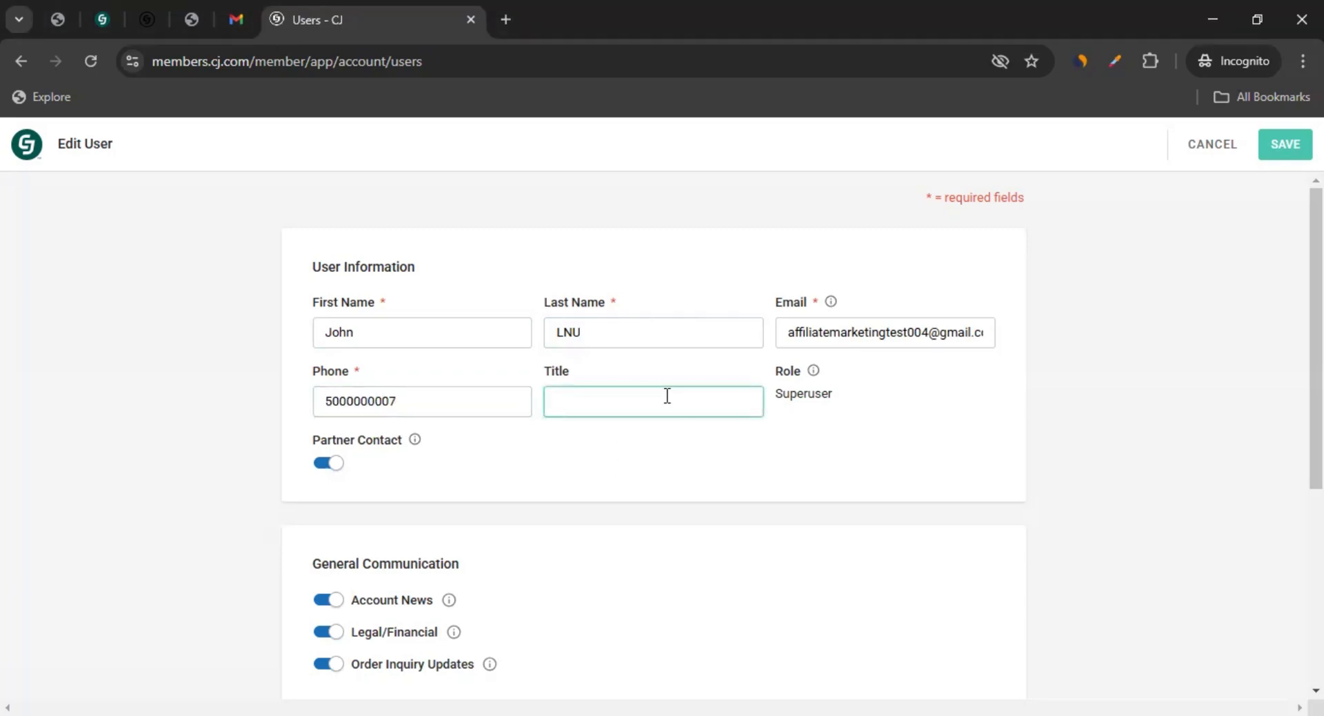
click(591, 470)
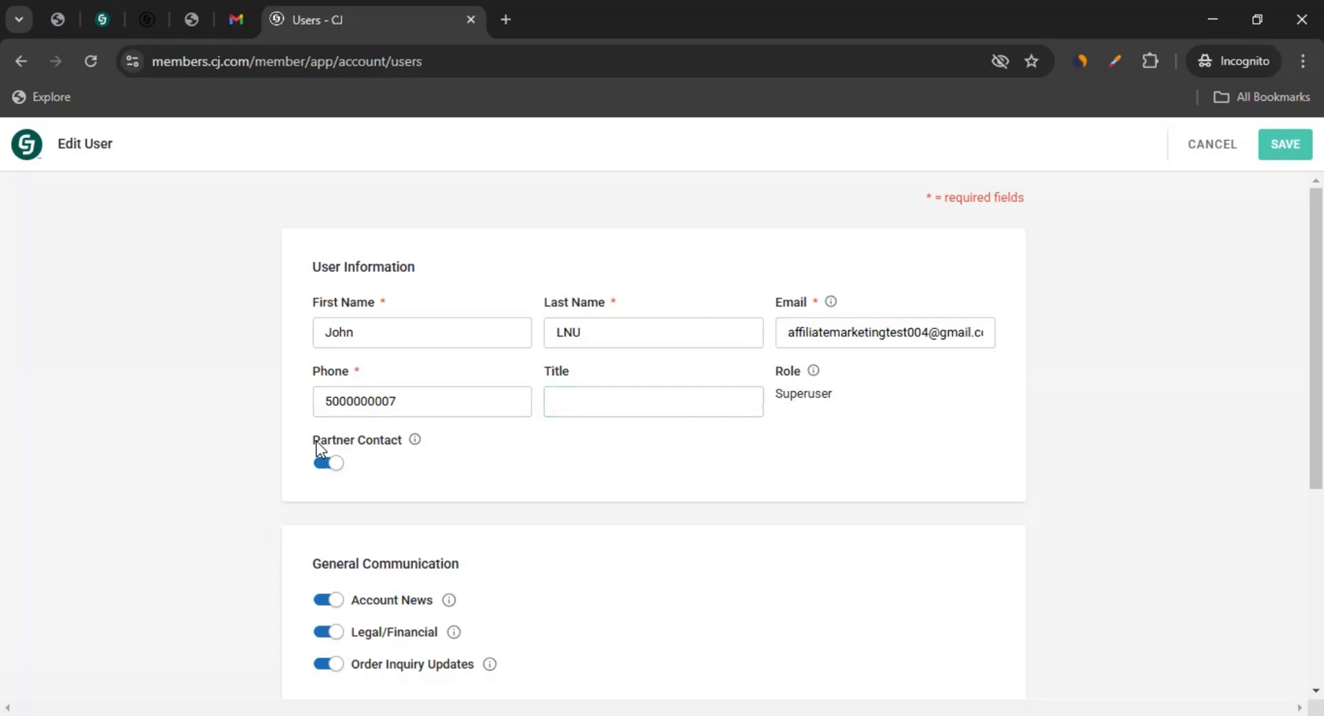
Switch Partner Contact and Legal/Financial off and back on, and examine the Advertiser Communication options.
mouse_move(416, 441)
click(323, 465)
click(323, 465)
scroll(290, 468, down, 3)
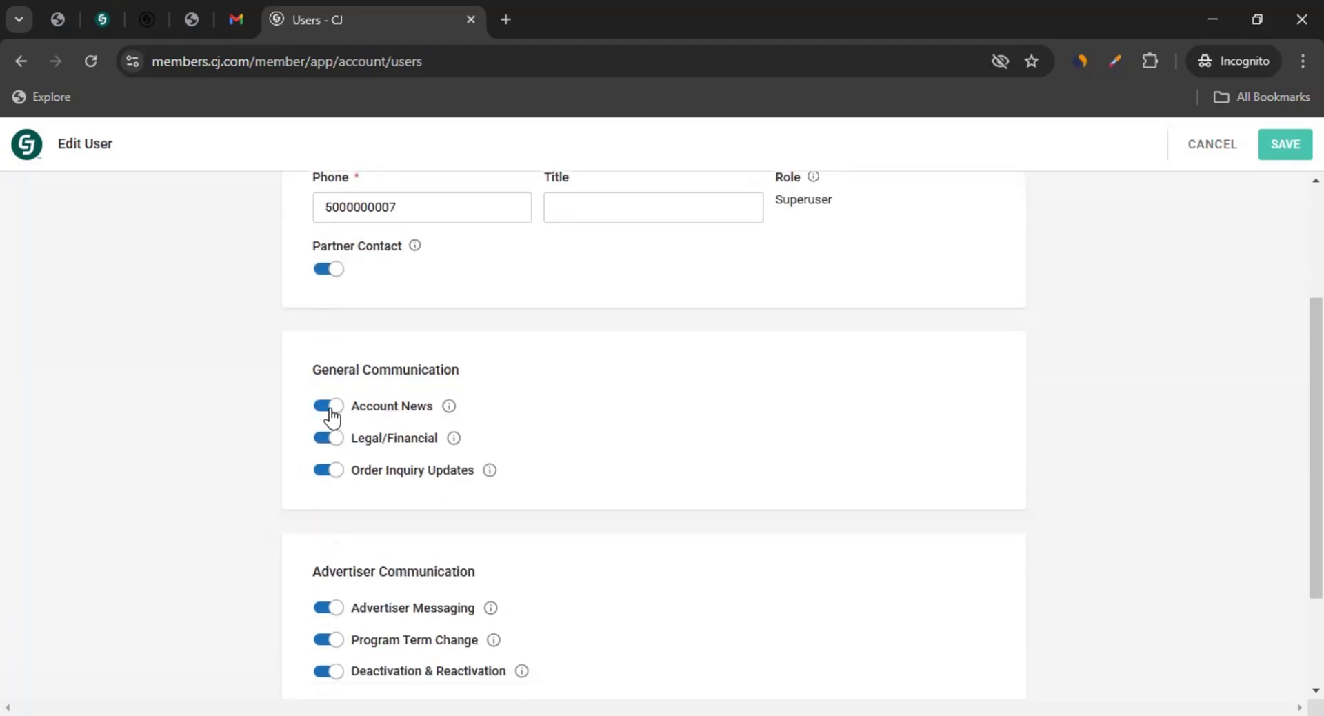
scroll(379, 331, down, 1)
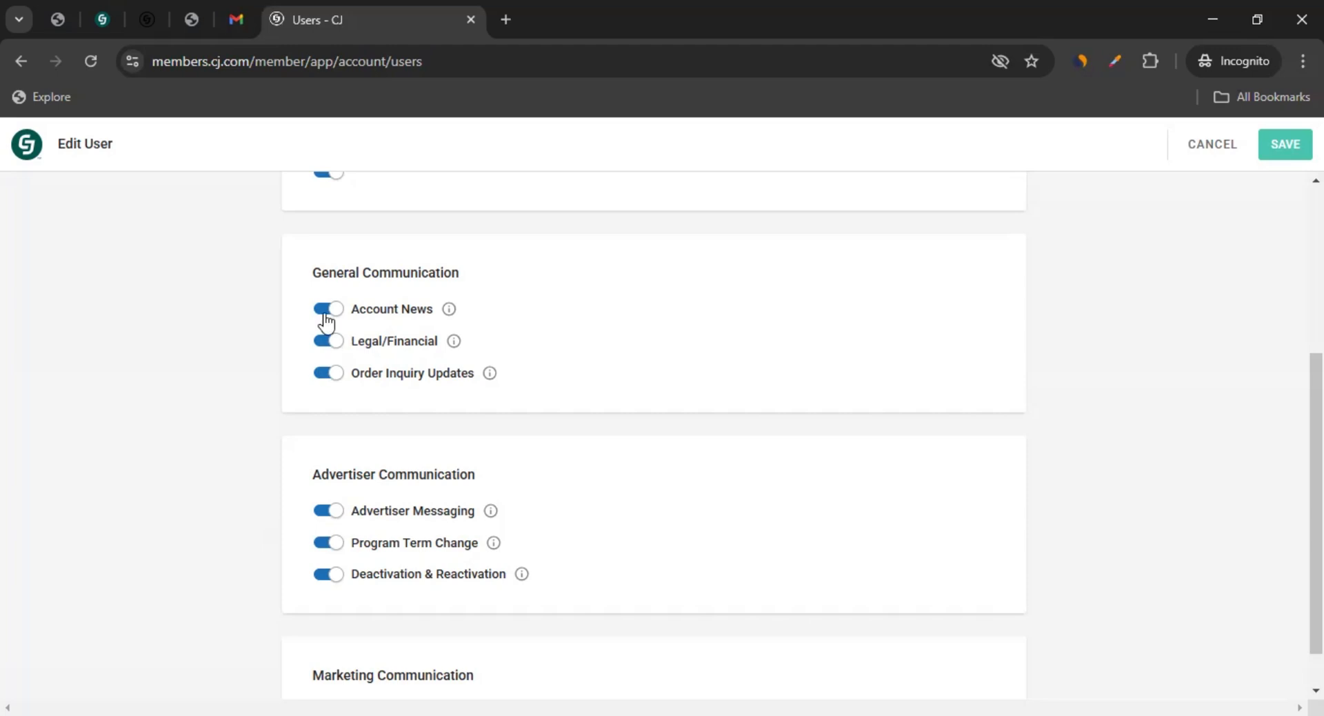
click(324, 349)
click(324, 344)
scroll(298, 393, down, 1)
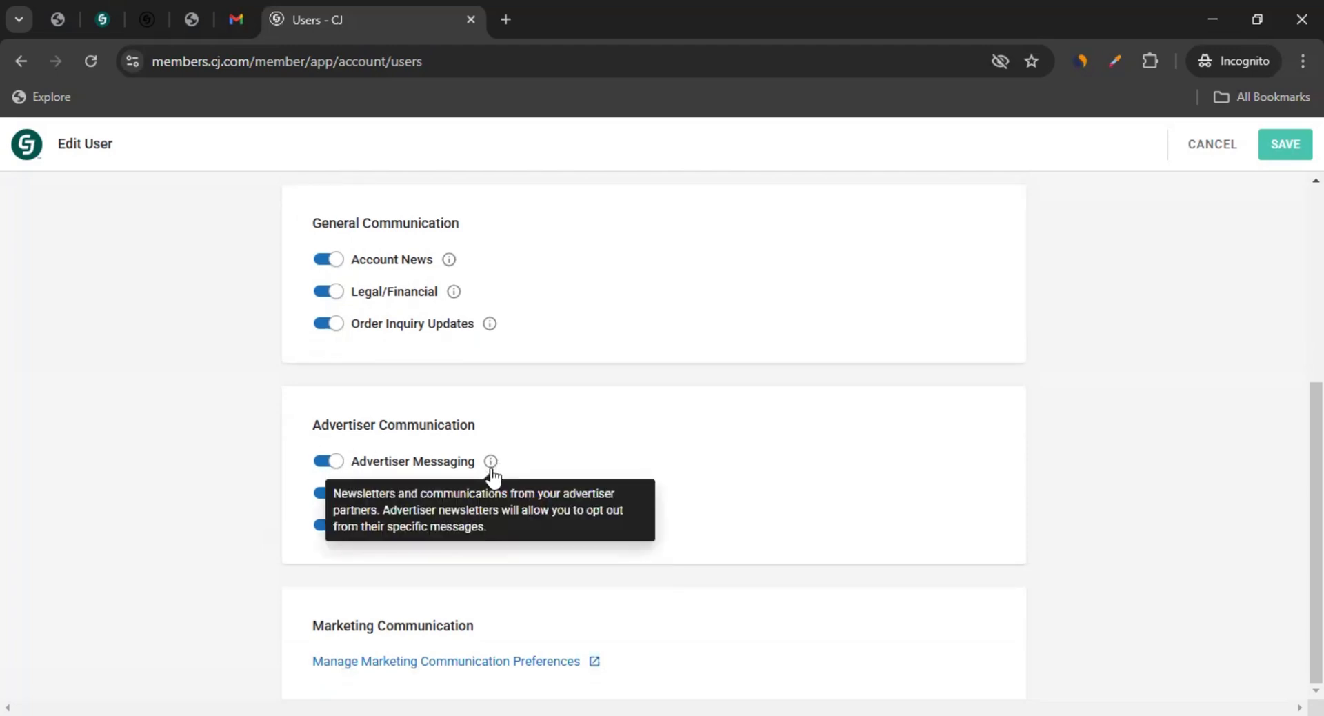
mouse_move(492, 494)
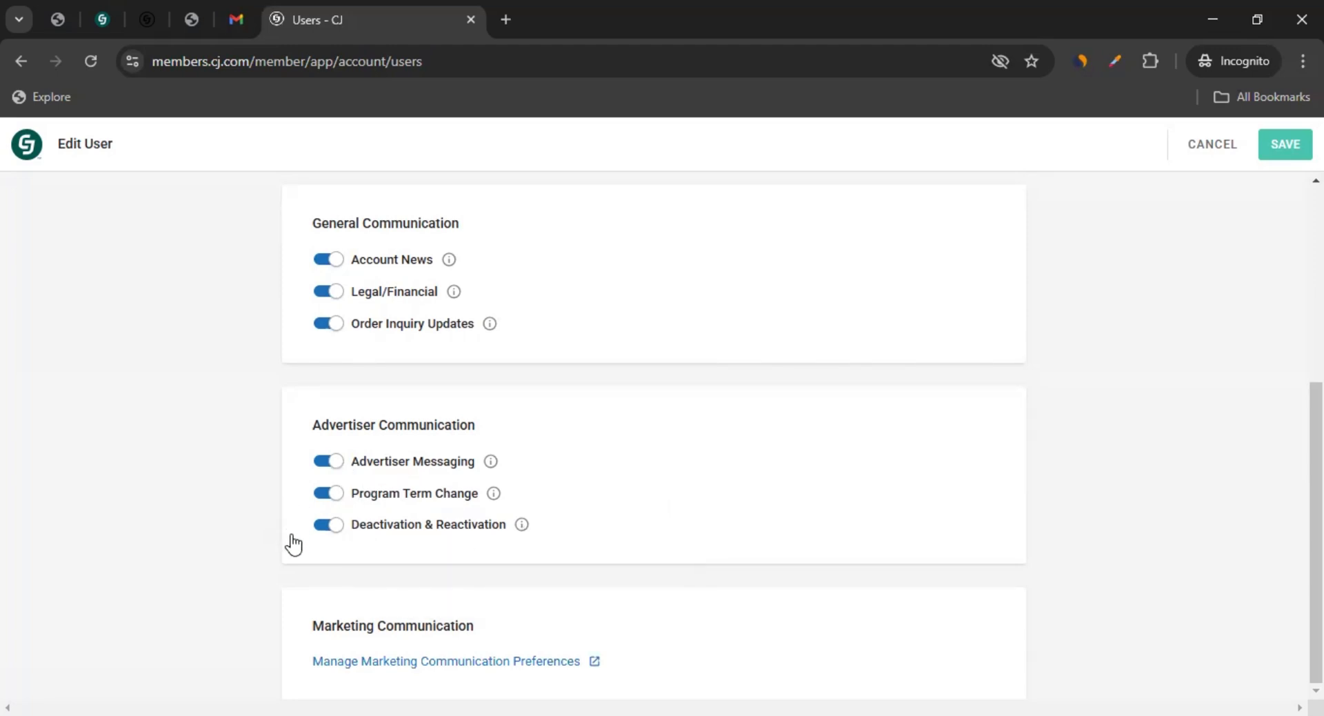
Open the Marketing Communication Preferences page, look through its language and subscription options, and close it.
click(417, 662)
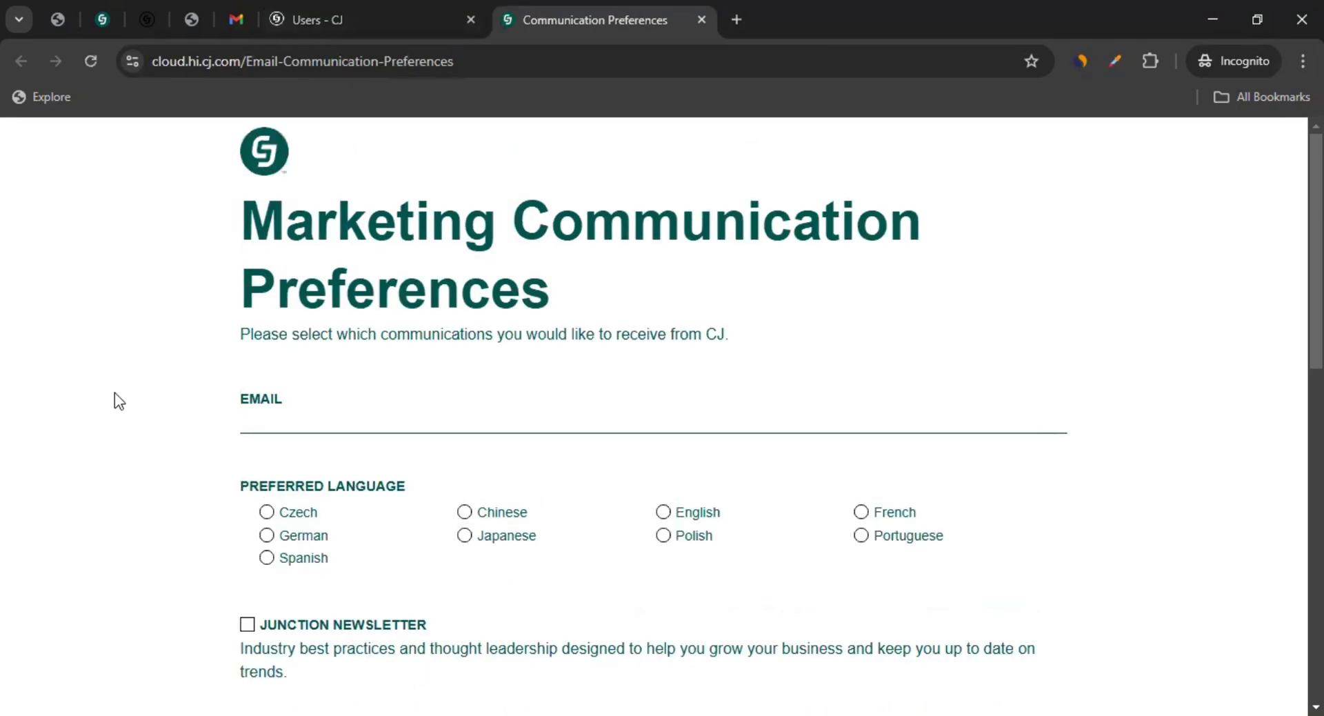
scroll(115, 392, down, 1)
scroll(243, 374, down, 2)
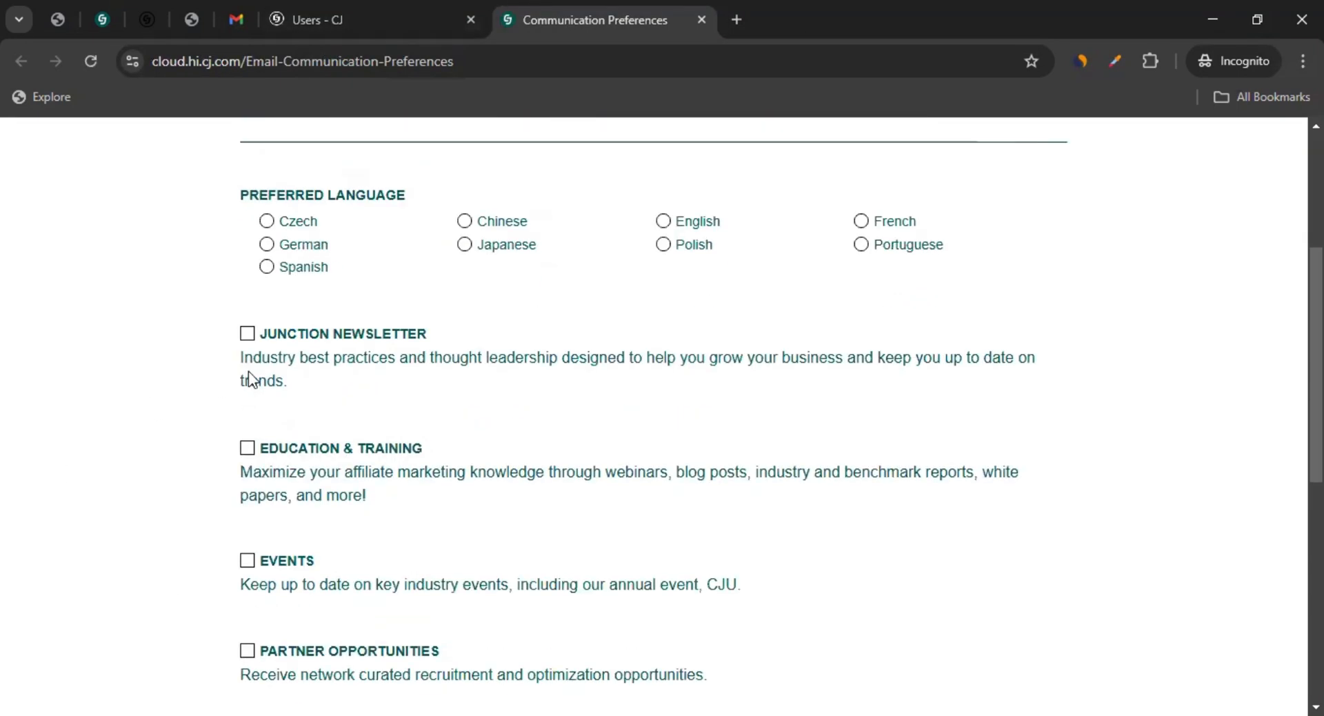
scroll(237, 393, down, 3)
scroll(239, 411, down, 3)
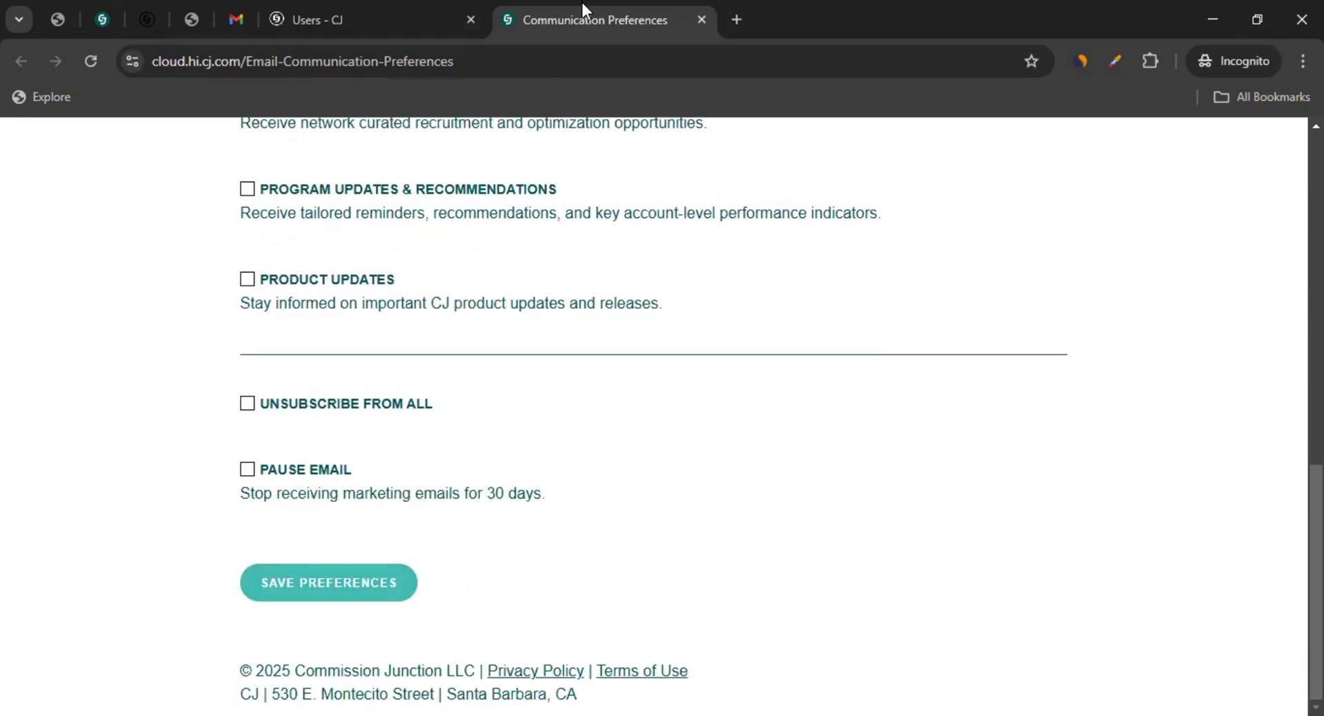
click(701, 19)
Save the edited superuser details and open a blank form for adding another user.
scroll(255, 380, up, 4)
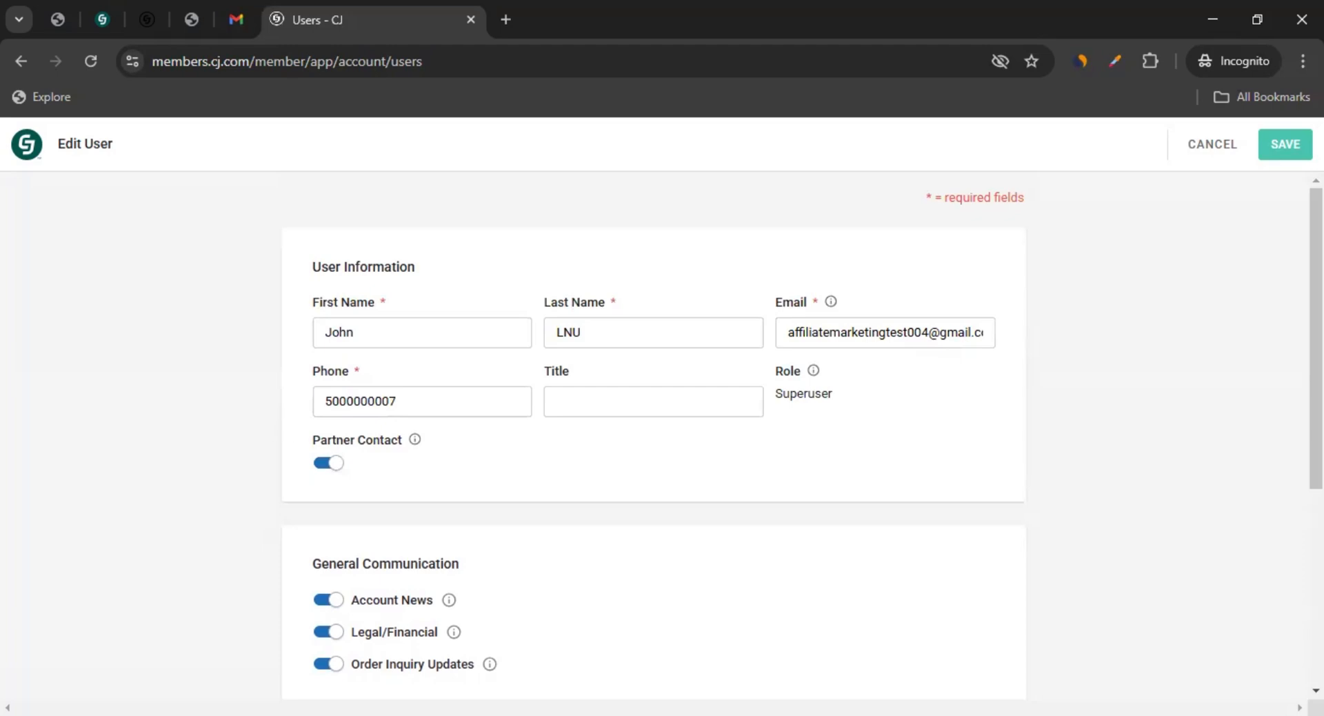
click(1285, 144)
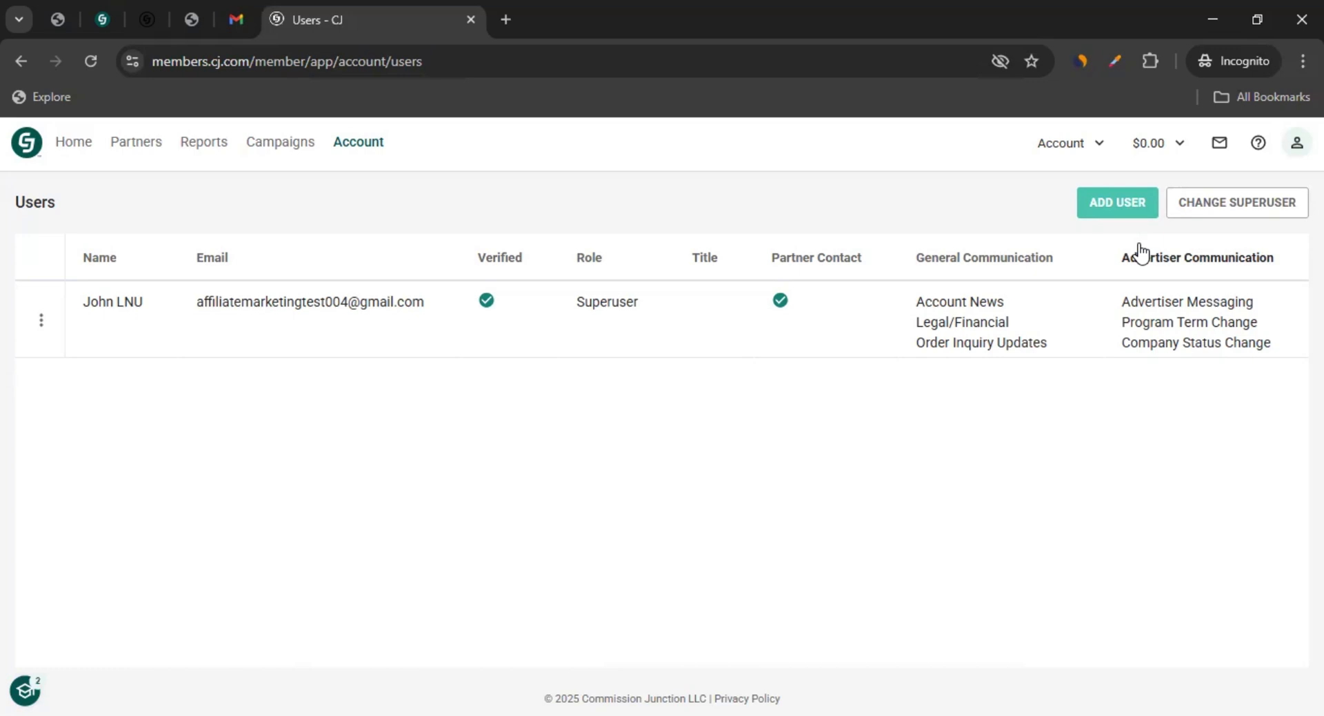
click(1096, 204)
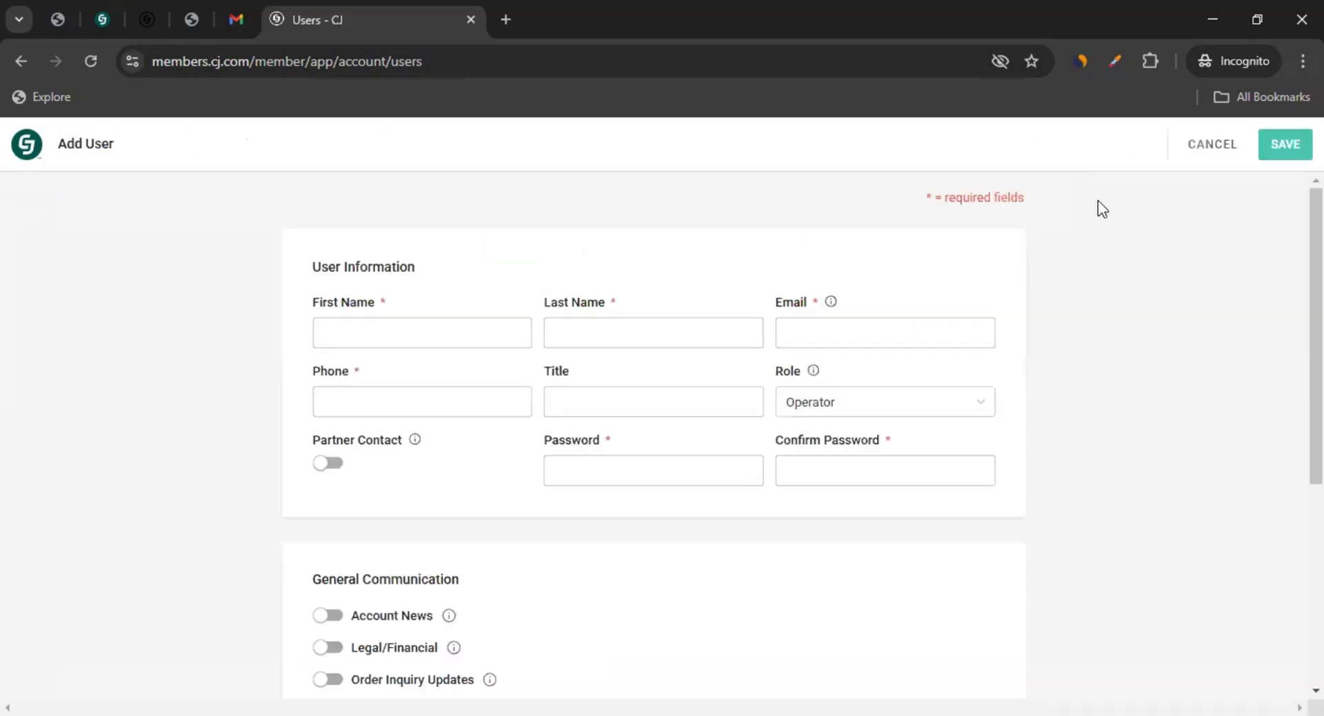
click(464, 329)
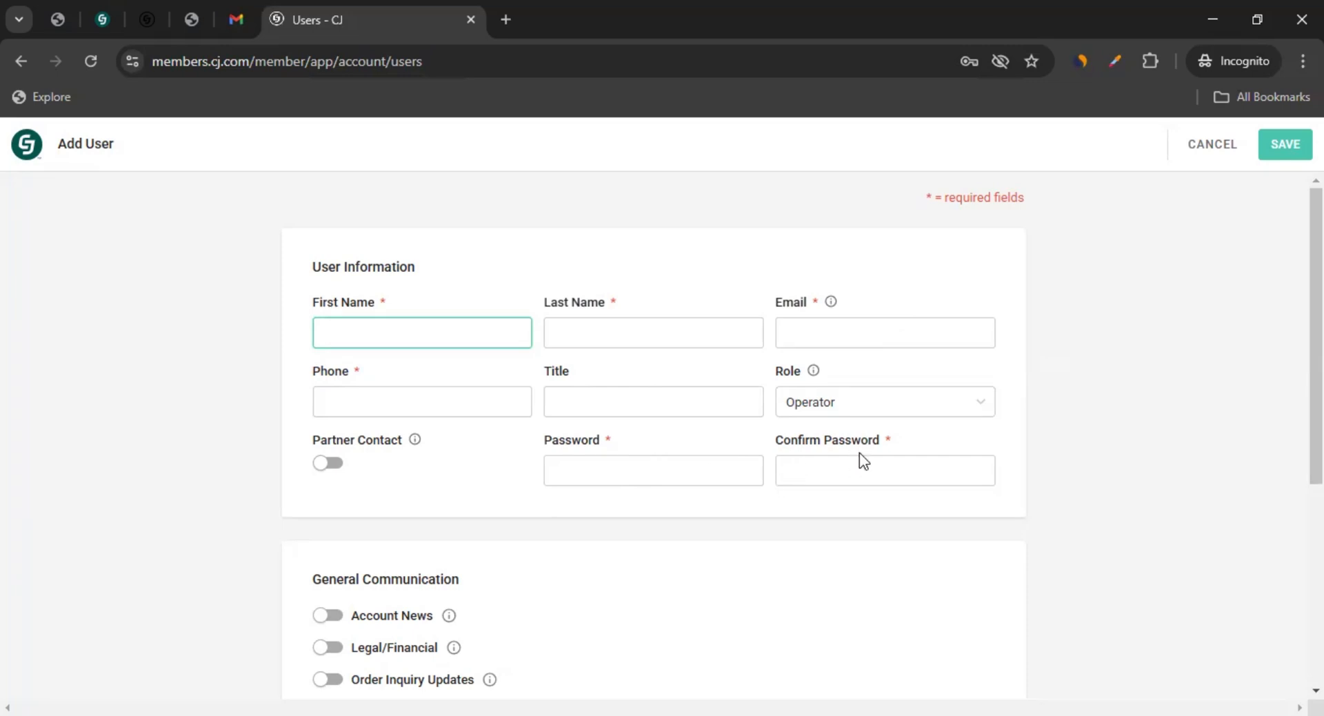
Try the Analyzer, Link User and Operator roles in the new user form, review its communication options, and cancel adding the user.
click(825, 405)
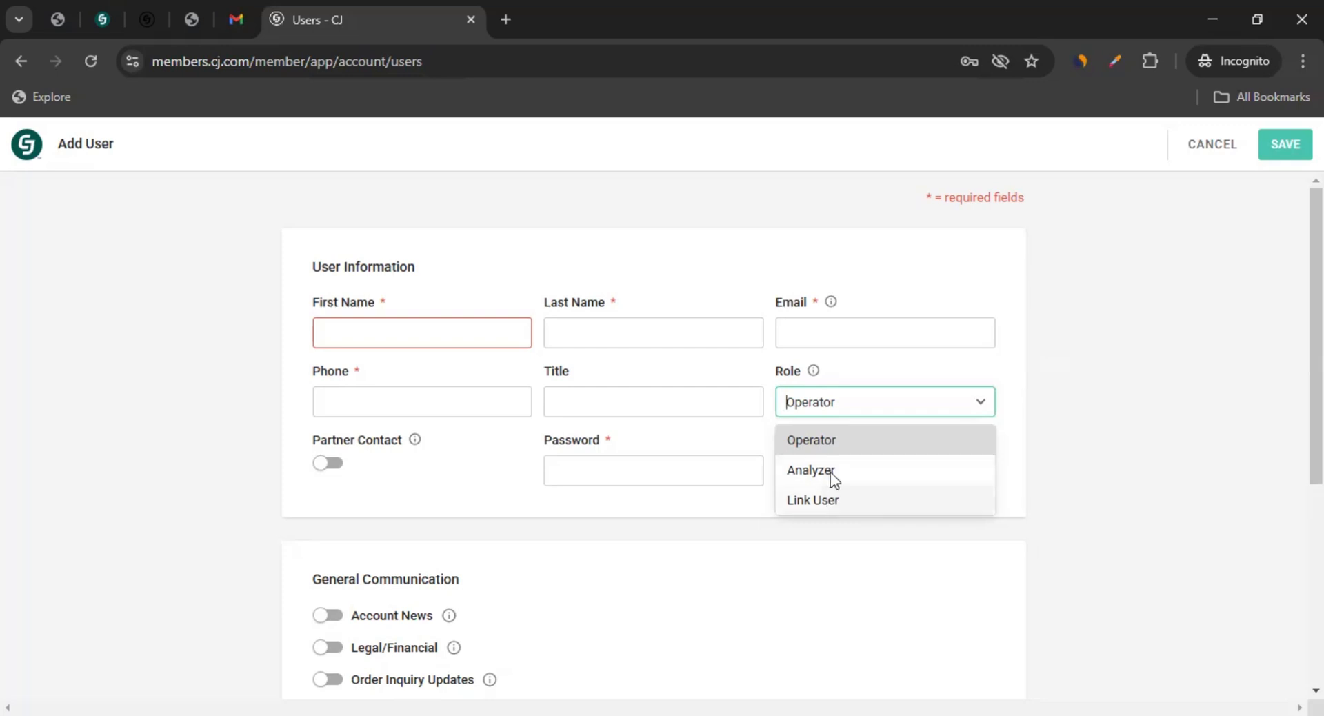
click(830, 472)
click(839, 409)
click(831, 500)
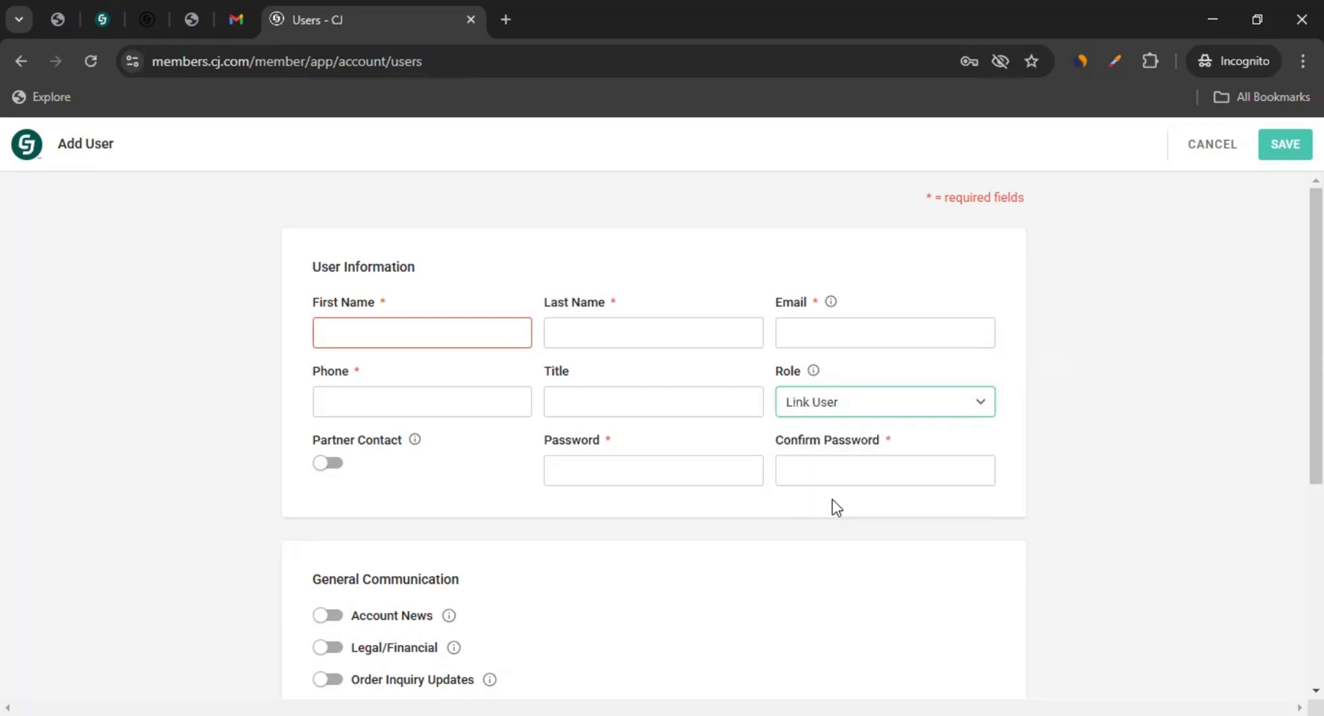
click(841, 409)
click(825, 440)
scroll(203, 423, down, 5)
scroll(210, 427, up, 5)
scroll(529, 434, down, 5)
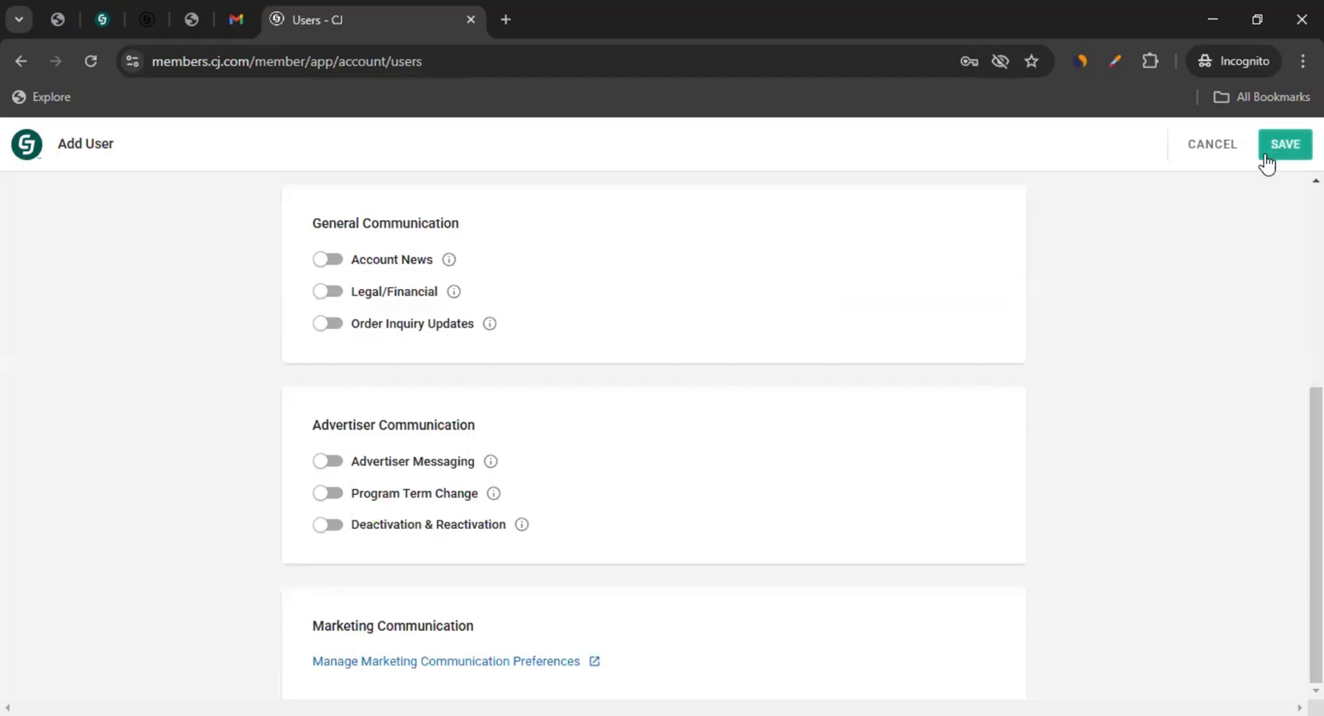
click(1206, 158)
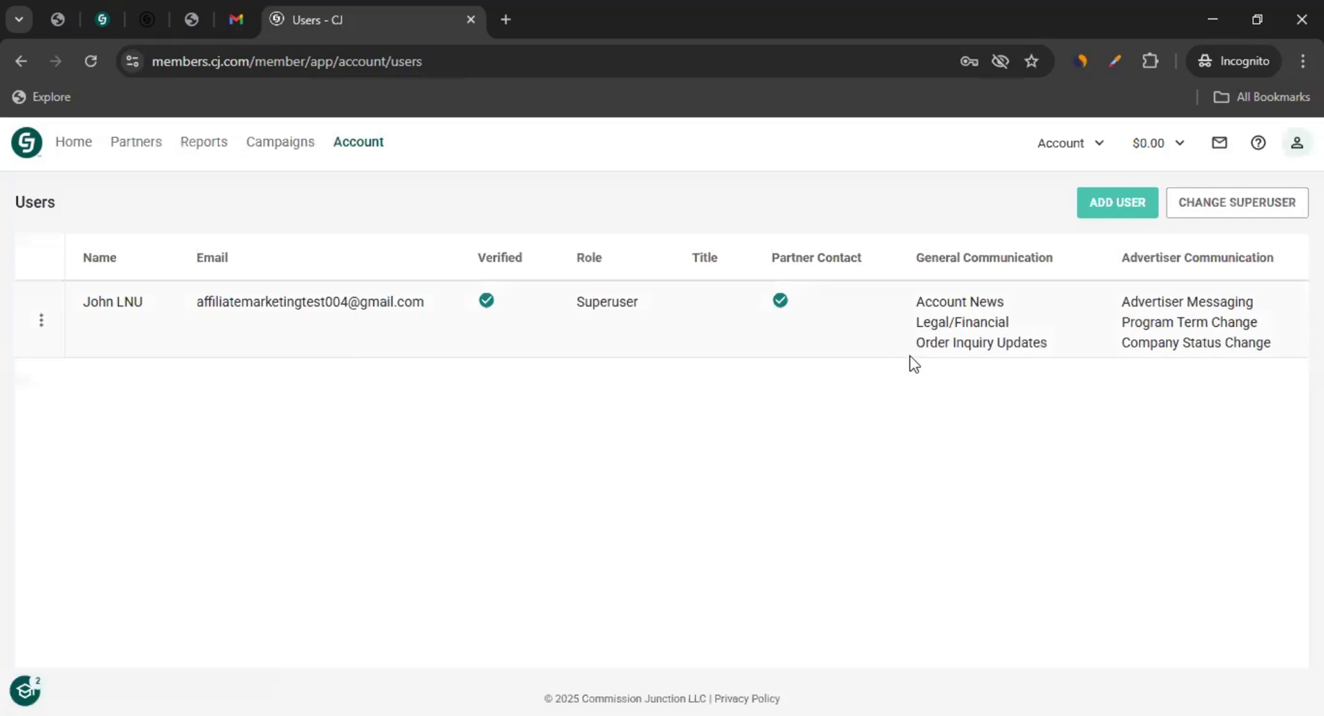
Return to the onboarding checklist, read what the network profile requires, and open the profile completion task.
click(64, 145)
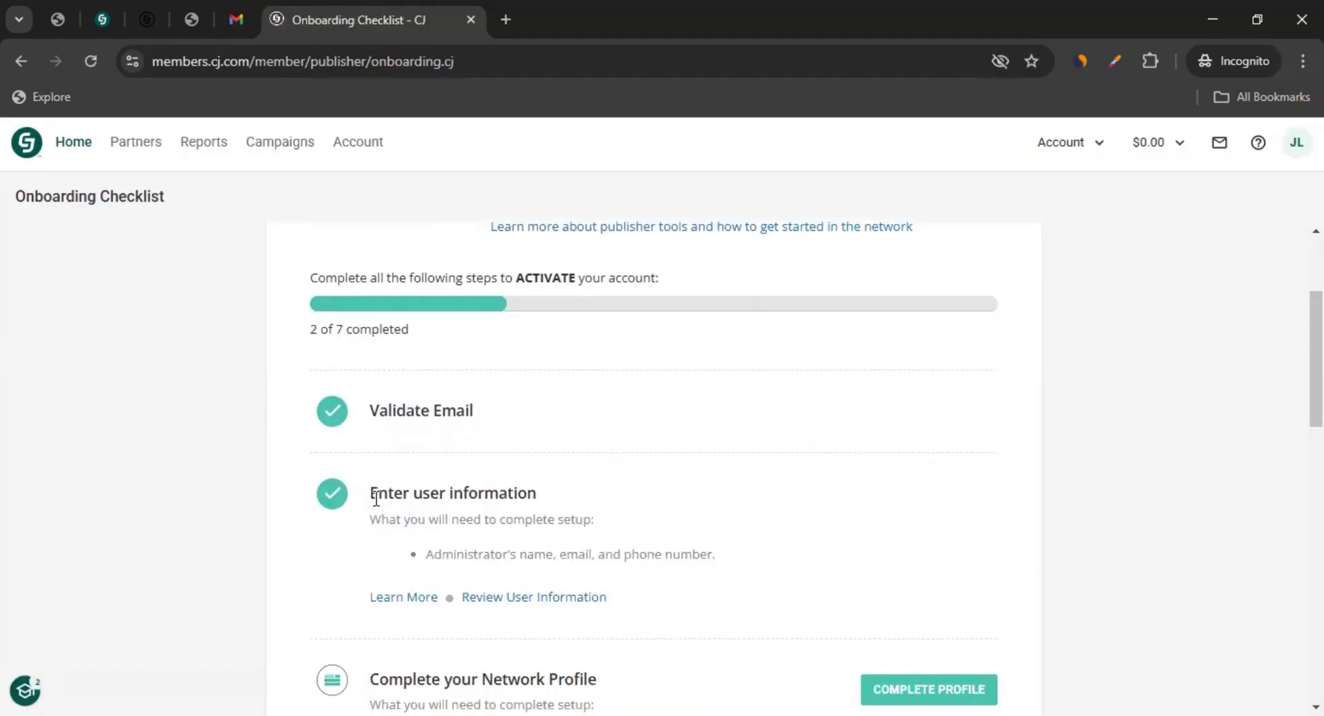
scroll(375, 498, down, 3)
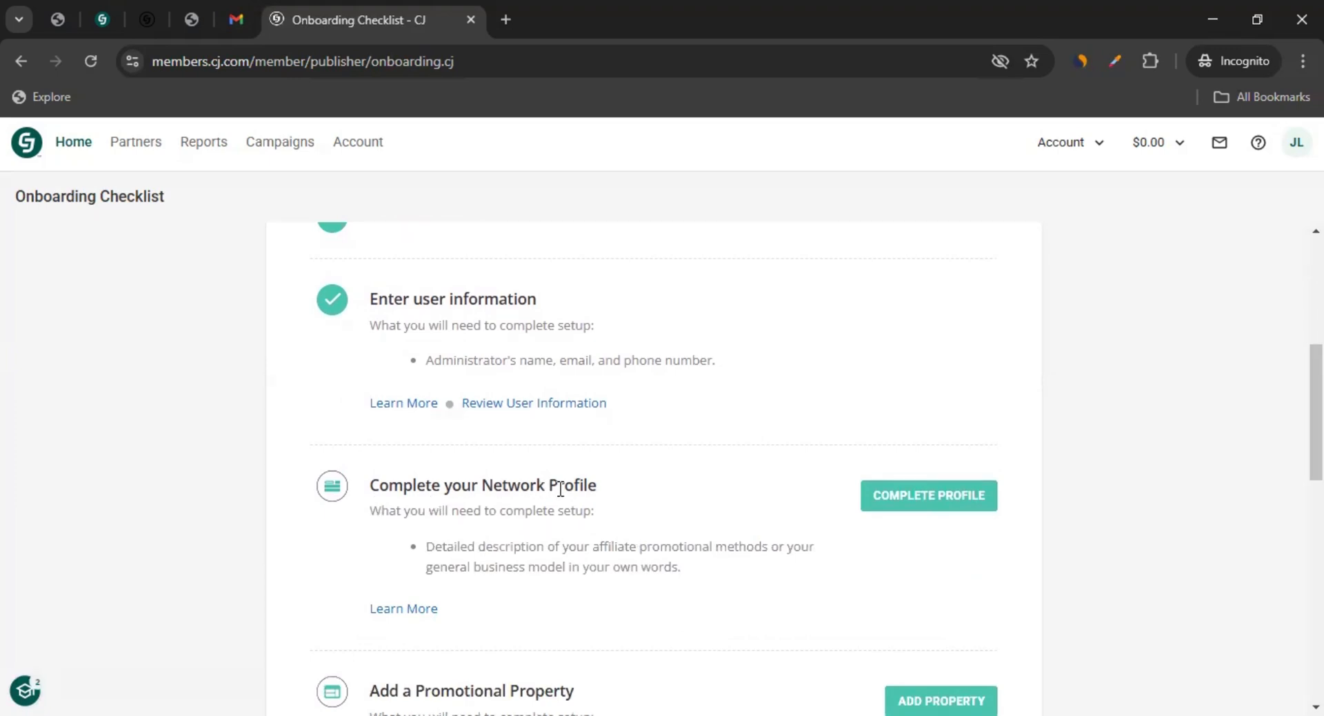
drag(442, 548, 764, 565)
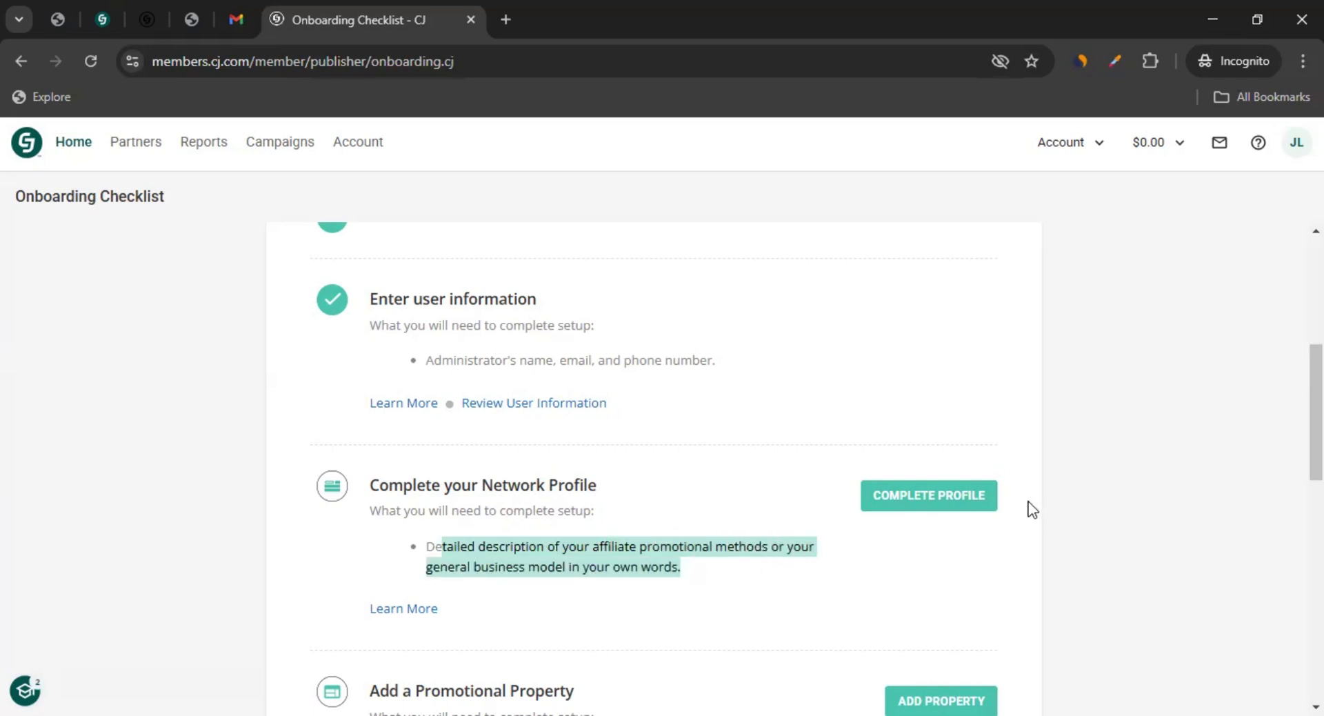
click(902, 504)
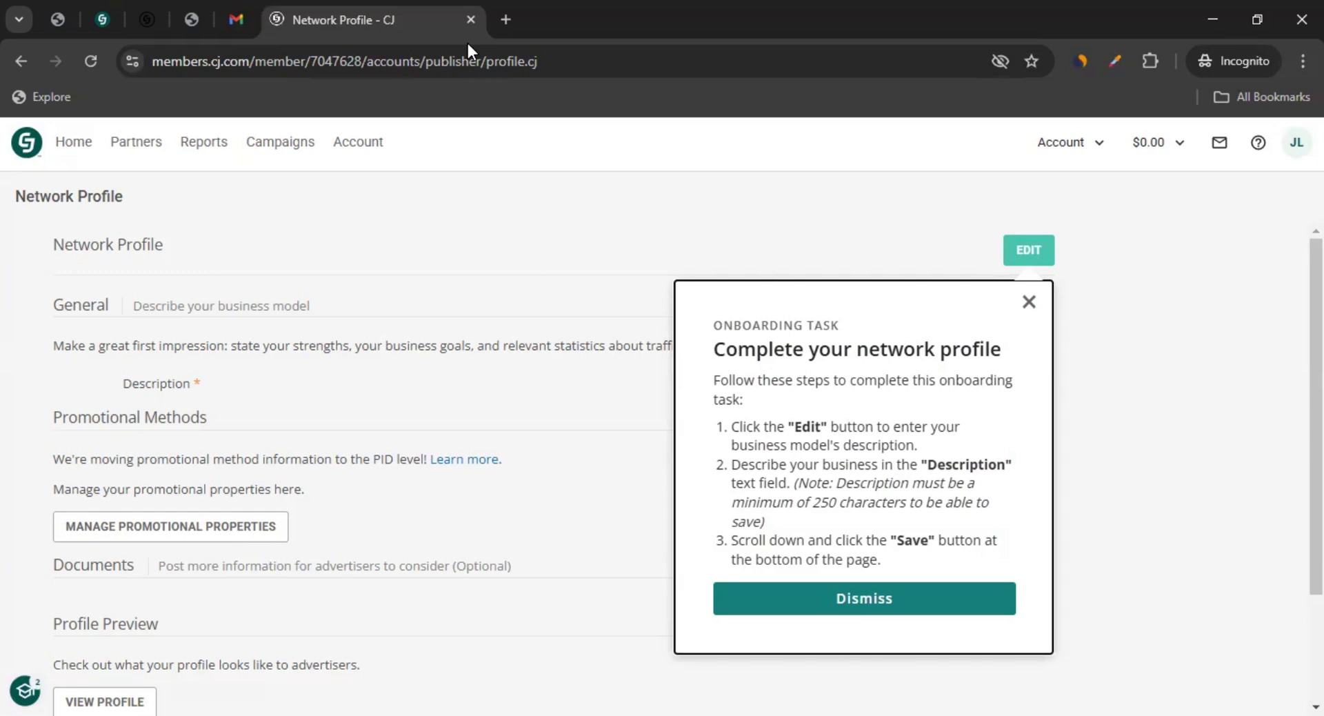
Edit the network profile and fill in its Description with the Lorem ipsum placeholder paragraph, exceeding the 250-character minimum.
click(1020, 258)
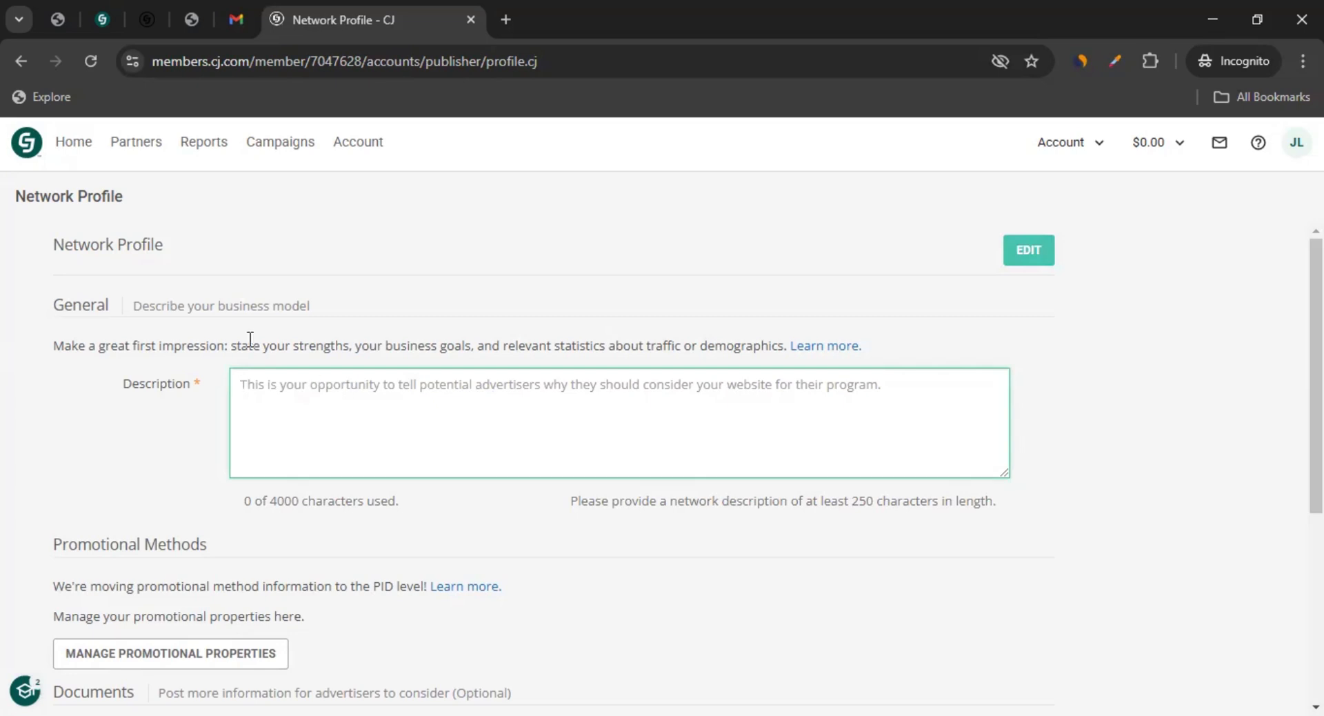
click(240, 307)
drag(143, 304, 306, 304)
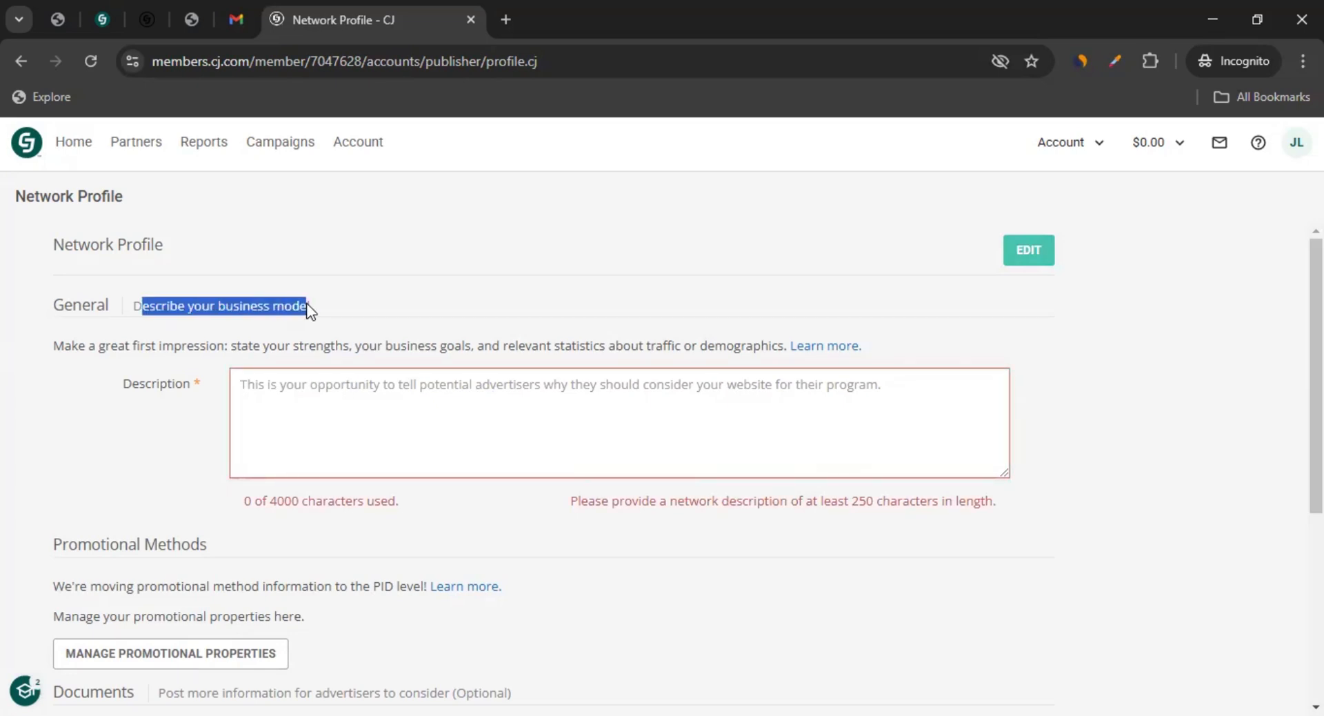
click(298, 404)
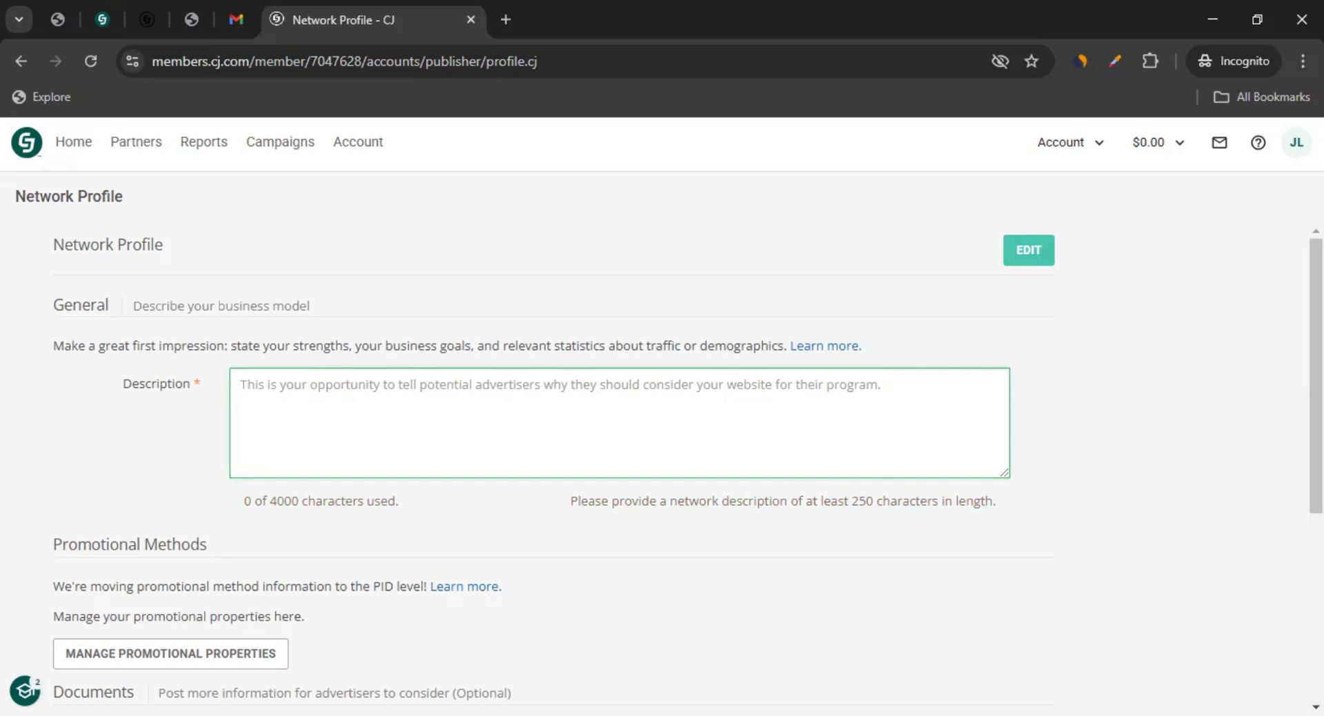
key(alt+Tab)
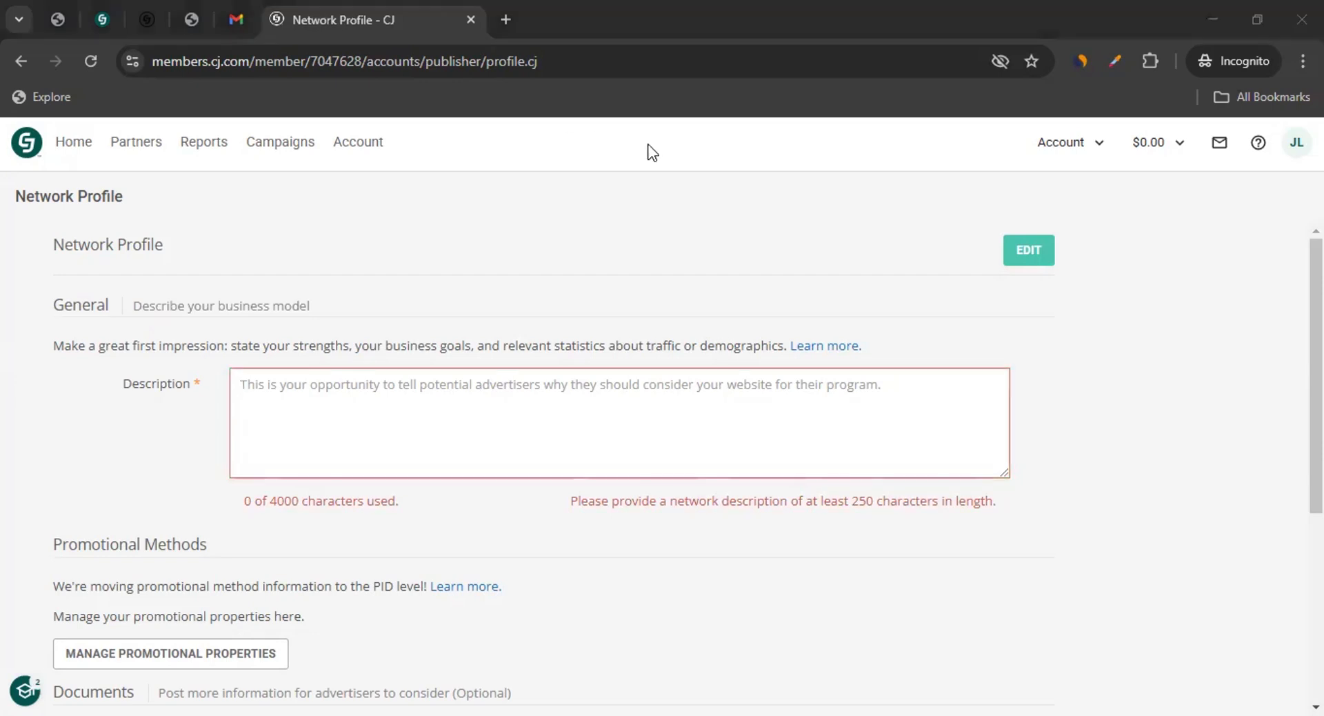
click(680, 432)
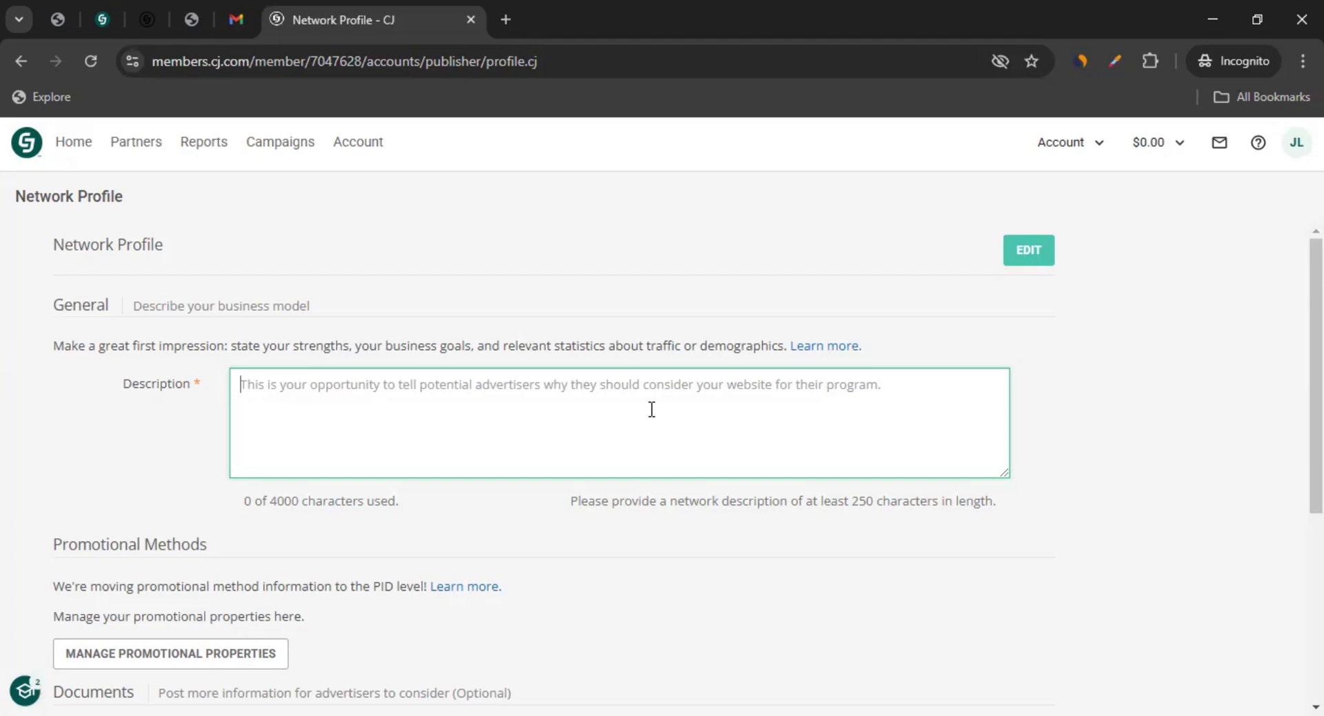
drag(670, 501, 972, 503)
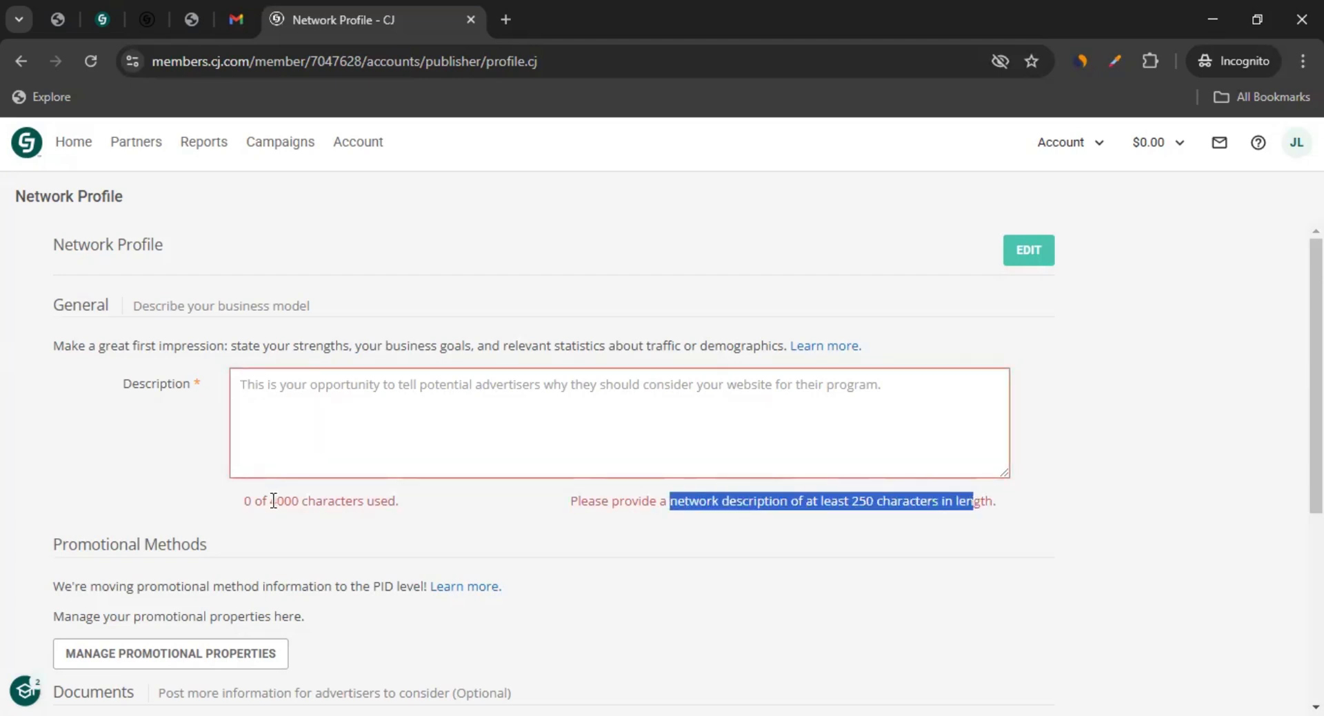
drag(273, 500, 383, 501)
click(409, 388)
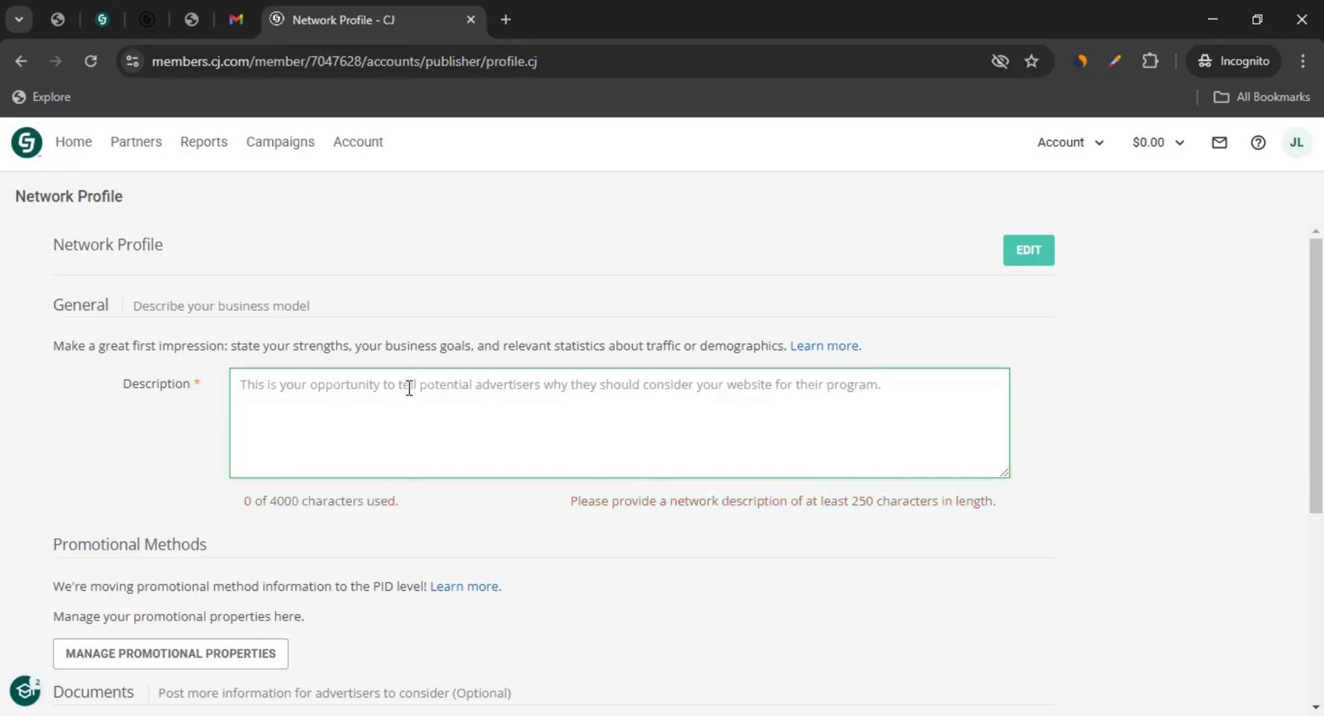
text(Lorem ipsum dolor sit amet, consectetur adipiscing elit, sed do eiusmod tempor incididunt ut labore et dolore magna aliqua. Ut enim ad minim veniam, quis nostrud exercitation ullamco laboris nisi ut aliquip ex ea commodo consequat. Duis aute irure dolor in reprehenderit in voluptate velit esse cillum dolore eu fugiat nulla pariatur. Excepteur sint occaecat cupidatat non proident, sunt in culpa qui officia deserunt mollit anim id est laborum.)
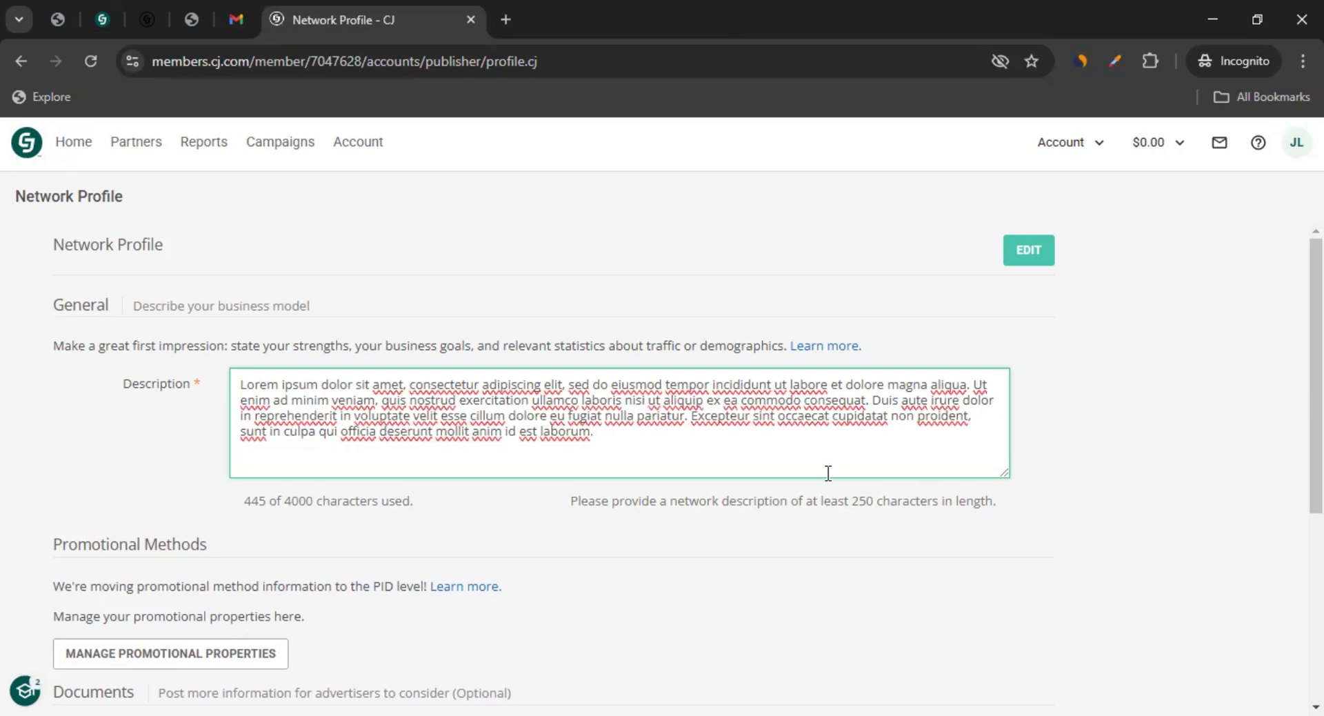
Review the Promotional Methods section, try to manage the promotional properties, and cancel leaving the unsaved profile.
scroll(172, 448, down, 1)
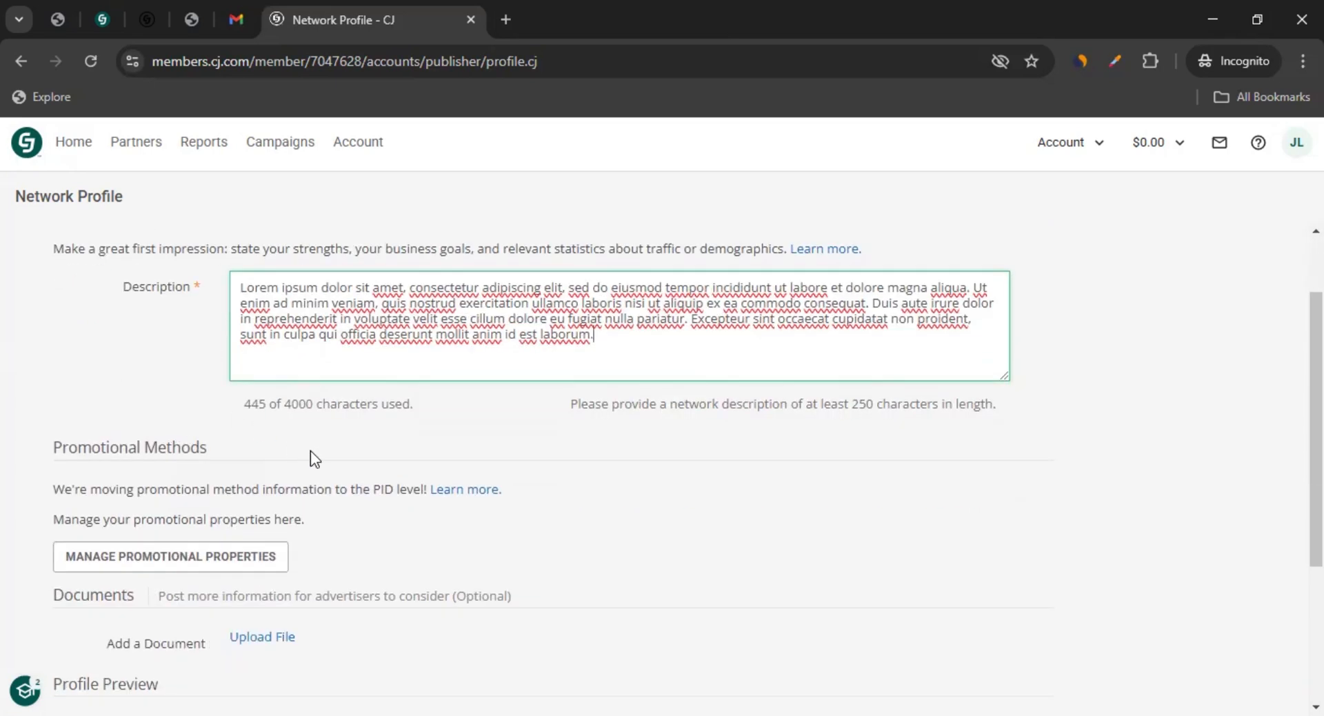
scroll(310, 450, down, 2)
drag(115, 296, 406, 297)
drag(78, 325, 349, 325)
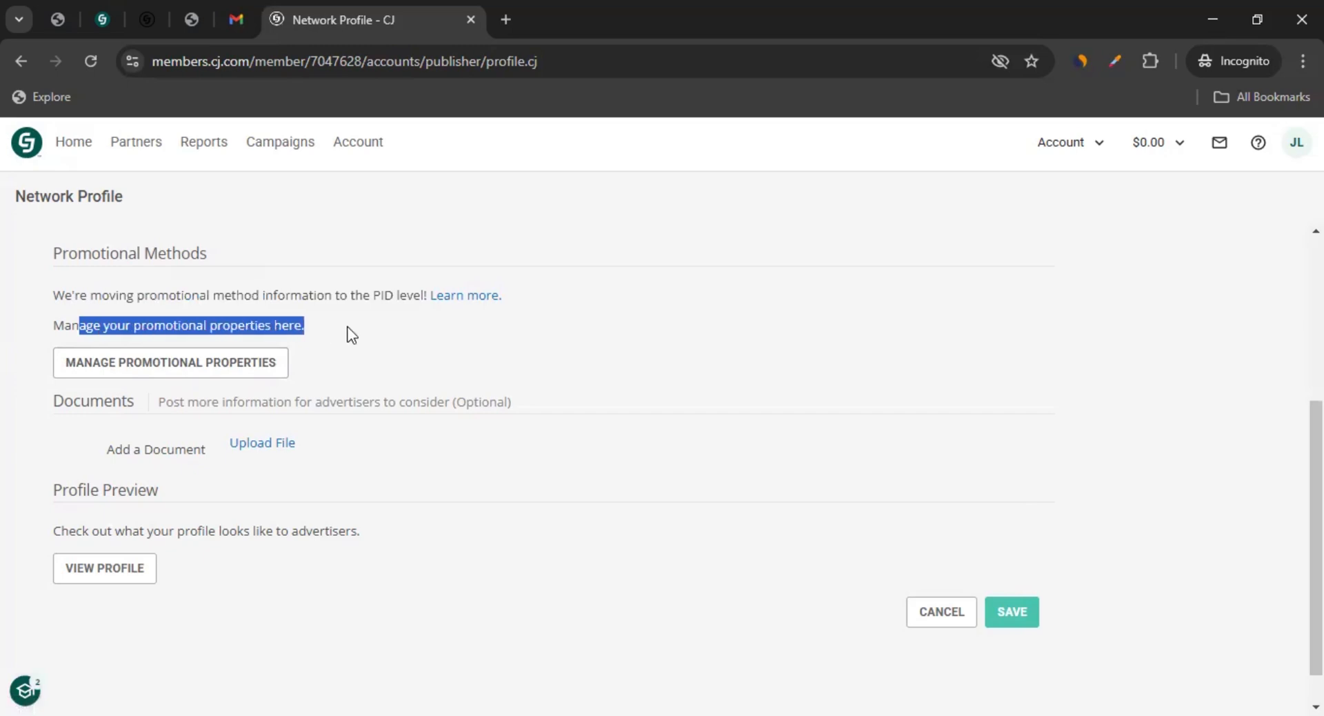
click(176, 366)
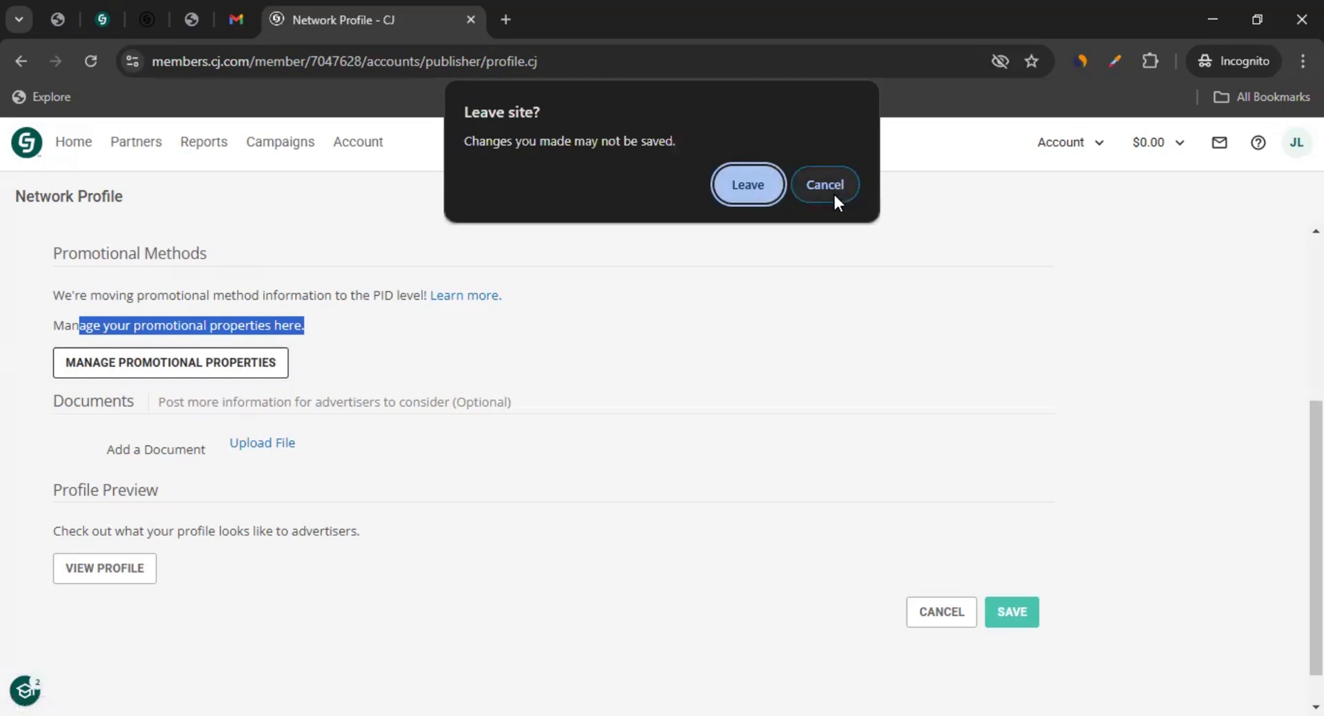
click(833, 192)
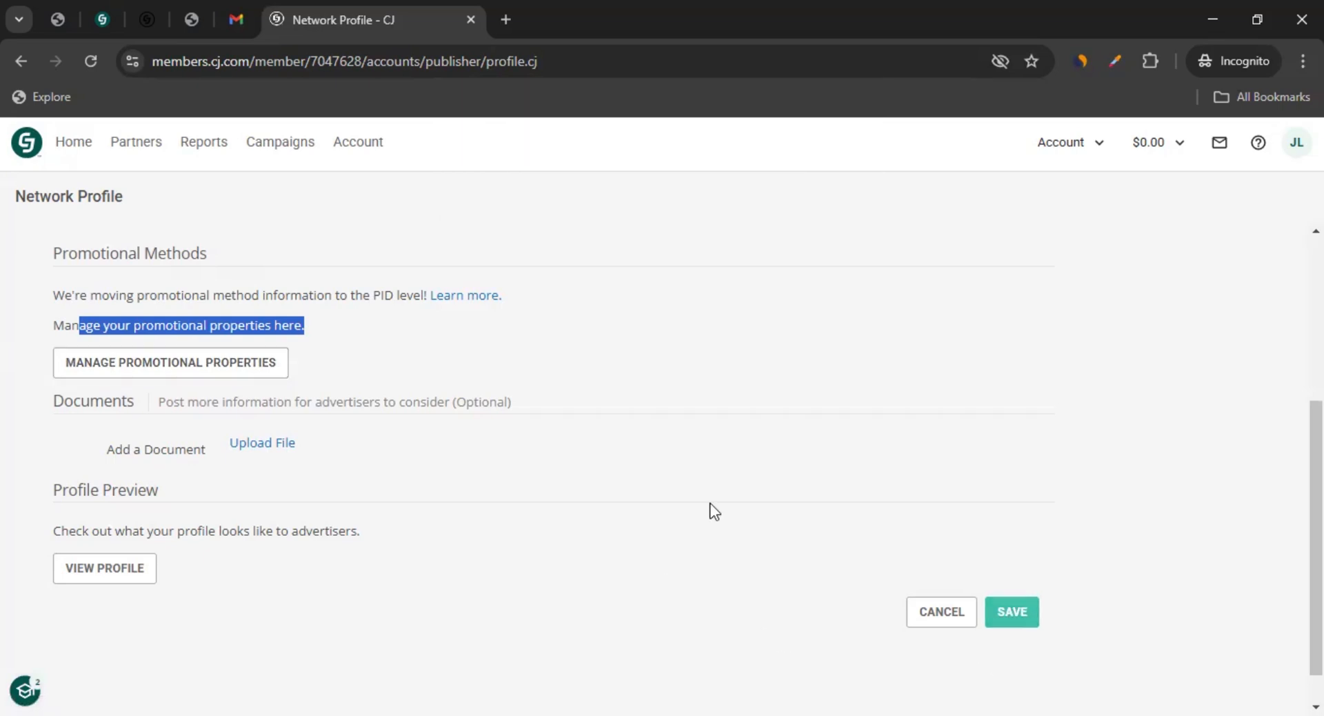
click(141, 588)
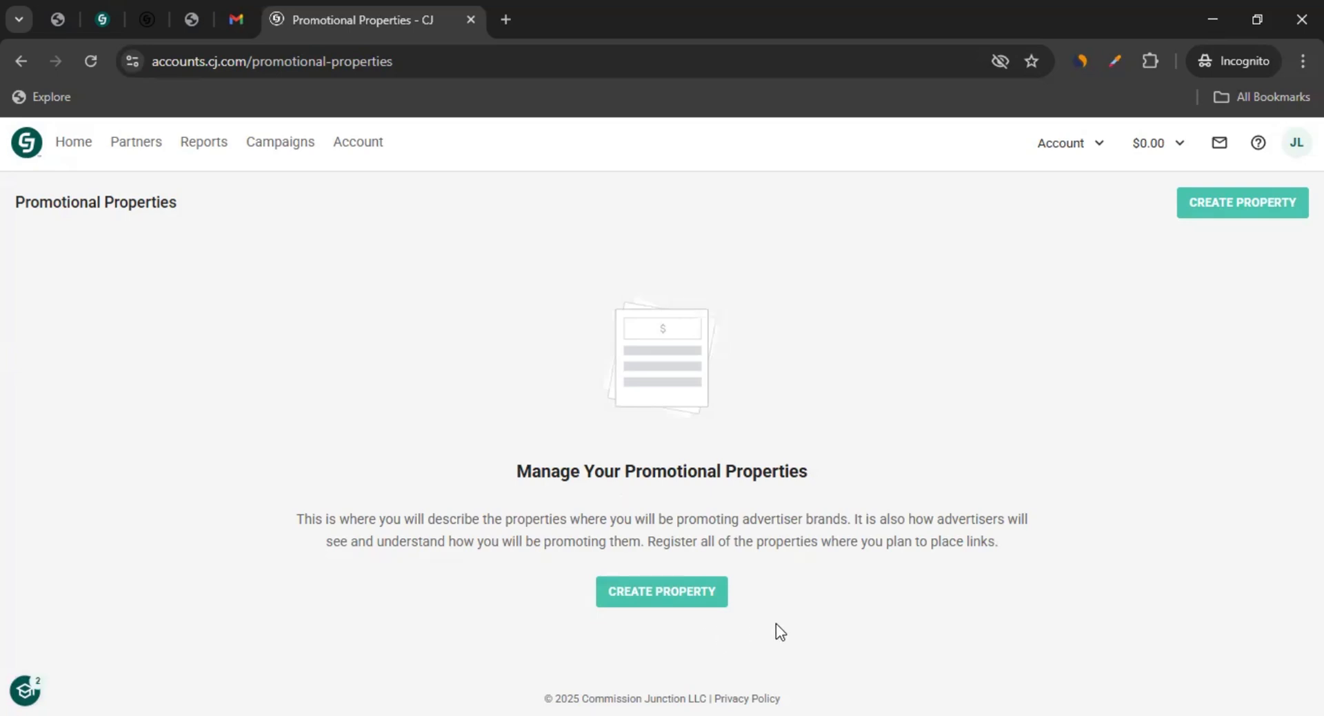
Start creating a promotional property and look through the available property types.
click(687, 598)
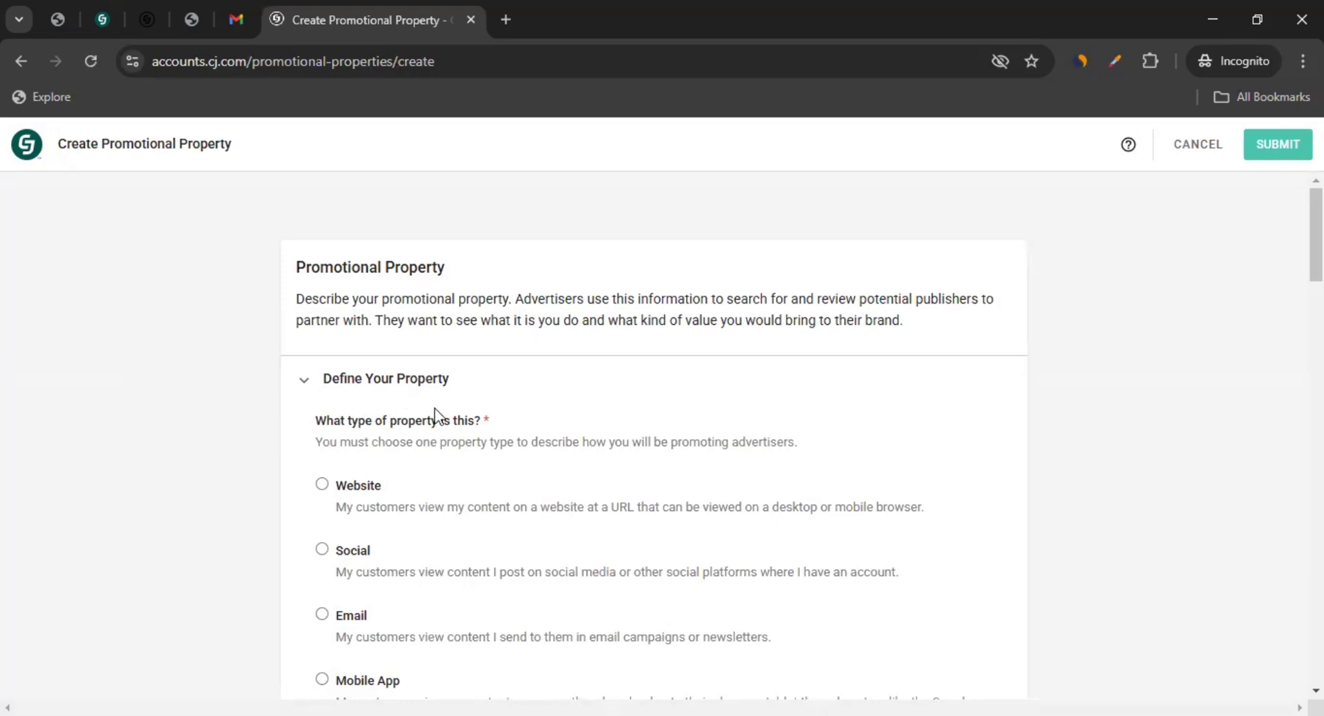
scroll(349, 336, down, 3)
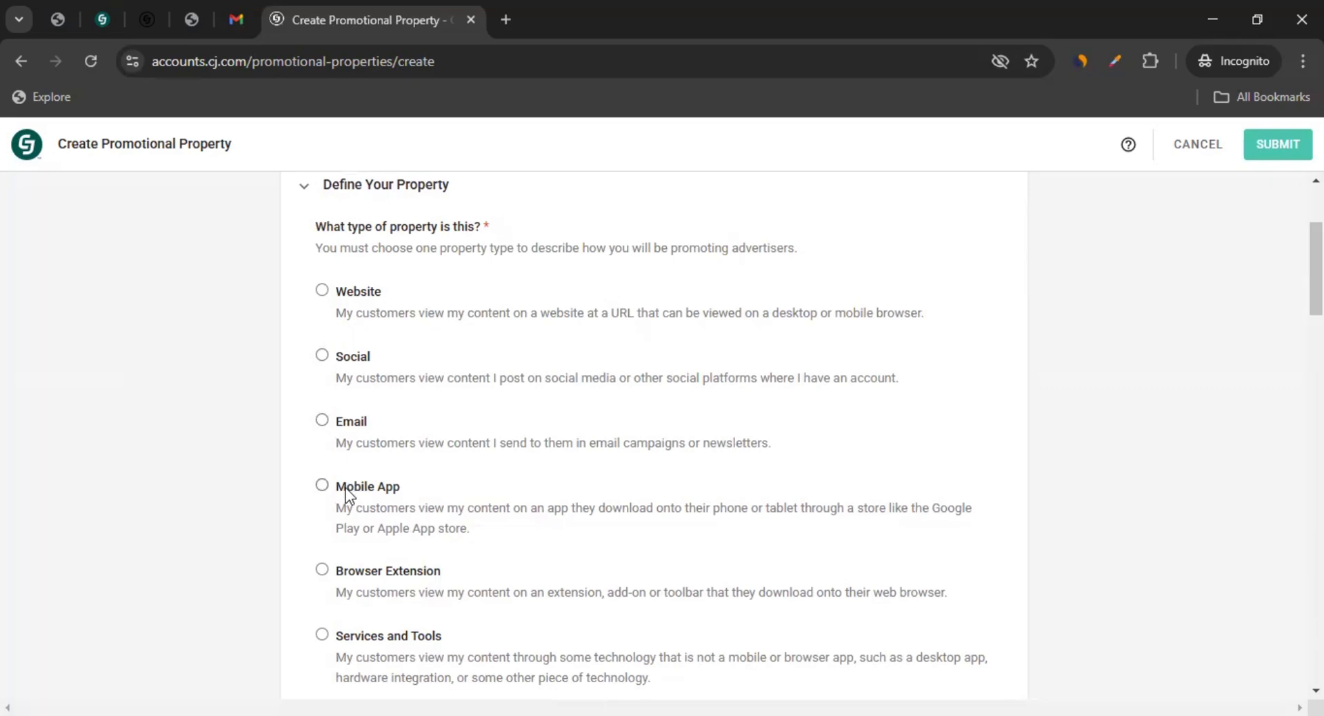
scroll(315, 572, down, 6)
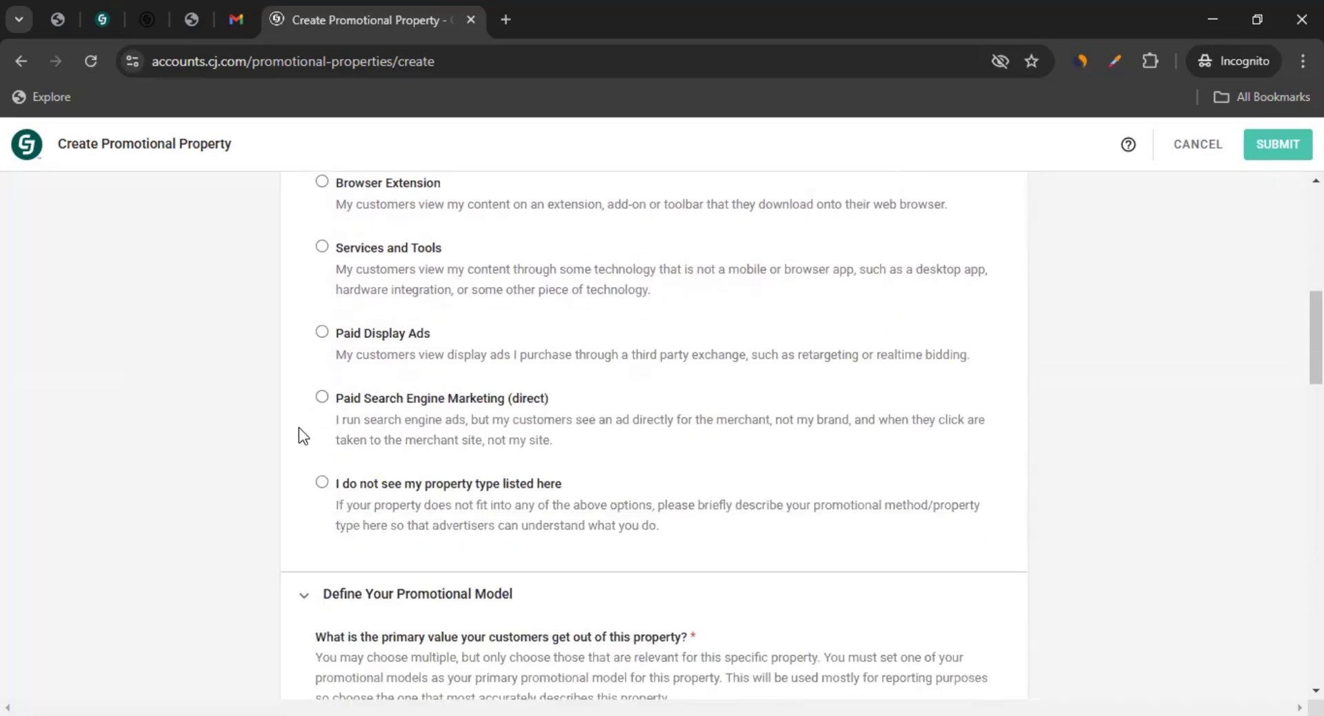
scroll(291, 360, up, 7)
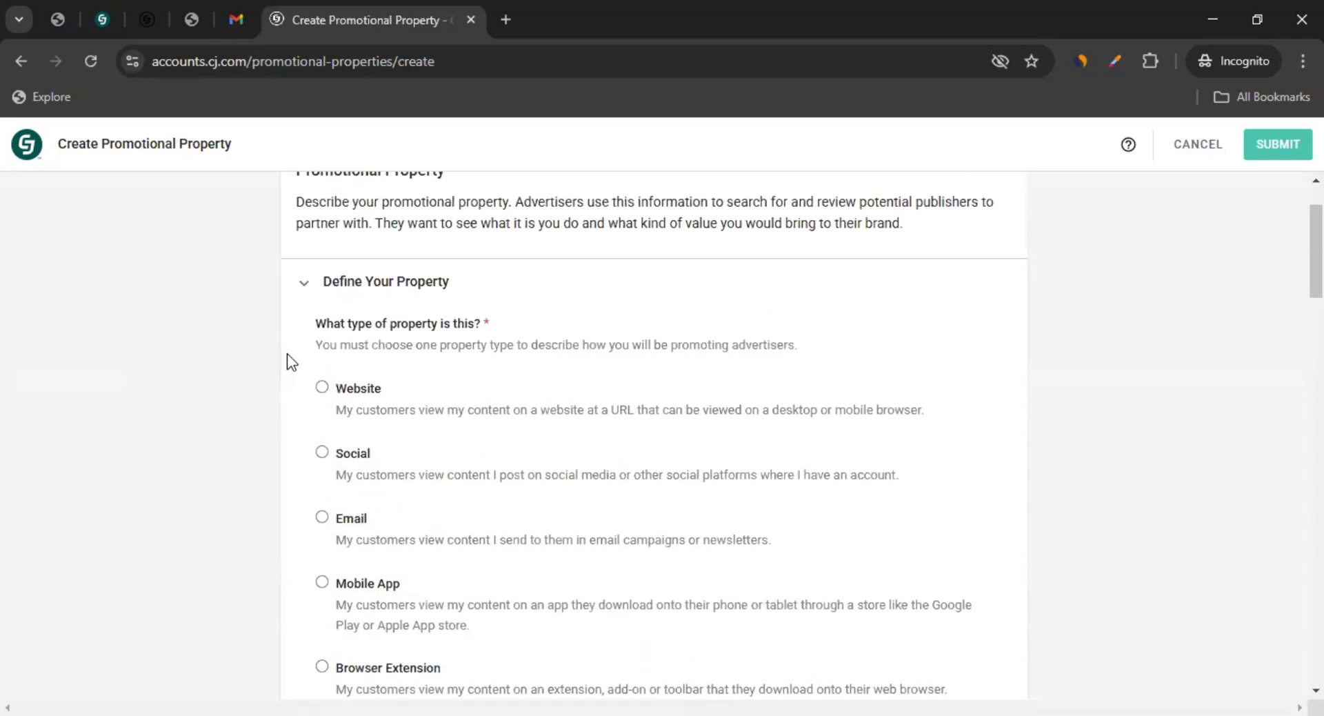
Try Website and Browser Extension as the property type and examine the fields each one requires.
click(322, 387)
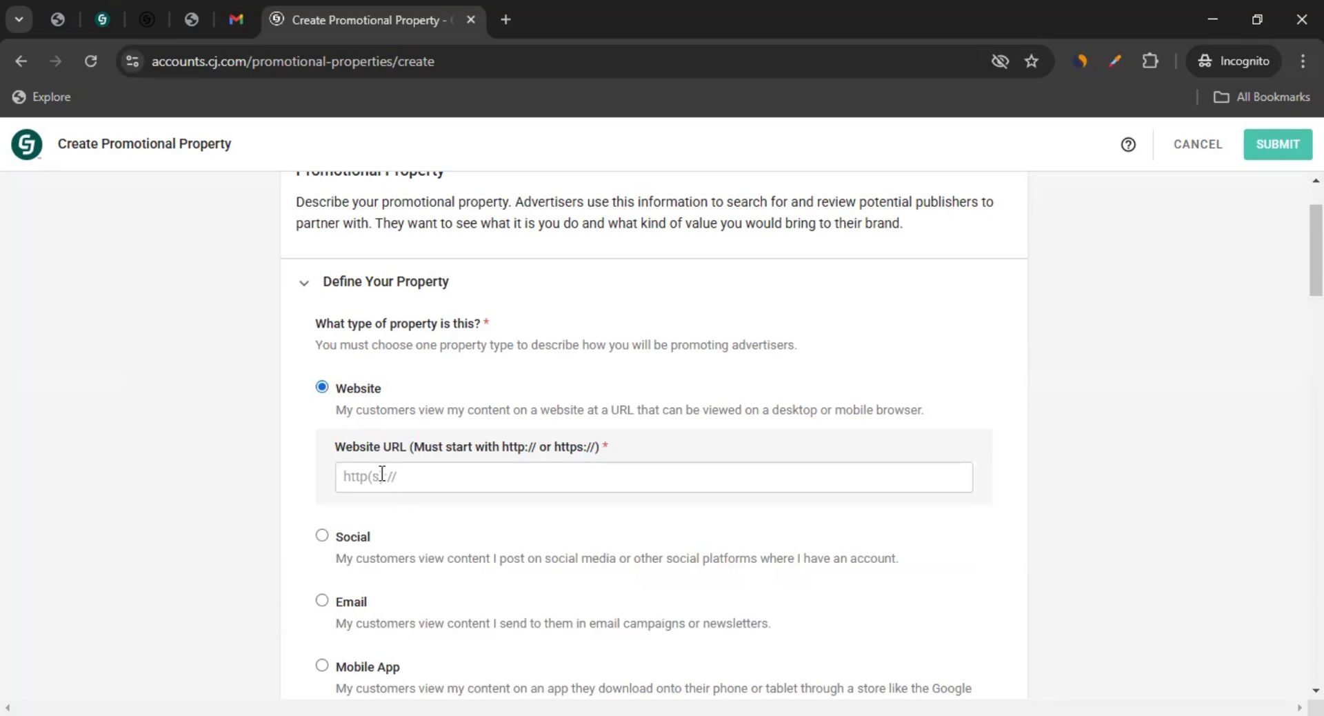
scroll(289, 544, down, 3)
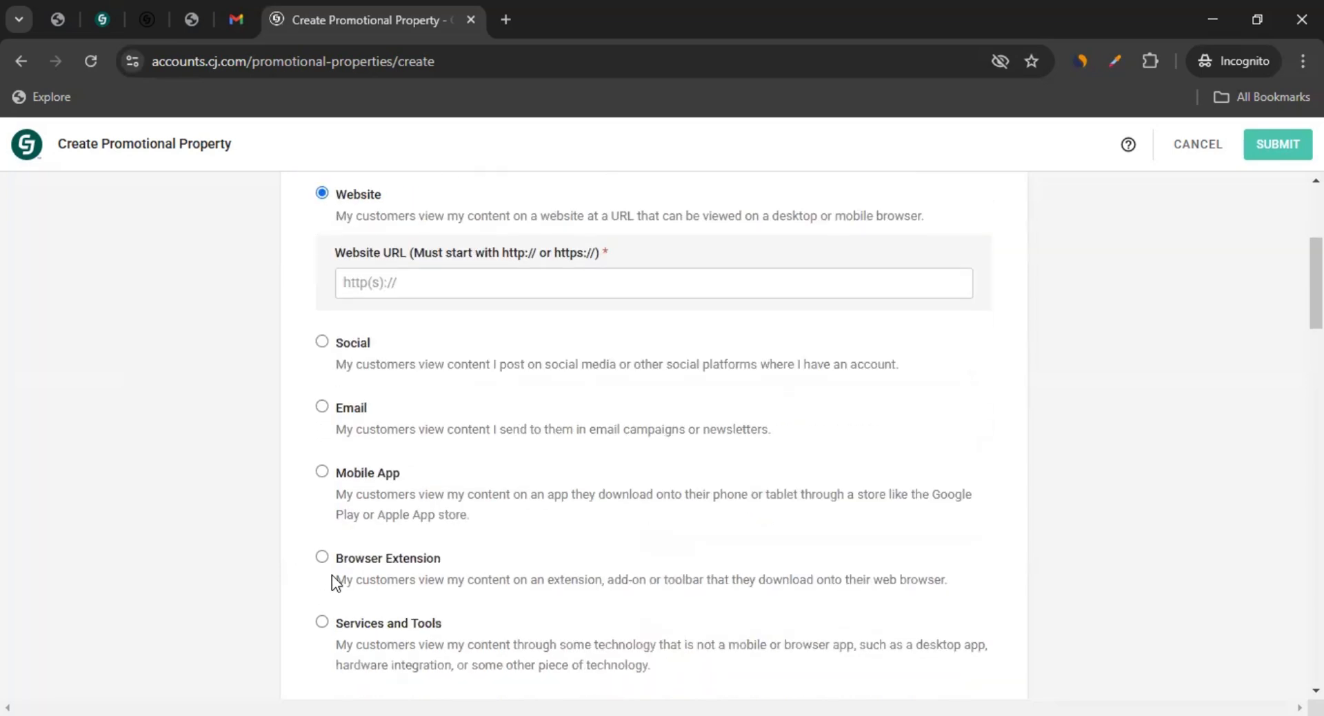
click(322, 557)
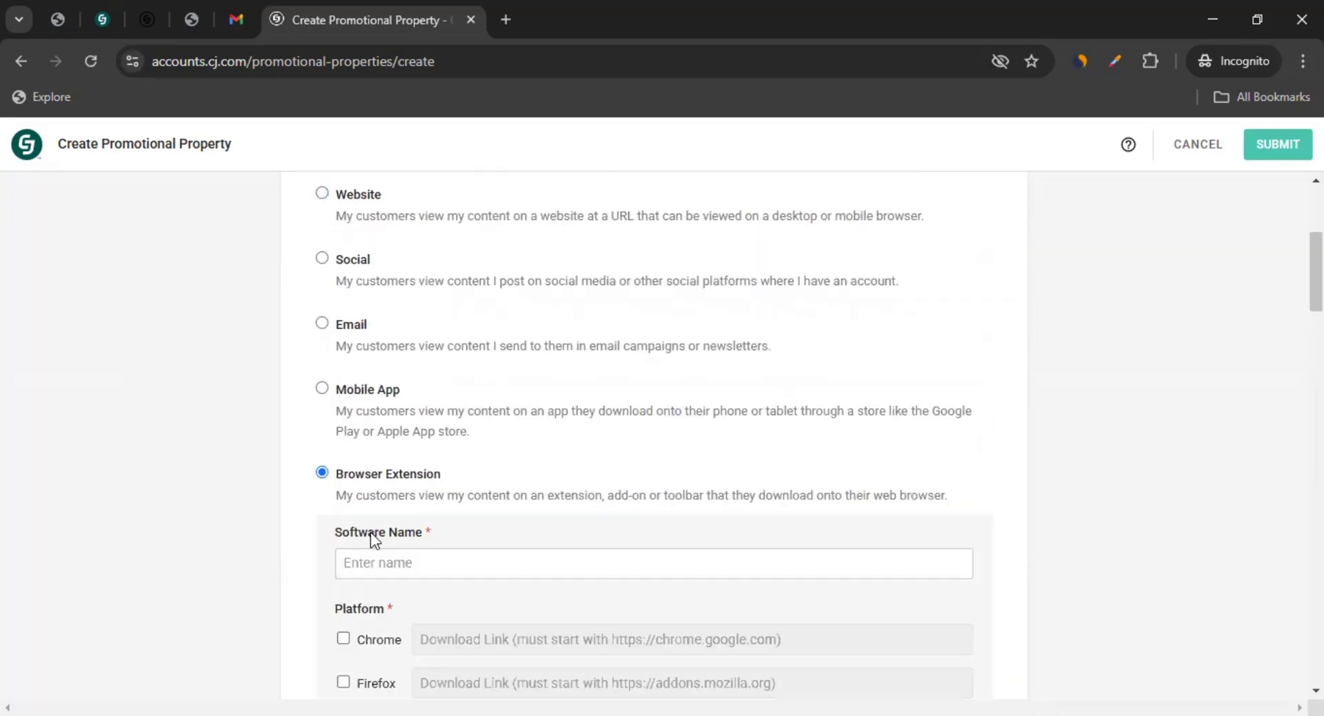
scroll(341, 410, down, 9)
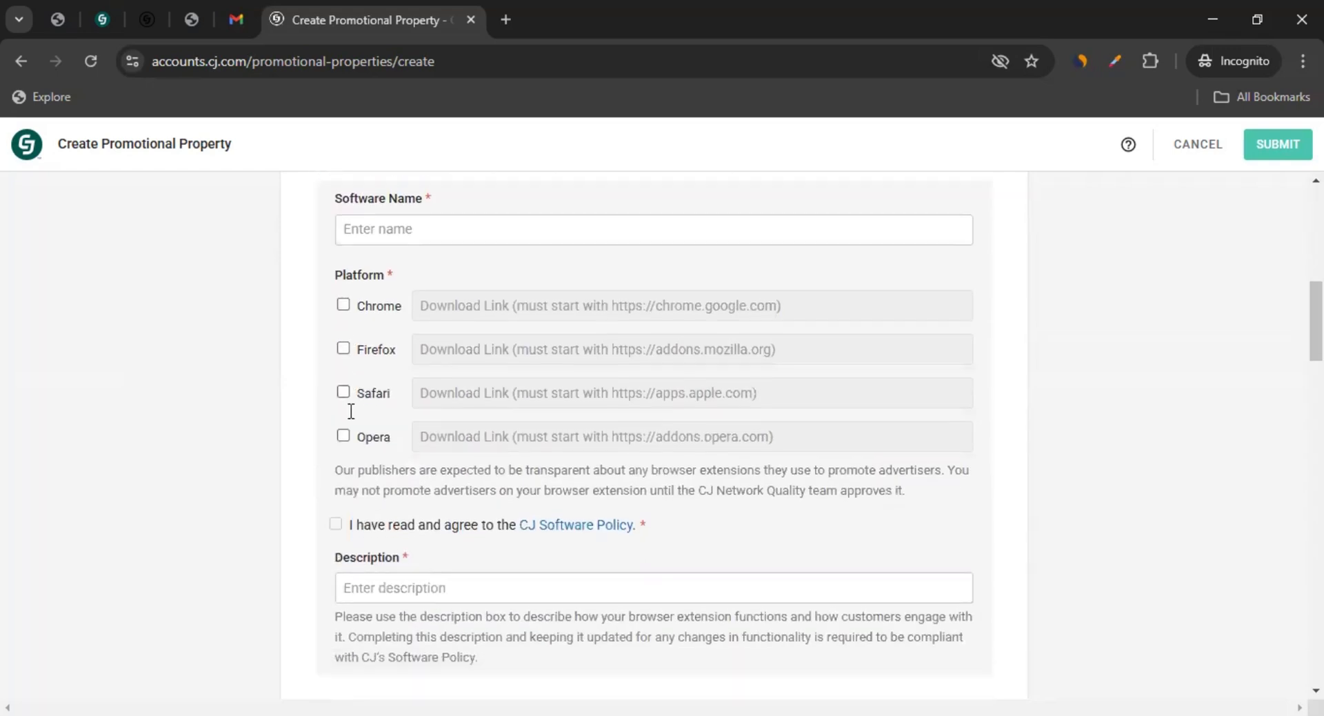
scroll(312, 441, up, 7)
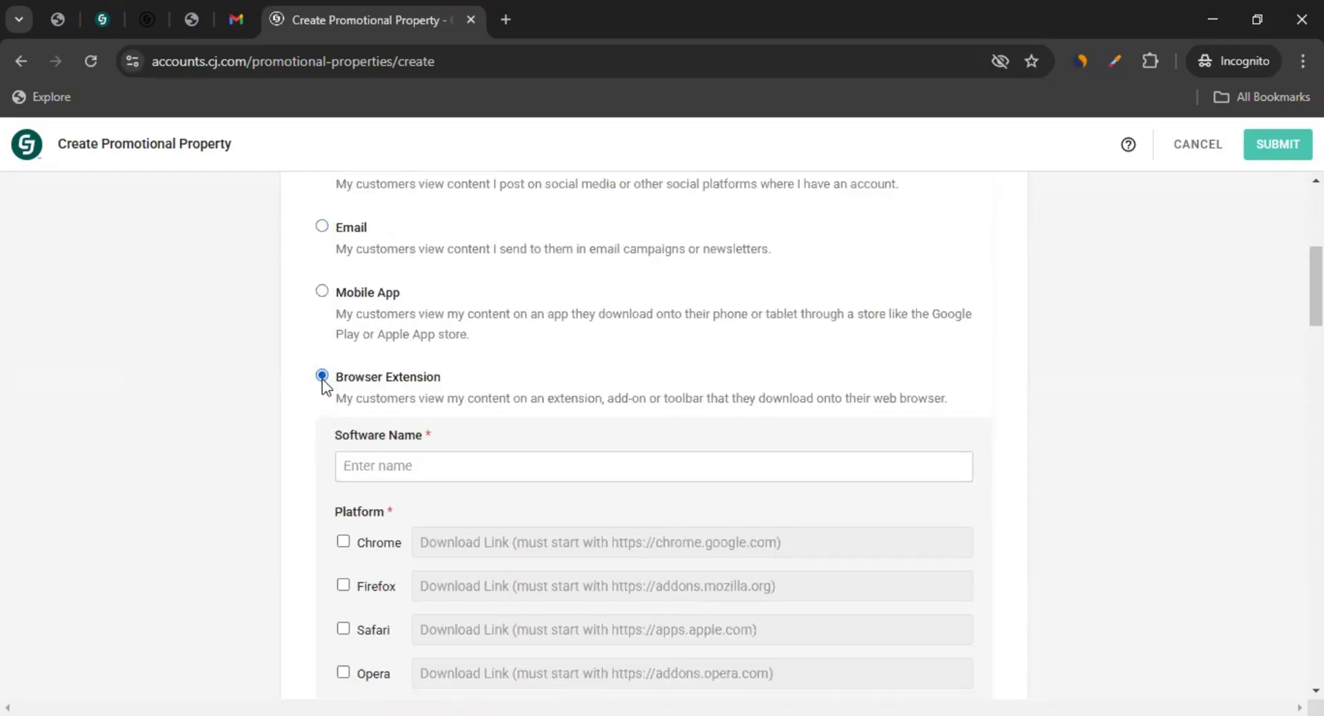
scroll(324, 378, up, 6)
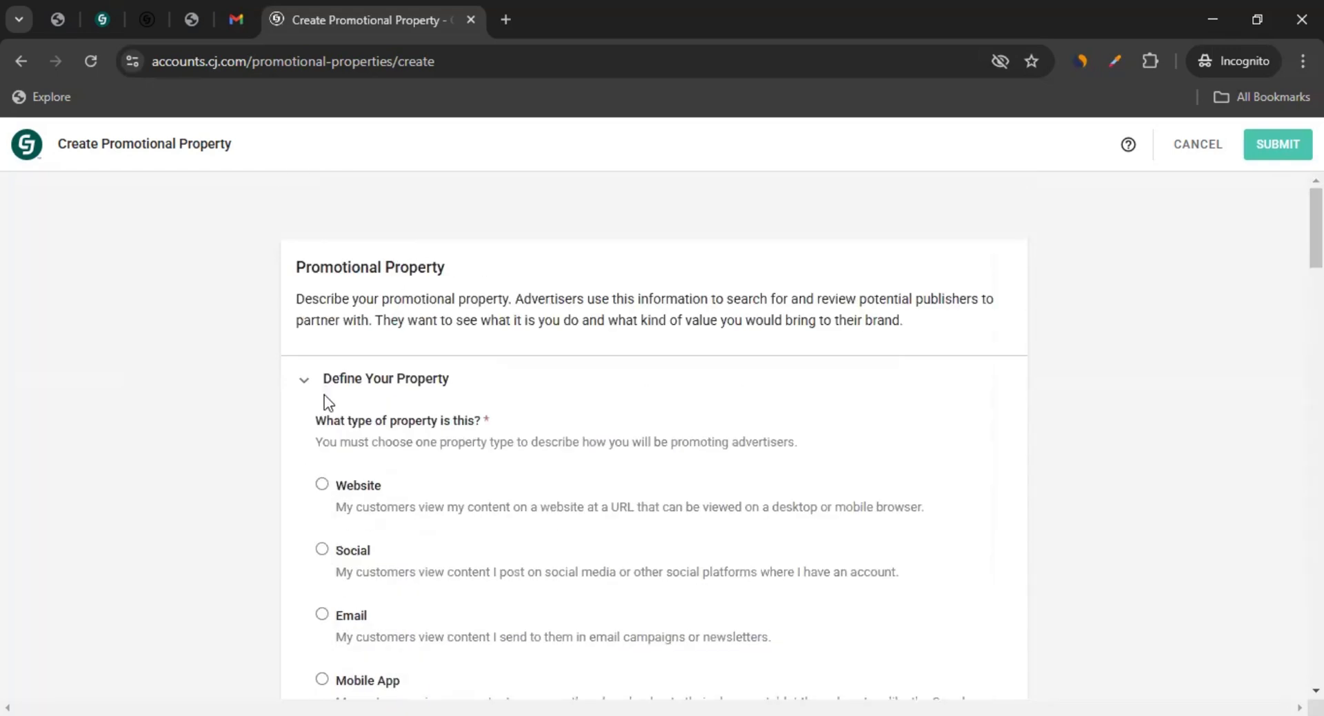
click(324, 485)
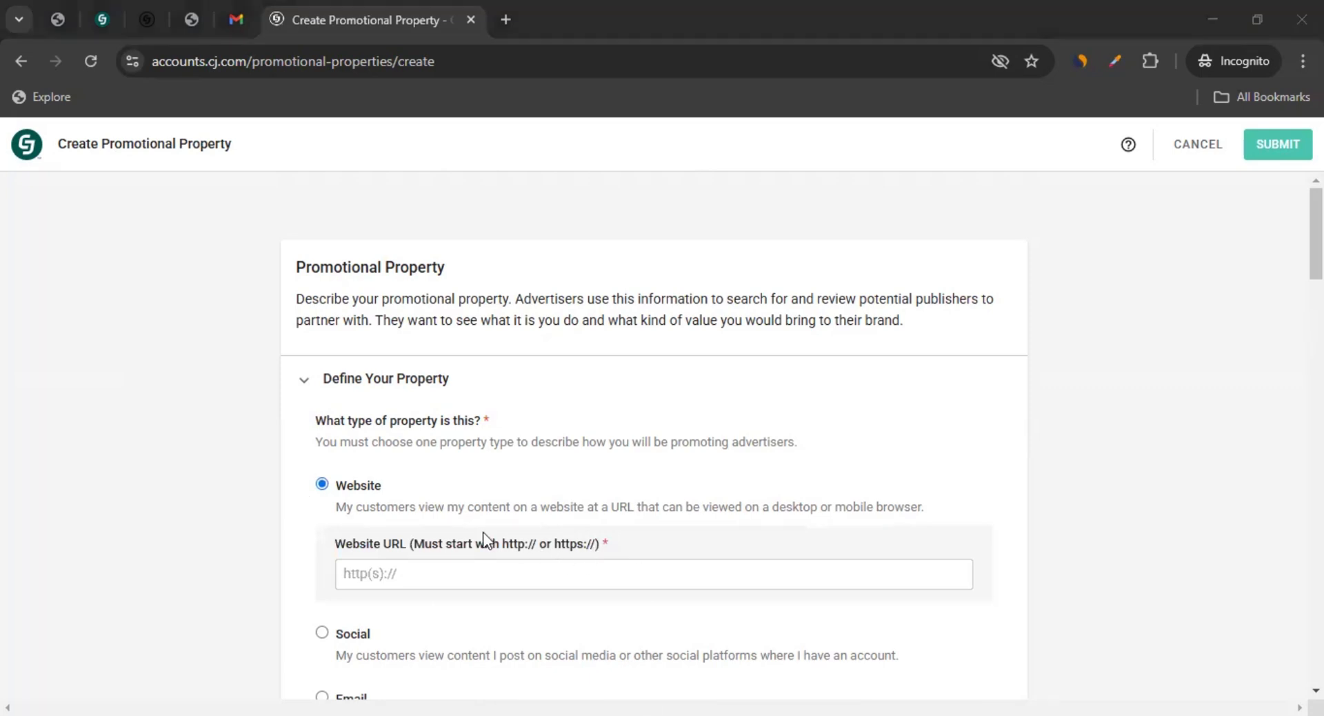
click(377, 579)
text(https://abctest.com/)
click(213, 523)
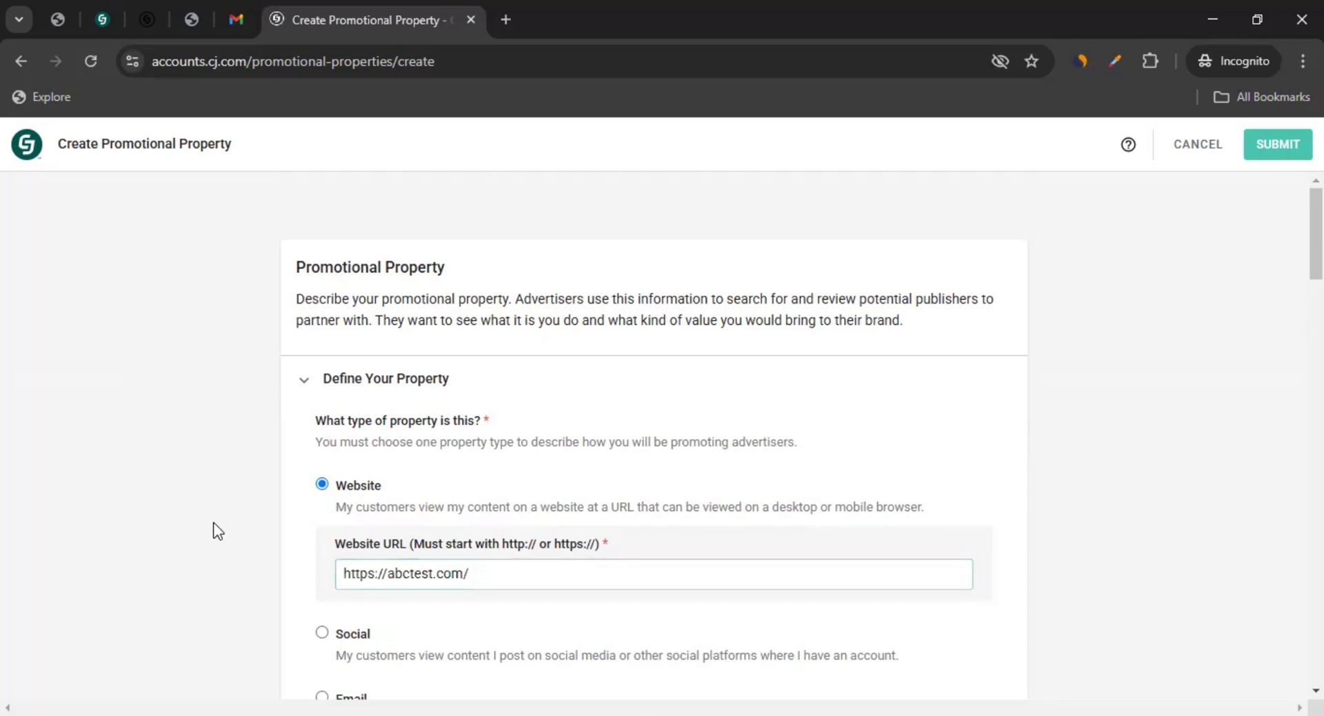
Select Content/Blog/Media as the property's promotional model and set it as the primary promotional model.
scroll(467, 390, down, 2)
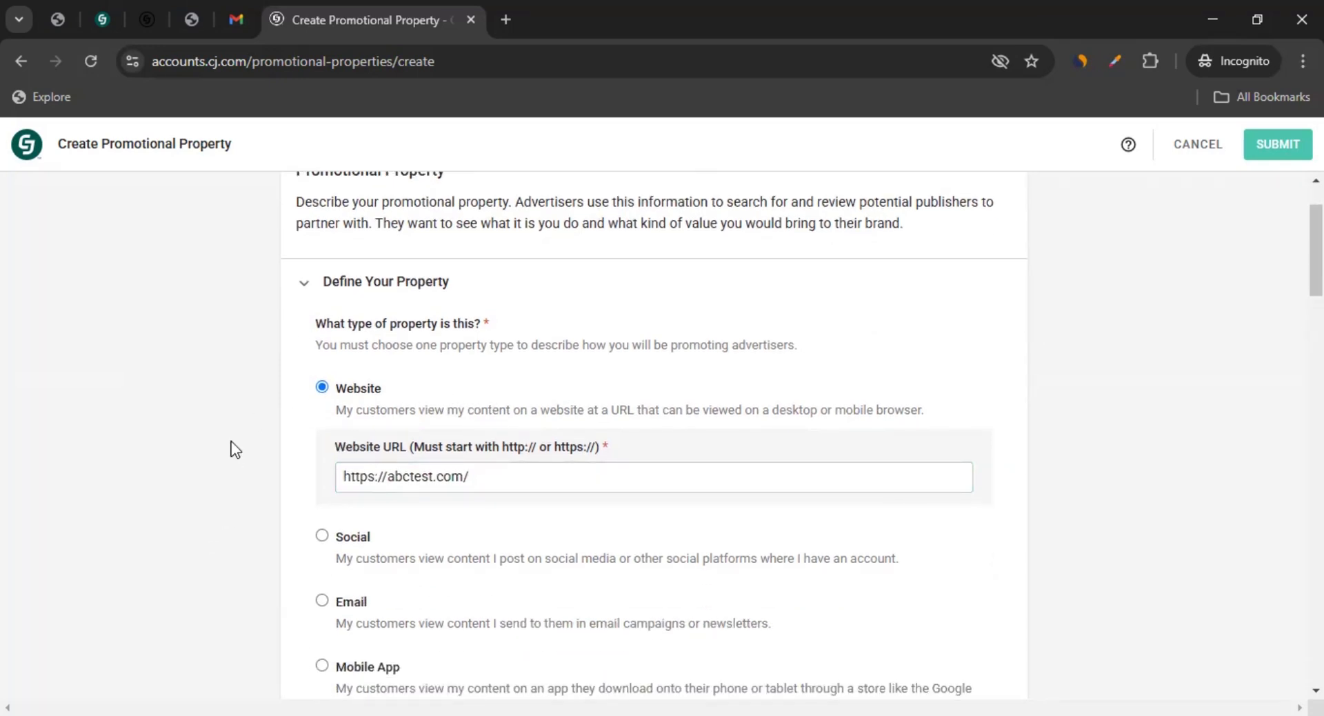
scroll(234, 441, down, 7)
scroll(247, 437, down, 6)
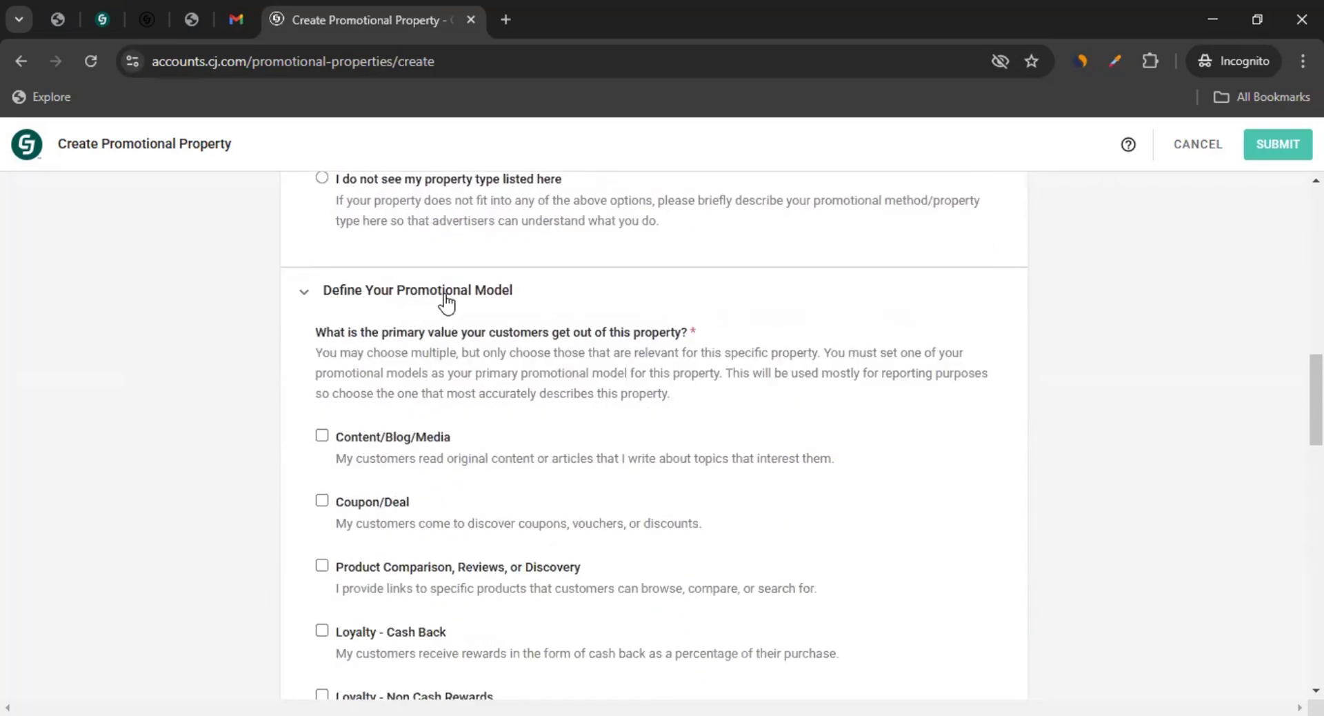
scroll(266, 376, up, 8)
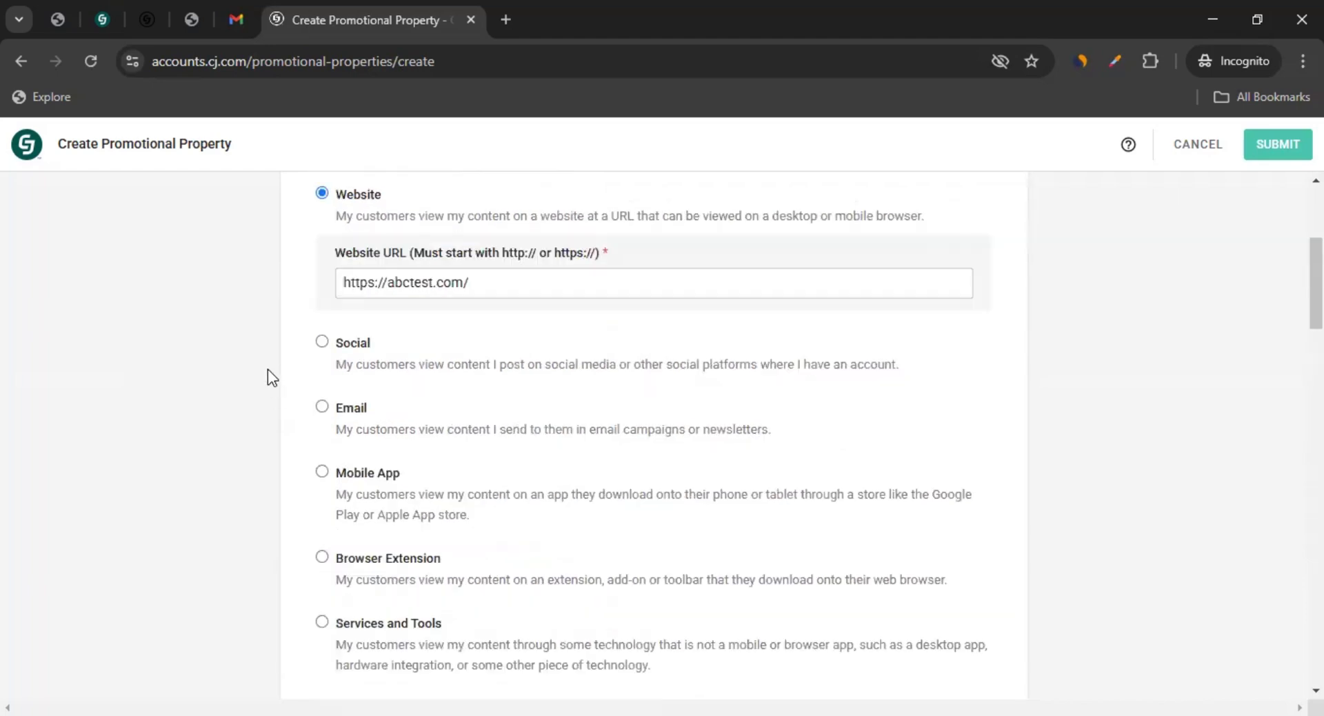
scroll(365, 324, up, 2)
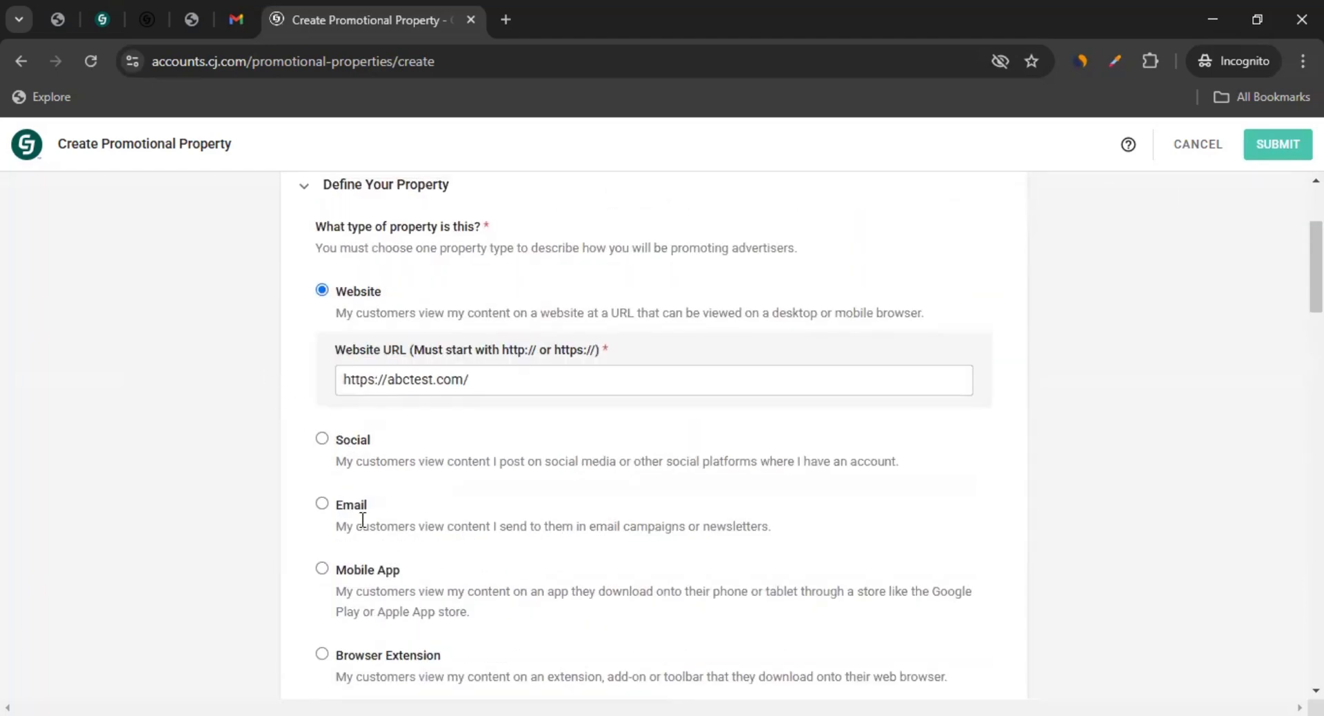
scroll(331, 551, down, 9)
scroll(324, 442, down, 3)
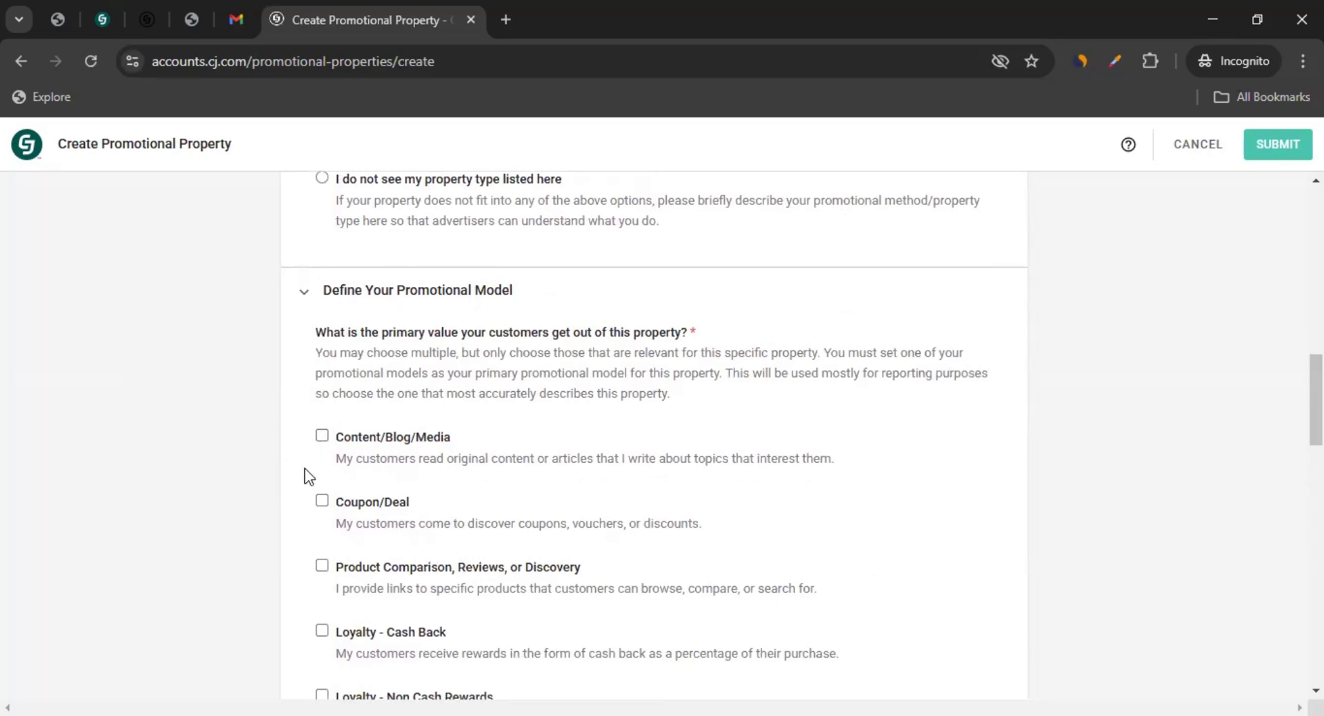
scroll(289, 429, down, 2)
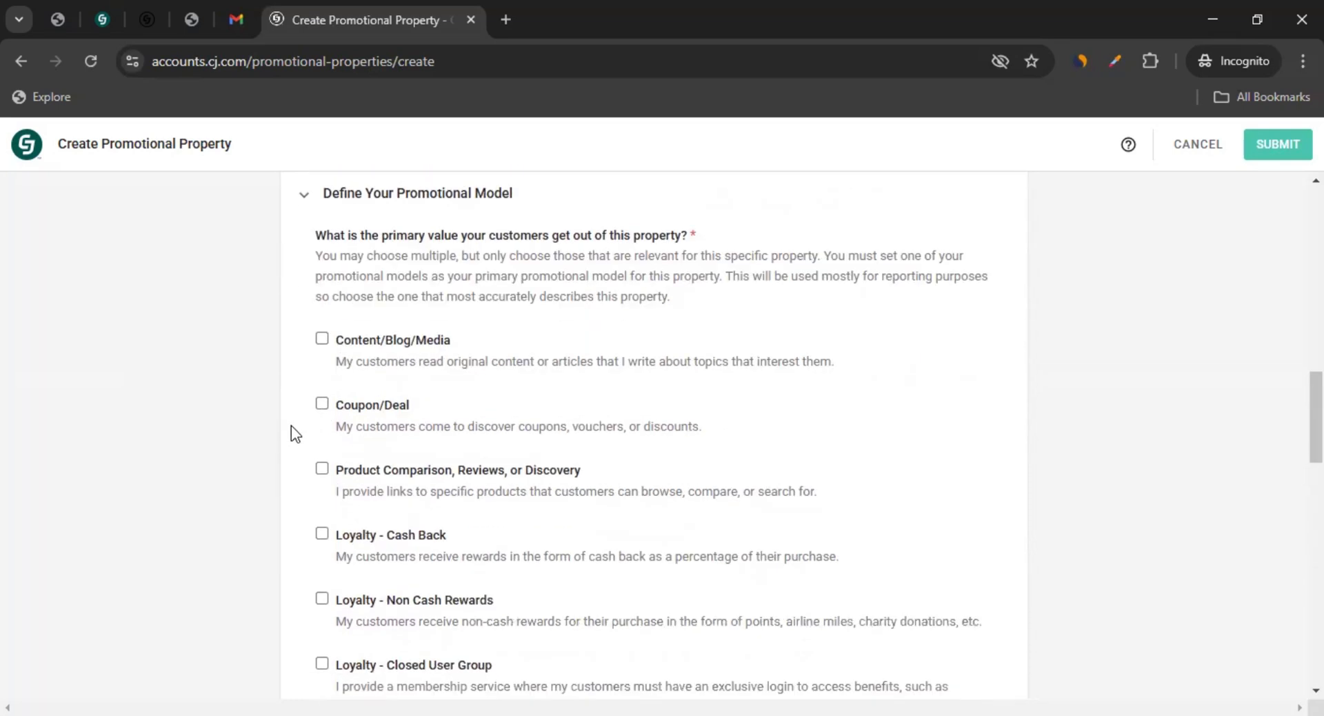
click(322, 339)
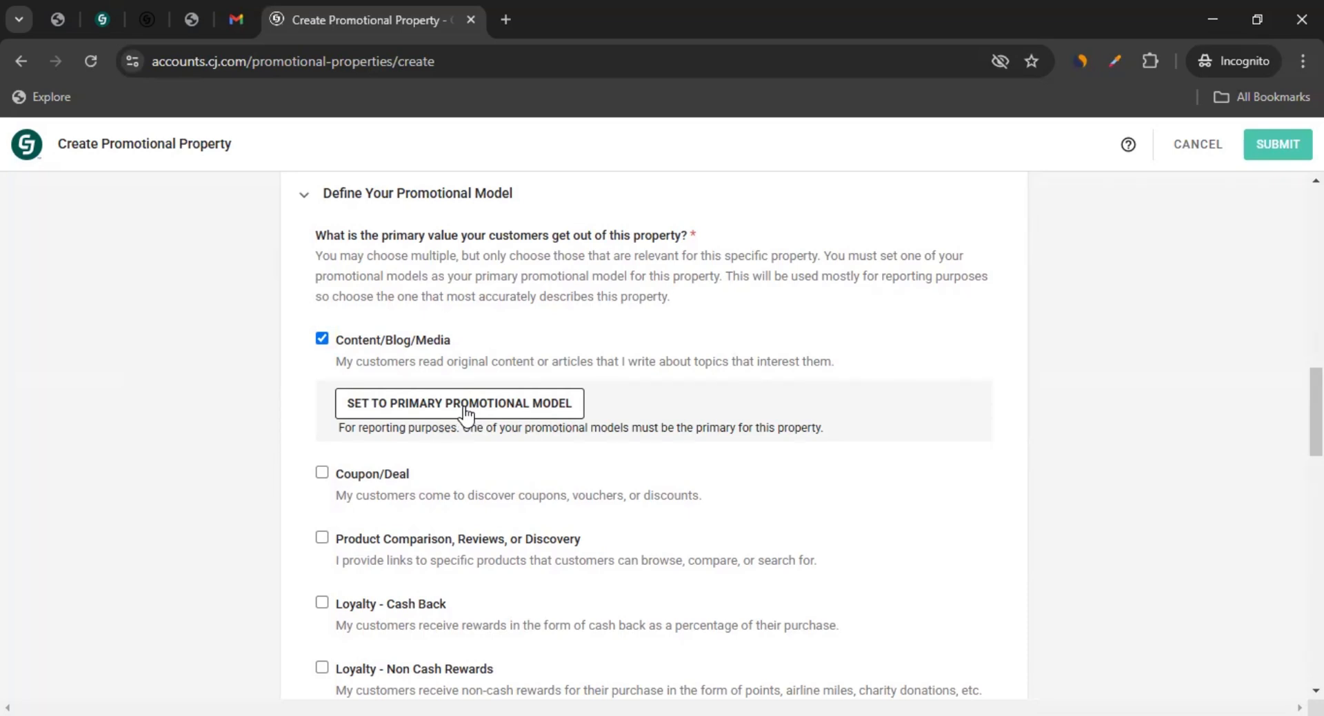
click(463, 407)
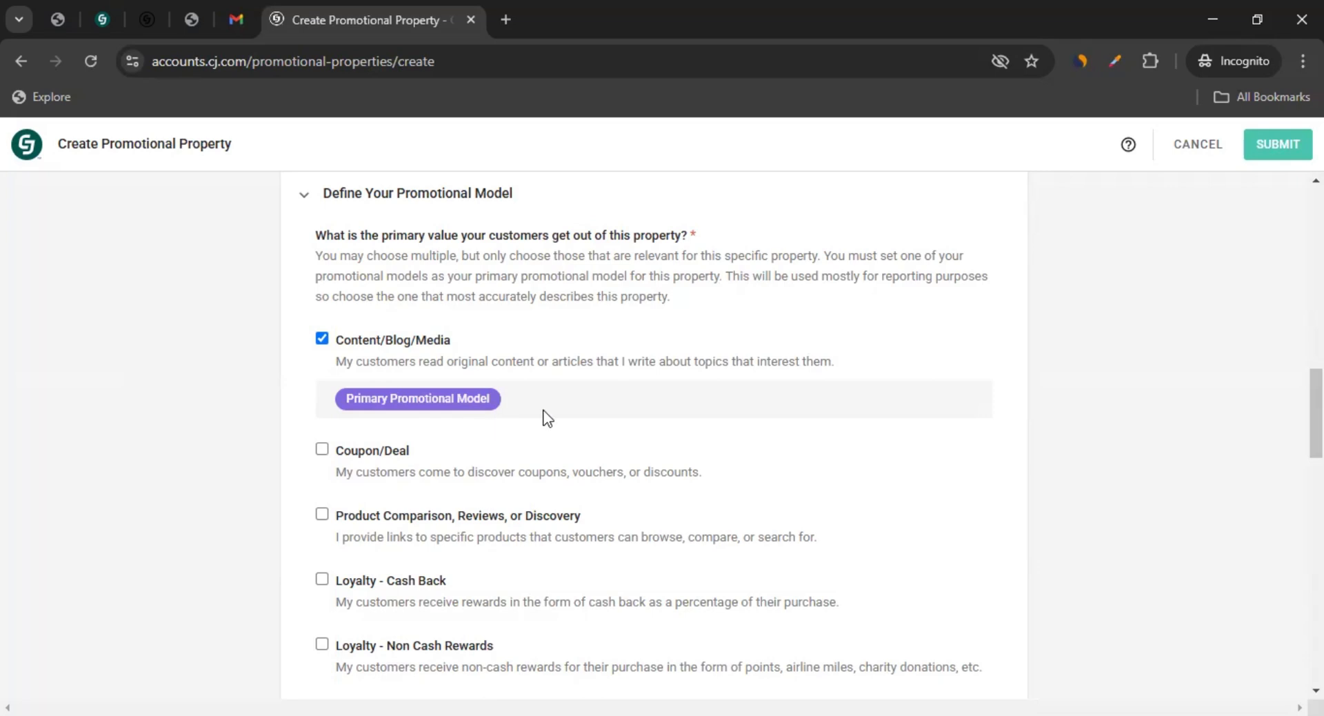
Check the other promotional models and name the promotional property "A4Marketing Test".
scroll(234, 429, up, 7)
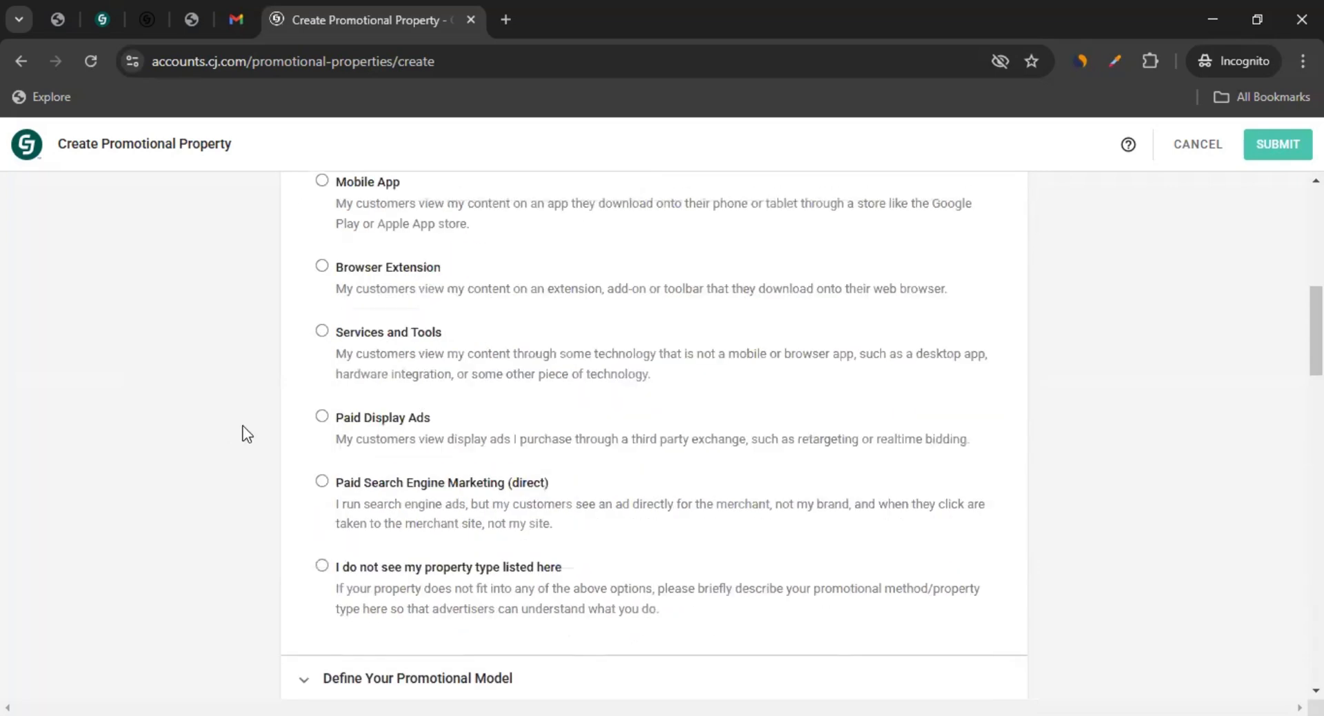
scroll(250, 437, down, 6)
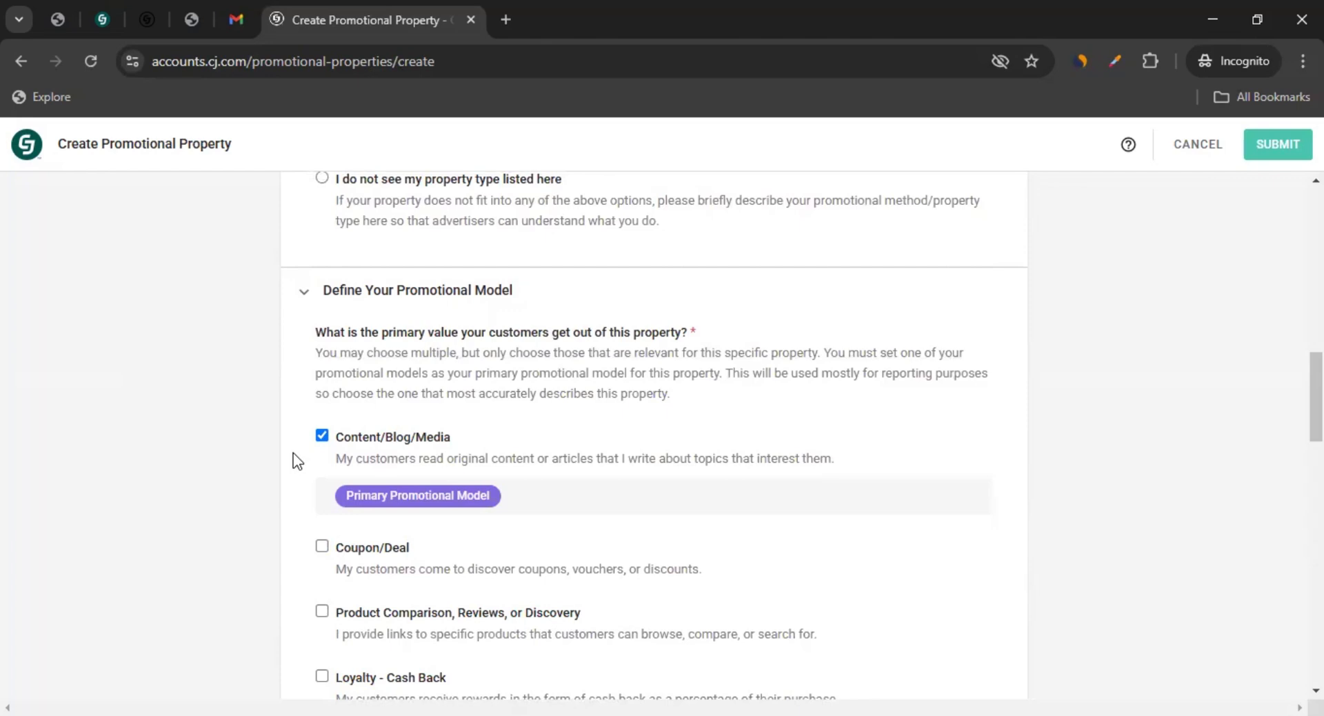
scroll(234, 448, down, 10)
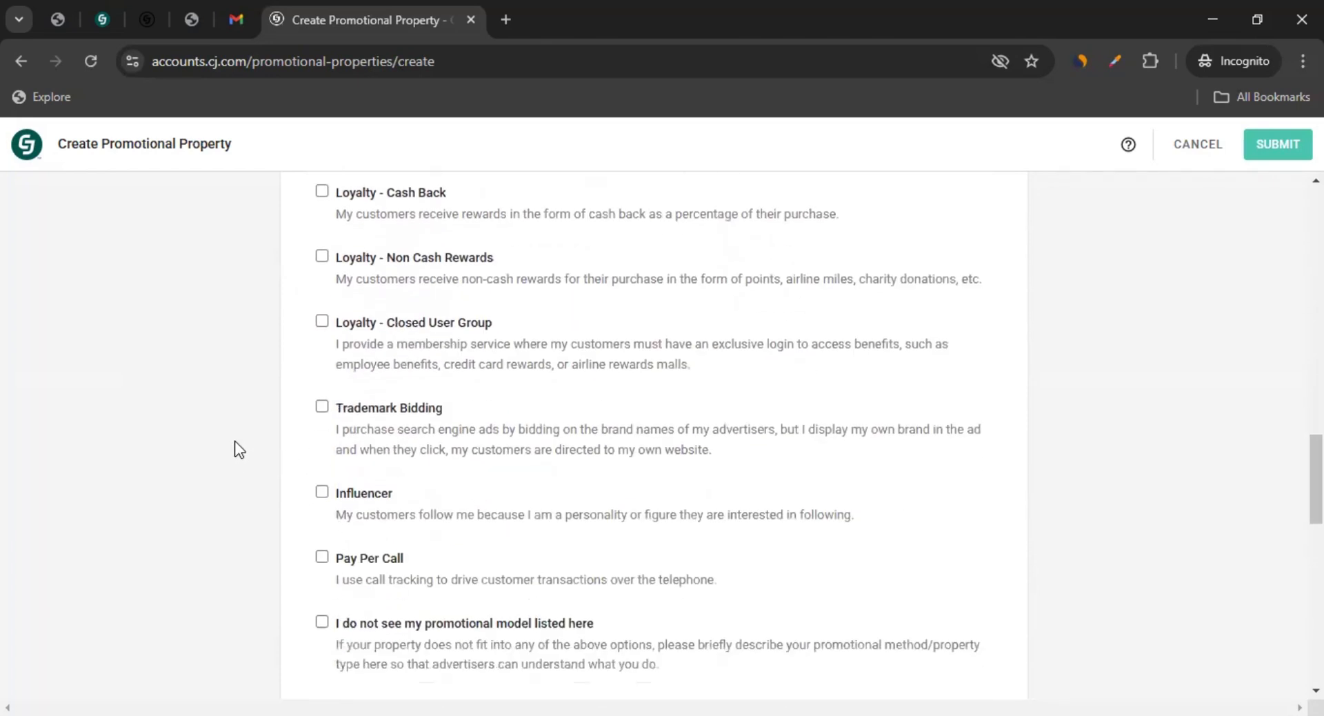
scroll(310, 340, up, 4)
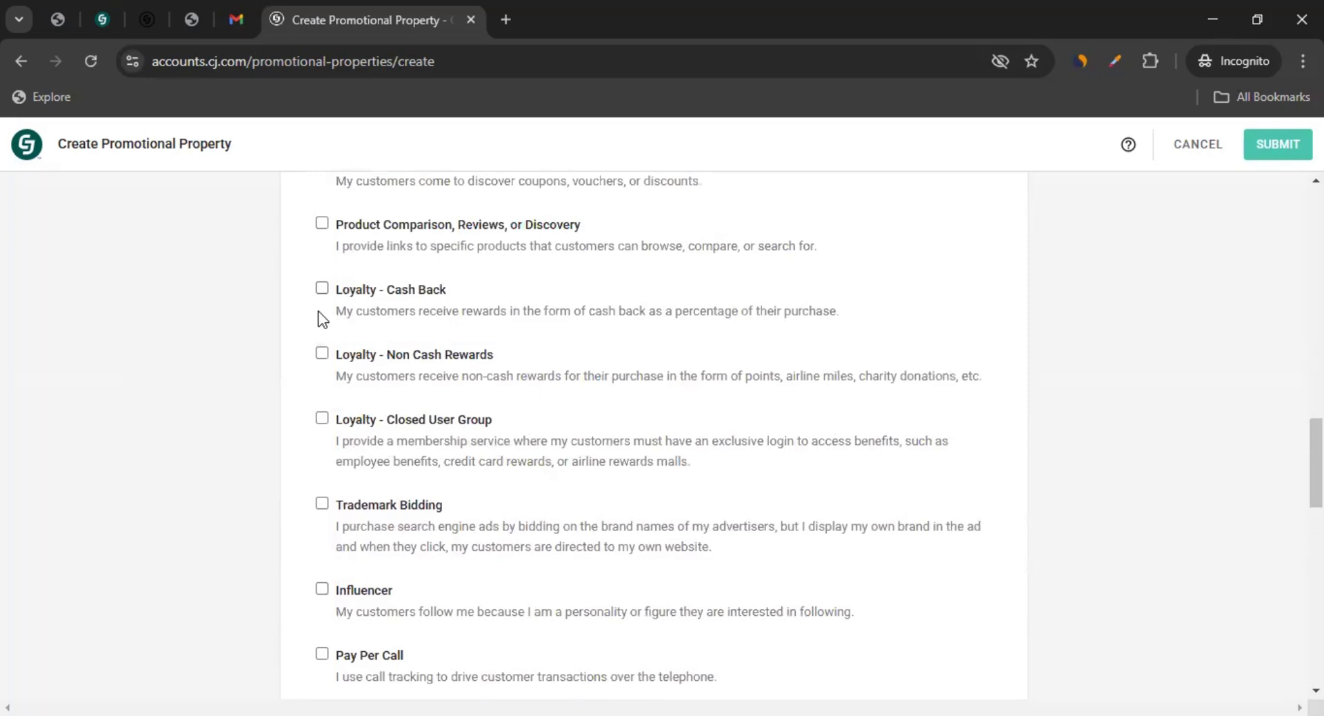
scroll(337, 468, down, 2)
scroll(337, 468, down, 5)
scroll(257, 325, down, 1)
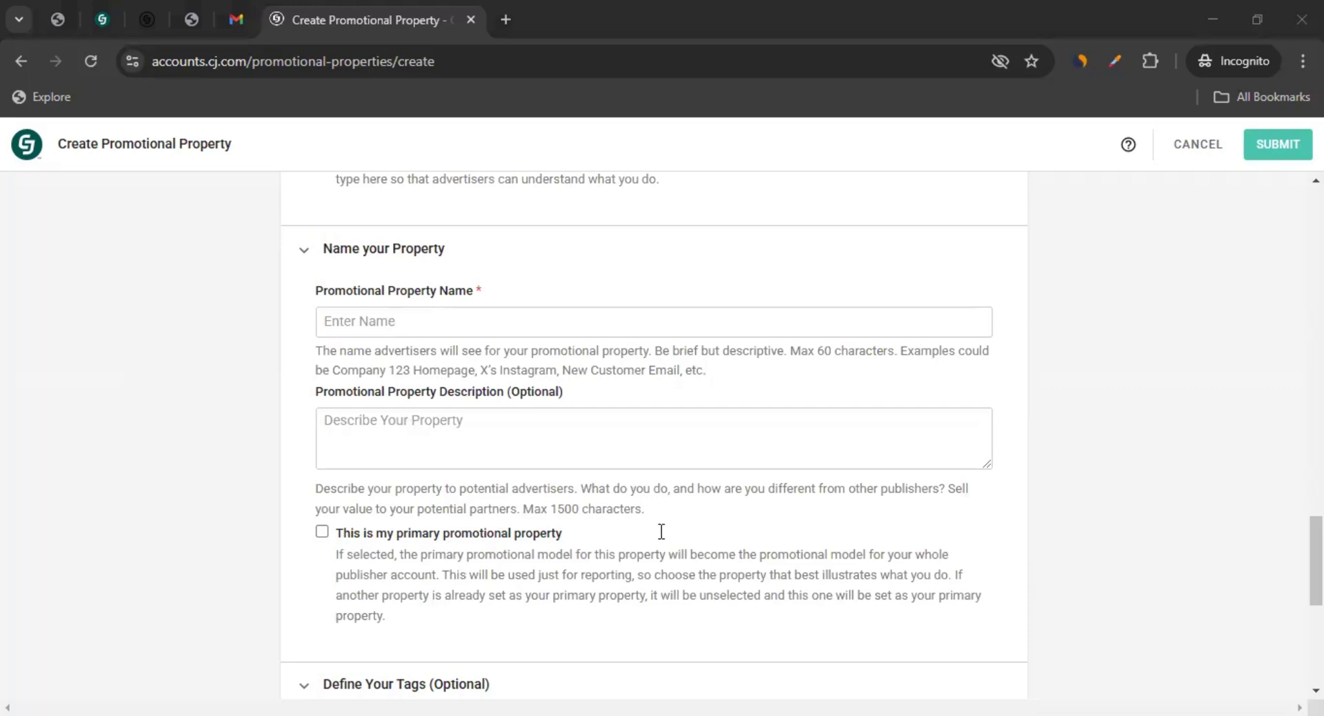
click(366, 308)
text(A4Marketing Test)
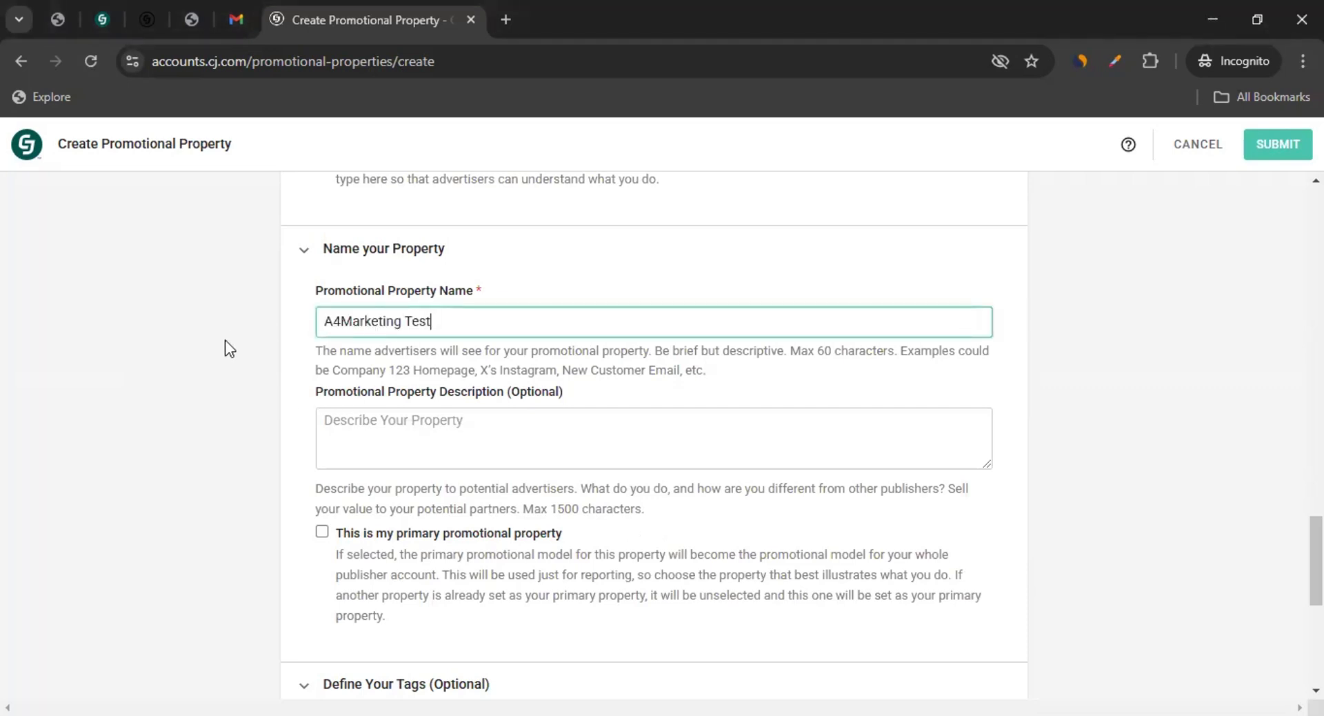
Fill in the optional promotional property description with the standard "Lorem ipsum dolor sit amet" placeholder paragraph.
scroll(473, 329, down, 2)
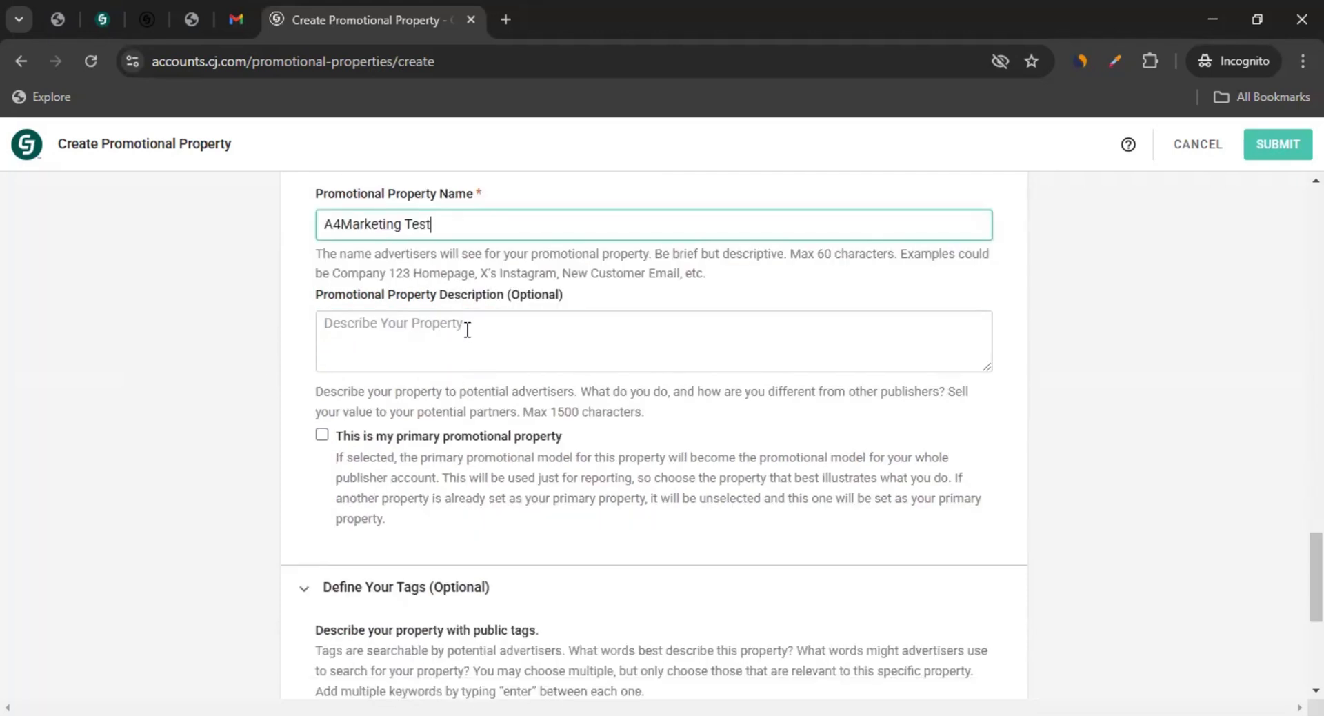
click(468, 328)
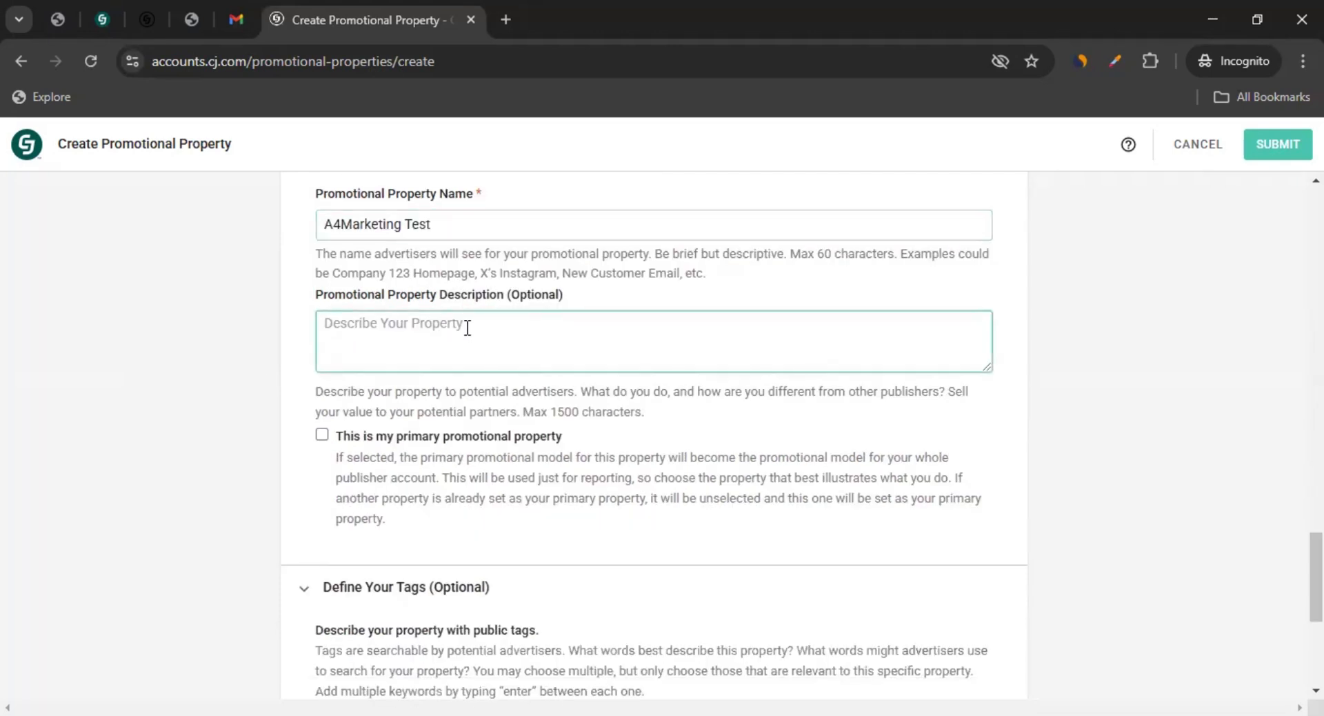
key(alt+Tab)
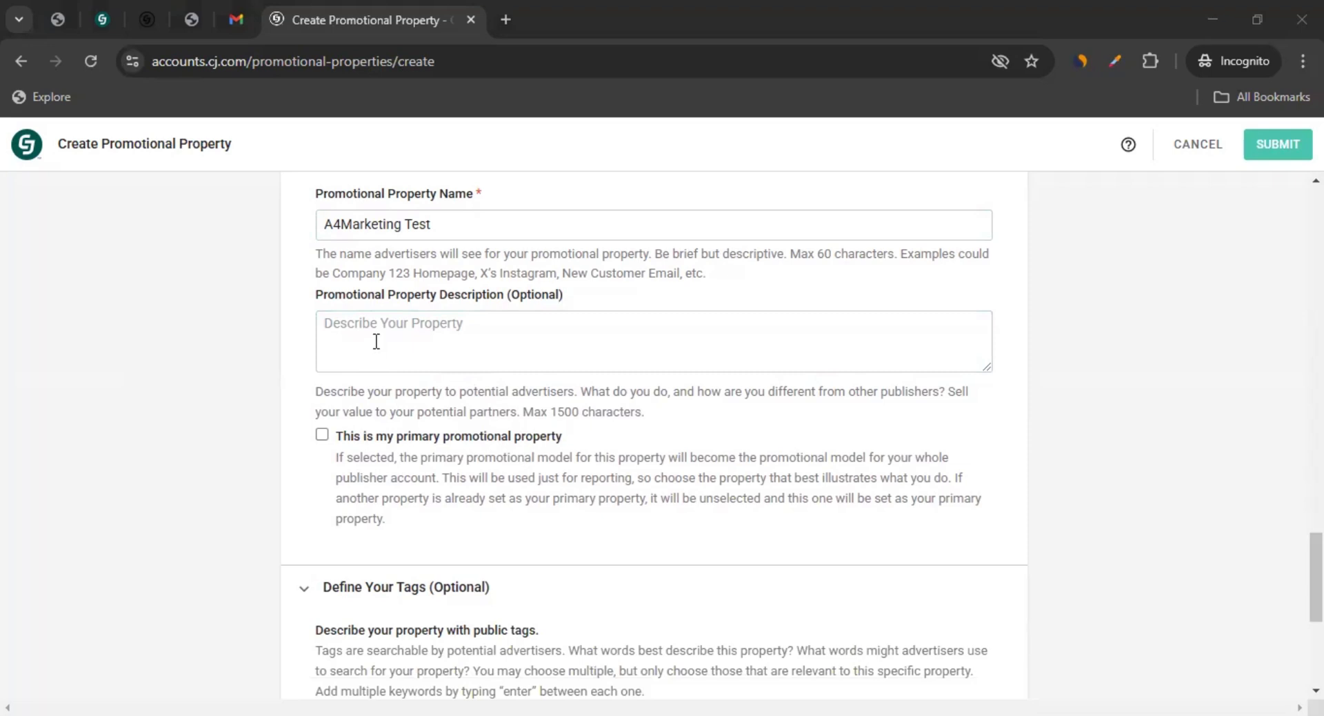
key(alt+Tab)
text(Lorem ipsum dolor sit amet, consectetur adipiscing elit, sed do eiusmod tempor incididunt ut labore et dolore magna aliqua. Ut enim ad minim veniam, quis nostrud exercitation ullamco laboris nisi ut aliquip ex ea commodo consequat. Duis aute irure dolor in reprehenderit in voluptate velit esse cillum dolore eu fugiat nulla pariatur. Excepteur sint occaecat cupidatat non proident, sunt in culpa qui officia deserunt mollit anim id est laborum.)
Mark this property as the primary promotional property and check its chosen promotional model.
scroll(310, 393, down, 2)
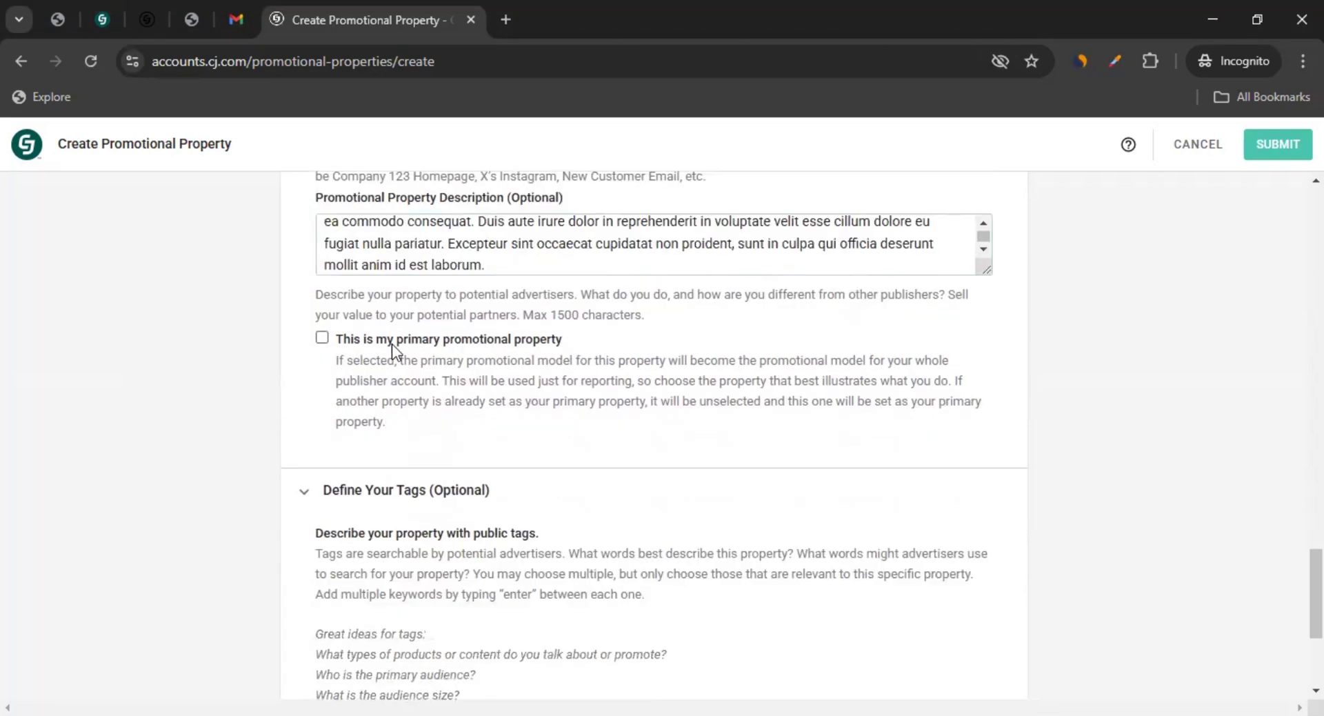
click(321, 338)
scroll(259, 385, up, 10)
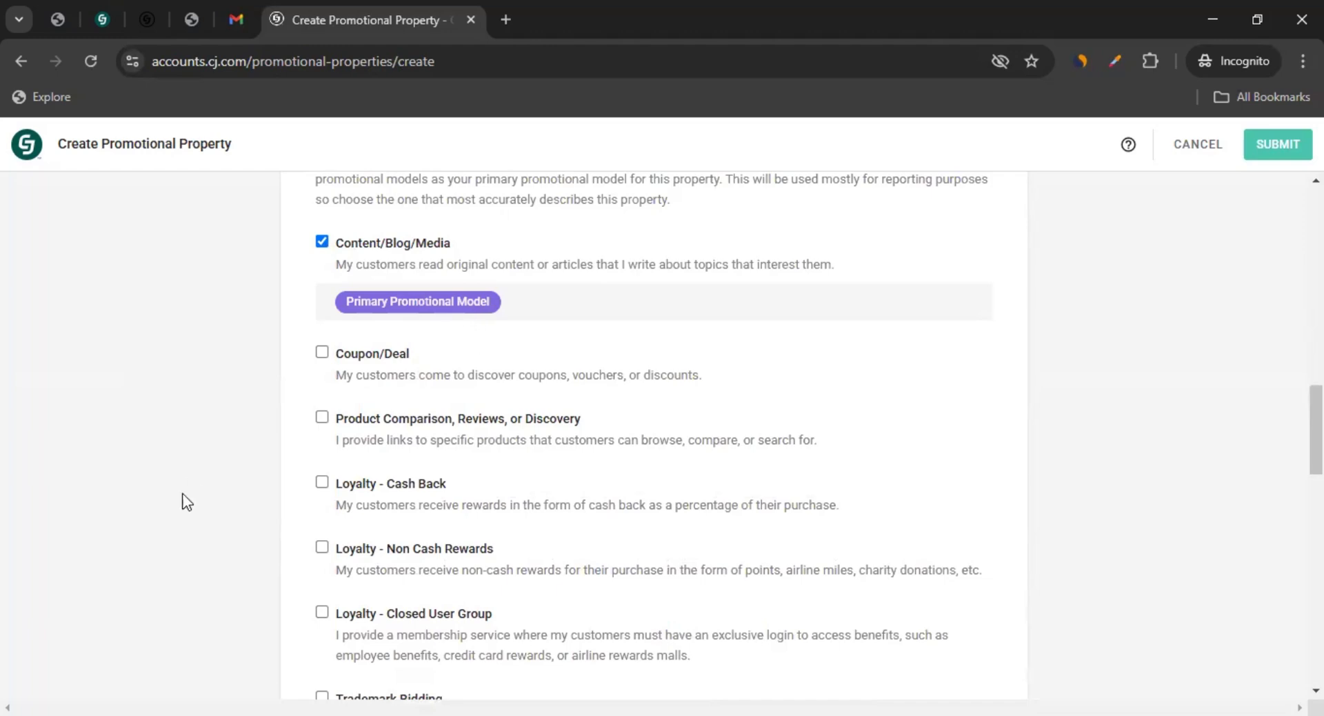
scroll(260, 482, down, 8)
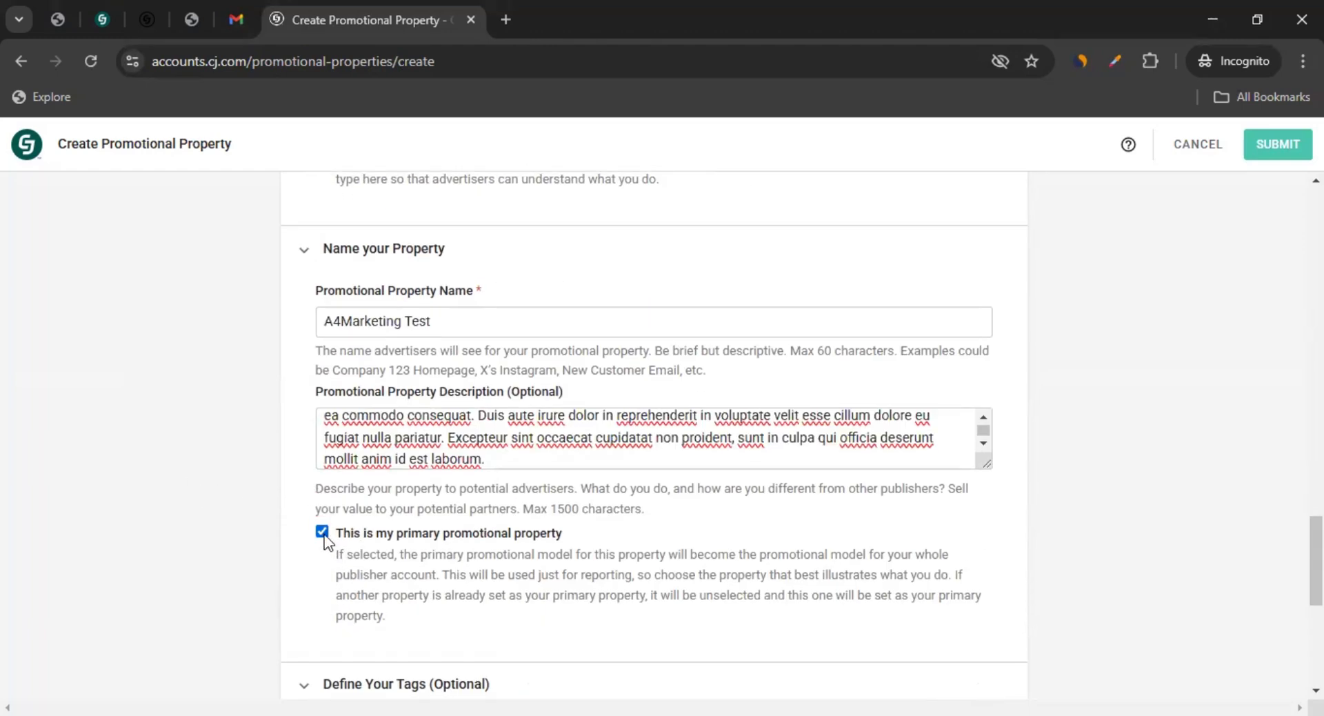
Add the public tag "content website" to the promotional property and read through the tag ideas.
scroll(319, 546, down, 4)
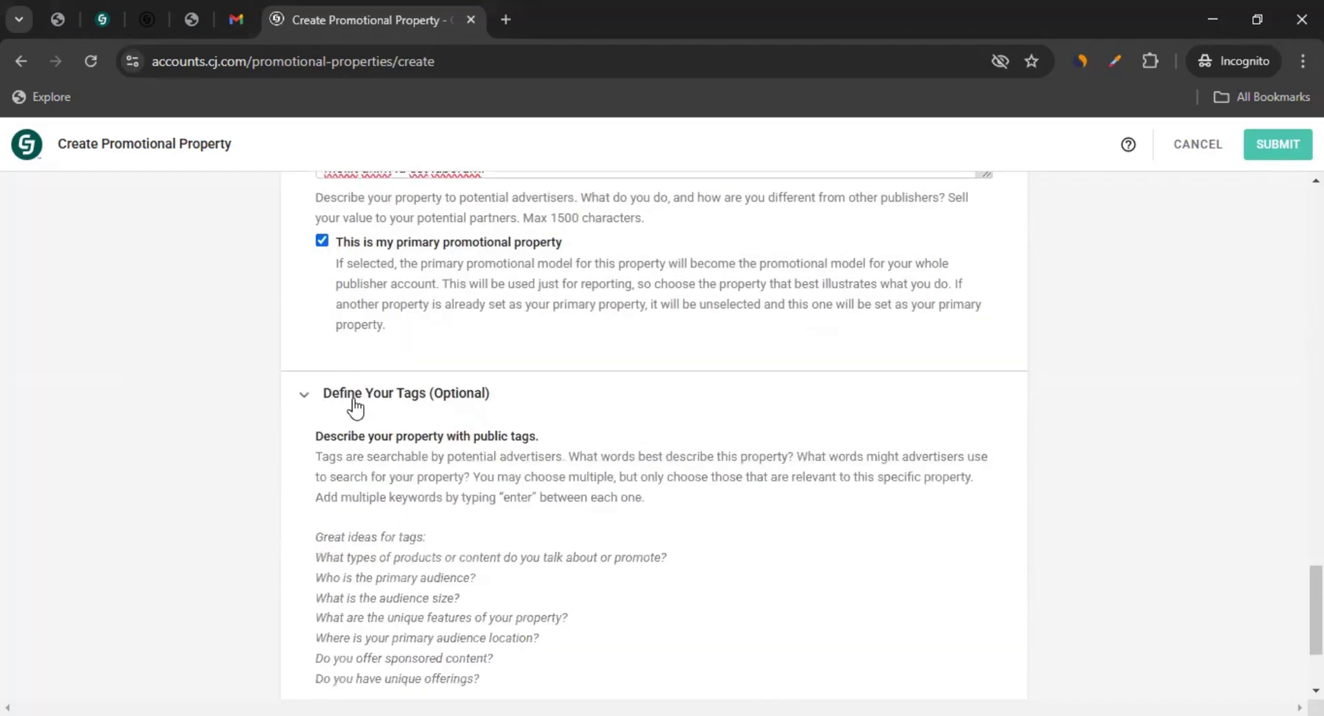
scroll(495, 413, down, 3)
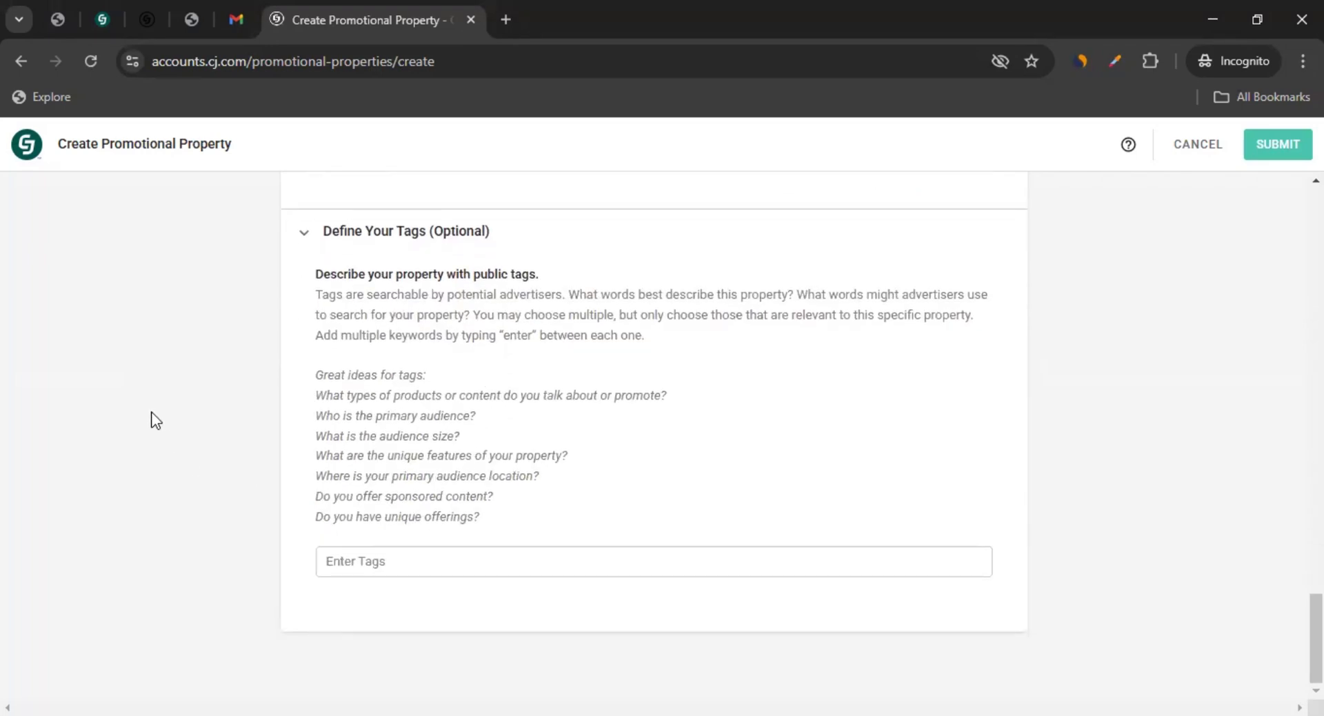
scroll(266, 481, up, 20)
scroll(279, 540, down, 20)
click(385, 560)
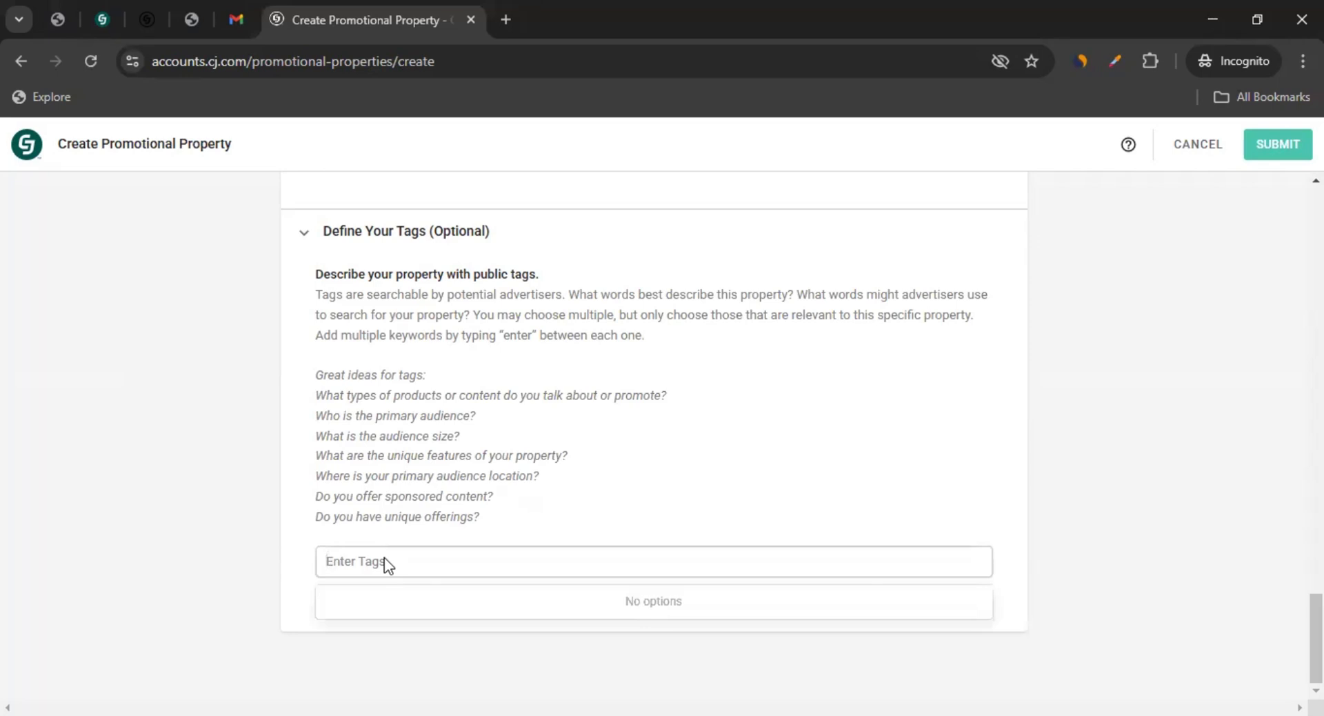
text(co)
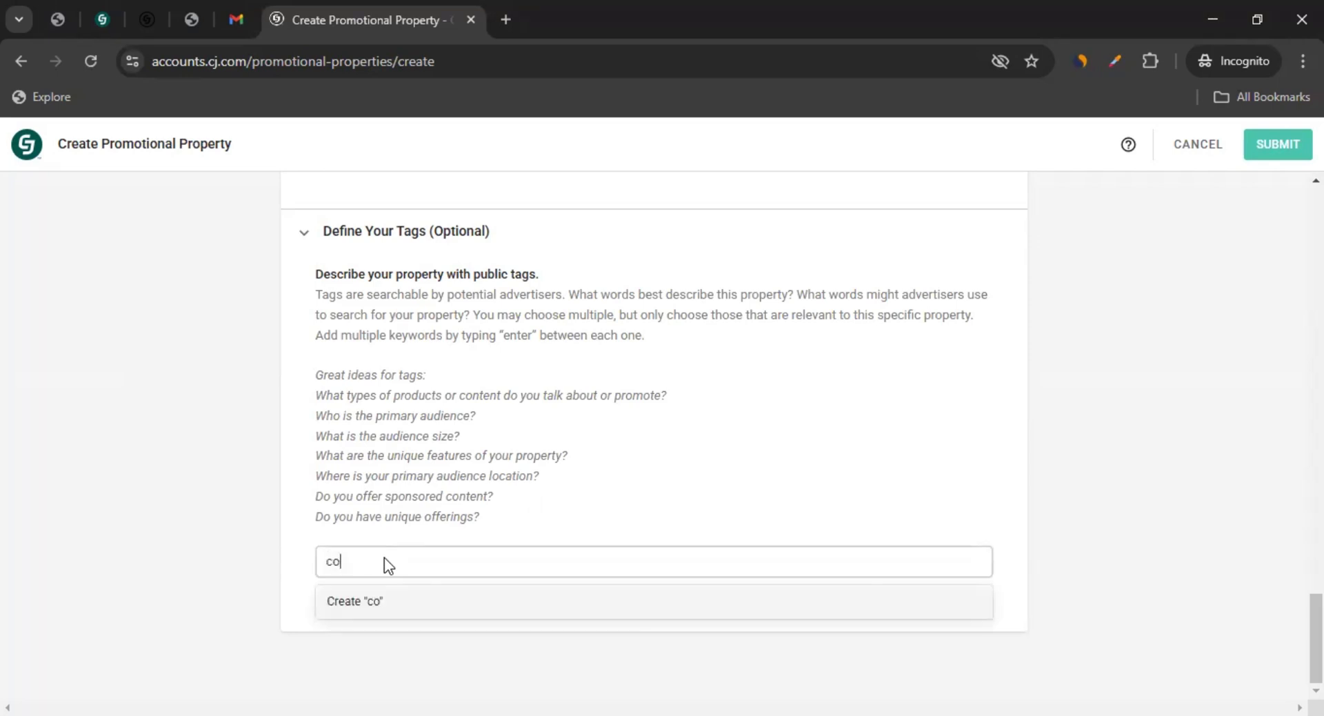
text(ntent website)
key(Return)
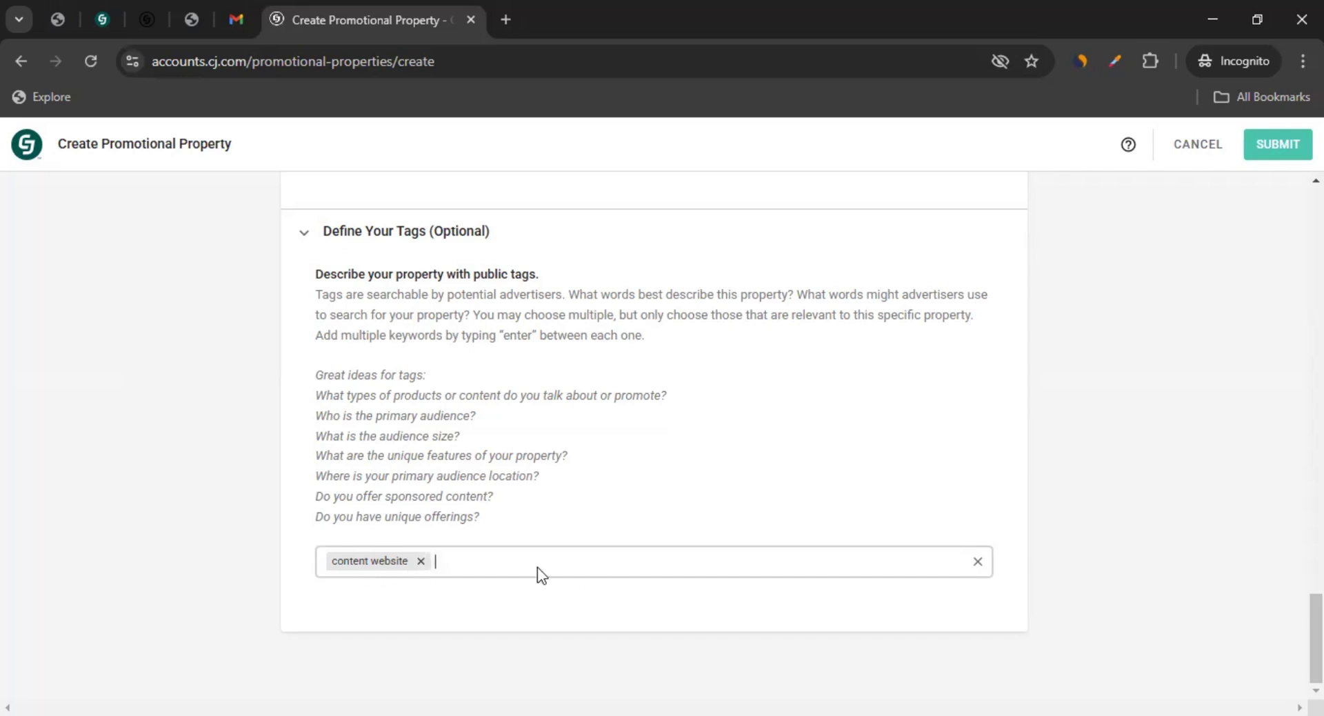
drag(322, 382, 497, 528)
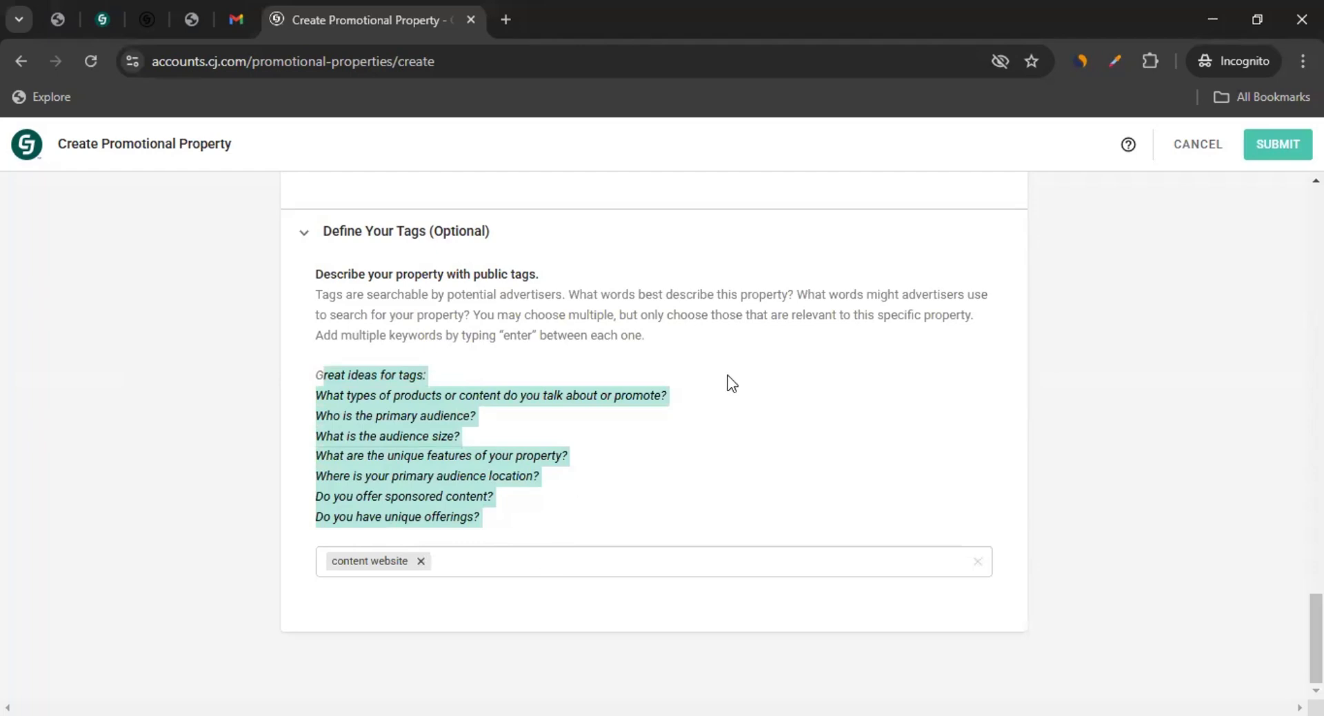
Submit the website promotional property, dismissing the onboarding notice, and check its entry in the property list.
scroll(726, 381, up, 20)
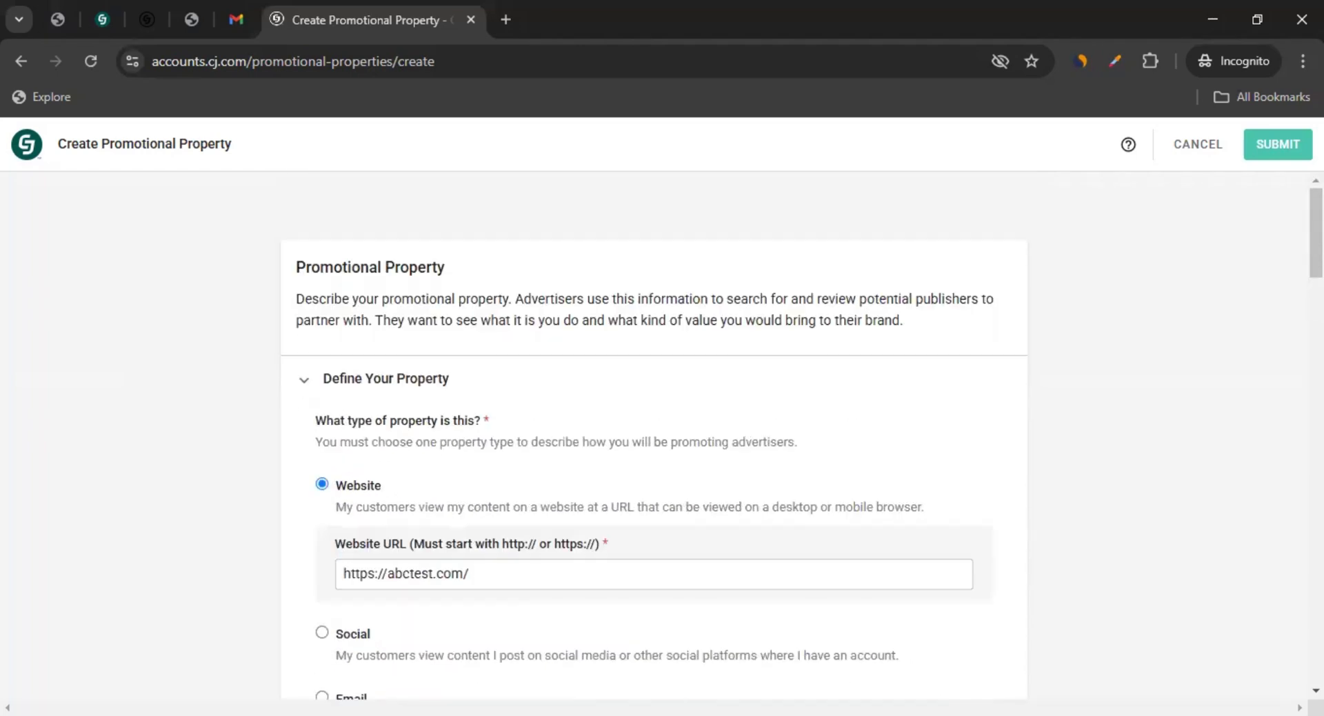
click(1282, 150)
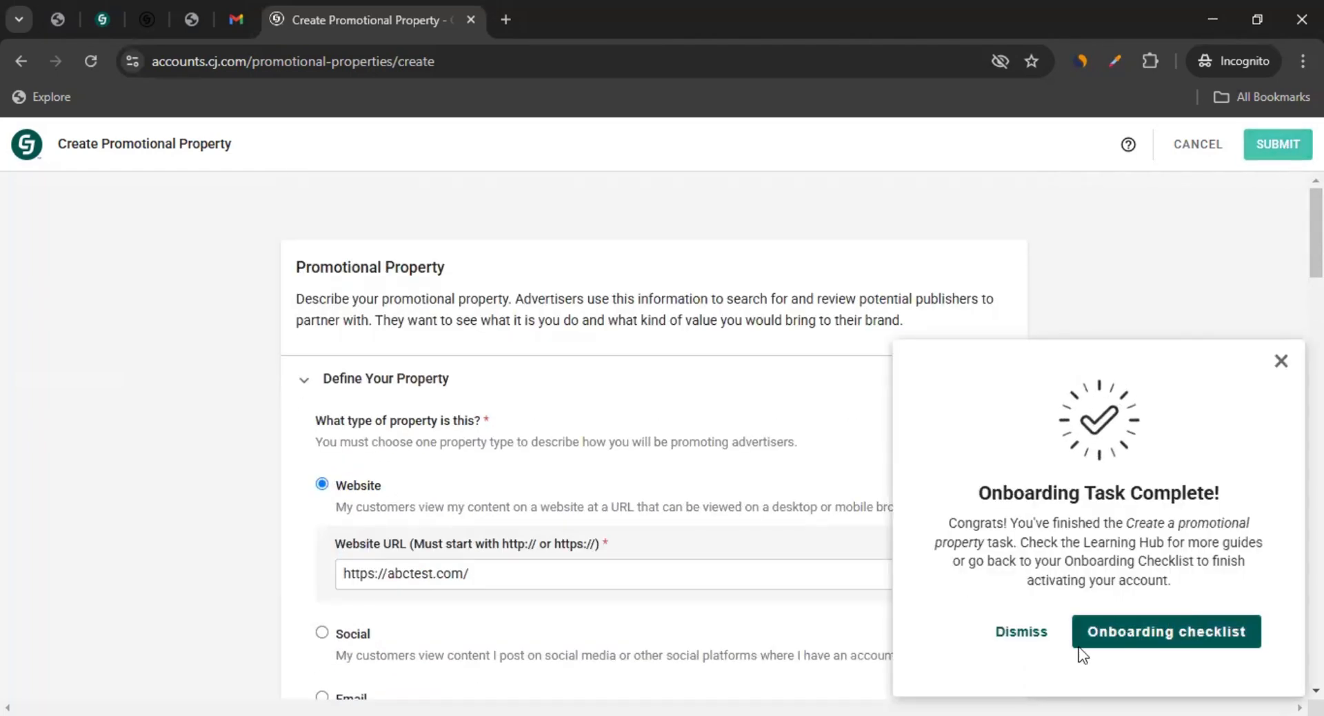
click(1022, 635)
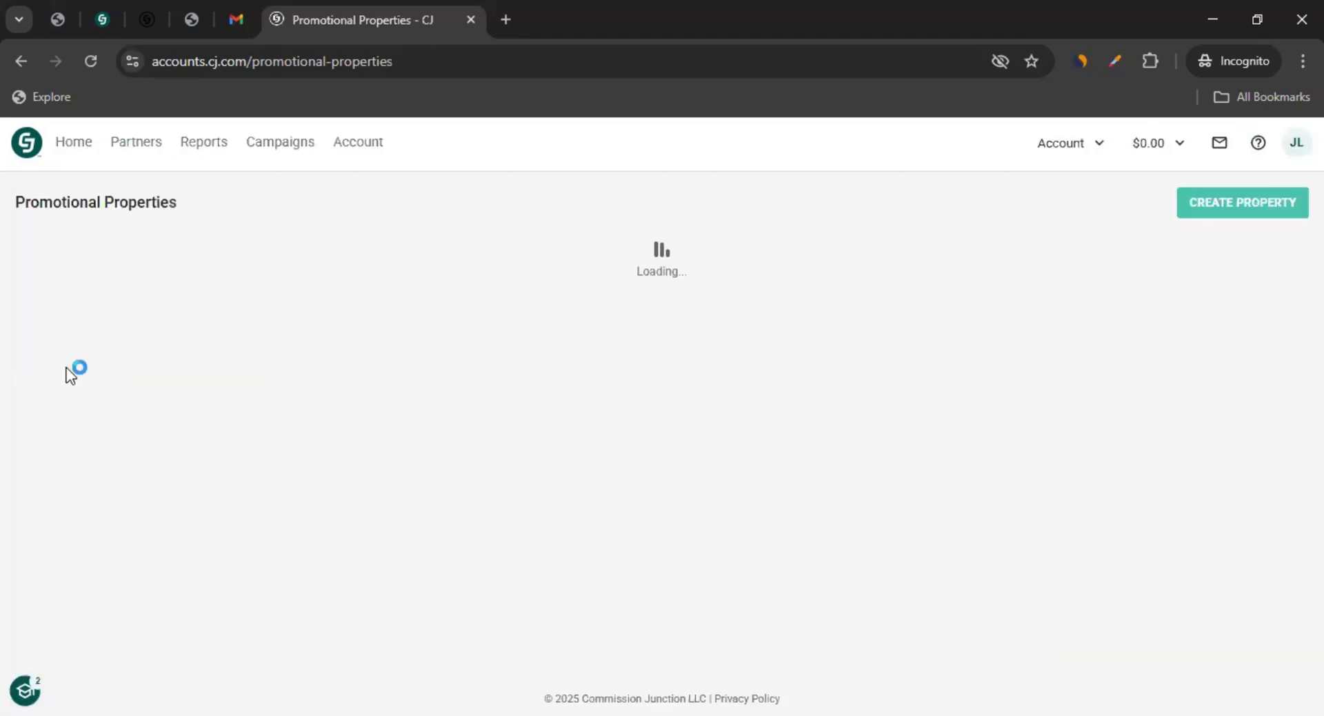
drag(56, 206, 164, 206)
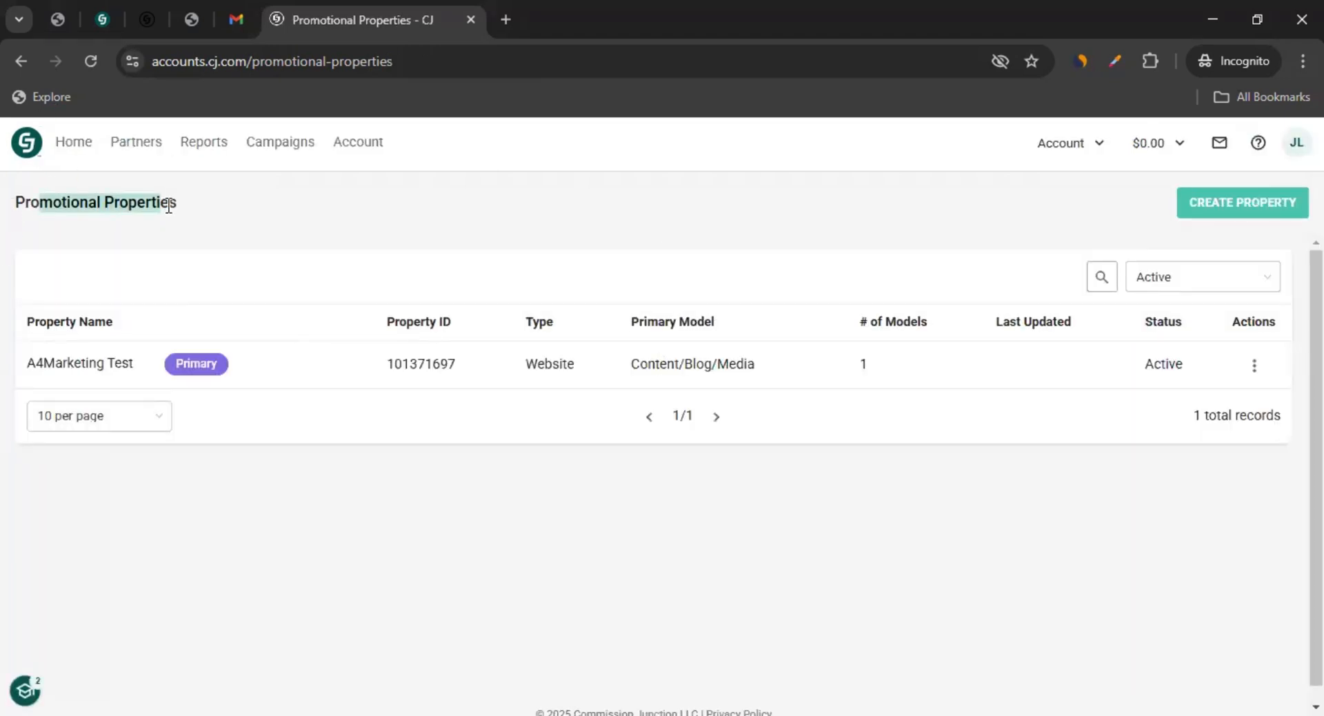
drag(44, 364, 1073, 375)
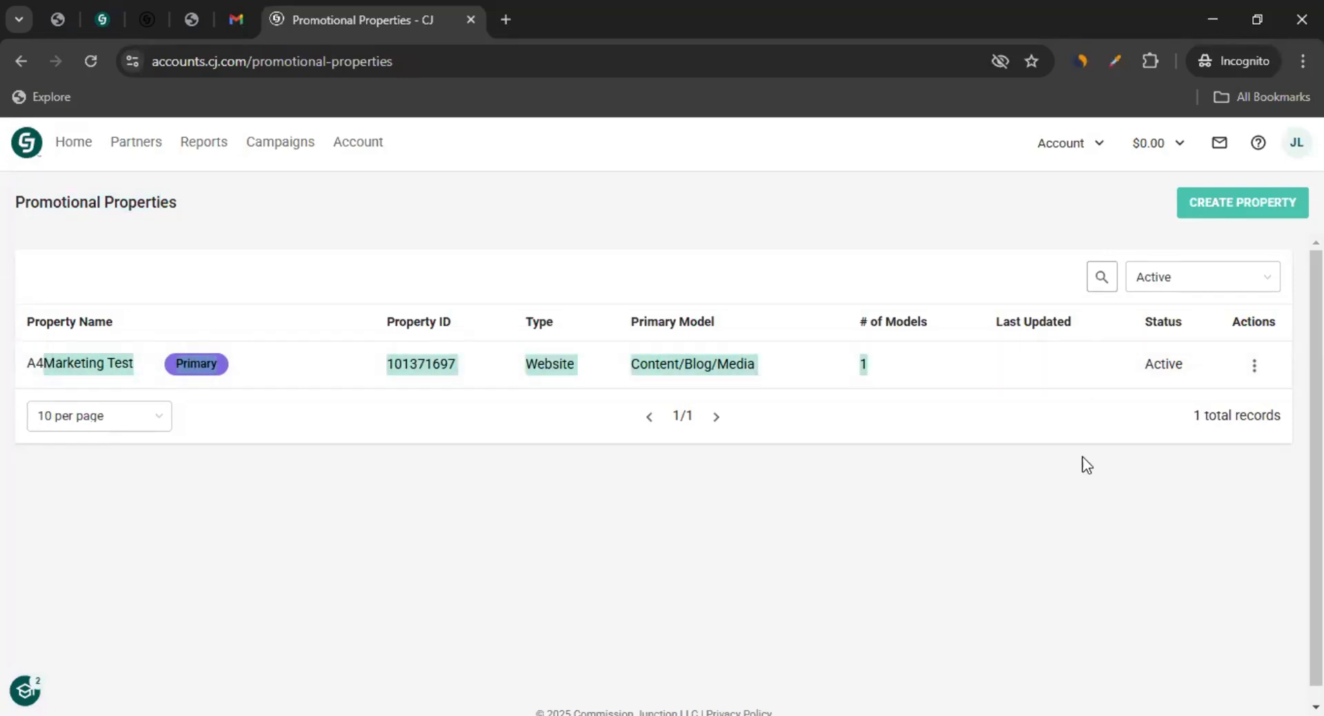
click(944, 526)
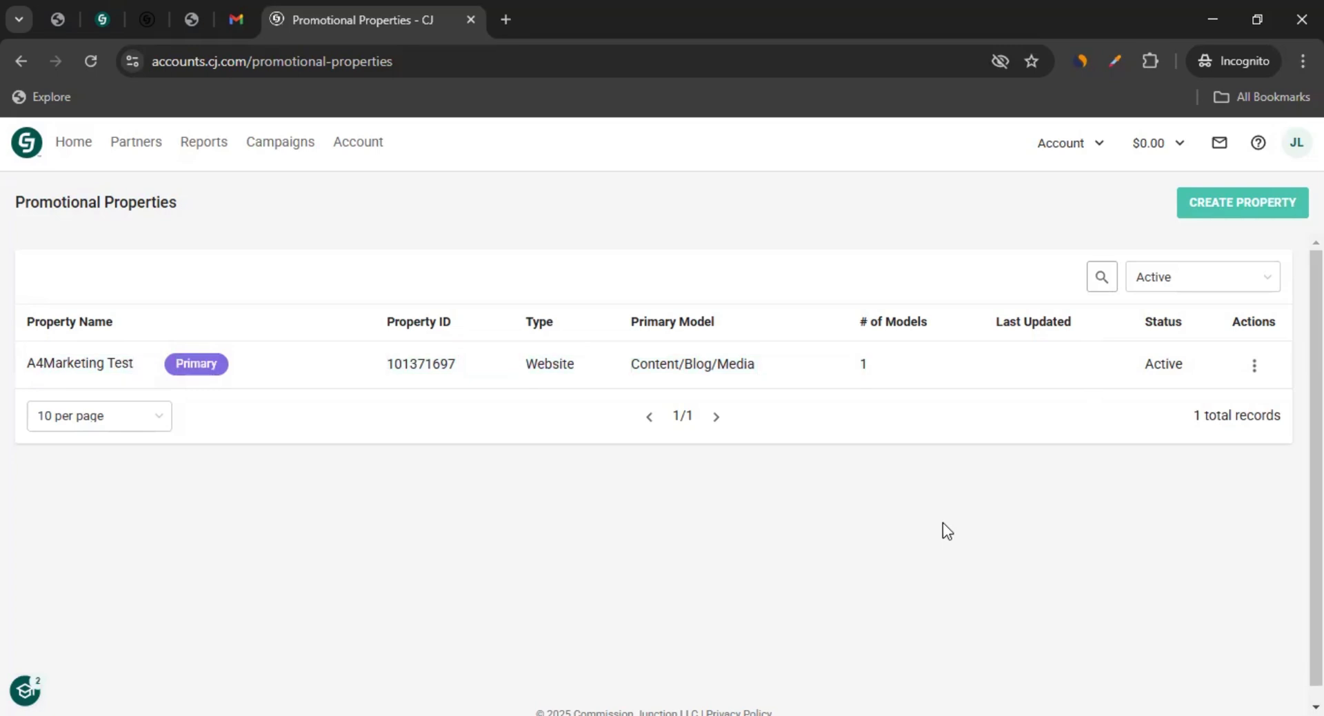
Start creating another promotional property and set its property type to Social.
click(1235, 208)
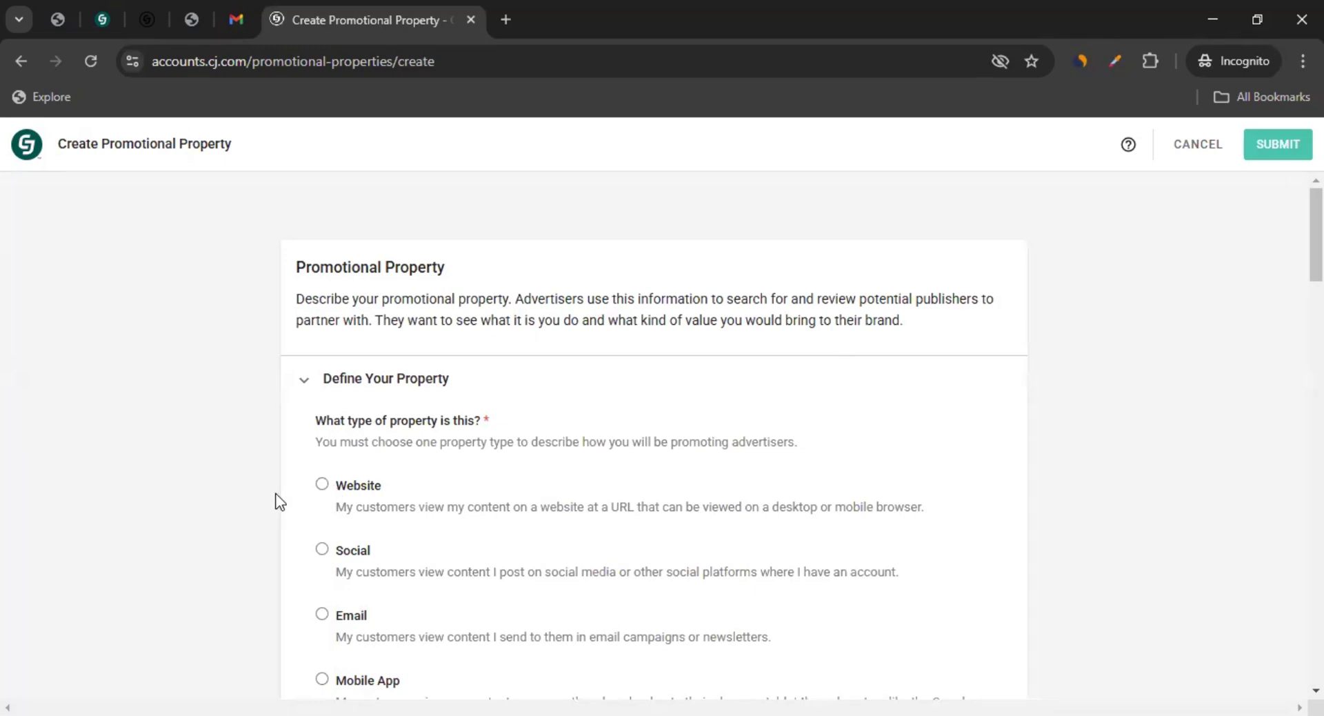
scroll(279, 501, down, 1)
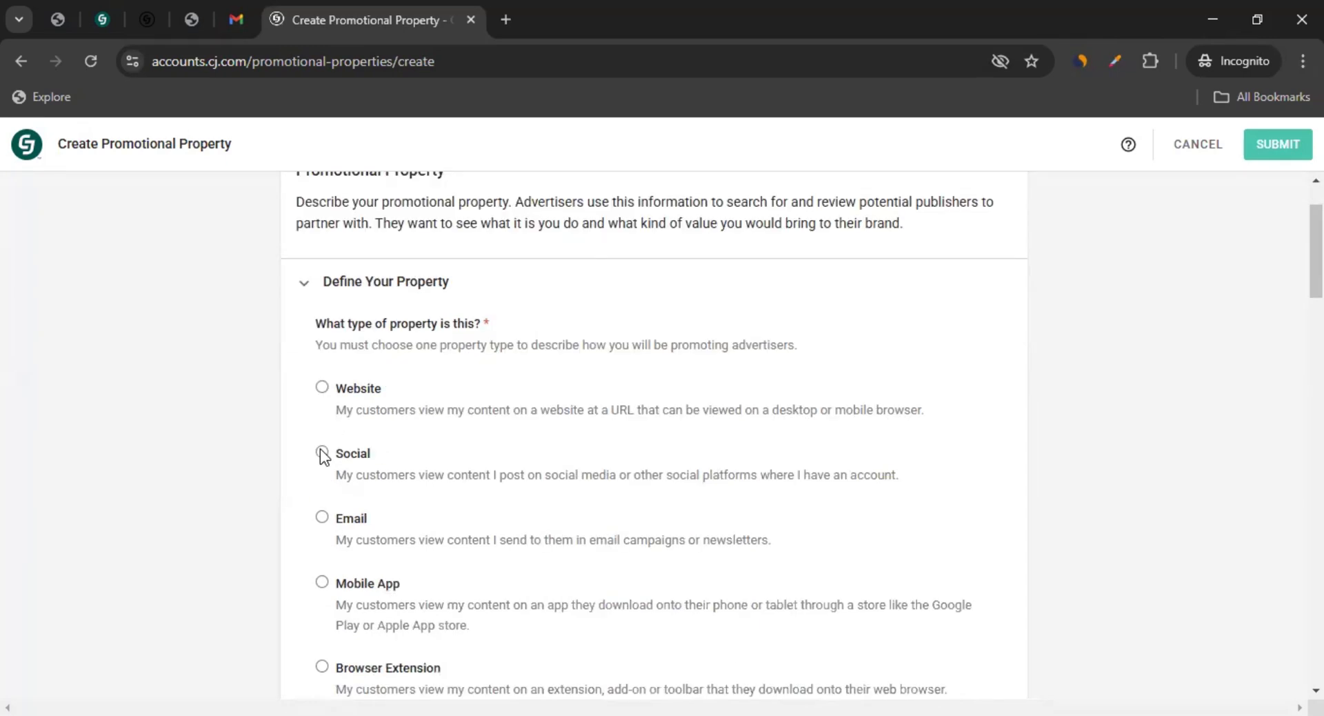
click(322, 452)
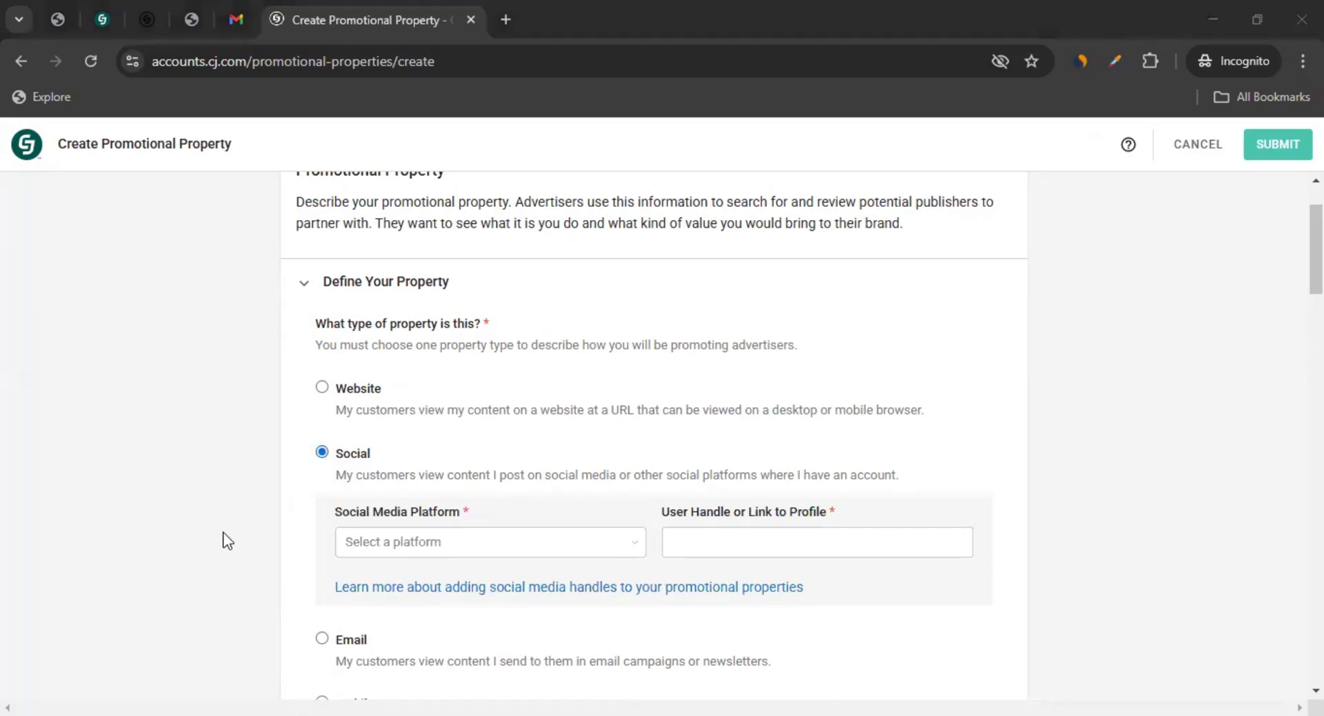
Choose YouTube as the social media platform for the new promotional property.
click(431, 544)
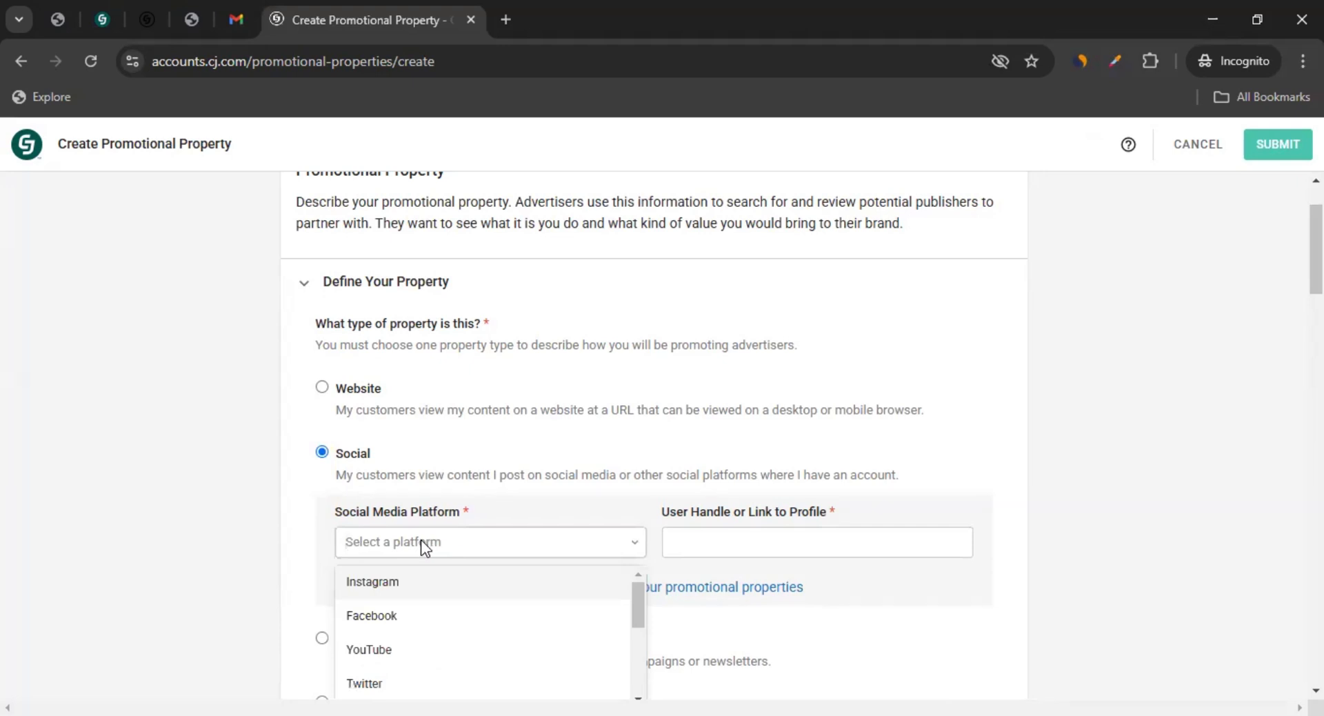
scroll(420, 539, down, 1)
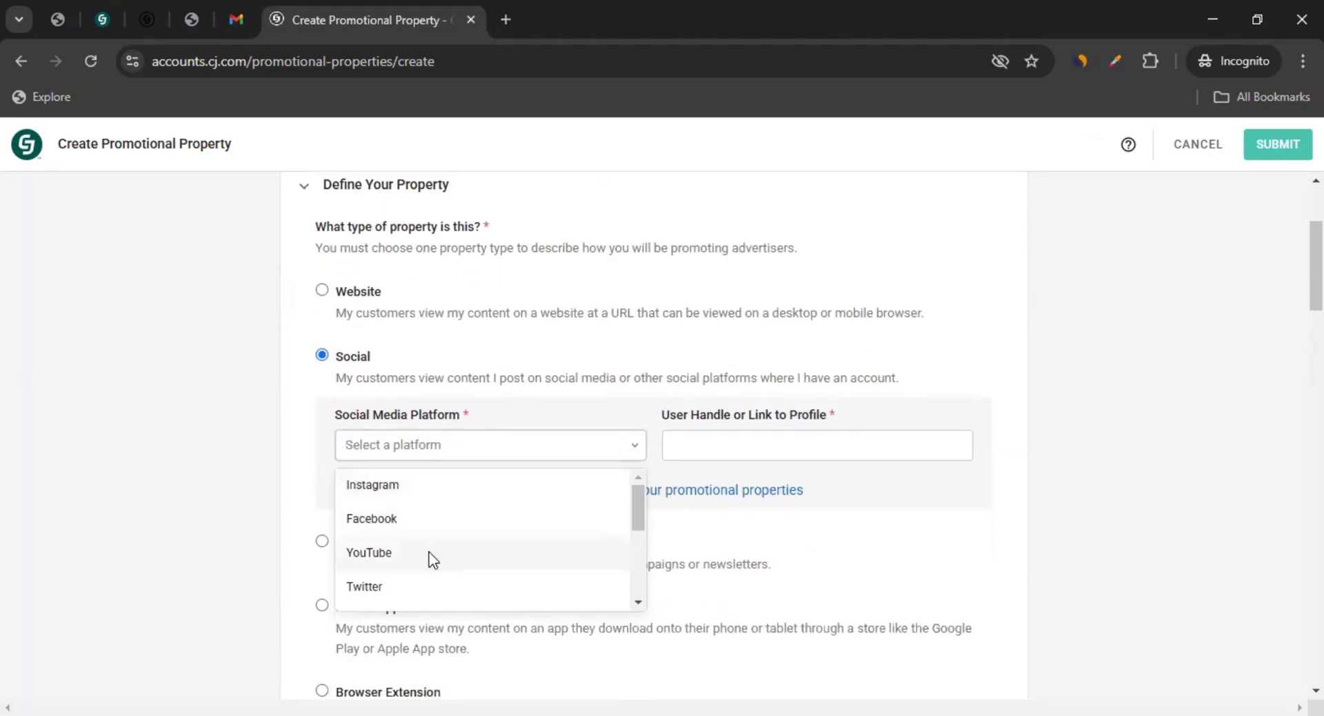
drag(642, 494, 597, 454)
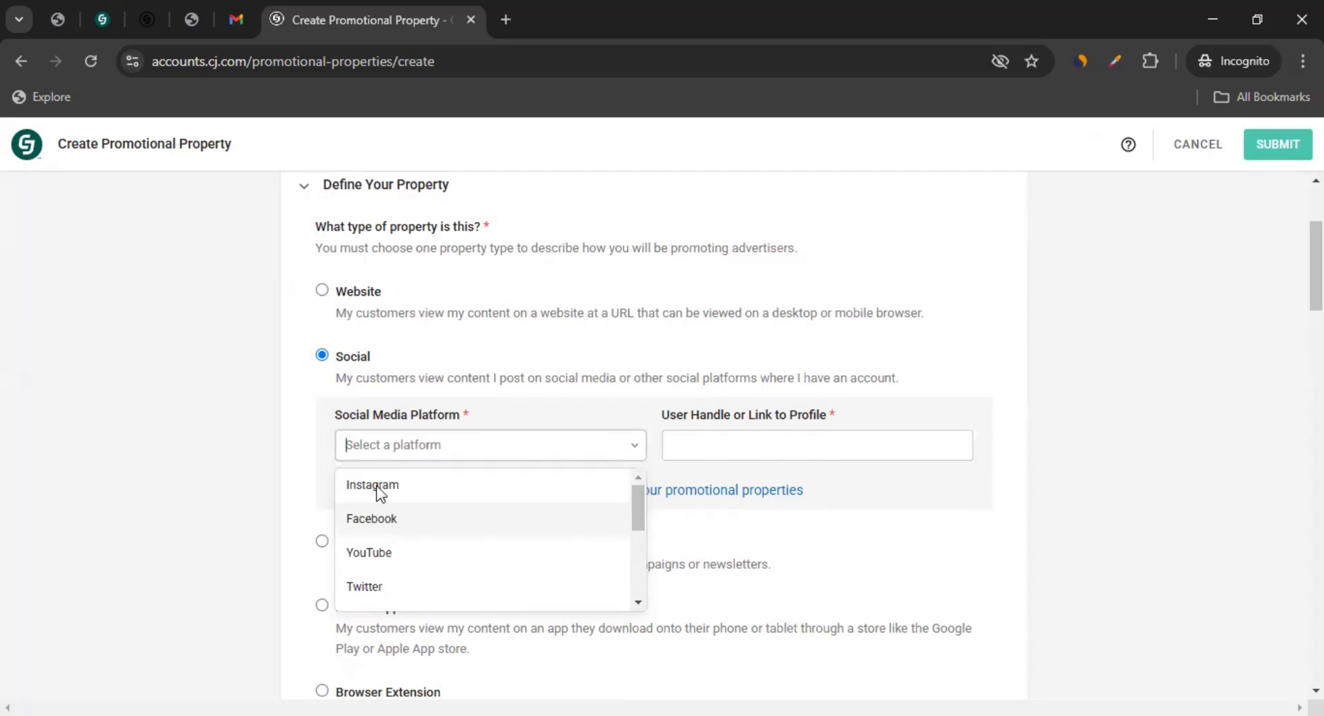
click(386, 550)
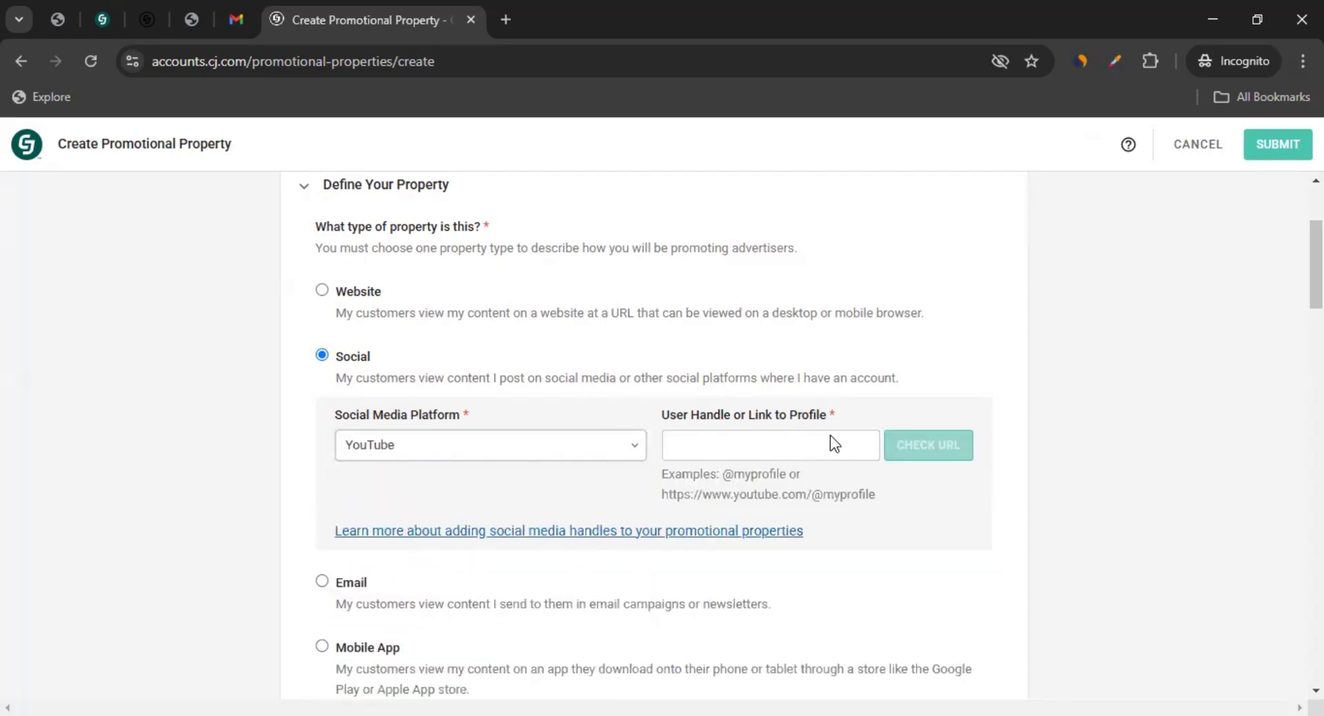
click(673, 455)
text(https://www.youtube.com/@abcte587389)
click(1148, 448)
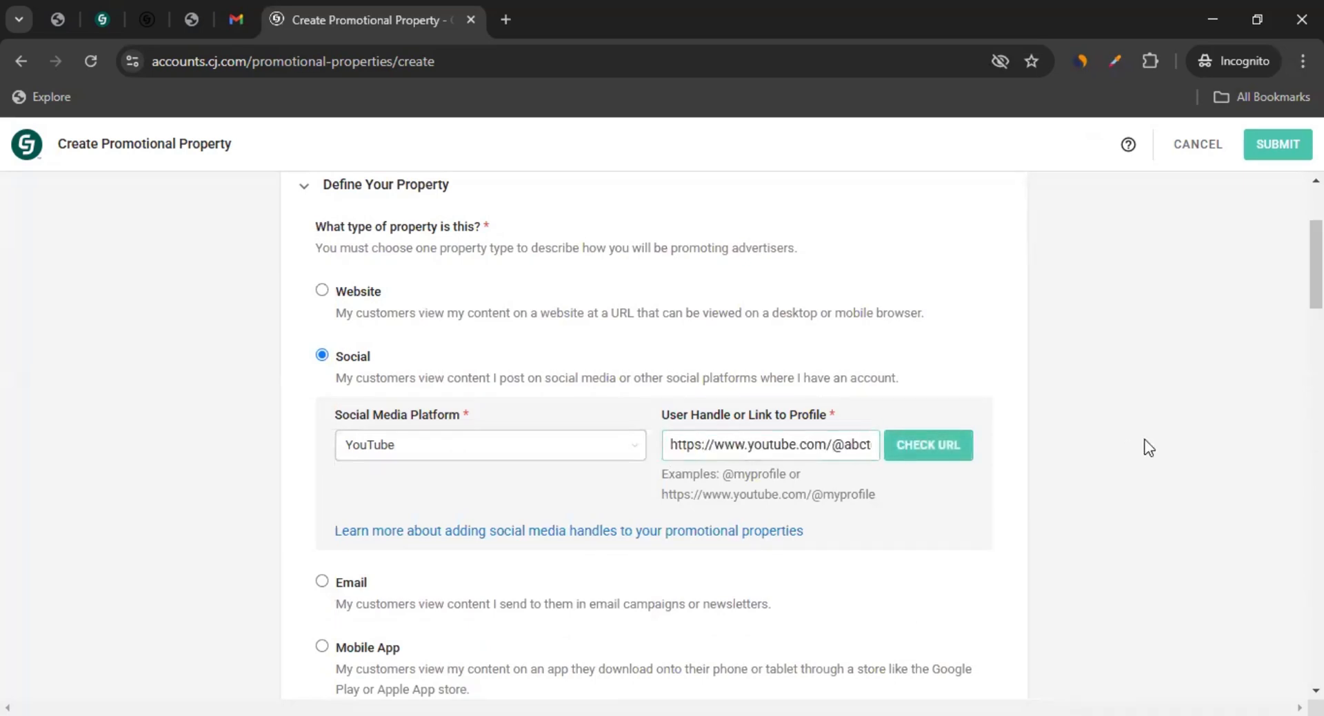
click(927, 445)
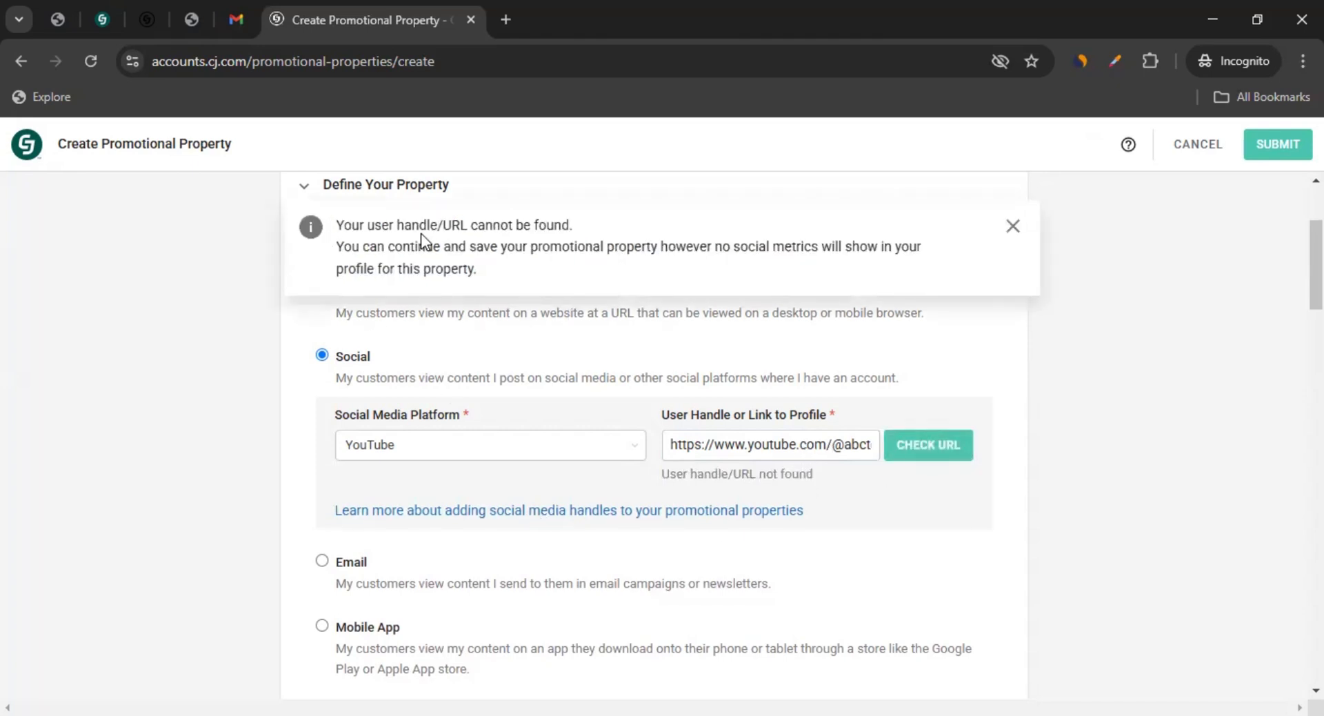
drag(381, 226, 561, 235)
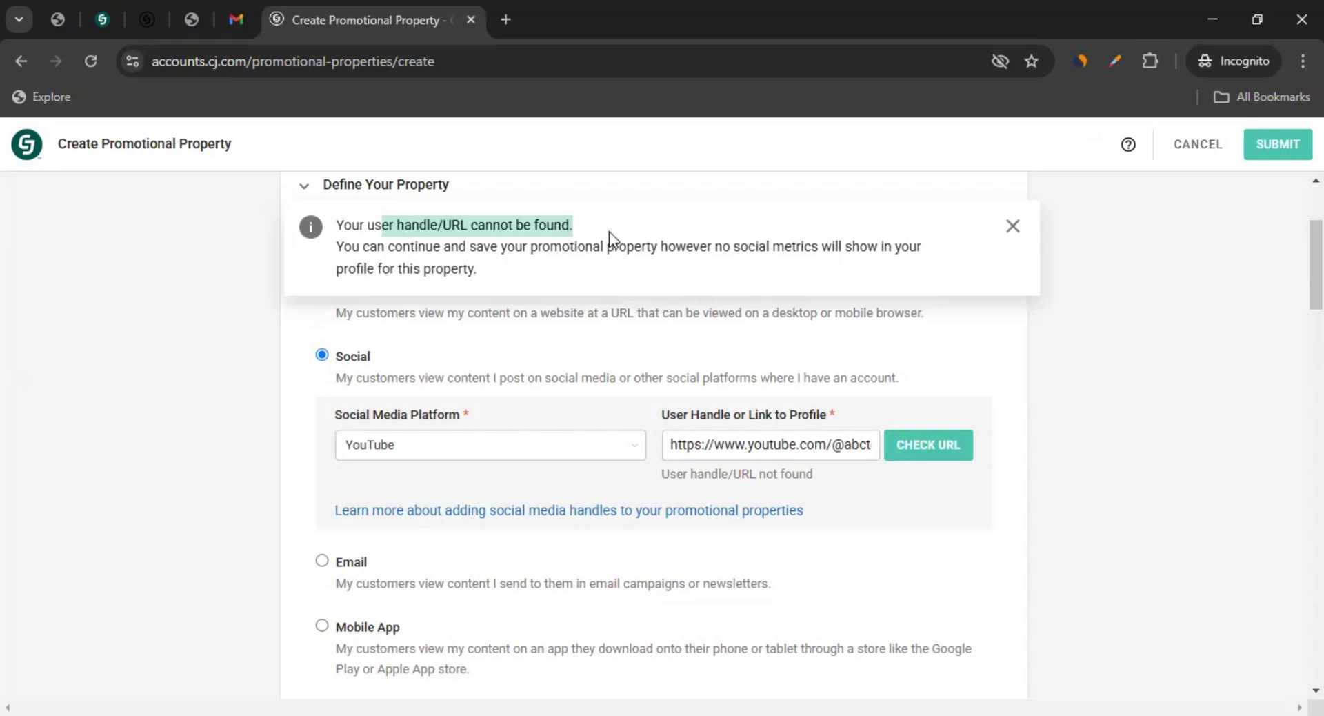
drag(377, 246, 616, 246)
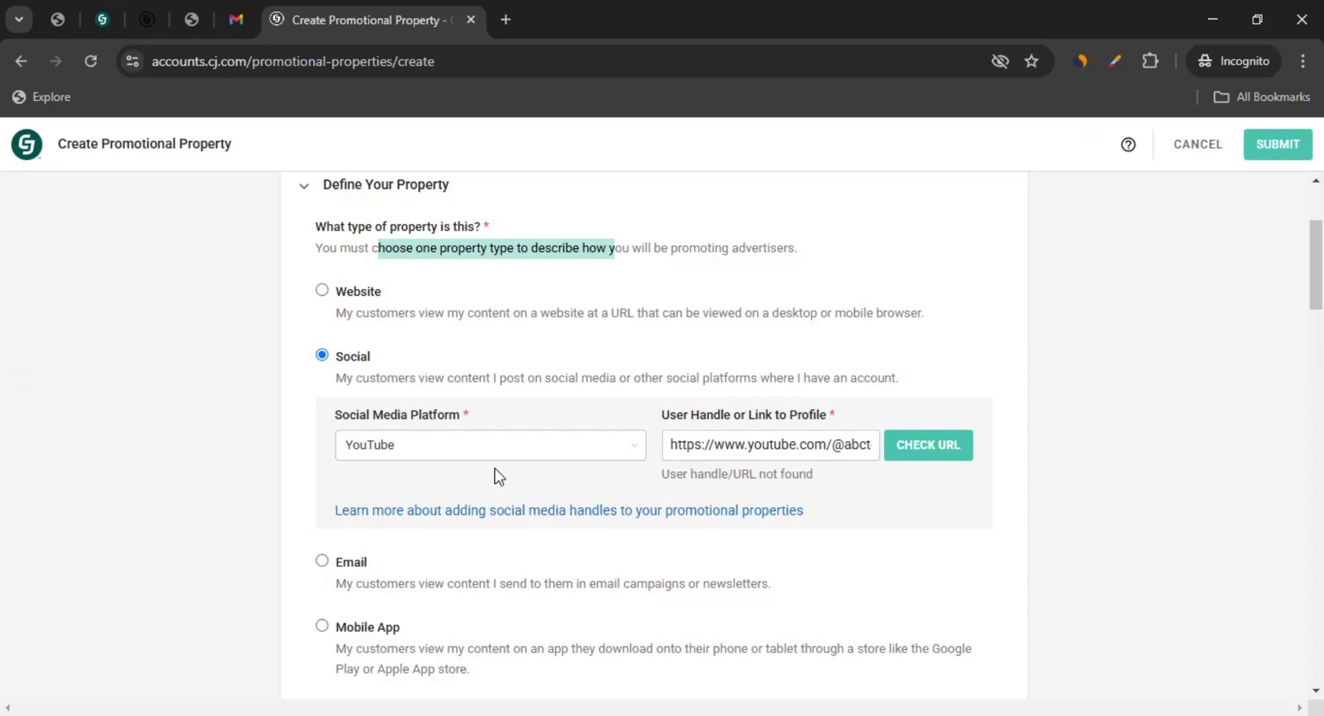
Review the promotional model options and select Influencer for the YouTube property.
scroll(230, 486, down, 15)
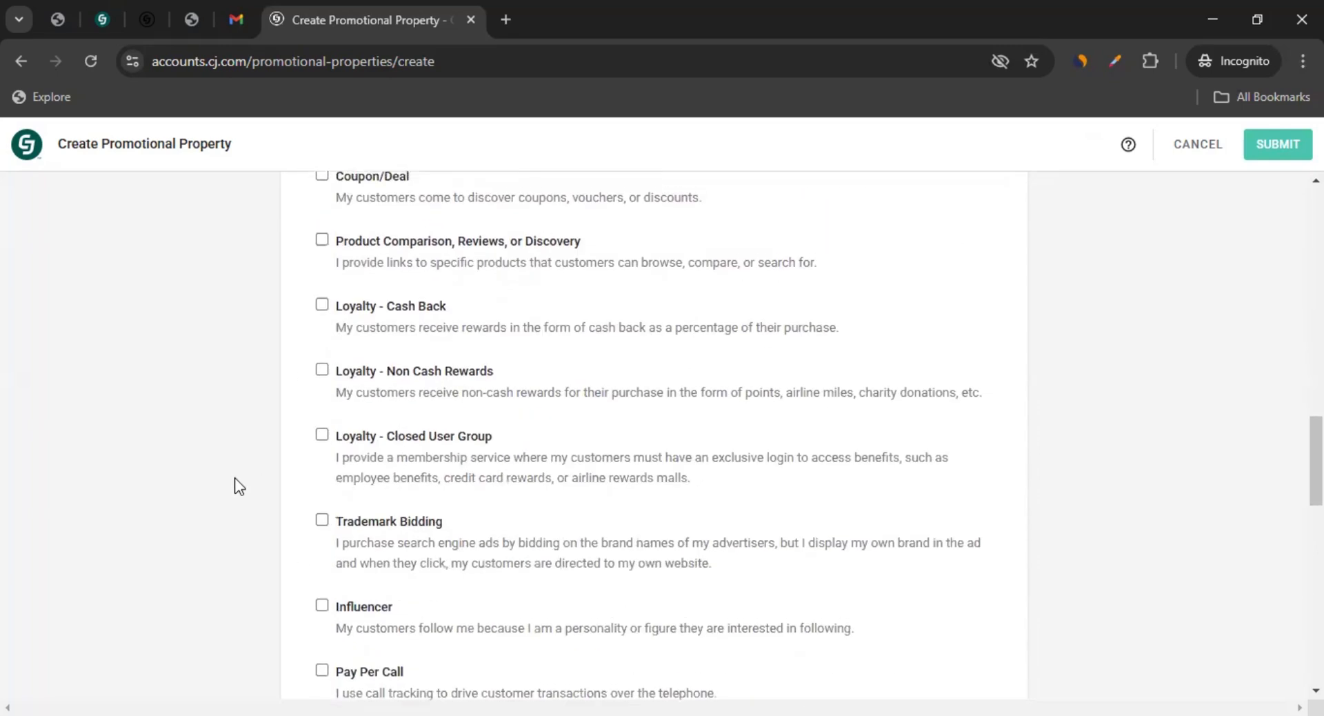
scroll(235, 491, up, 3)
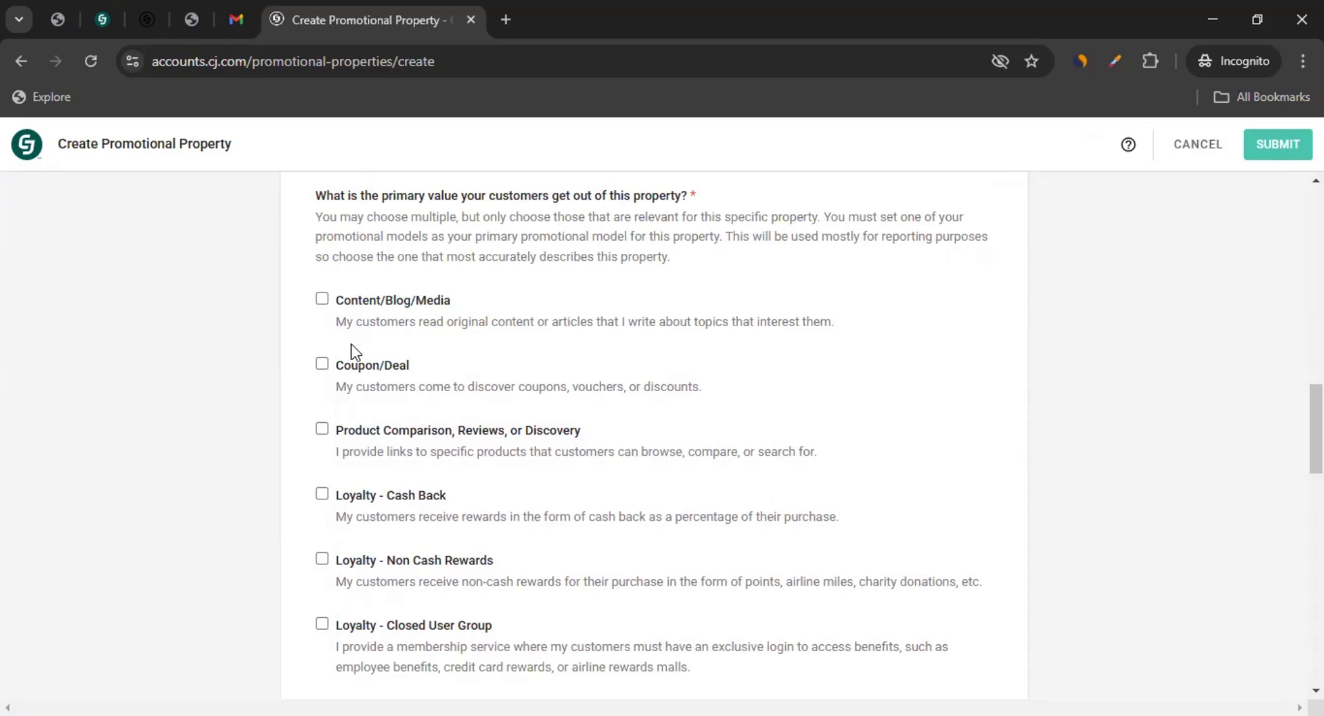
scroll(186, 495, down, 3)
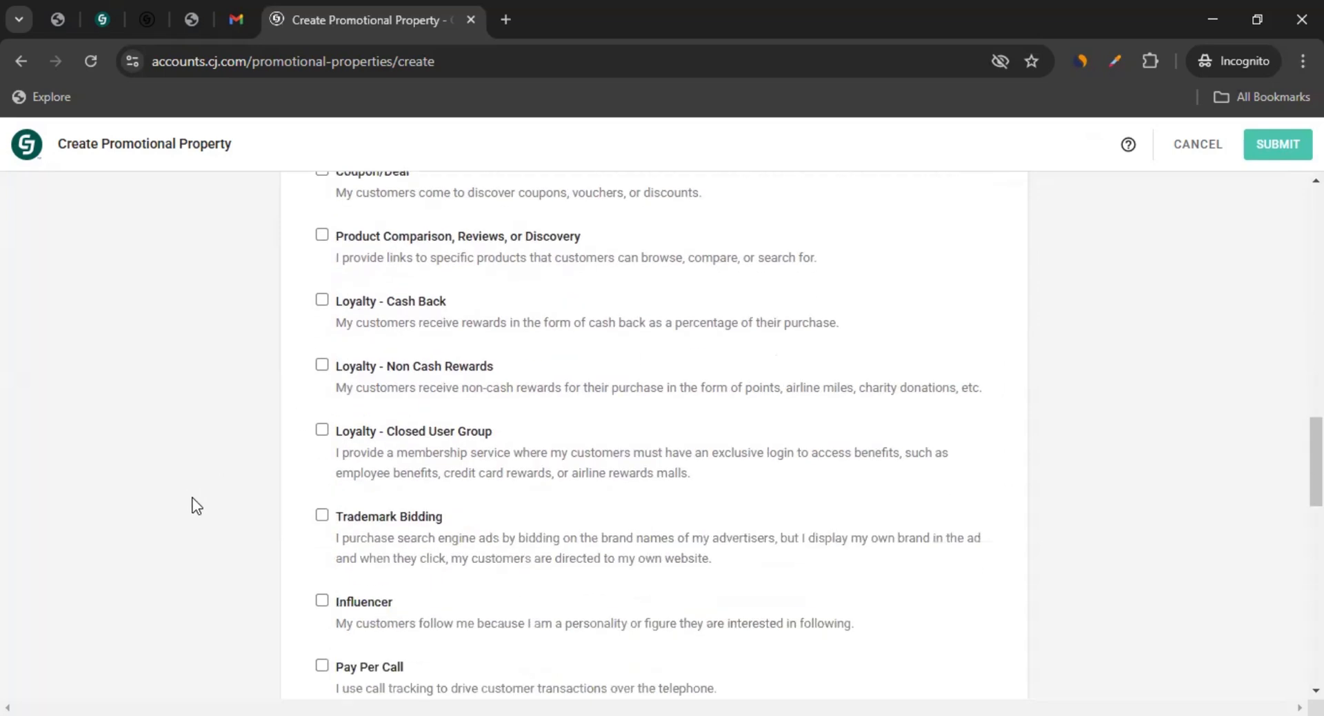
scroll(312, 519, down, 3)
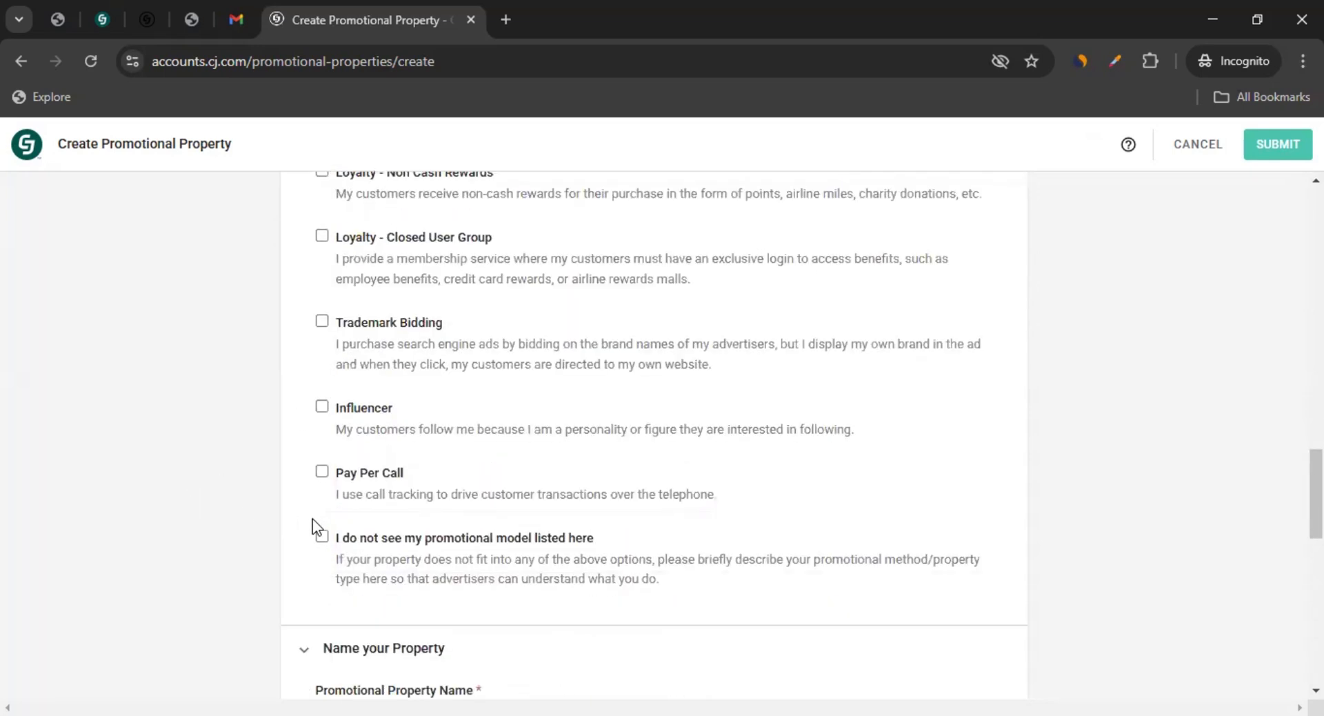
click(322, 407)
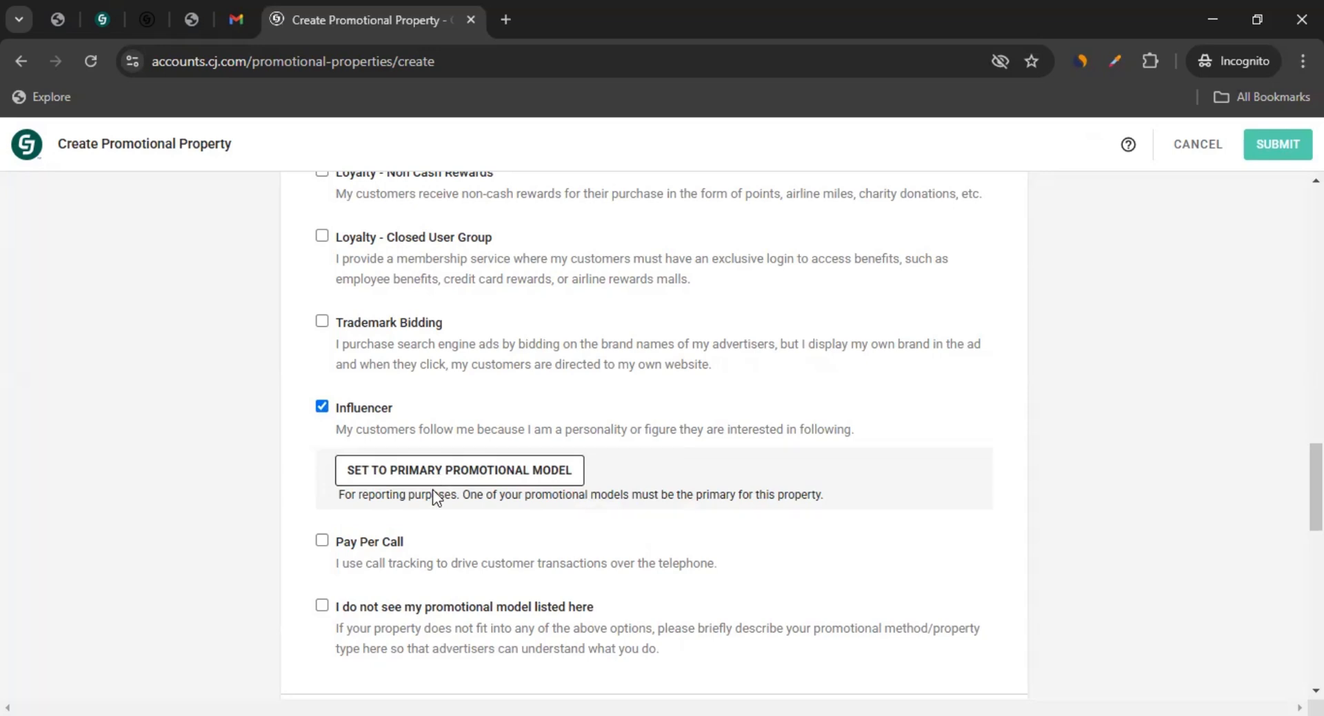
Name the promotional property "A4Marketing YT Test".
scroll(294, 506, down, 4)
scroll(271, 493, down, 3)
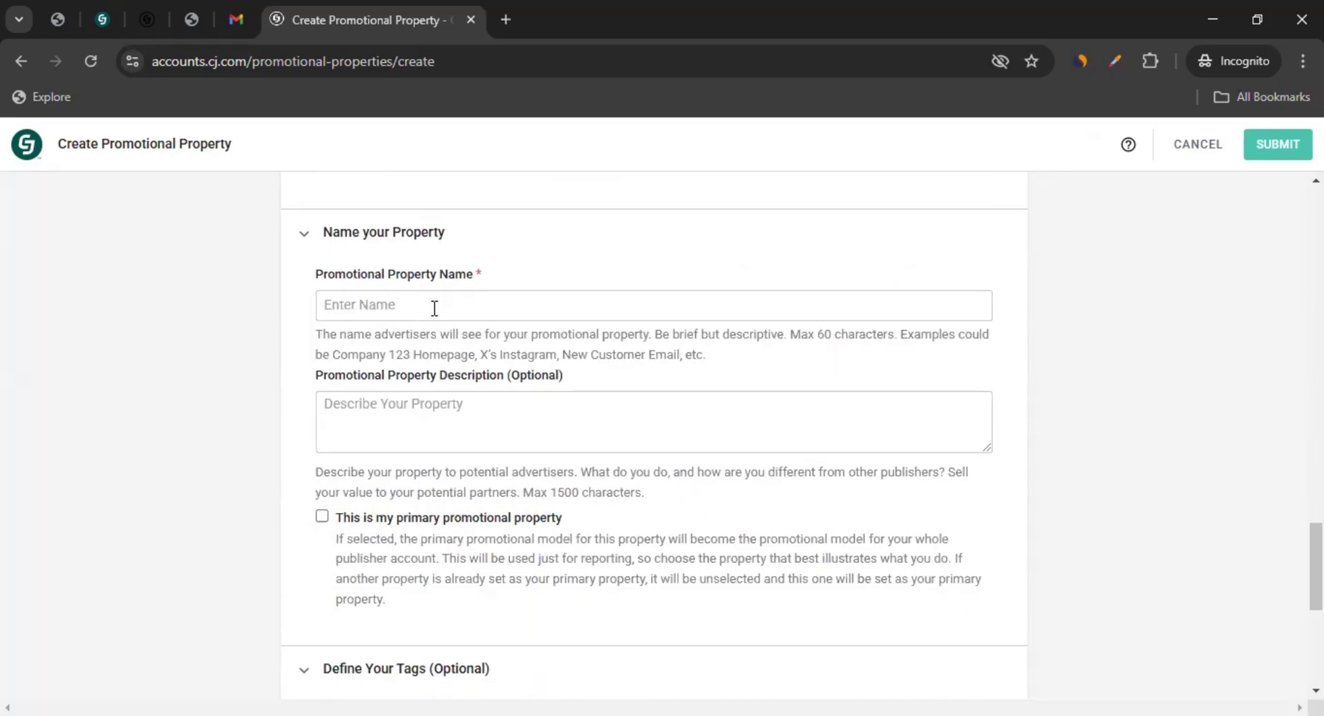
click(437, 307)
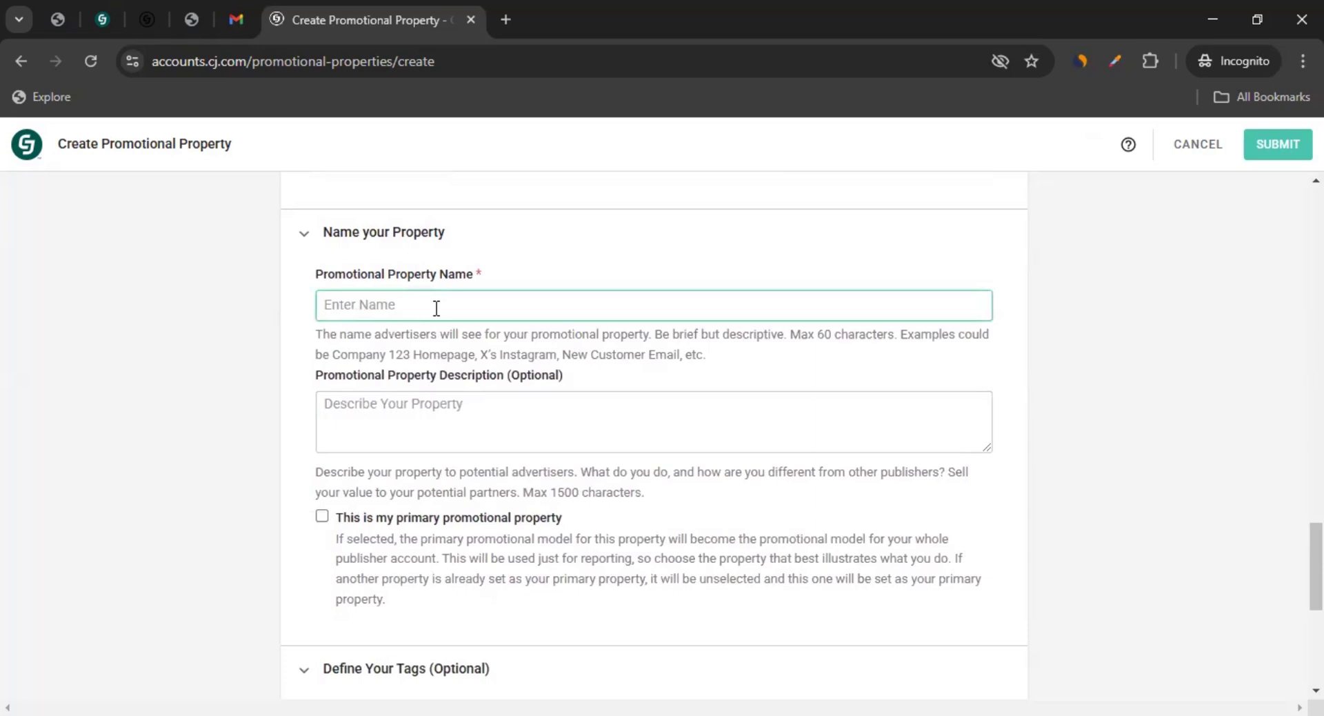
key(alt+Tab)
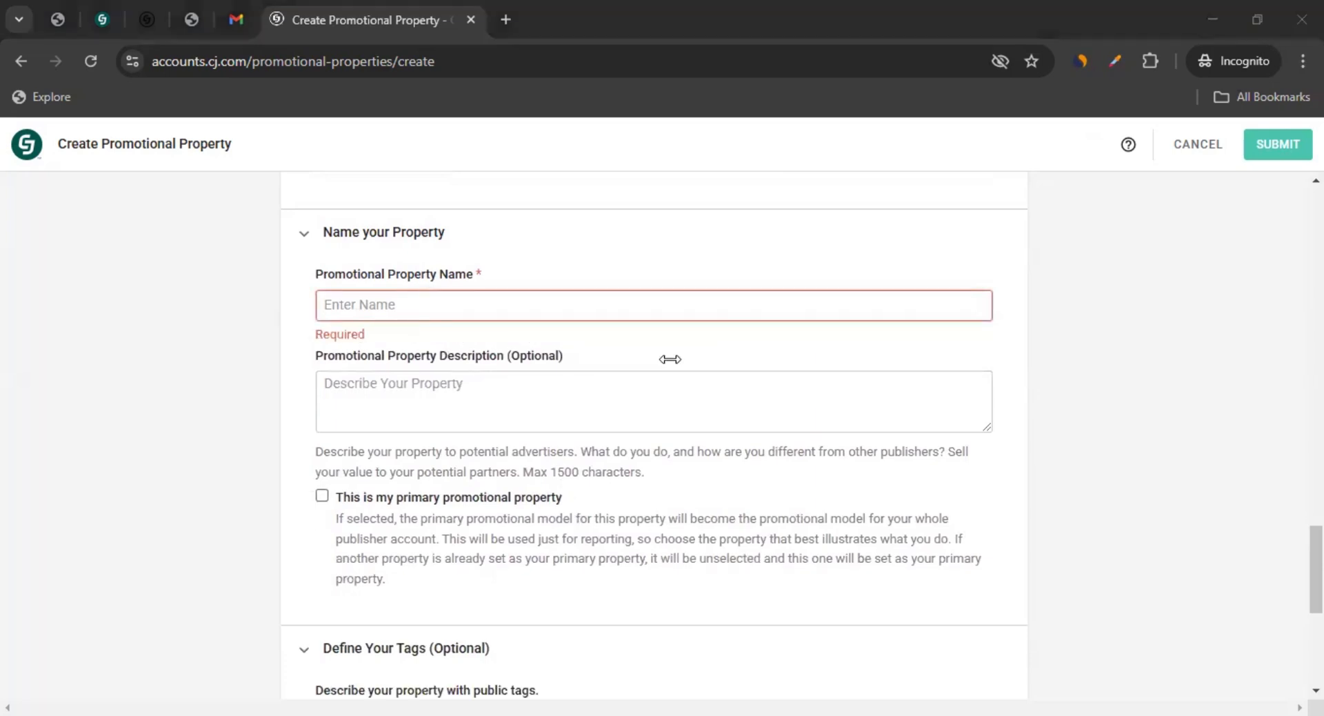
click(515, 314)
text(A4Marketing )
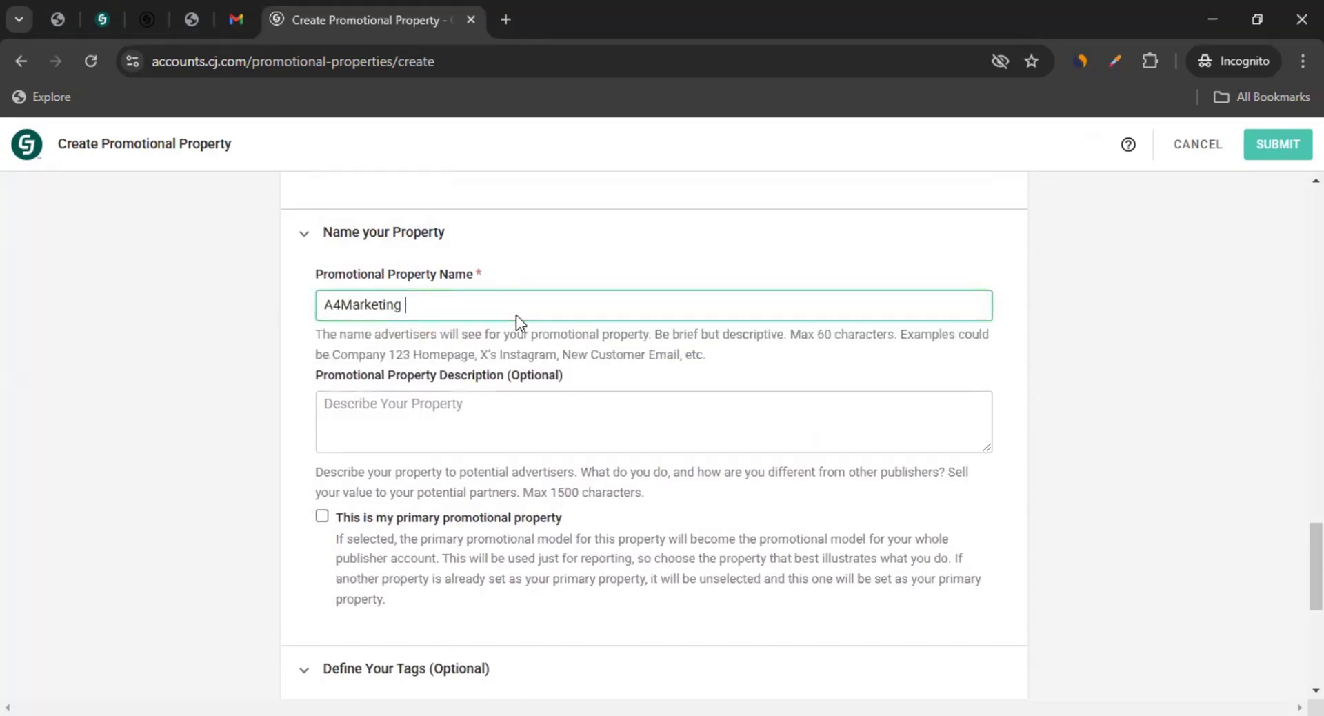
text(YT Test)
Look over the optional description, the primary property setting and the public tags section.
click(468, 414)
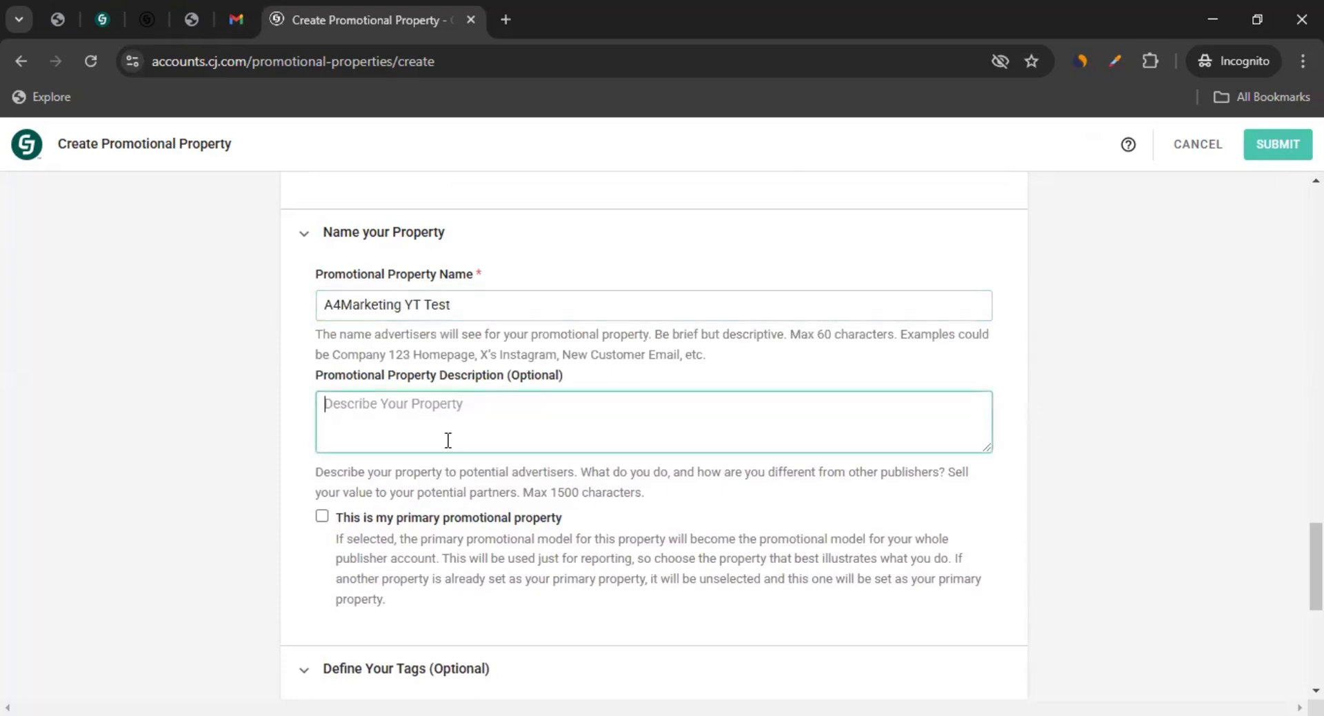
scroll(270, 462, down, 3)
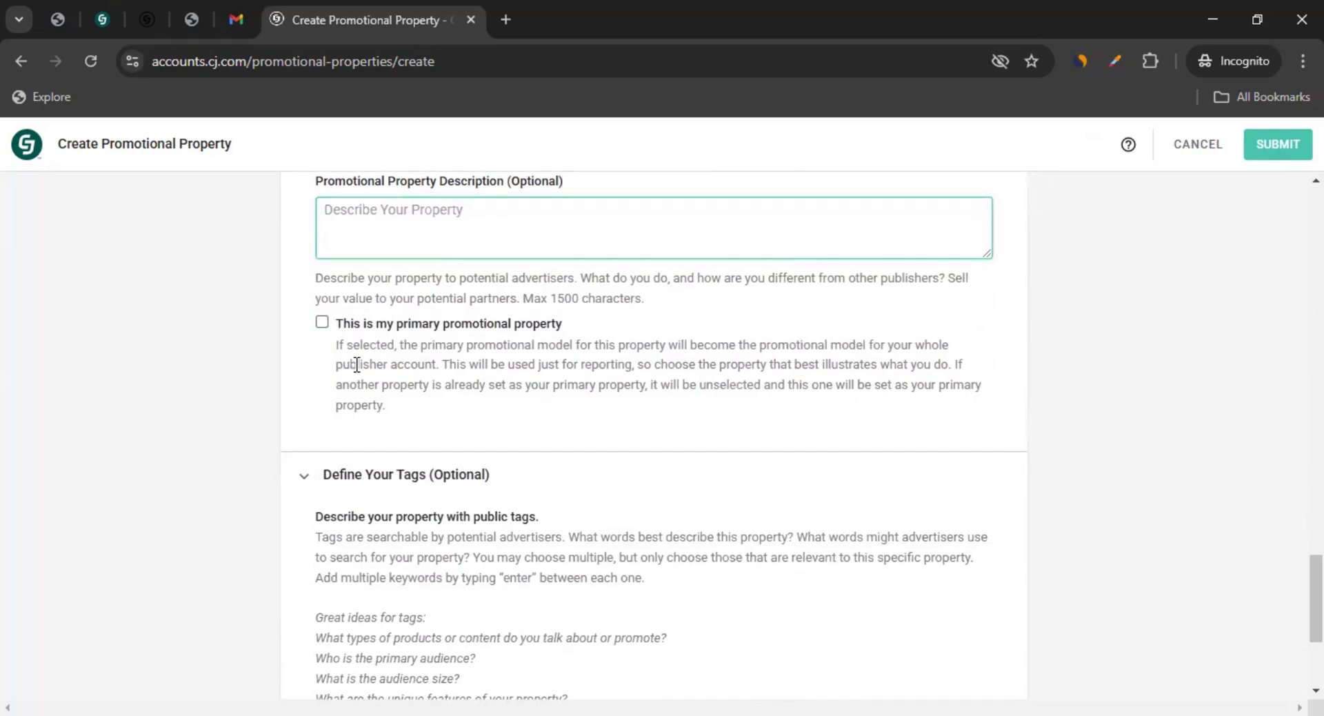
scroll(345, 379, down, 3)
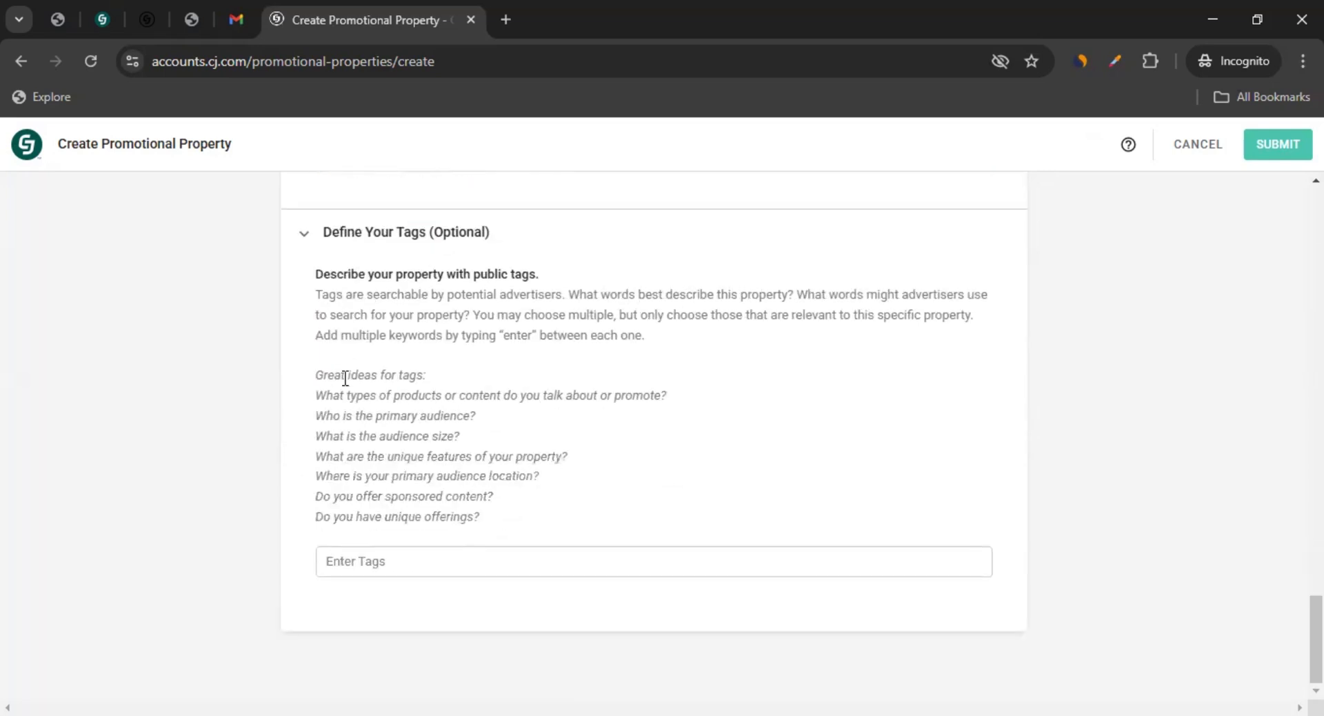
click(406, 557)
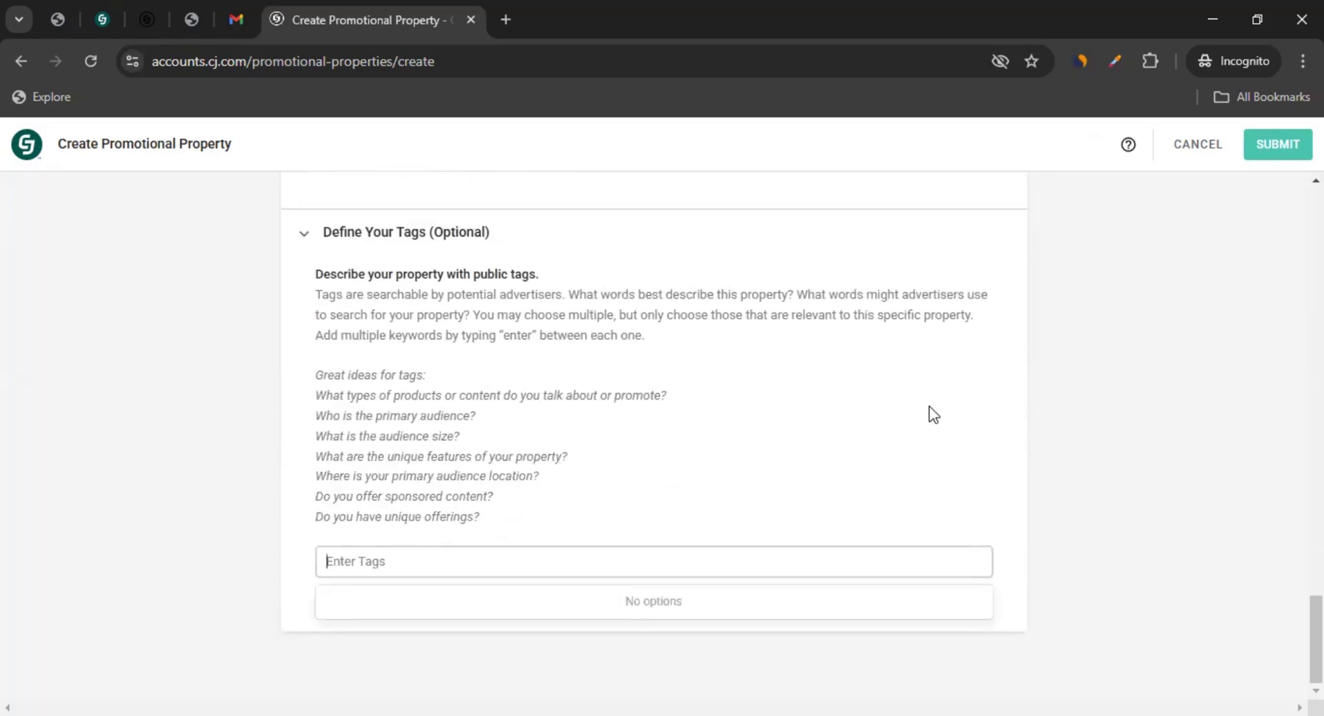
Try to submit the social promotional property, then read and dismiss the validation notice.
scroll(1196, 340, up, 10)
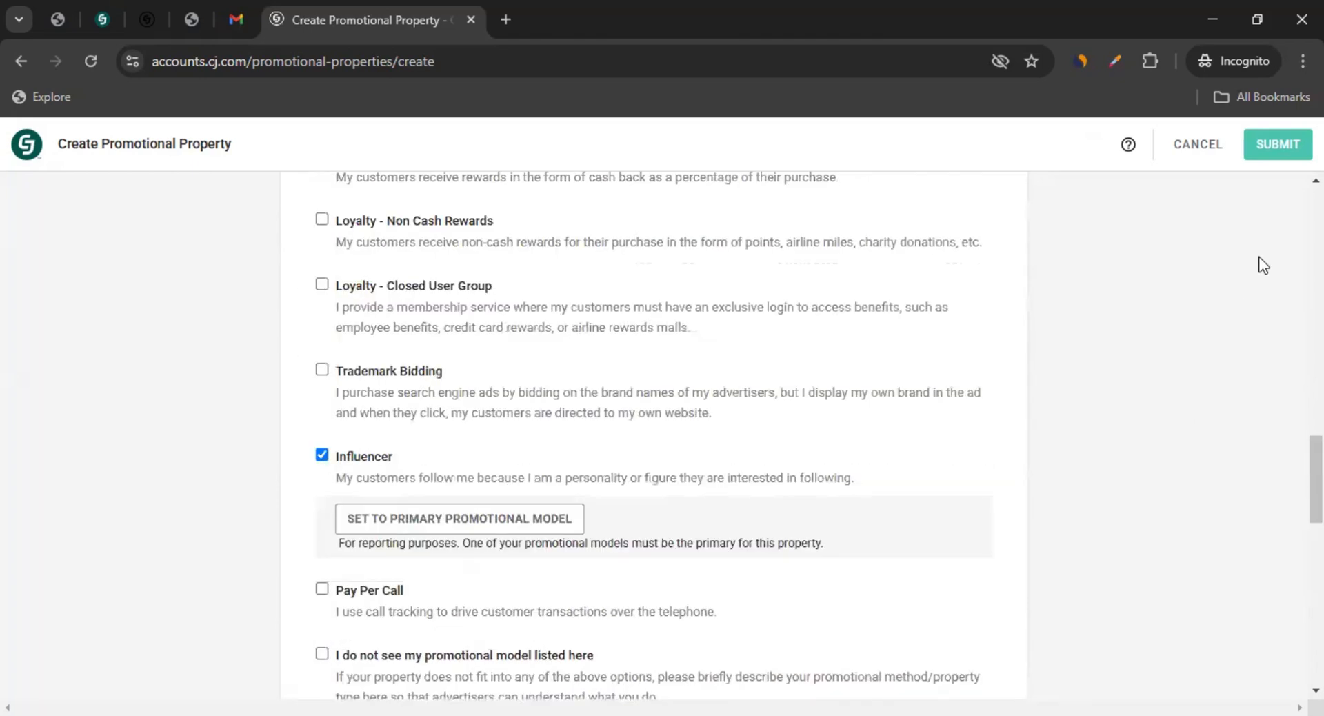
scroll(1263, 266, up, 10)
click(1278, 144)
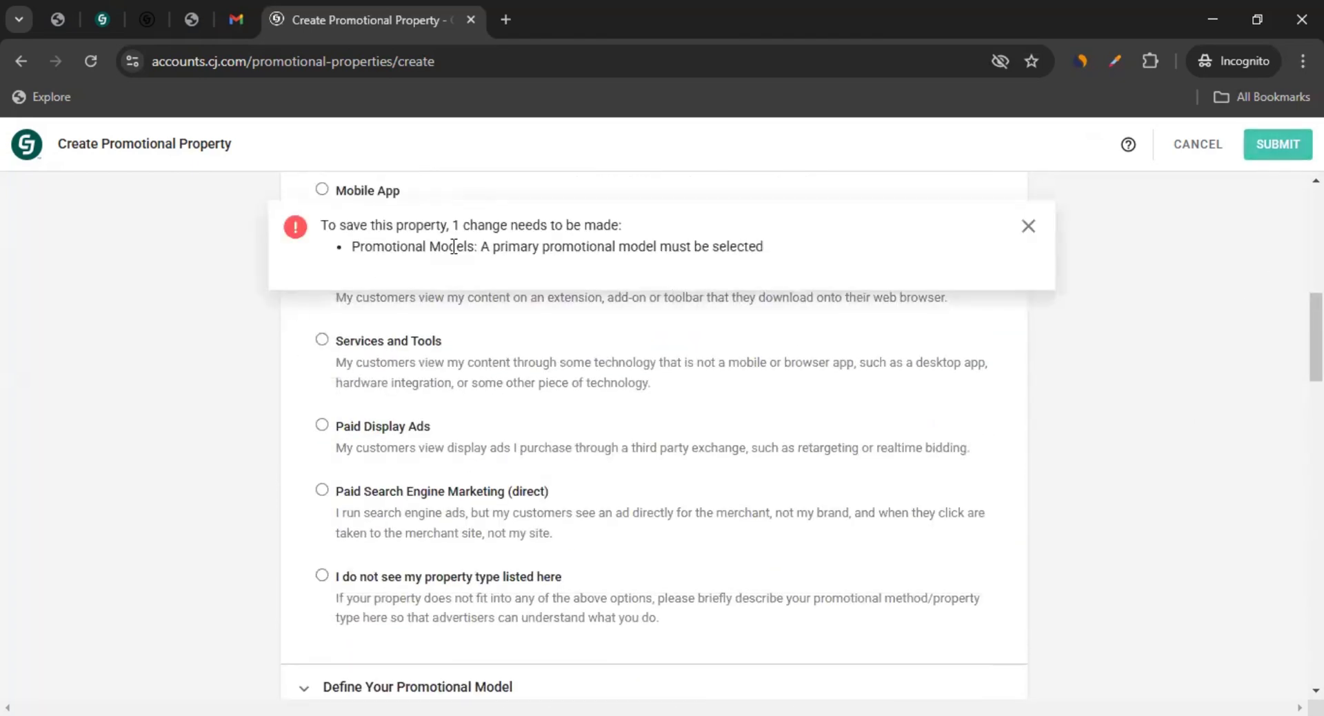
drag(400, 247, 756, 248)
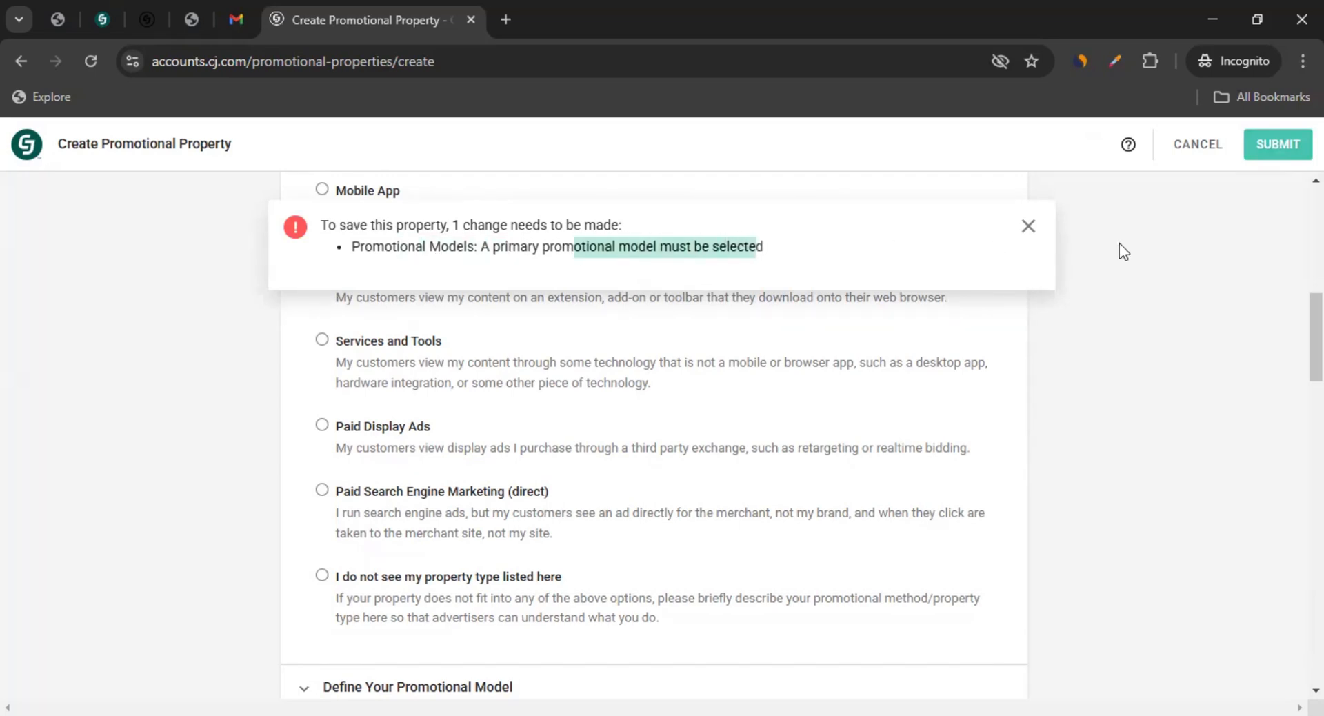
click(1028, 227)
Set Influencer as the primary promotional model and submit the social promotional property.
scroll(228, 525, down, 5)
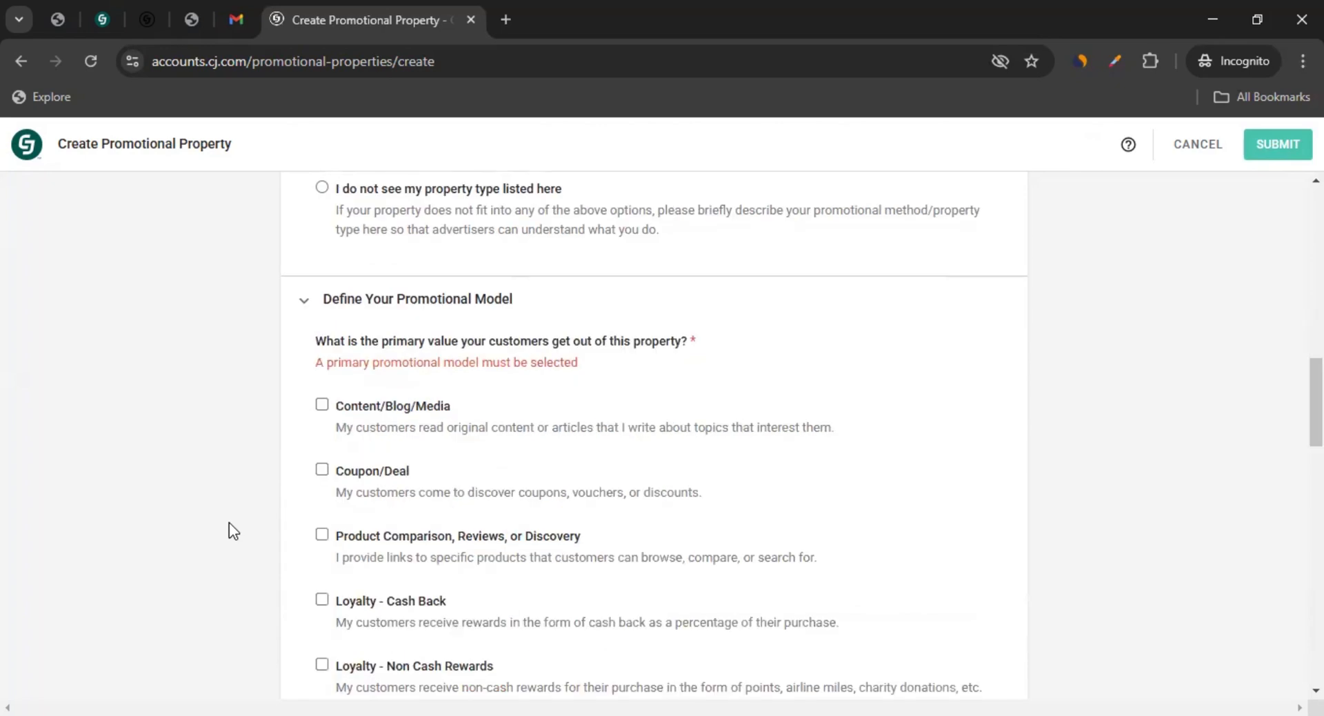
scroll(229, 523, down, 5)
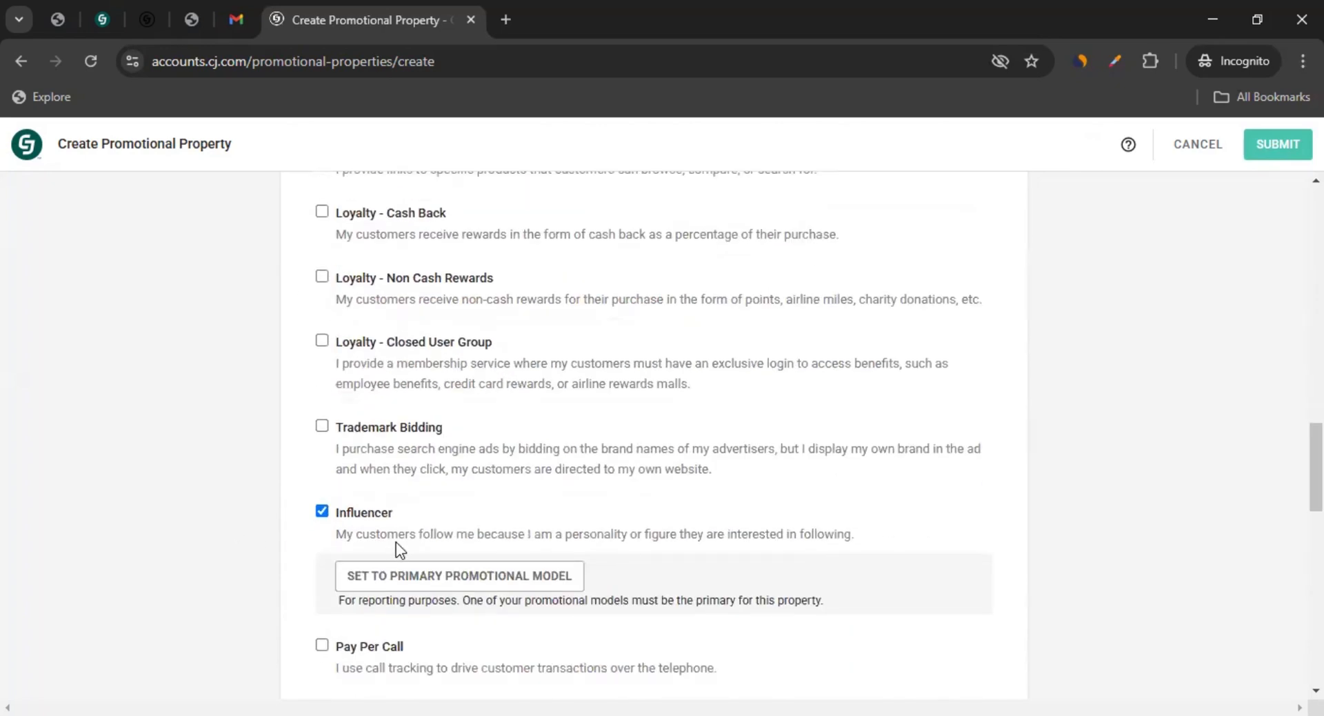
click(375, 576)
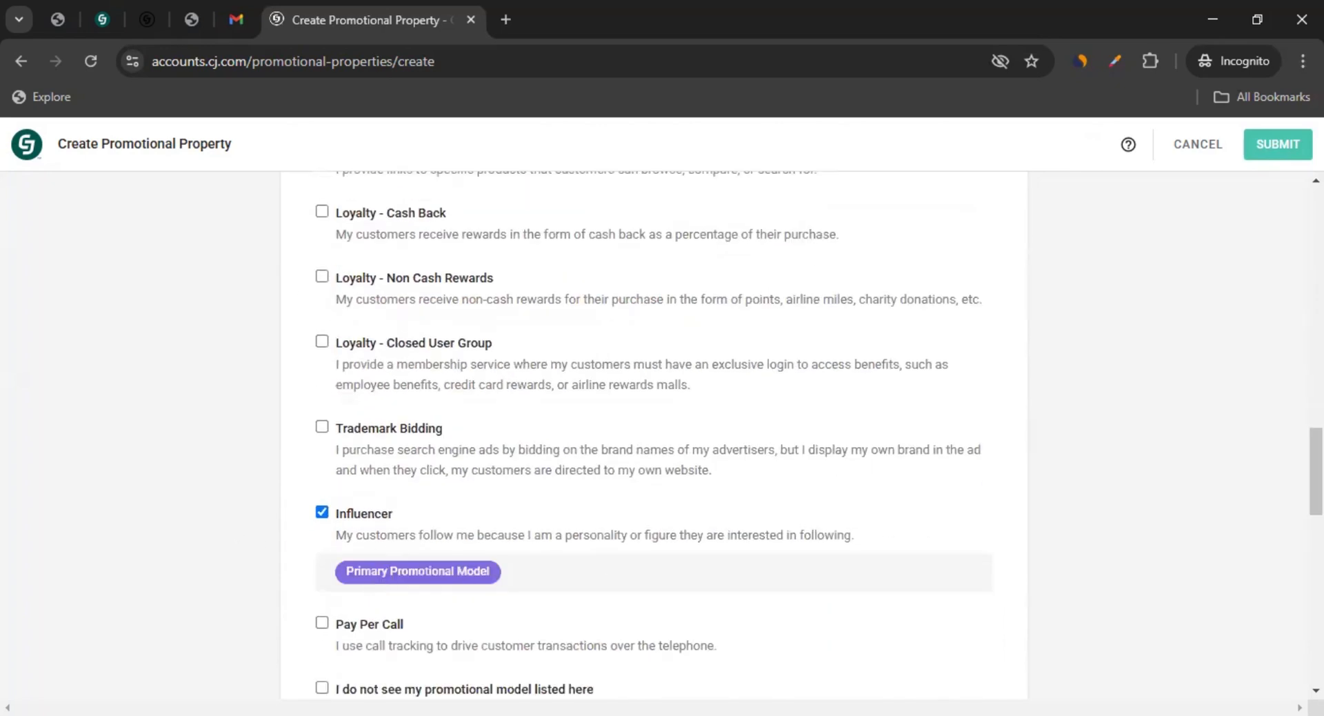
click(1278, 146)
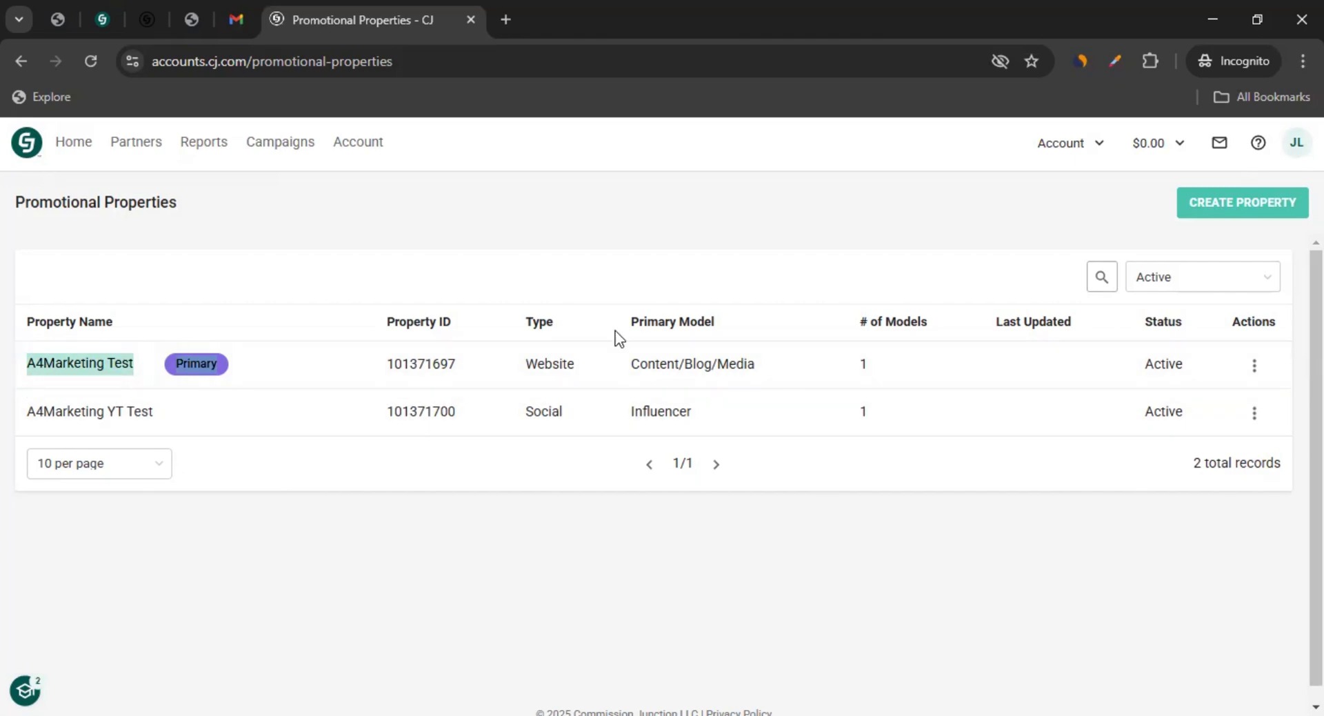
Check which actions are available for the website property and the YouTube property in the list.
click(1256, 372)
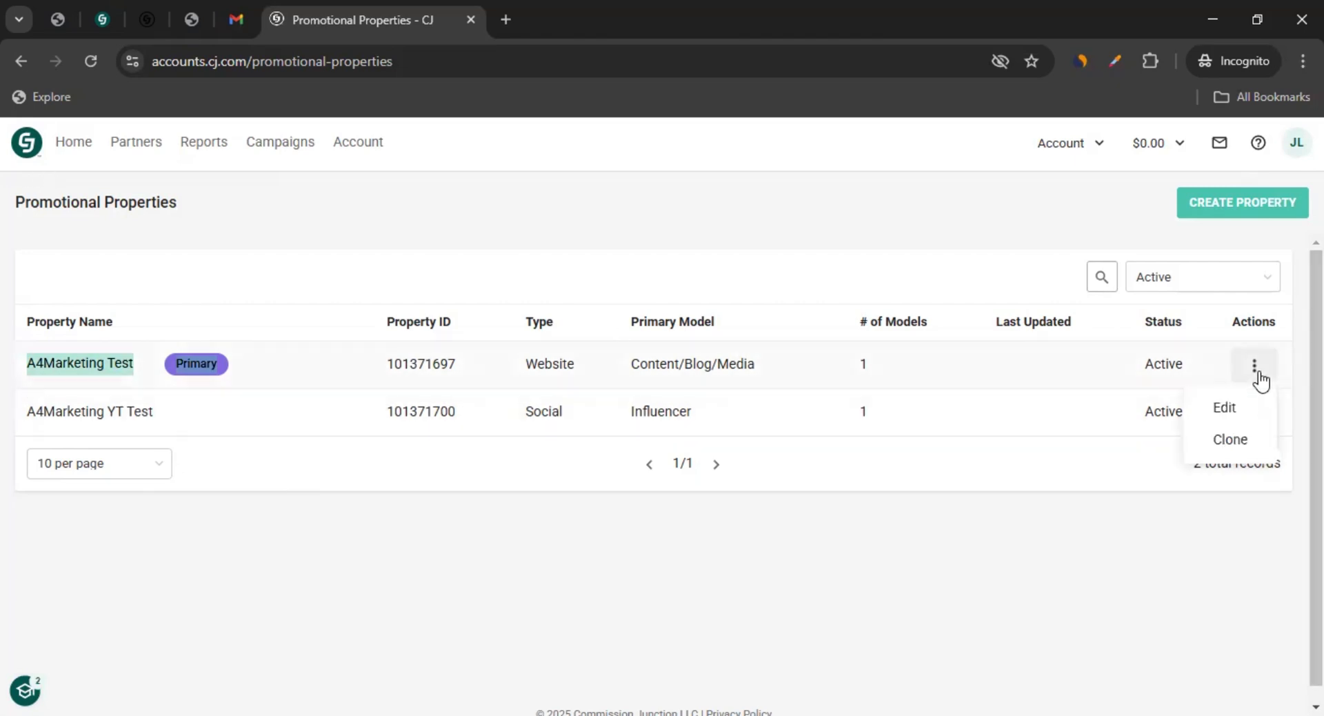
click(1189, 554)
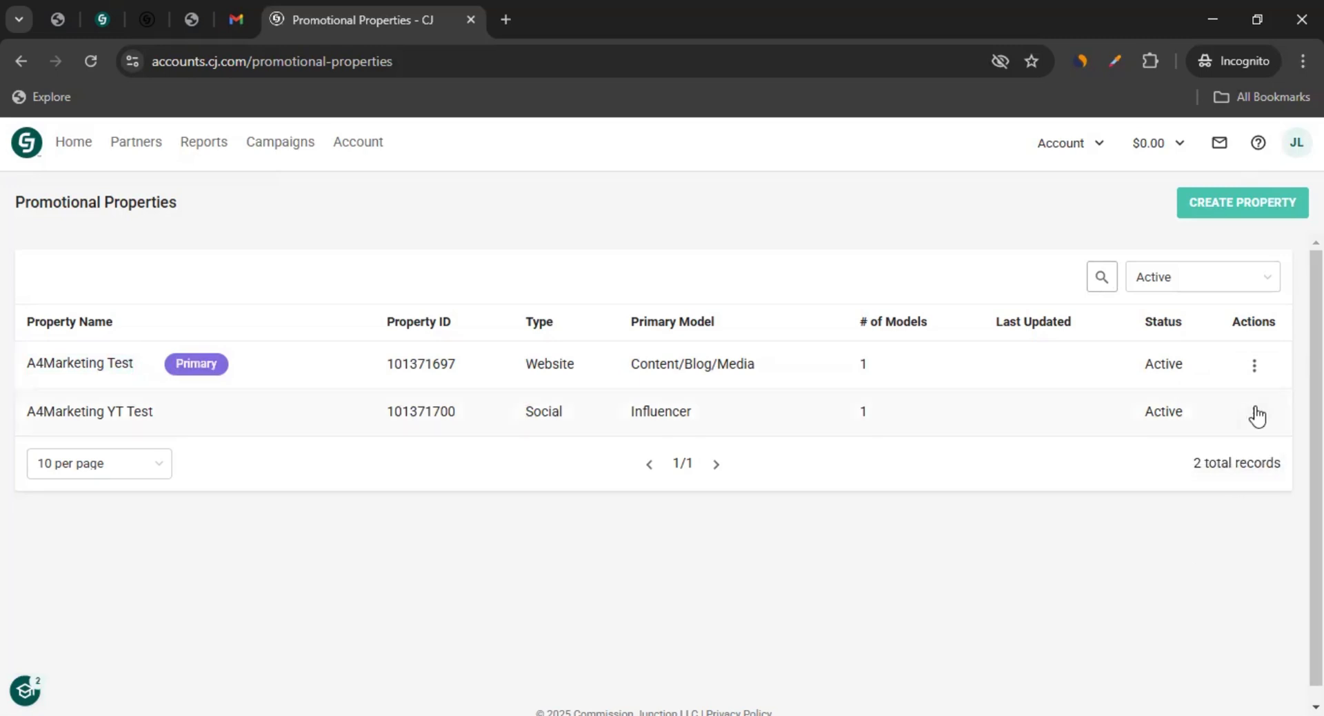
click(1254, 413)
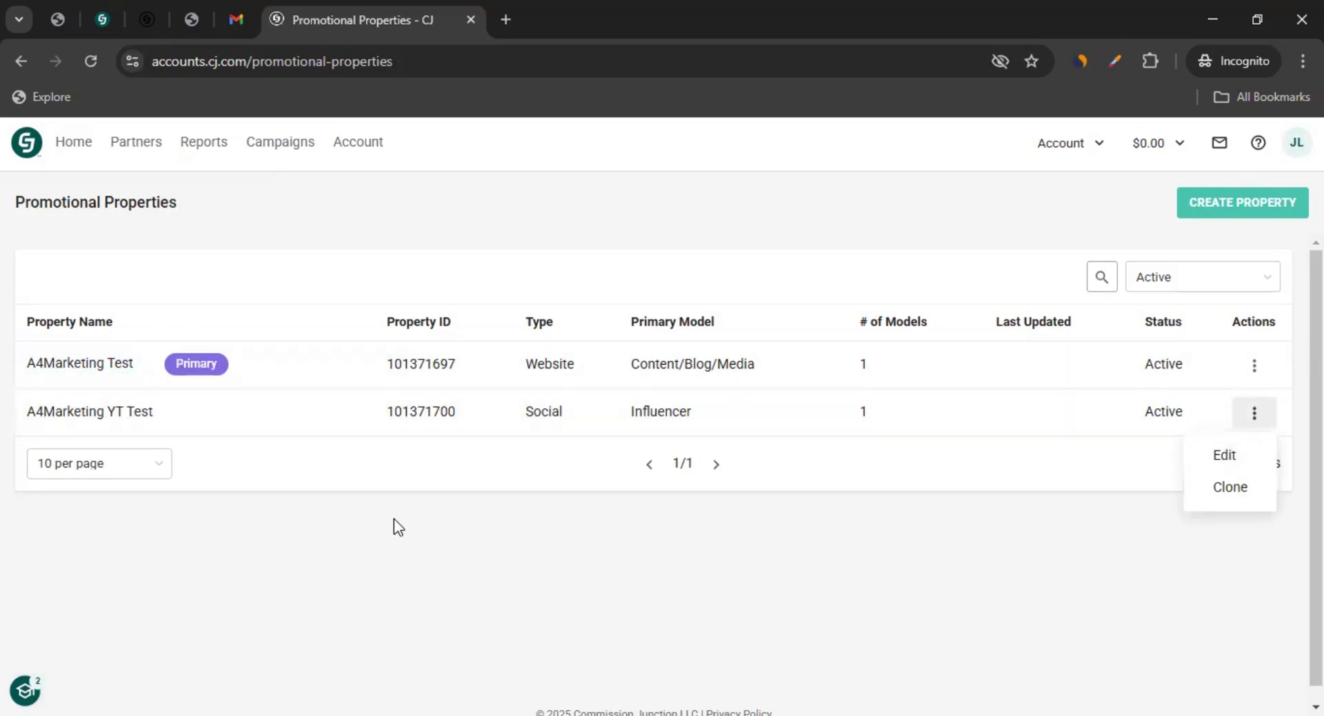
click(277, 574)
Return to the onboarding checklist and review the progress and the completed tasks.
click(76, 149)
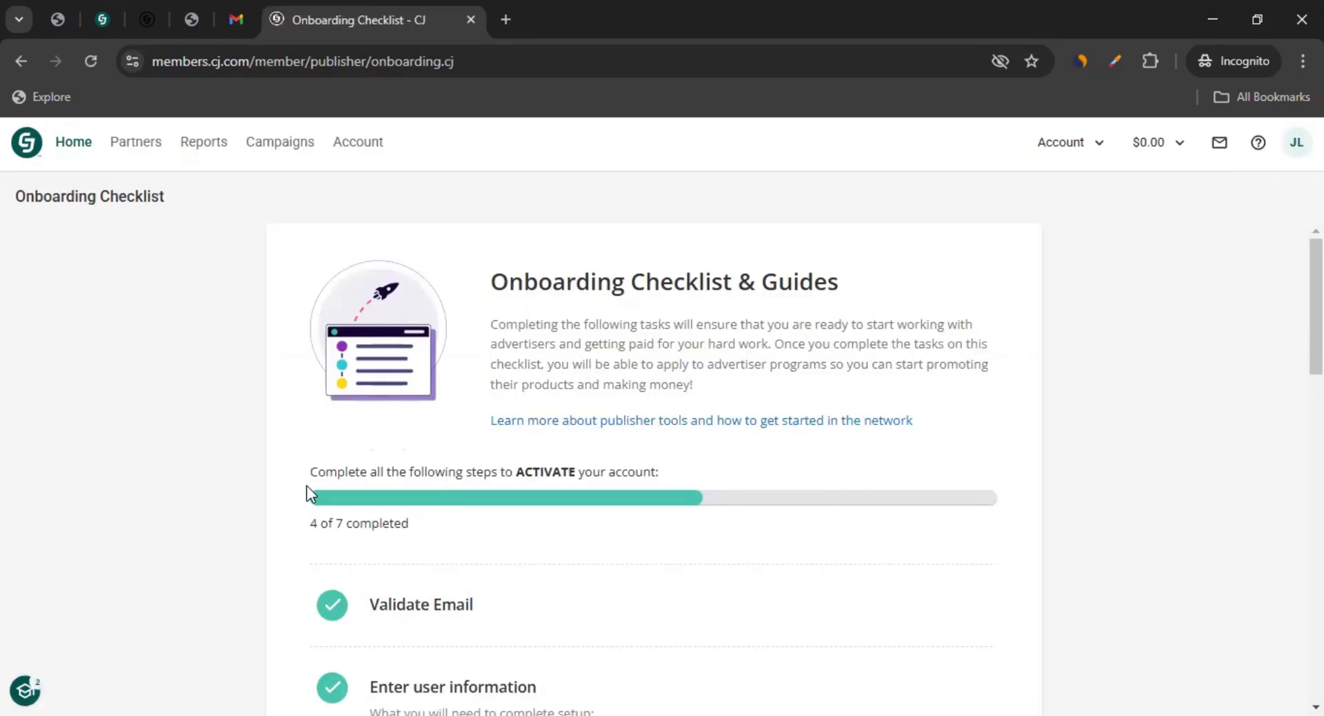
scroll(310, 486, down, 3)
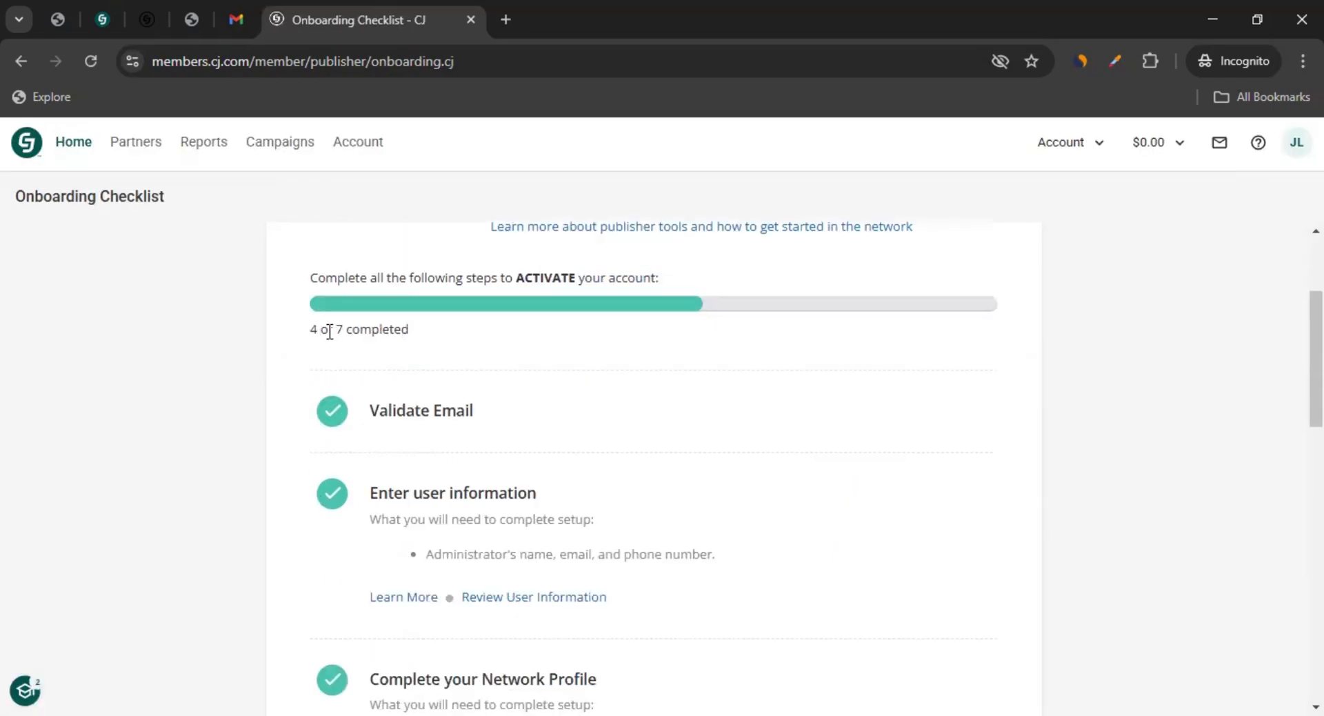
scroll(326, 353, down, 6)
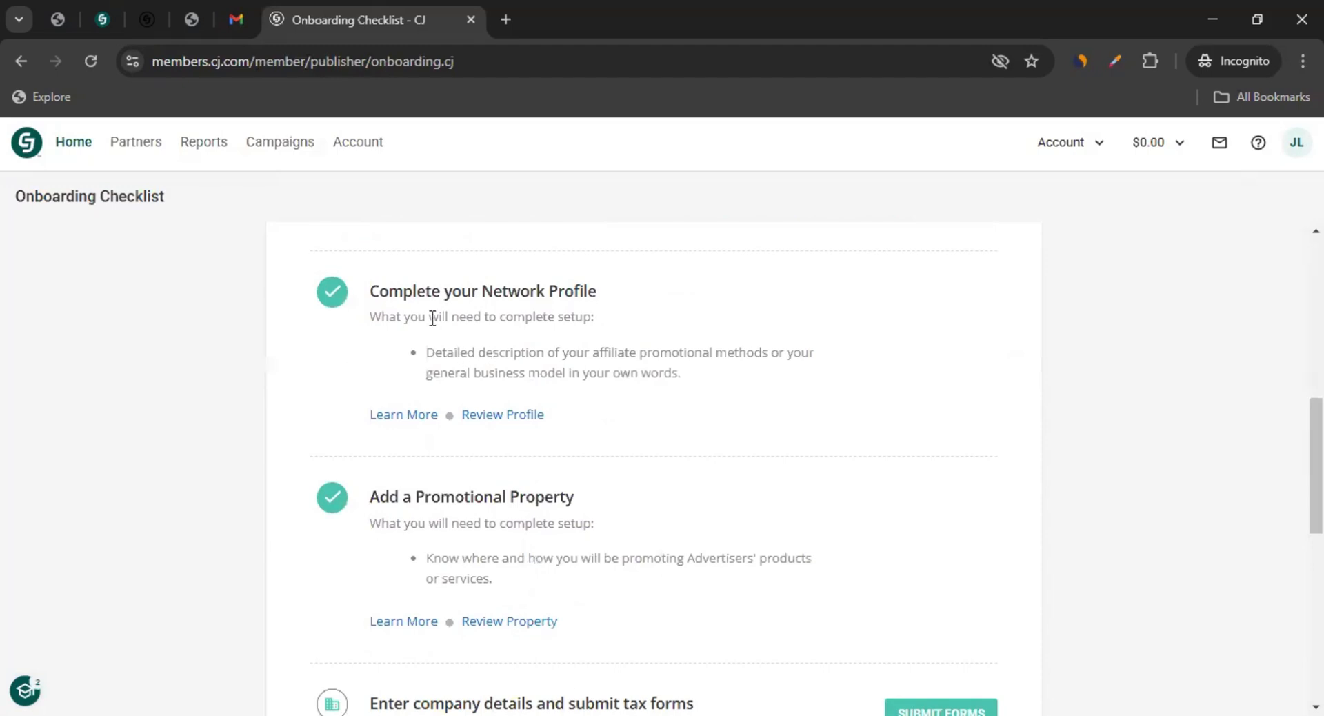
drag(410, 297, 581, 294)
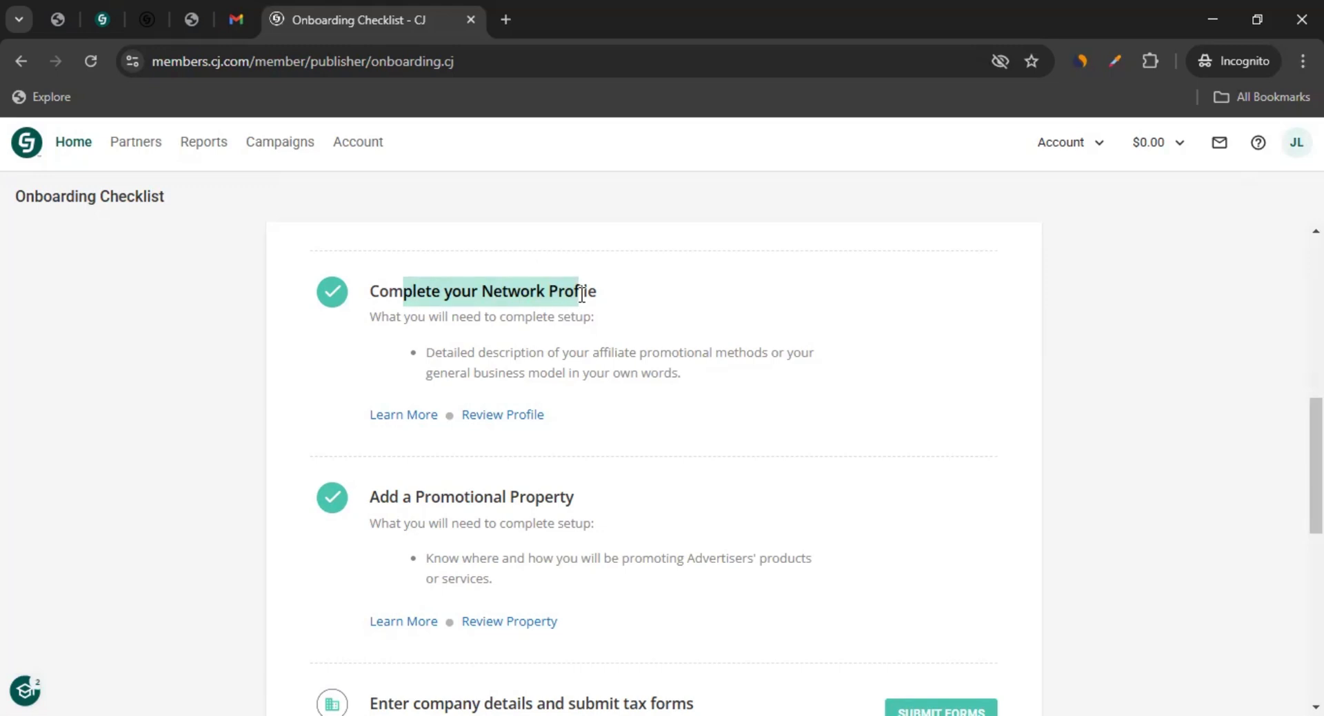
Open the onboarding task for company details and tax forms, and dismiss its instructions.
drag(398, 497, 610, 505)
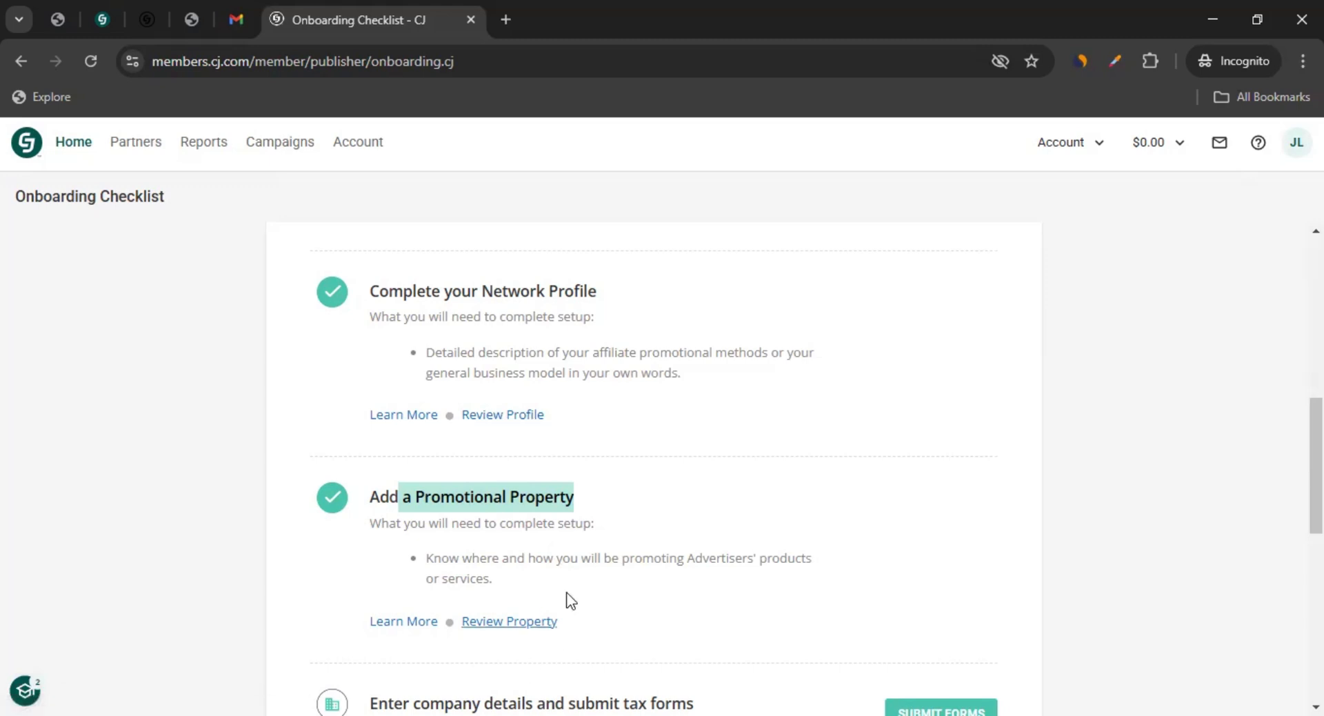
scroll(216, 499, down, 5)
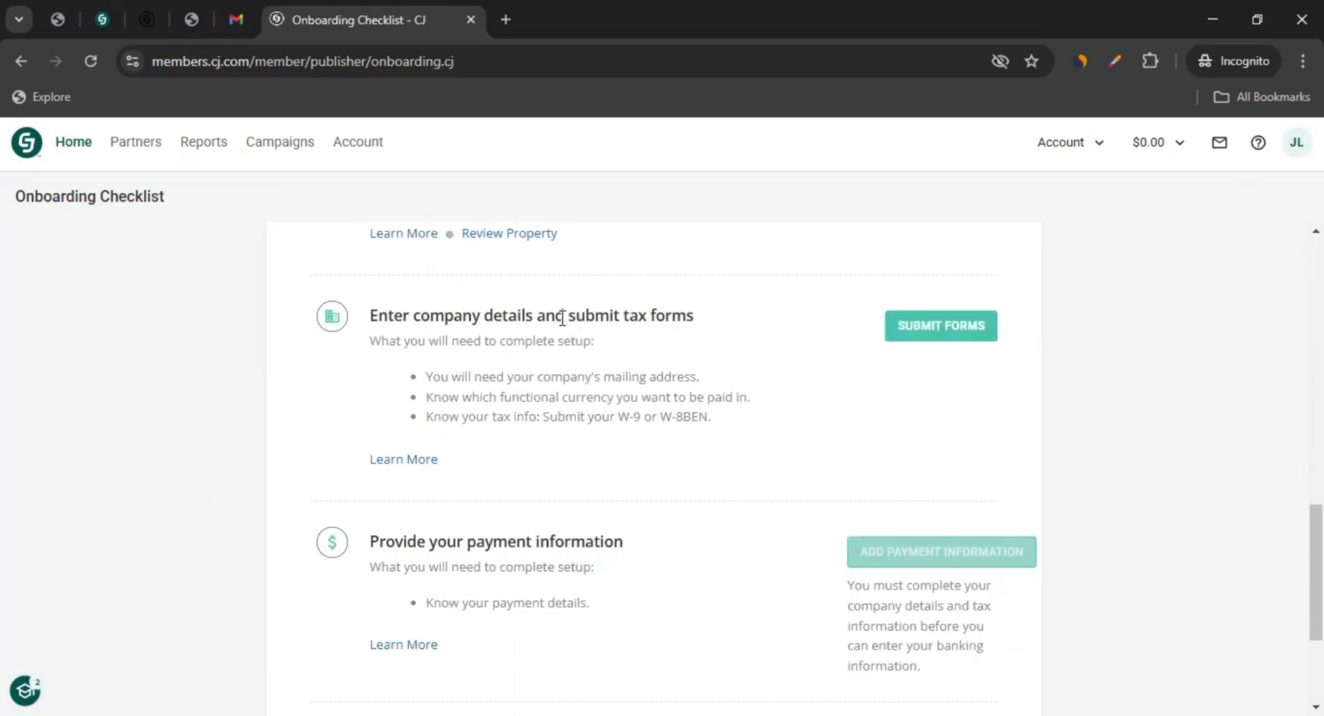
click(935, 332)
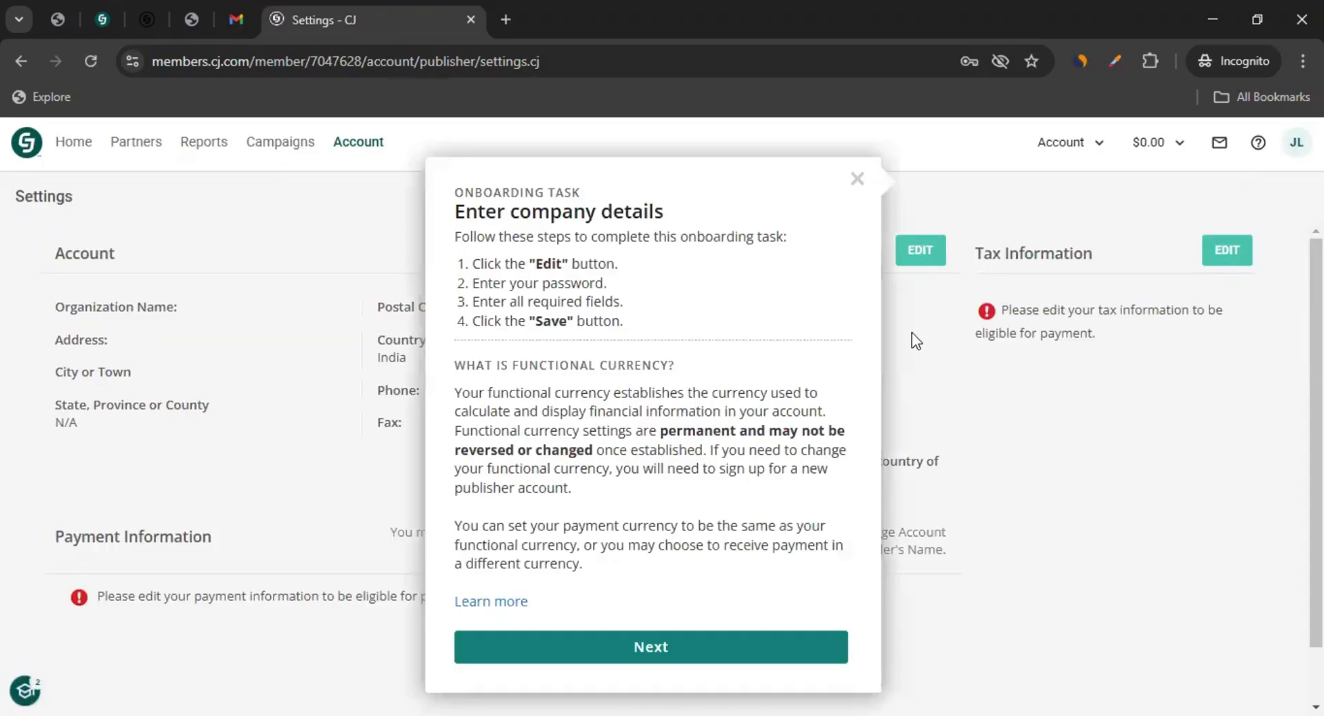
click(860, 178)
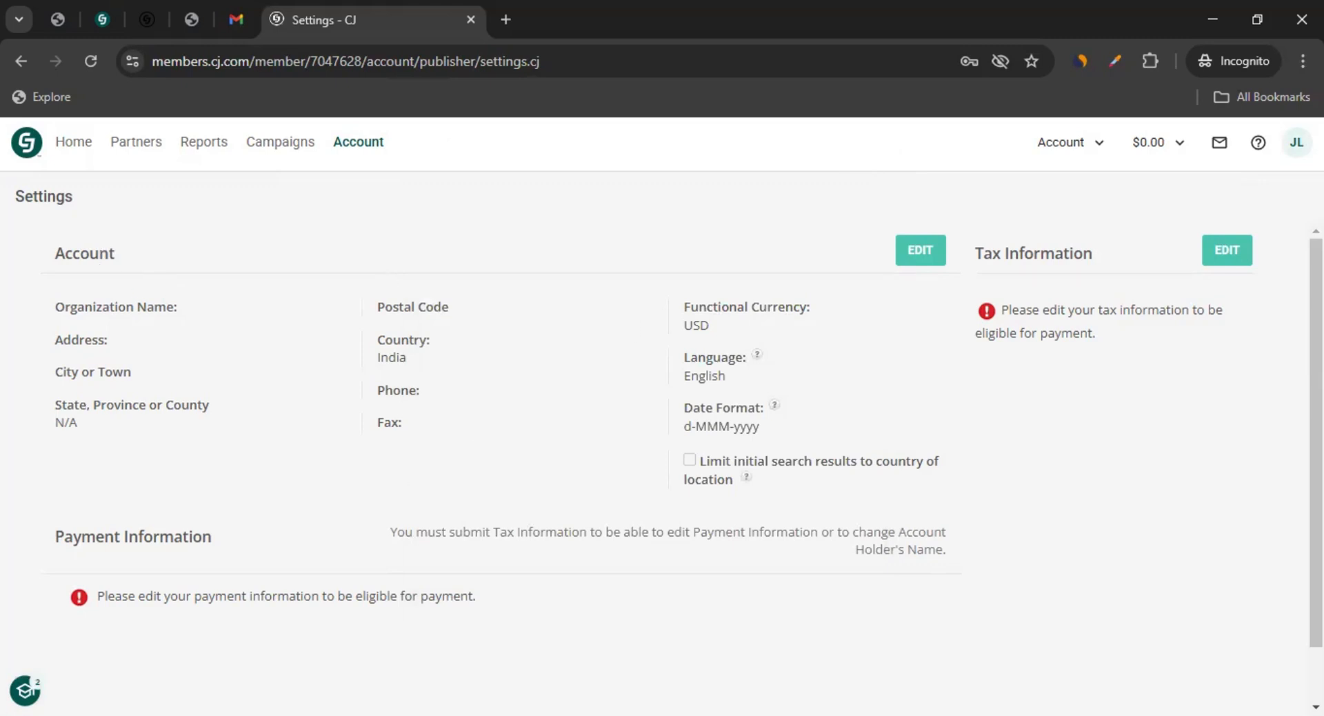
Unlock the Account section of the settings for editing by confirming the account password.
drag(995, 259, 1139, 257)
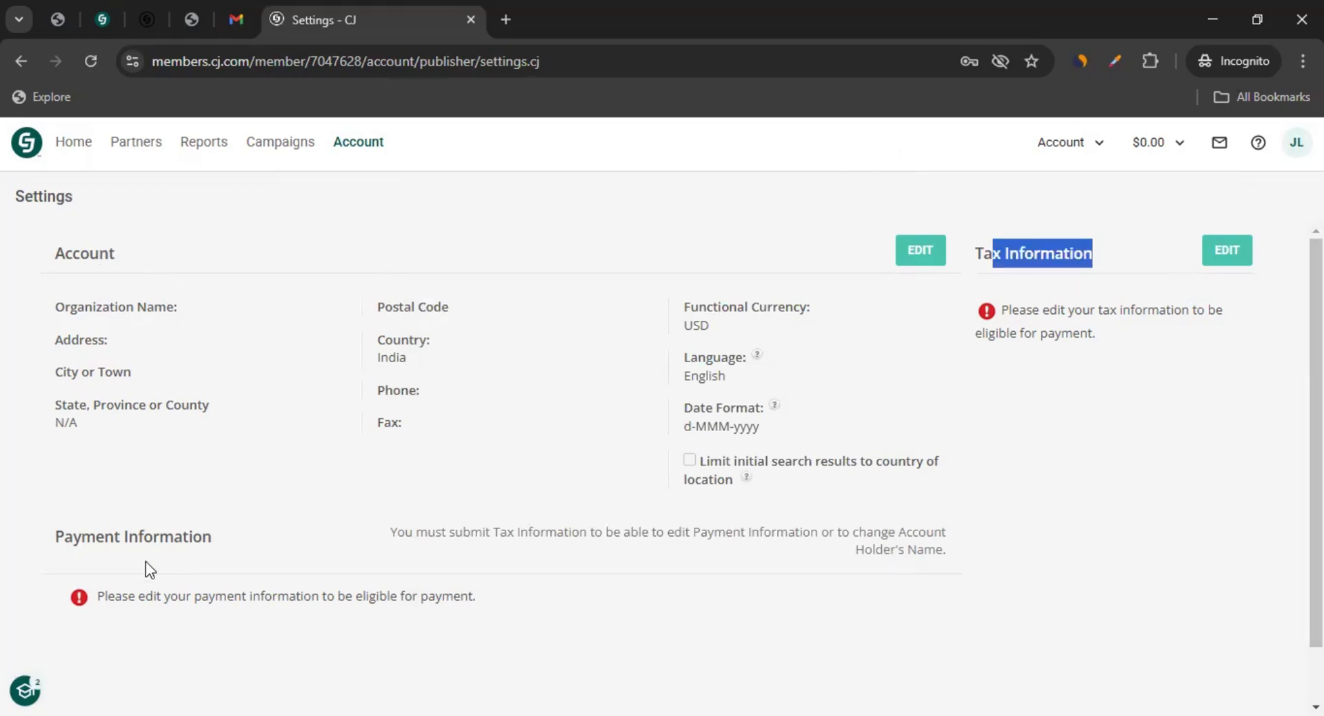
drag(65, 541, 210, 549)
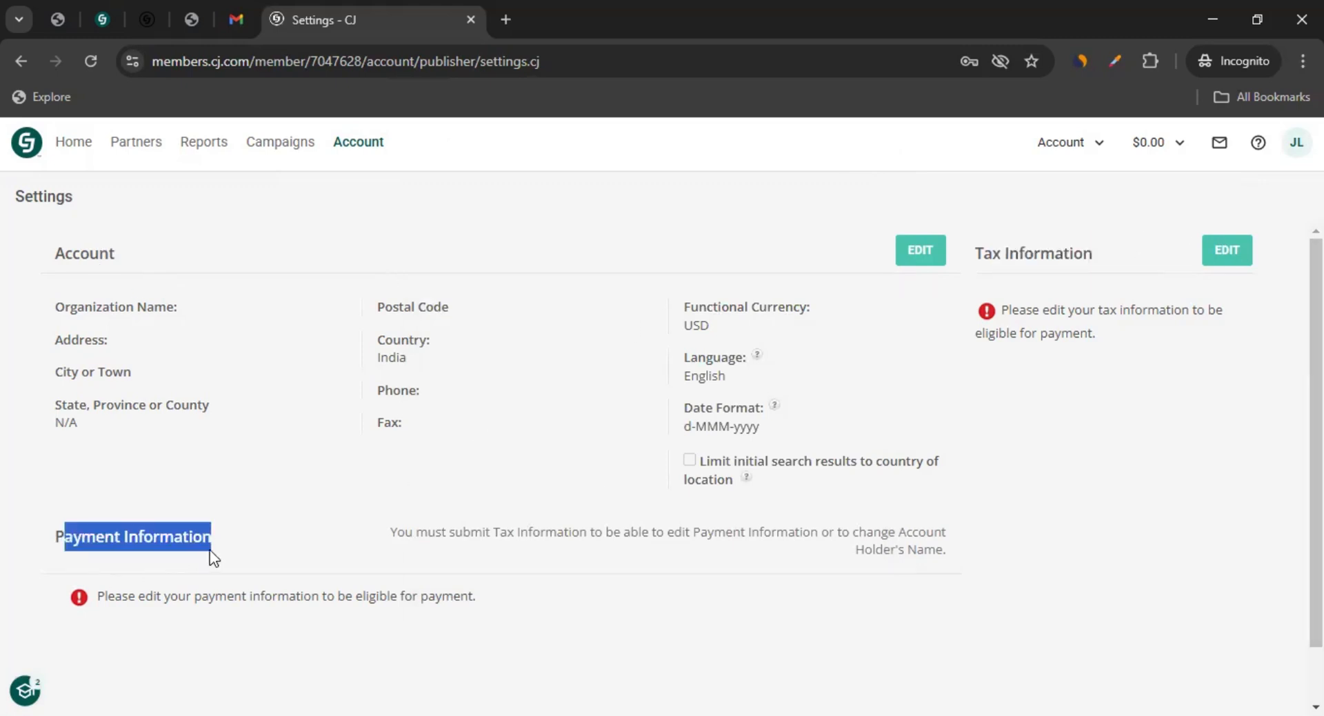
click(257, 537)
drag(77, 256, 114, 255)
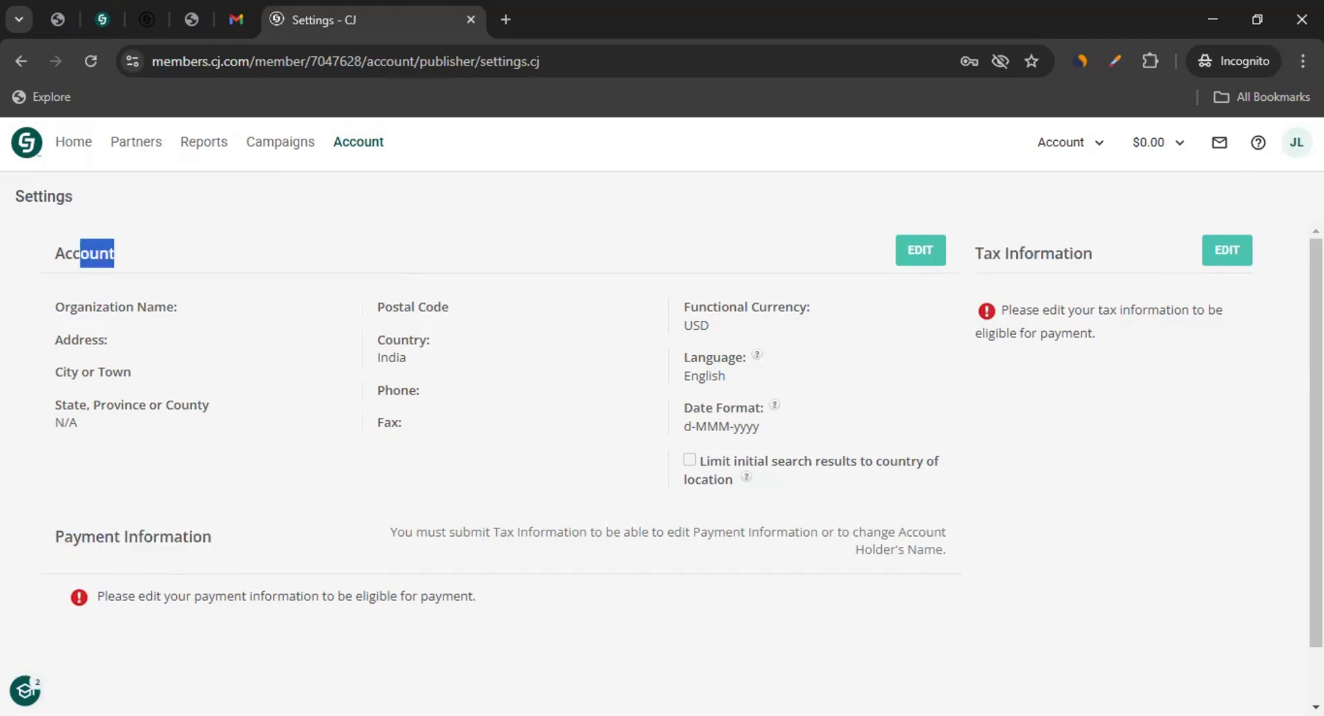
drag(1019, 256, 1082, 255)
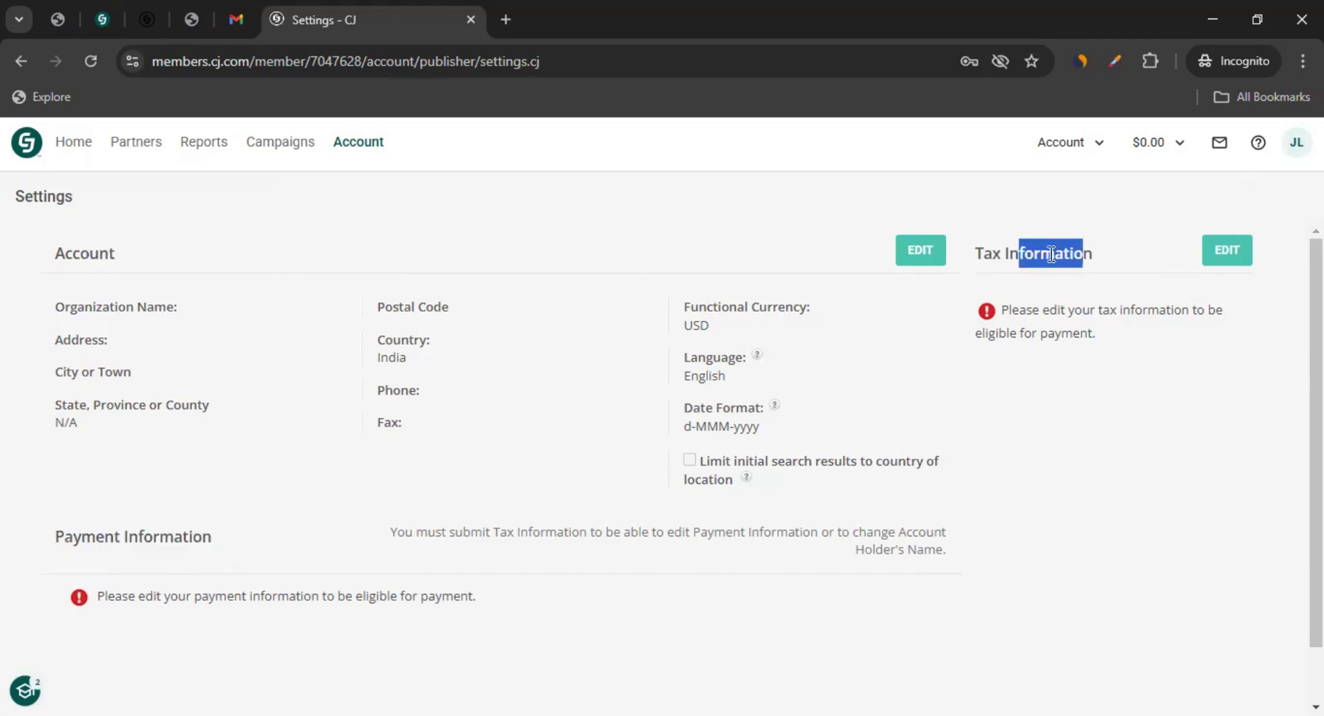
click(924, 256)
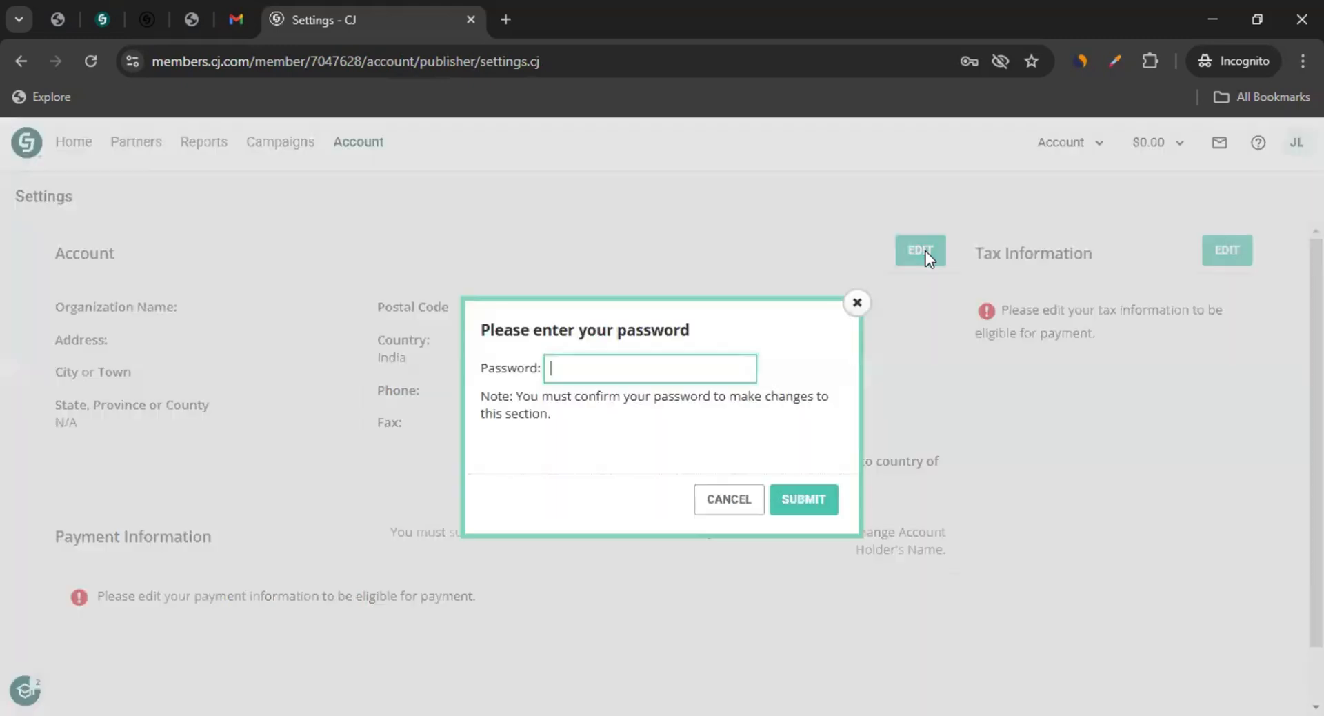
click(597, 364)
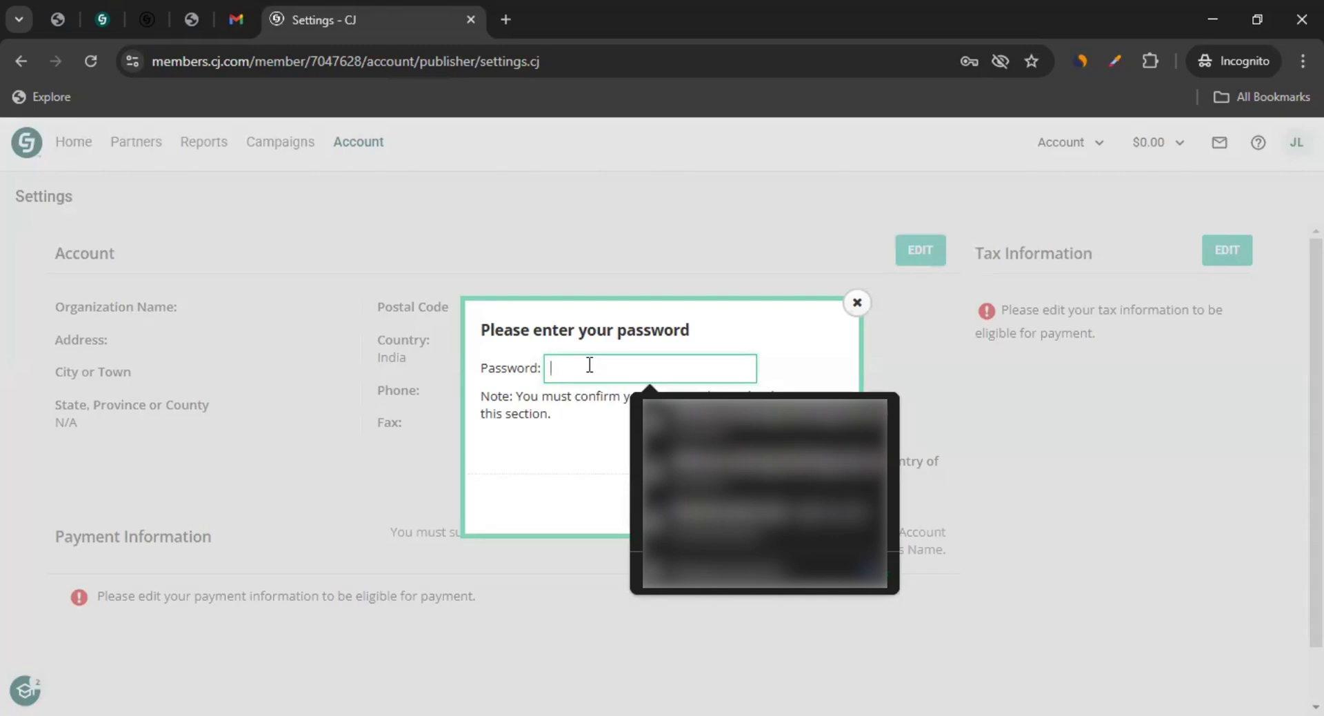
key(alt+Tab)
click(591, 375)
key(ctrl+v)
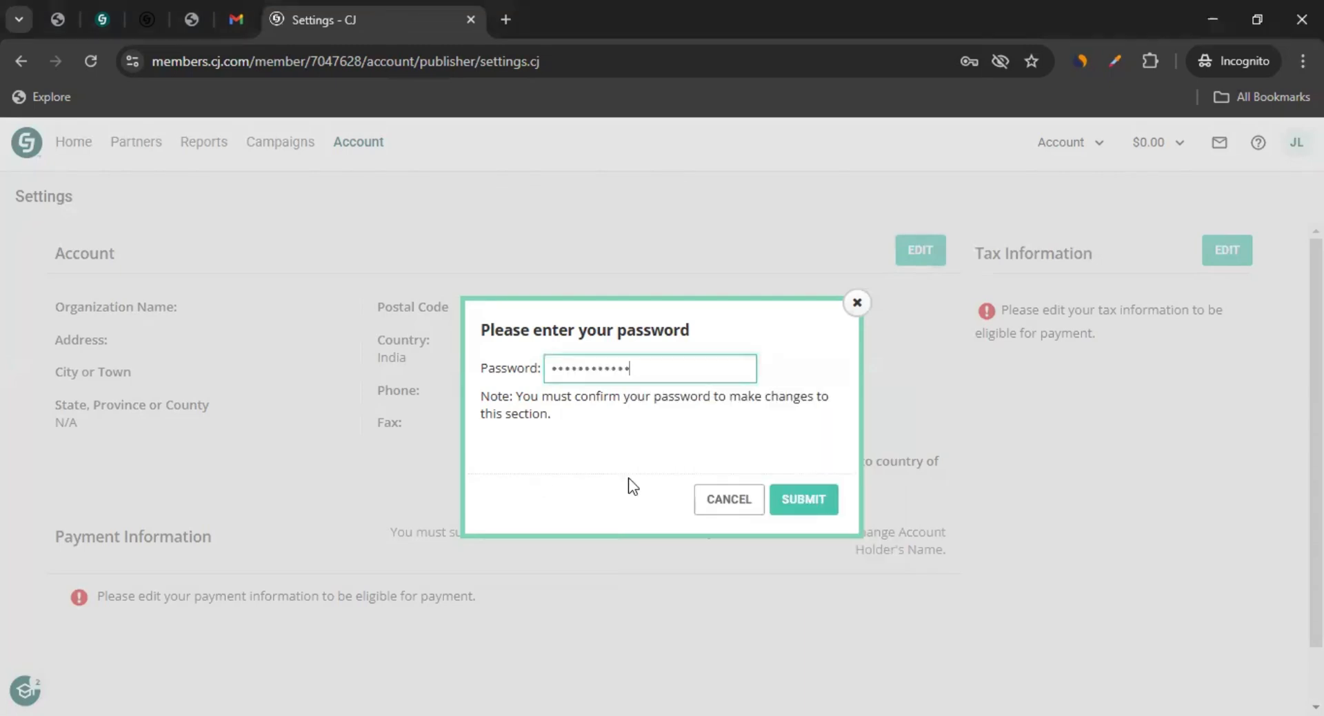
click(802, 498)
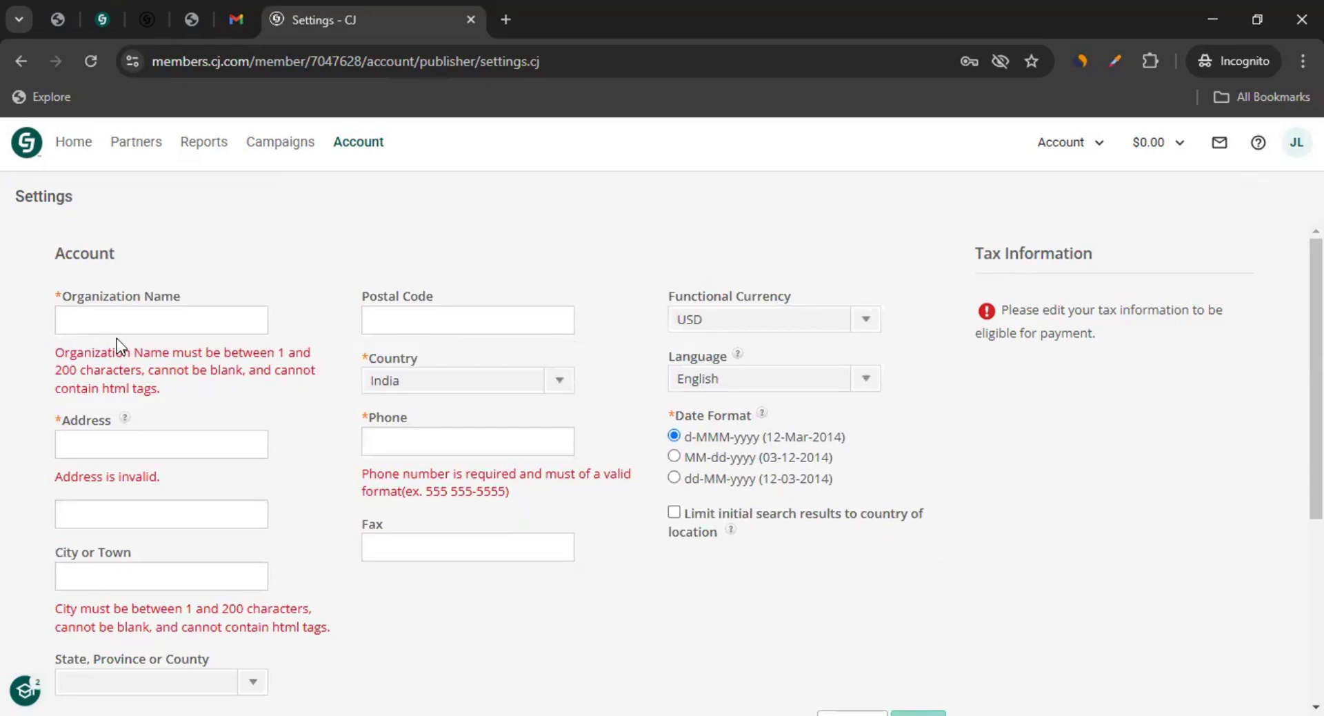
Enter the organization name and both street address lines in the account details.
scroll(130, 348, down, 3)
scroll(140, 331, up, 3)
click(136, 315)
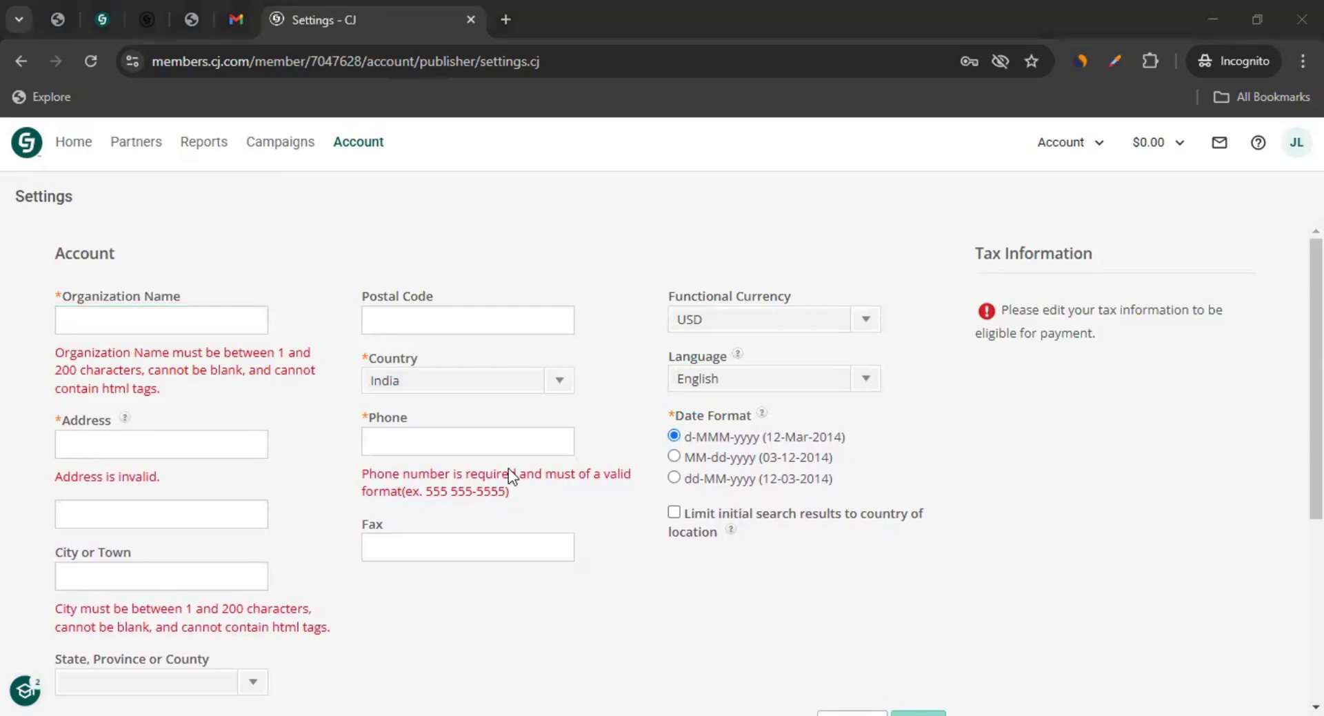
click(138, 320)
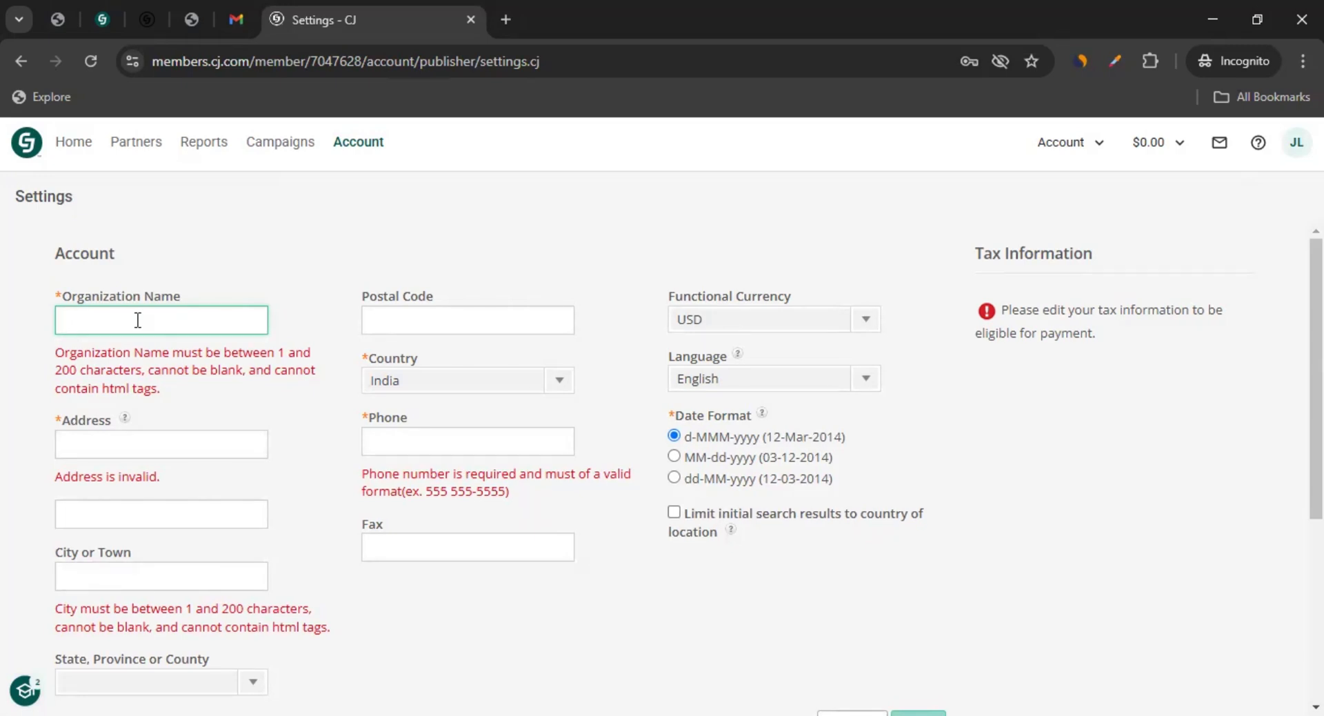
text(John LNU)
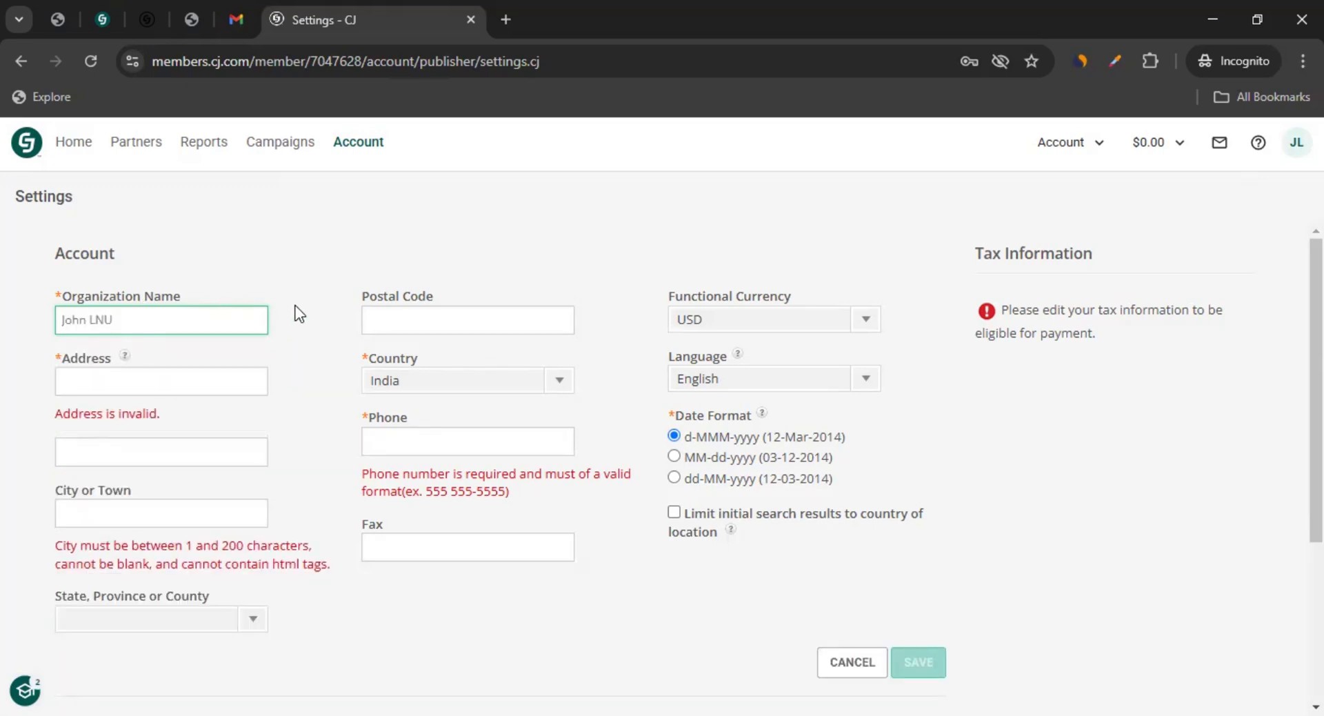
click(166, 383)
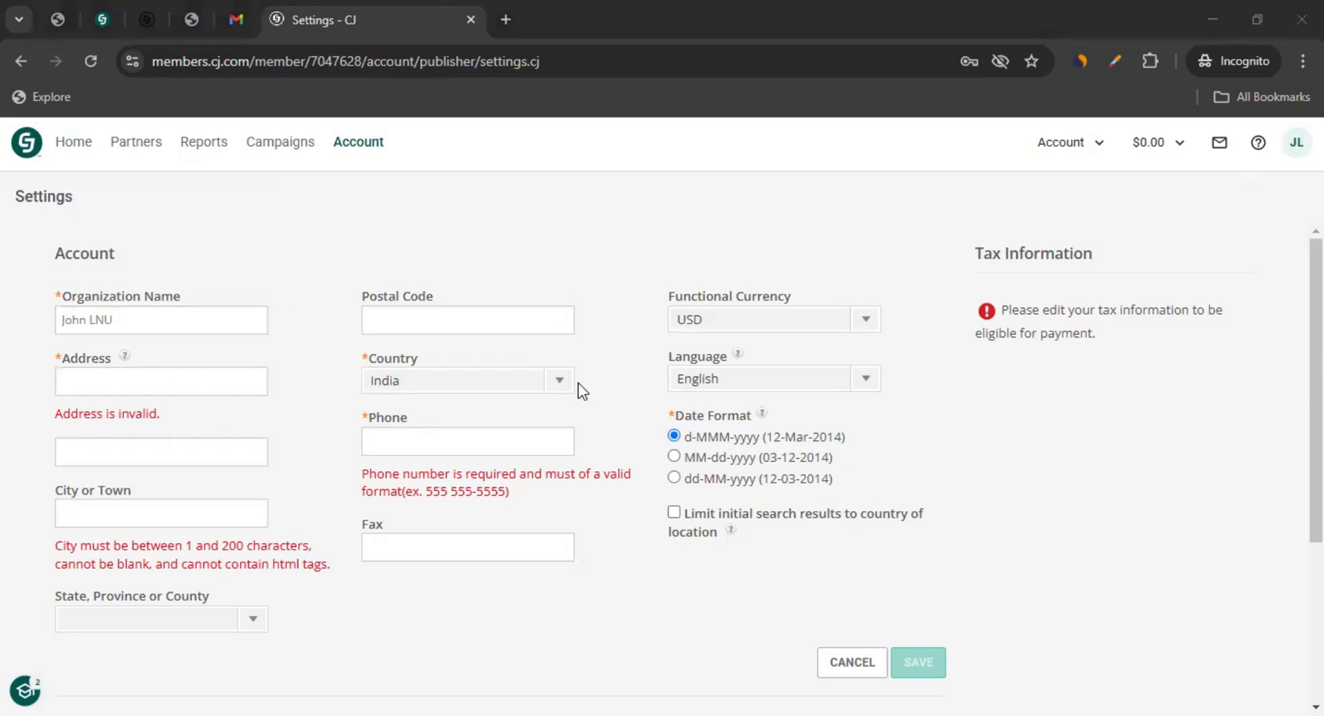
click(76, 381)
text(52, Unknown Apt,)
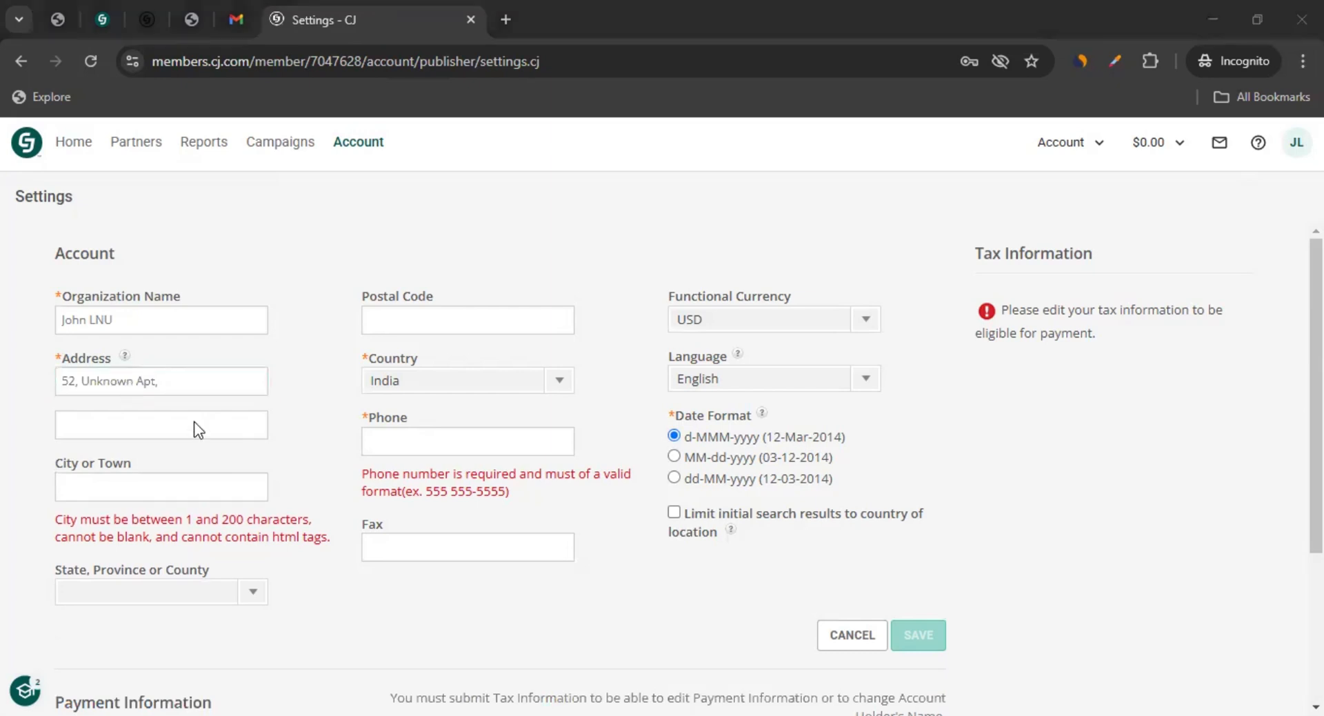
click(193, 424)
text(Andheri)
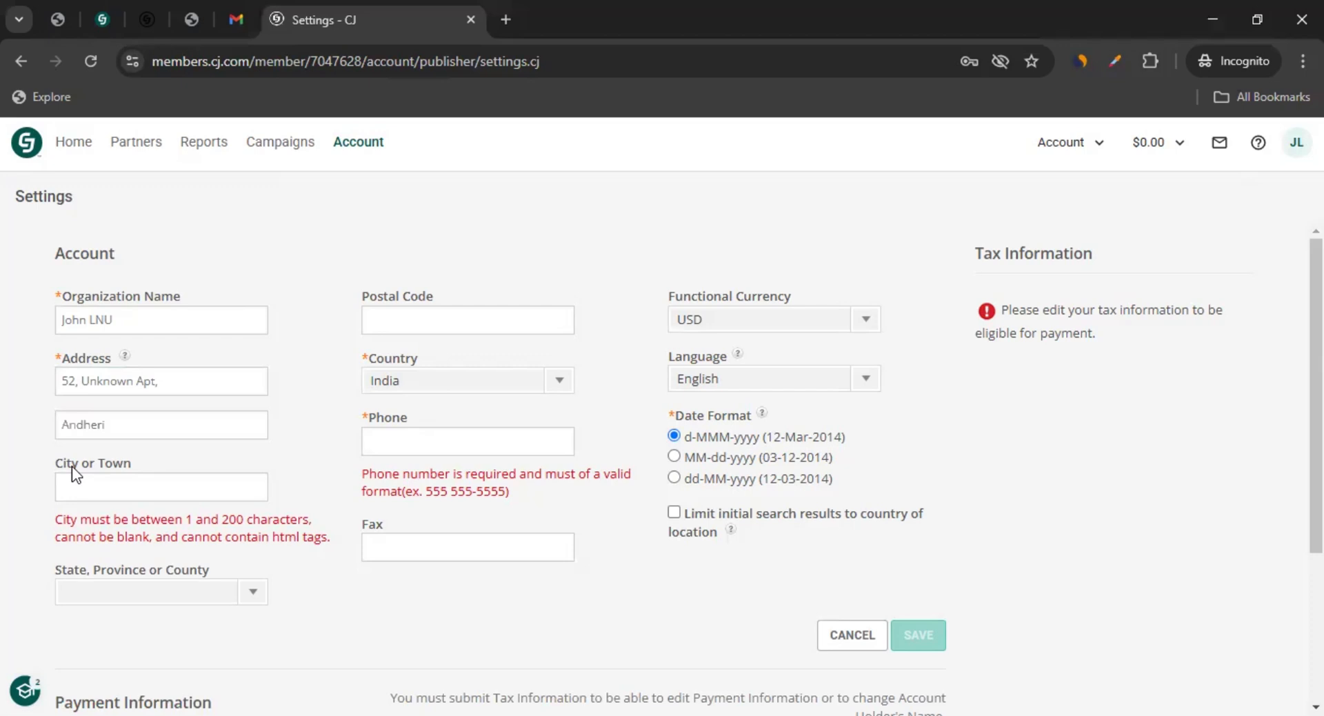
Enter the city and select the matching state for the organization's address.
click(105, 479)
text(Mumbai)
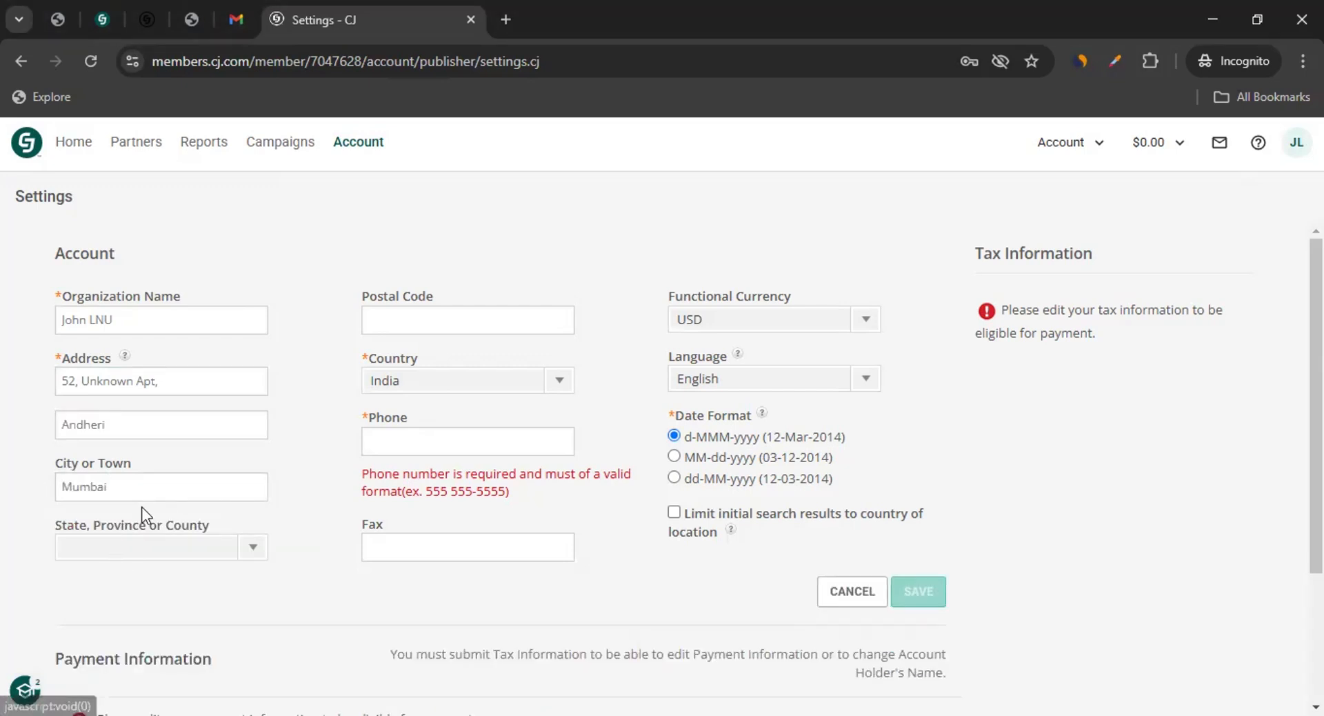
click(131, 553)
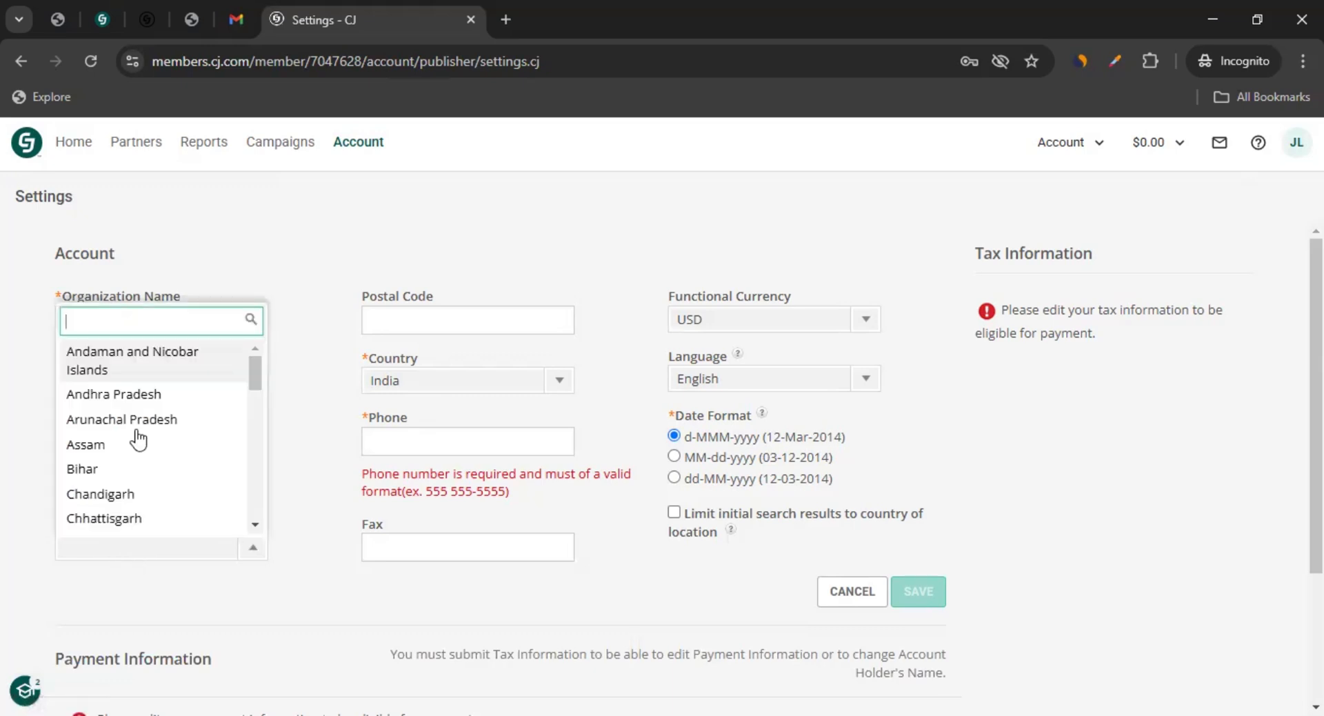
text(maha)
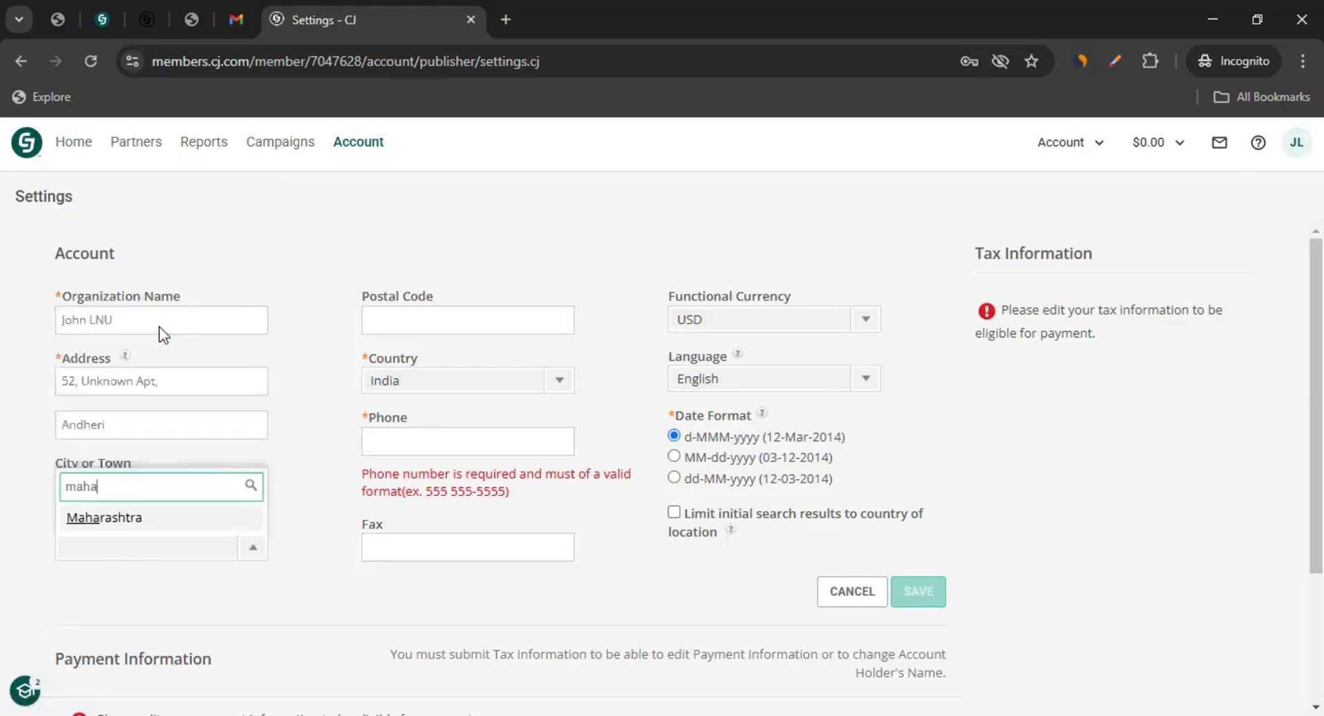
click(124, 517)
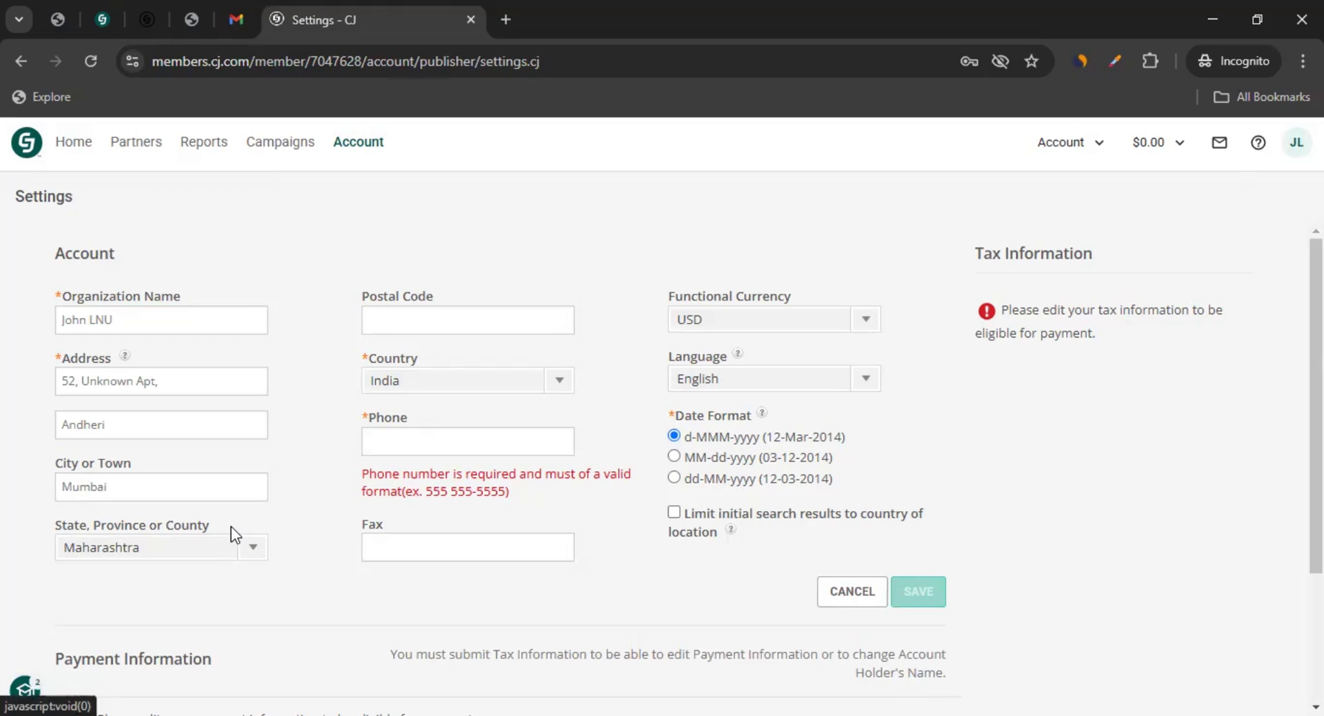
Enter the postal code, keep India as the country, and fill in the phone number.
click(388, 315)
text(400059)
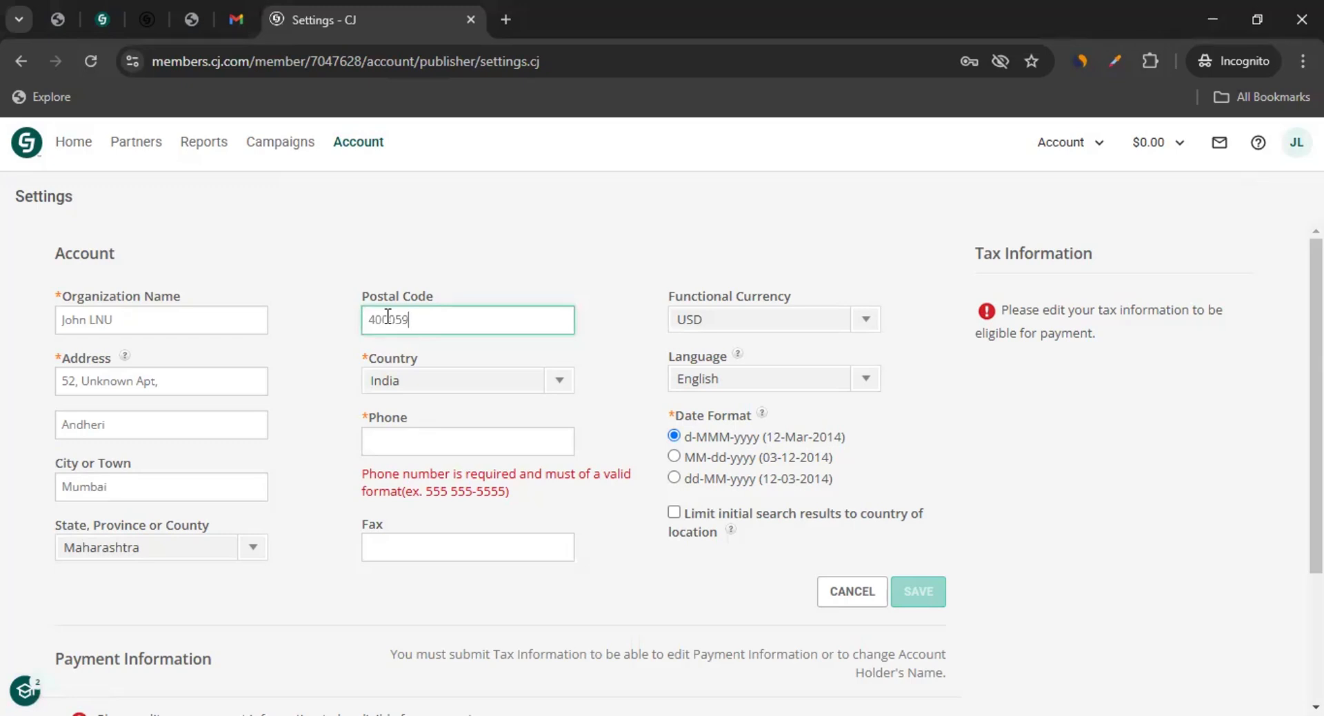
click(471, 386)
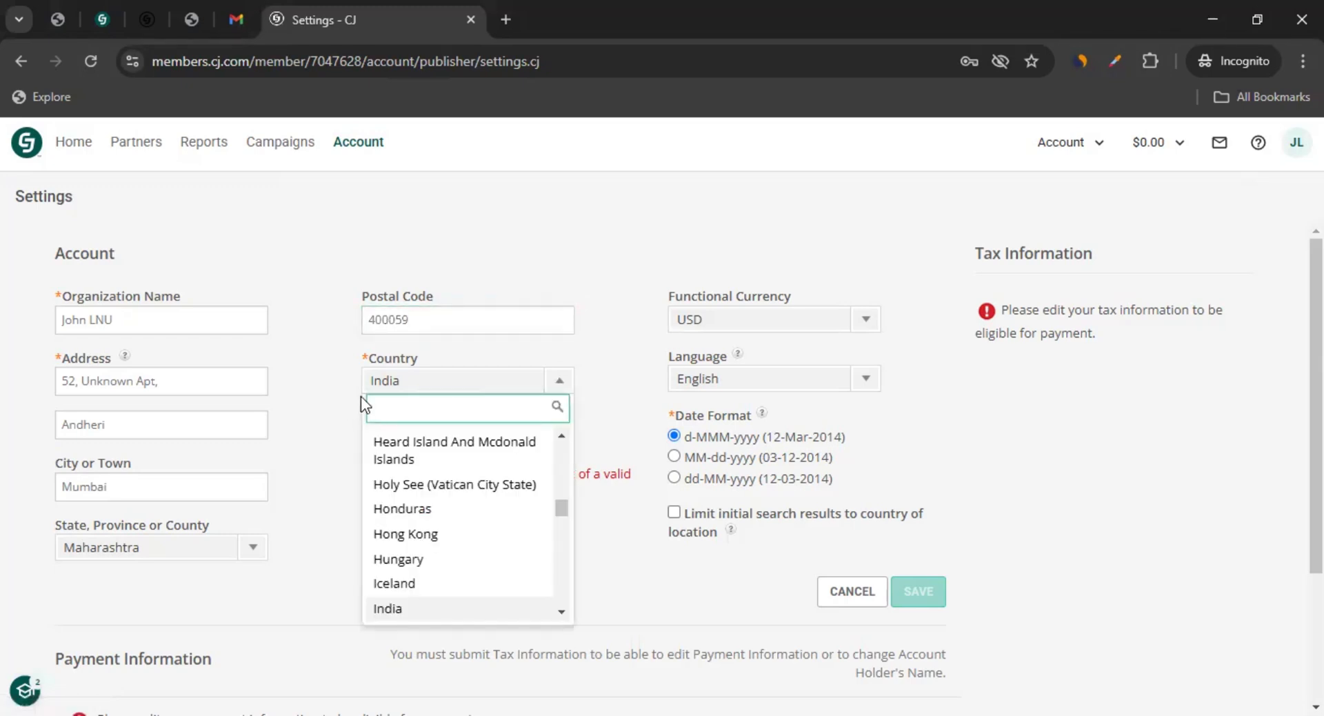
click(330, 381)
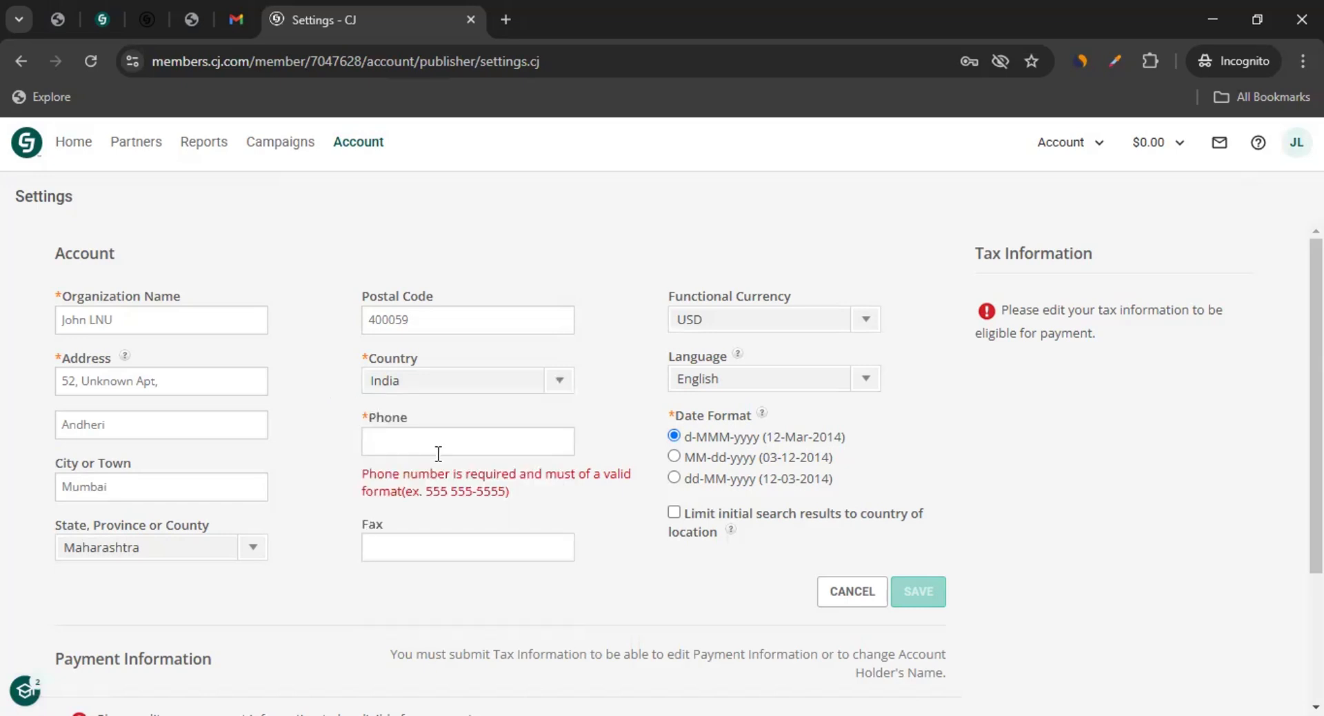
click(529, 443)
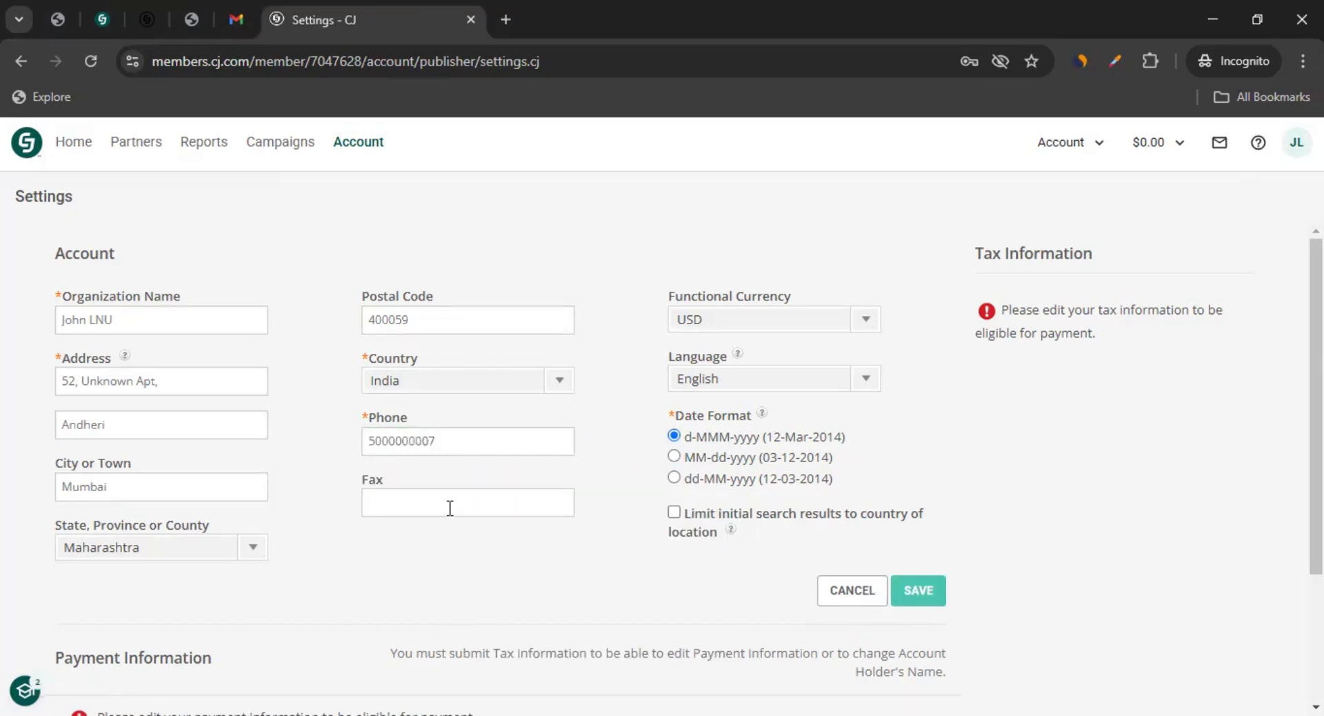
Check the functional currency options, the date format and the option limiting initial search results by country.
click(802, 318)
click(804, 322)
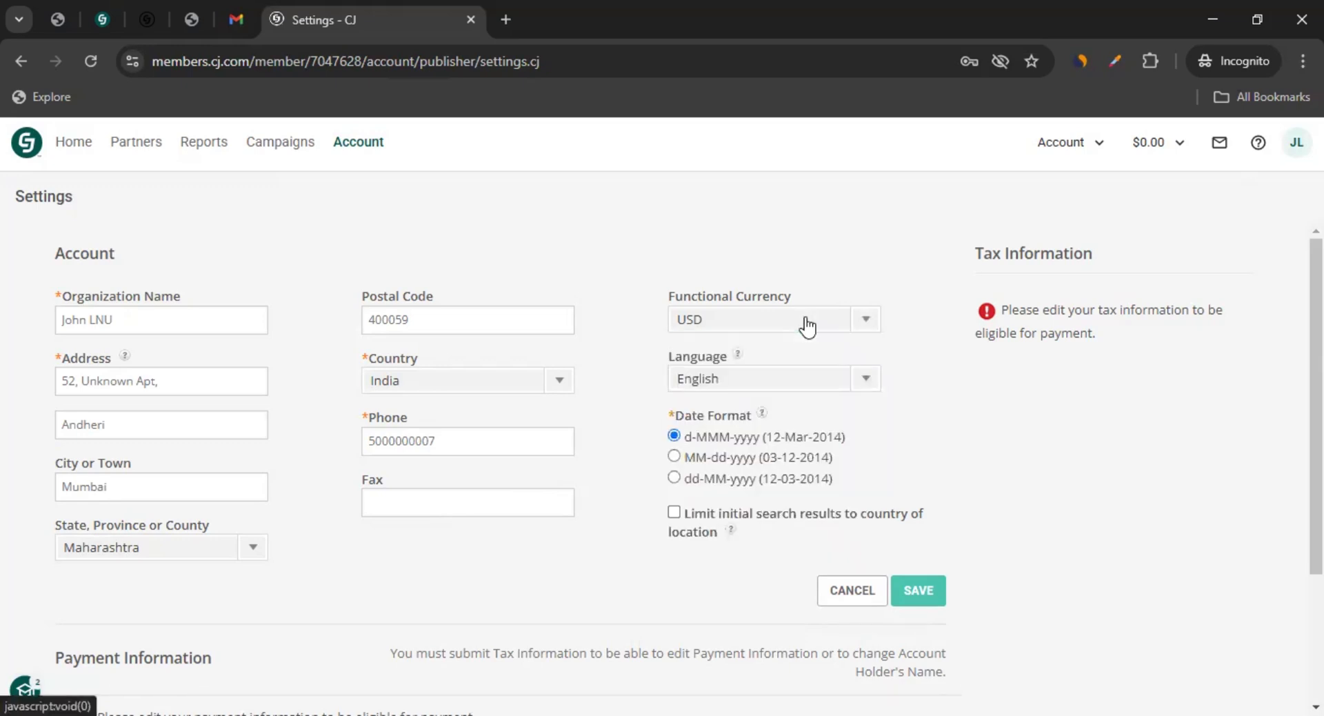
click(803, 322)
click(844, 258)
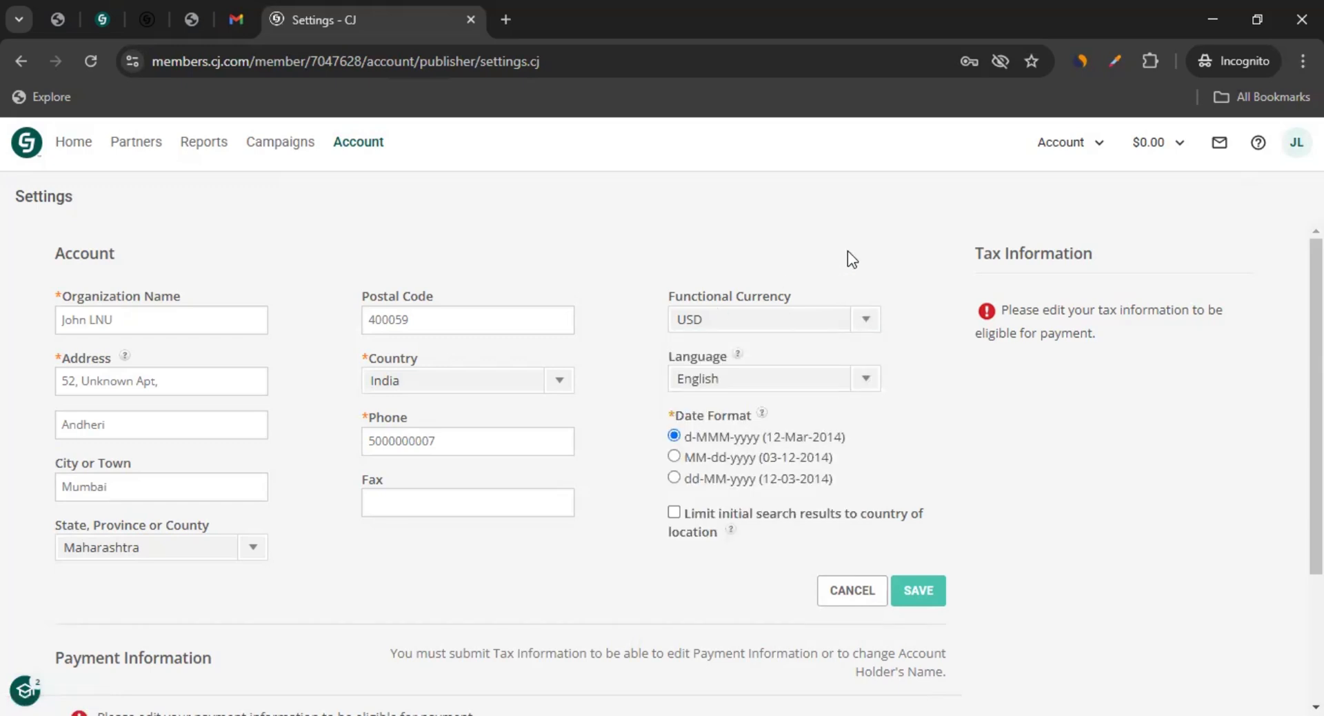
click(736, 322)
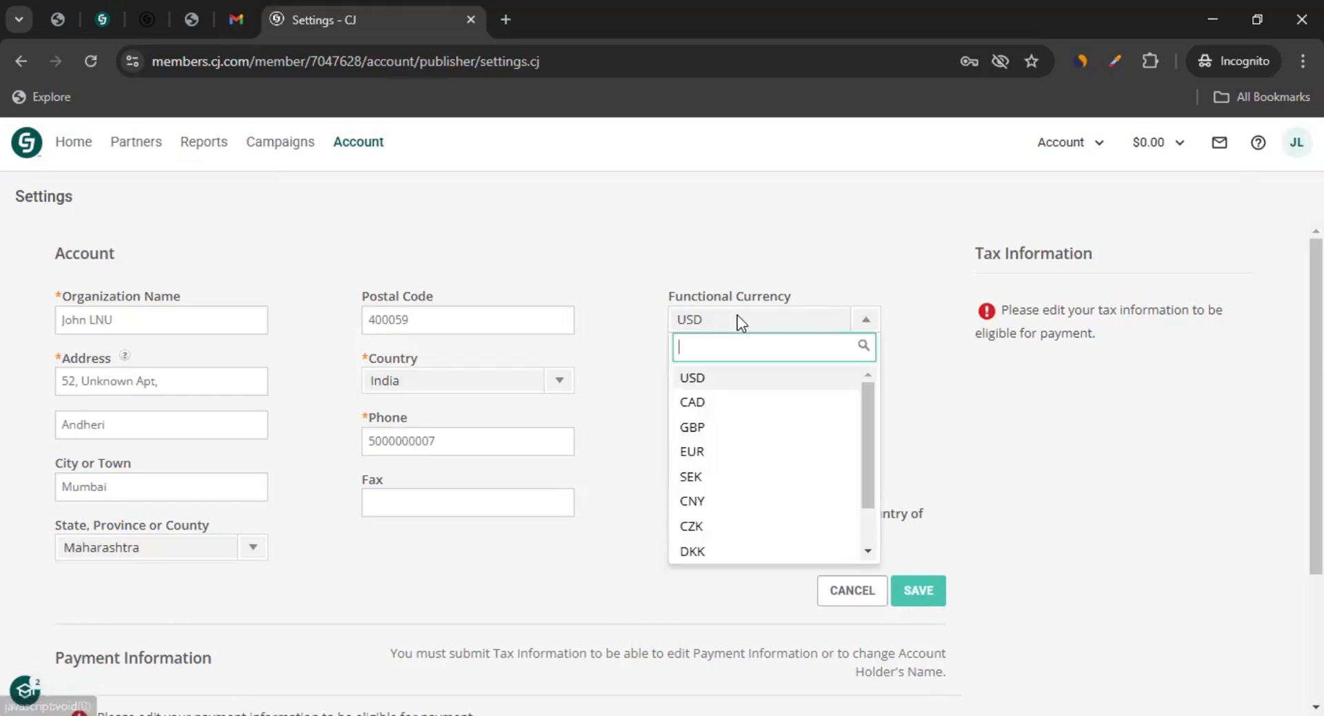
click(738, 320)
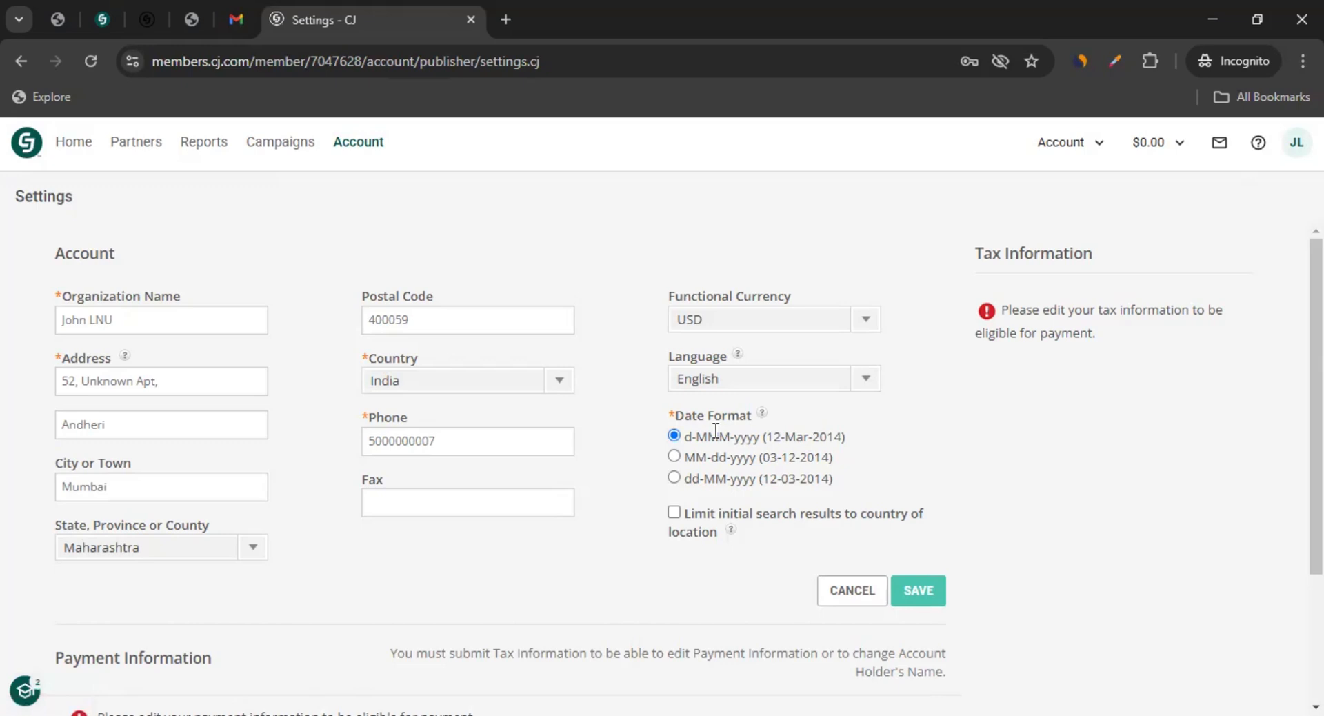
drag(762, 436, 846, 430)
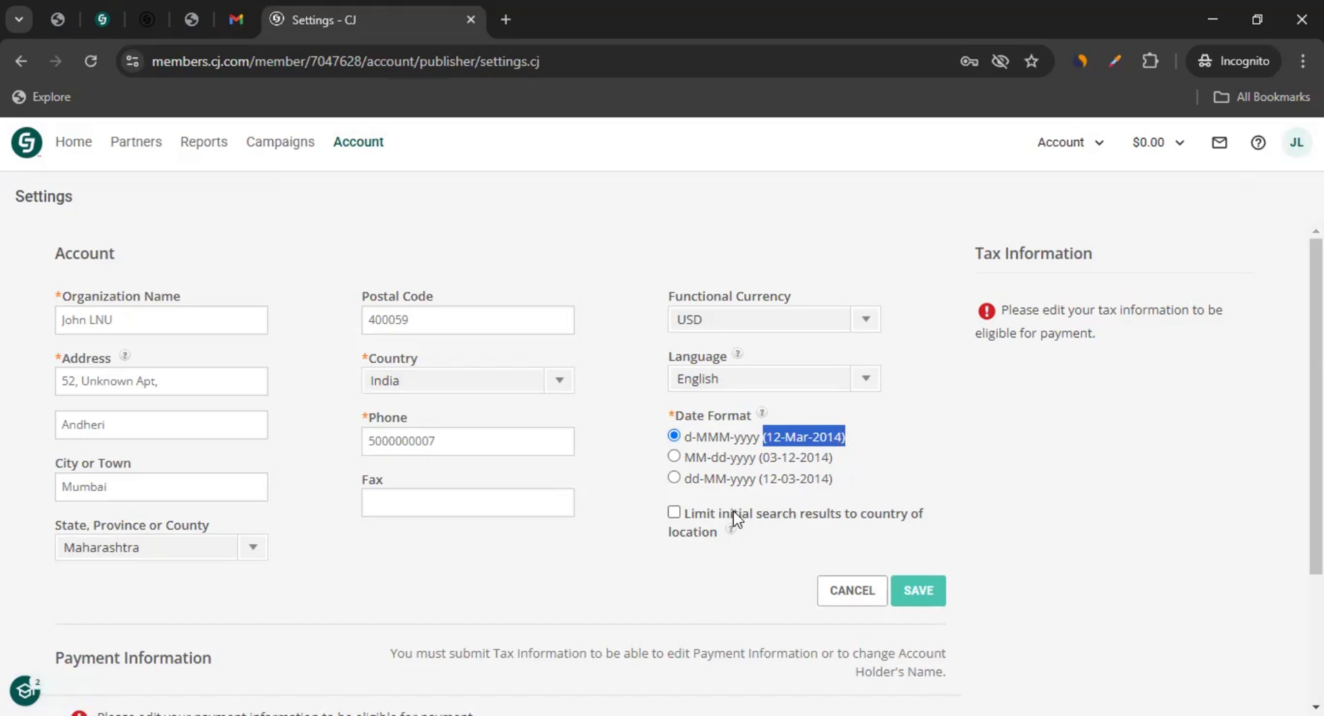
drag(722, 512, 751, 514)
drag(897, 519, 916, 520)
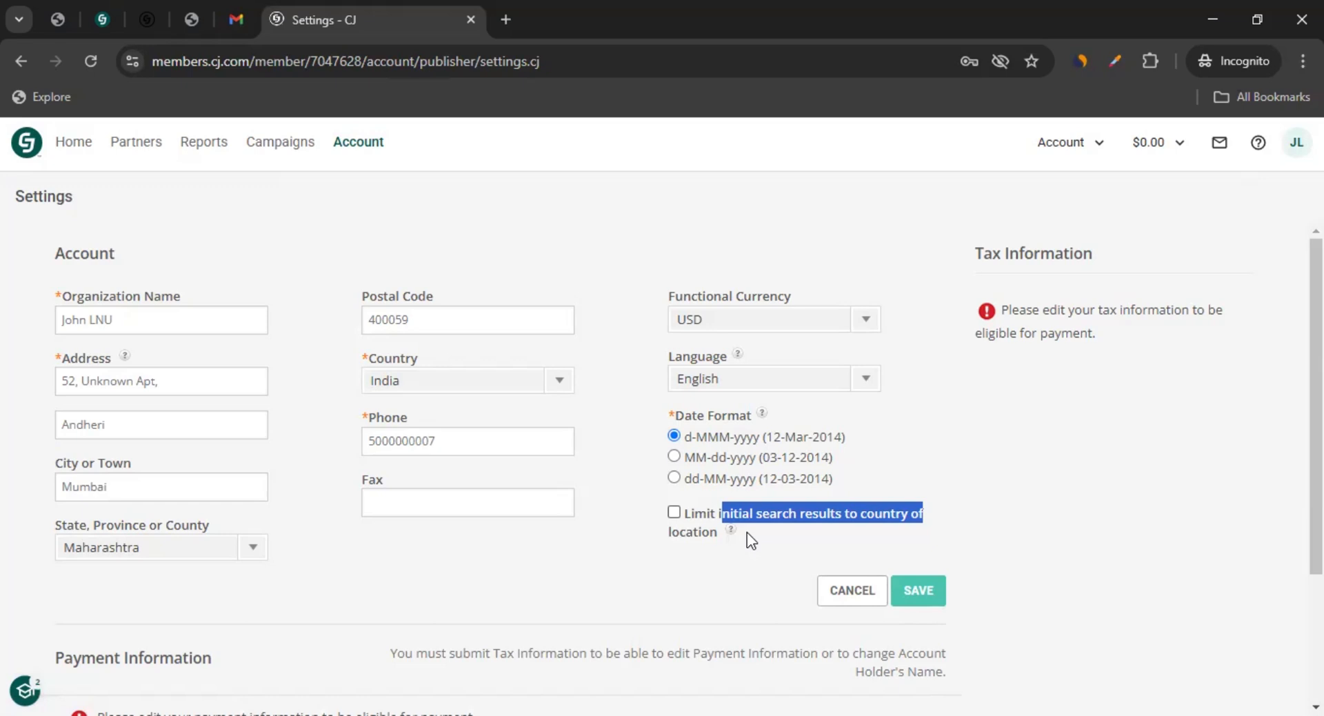
Save the account details, dismiss the task notice, and check the Tax Information section.
click(920, 590)
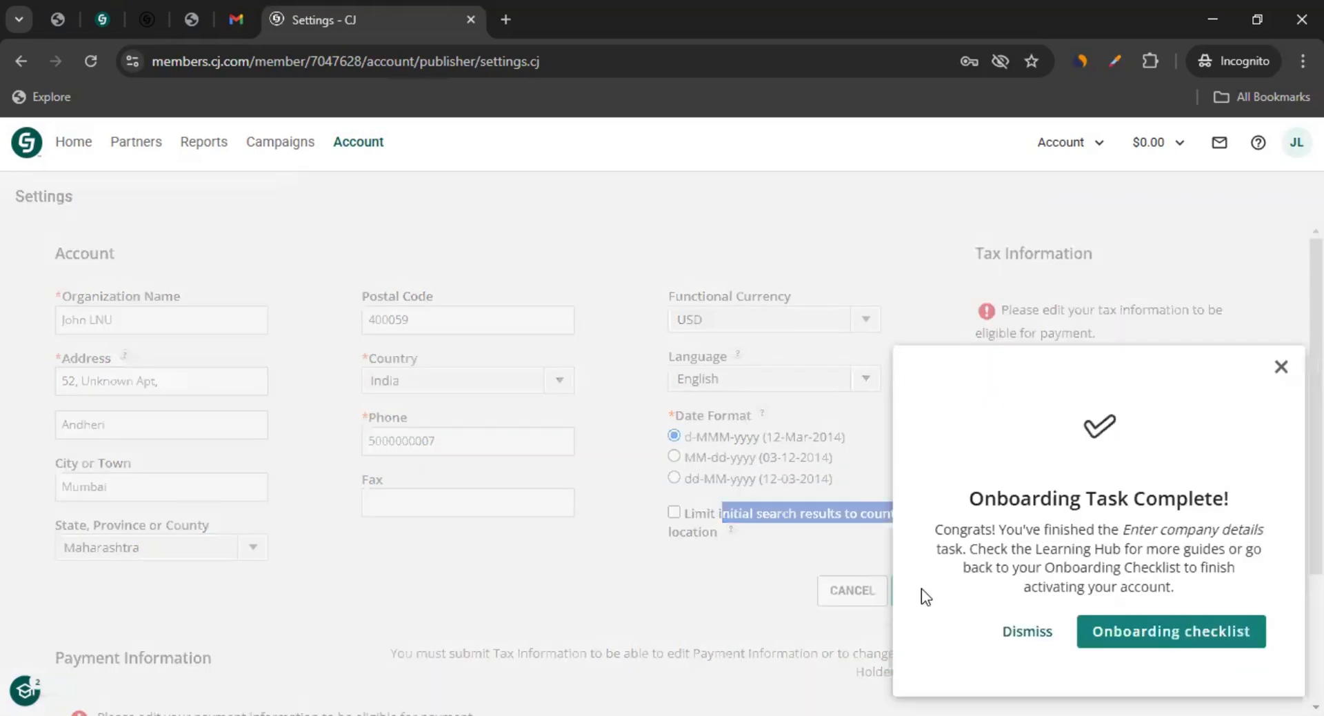
click(1041, 634)
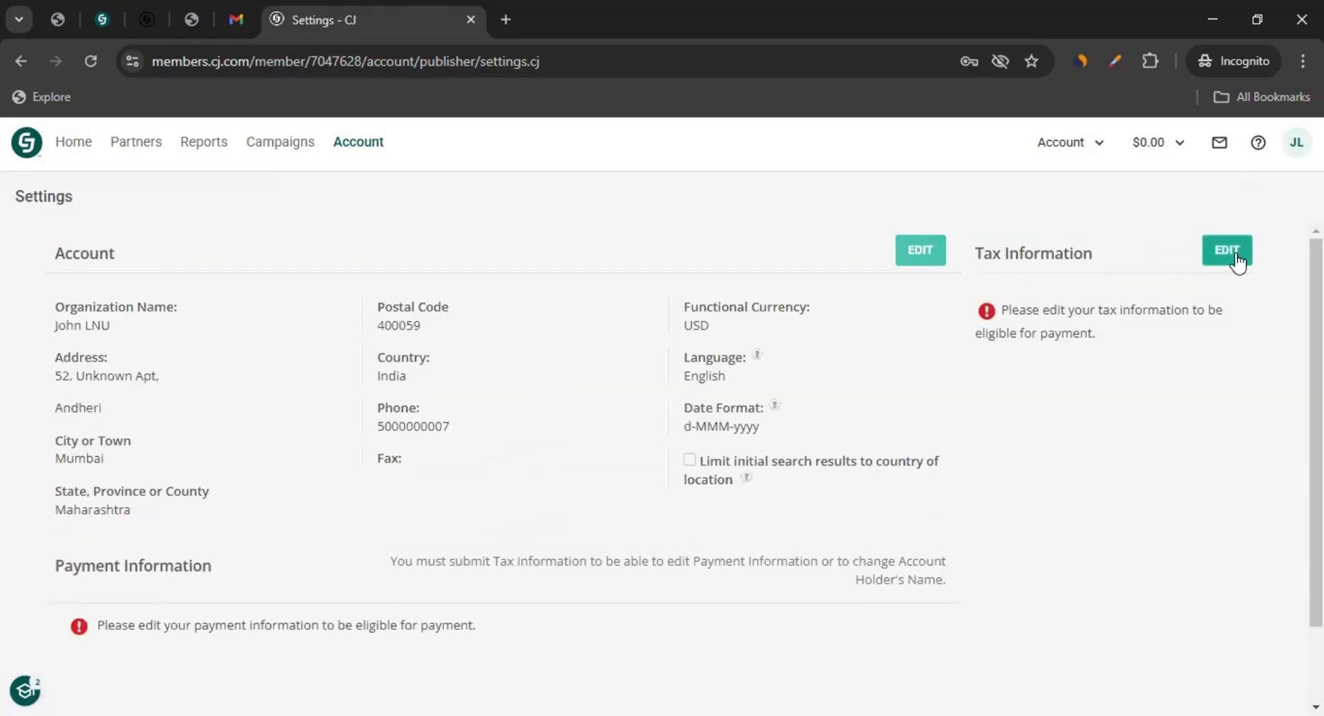
drag(1063, 312, 1208, 318)
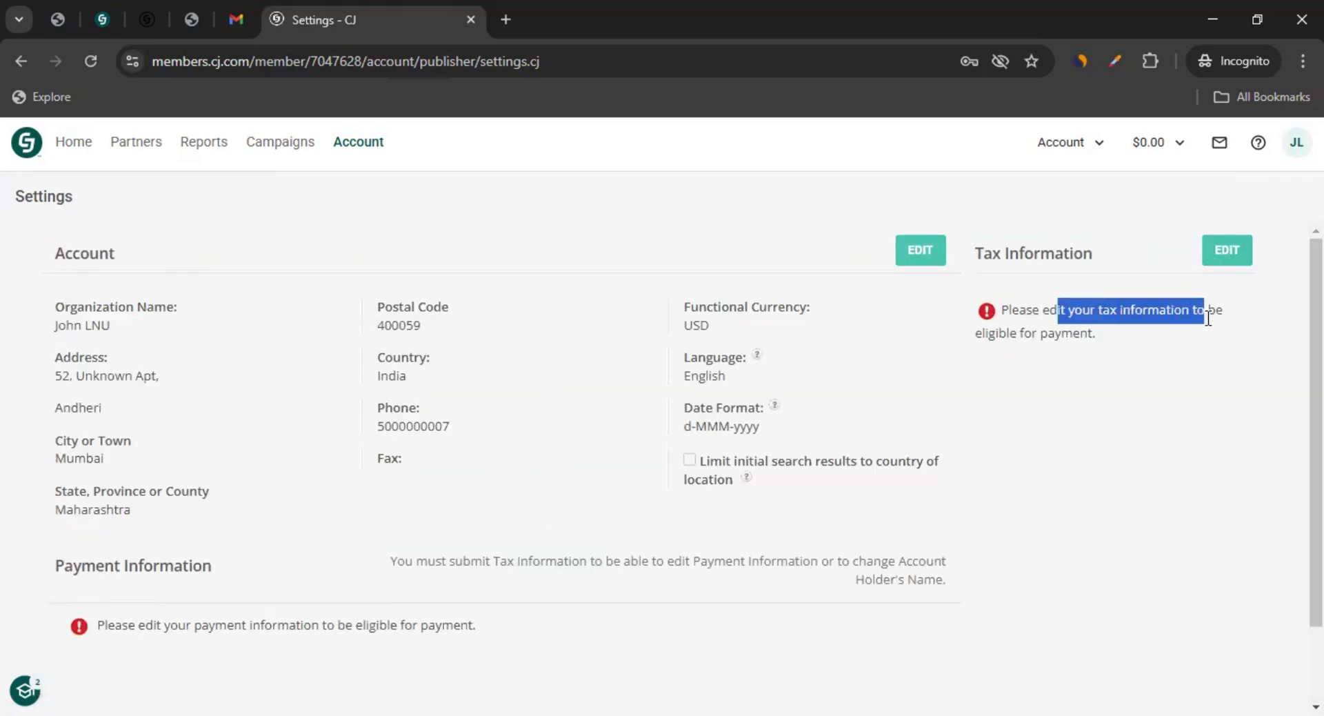
Open the tax information for editing and confirm access by entering the account password.
drag(1020, 335, 1135, 349)
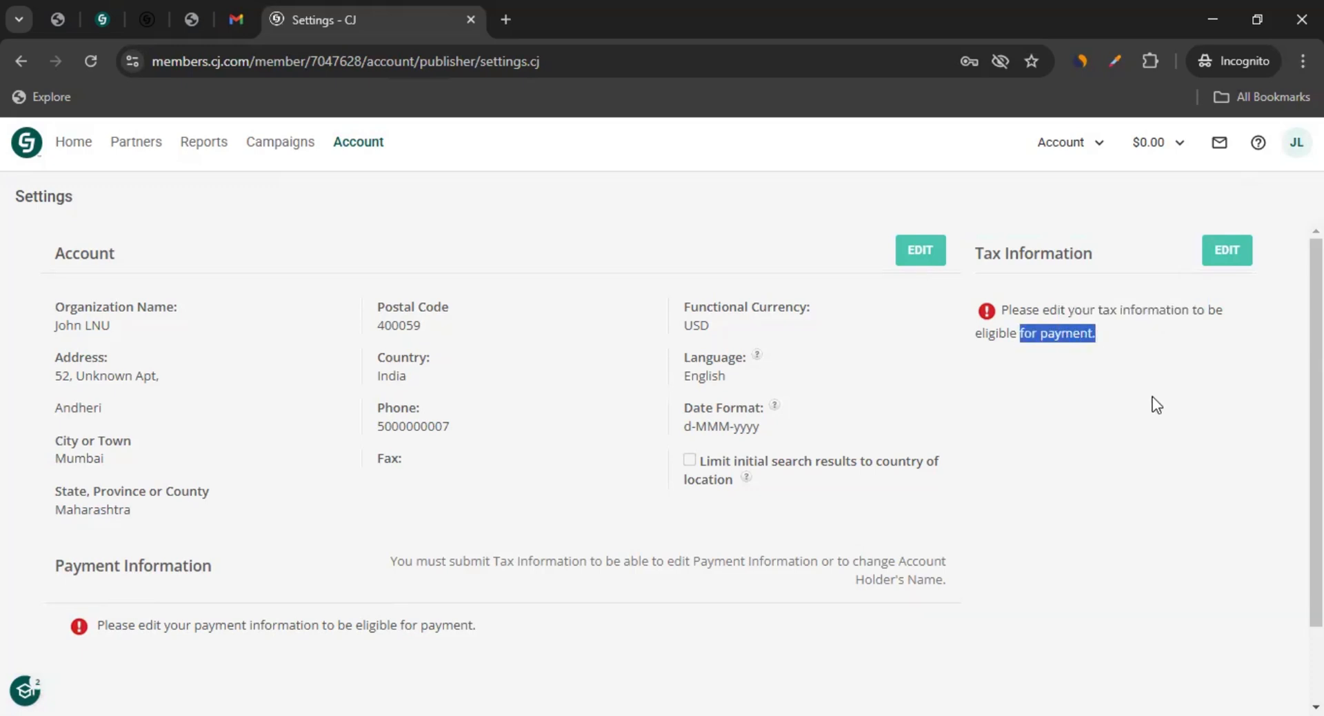
scroll(31, 560, down, 1)
scroll(31, 560, down, 1)
scroll(883, 414, up, 2)
click(1228, 255)
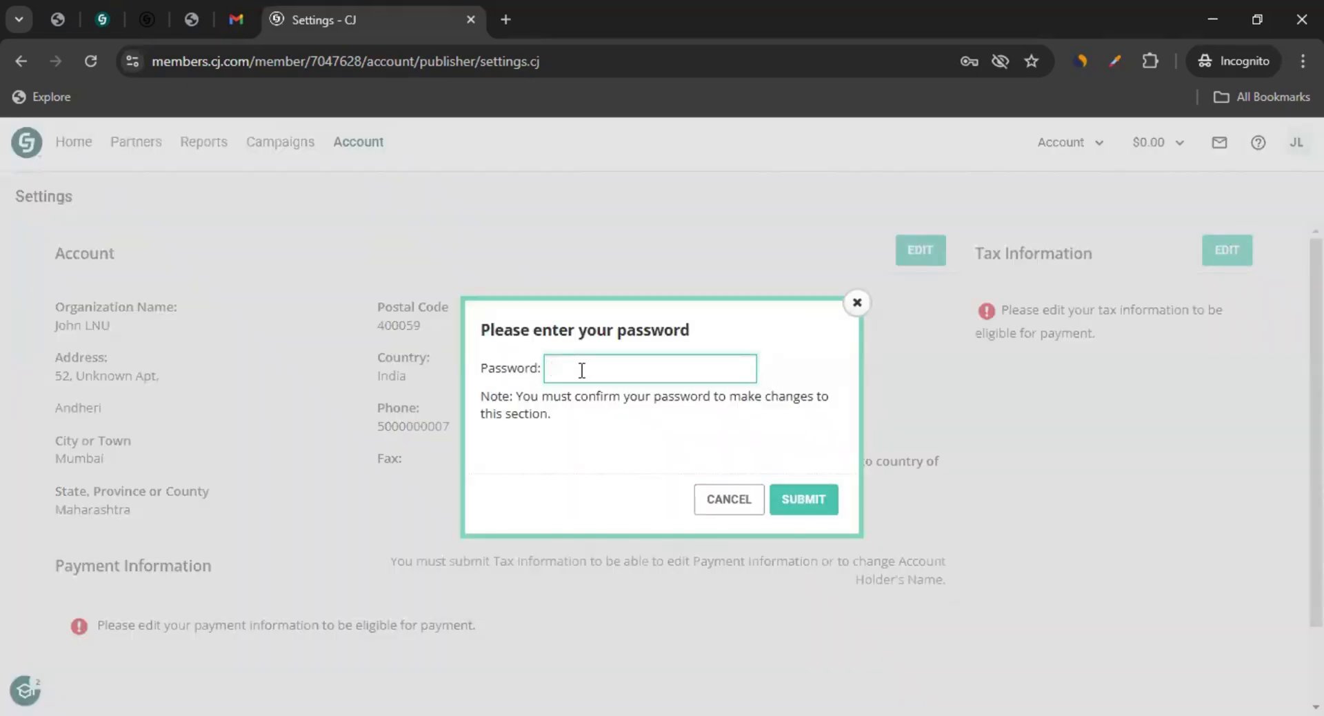
key(alt+Tab)
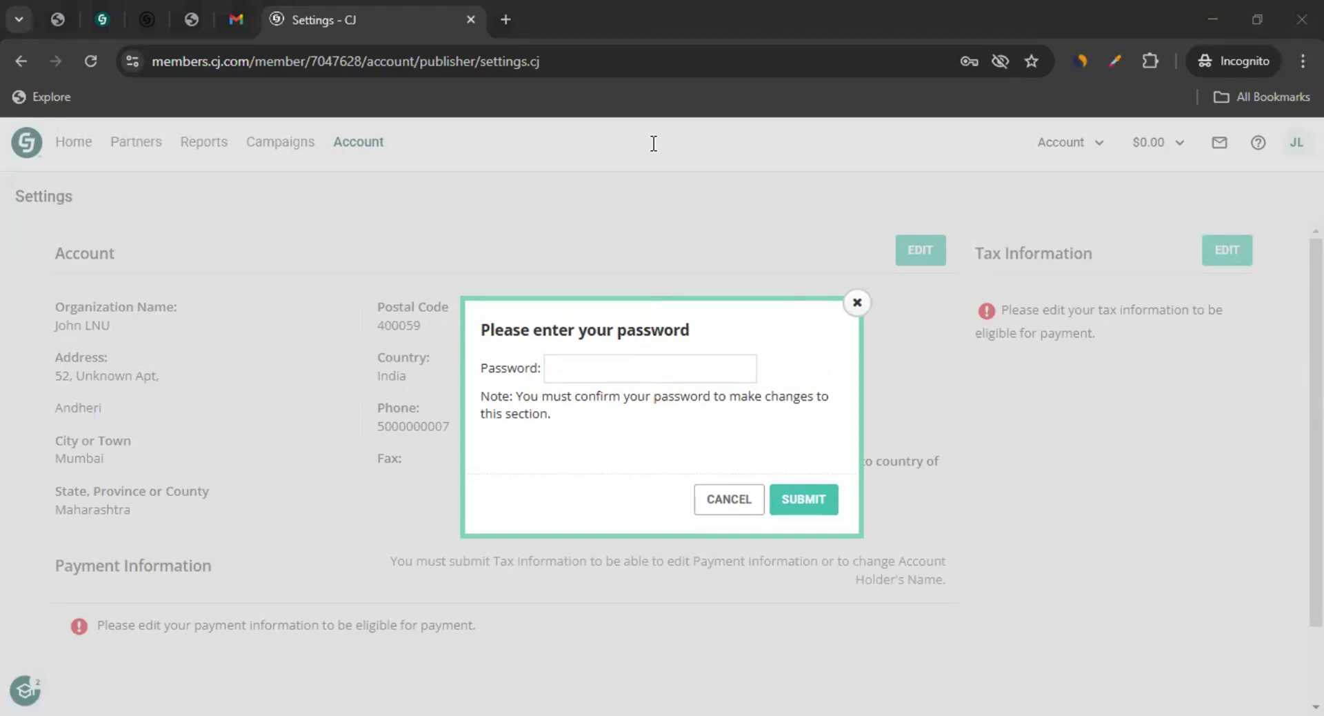
key(alt+Tab)
key(ctrl+v)
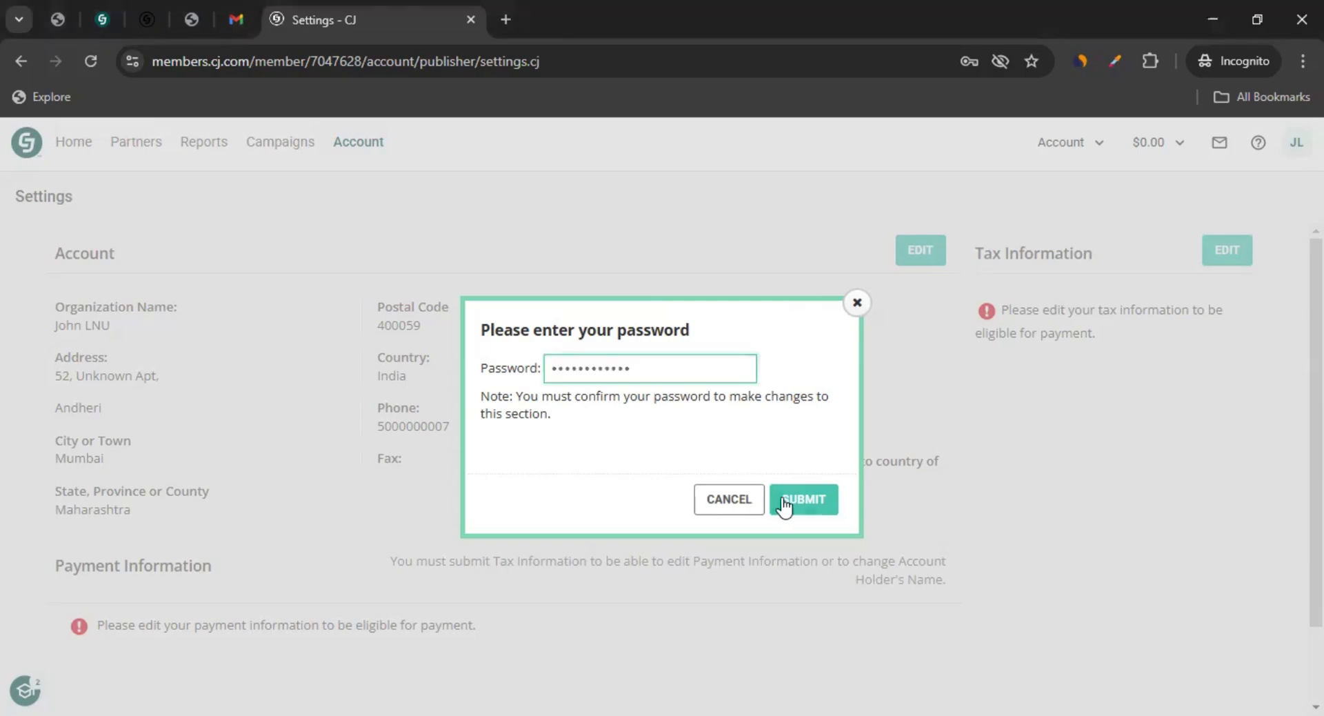
click(794, 501)
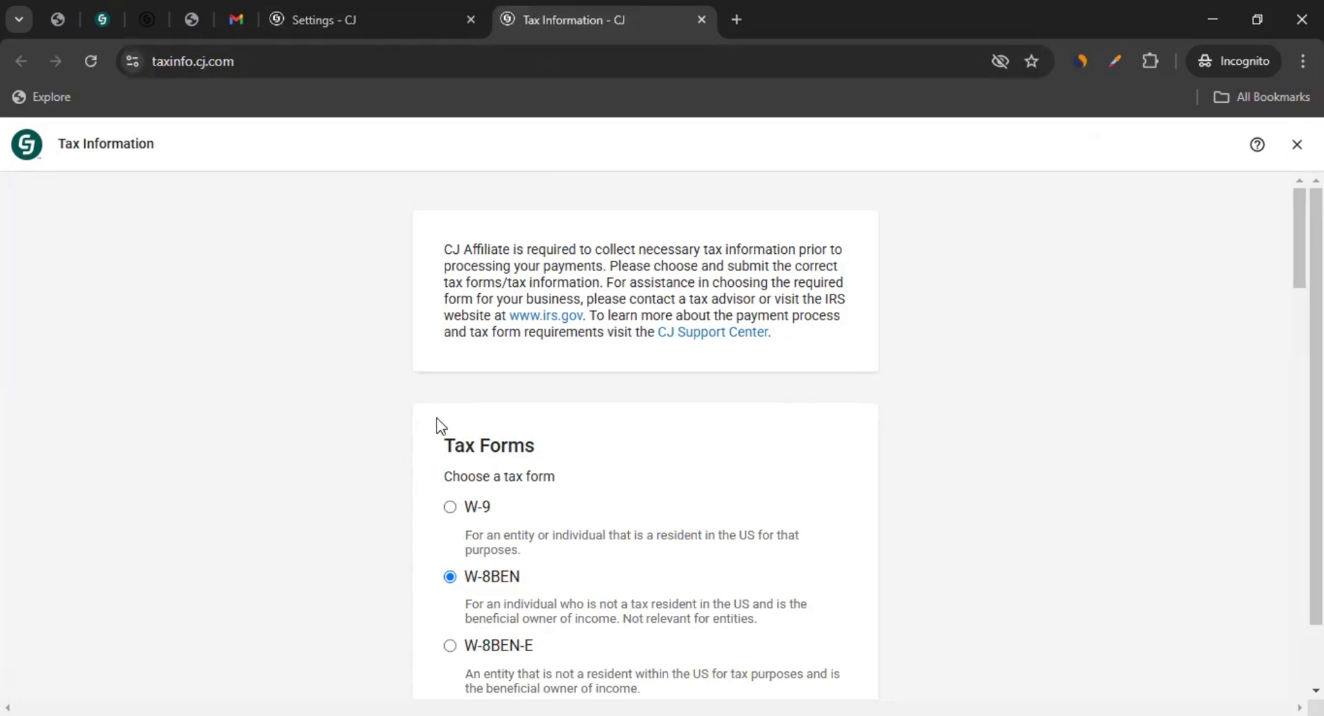
Compare the descriptions of the W-9, W-8BEN and W-8BEN-E tax forms.
scroll(411, 482, down, 3)
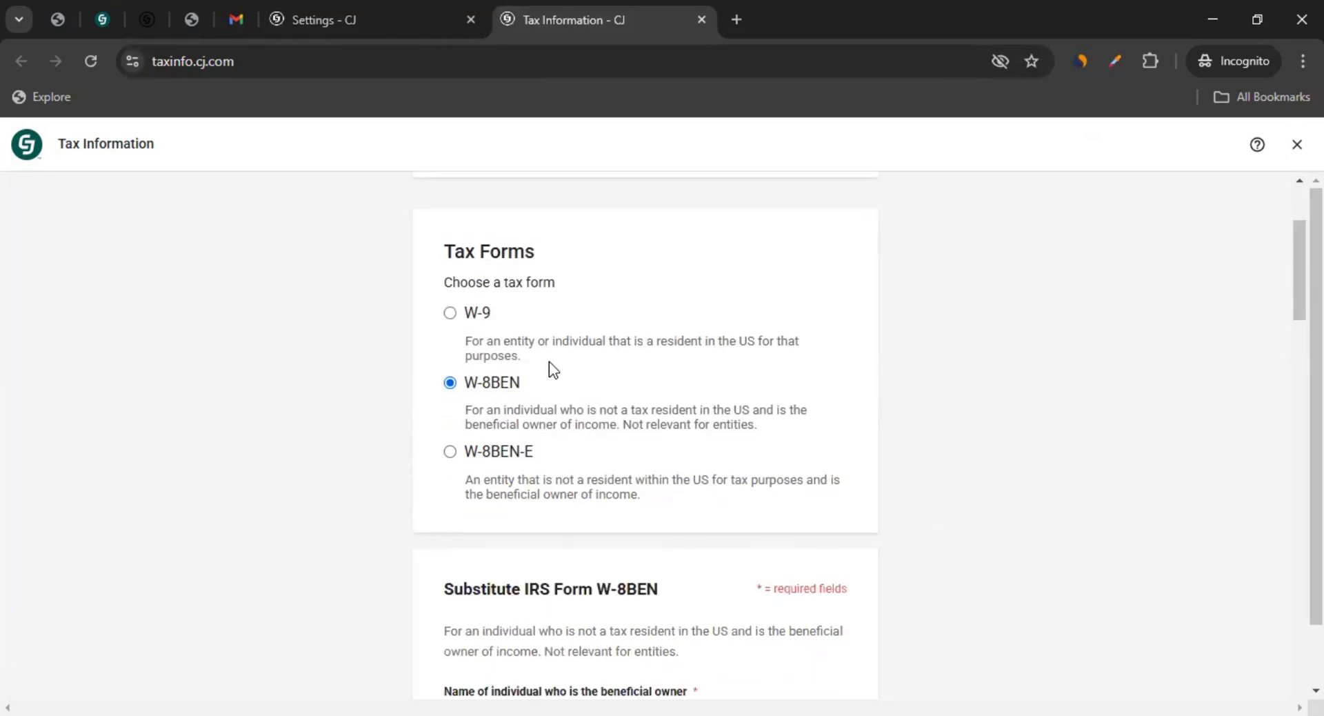
drag(604, 342, 775, 344)
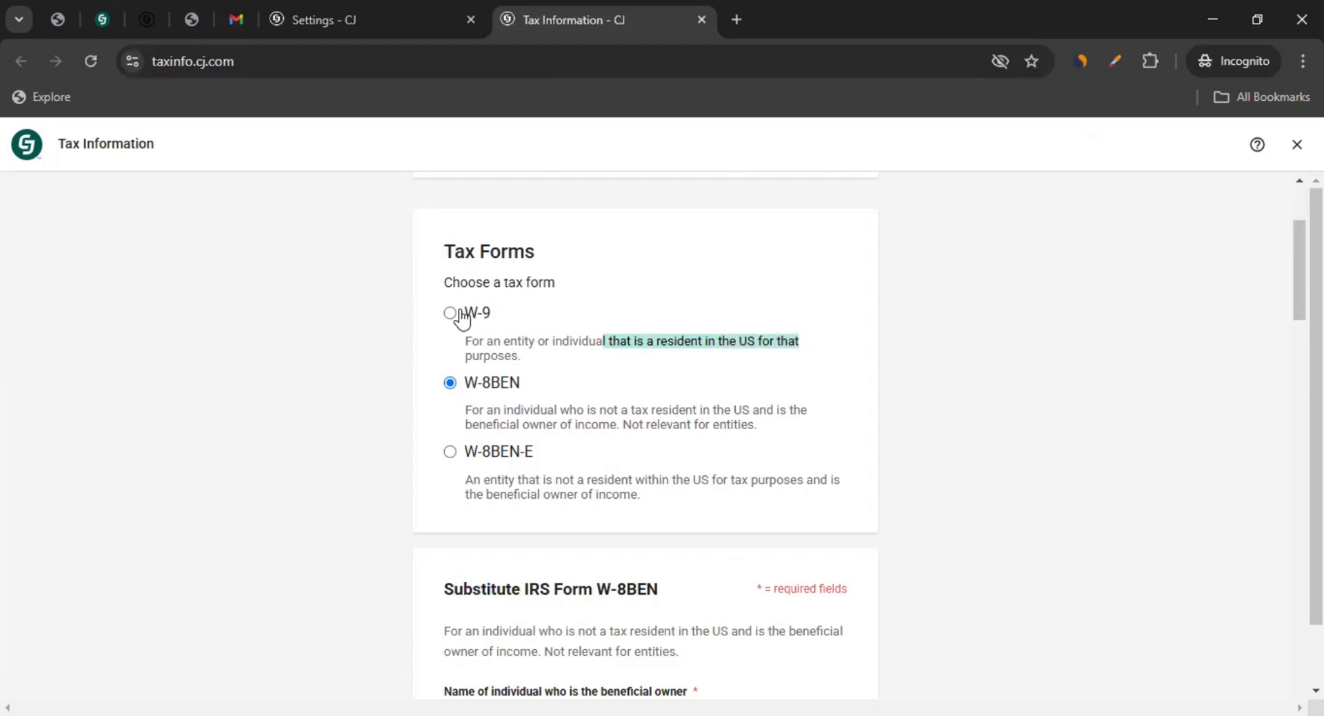
drag(484, 410, 619, 424)
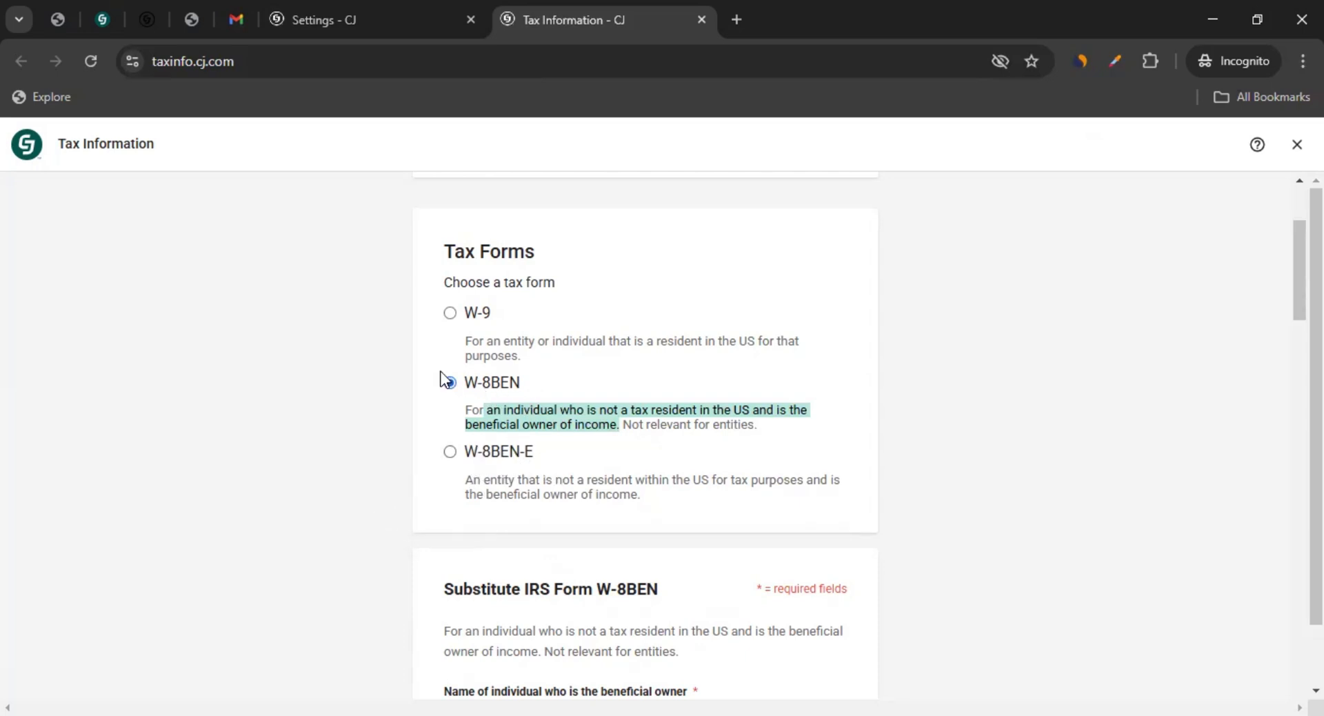
scroll(352, 504, down, 4)
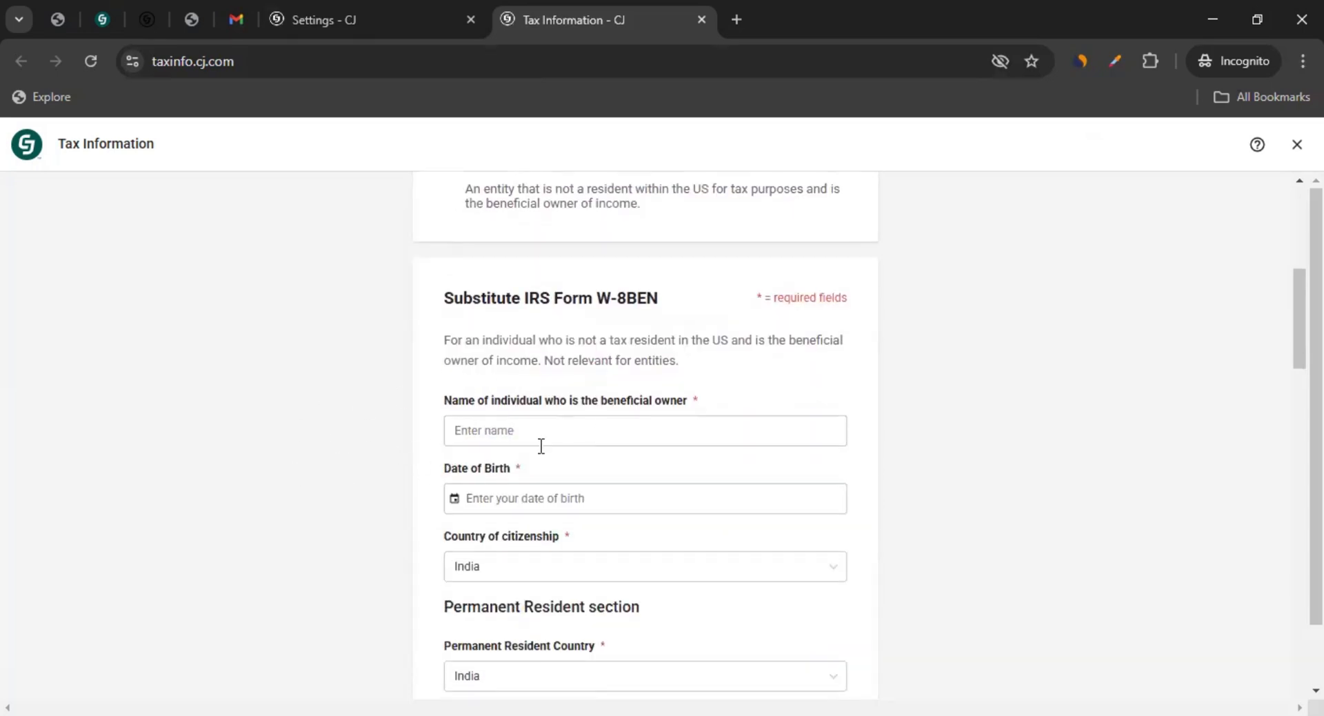
scroll(317, 601, up, 2)
scroll(422, 567, up, 5)
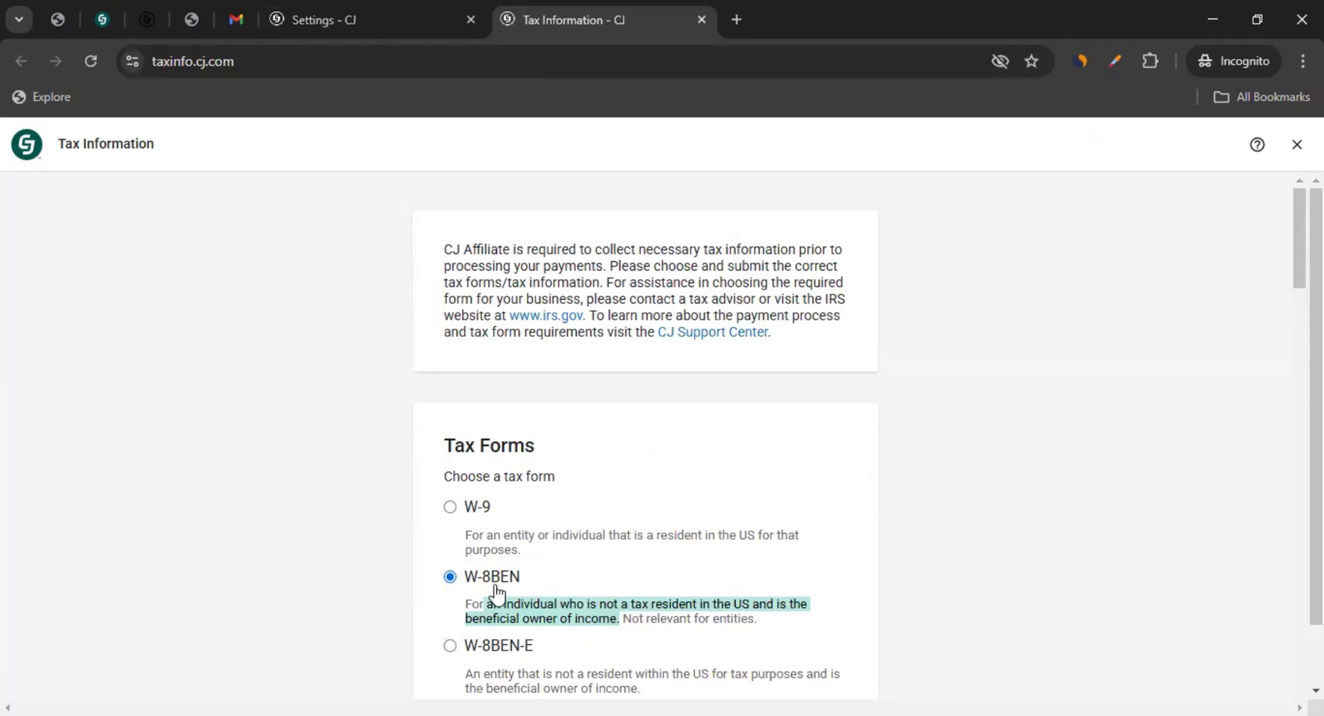
Review the W-8BEN form's beneficial owner, permanent residence, mailing address and tax identification number fields.
scroll(384, 588, down, 6)
scroll(413, 462, down, 3)
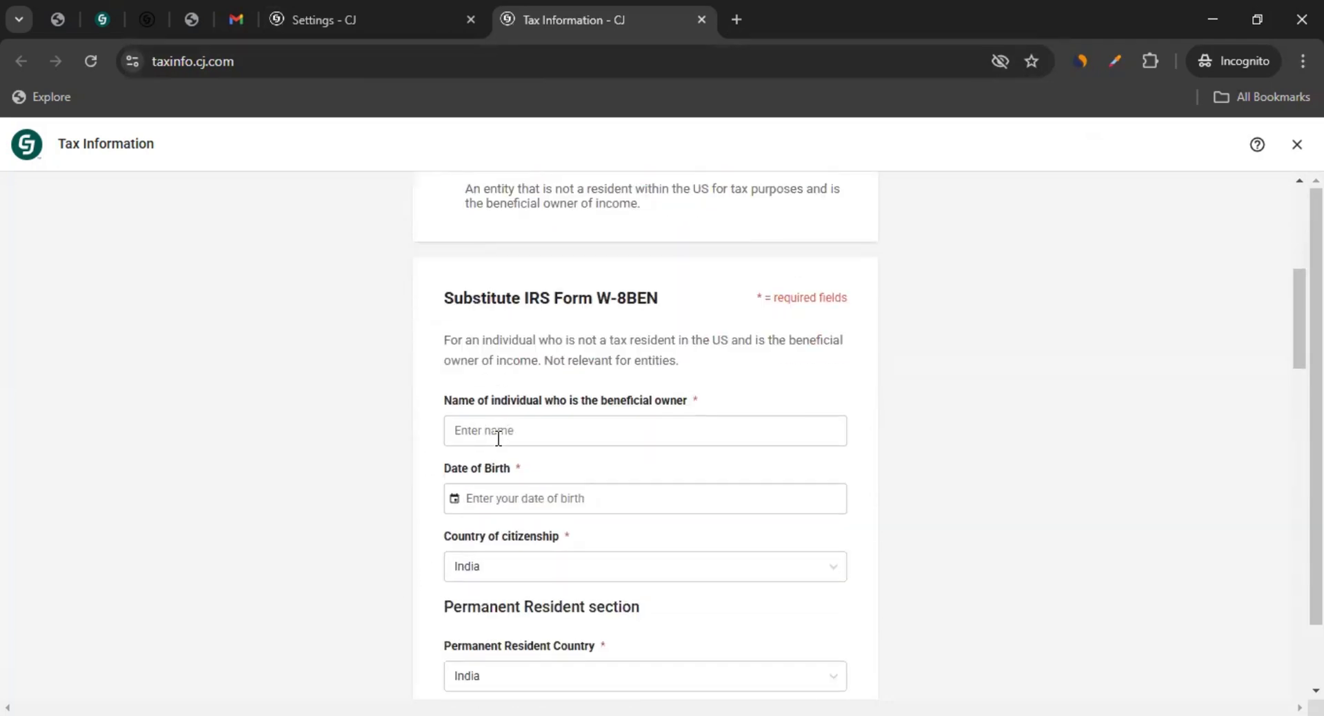
scroll(493, 438, down, 3)
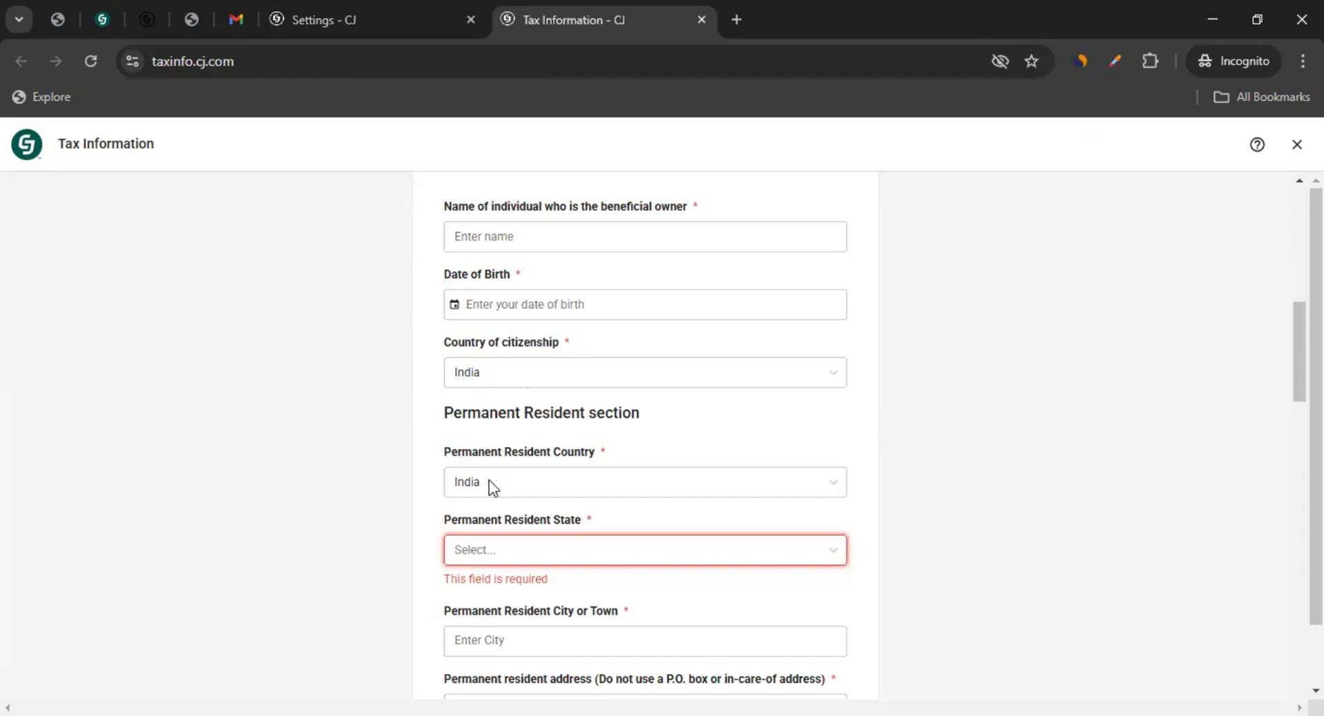
scroll(492, 486, down, 3)
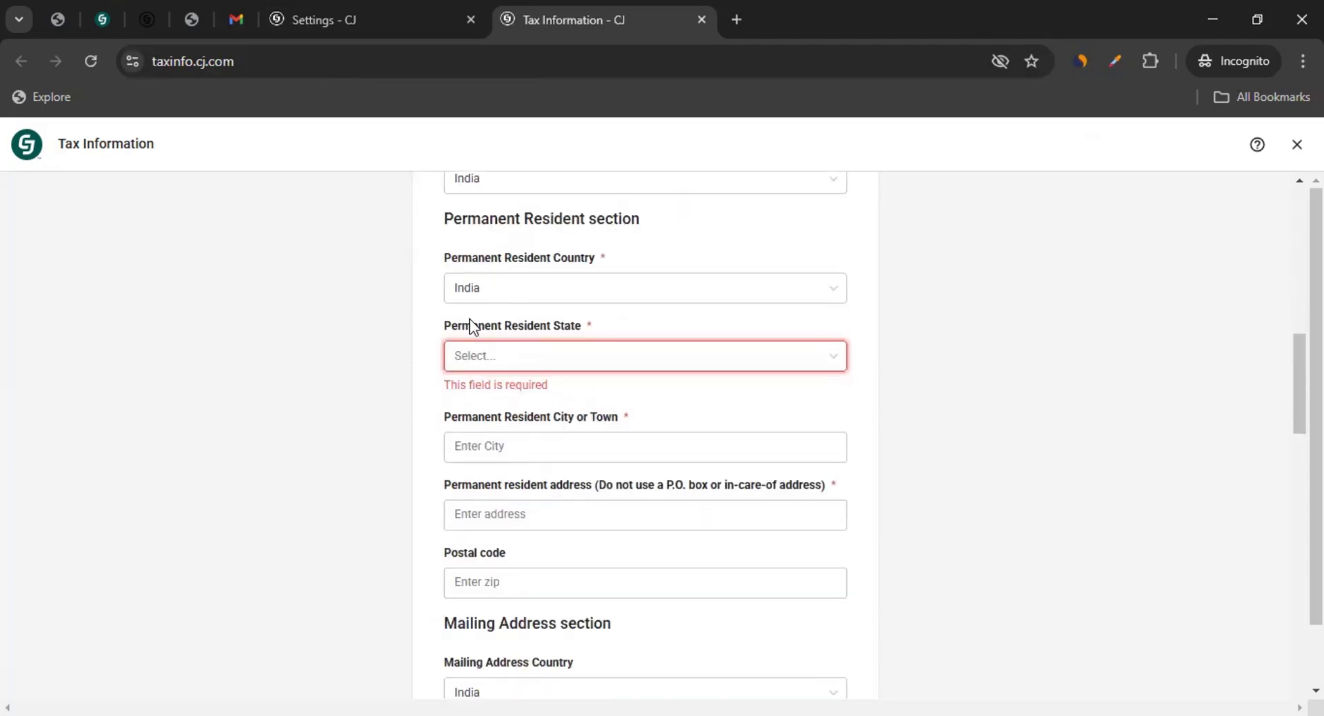
scroll(426, 444, down, 4)
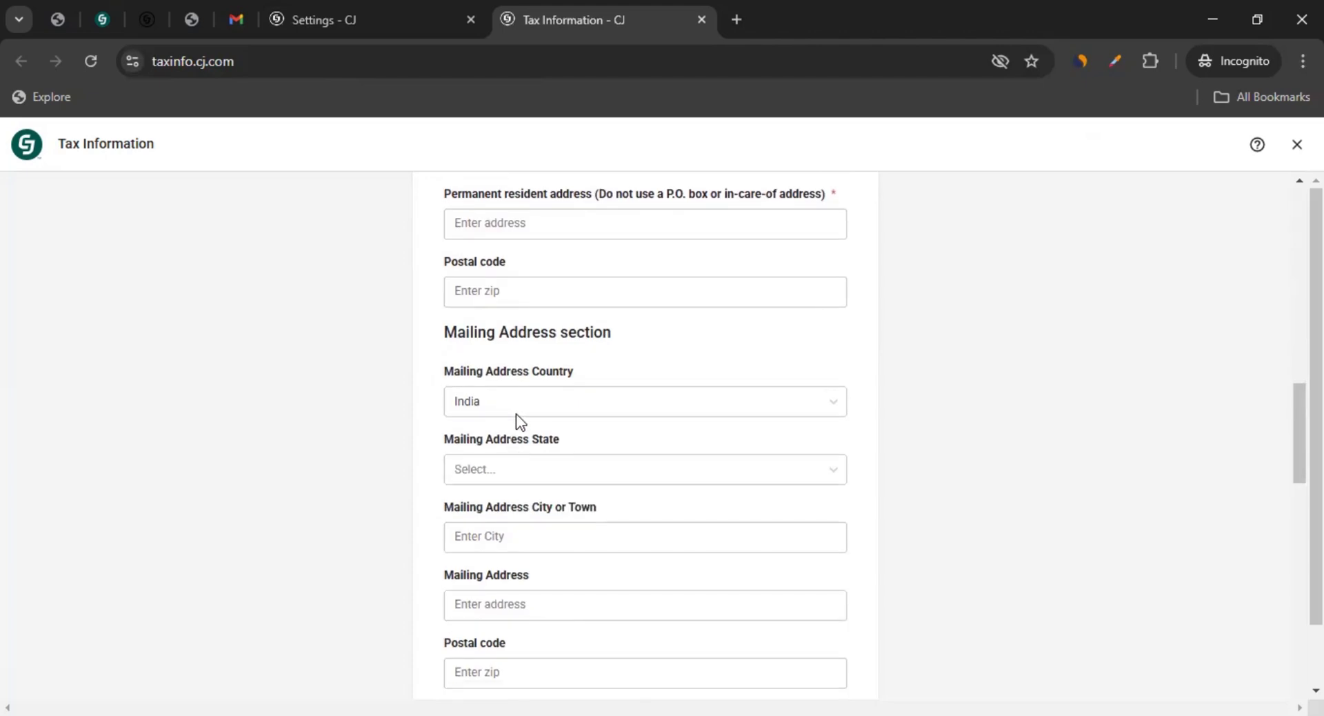
scroll(483, 510, down, 2)
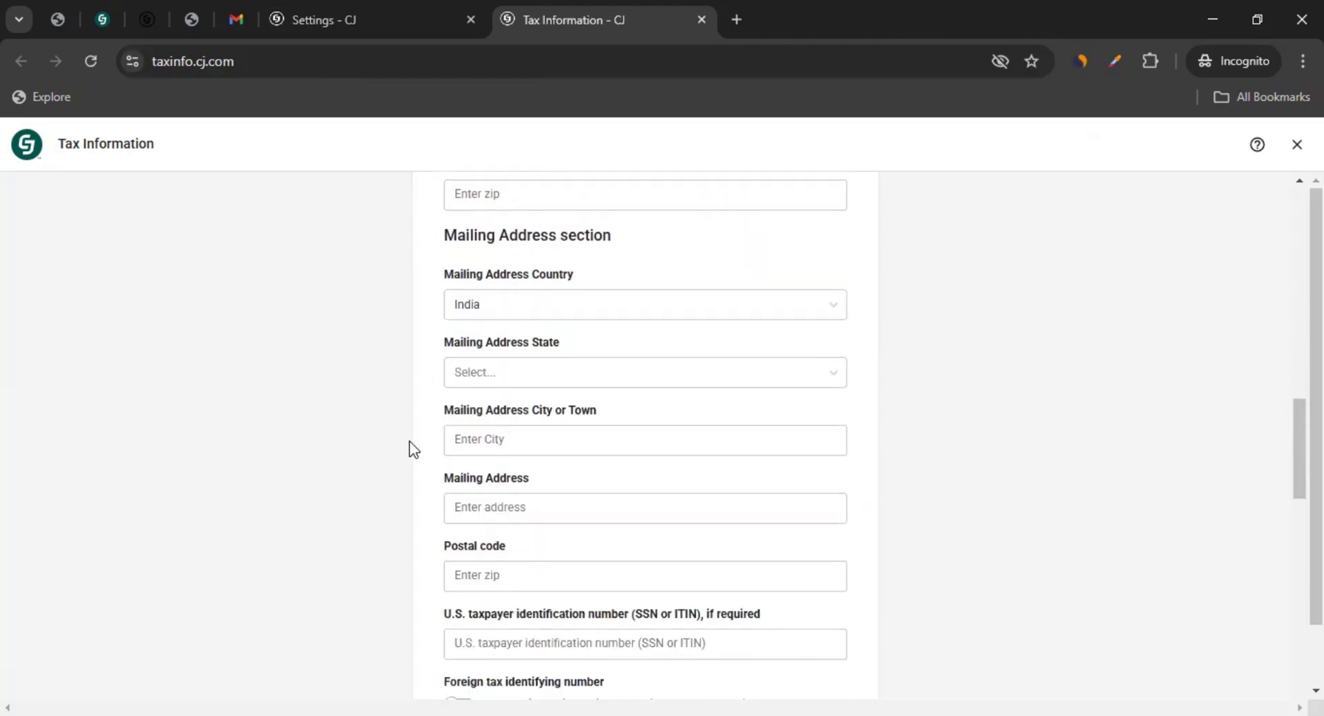
scroll(411, 449, down, 3)
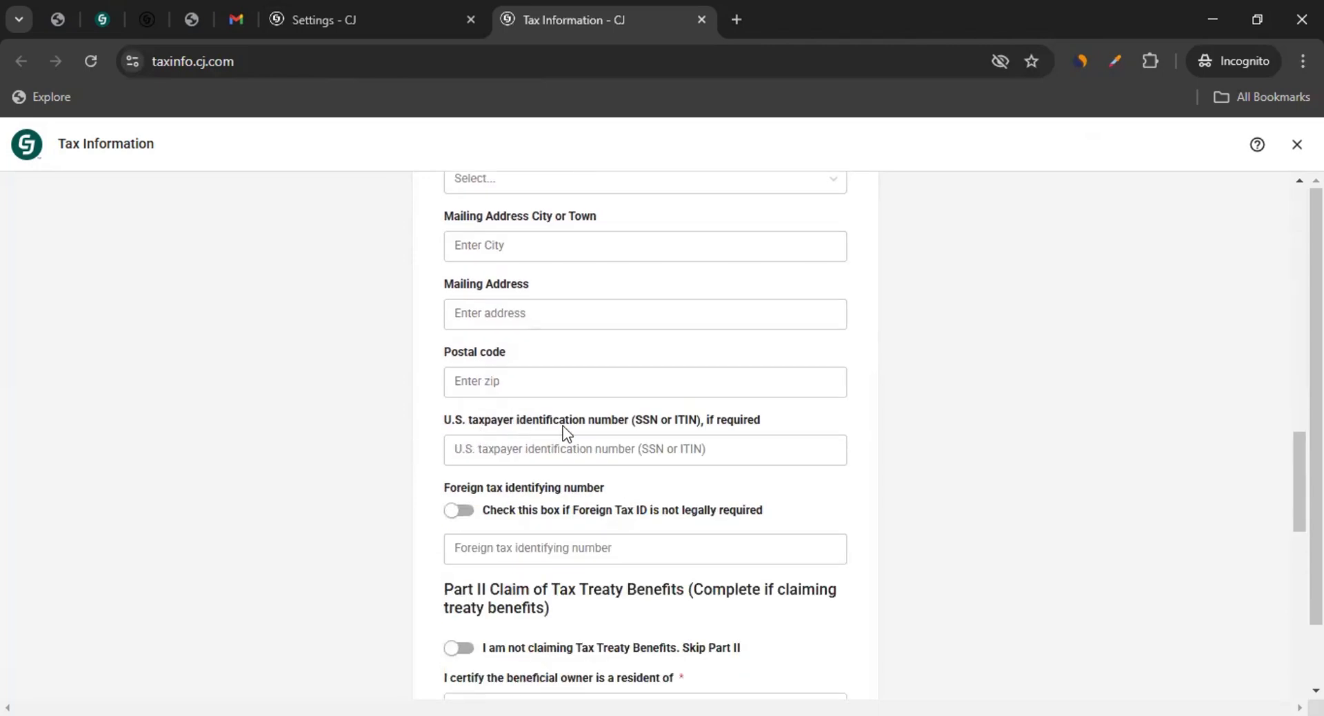
click(503, 449)
click(395, 475)
scroll(394, 474, down, 1)
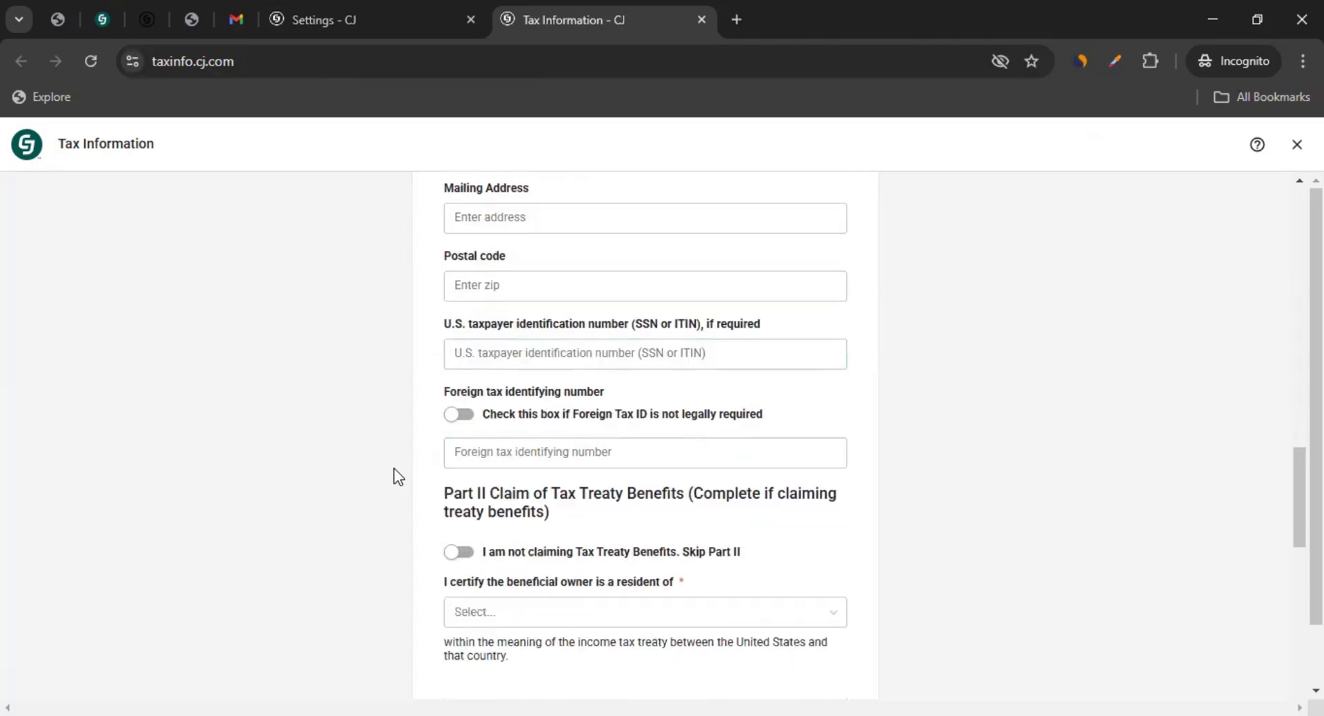
scroll(394, 468, down, 1)
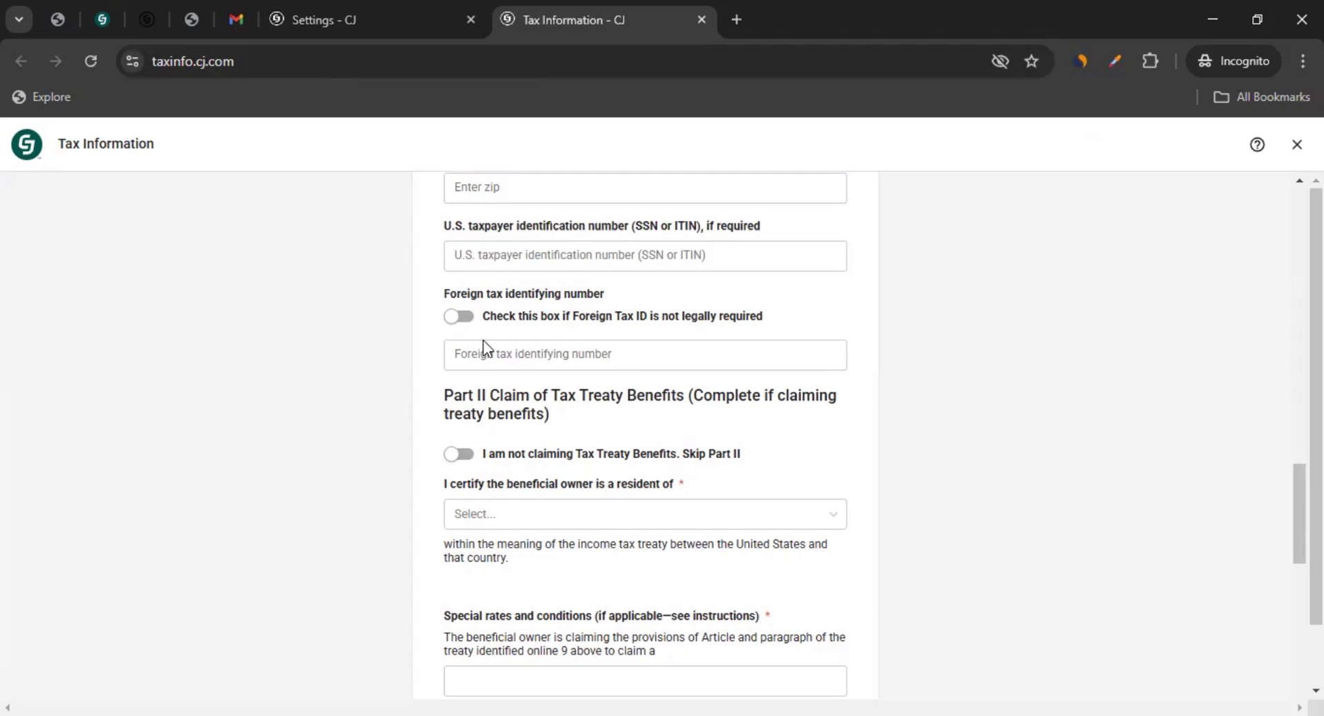
Try the option stating that a Foreign Tax ID is not legally required, and turn it off again.
click(503, 357)
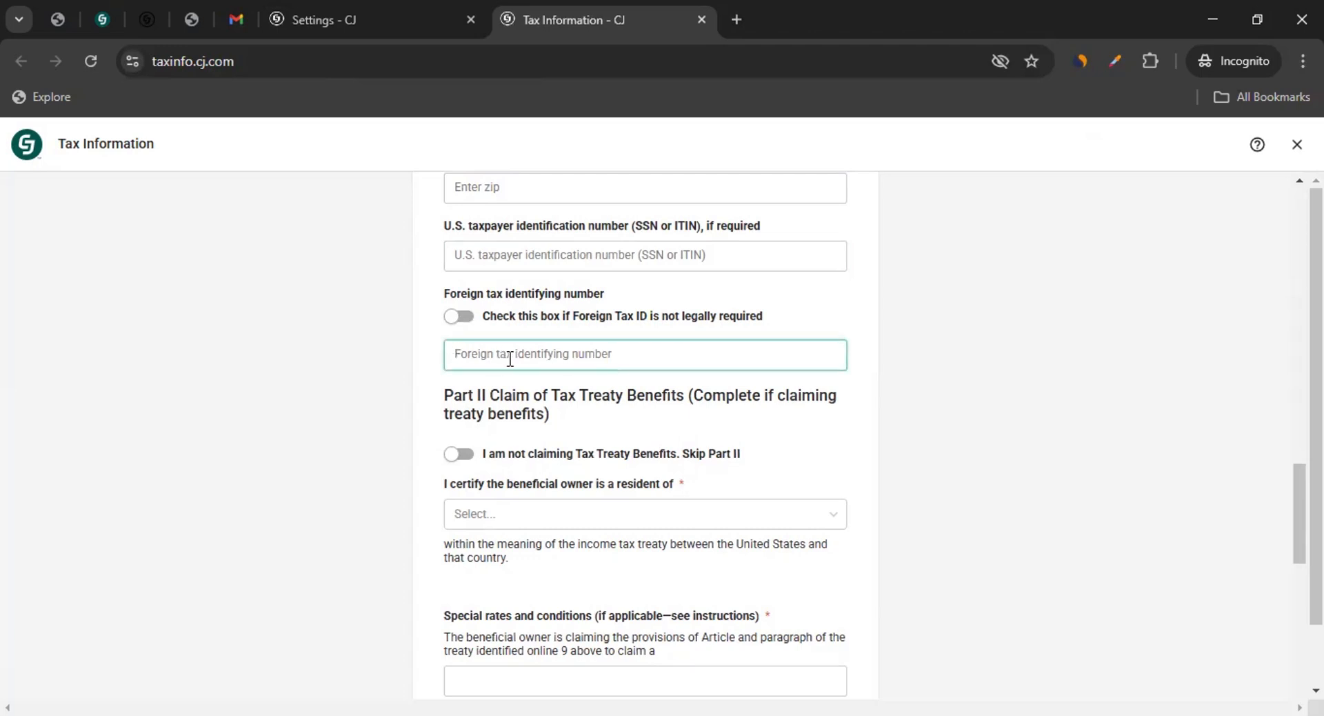
click(466, 321)
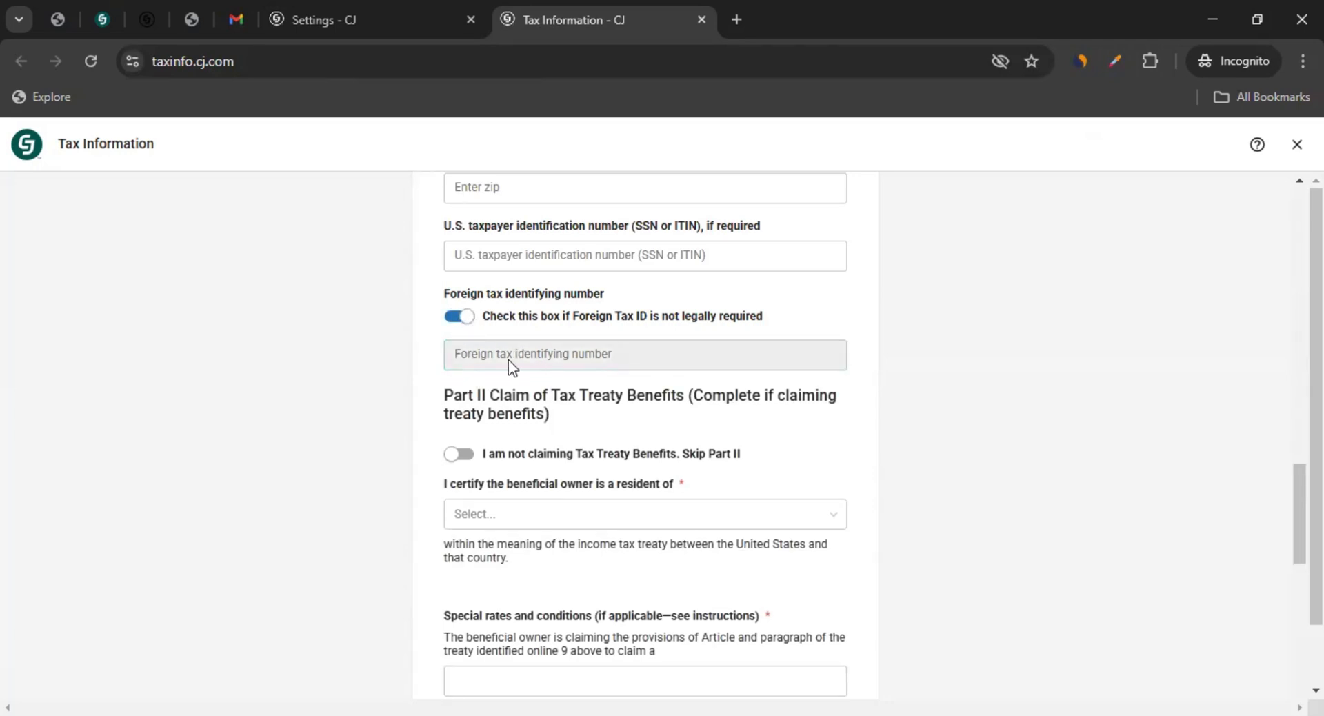
click(455, 322)
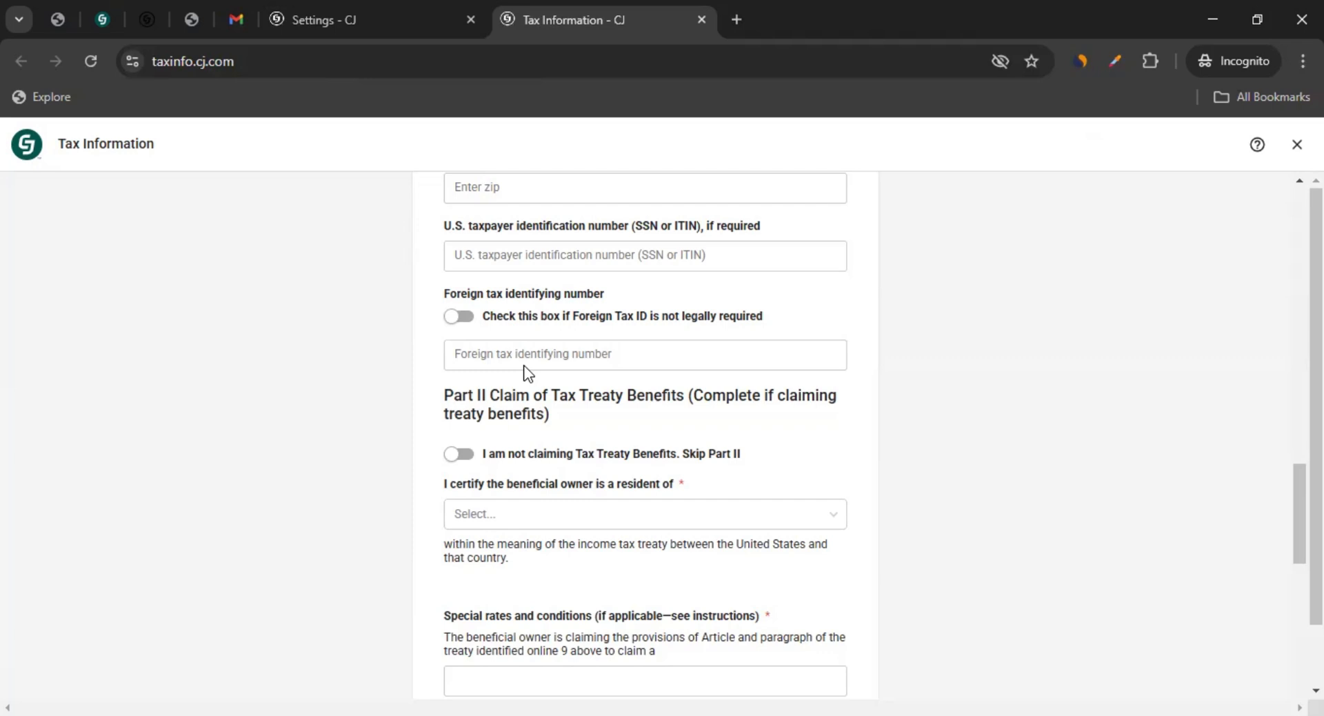
click(504, 355)
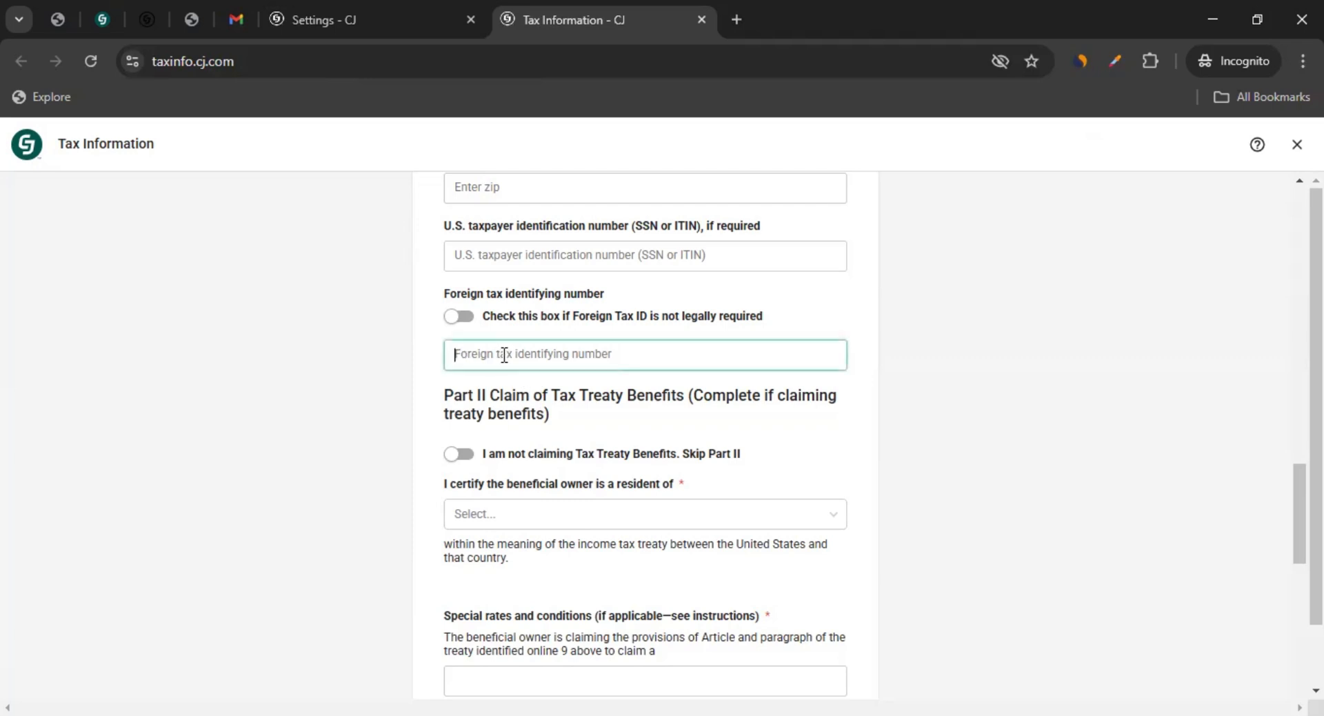
Examine the W-8BEN form's tax treaty benefits, withholding conditions, certification statements and eSignature fields through to submission.
scroll(407, 413, down, 3)
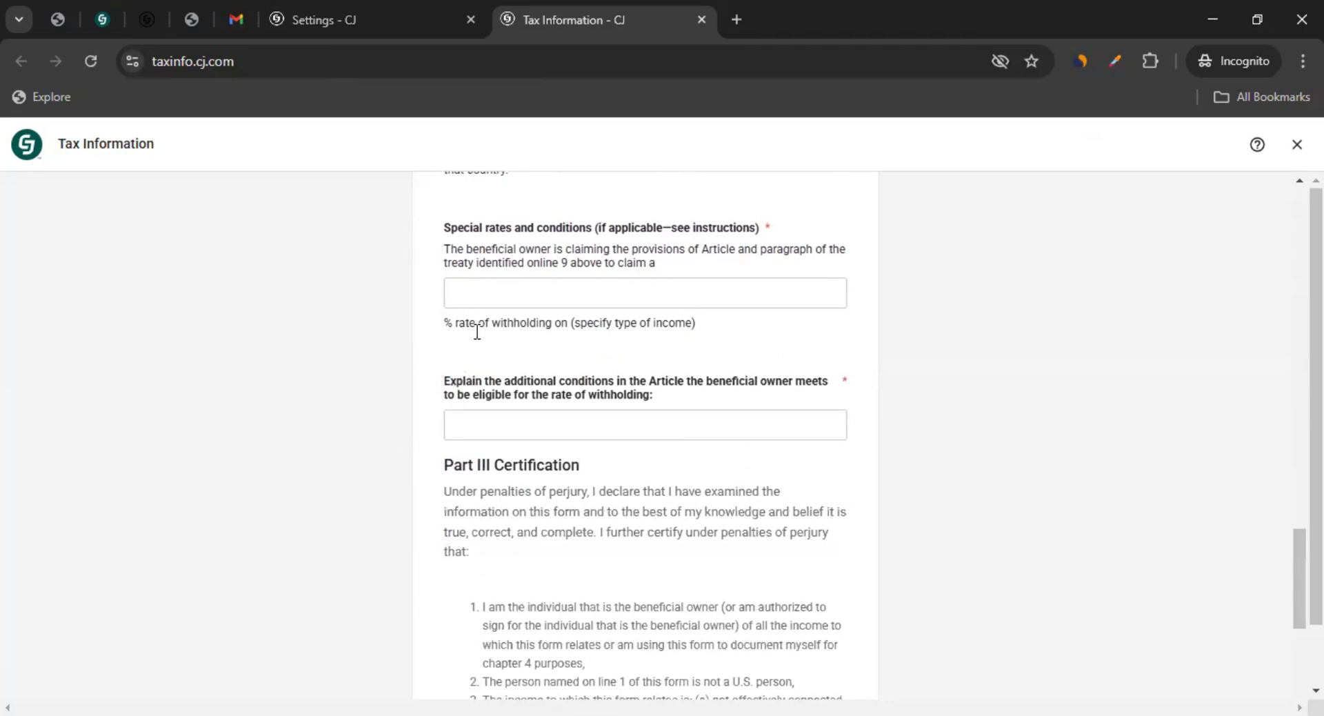
scroll(456, 455, down, 3)
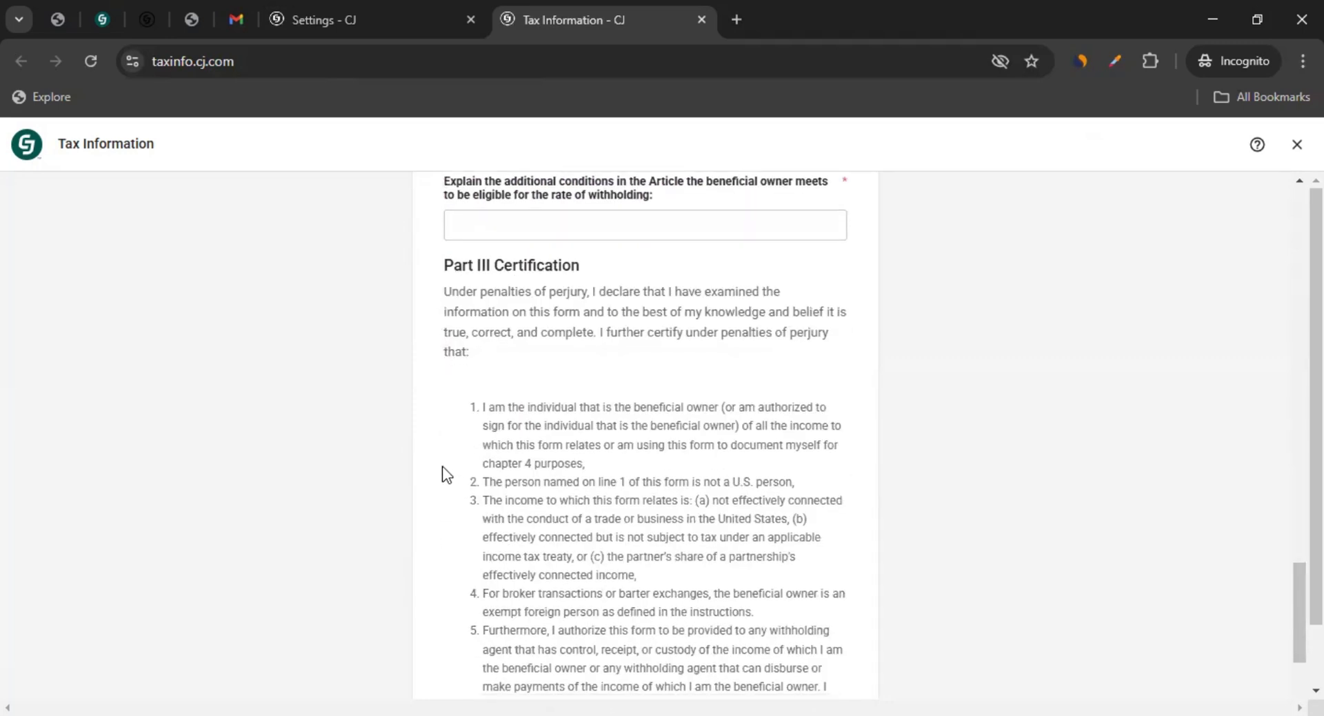
scroll(443, 473, down, 5)
scroll(388, 479, up, 20)
scroll(390, 477, up, 15)
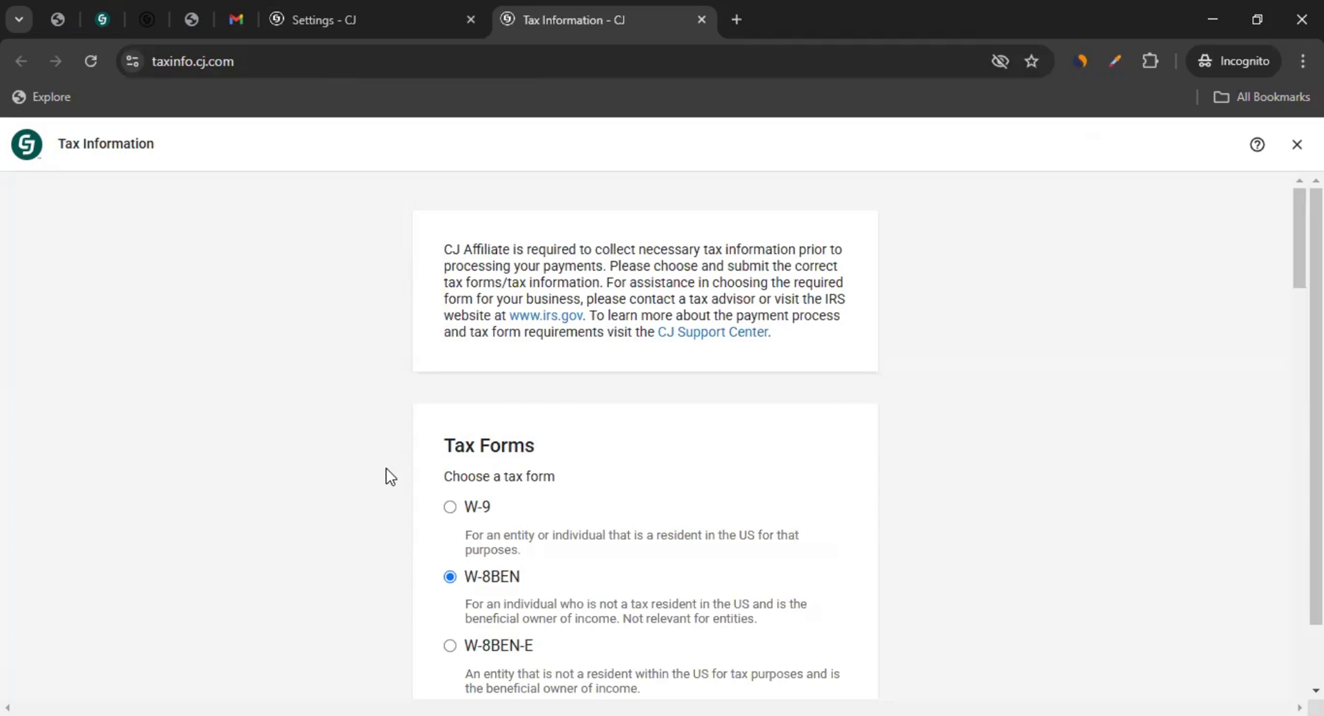
scroll(405, 478, down, 4)
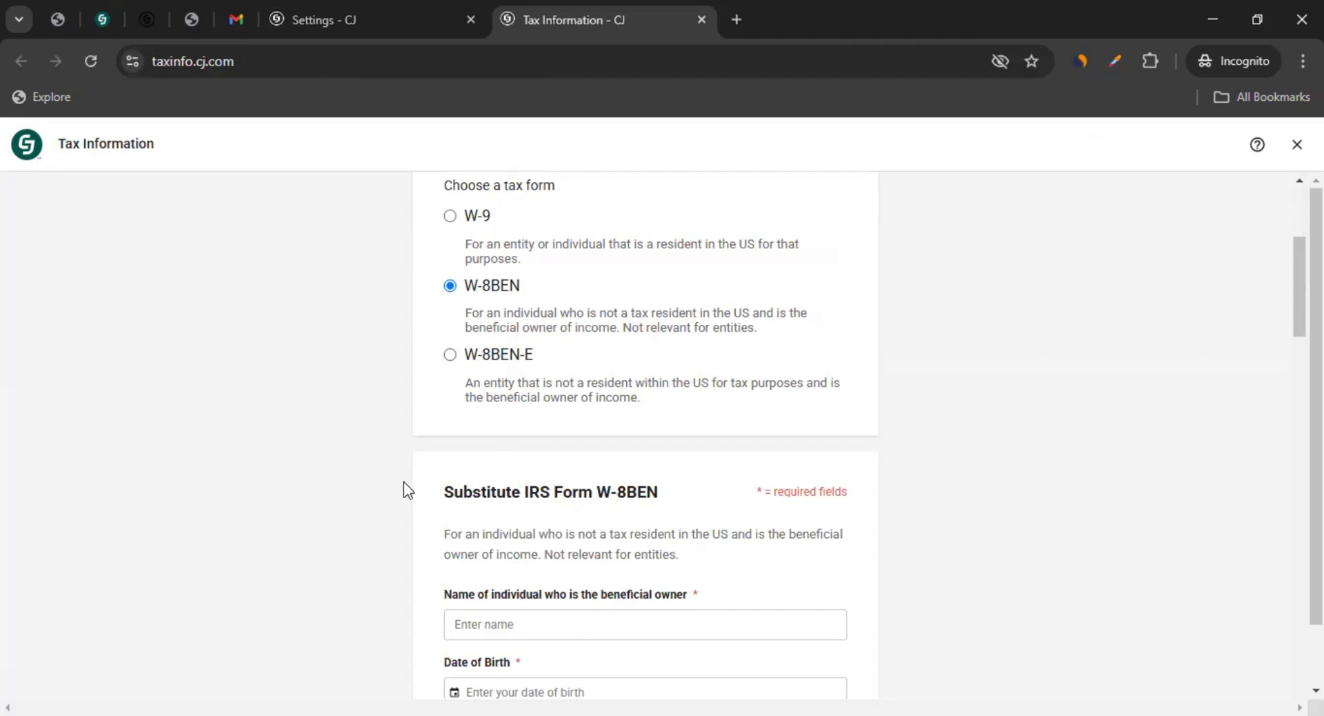
scroll(399, 486, down, 15)
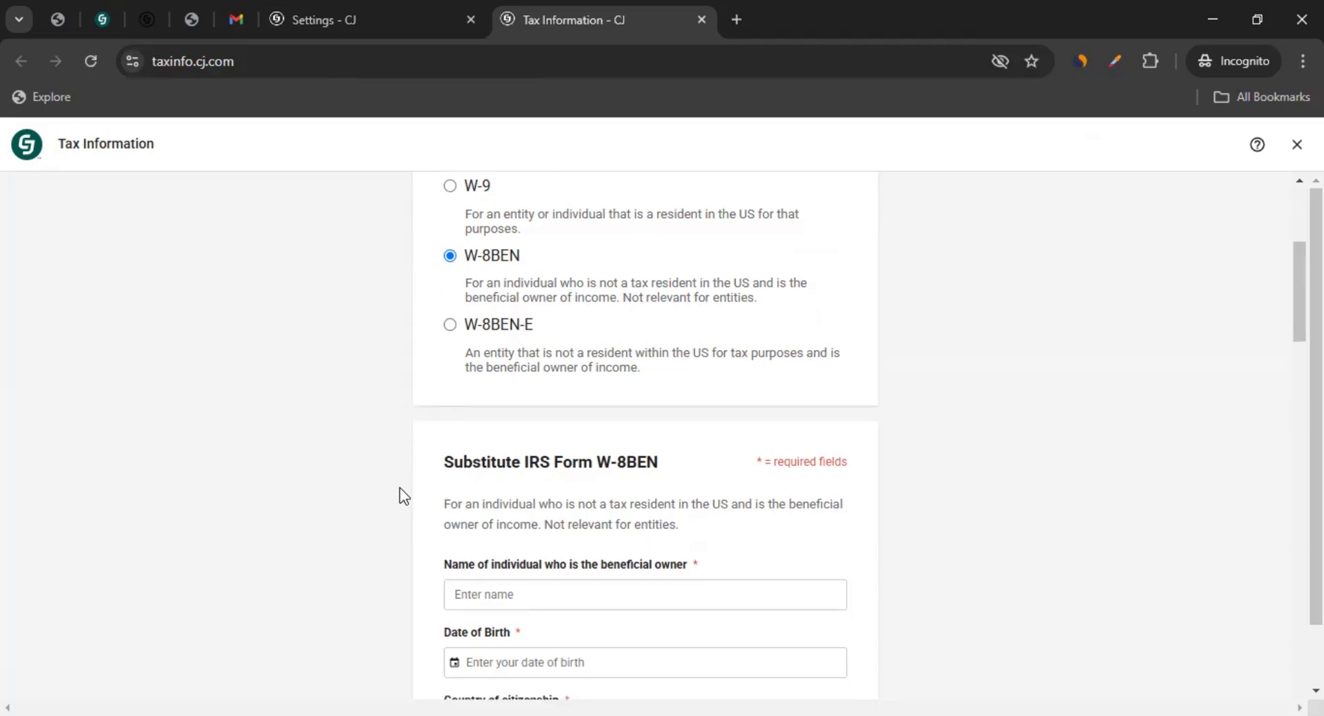
scroll(375, 498, down, 3)
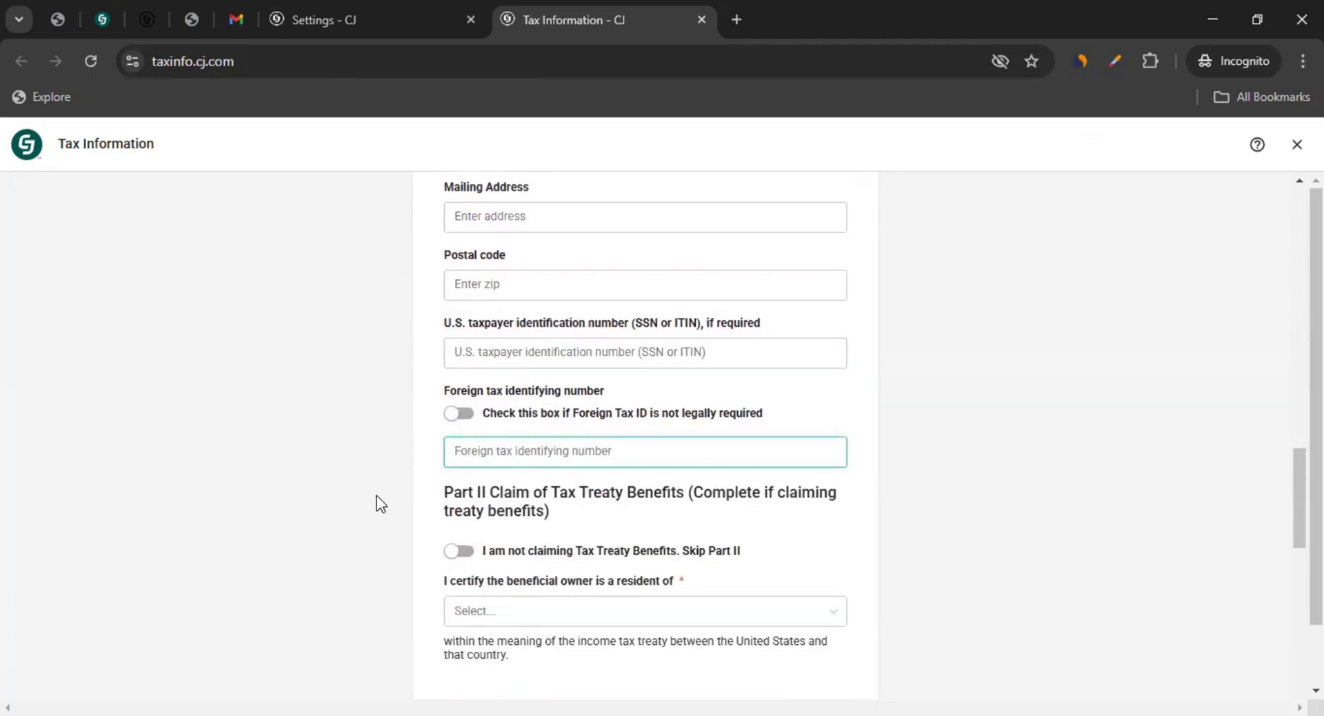
scroll(399, 505, down, 3)
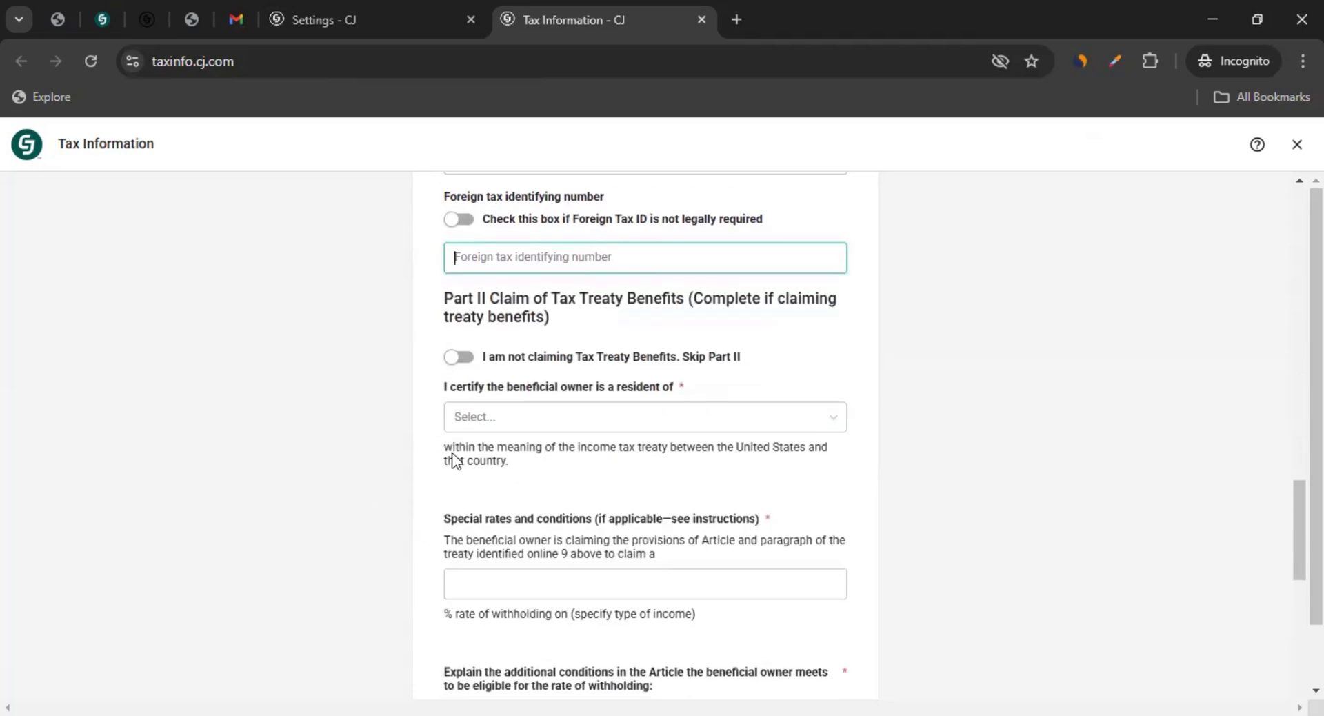
scroll(452, 455, down, 3)
scroll(414, 417, down, 12)
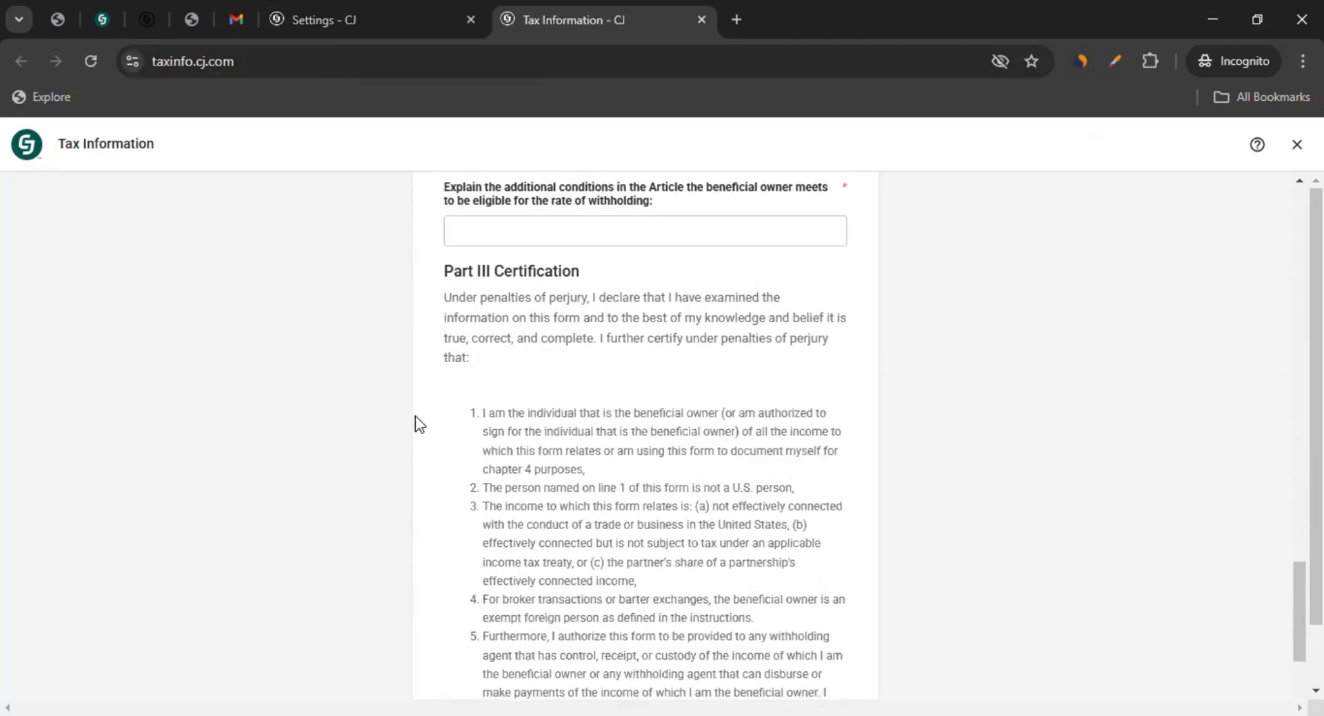
click(507, 398)
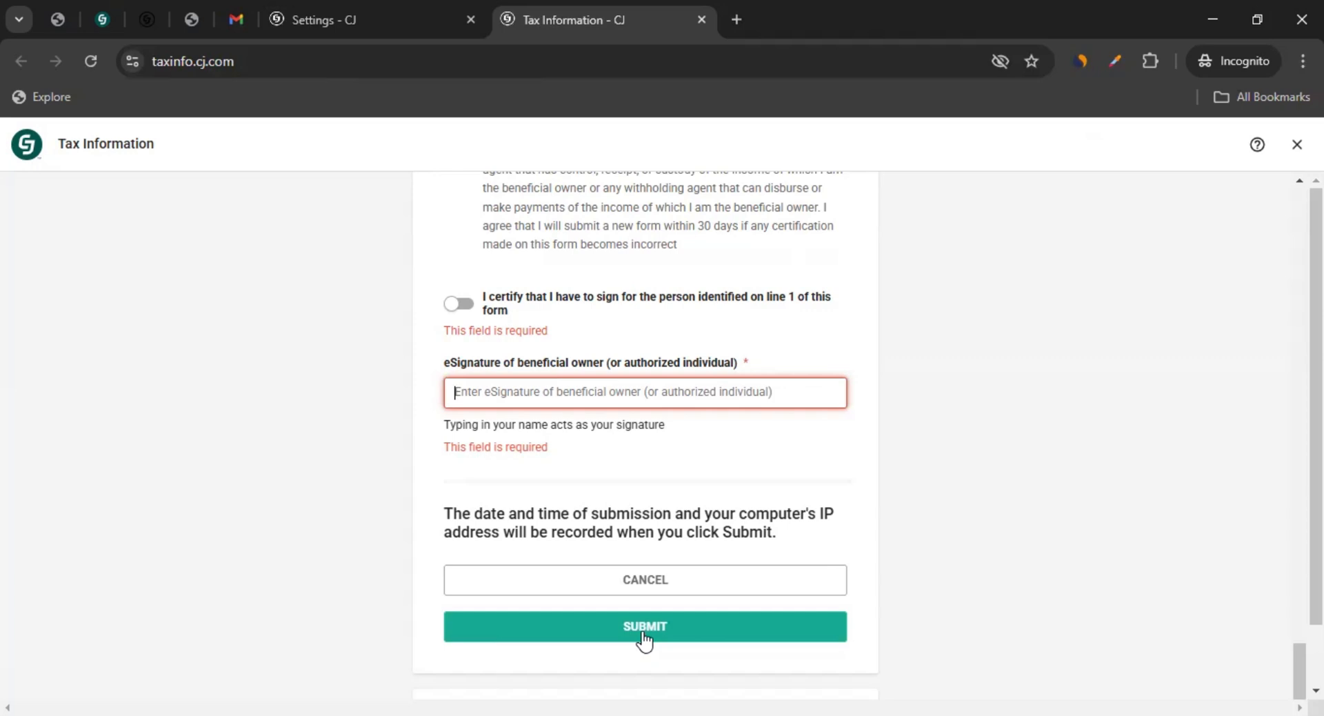
Return to the onboarding checklist from the account settings and check the company details, tax forms and payment information tasks.
click(386, 9)
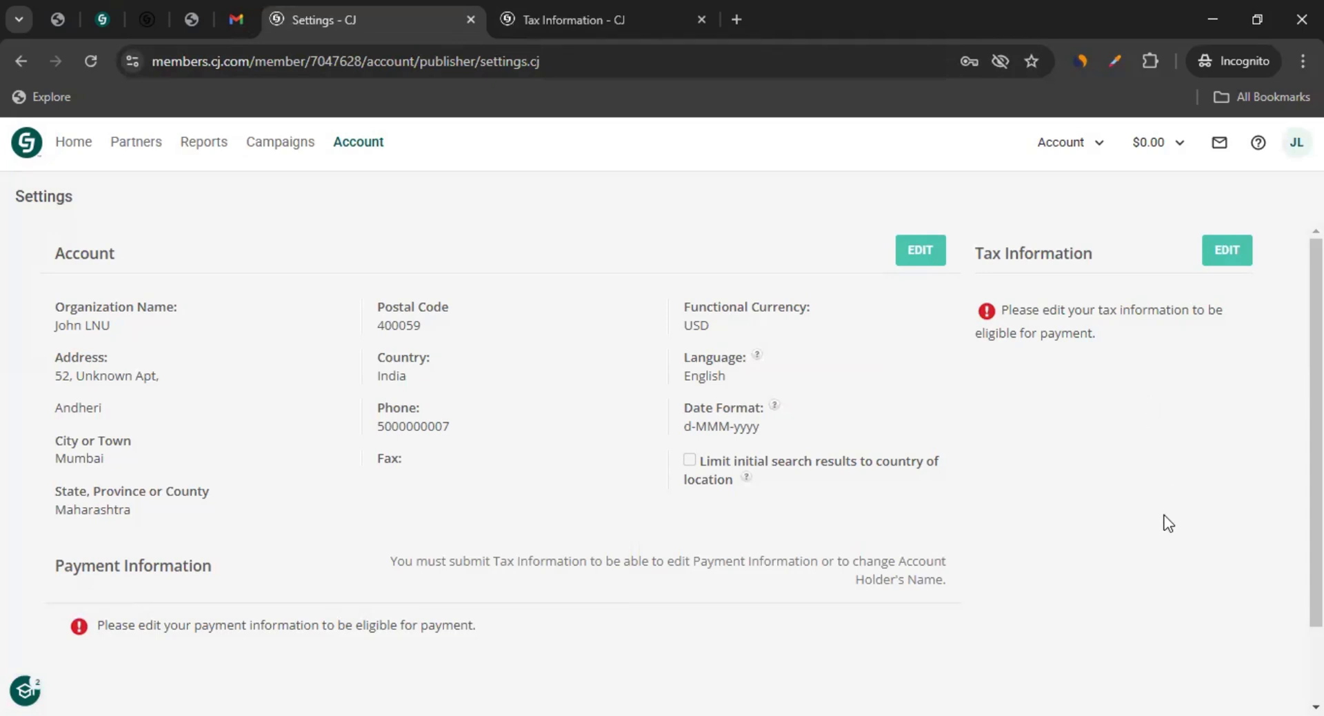
click(62, 151)
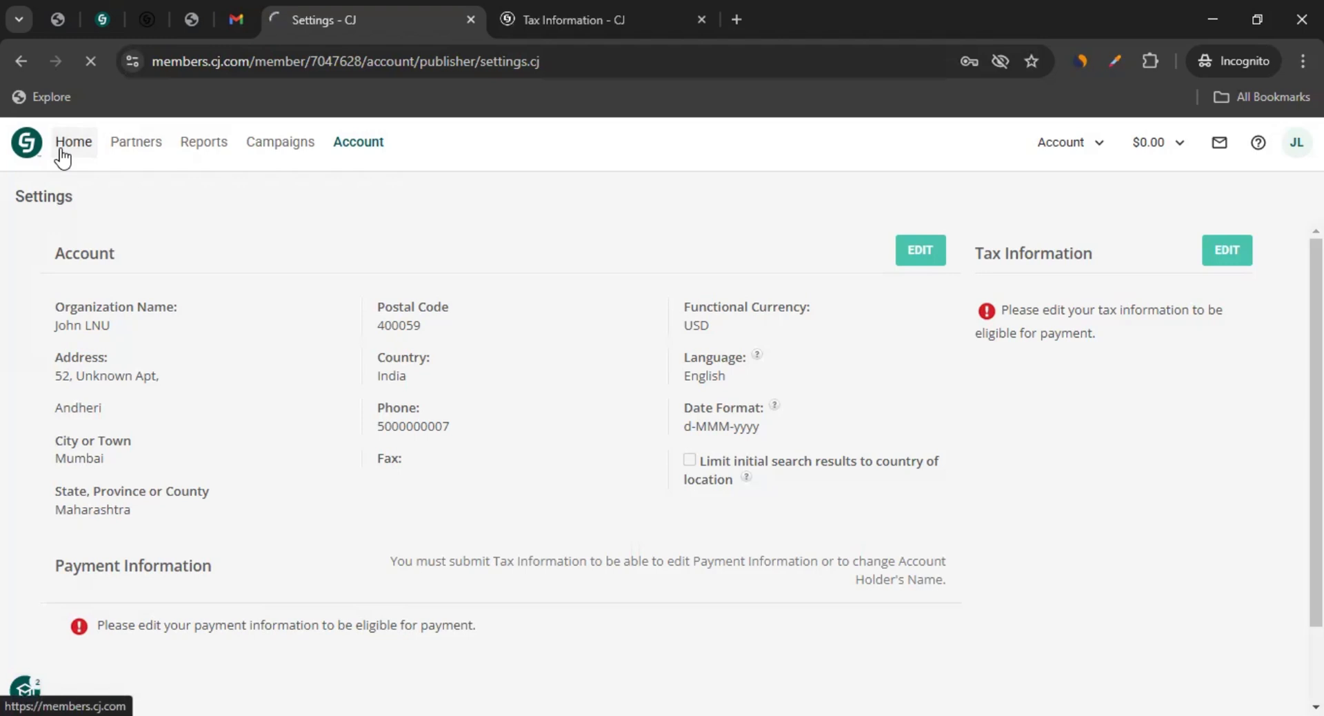
scroll(165, 483, down, 1)
scroll(321, 285, down, 4)
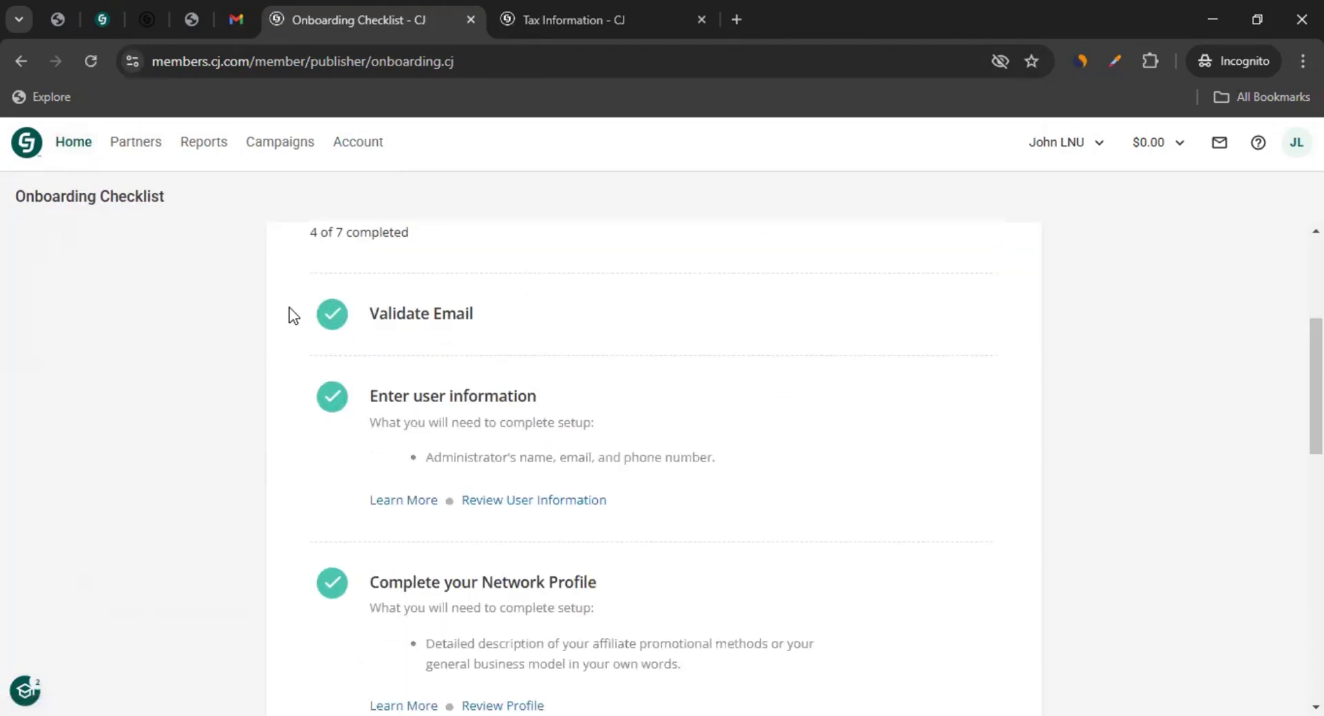
scroll(272, 402, down, 8)
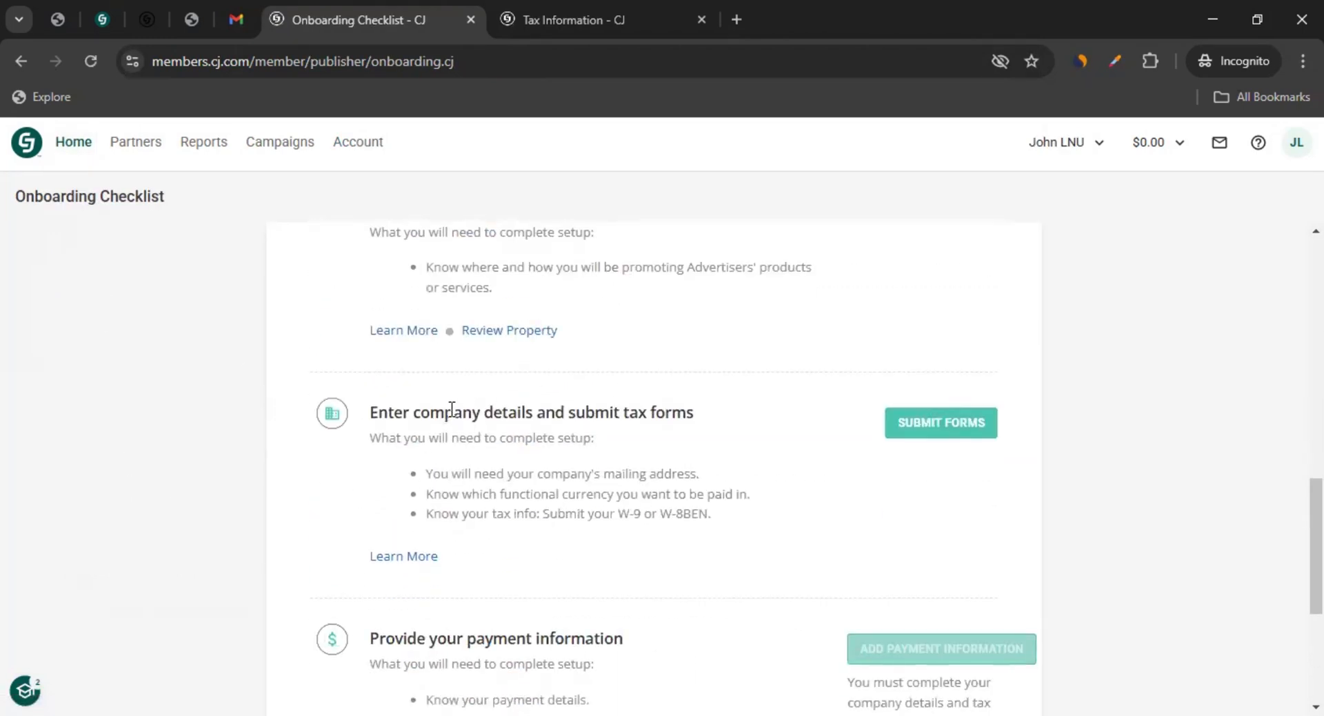
Review the company details, tax forms and payment information tasks on the onboarding checklist, and glance at the open W-8BEN form.
drag(422, 414, 671, 411)
click(662, 411)
drag(595, 410, 701, 428)
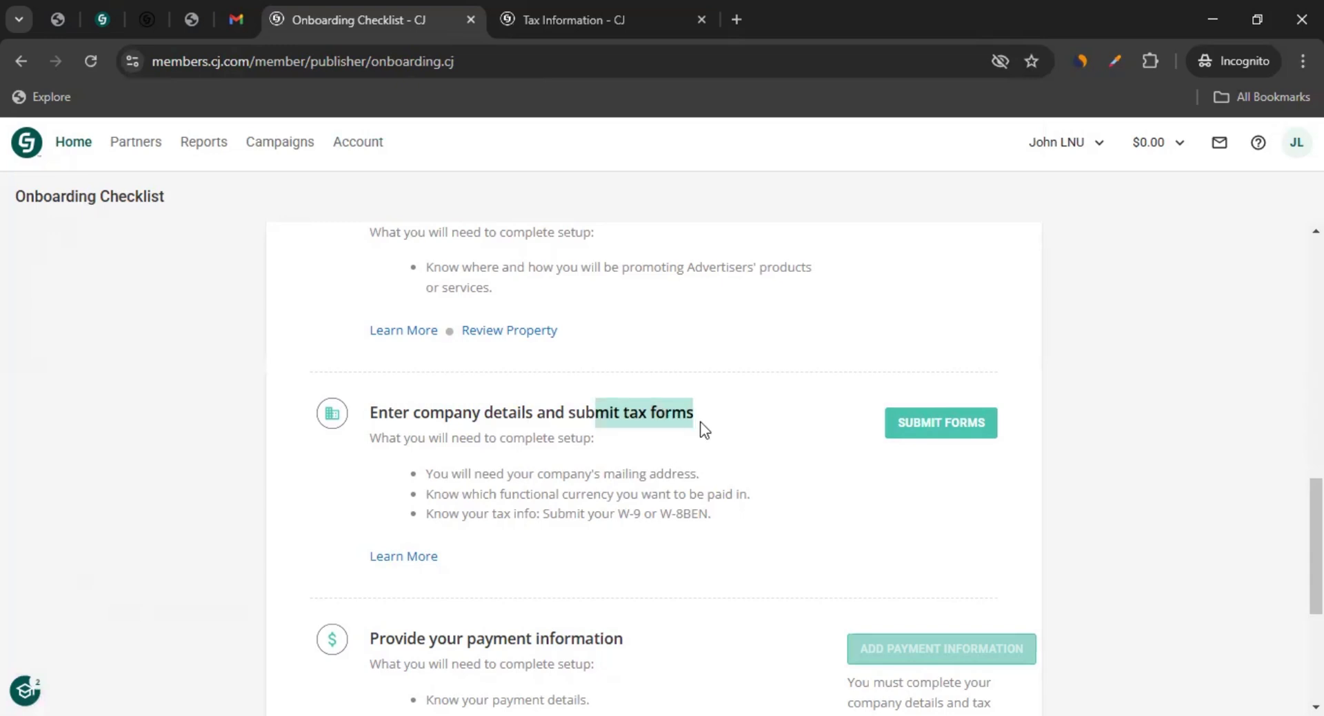
drag(445, 411, 693, 412)
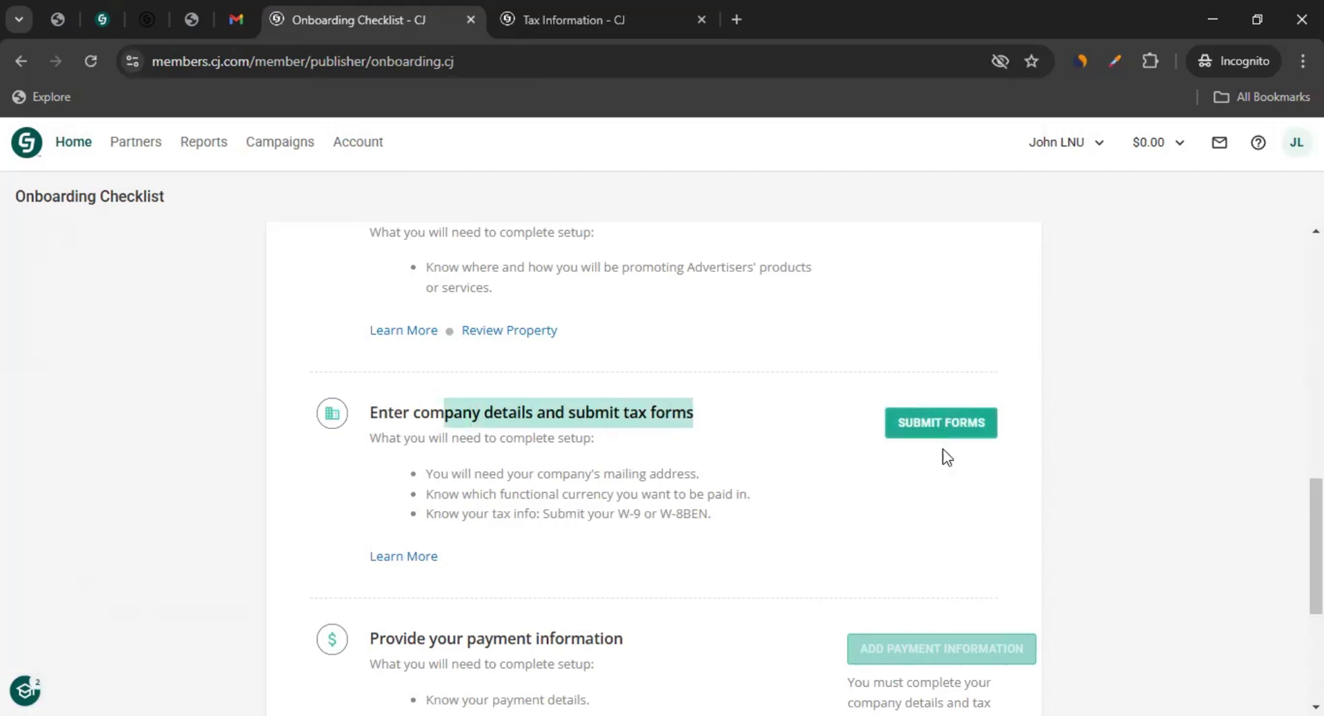
scroll(947, 456, up, 5)
scroll(949, 444, down, 4)
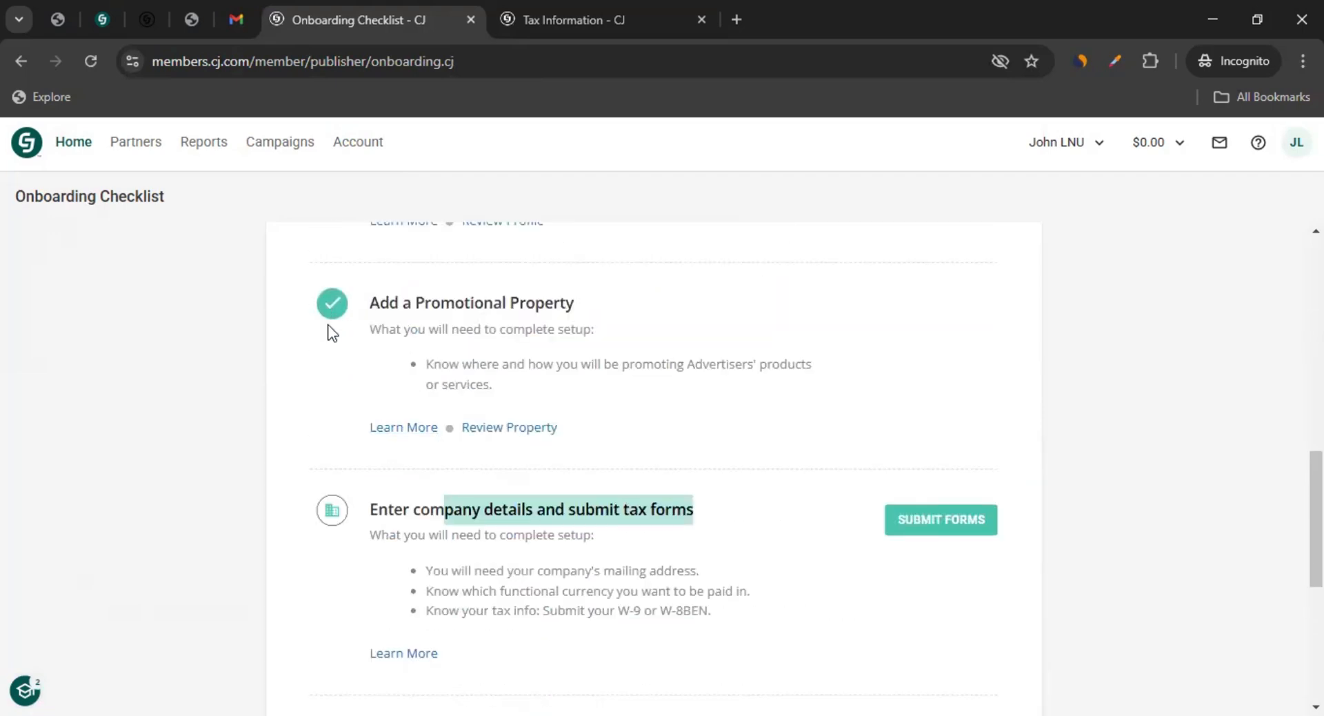
scroll(353, 453, down, 3)
scroll(692, 424, down, 3)
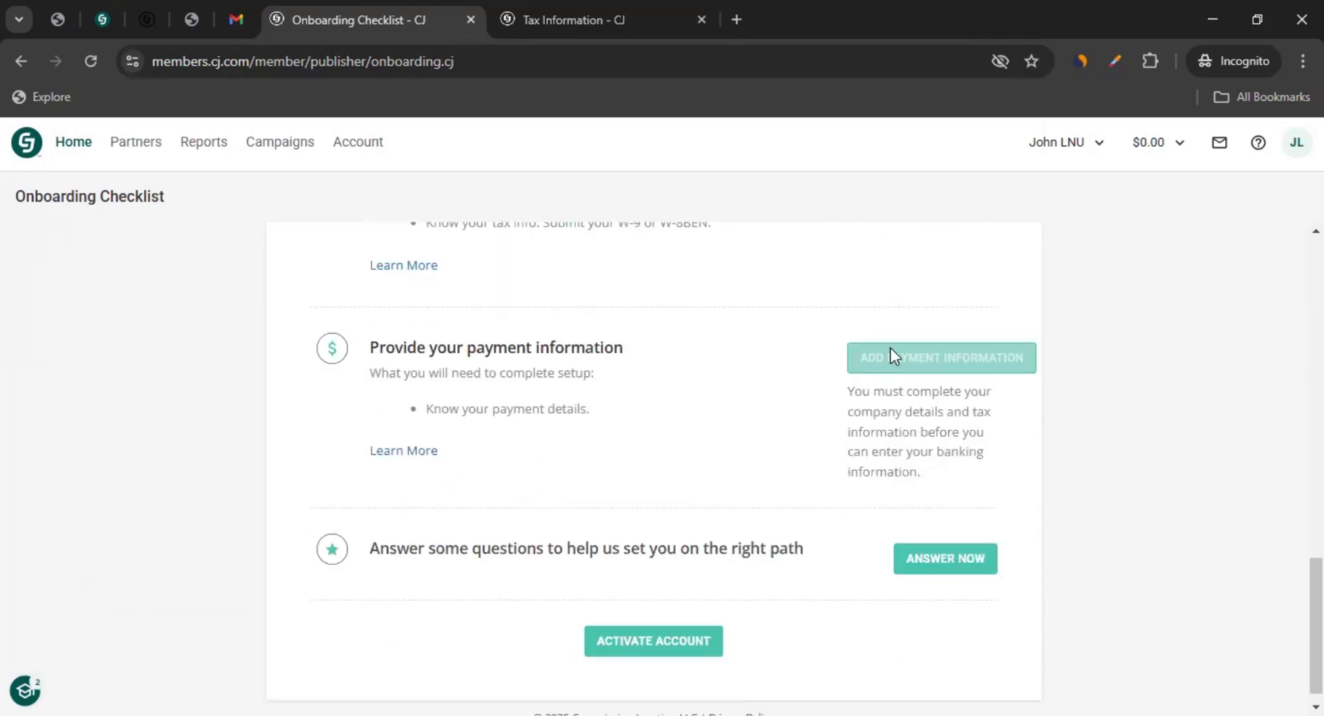
click(523, 6)
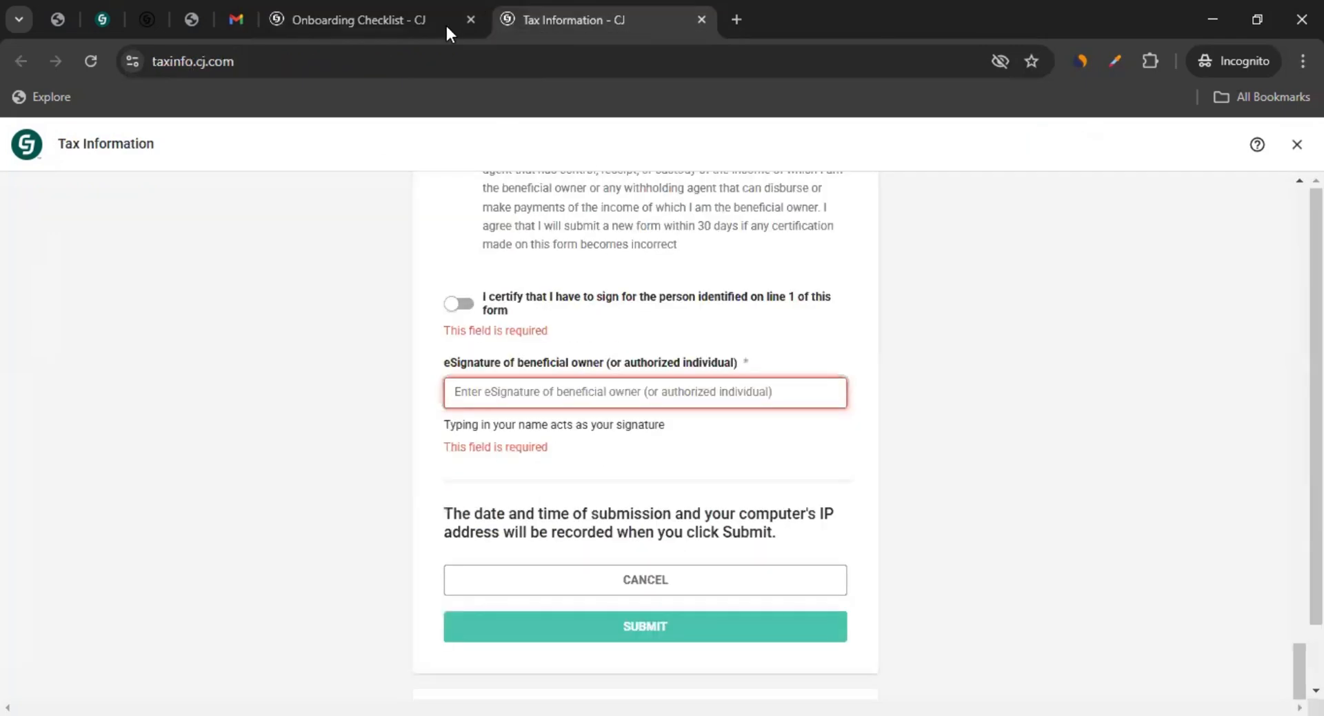
click(386, 20)
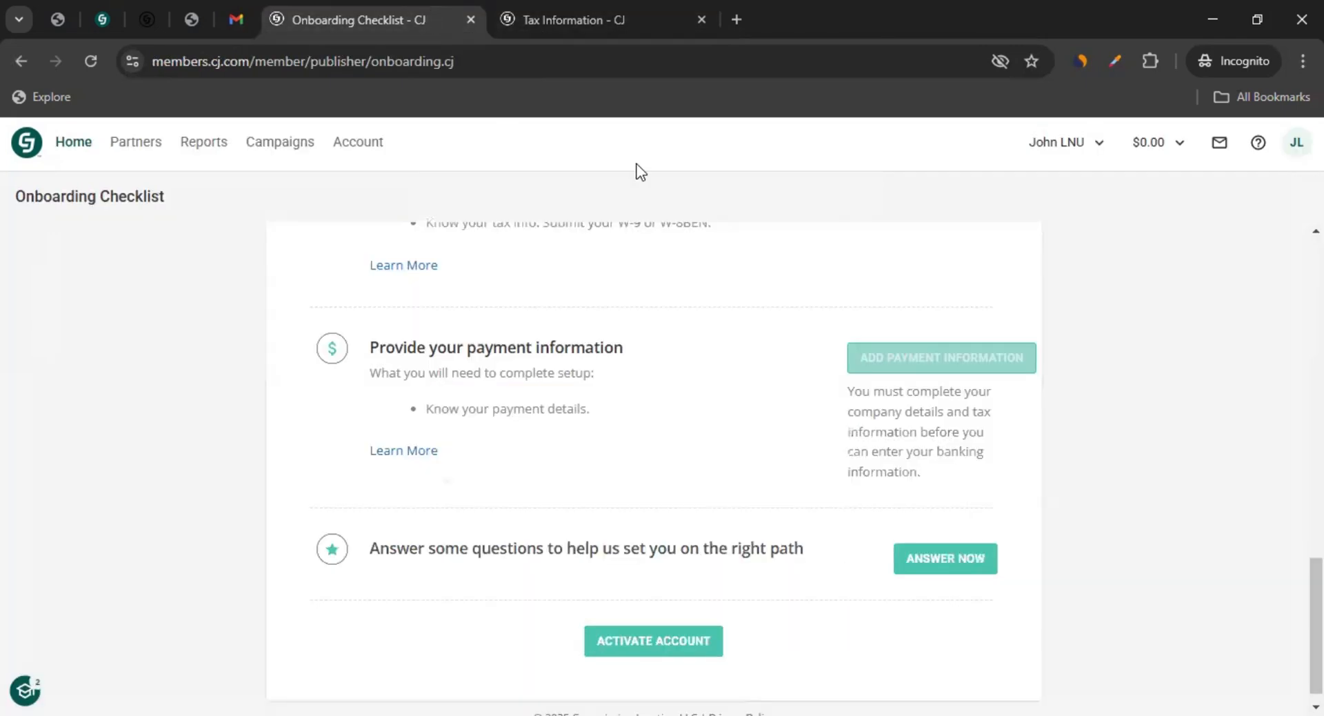
Open the publisher account settings from the checklist and examine the Payment Information section and its tax information requirement.
click(938, 432)
scroll(931, 379, down, 2)
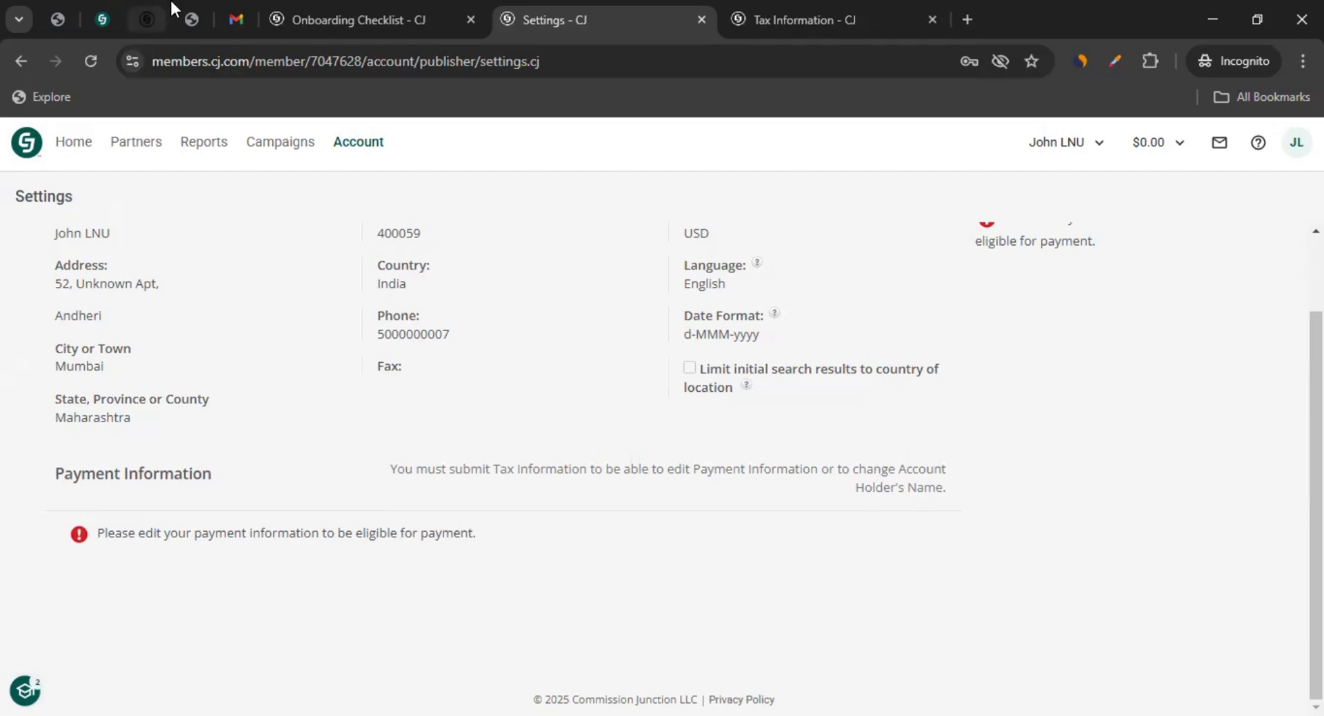
scroll(1077, 354, up, 2)
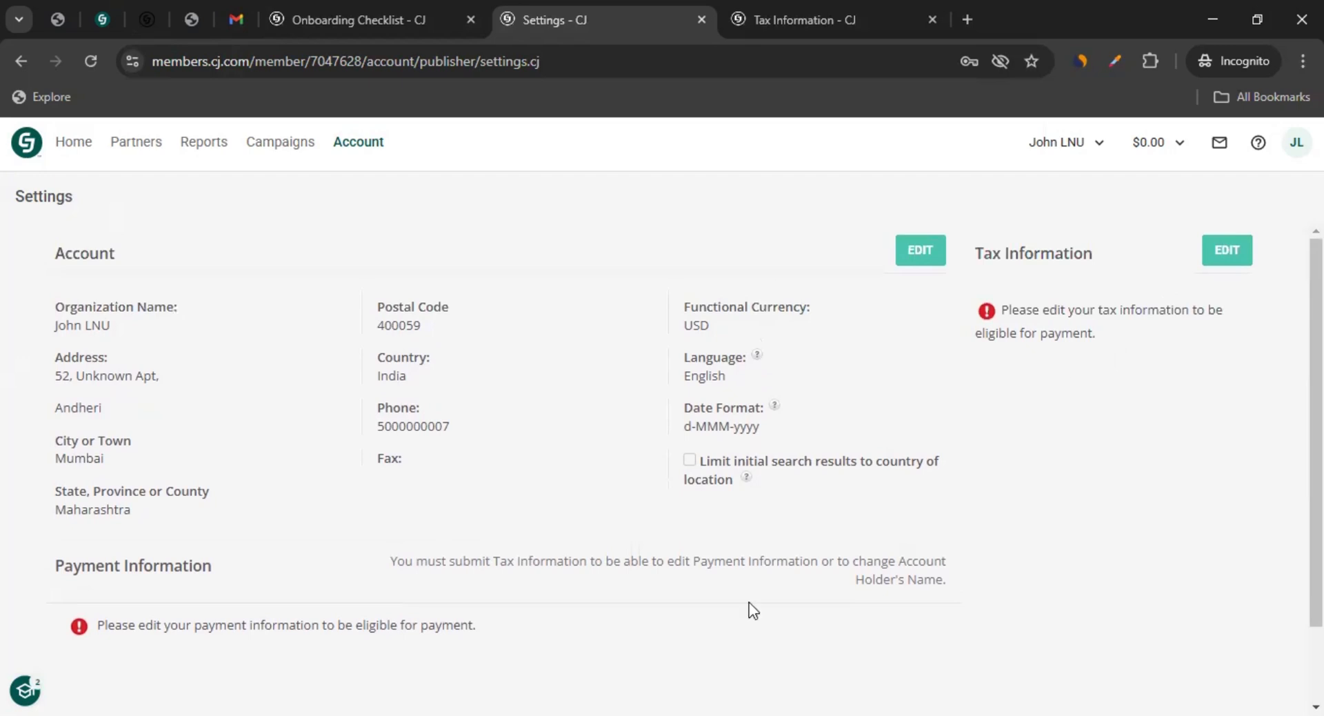
scroll(805, 583, down, 2)
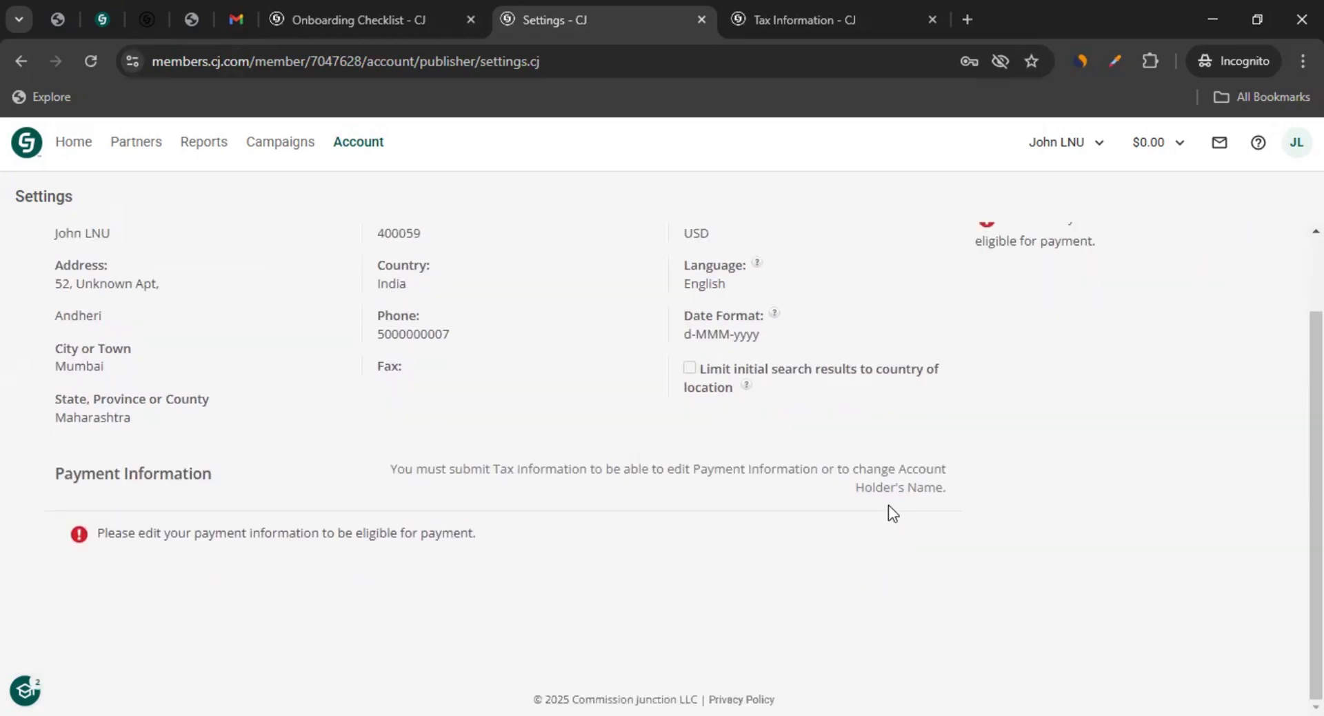
Open the checklist's questionnaire and answer No to running a network that other publishers join to promote brands or merchants.
click(370, 10)
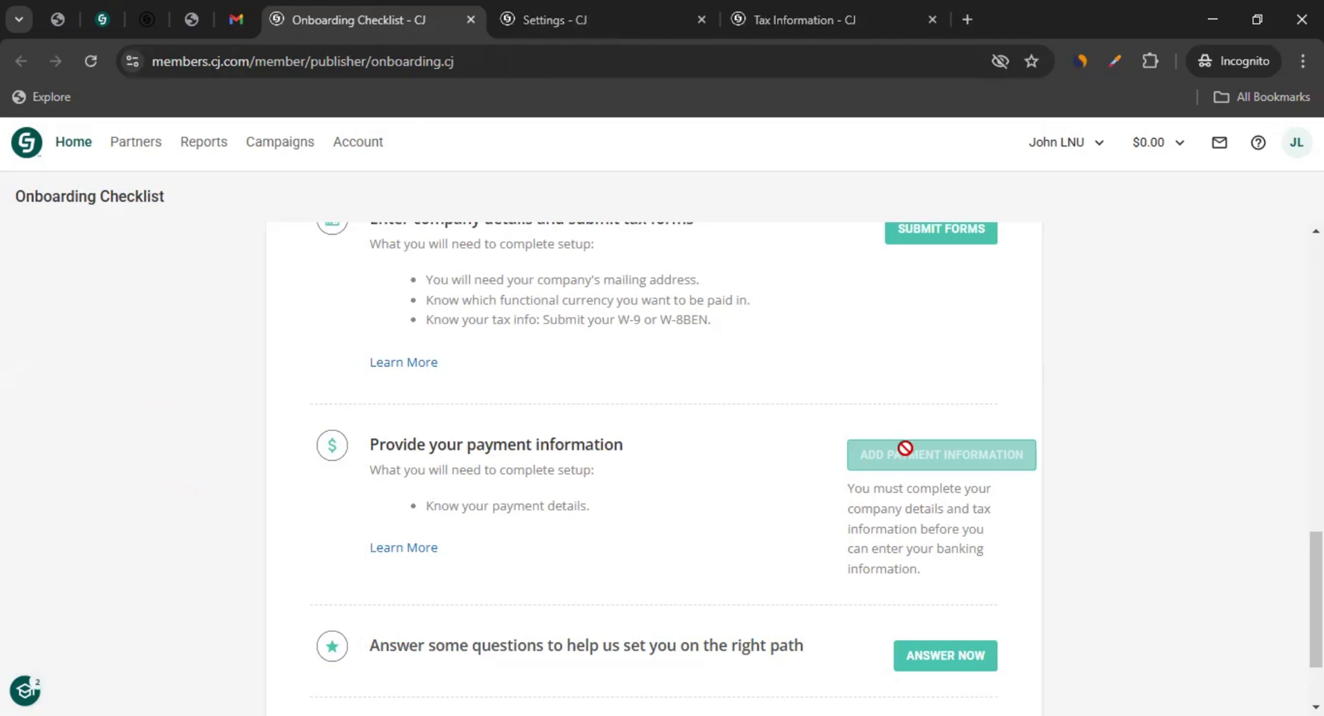
scroll(816, 486, down, 3)
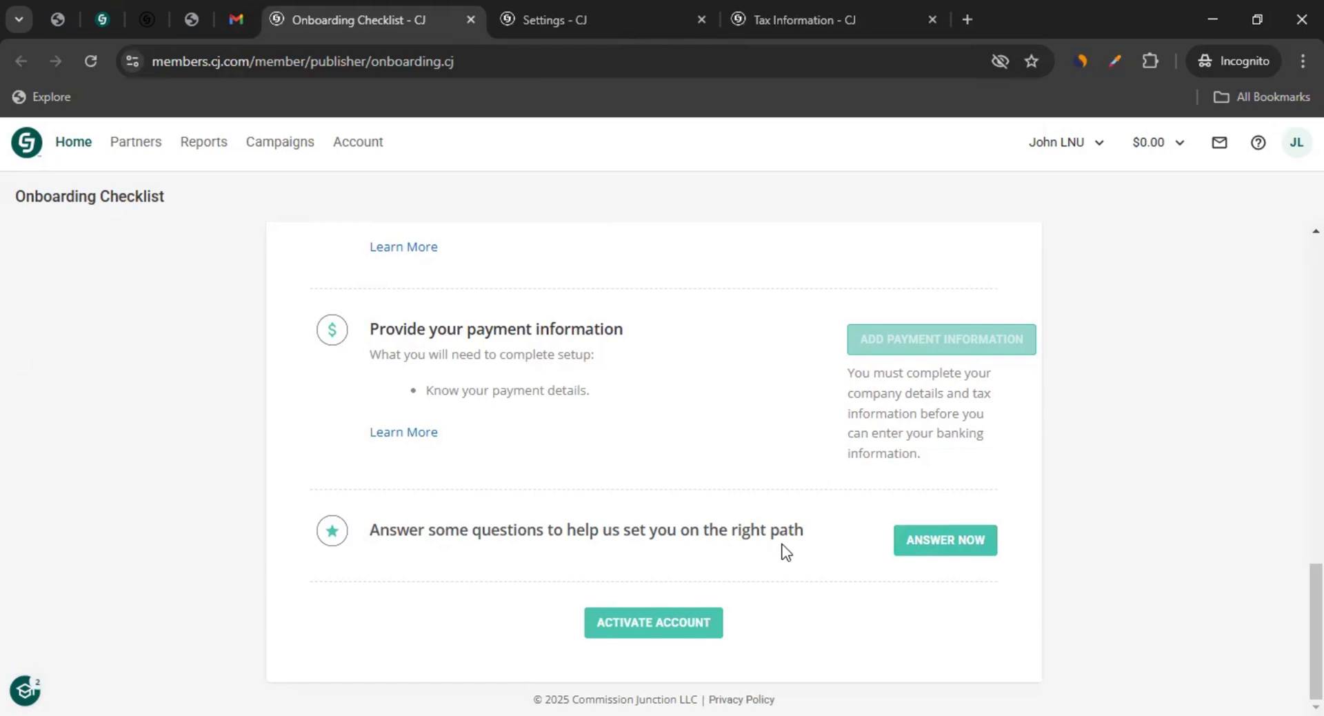
click(975, 548)
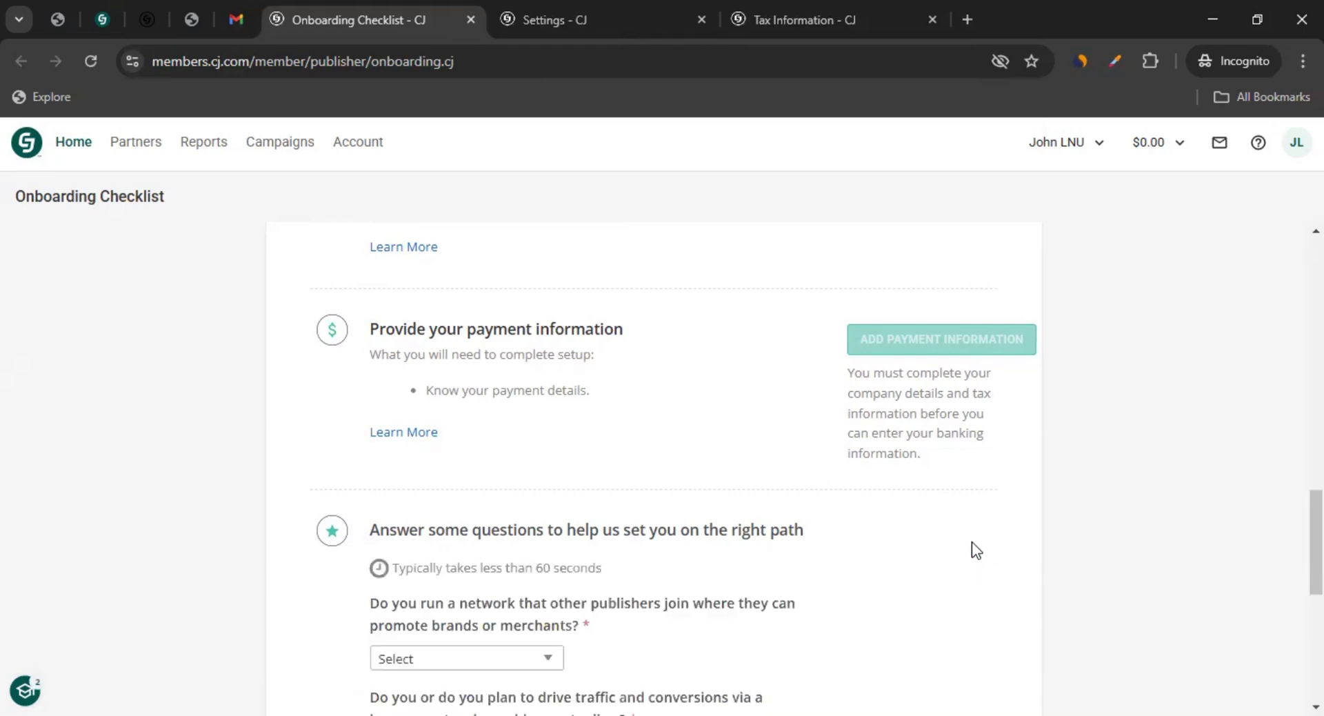
scroll(288, 469, down, 4)
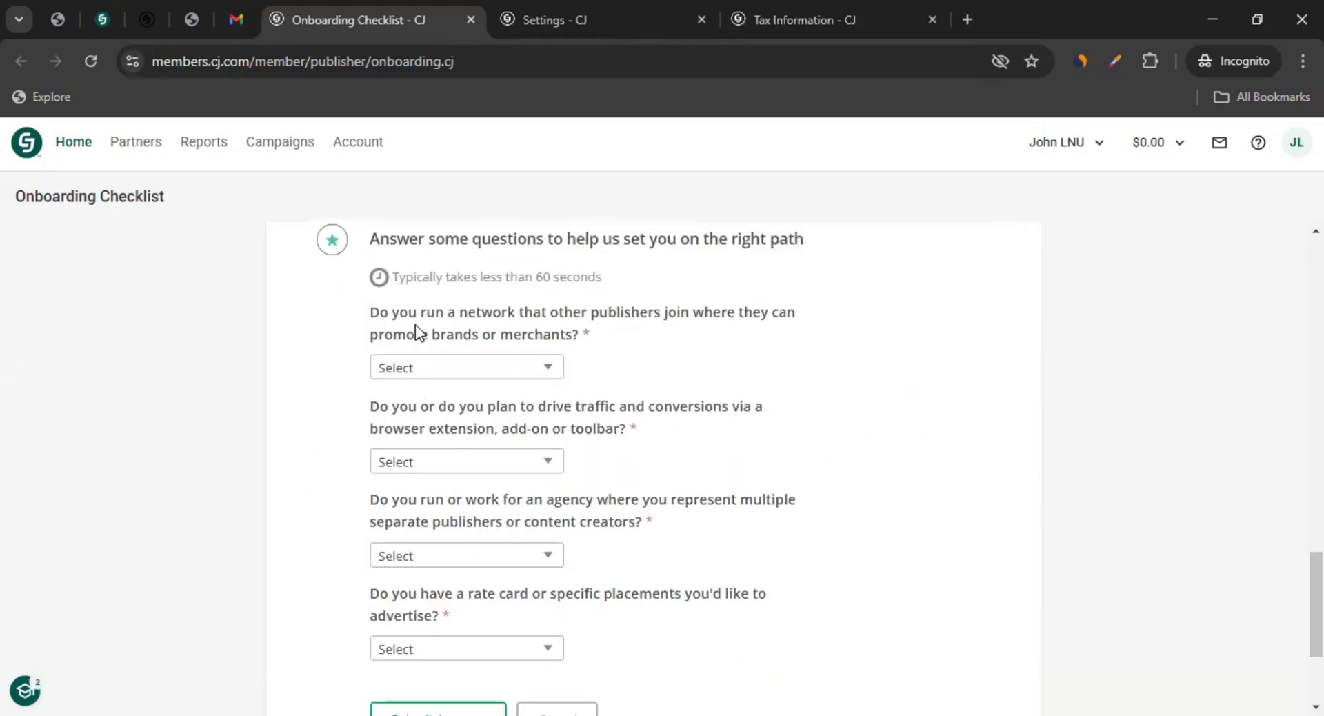
drag(368, 318, 773, 321)
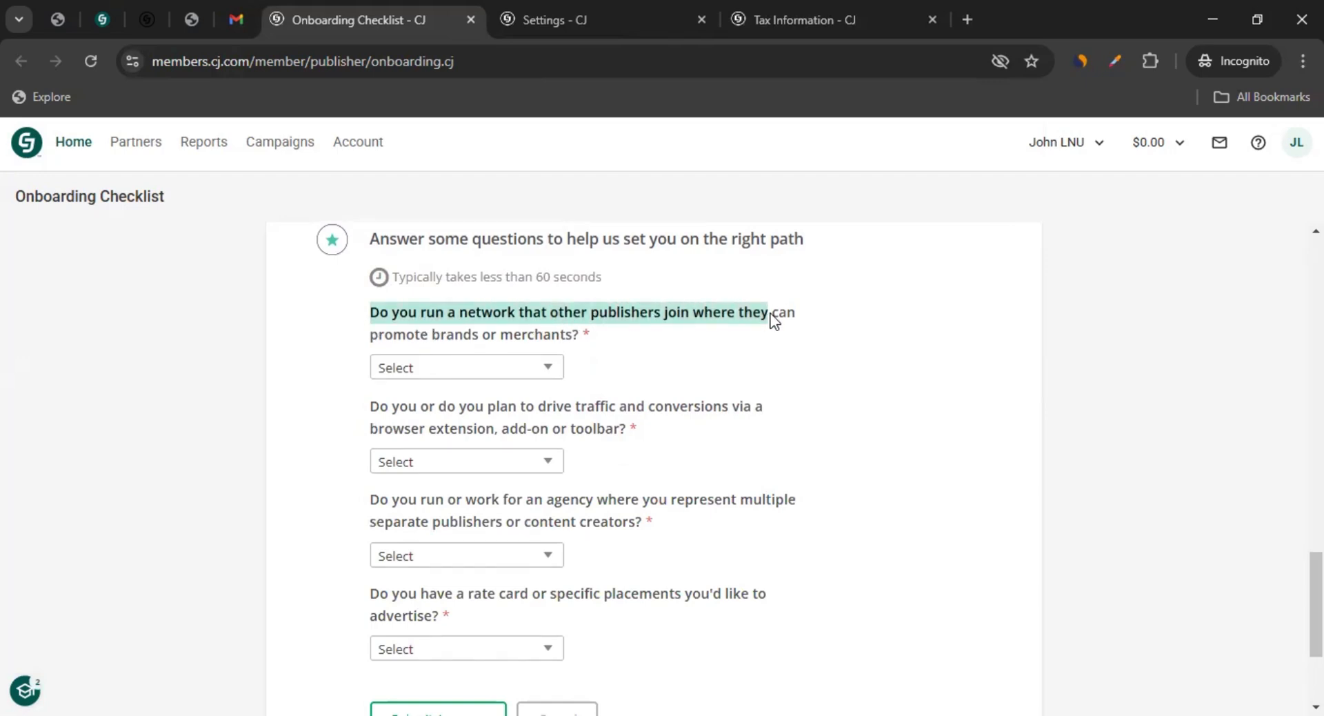
click(463, 372)
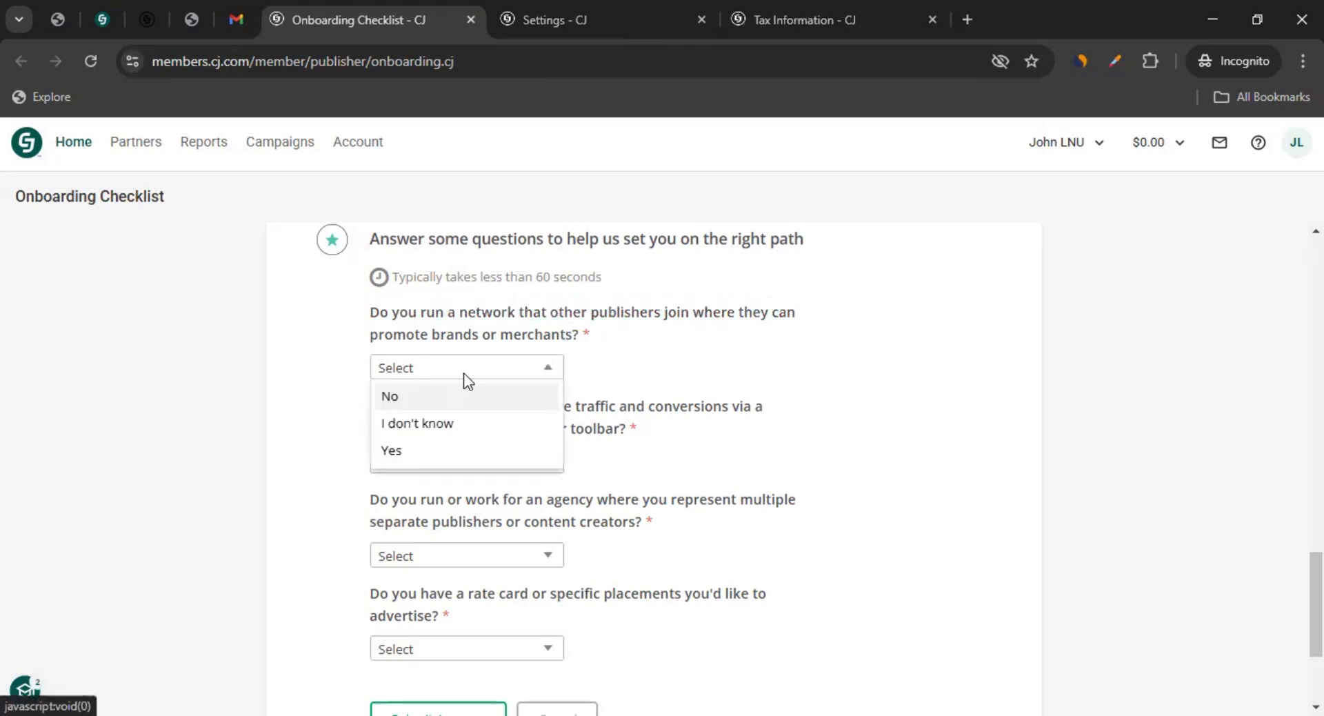
click(400, 402)
Answer No to driving traffic and conversions via a browser extension, add-on or toolbar.
scroll(324, 401, down, 1)
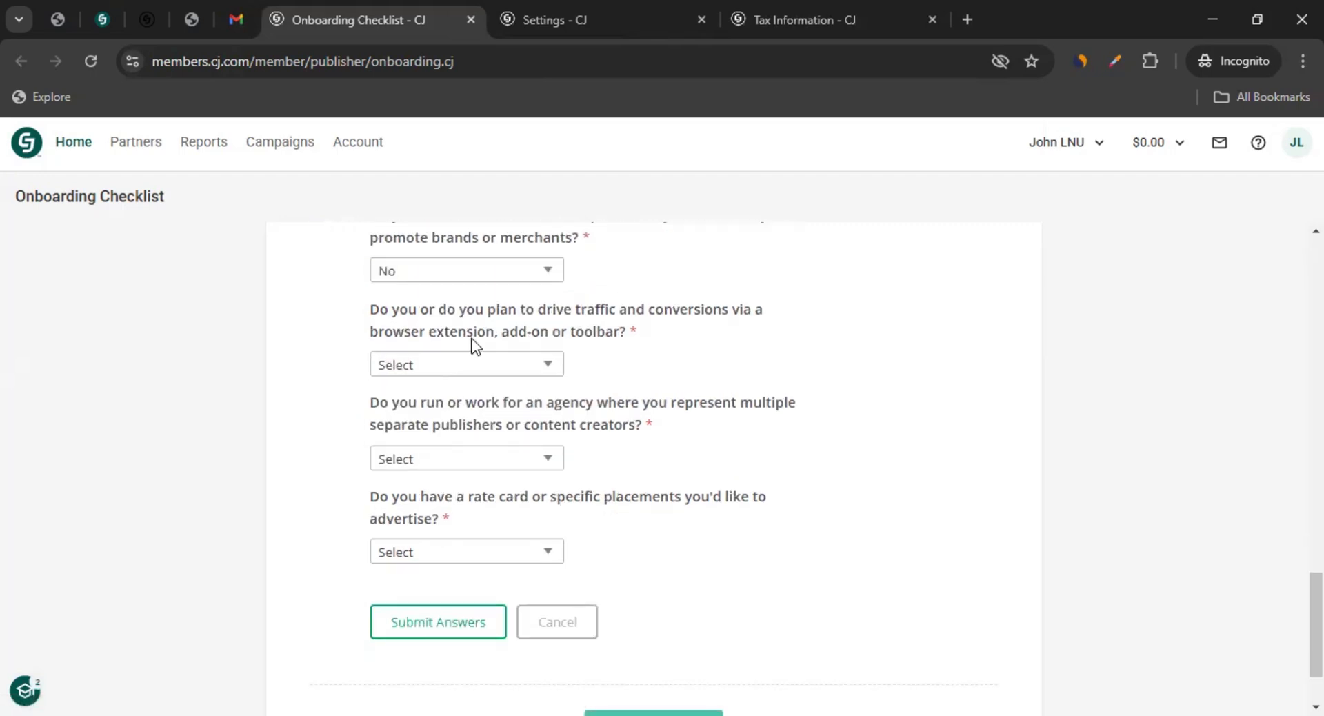
drag(401, 310, 619, 310)
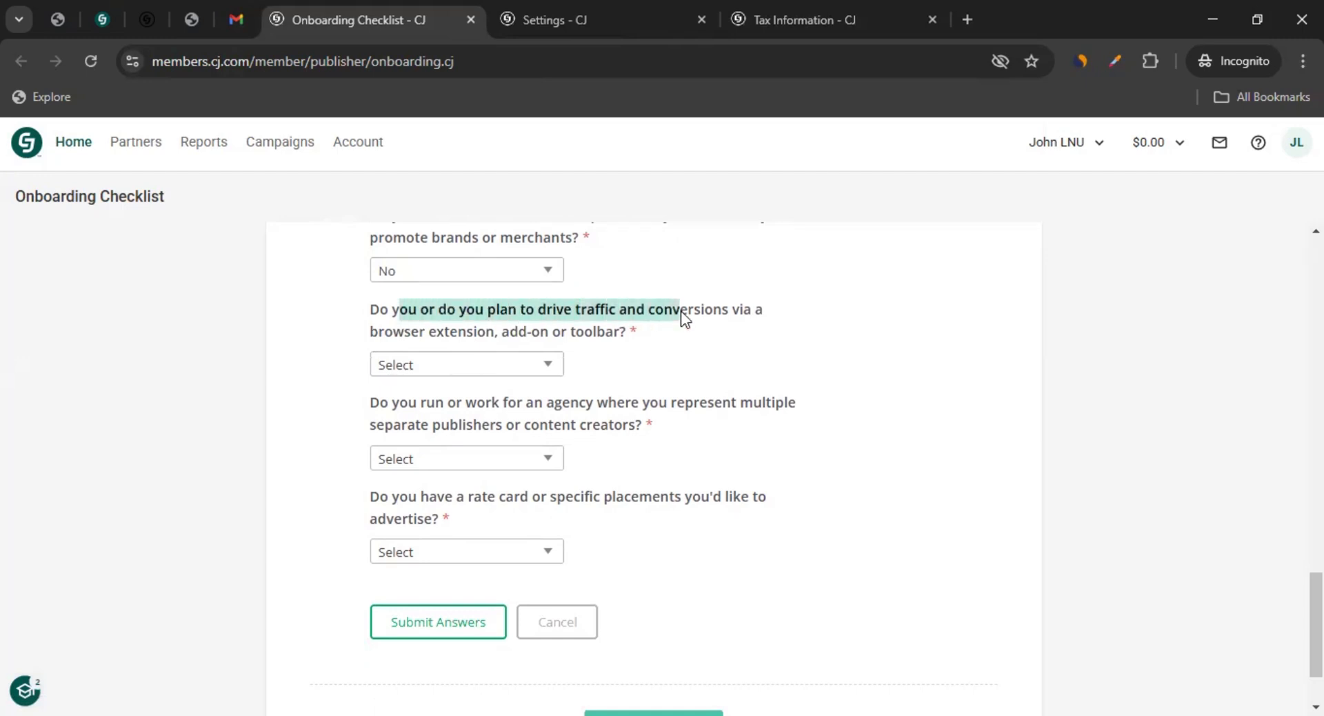
drag(723, 314, 441, 338)
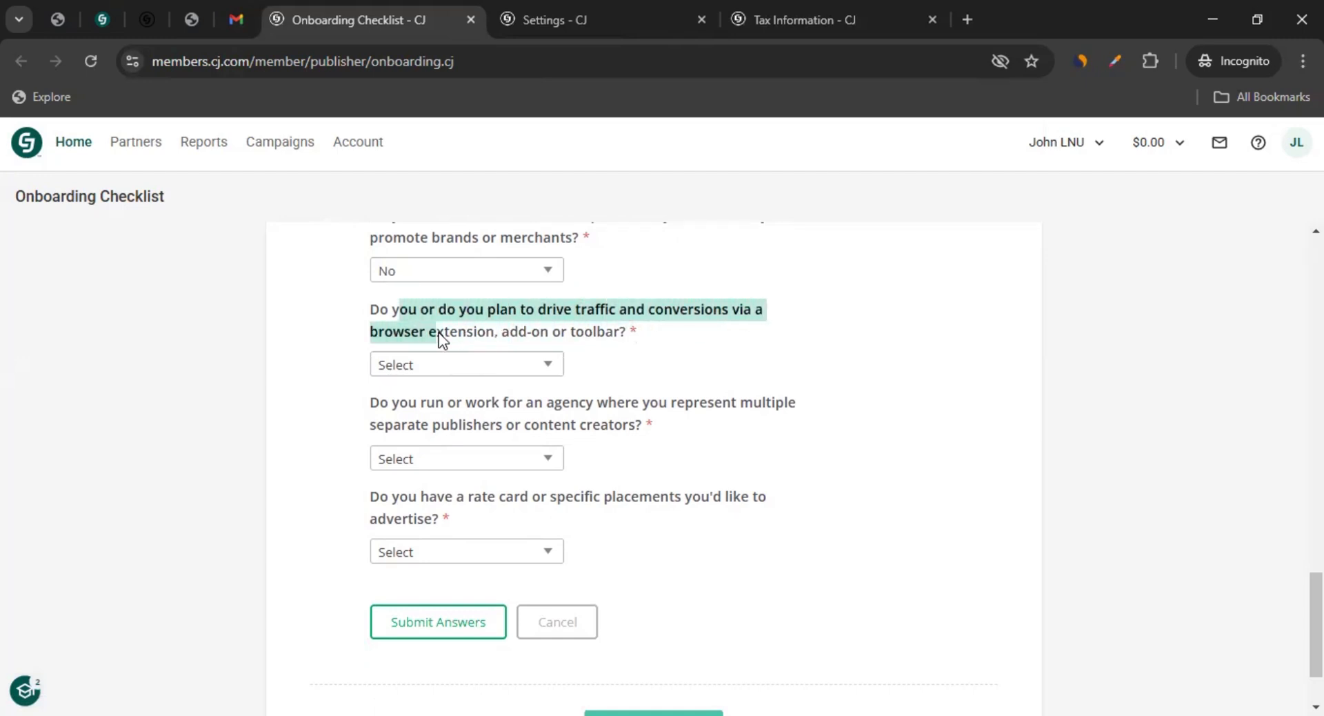
click(490, 364)
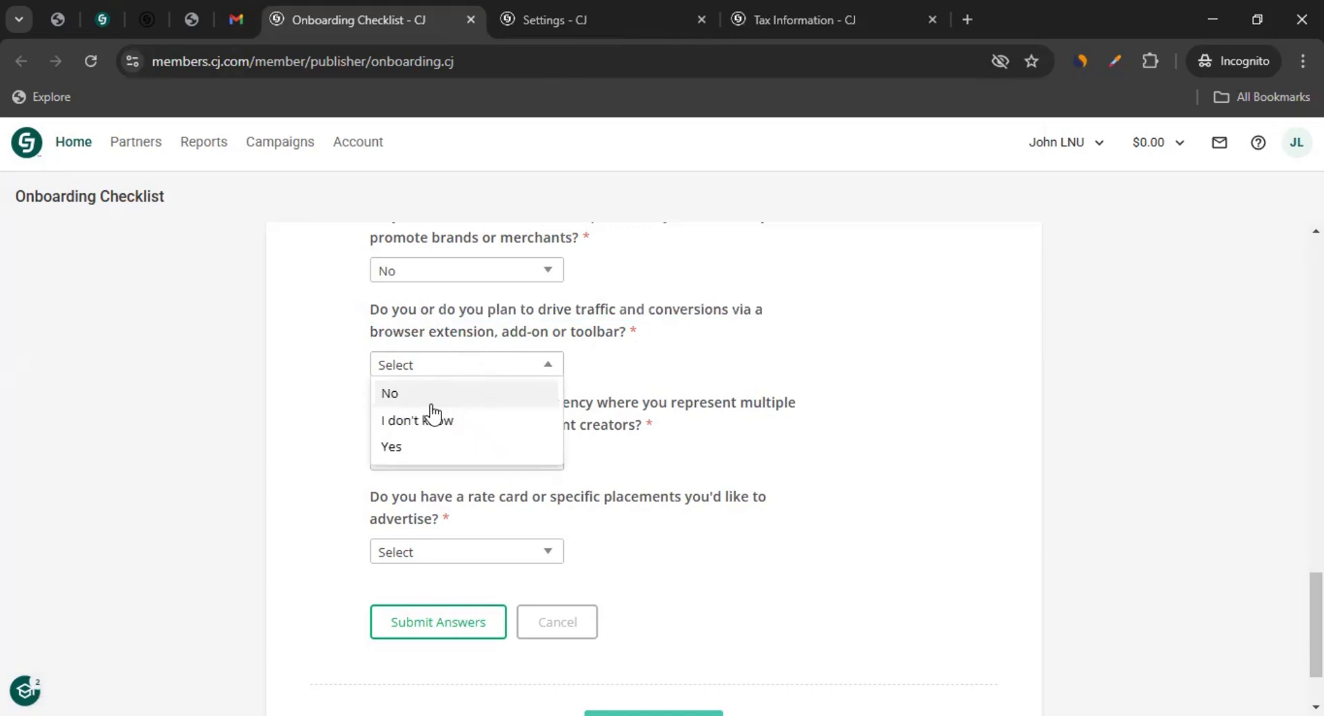
click(431, 448)
click(474, 364)
click(420, 393)
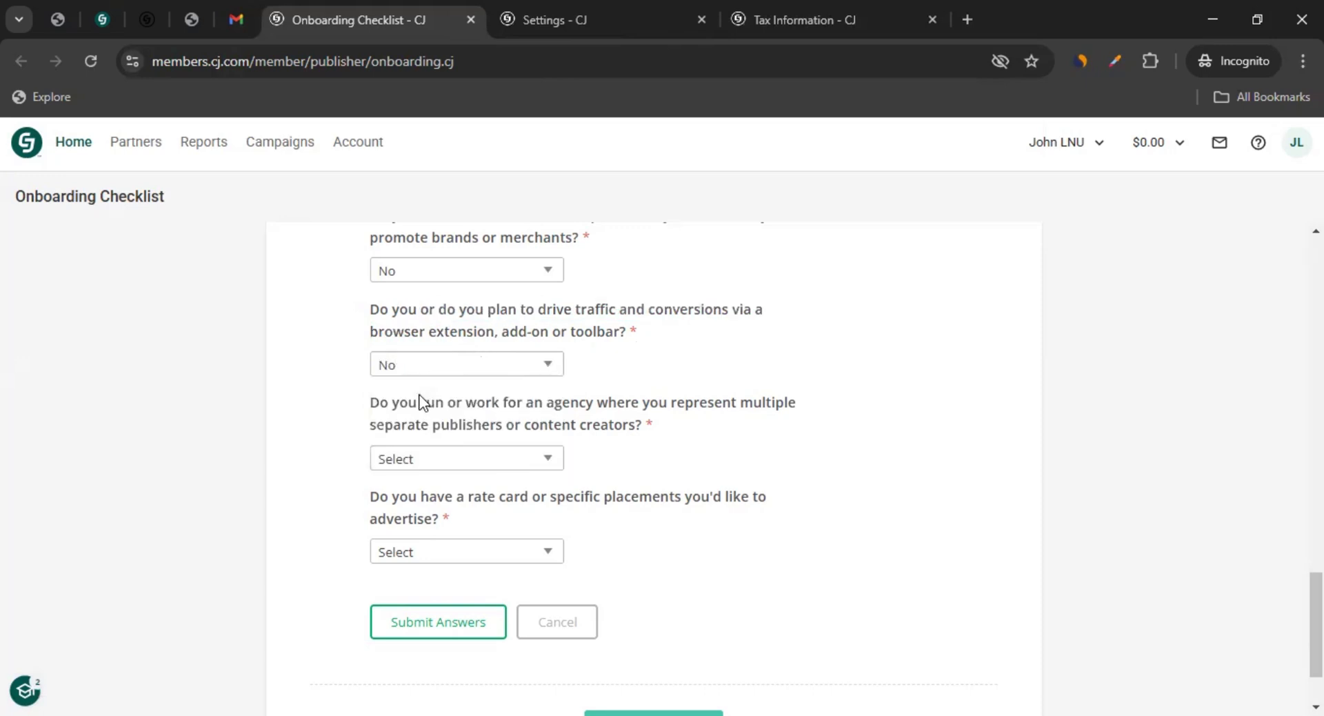
Answer No to running or working for an agency that represents multiple separate publishers or content creators.
scroll(414, 345, down, 2)
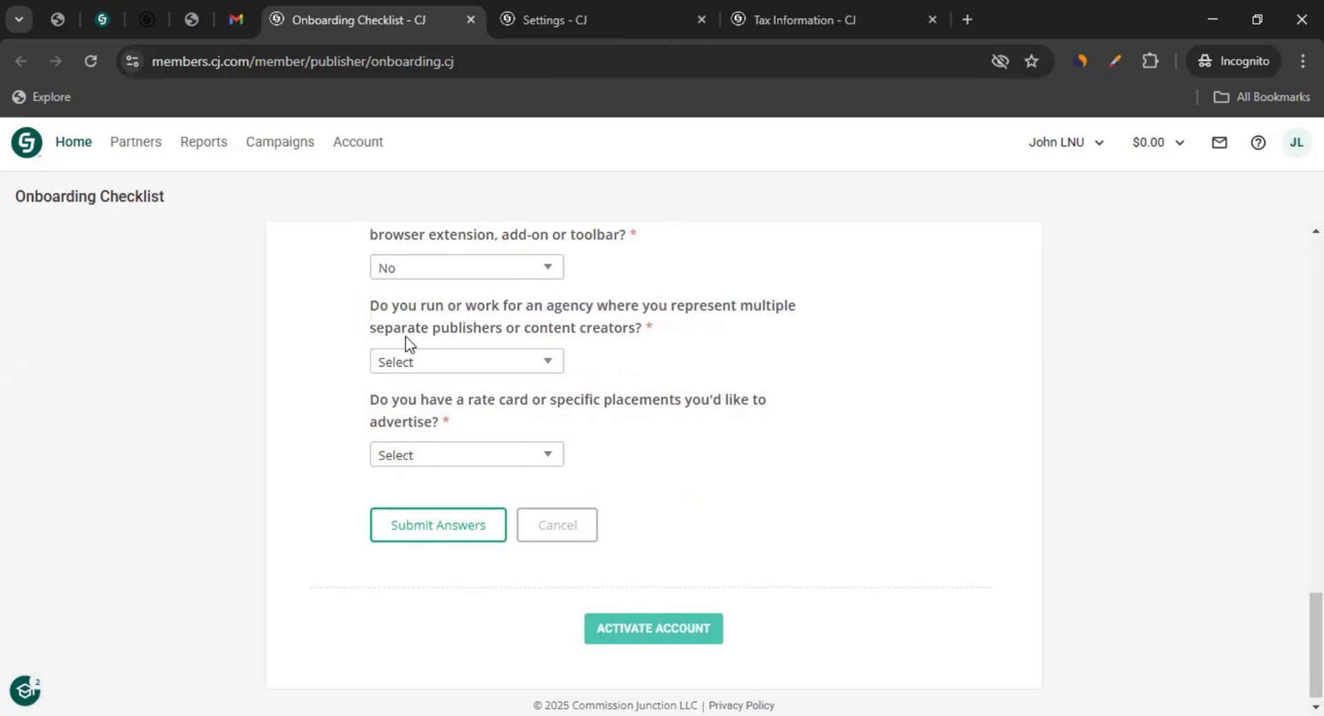
drag(406, 328, 548, 334)
click(401, 374)
click(400, 367)
click(398, 391)
Answer Yes to having a rate card or specific placements to advertise, check all the answers and submit the questionnaire.
click(431, 457)
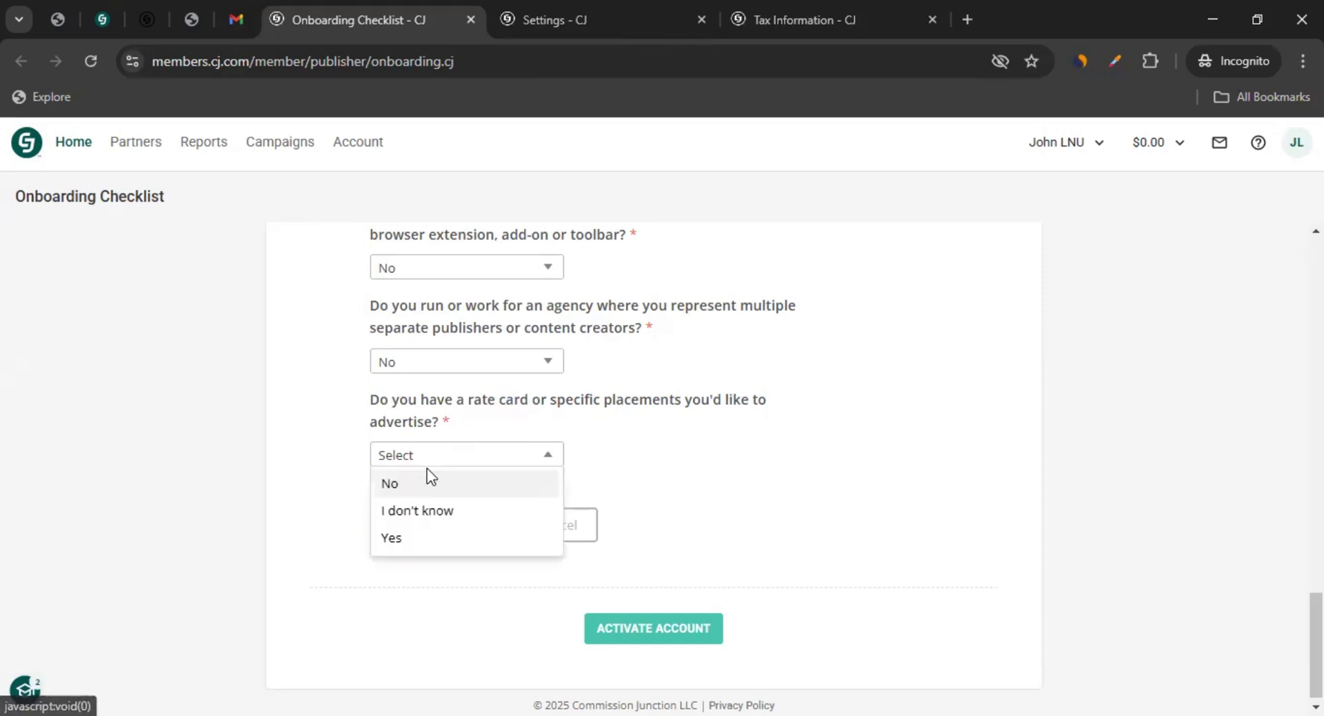
click(400, 540)
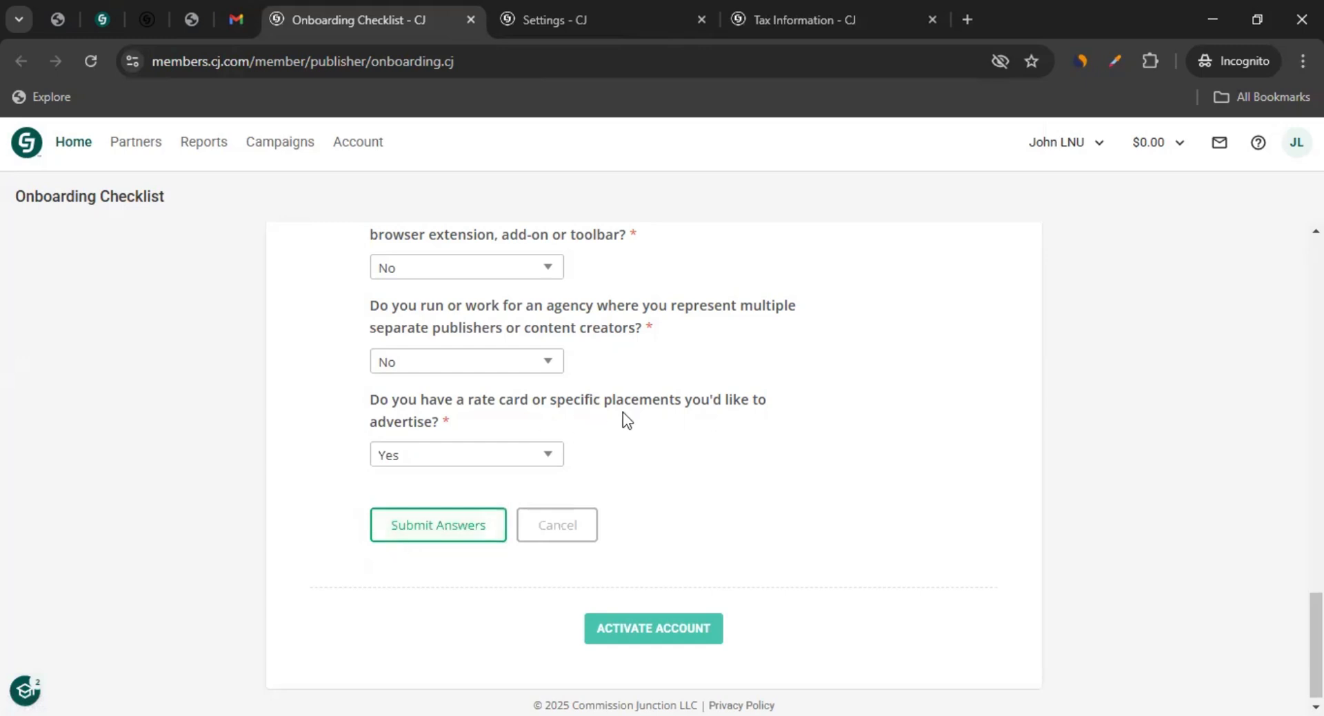
drag(604, 407, 679, 406)
scroll(331, 414, up, 3)
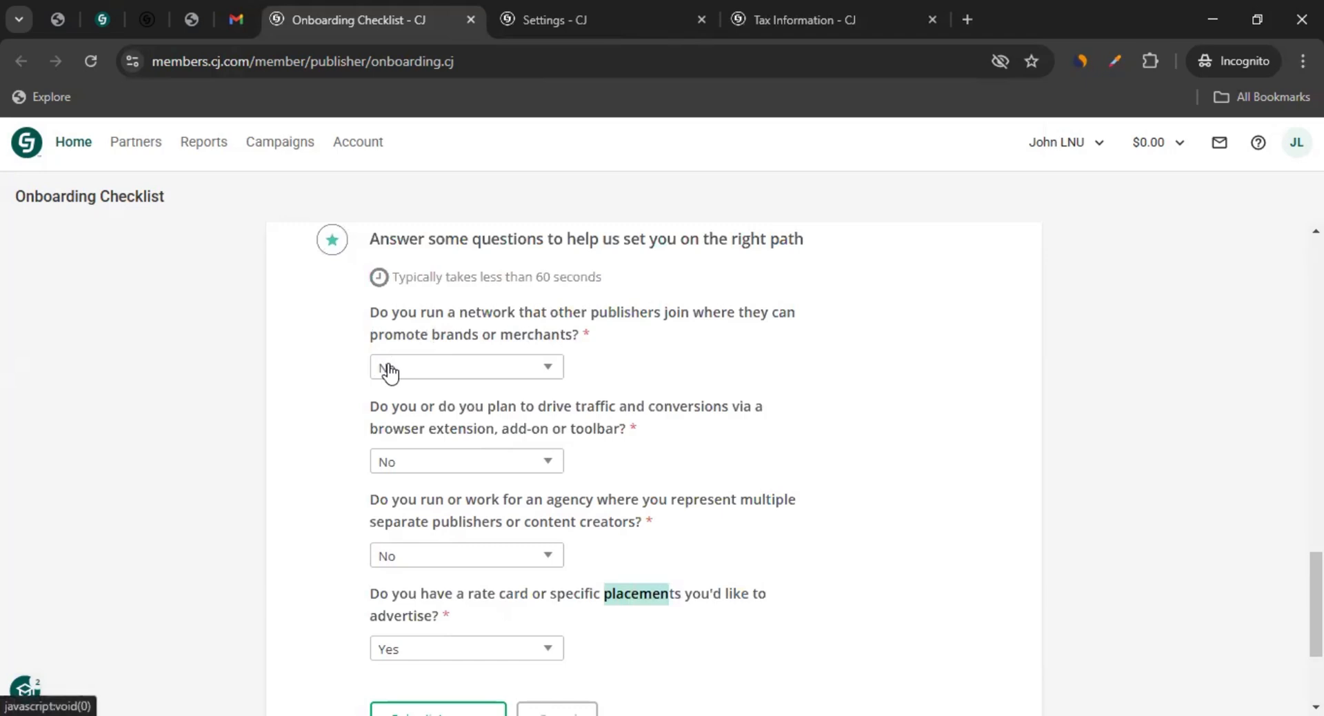
scroll(374, 386, down, 3)
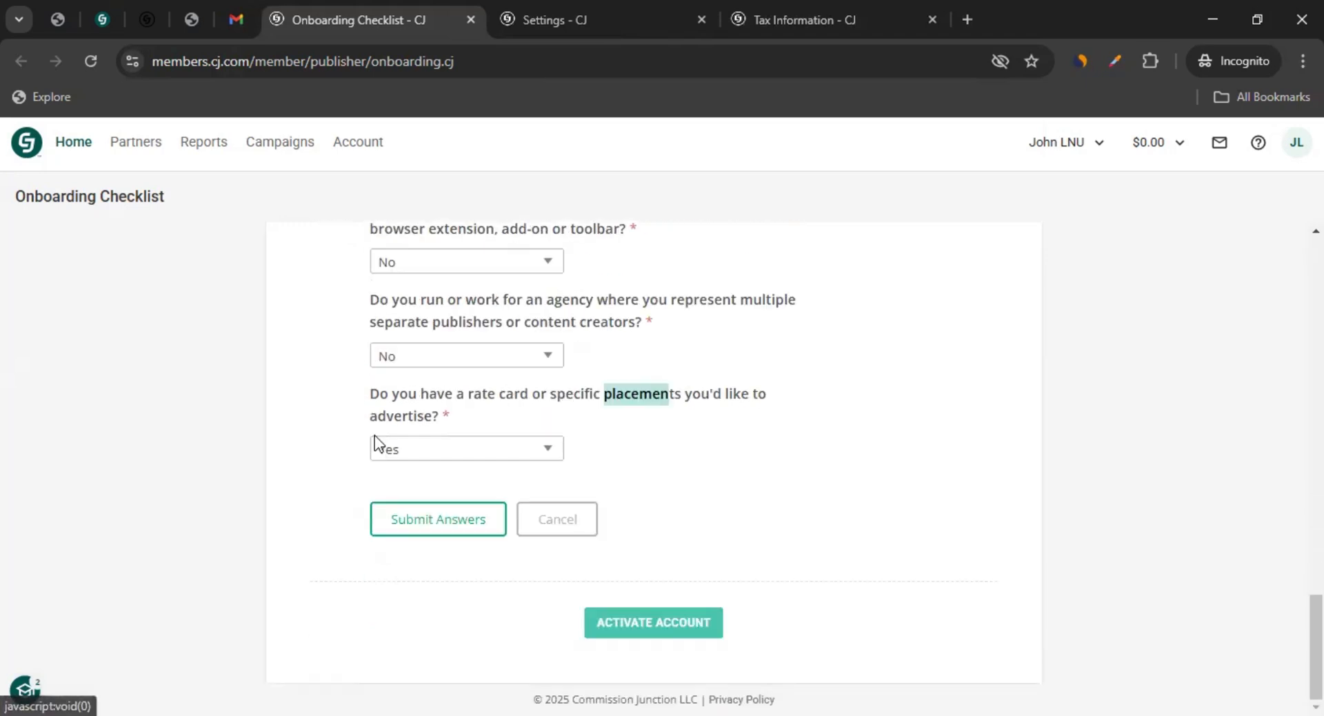
click(459, 520)
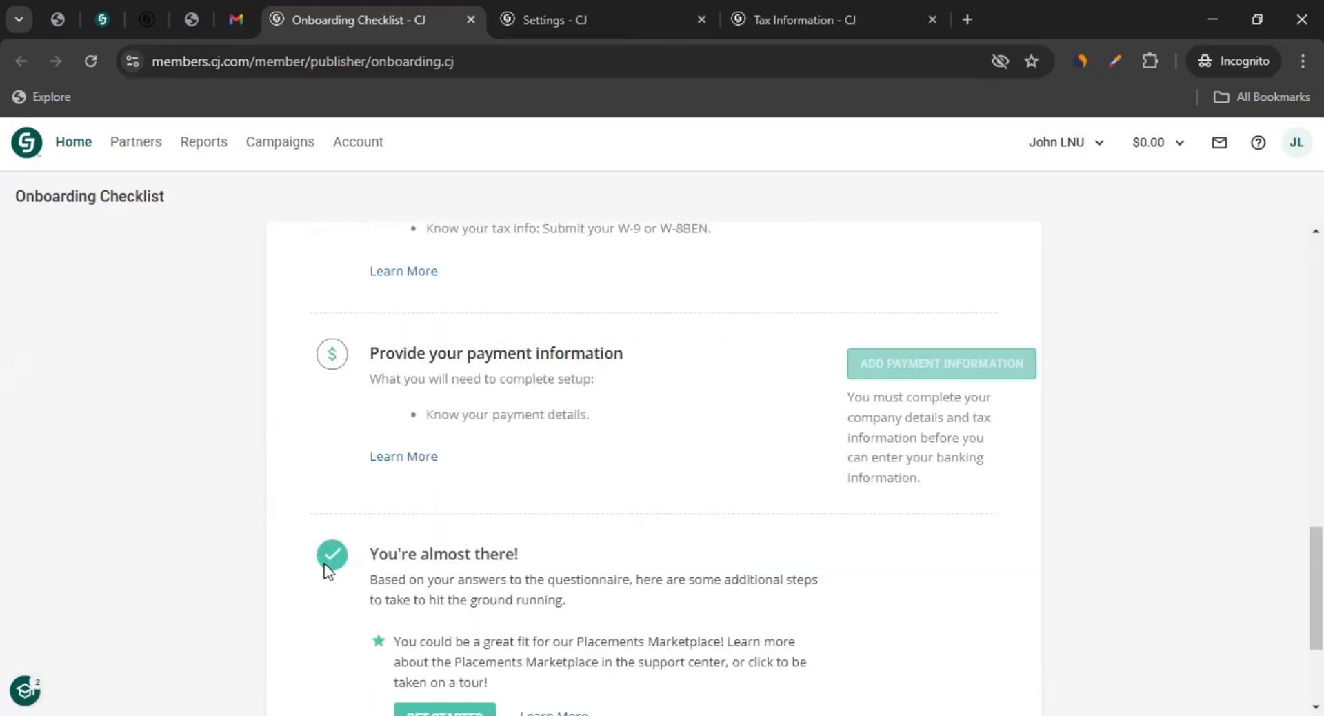
Check the onboarding progress and the remaining checklist tasks, and try to activate the account.
scroll(221, 355, up, 15)
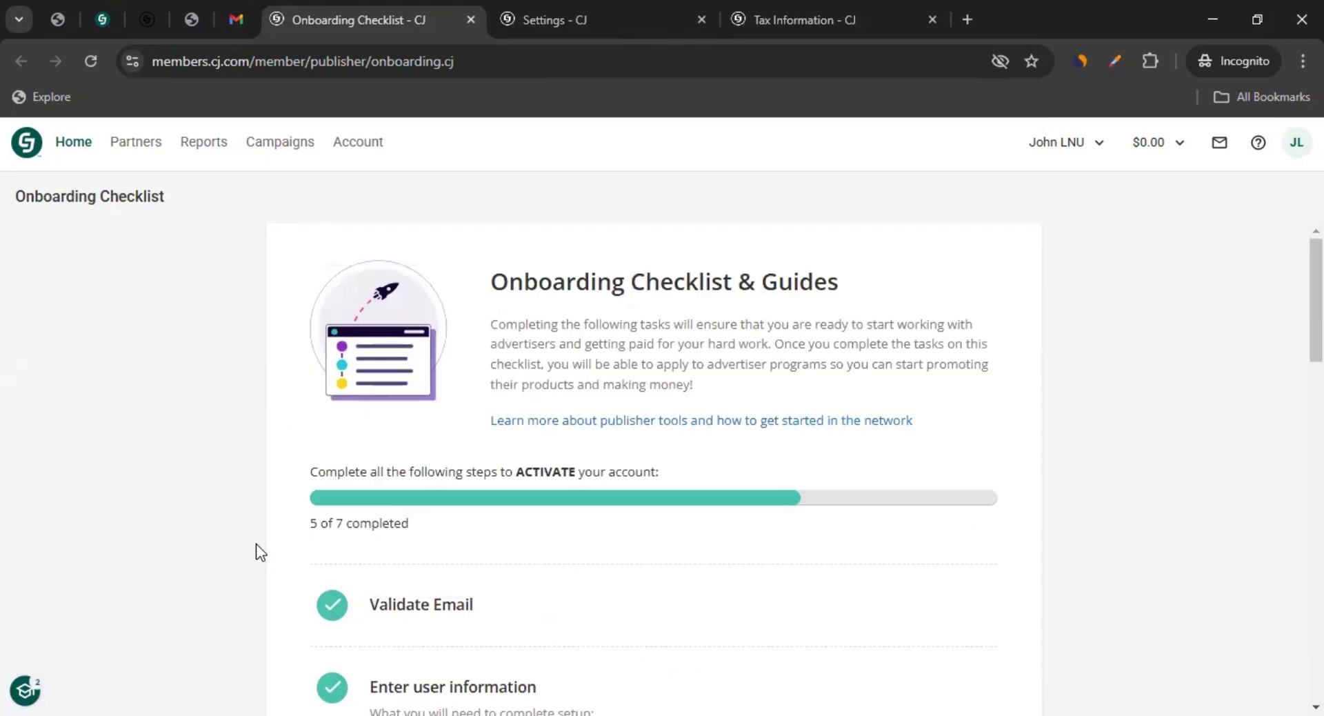
scroll(267, 552, down, 15)
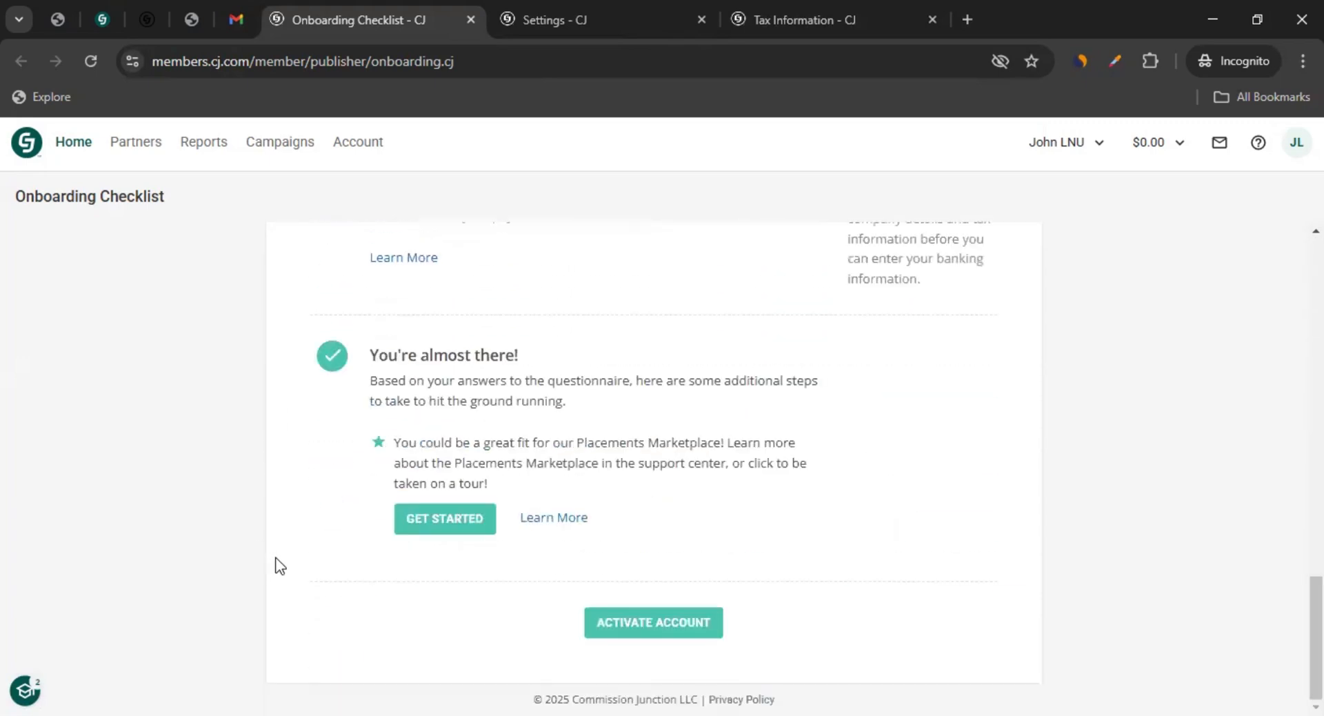
scroll(276, 562, up, 7)
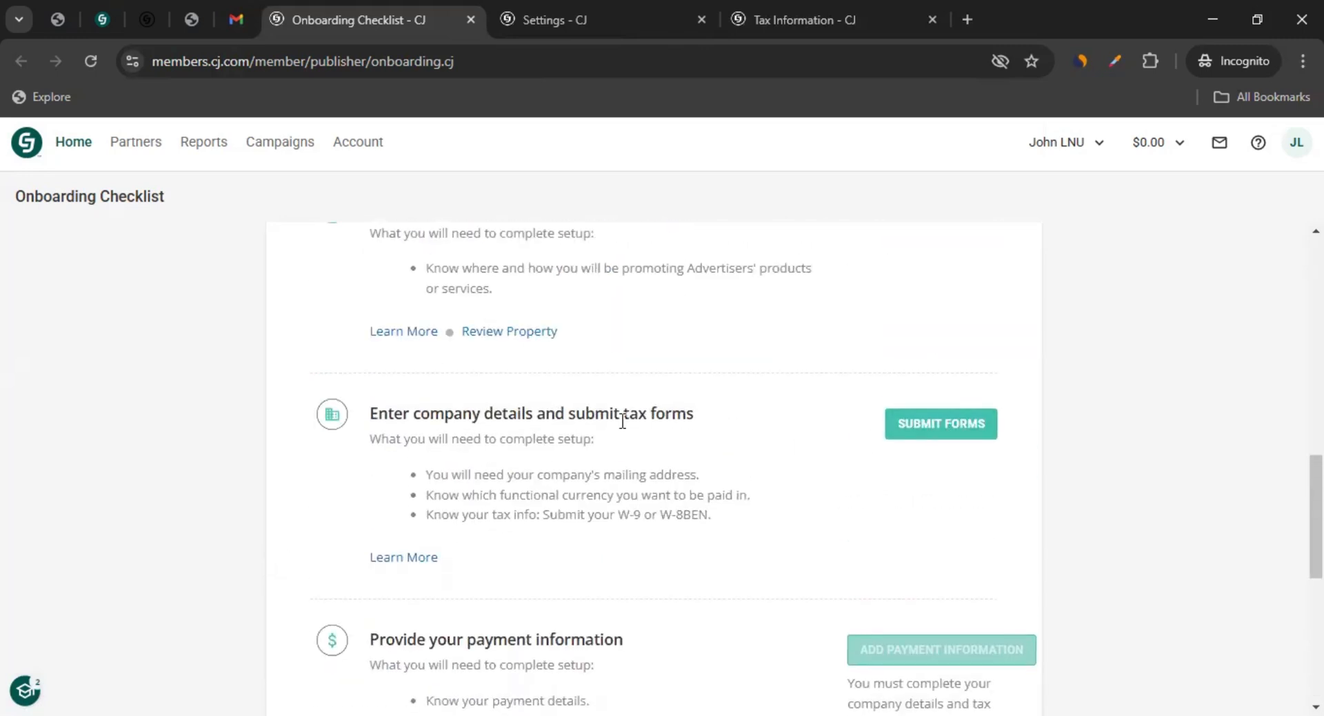
scroll(442, 626, down, 1)
scroll(442, 626, down, 6)
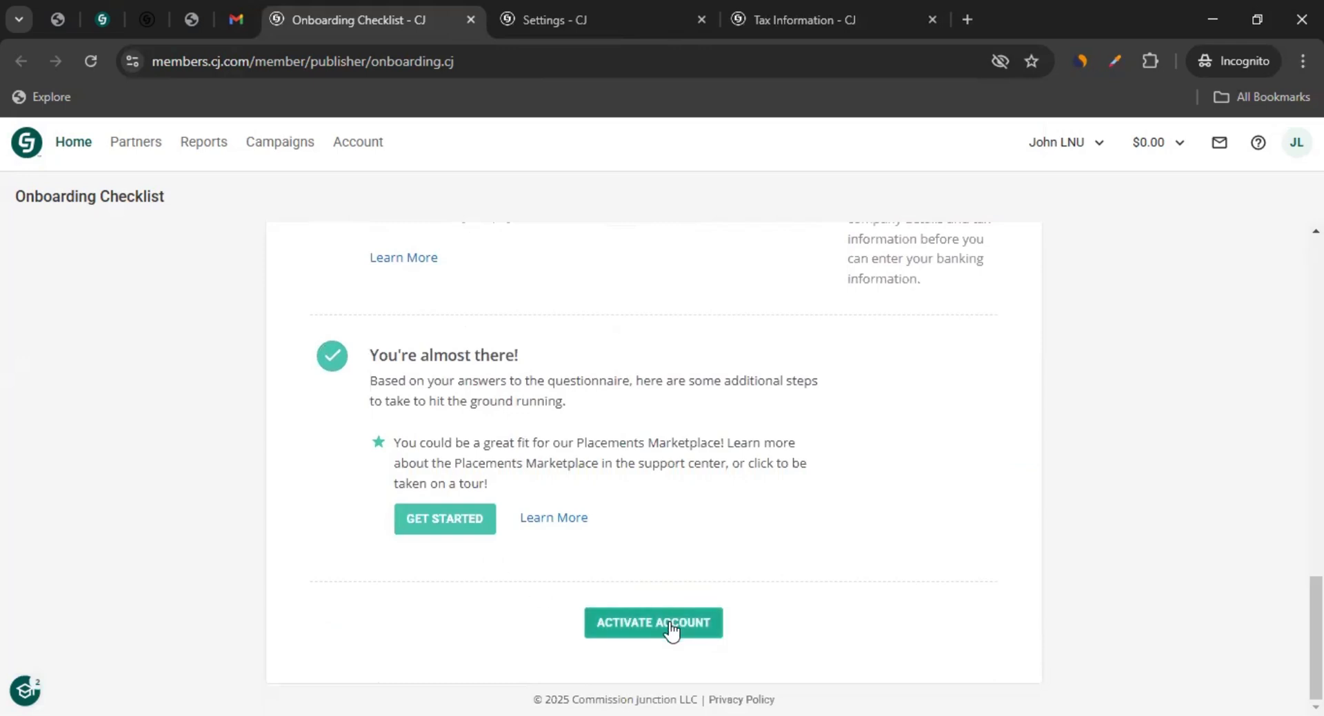
click(669, 621)
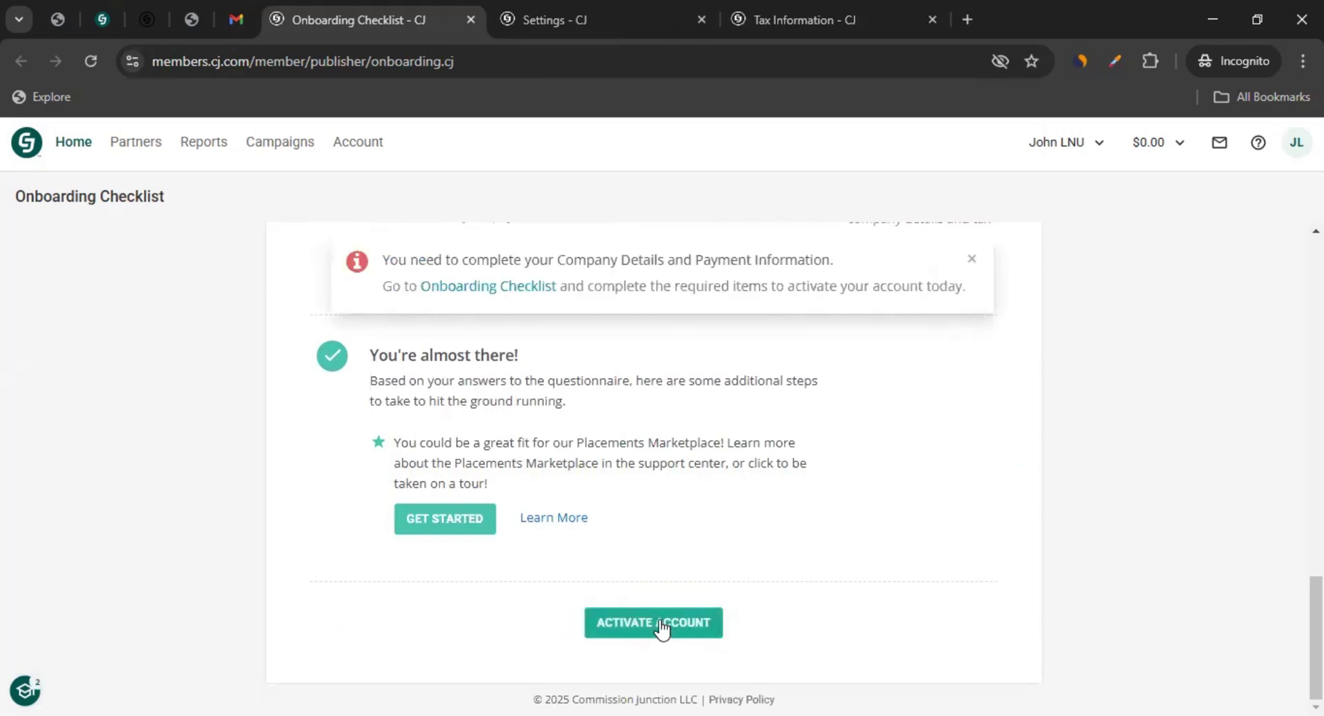
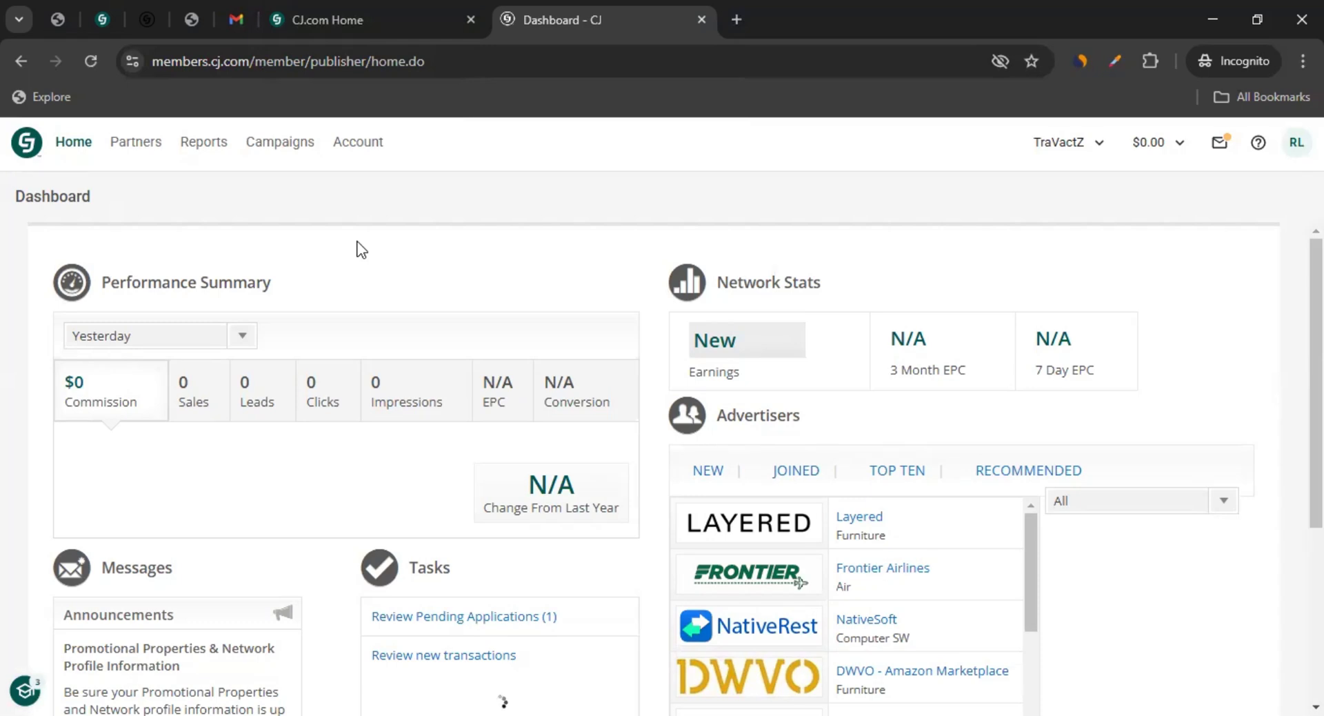
Review the Performance Summary on the activated TraVactZ account's home dashboard, including its date range options.
click(65, 141)
drag(101, 283, 275, 282)
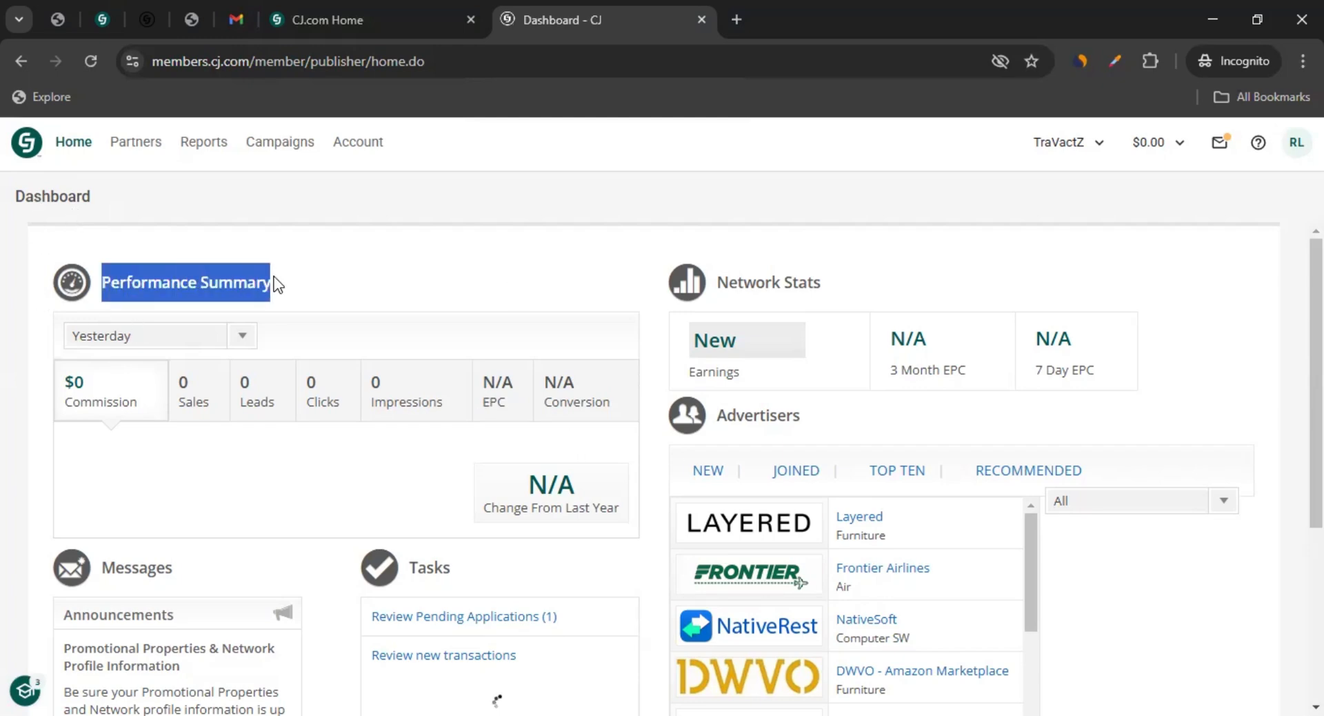
scroll(171, 263, down, 3)
scroll(150, 351, up, 3)
click(148, 337)
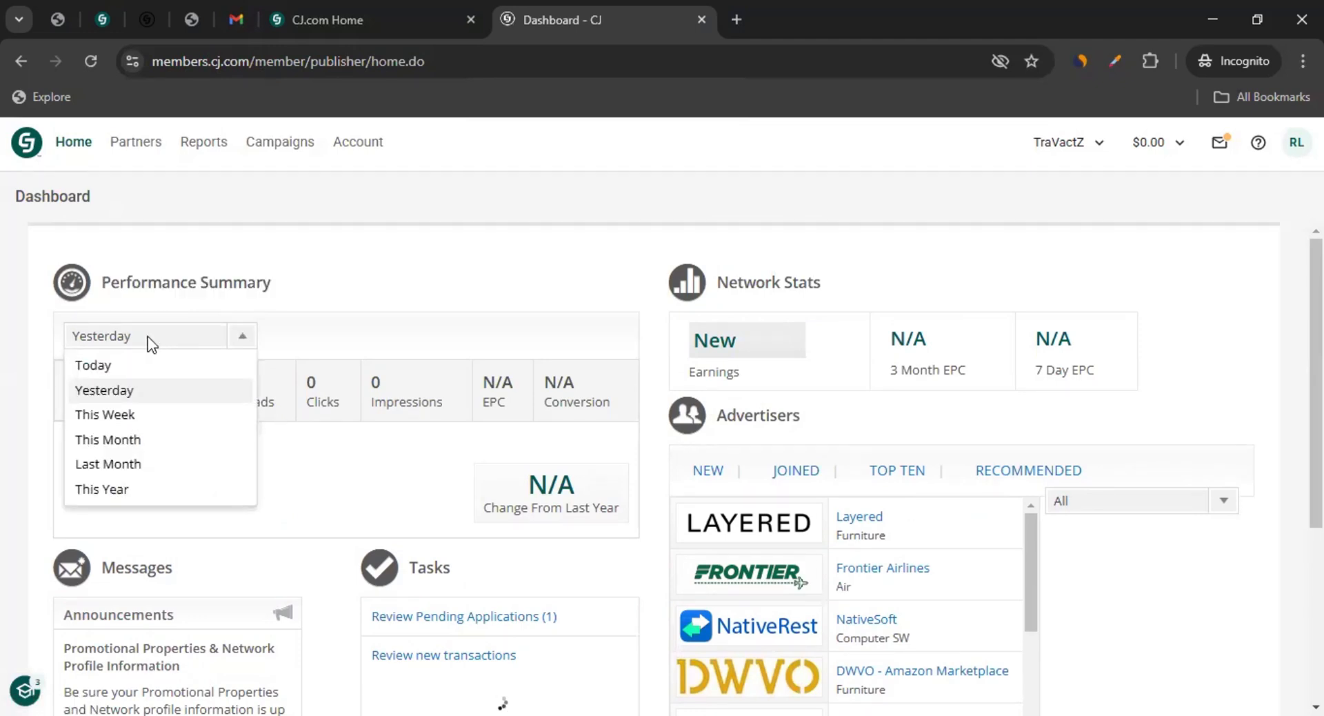
click(148, 336)
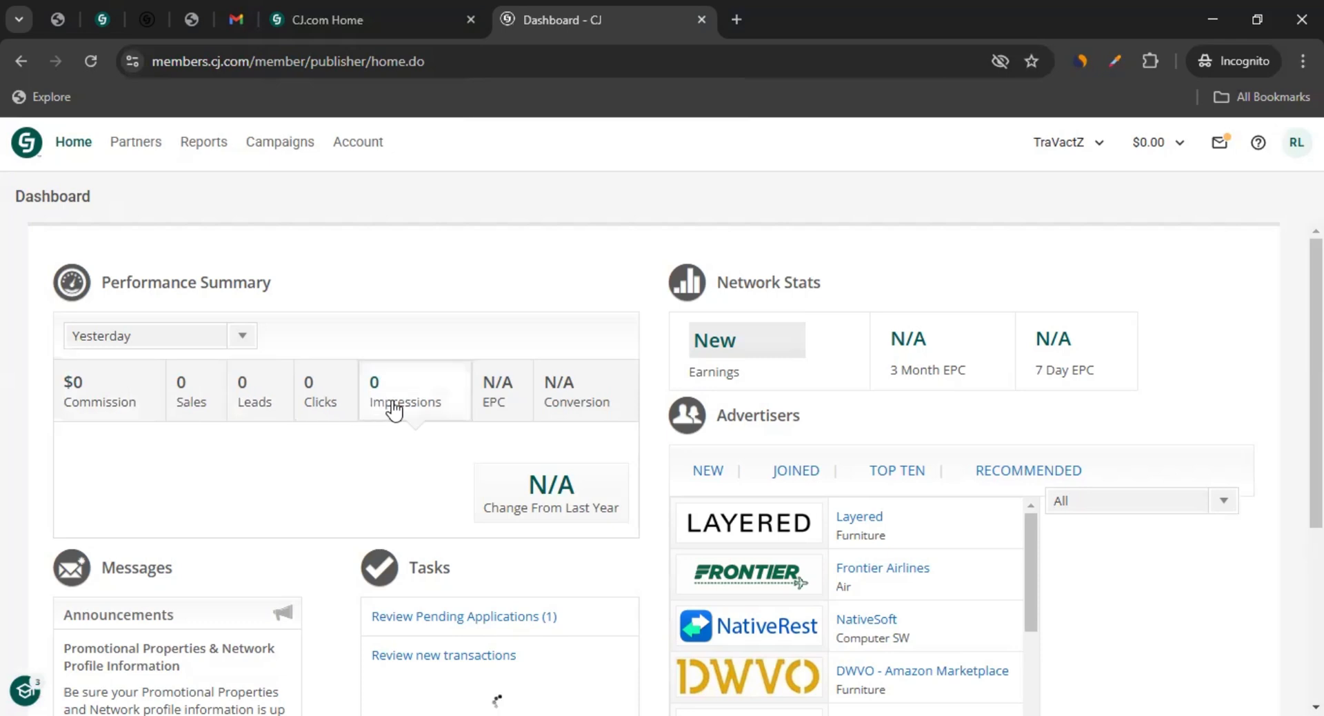
Examine the Conversion and Commission figures in the Performance Summary, the announcement on promotional properties, and the task list.
click(586, 418)
click(83, 407)
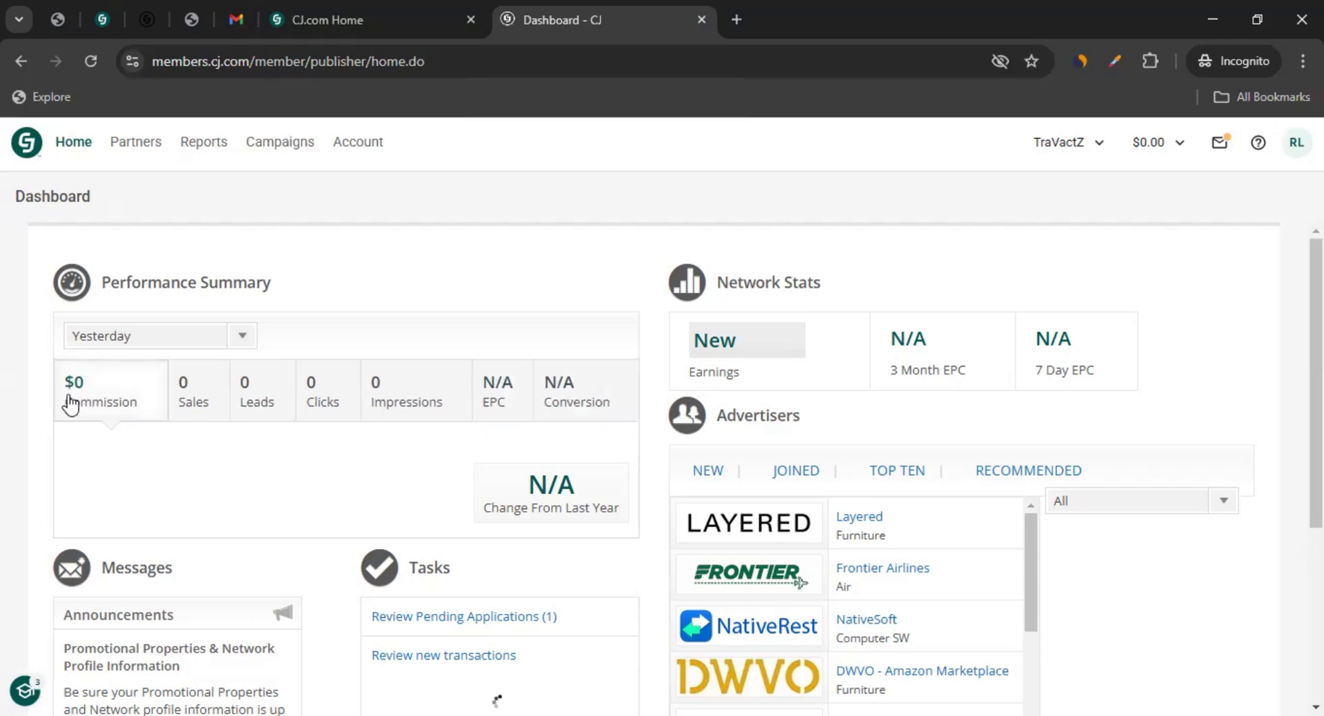
scroll(26, 452, down, 1)
scroll(28, 462, down, 1)
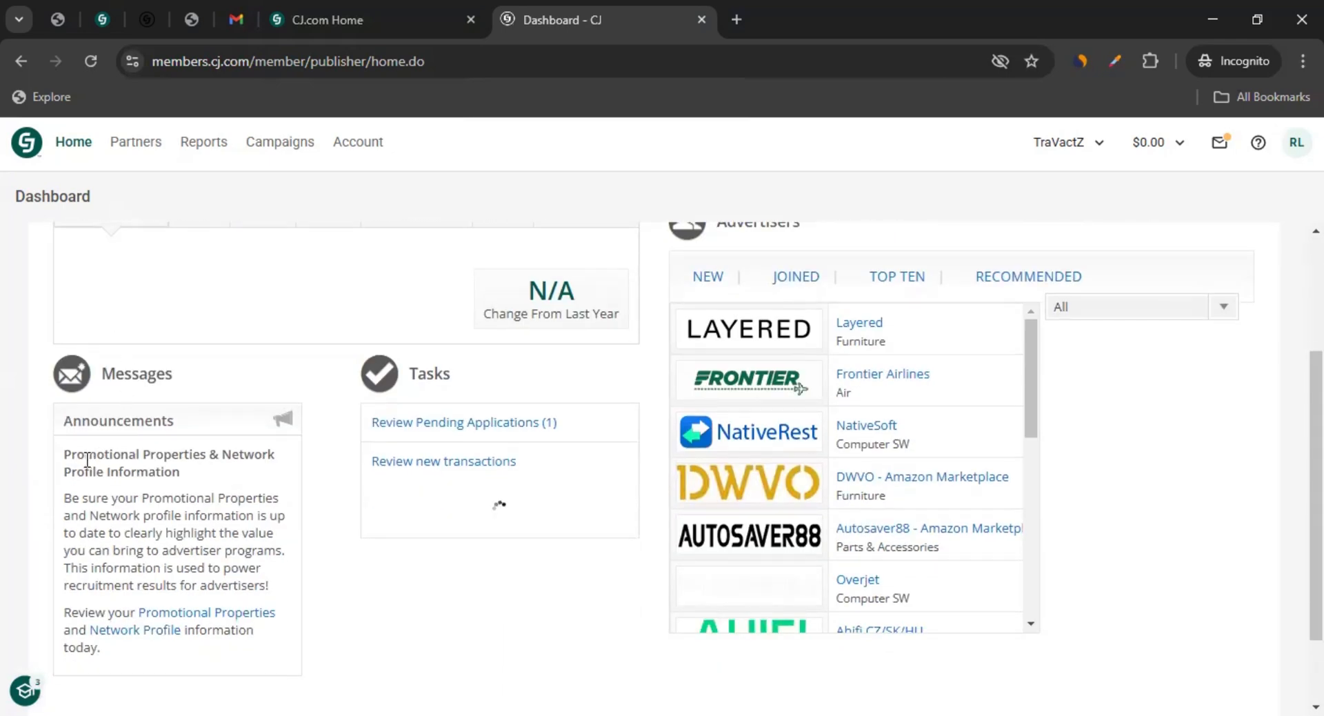
drag(64, 497, 231, 582)
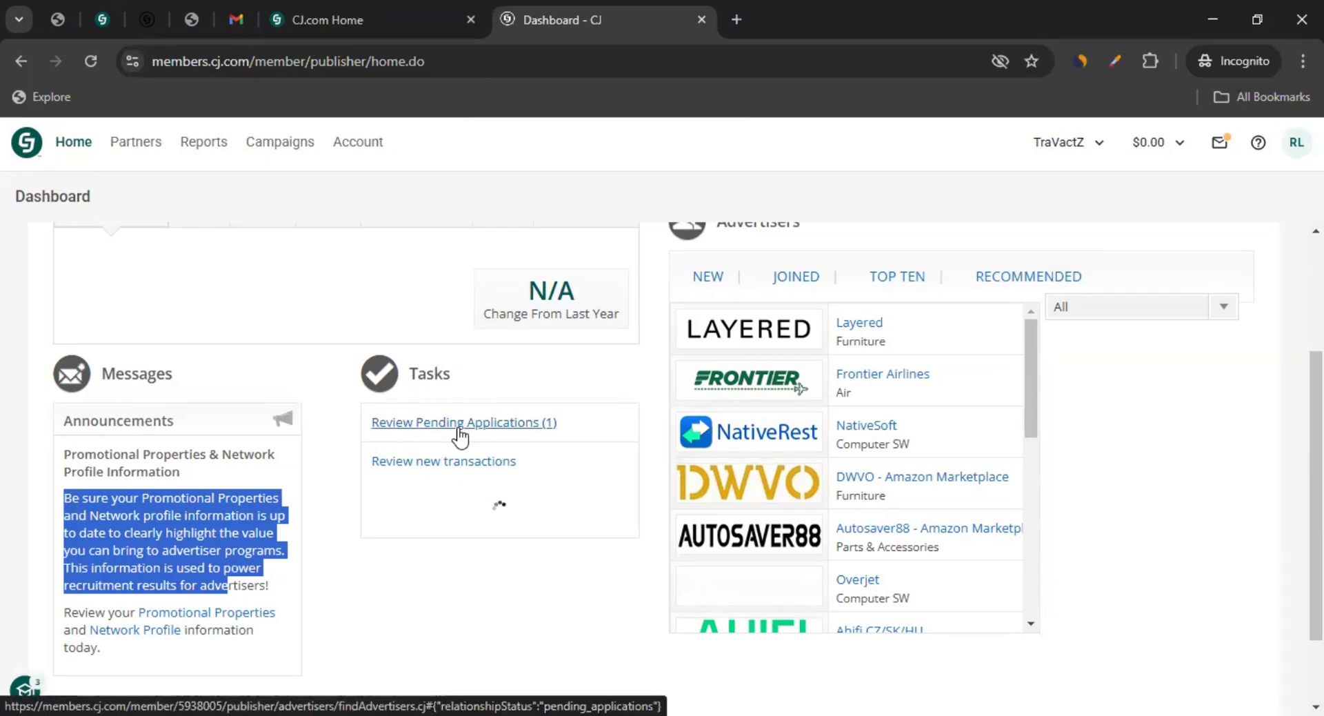
scroll(497, 414, up, 3)
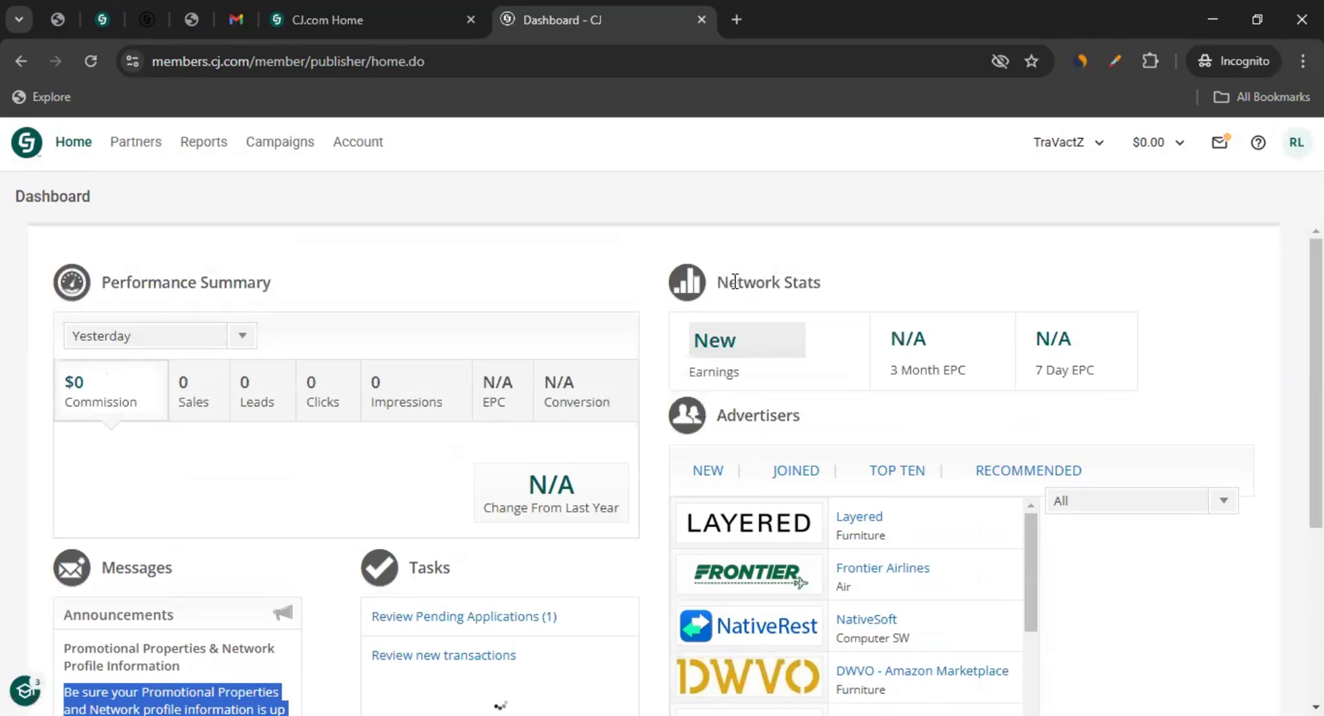
Read the Network Stats on the dashboard: Earnings, 3 Month EPC and 7 Day EPC.
drag(756, 282, 857, 286)
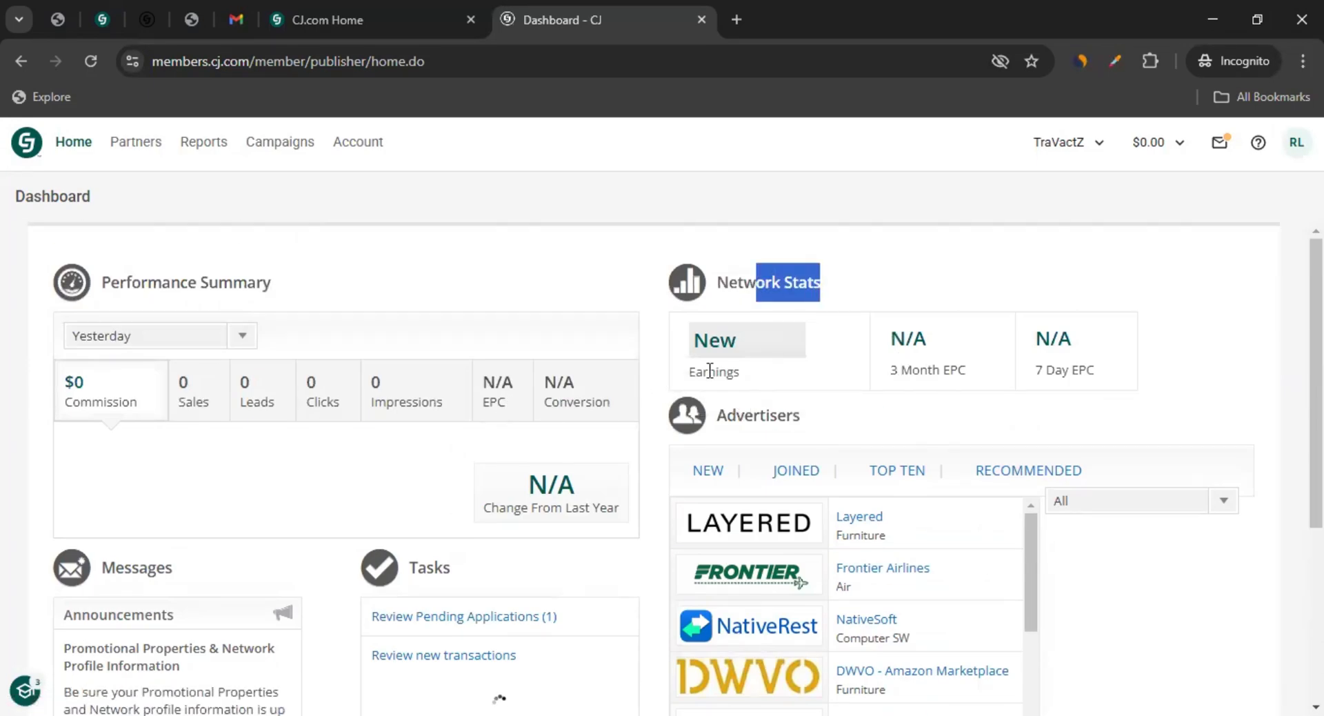
drag(707, 372, 776, 371)
drag(920, 370, 1119, 370)
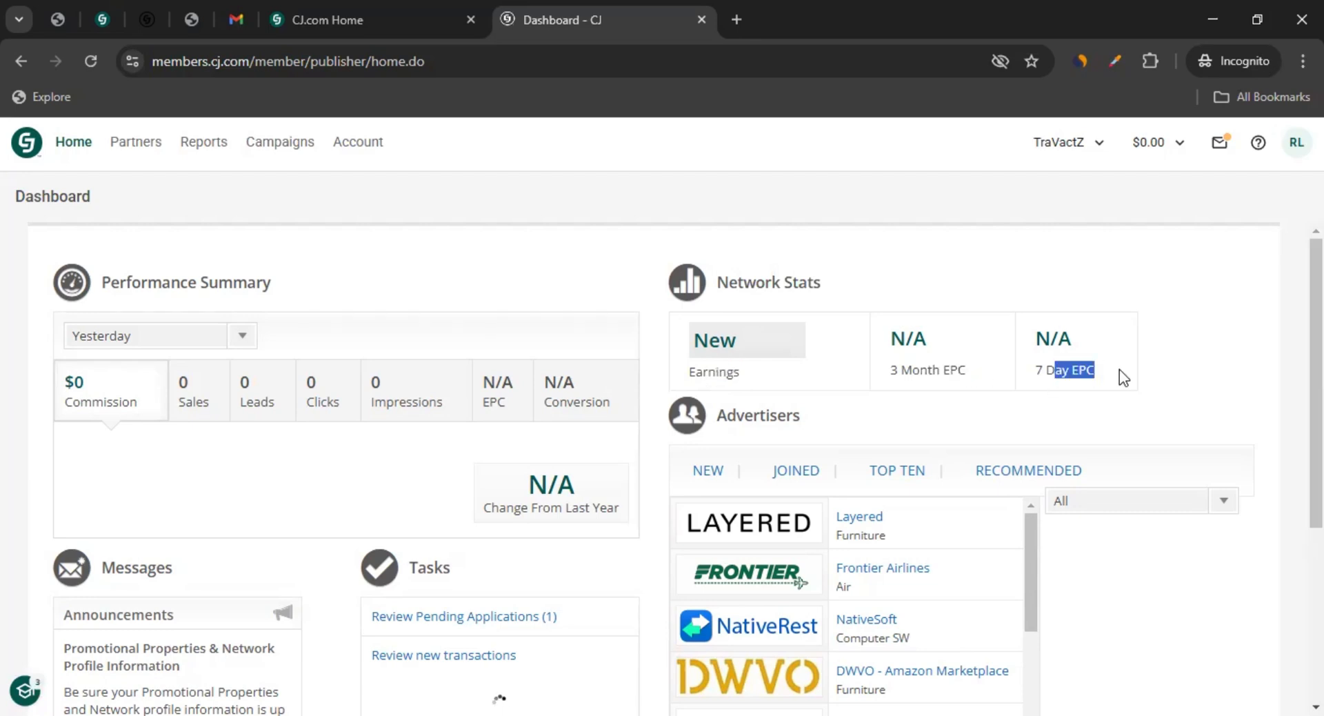
Look through the dashboard's Joined, Top Ten and Recommended advertiser lists, and return to the New advertisers list.
scroll(917, 389, down, 3)
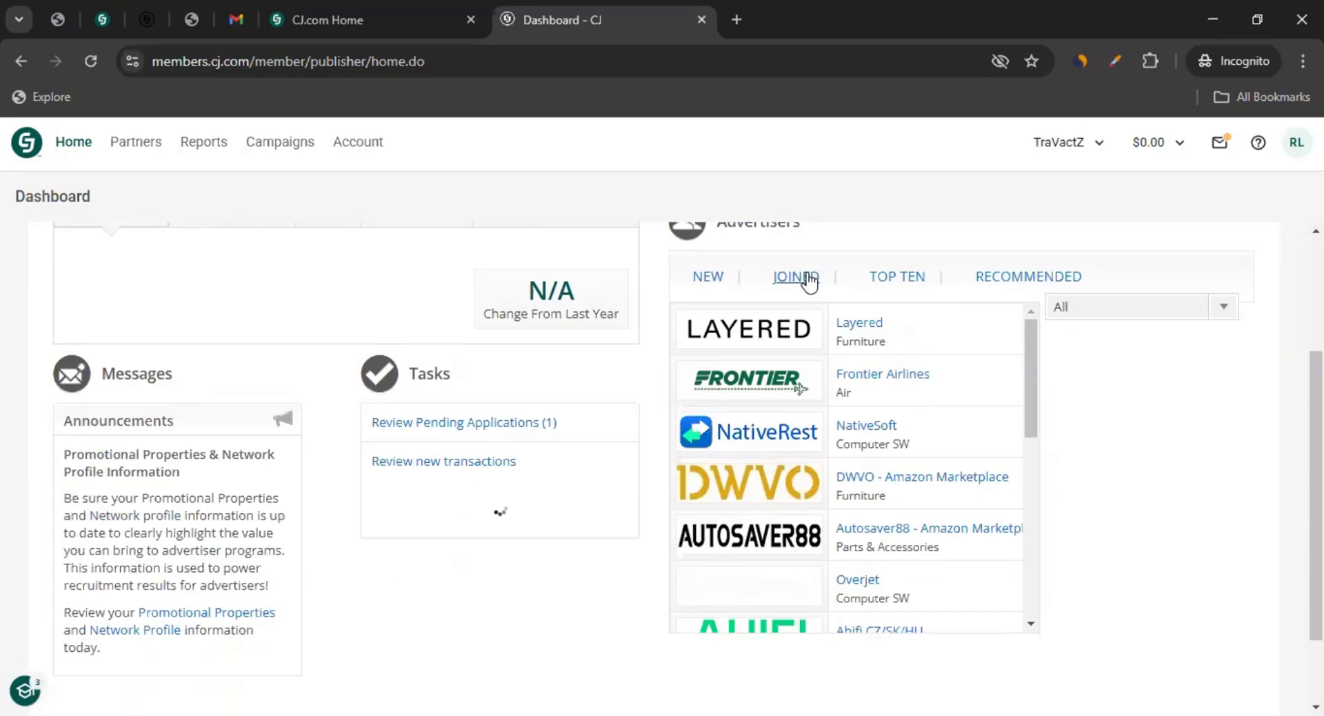
scroll(803, 278, up, 2)
click(781, 326)
drag(801, 322, 736, 321)
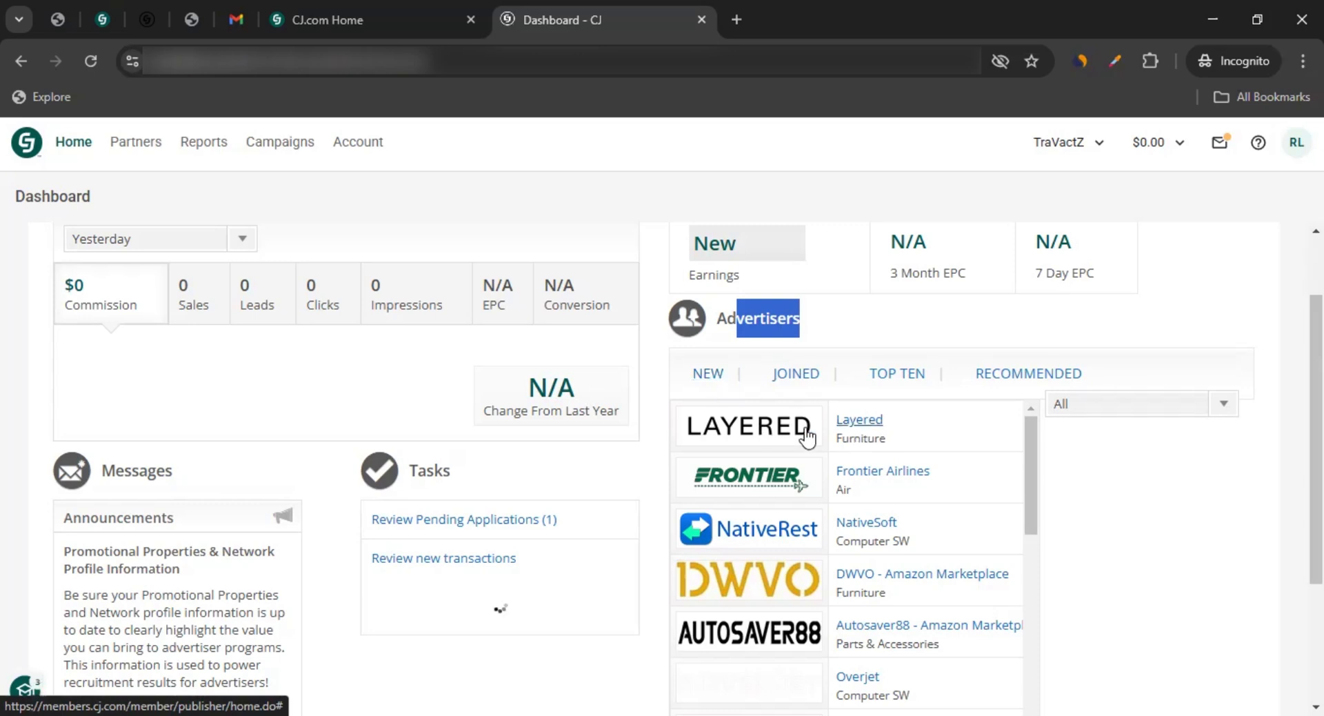
mouse_move(761, 438)
scroll(848, 537, up, 1)
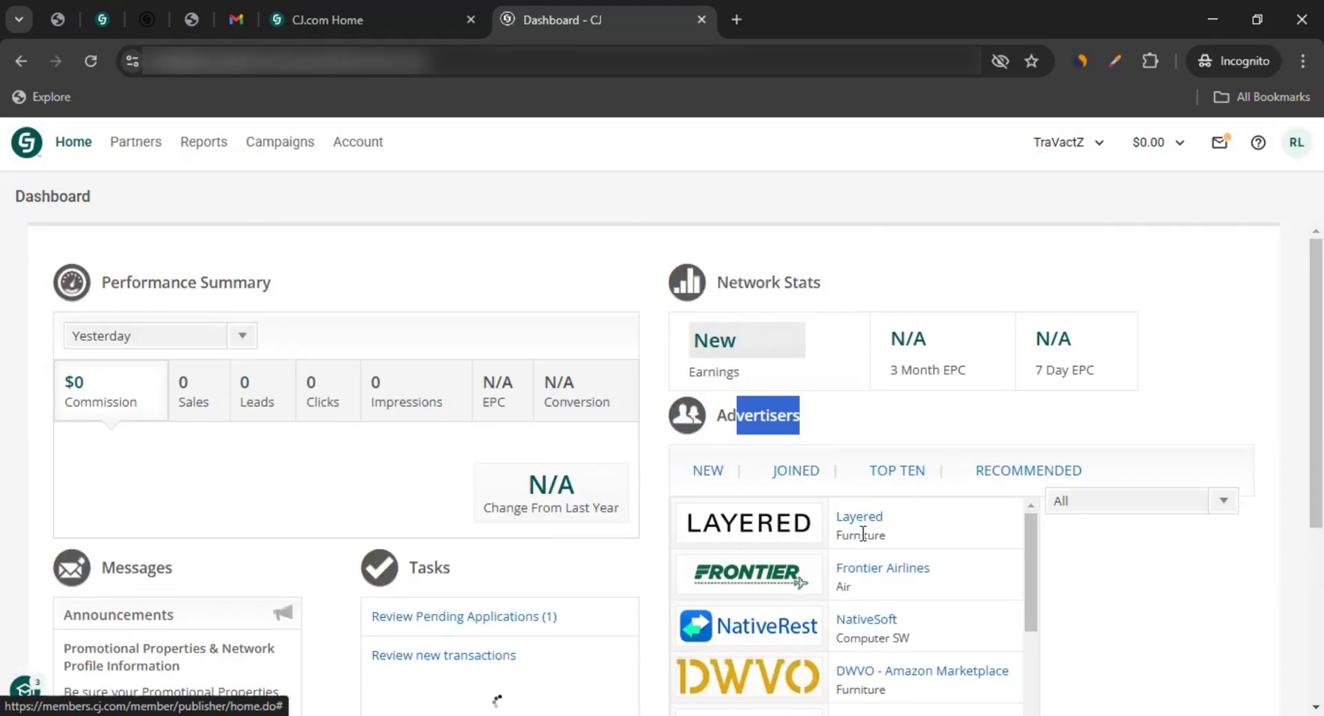
click(800, 482)
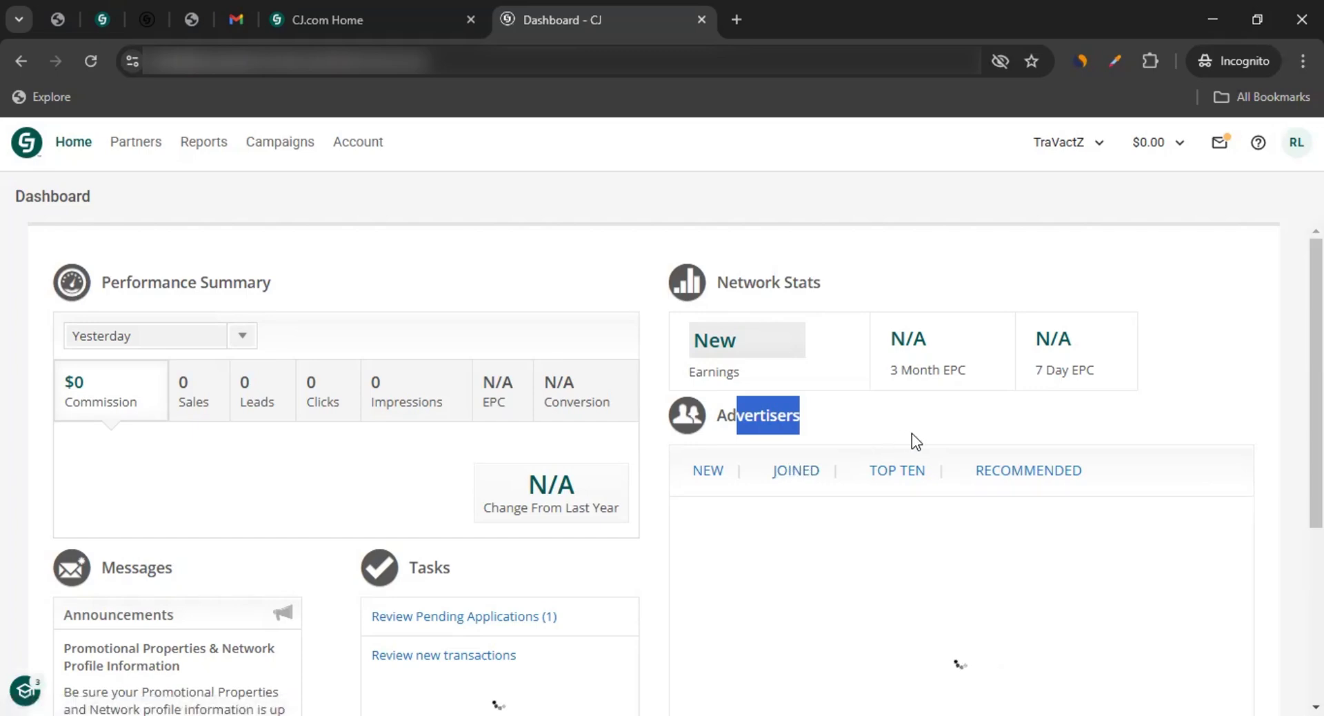
scroll(785, 559, down, 3)
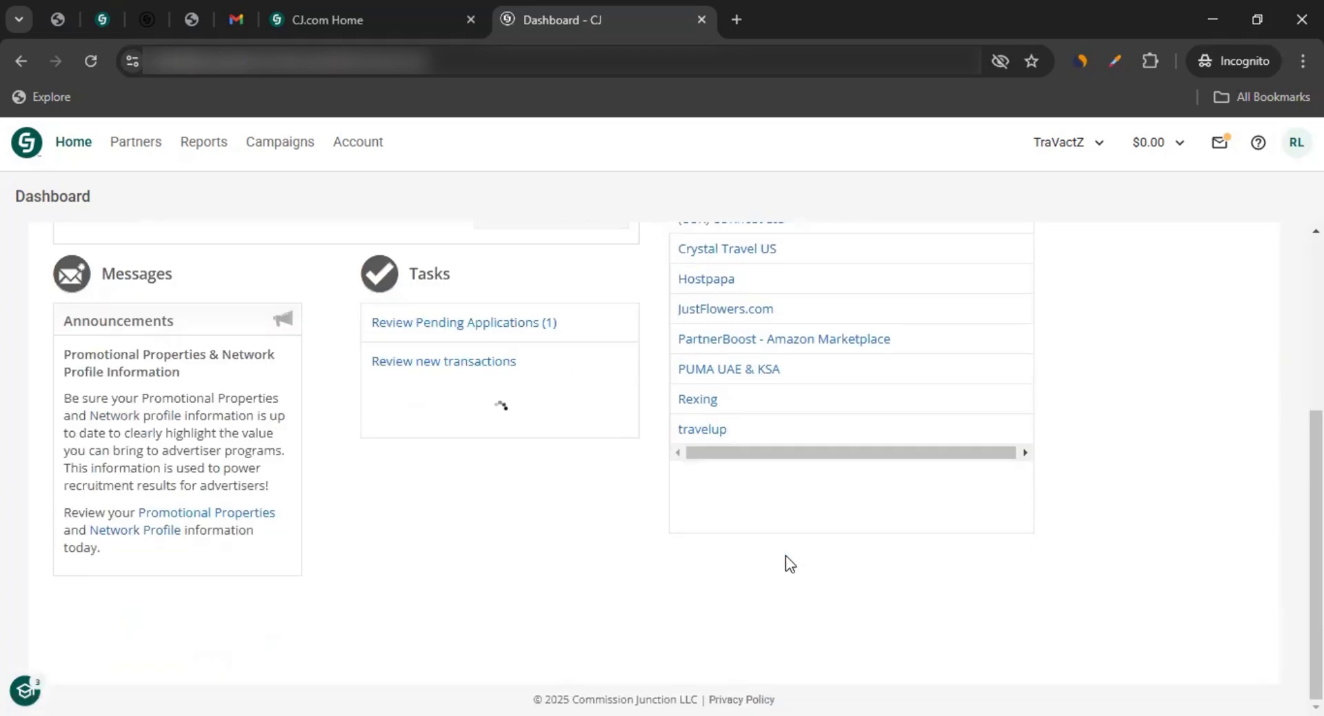
scroll(788, 517, up, 3)
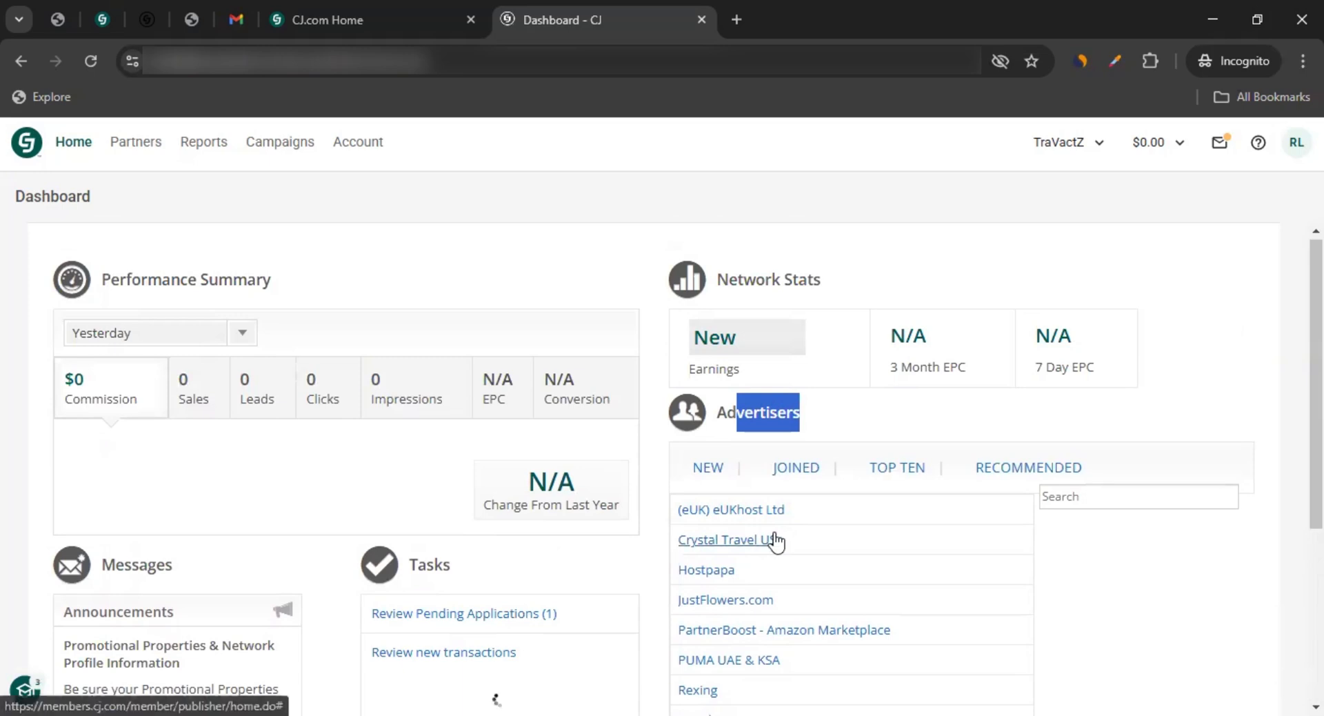
click(922, 474)
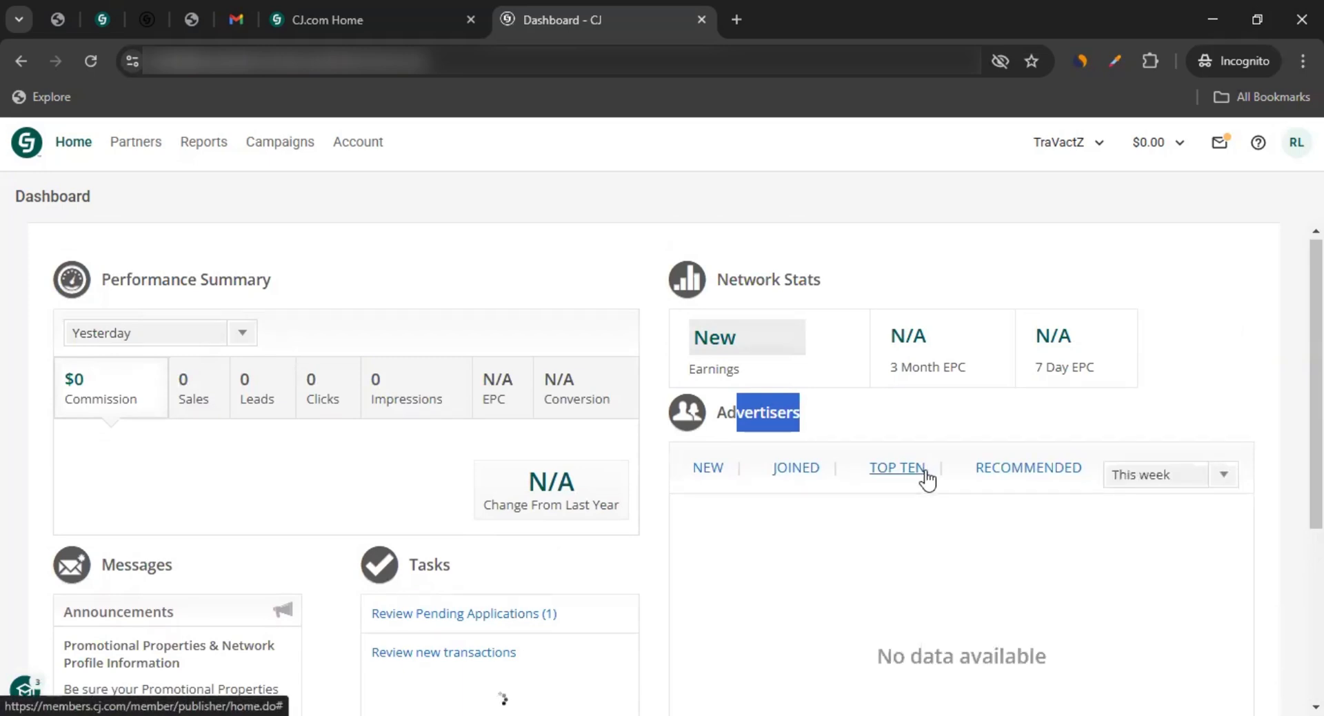
click(1025, 477)
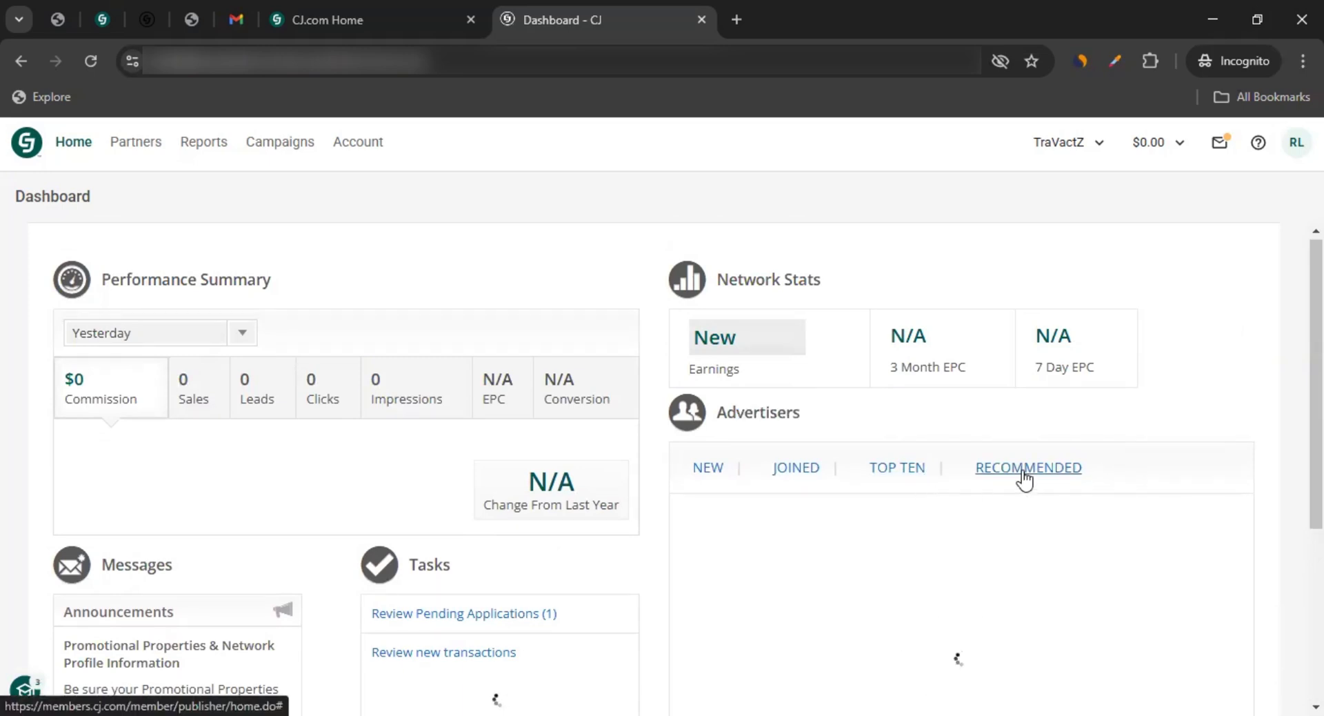
click(707, 475)
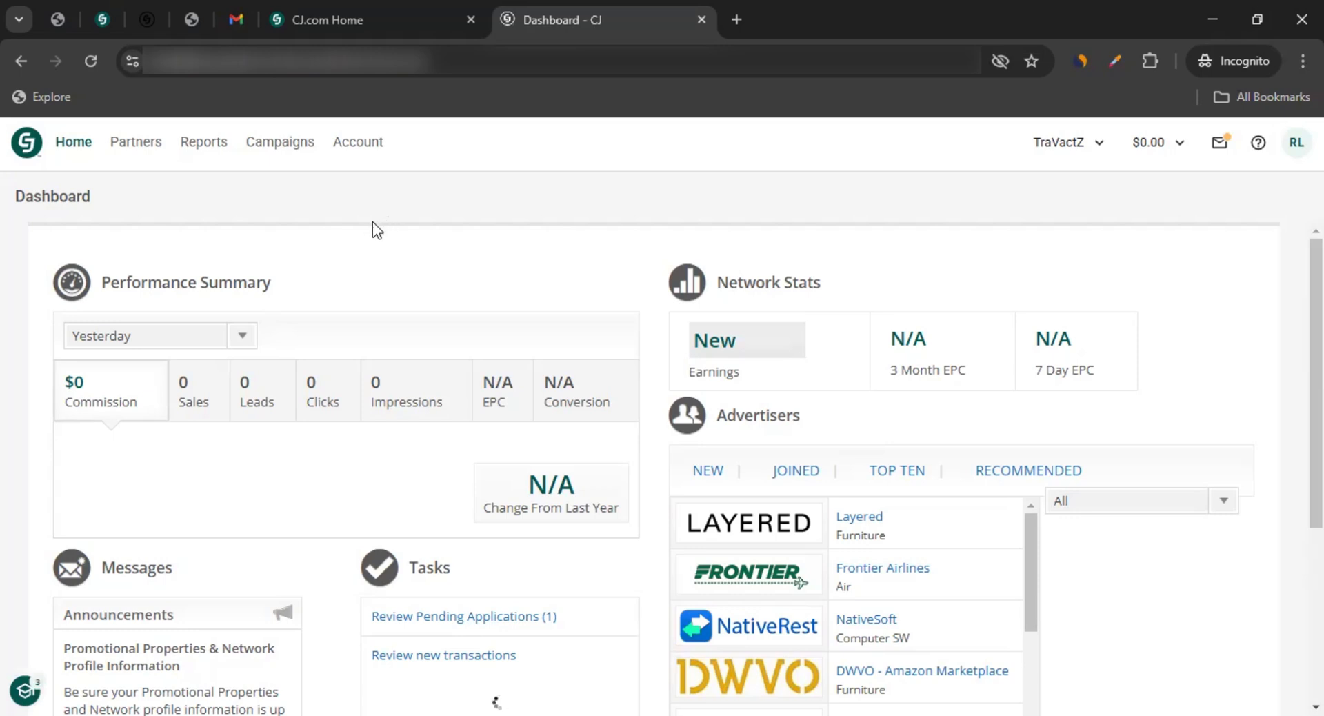
Open the Find Advertisers page for managing partners.
click(134, 148)
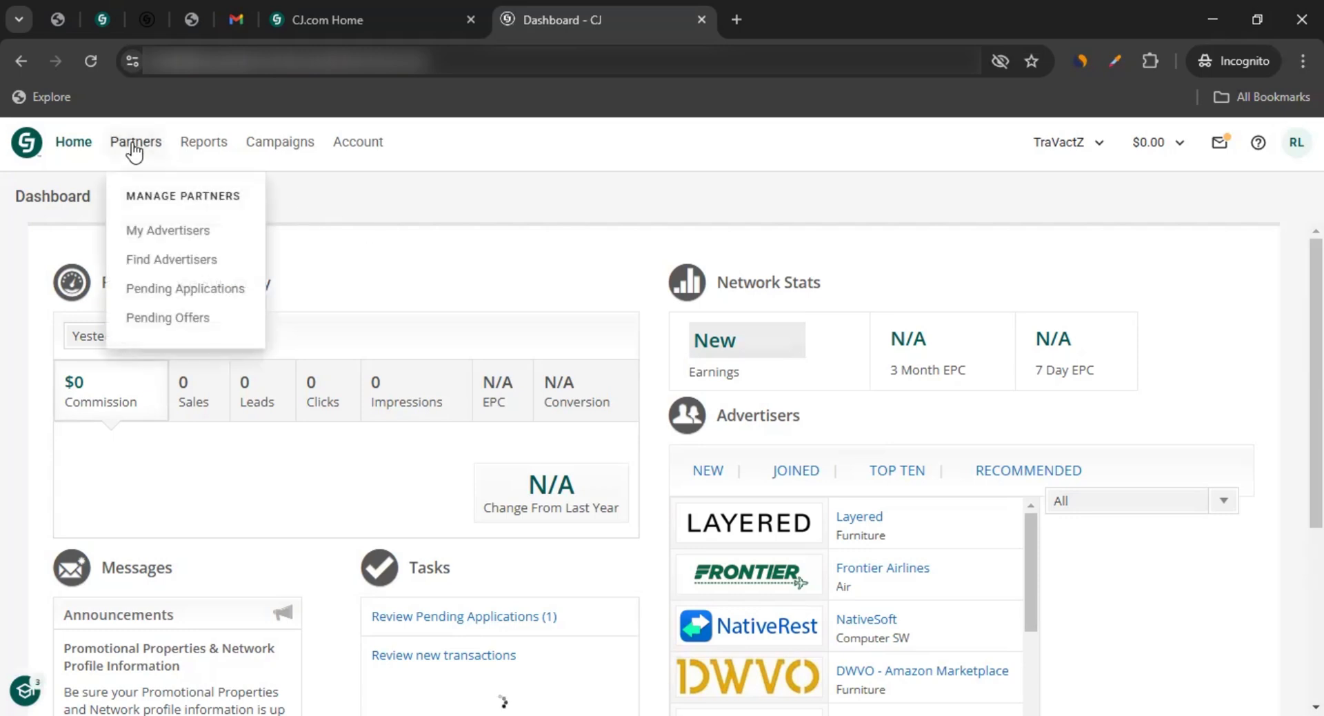
click(160, 260)
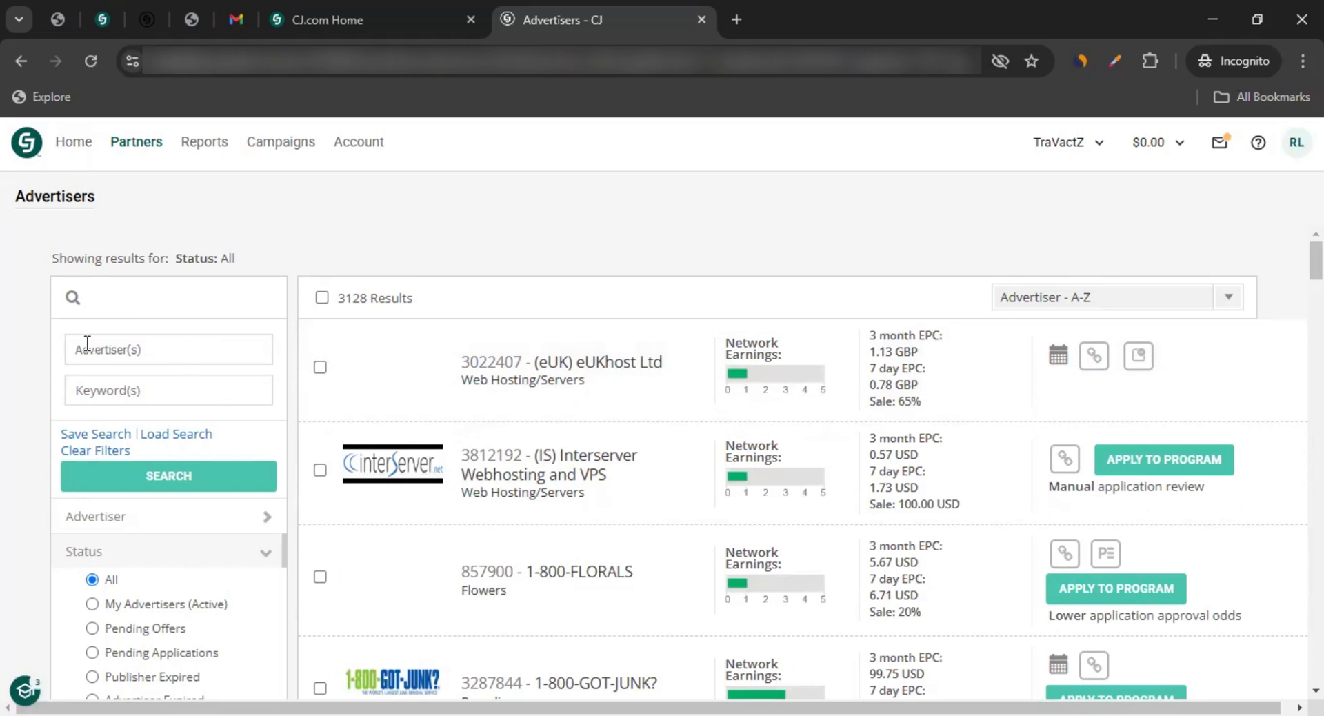
Search the advertiser filter for "booking", select Booking.com UK, and remove that selection again.
click(122, 353)
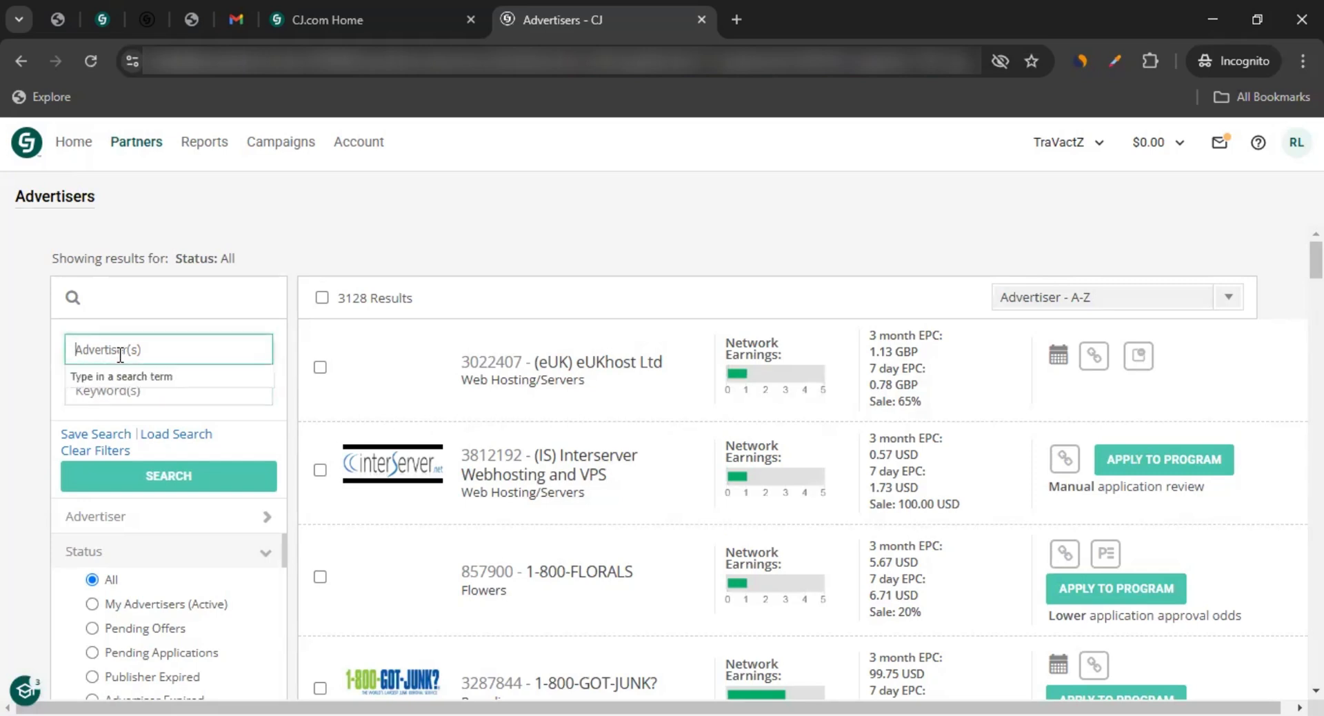
text(booking)
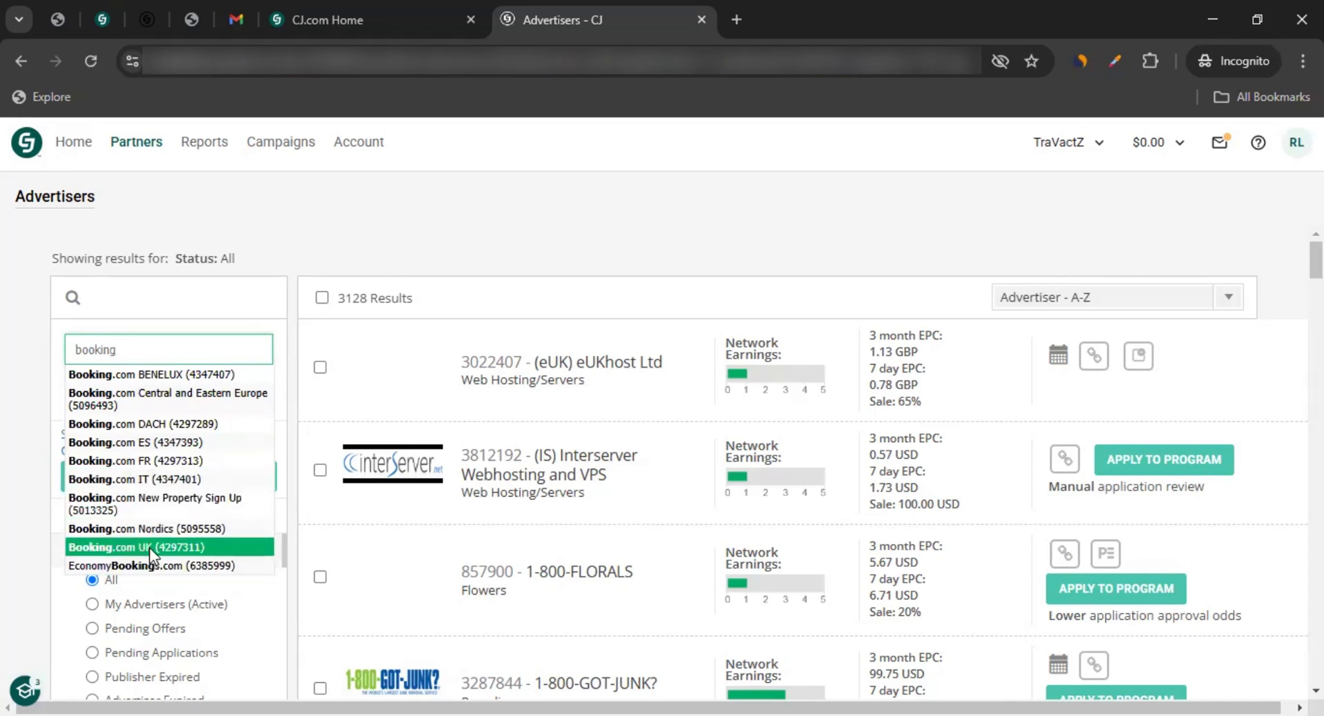
key(Return)
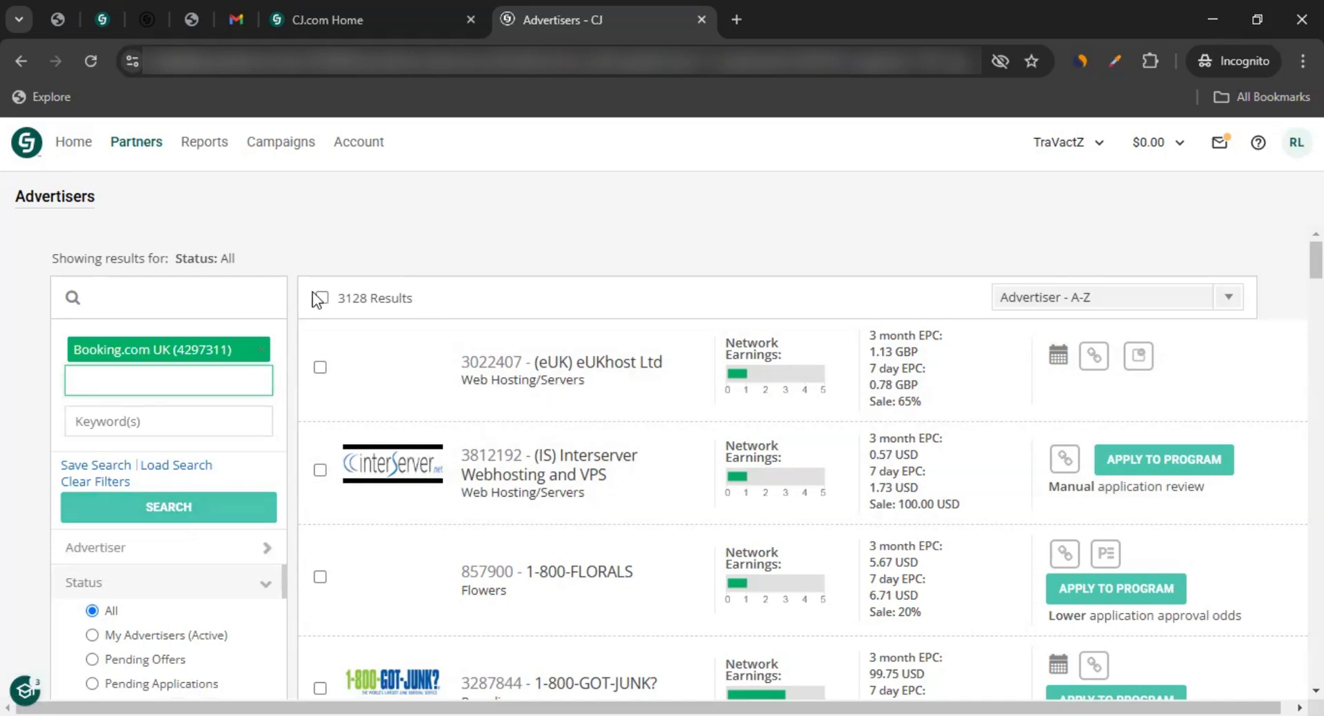
drag(351, 302, 412, 308)
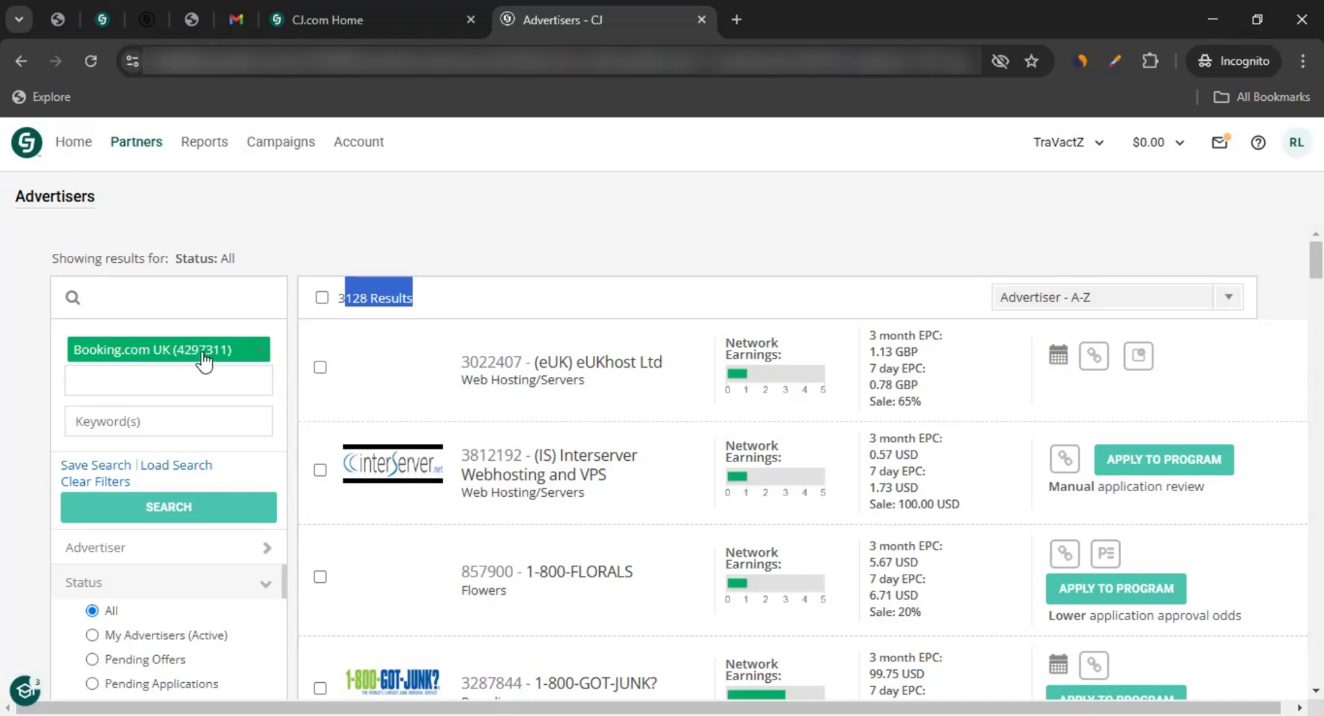
click(261, 349)
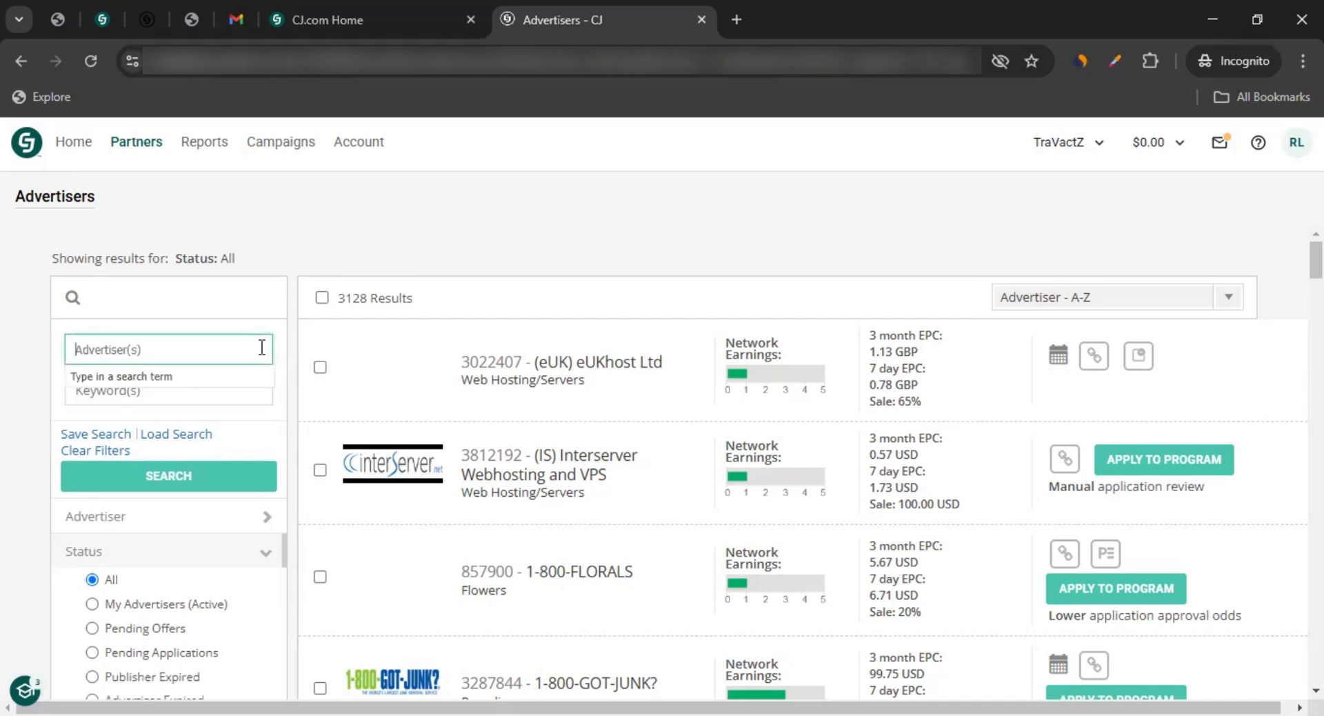
click(113, 370)
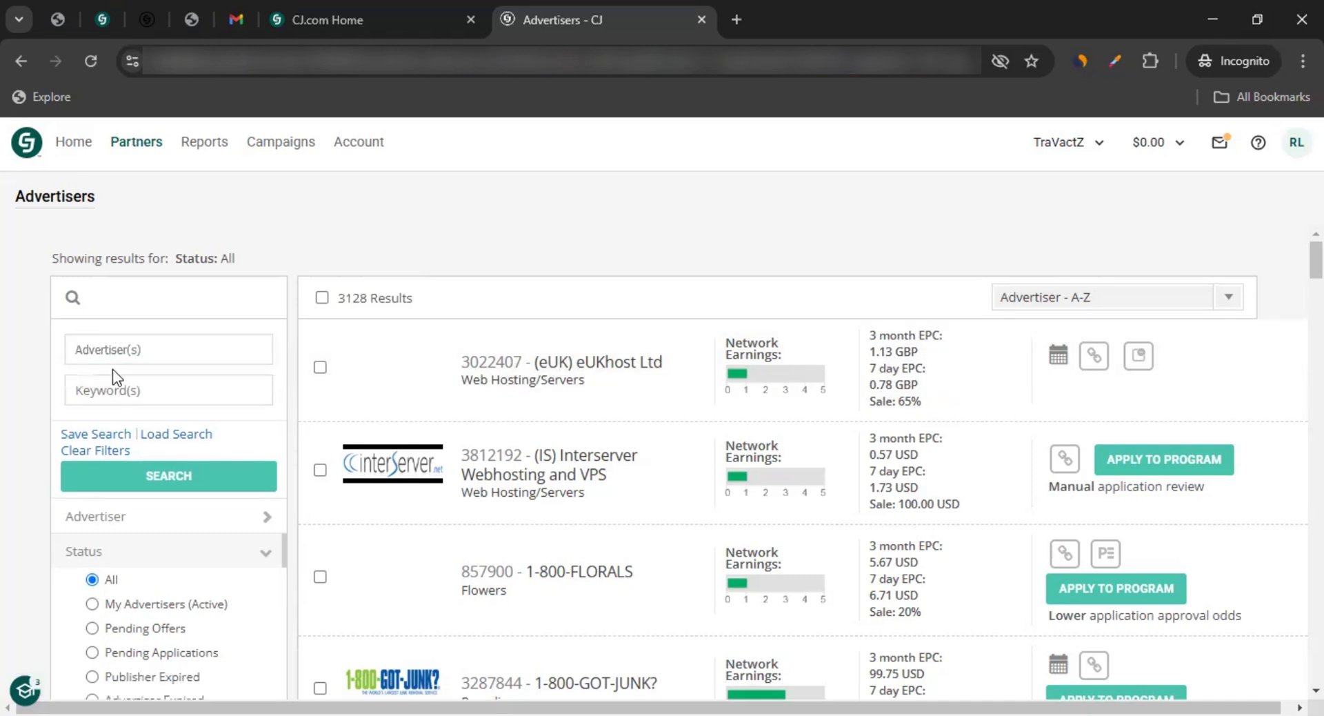
Browse the full advertiser list, examining the network earnings, EPC figures, commission rates and application review types.
scroll(544, 534, down, 5)
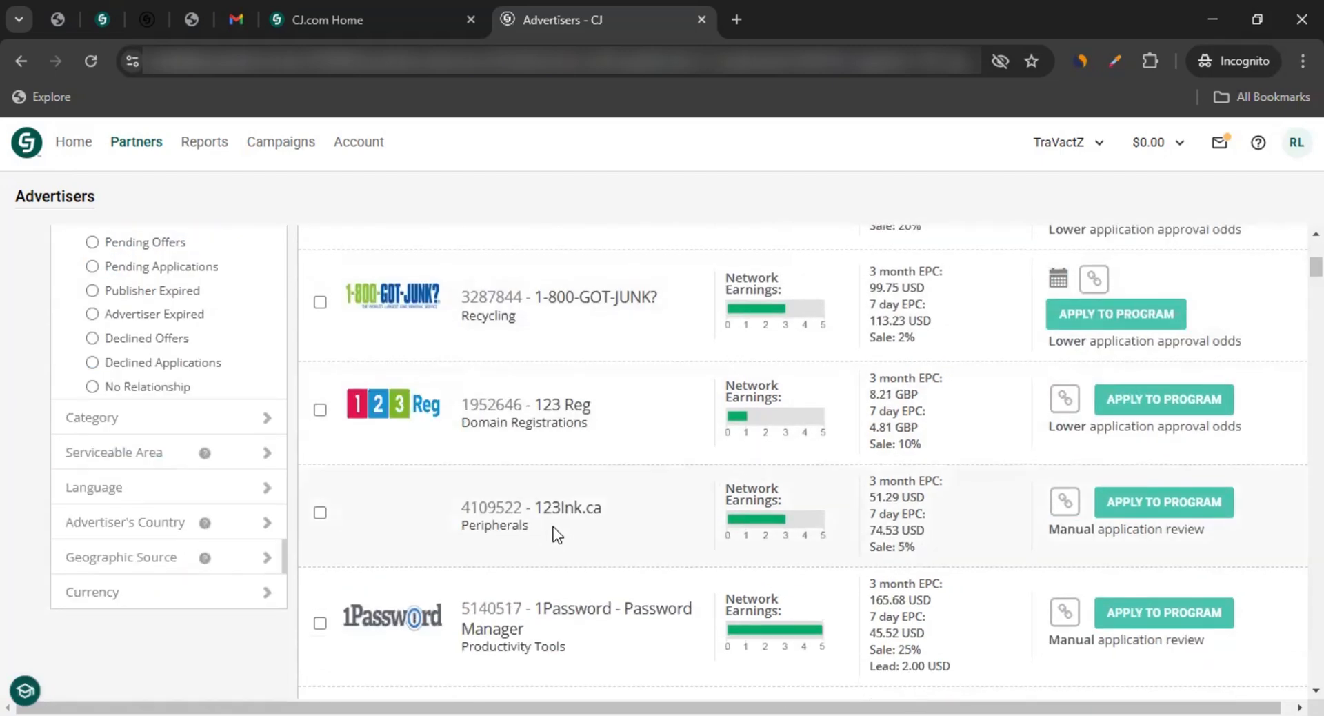
scroll(557, 534, up, 5)
scroll(557, 534, down, 4)
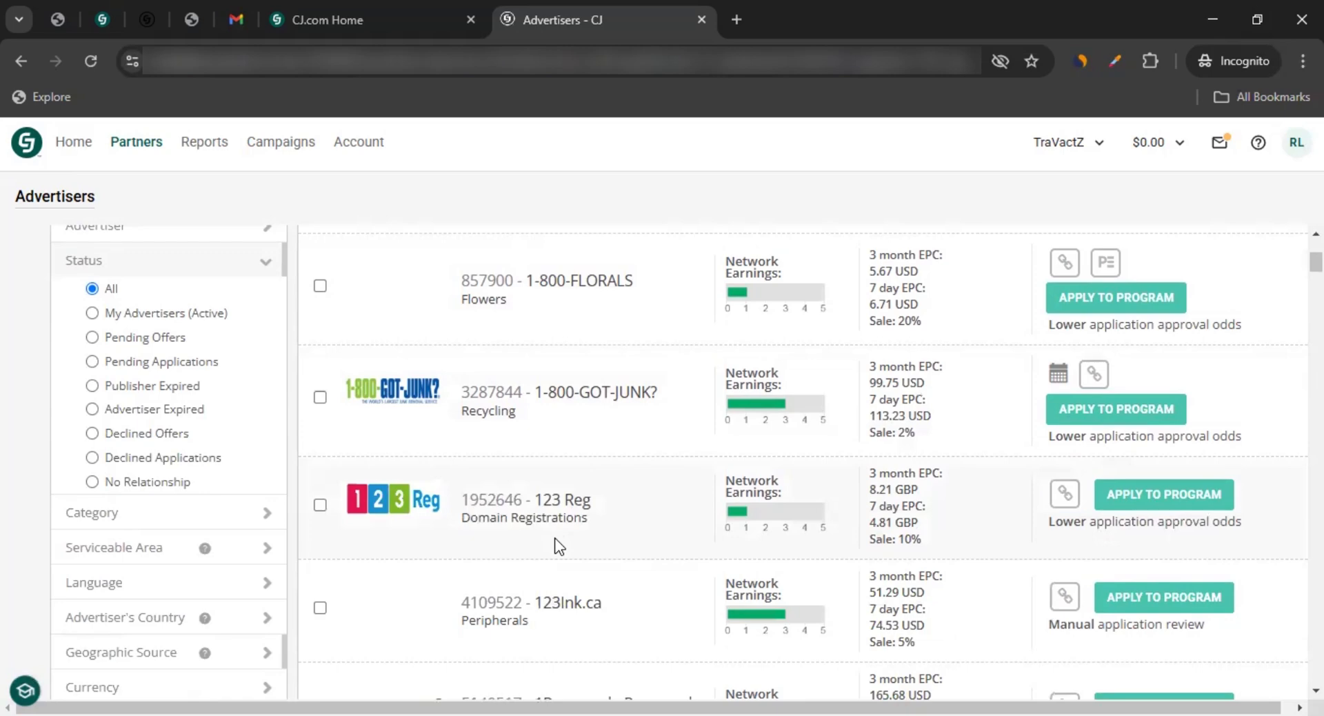
scroll(482, 403, down, 3)
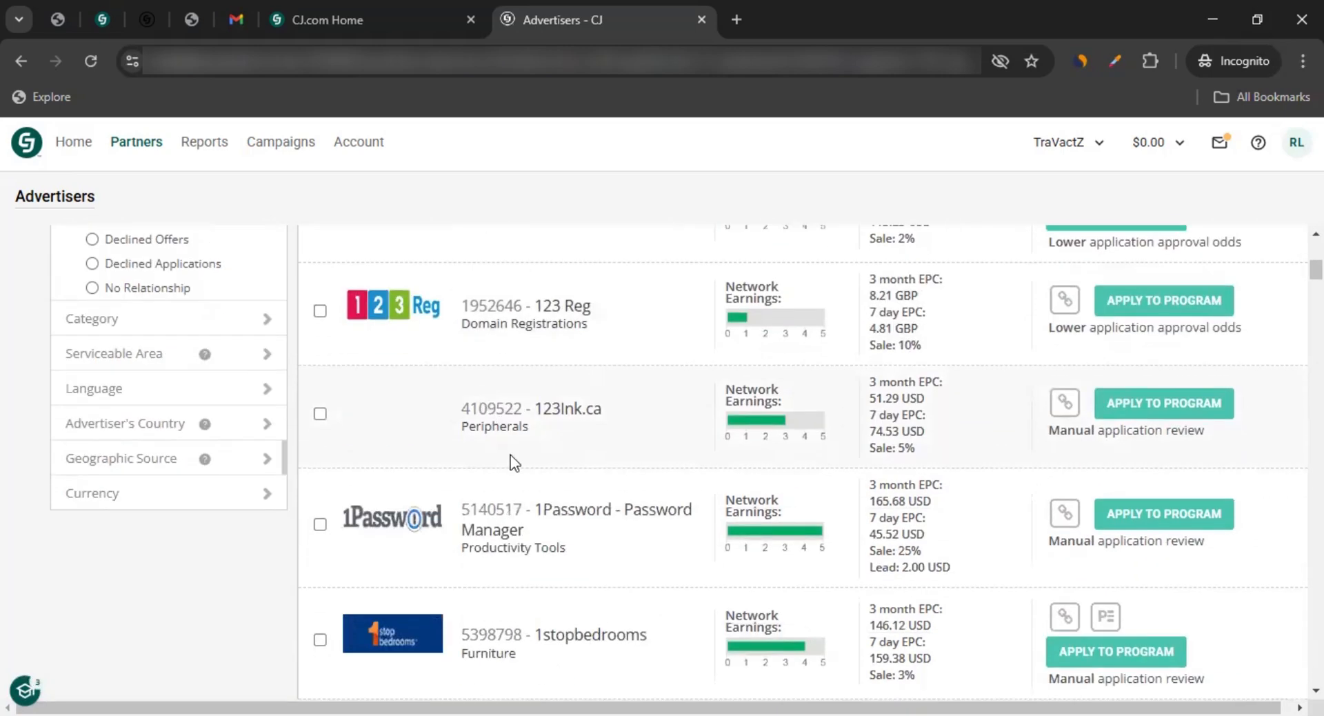
scroll(513, 462, up, 7)
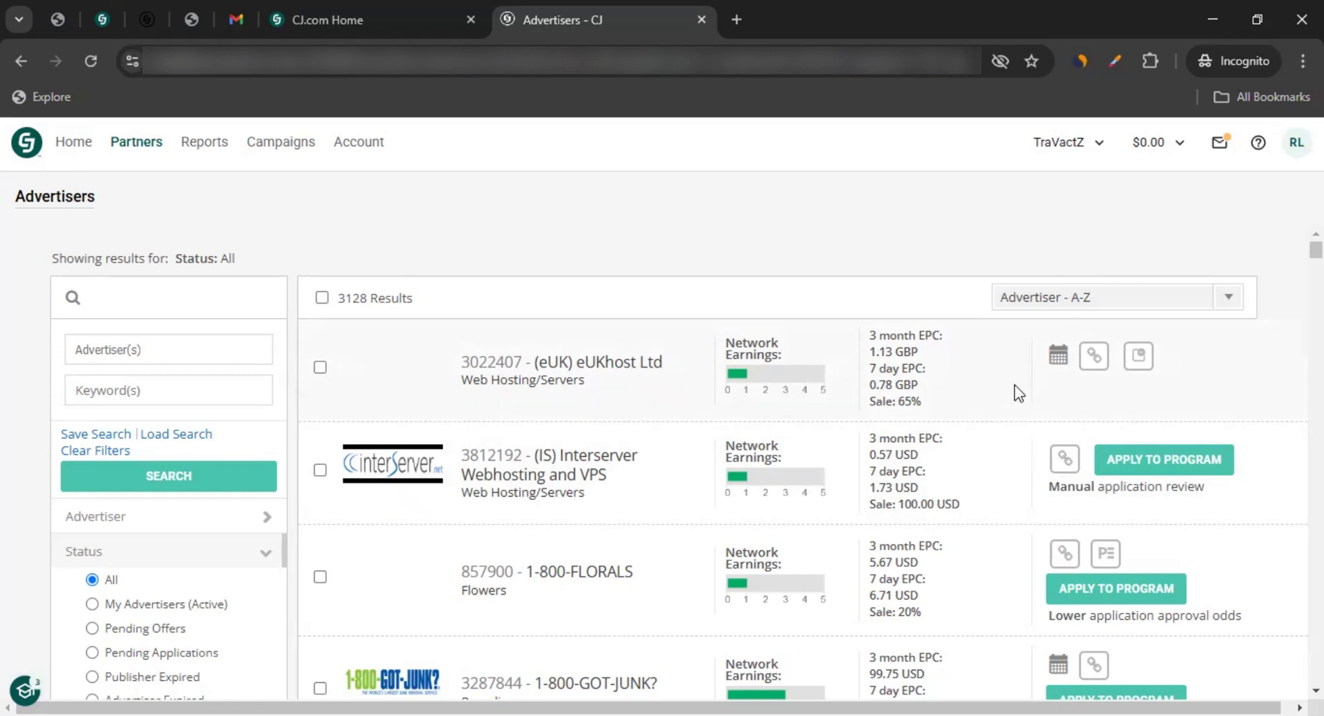
scroll(1170, 411, down, 1)
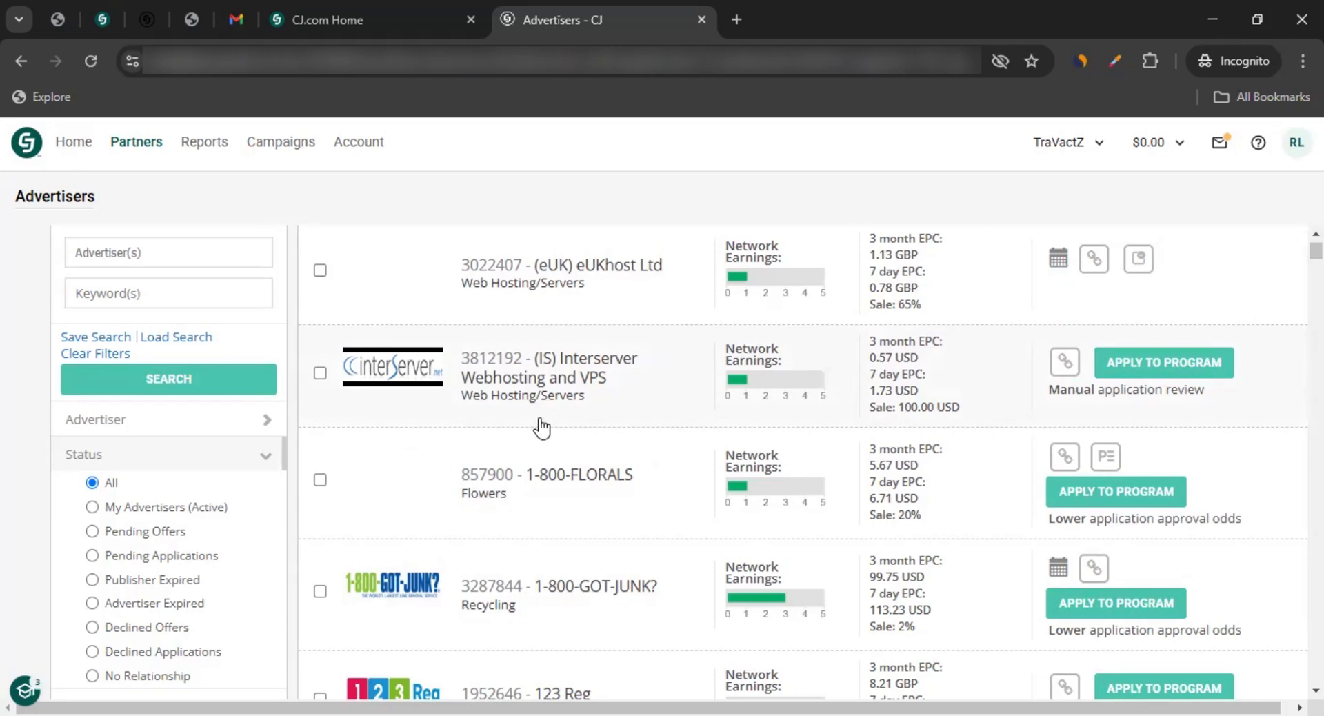
scroll(541, 421, down, 3)
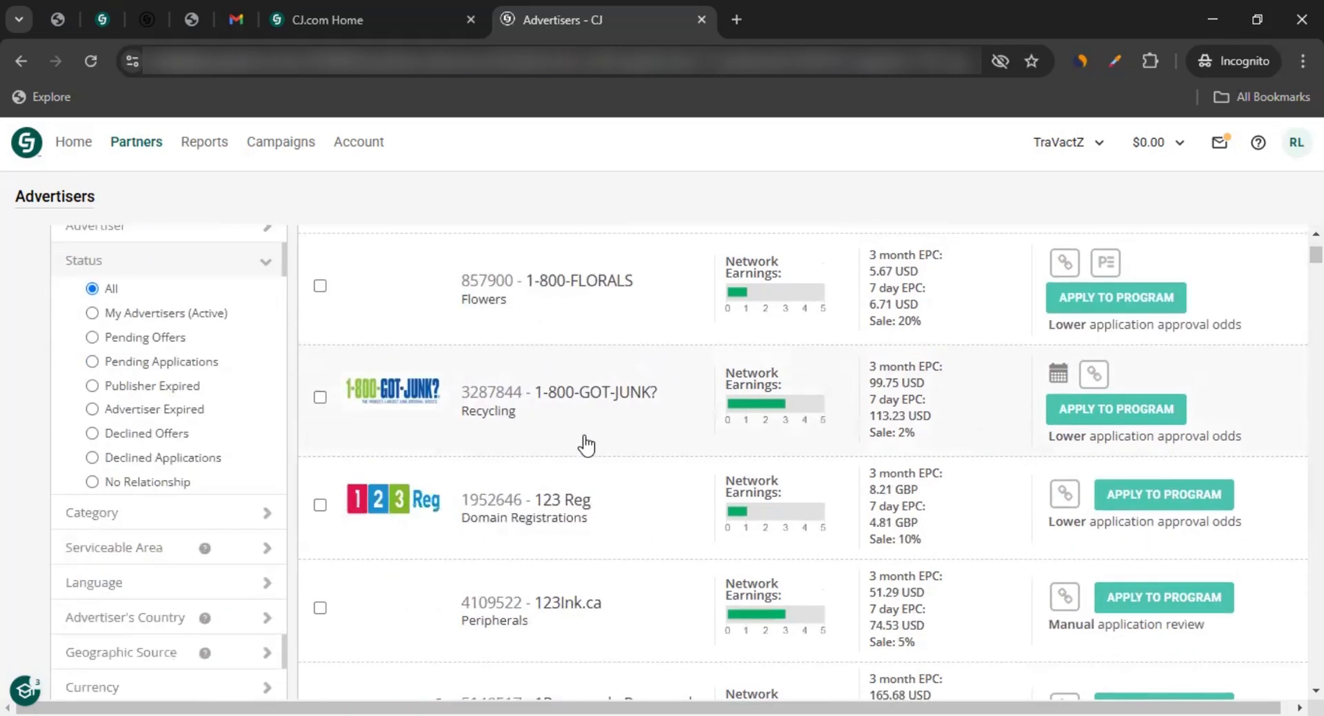
Expand the 1Password - Password Manager listing and review its details, serviceable area, supported currency and top countries.
scroll(582, 448, down, 6)
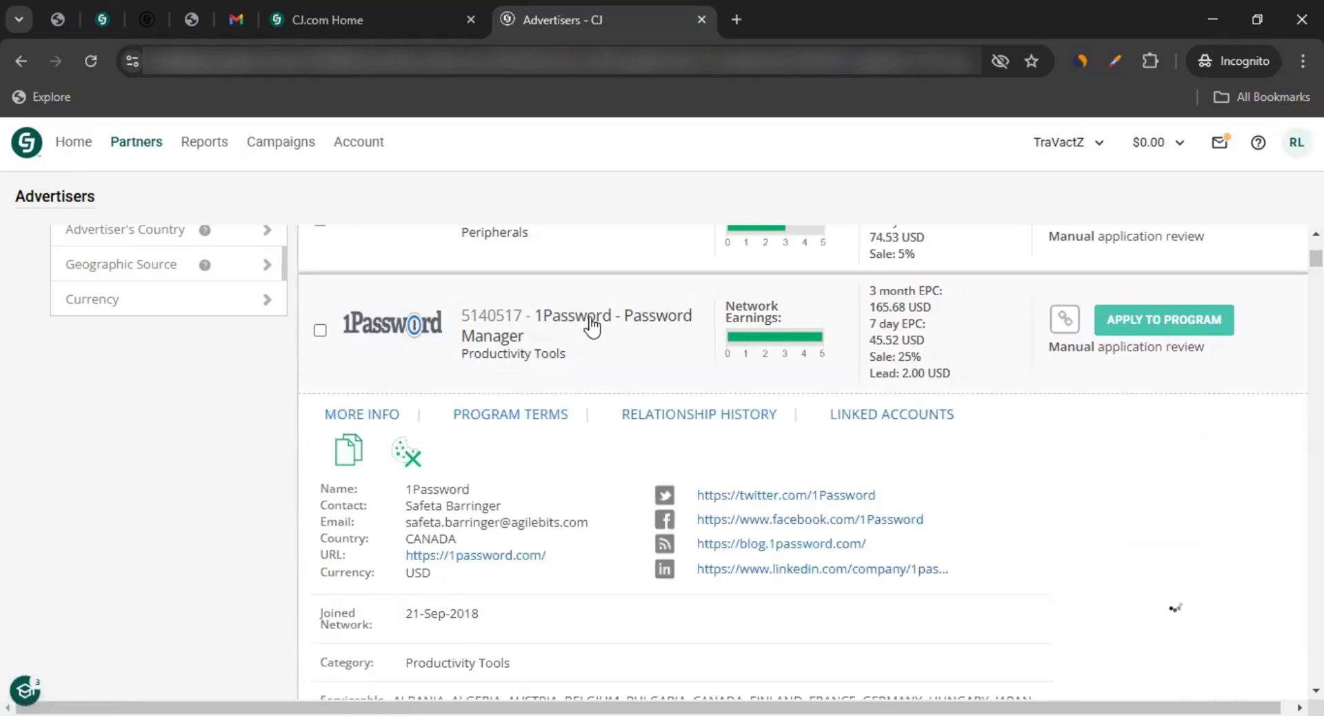
scroll(478, 337, down, 1)
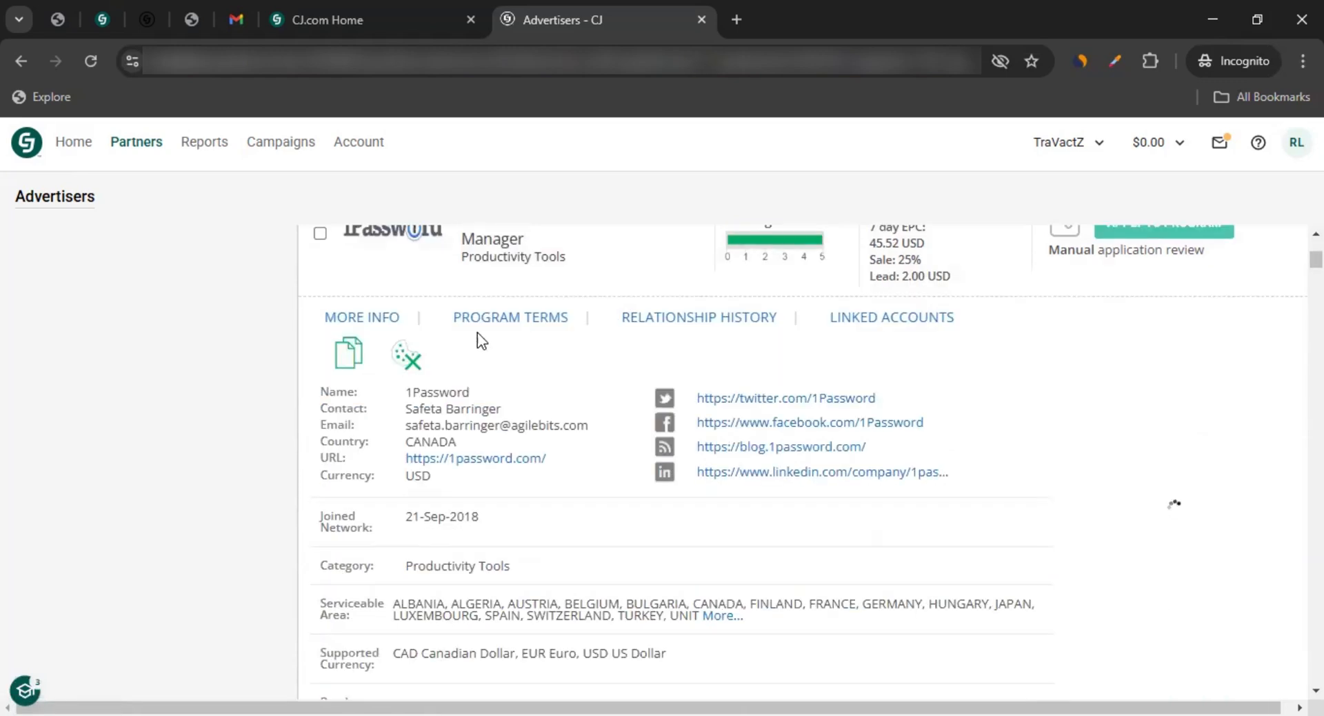
scroll(606, 319, up, 2)
click(586, 415)
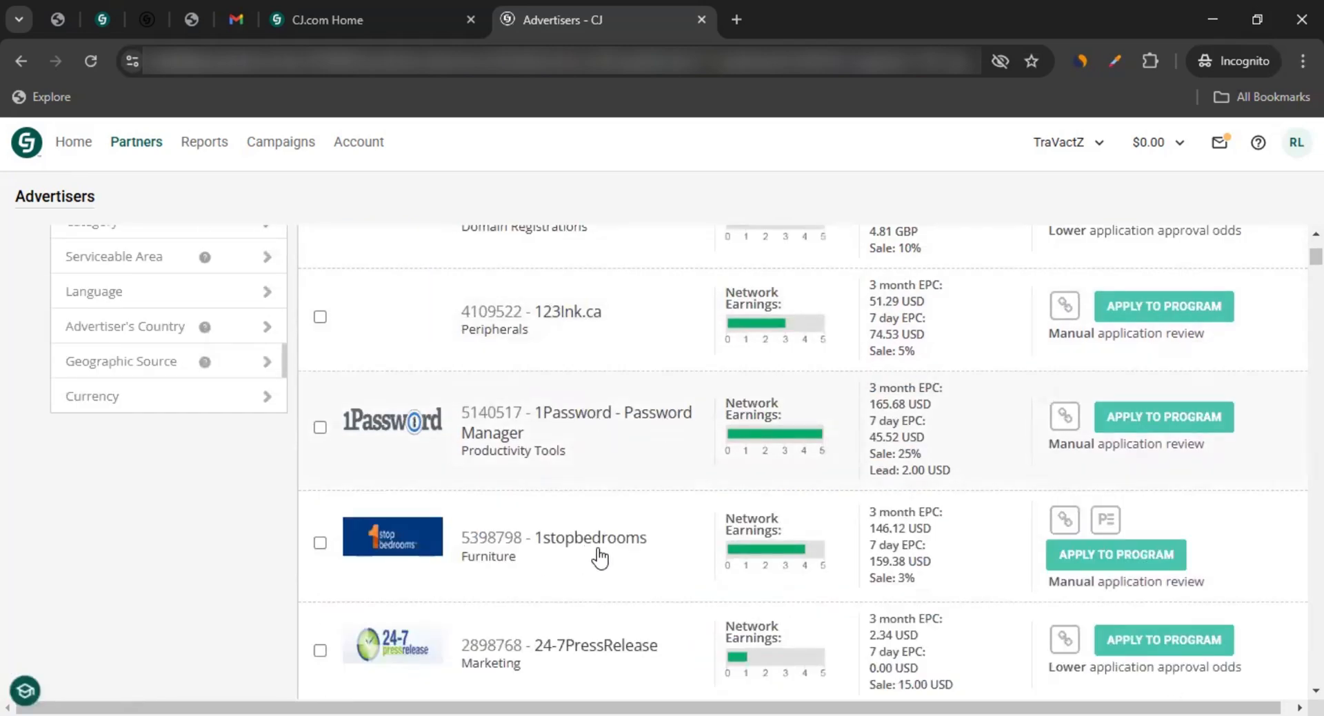
click(584, 418)
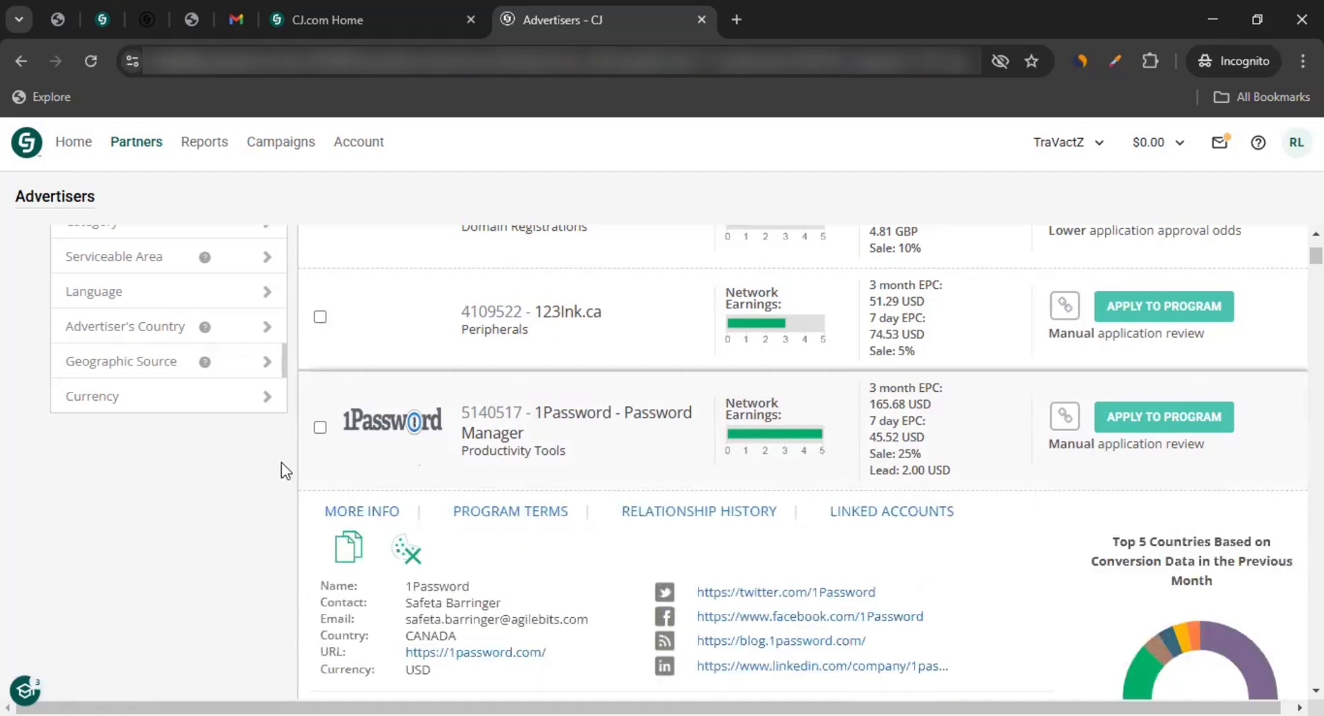
scroll(372, 458, down, 1)
scroll(480, 423, down, 1)
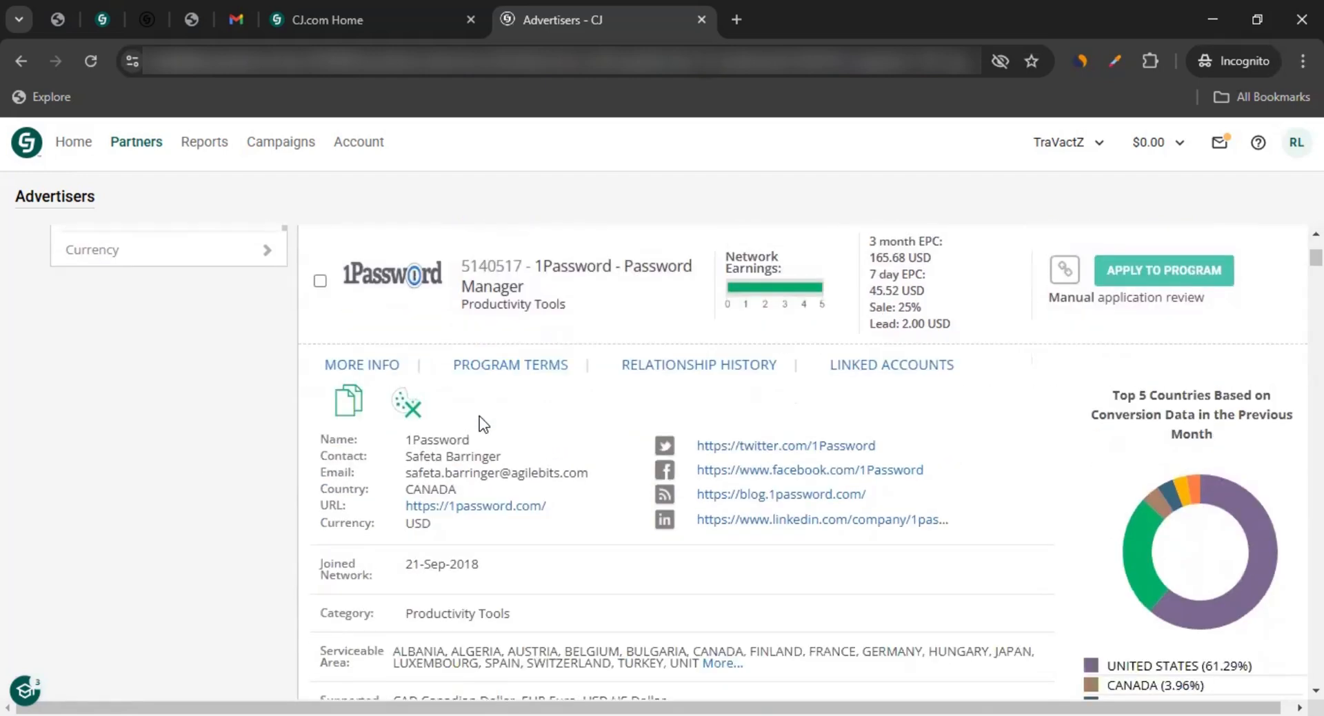
scroll(478, 416, down, 3)
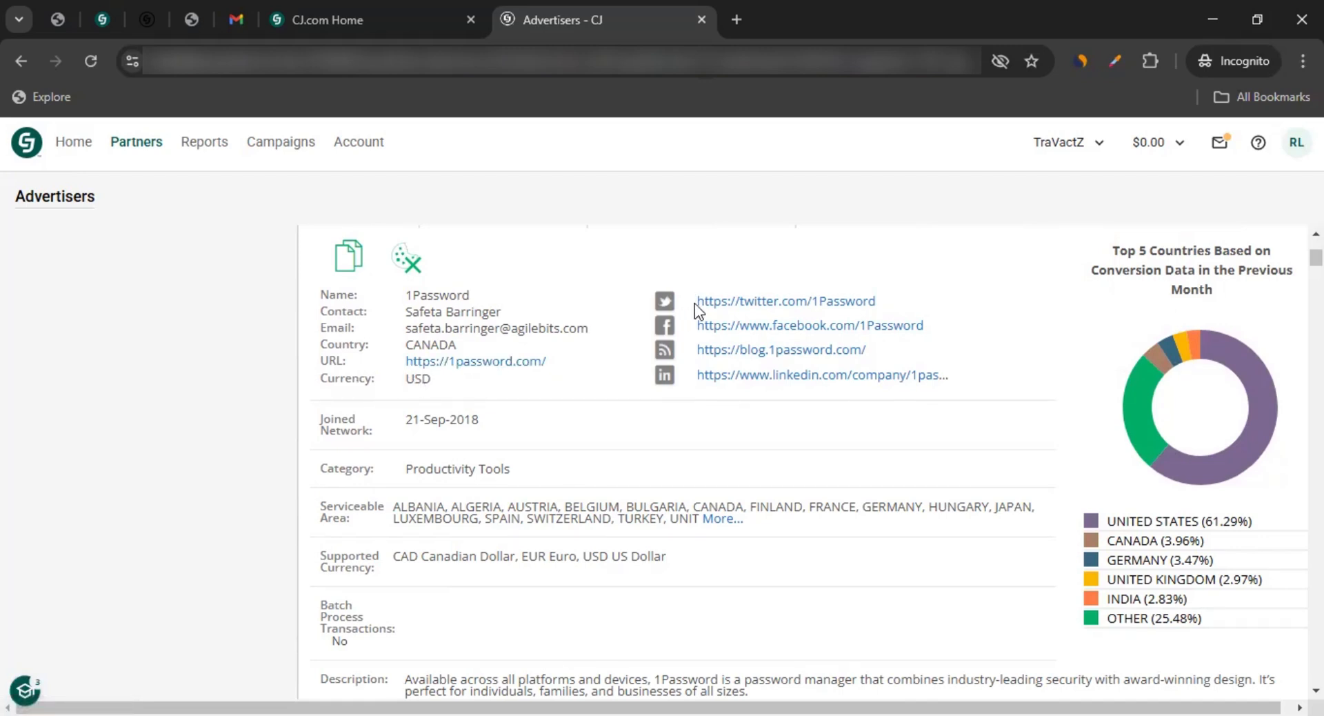
Examine the 1Password listing's account currency, product category, list of serviceable countries and supported currencies.
drag(360, 378, 371, 378)
scroll(434, 316, down, 1)
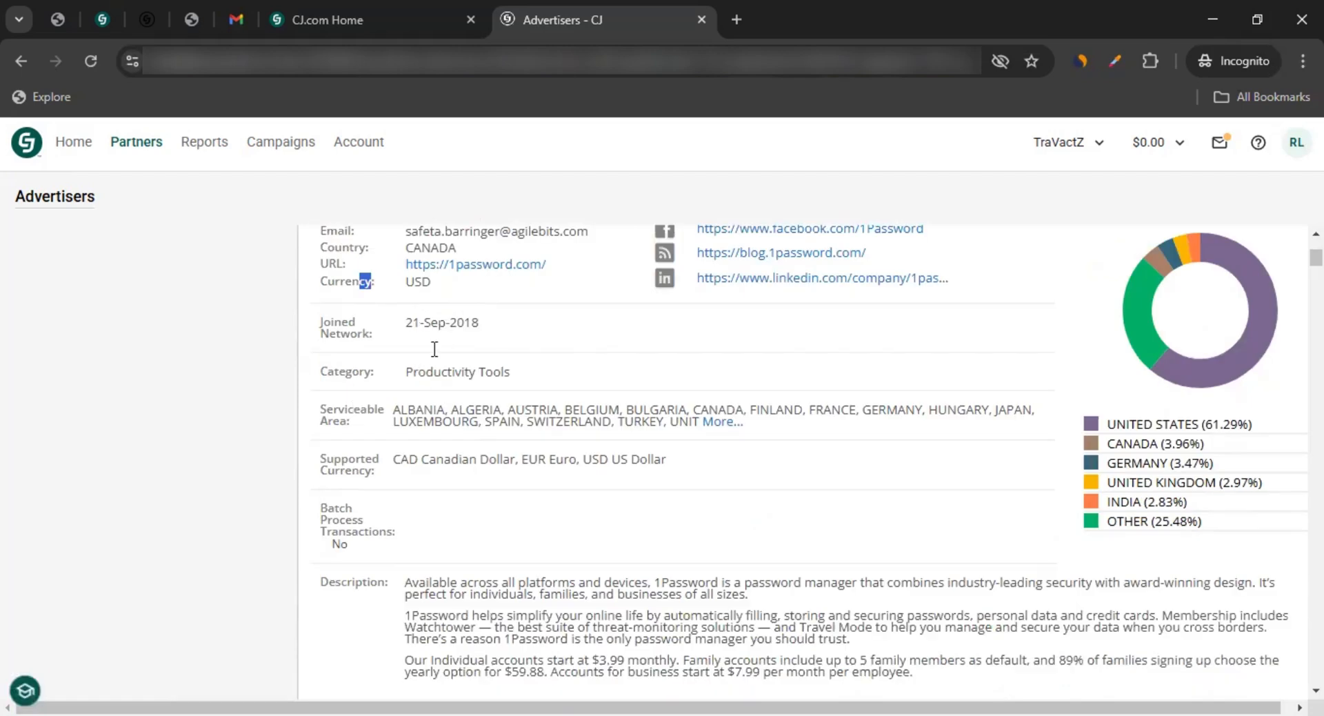
drag(405, 372, 418, 372)
drag(519, 377, 517, 376)
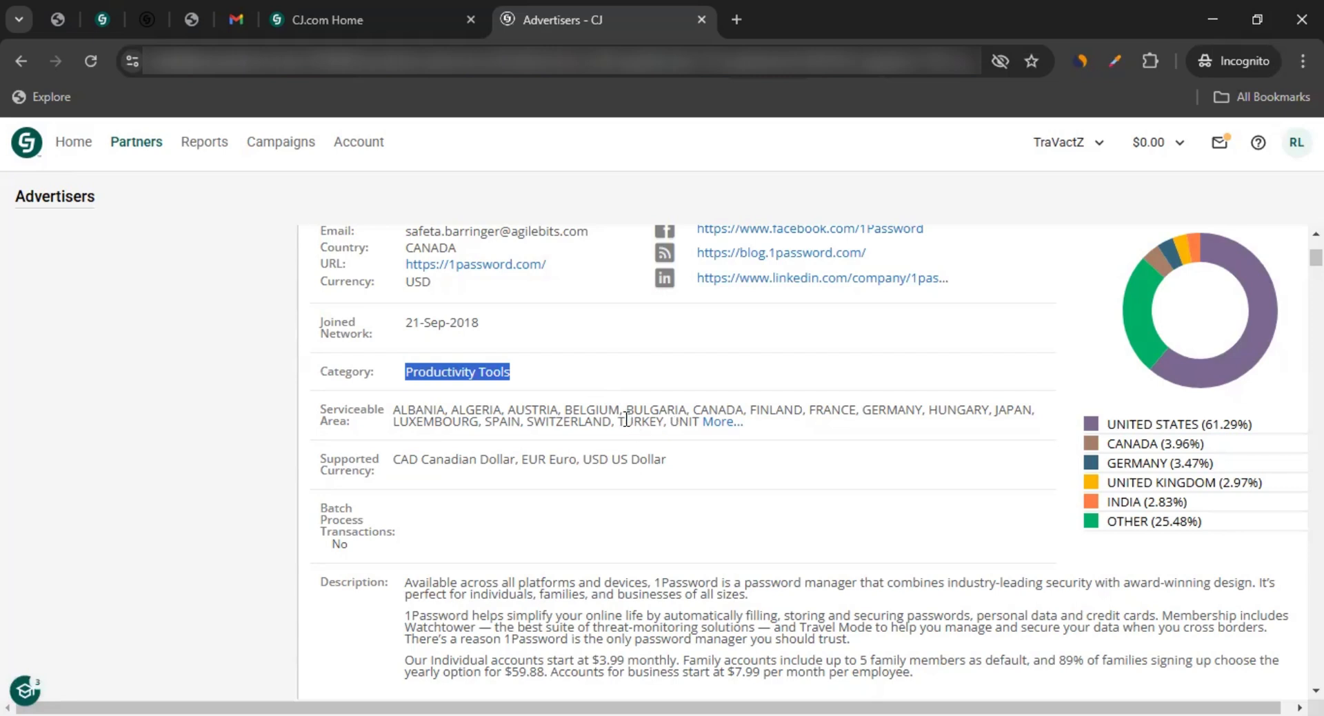
drag(674, 412, 407, 412)
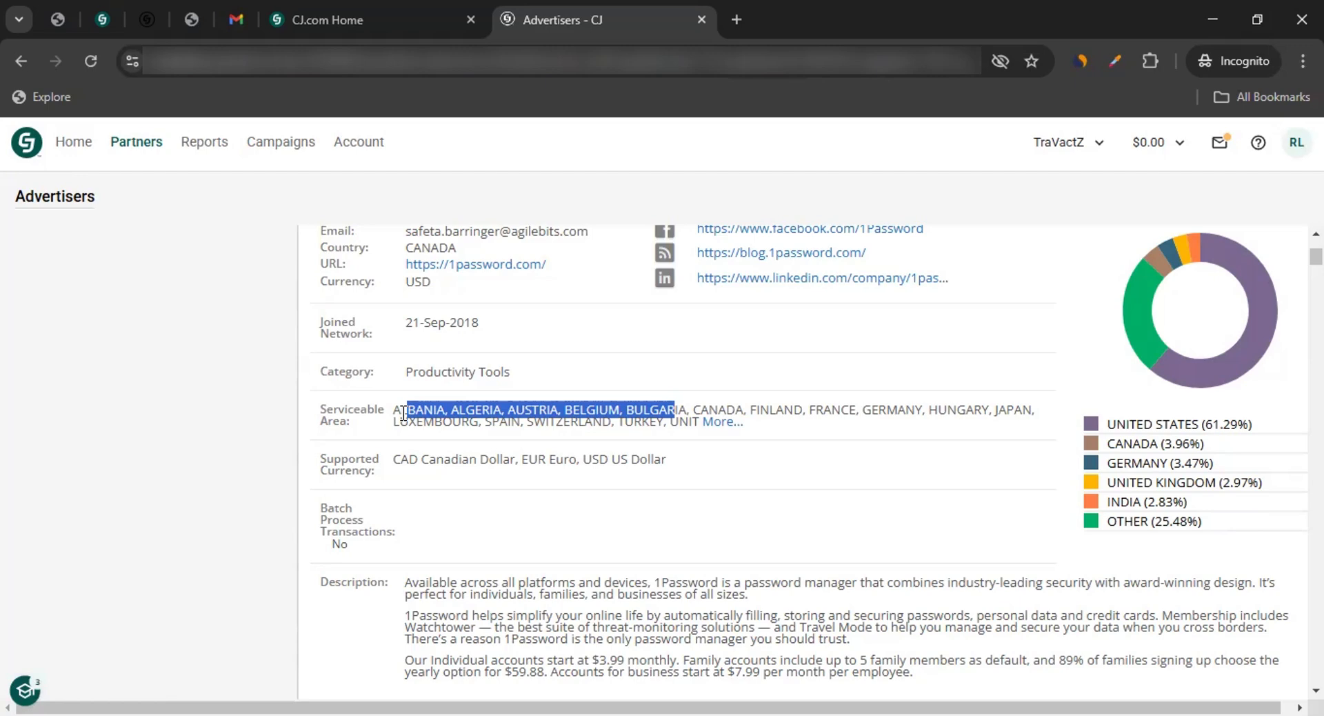
drag(403, 412, 662, 420)
click(673, 423)
drag(673, 423, 412, 405)
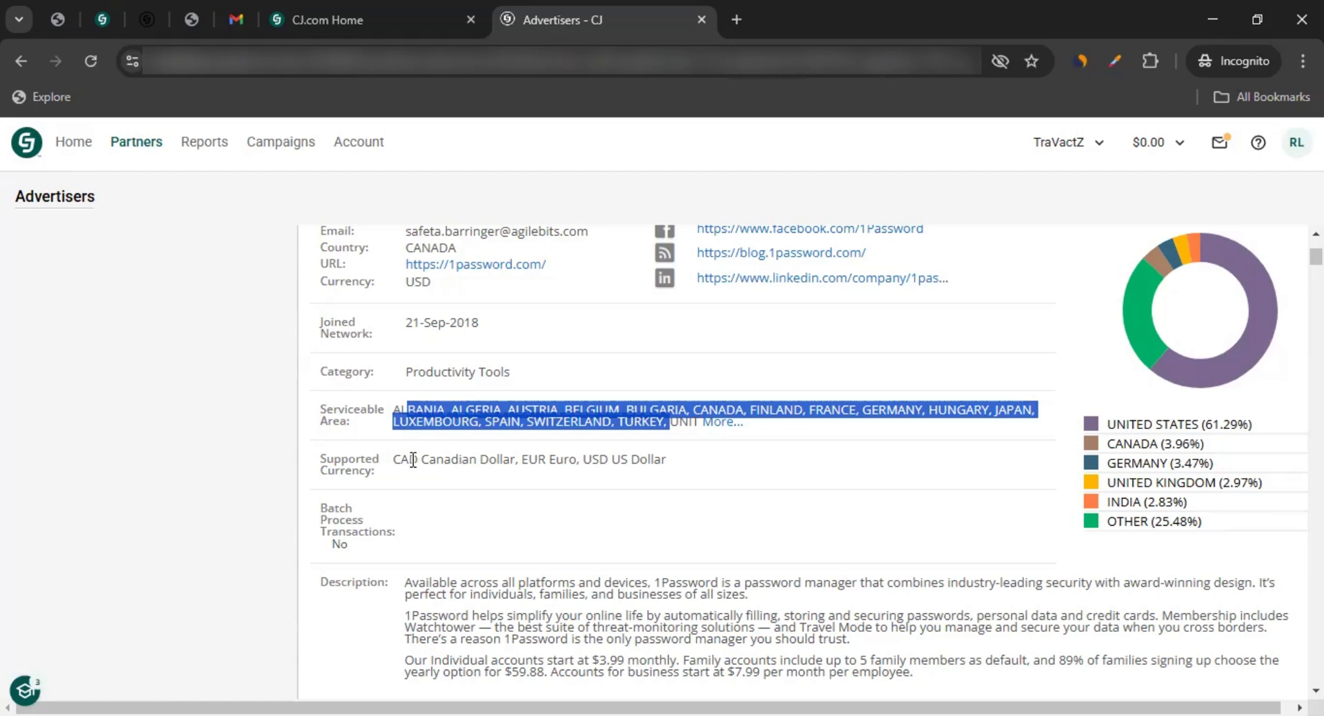
drag(413, 460, 592, 460)
scroll(482, 460, down, 3)
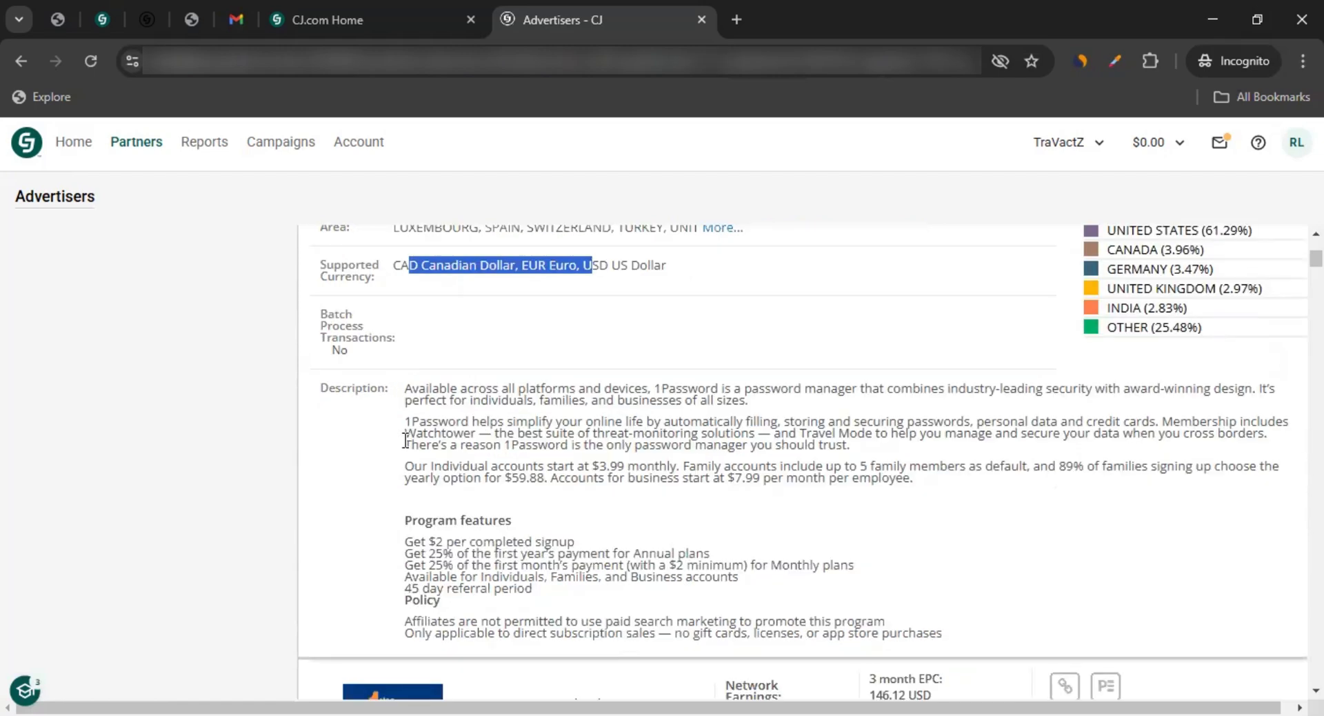
Read the 1Password program description and examine its top five countries by previous-month conversion data.
drag(426, 403, 612, 460)
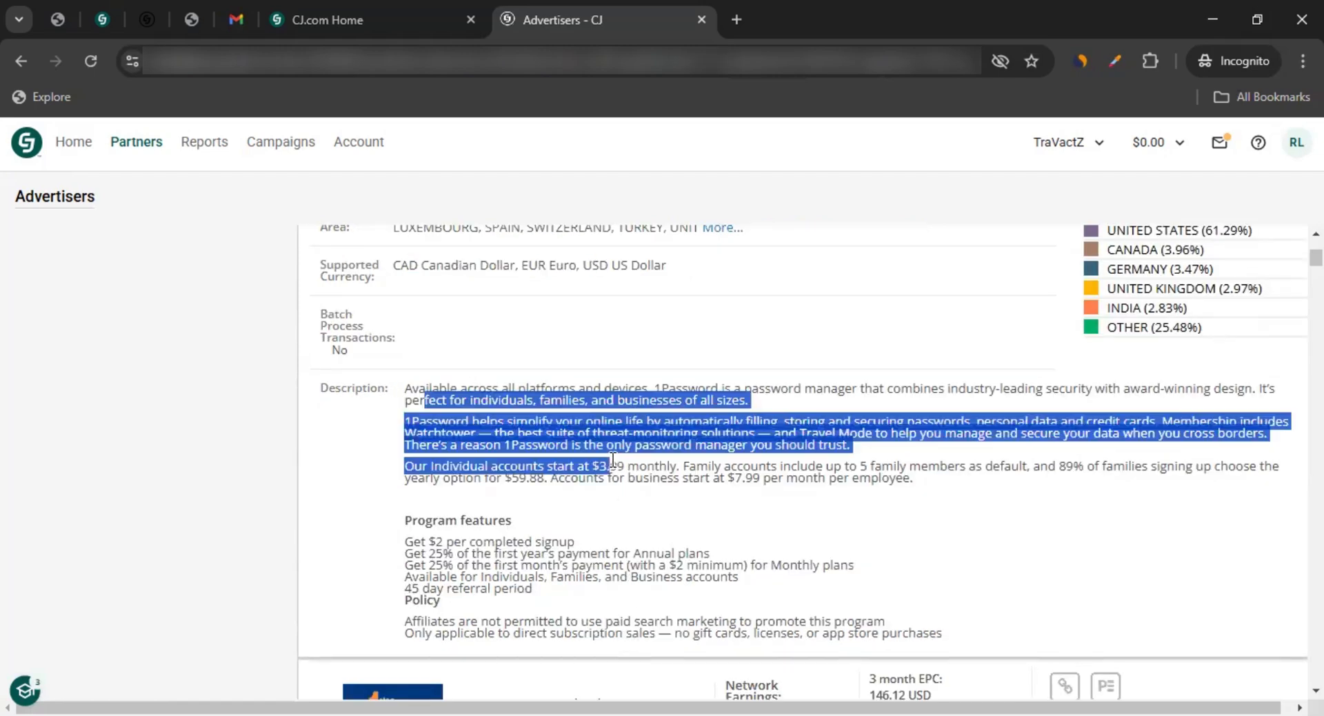
scroll(749, 458, up, 3)
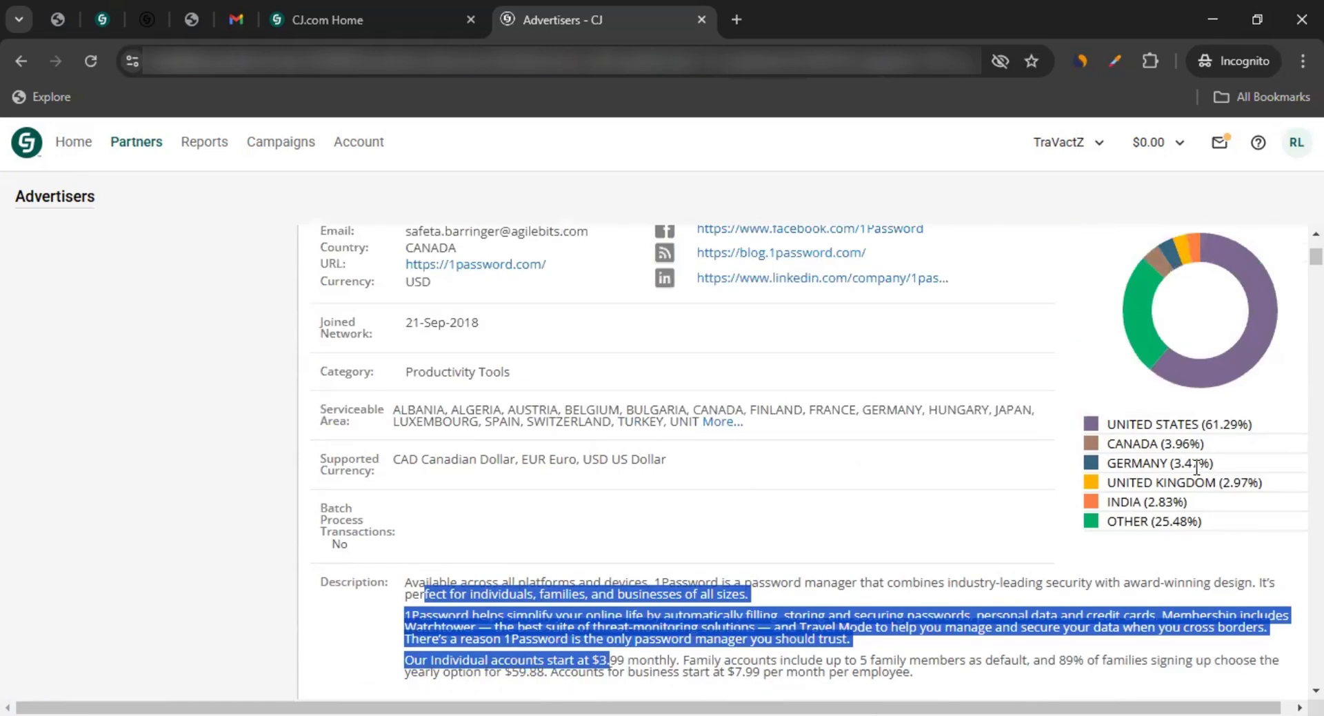
scroll(1196, 467, up, 3)
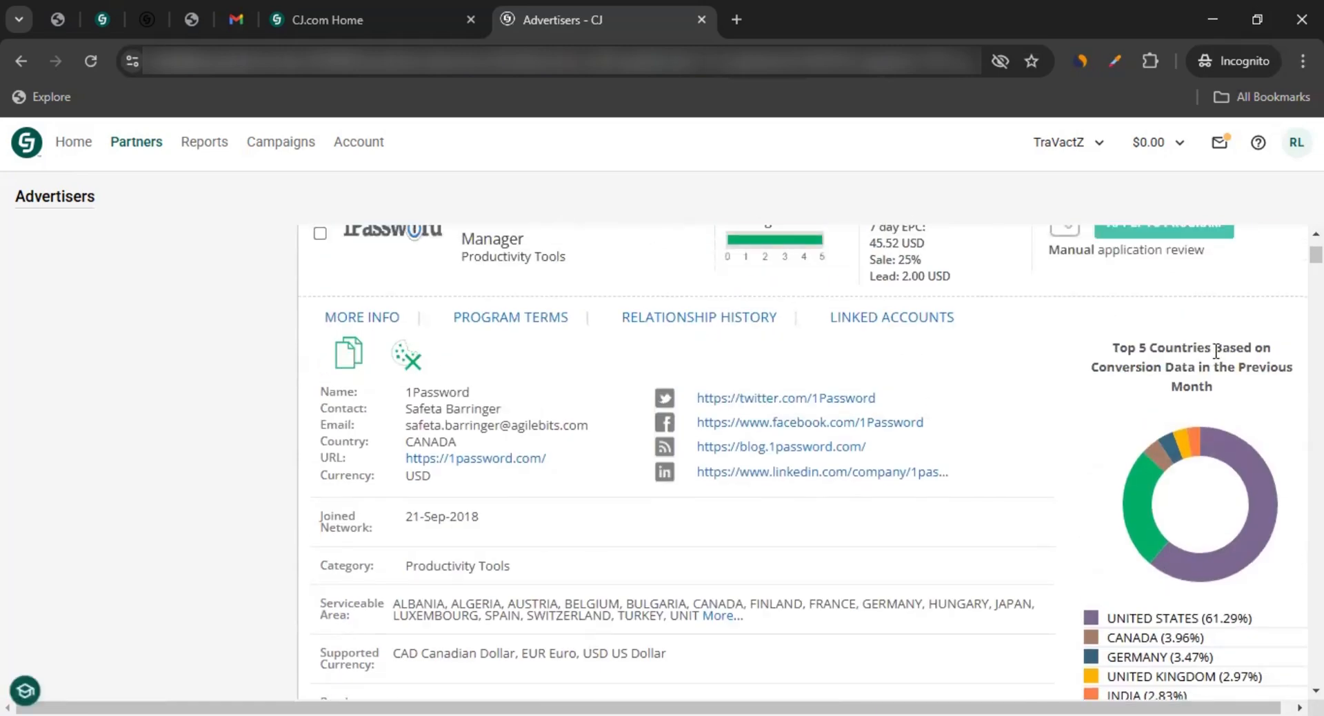
drag(1141, 366, 1264, 389)
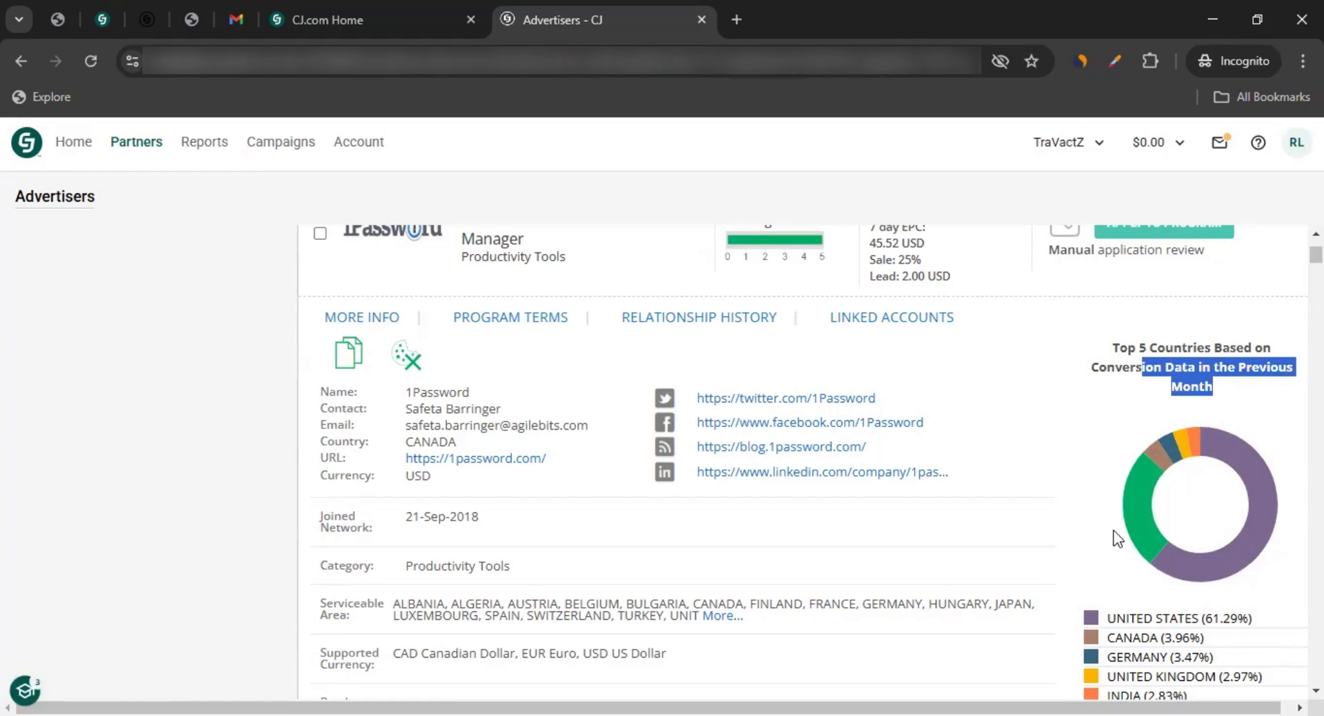
scroll(1124, 614, down, 2)
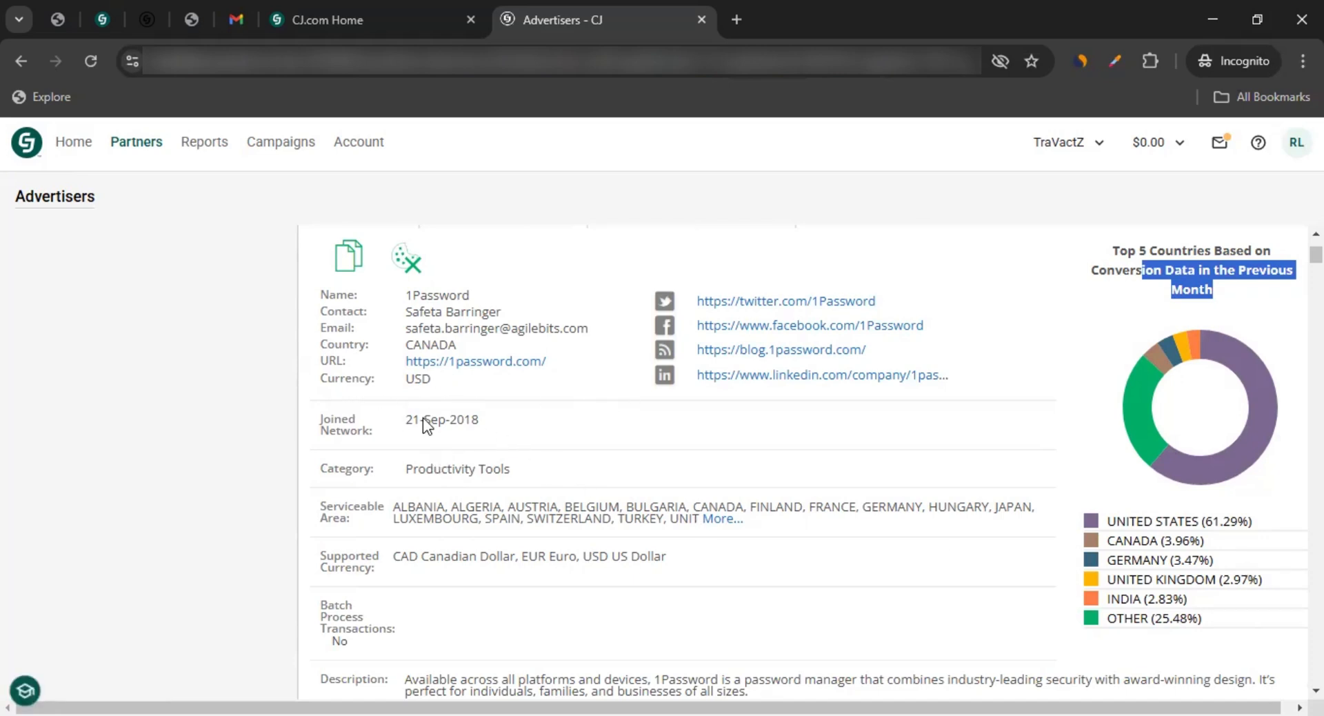
scroll(483, 441, up, 3)
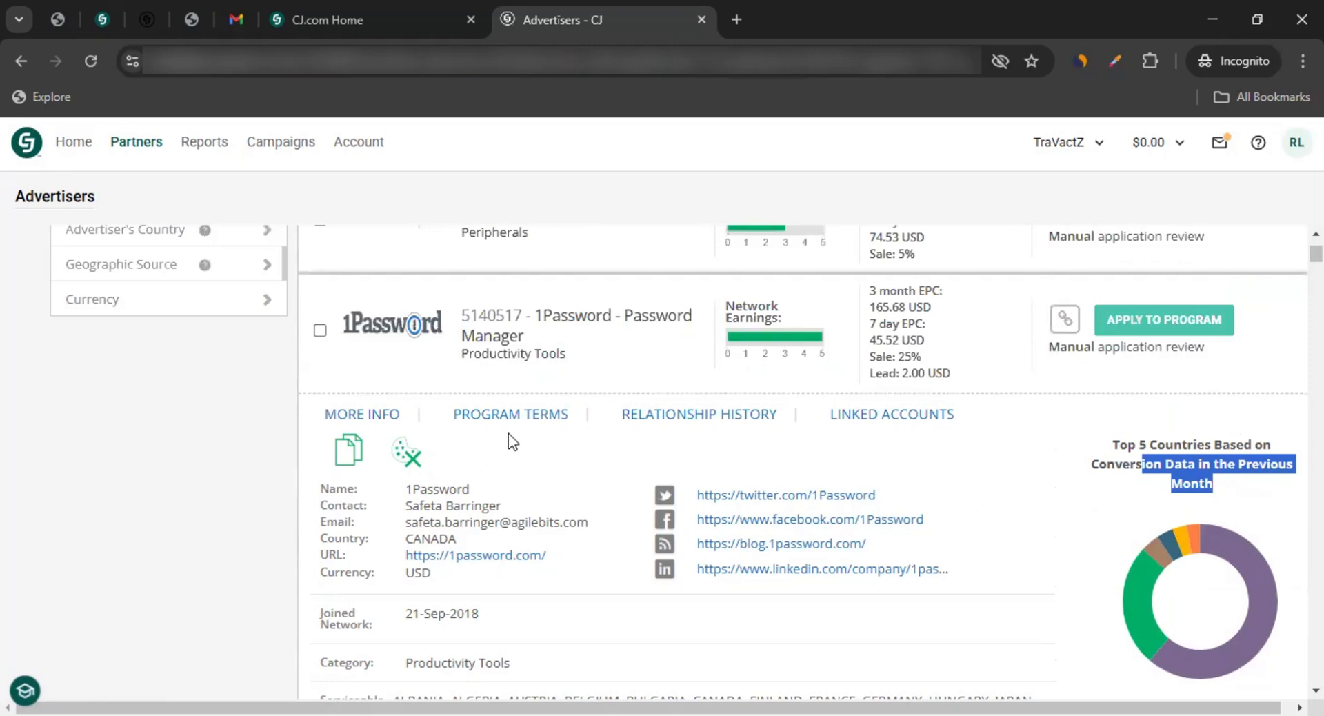
Examine the 1Password program terms for the lead and sale actions, plus its relationship history and linked accounts.
click(518, 416)
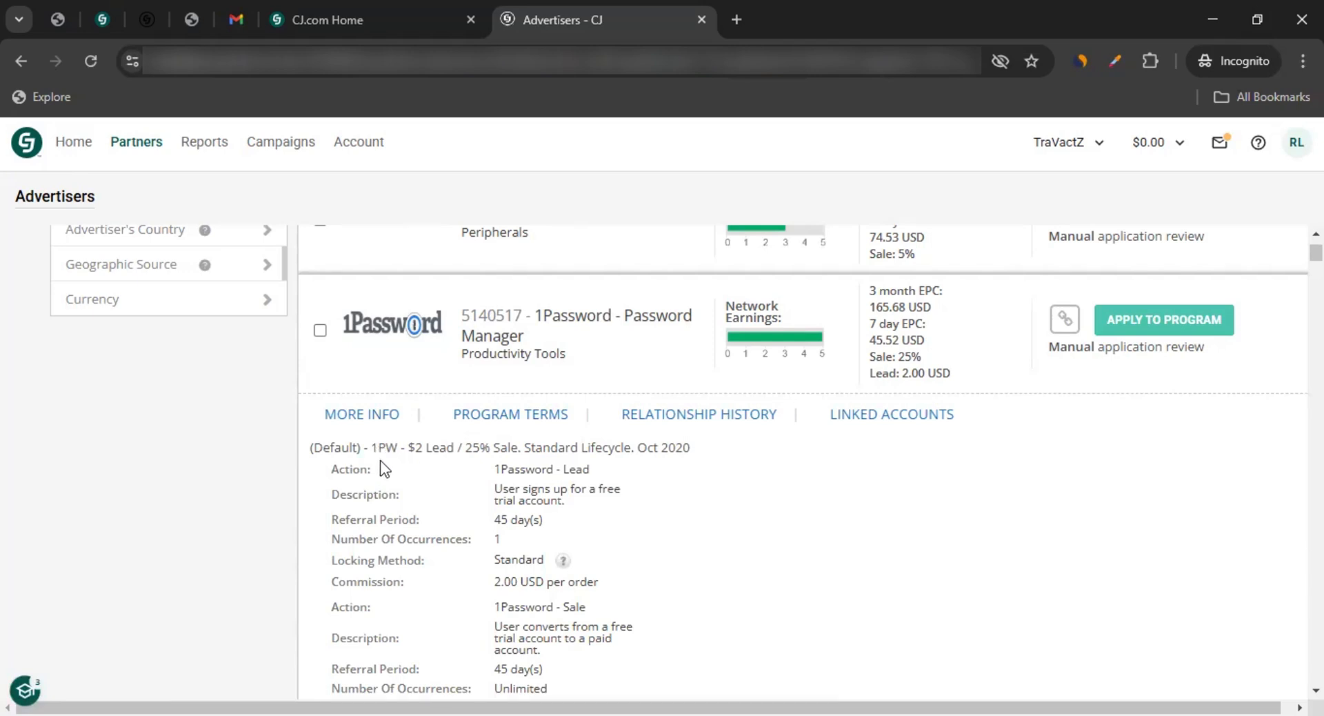
drag(365, 448, 465, 450)
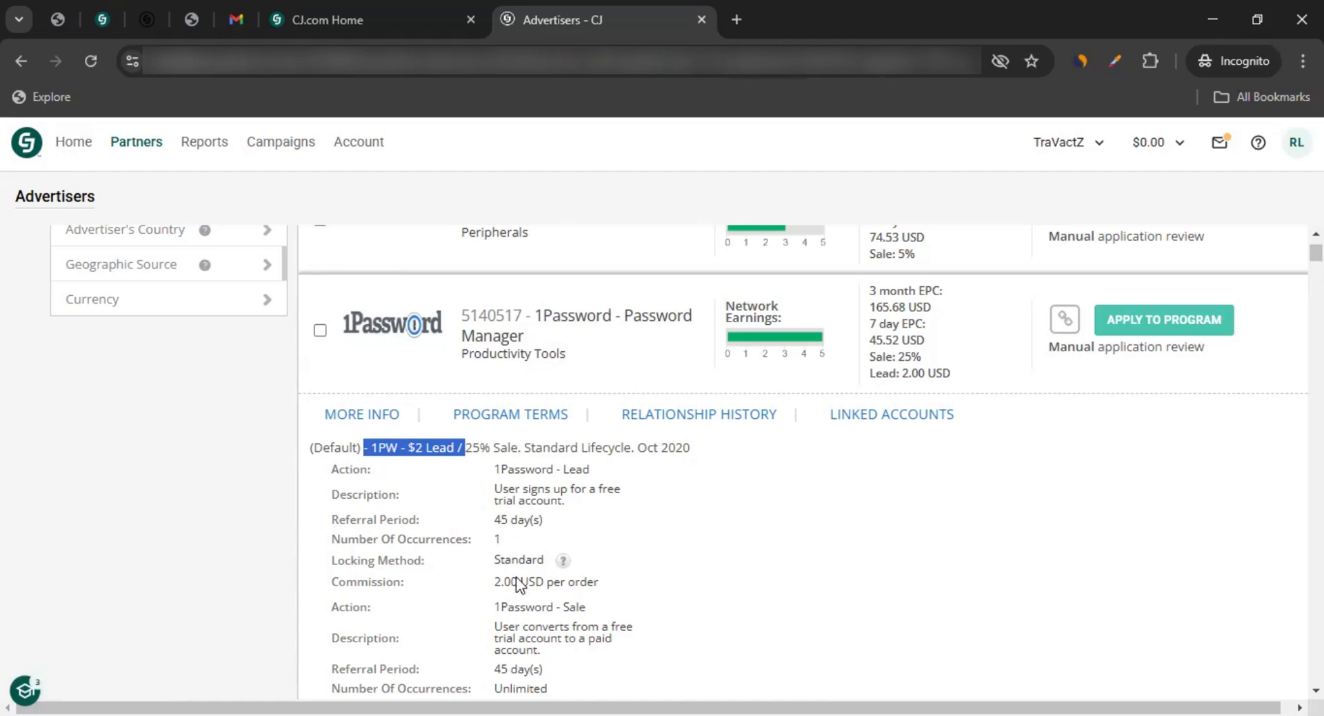
drag(504, 489, 581, 499)
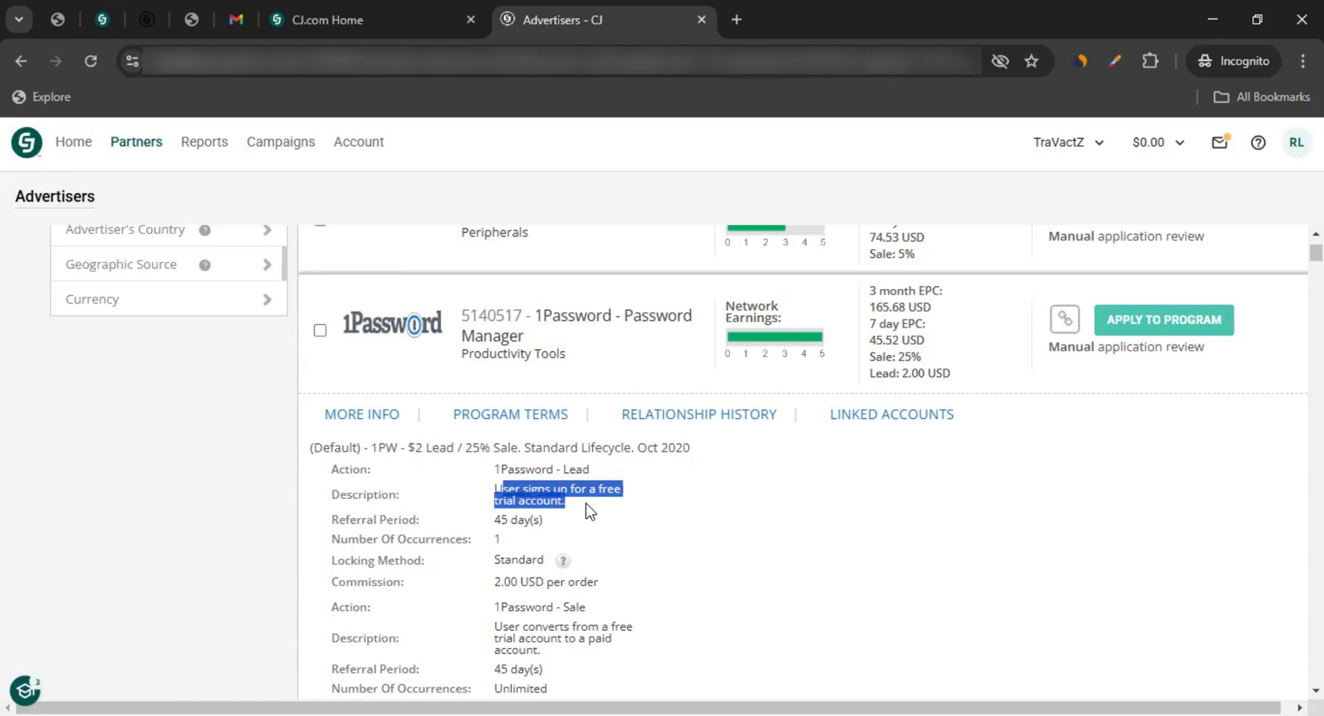
drag(466, 448, 513, 449)
drag(358, 603, 587, 605)
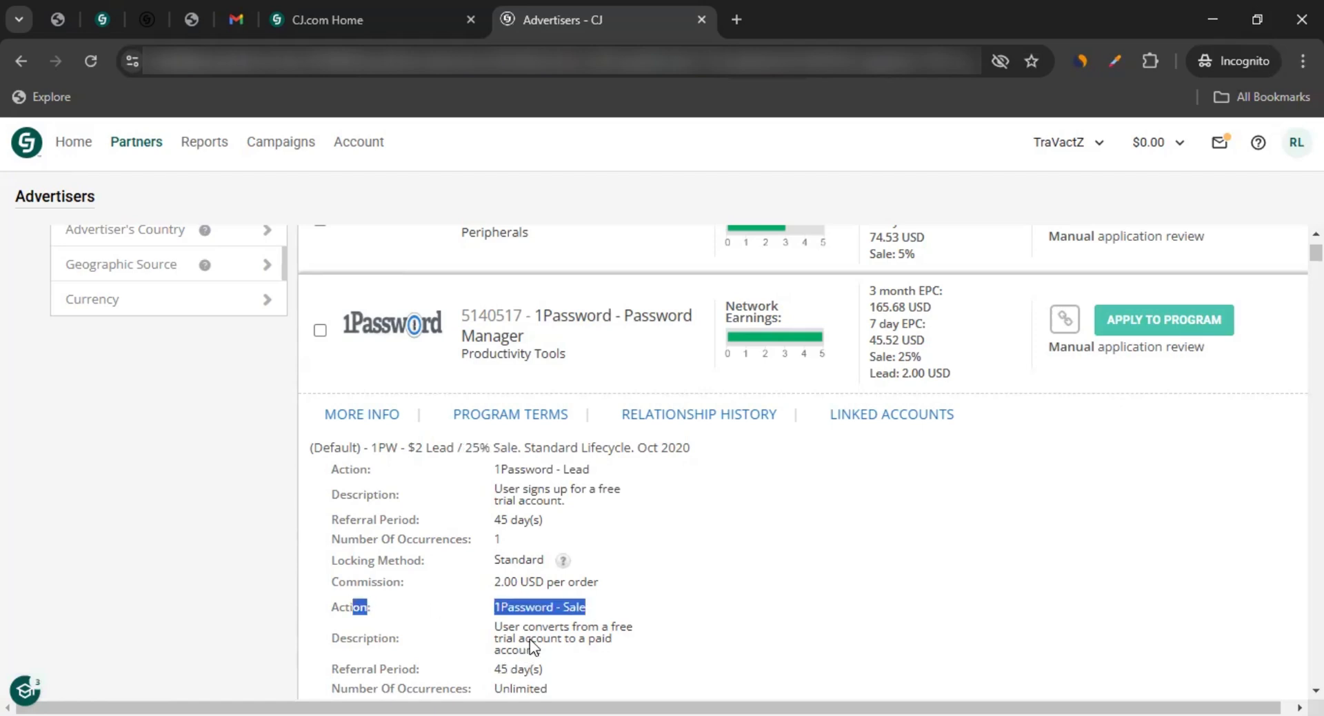
drag(502, 627, 547, 646)
scroll(548, 646, down, 2)
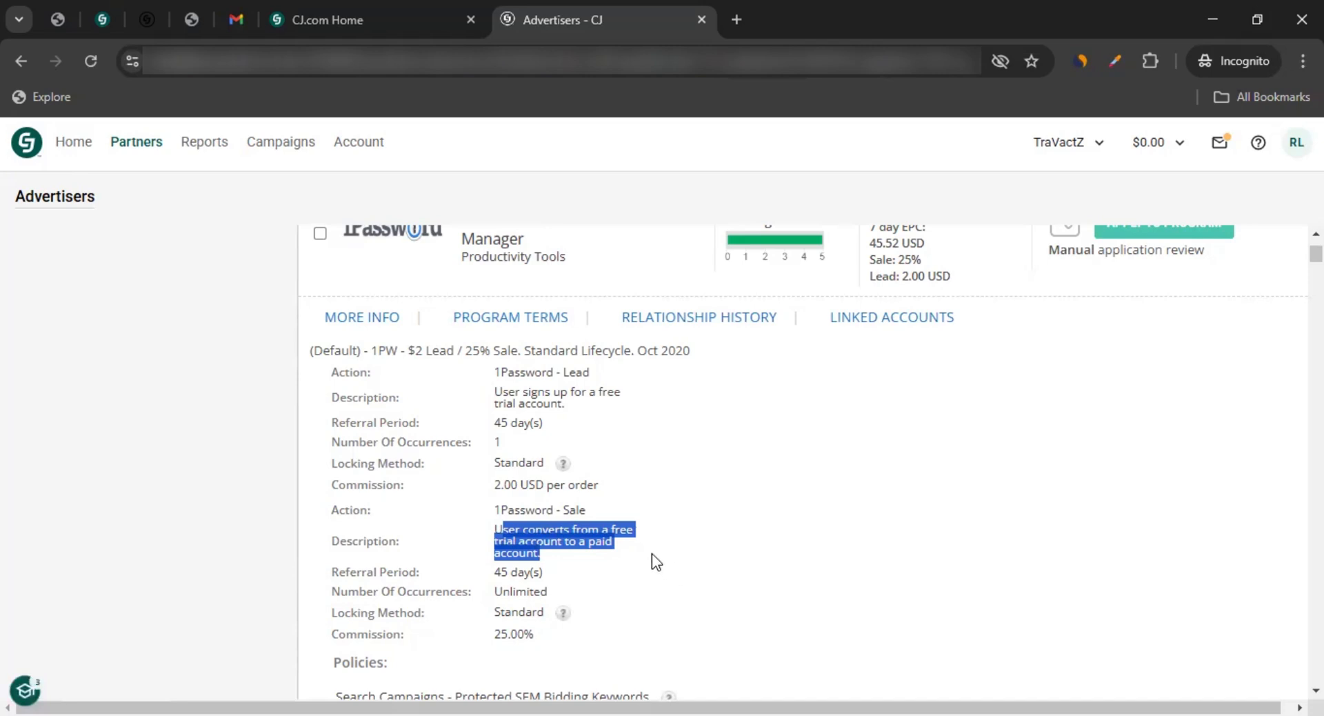
scroll(579, 510, up, 1)
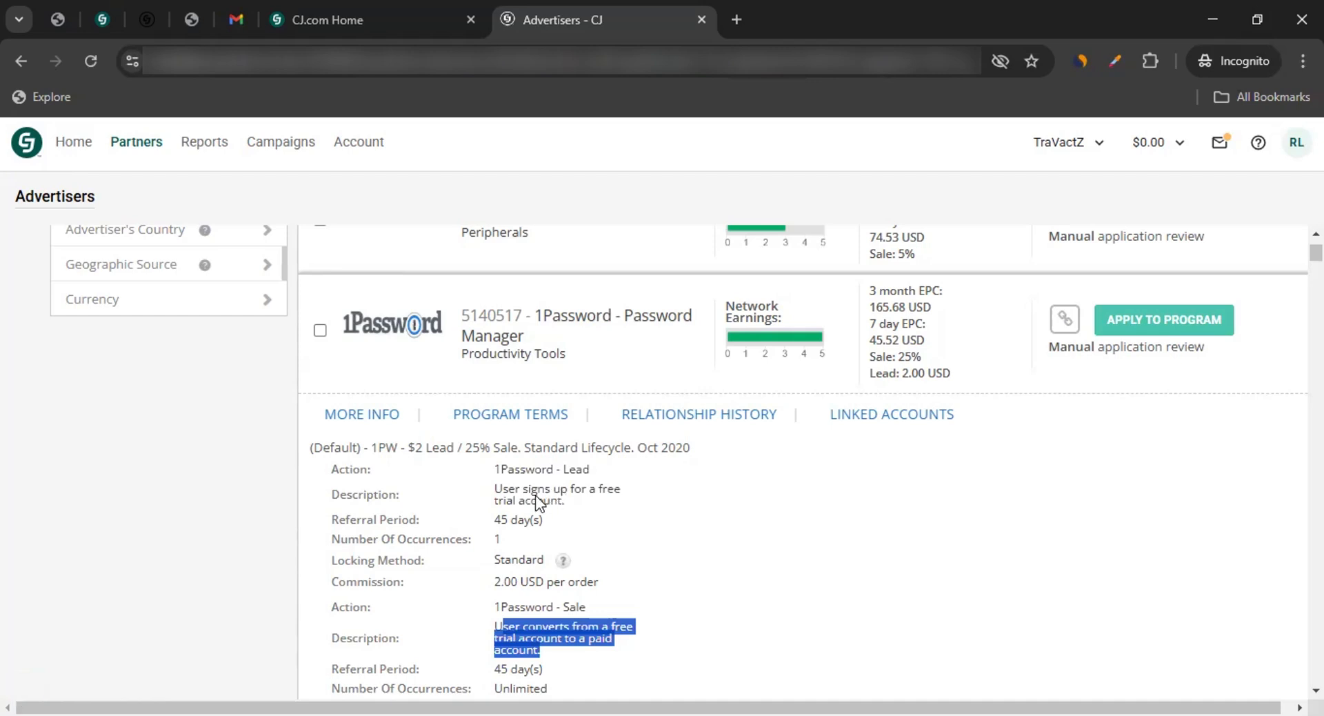
click(666, 416)
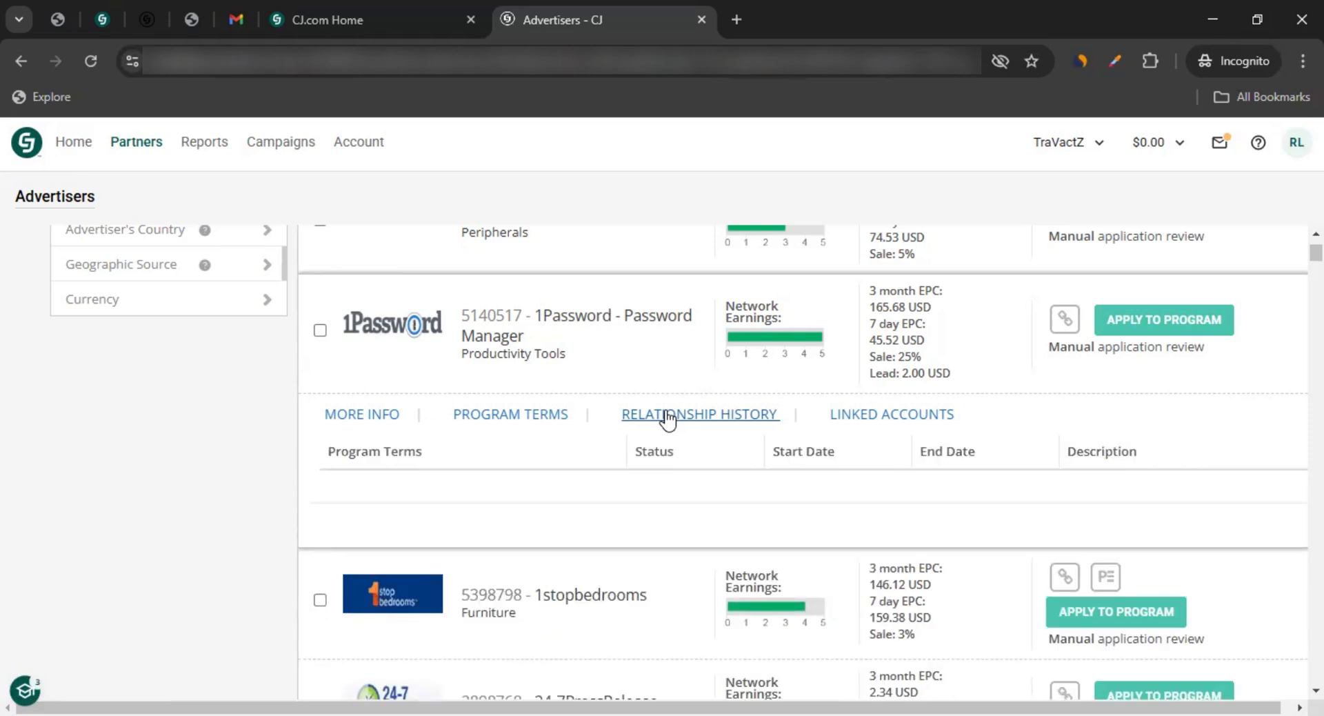
click(880, 419)
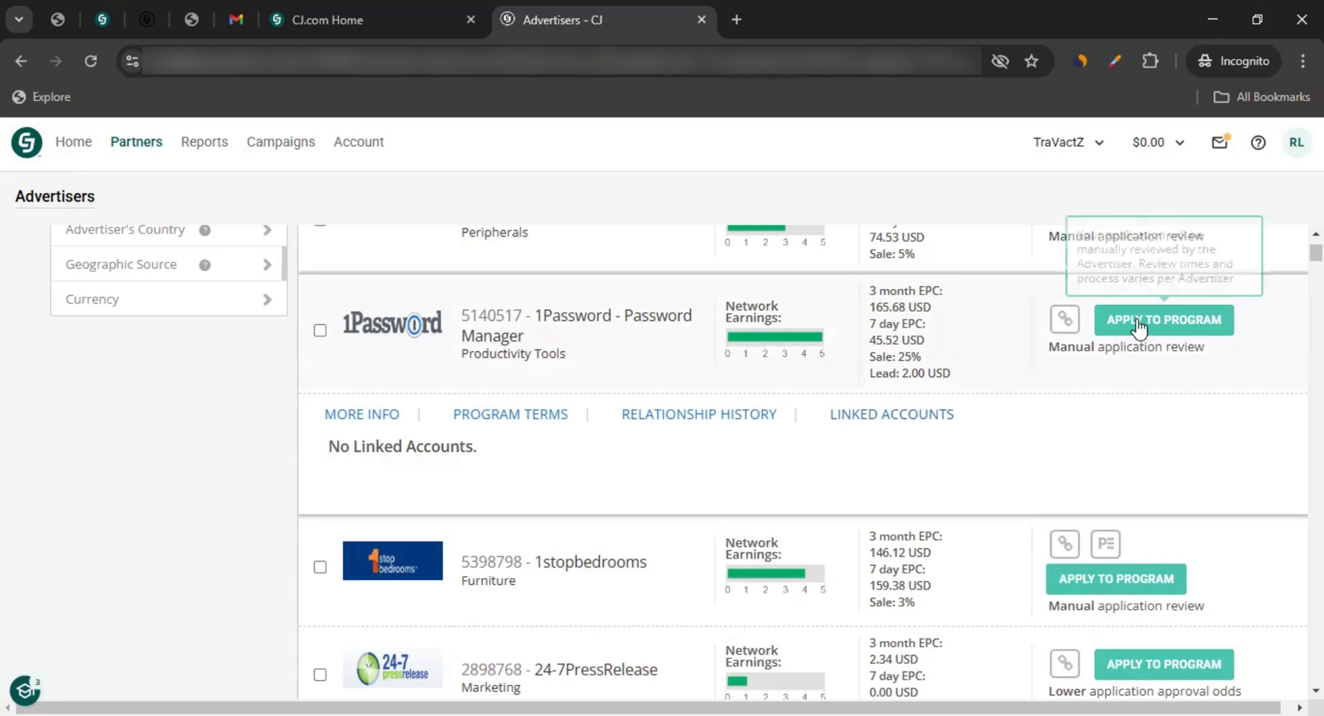
Apply to the 1Password - Password Manager program and collapse its listing.
click(1188, 329)
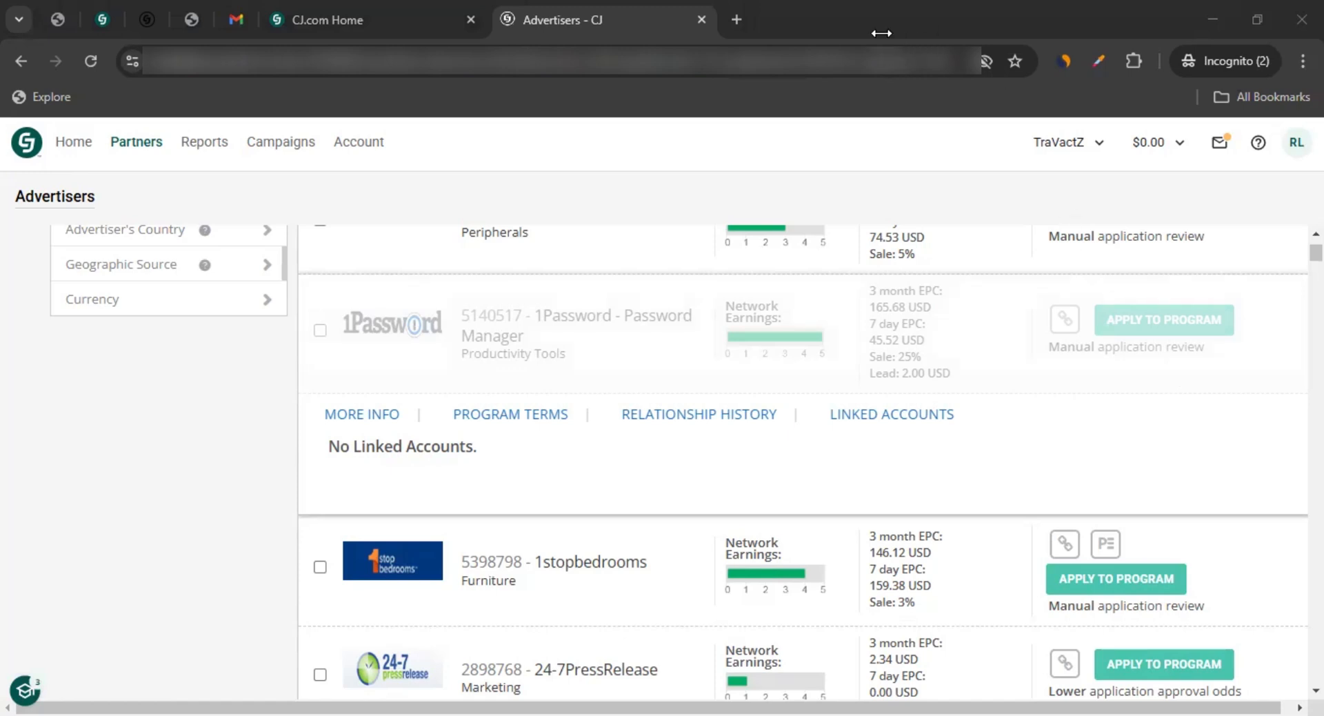
scroll(1005, 443, up, 1)
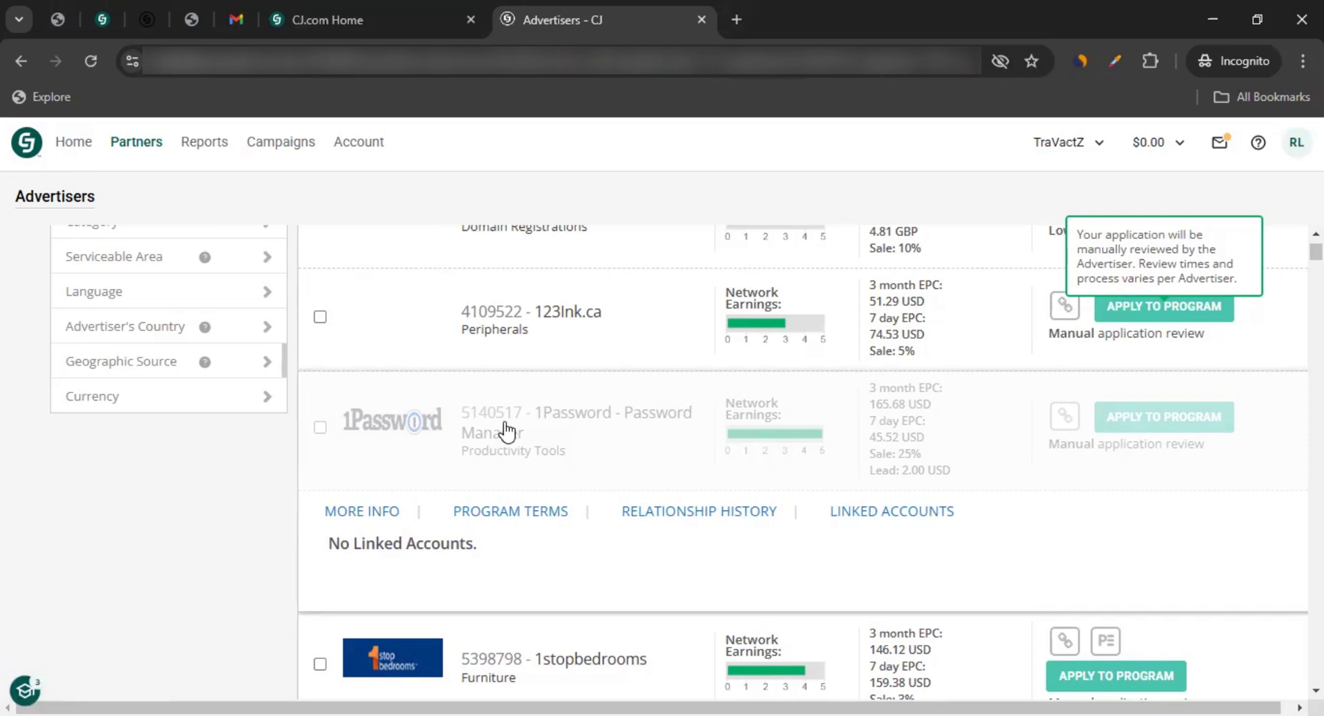
click(655, 410)
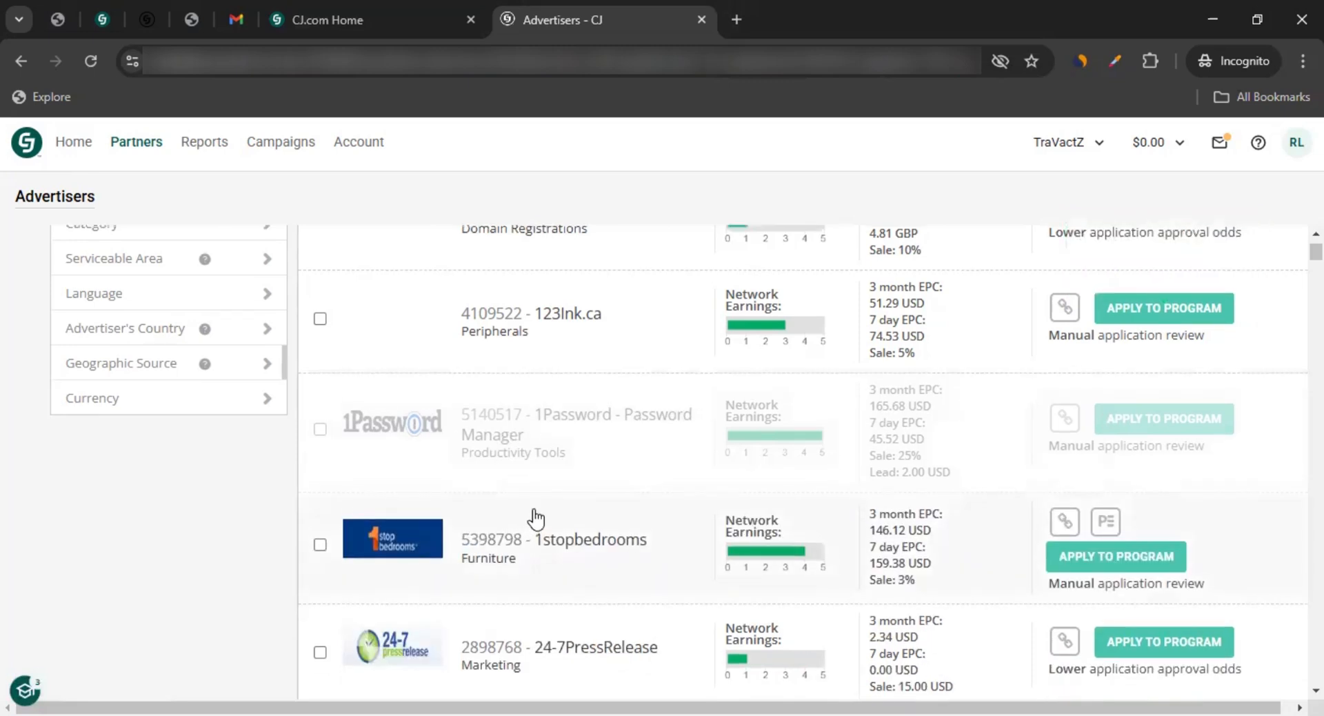
scroll(640, 494, up, 4)
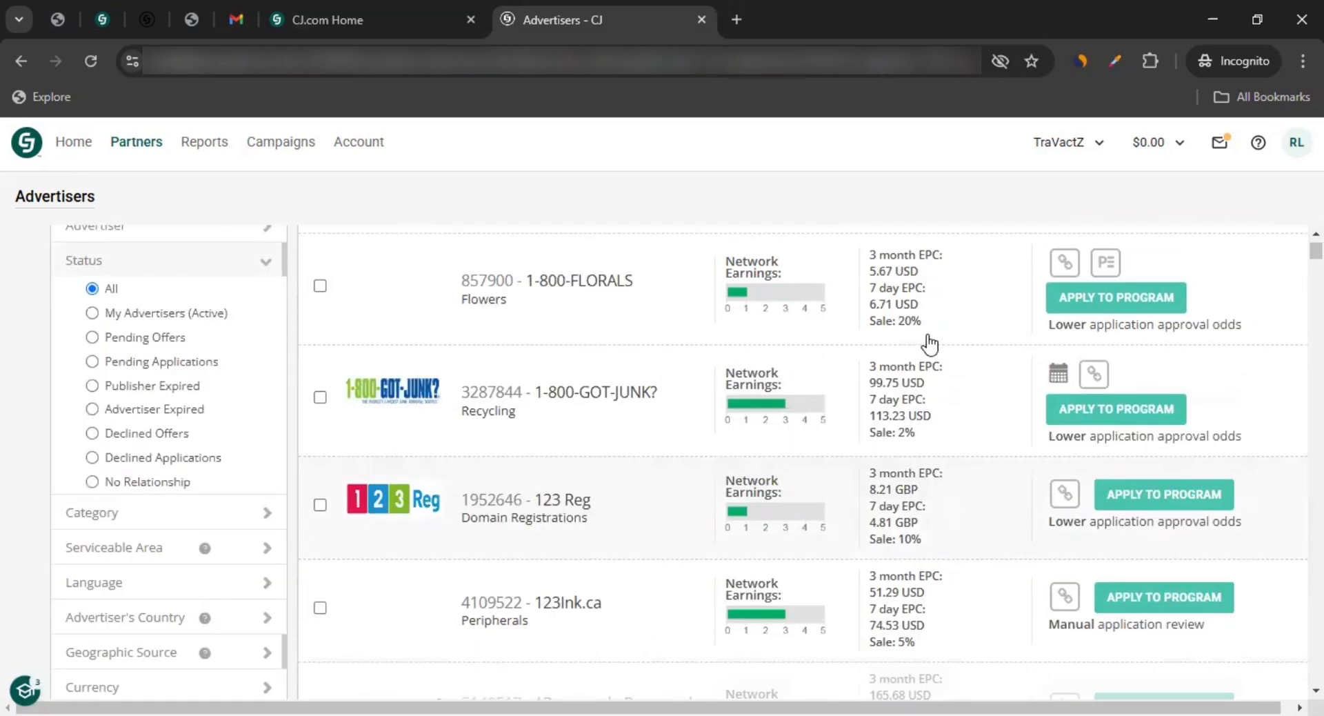
scroll(1055, 269, up, 1)
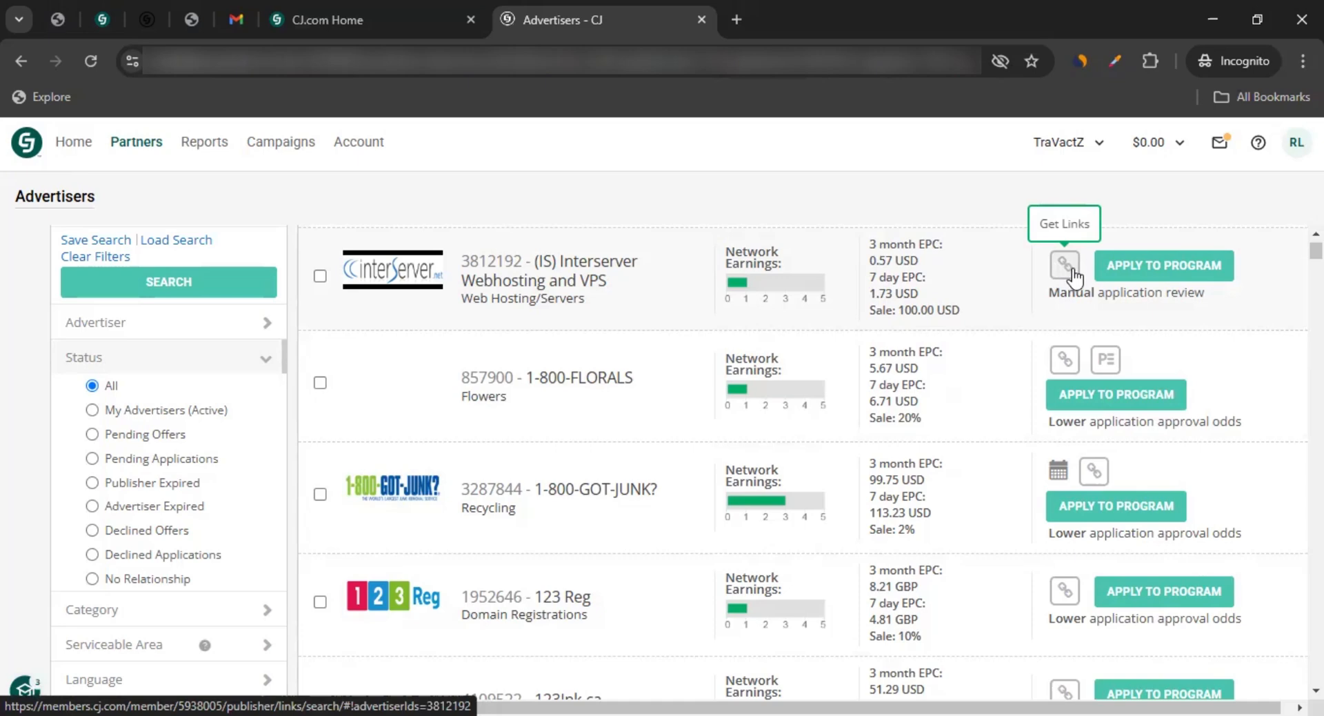
click(274, 144)
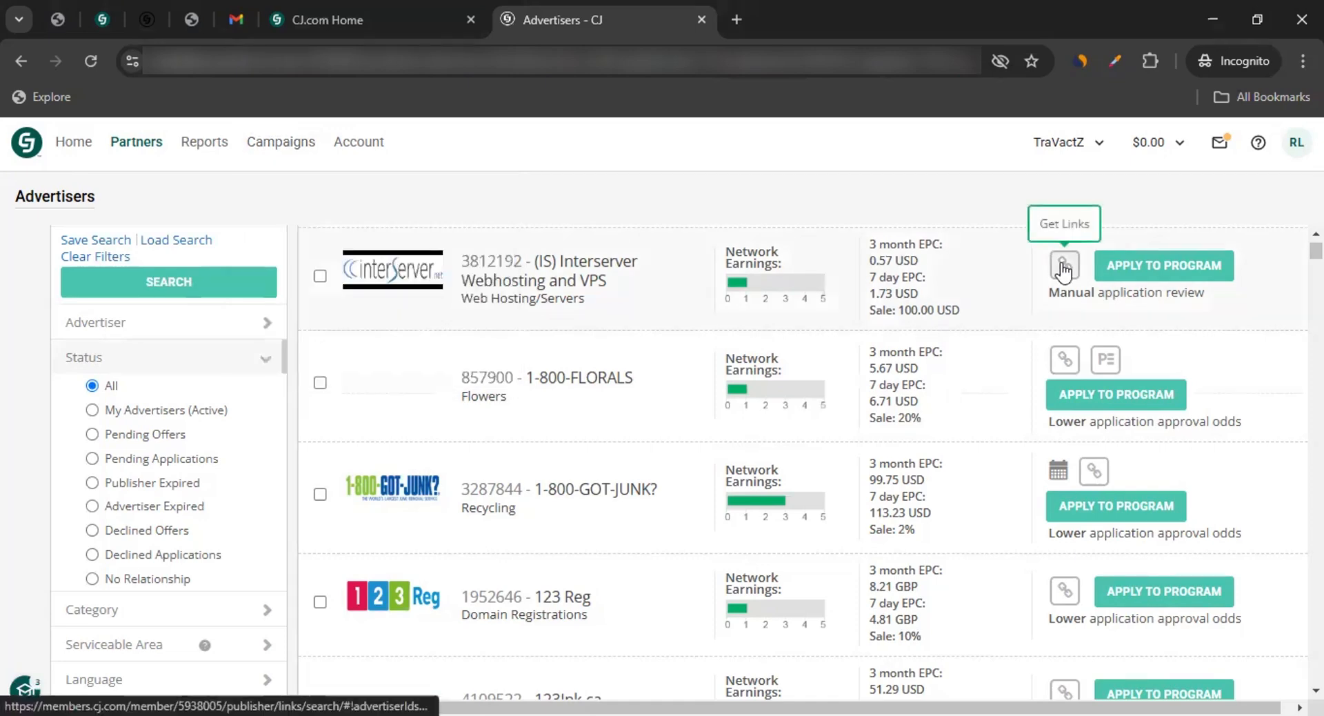
mouse_move(284, 146)
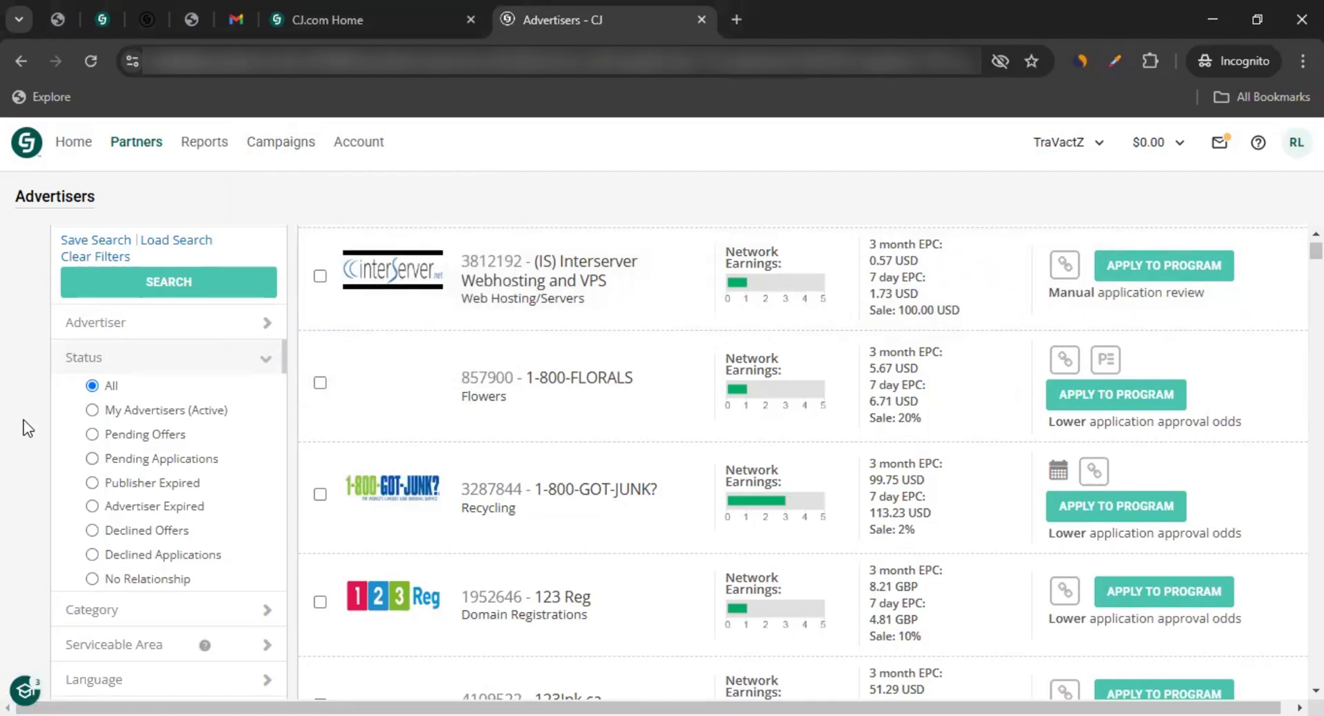
Expand the Advertiser filter group and examine its options together with the Status options.
scroll(95, 412, up, 3)
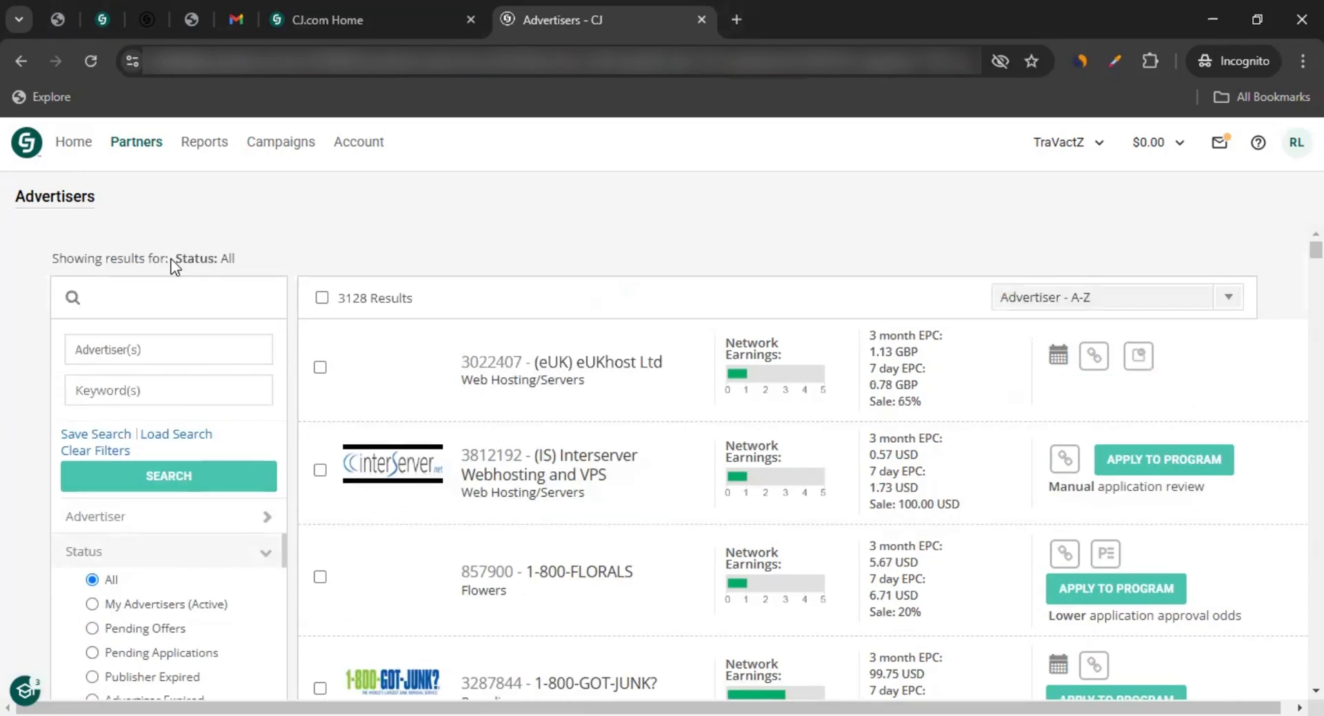
click(138, 516)
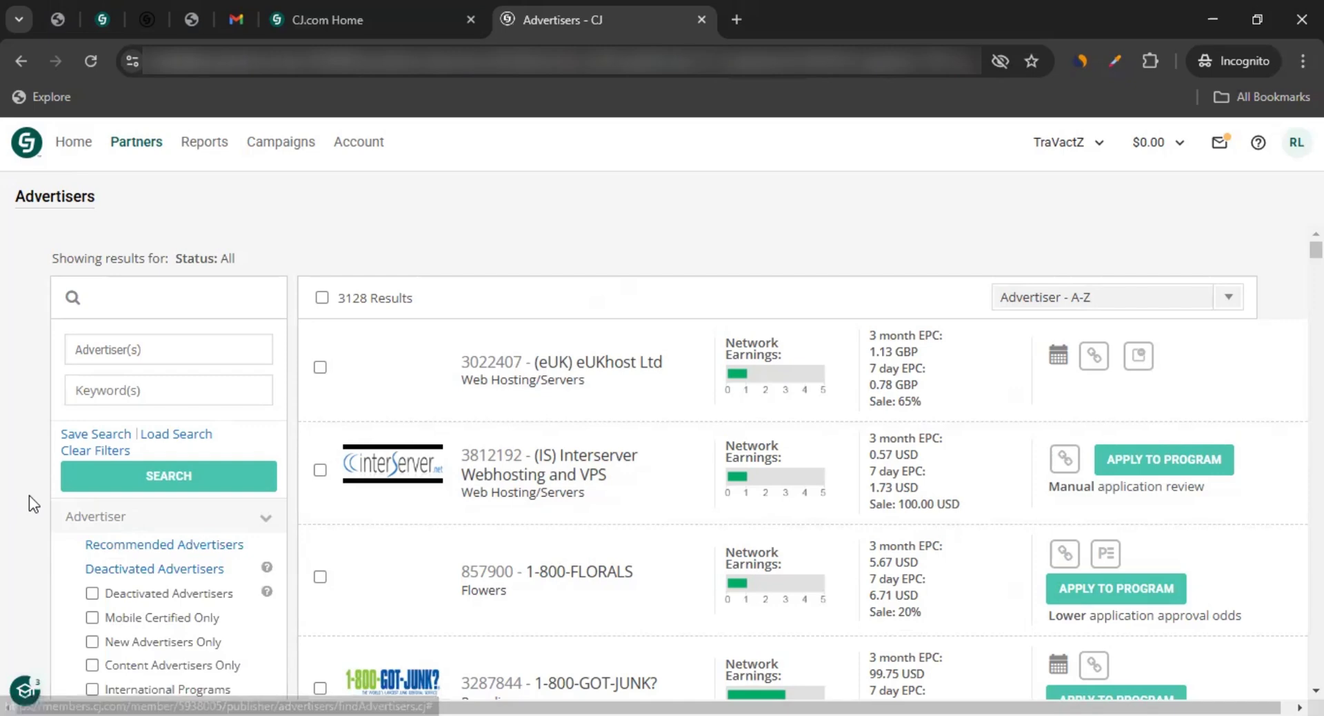
scroll(41, 476, down, 3)
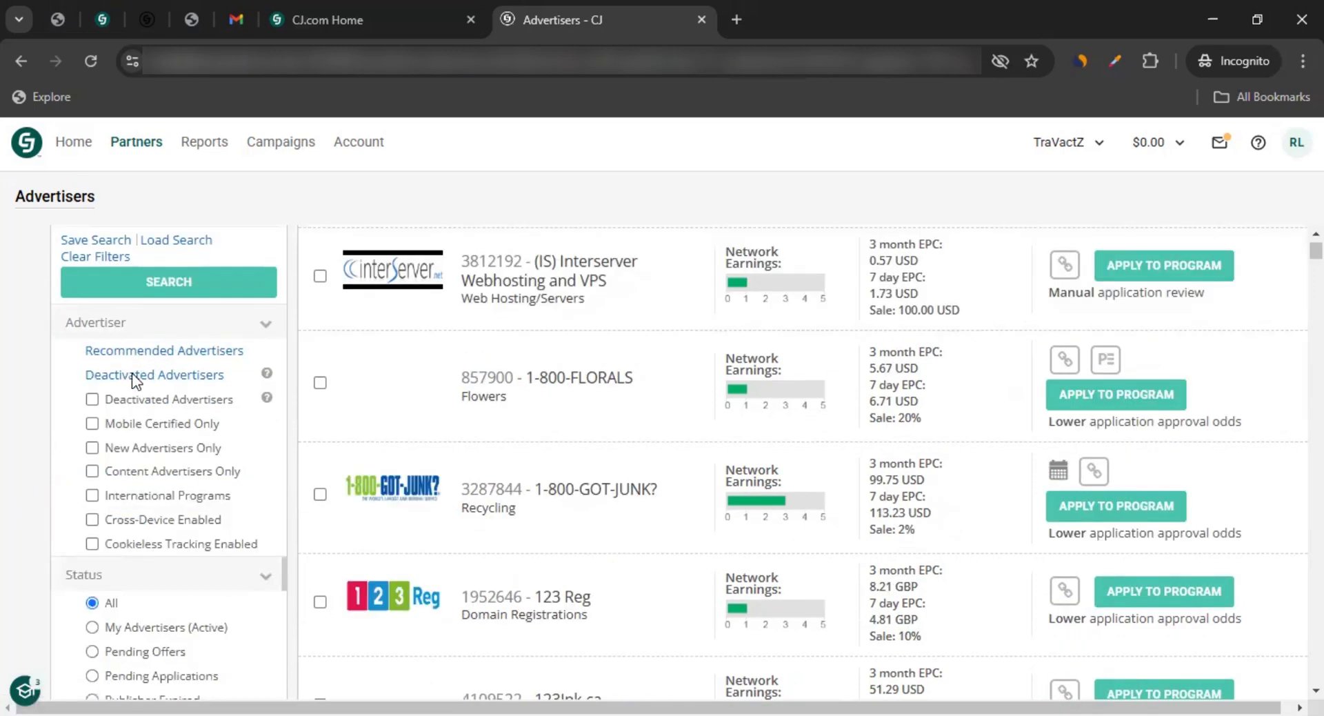
scroll(159, 386, down, 2)
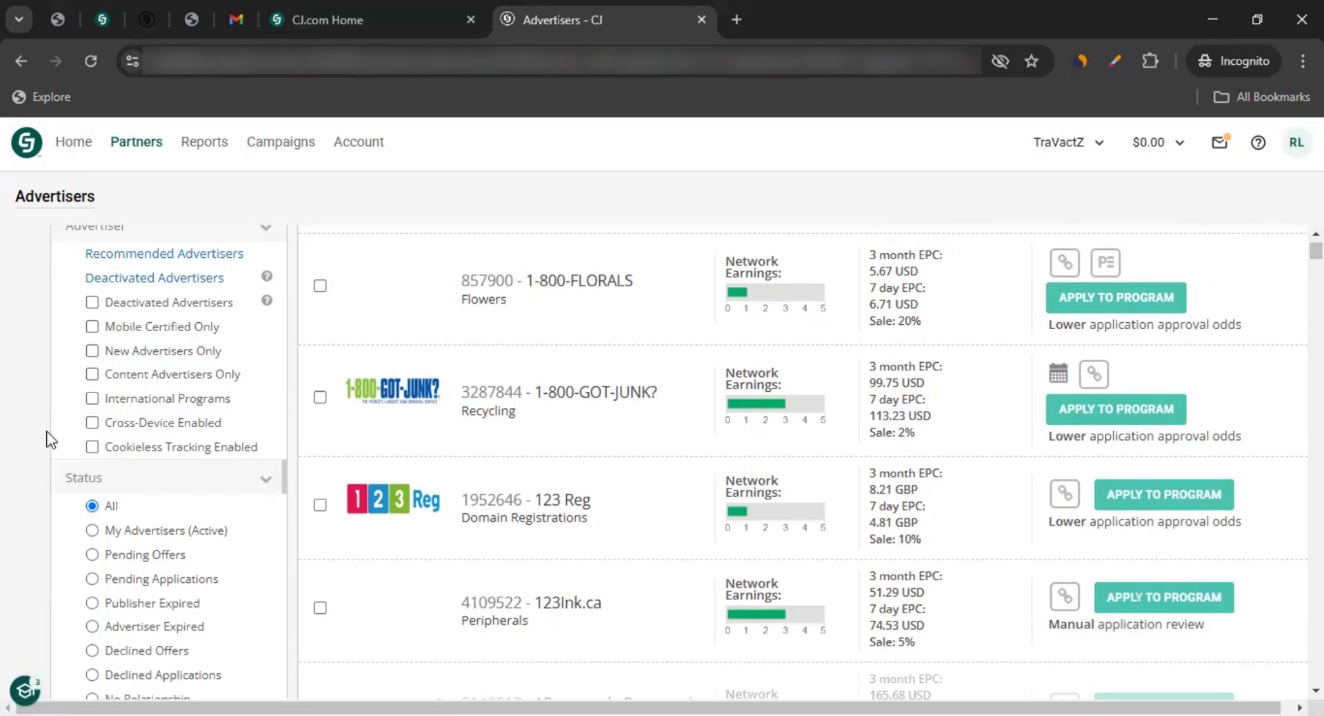
scroll(50, 439, down, 3)
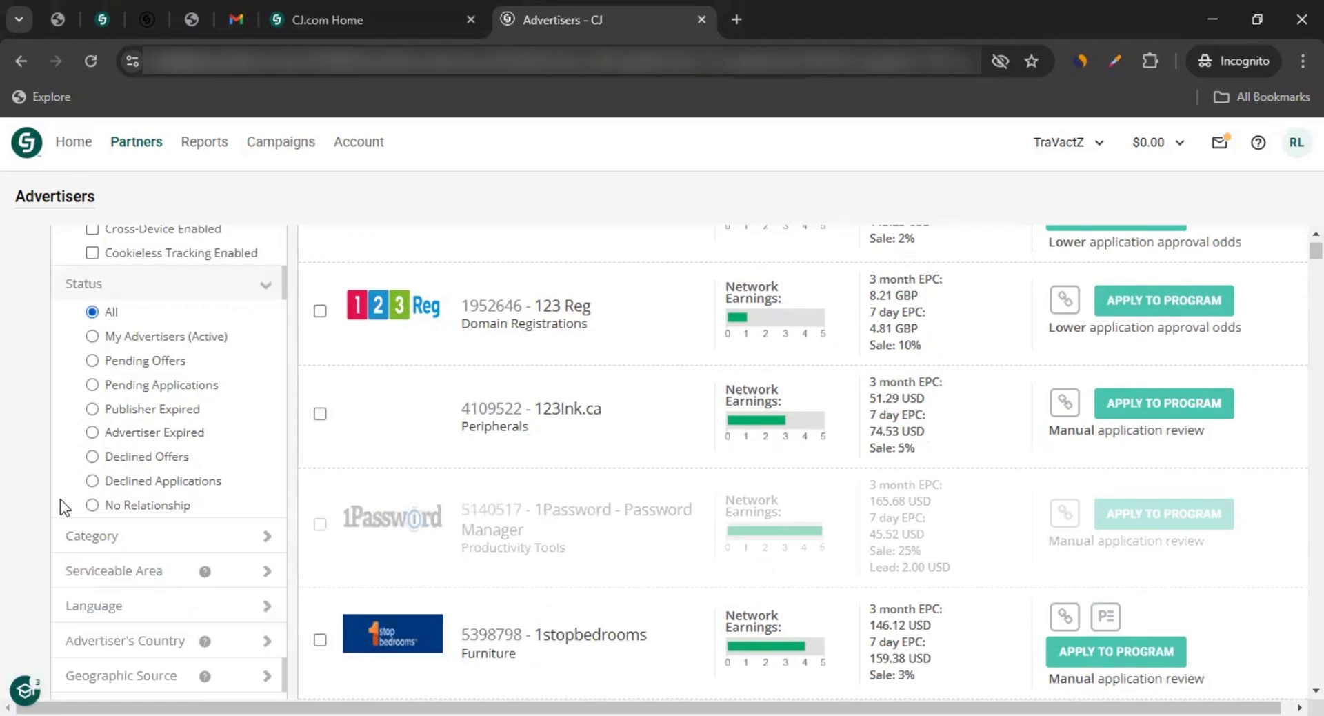
scroll(83, 500, down, 1)
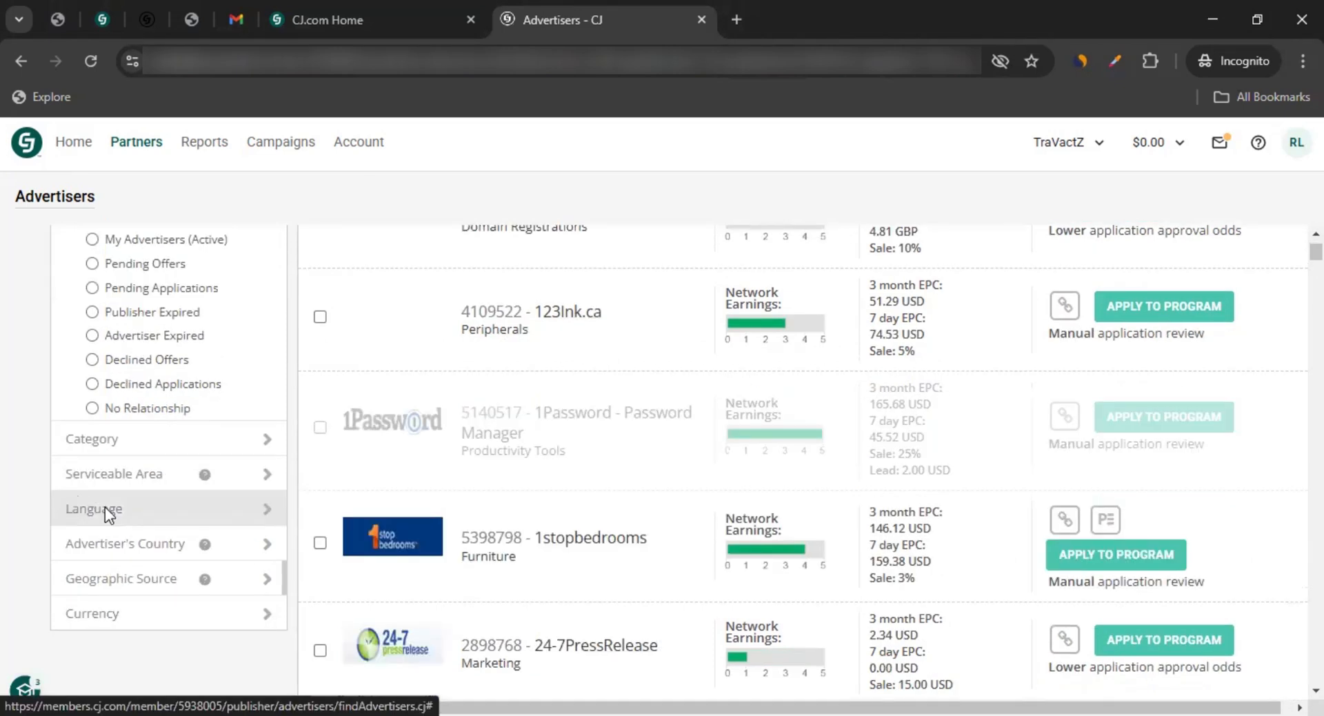
Examine the Category and Serviceable Area filter options, collapsing each group again.
click(131, 445)
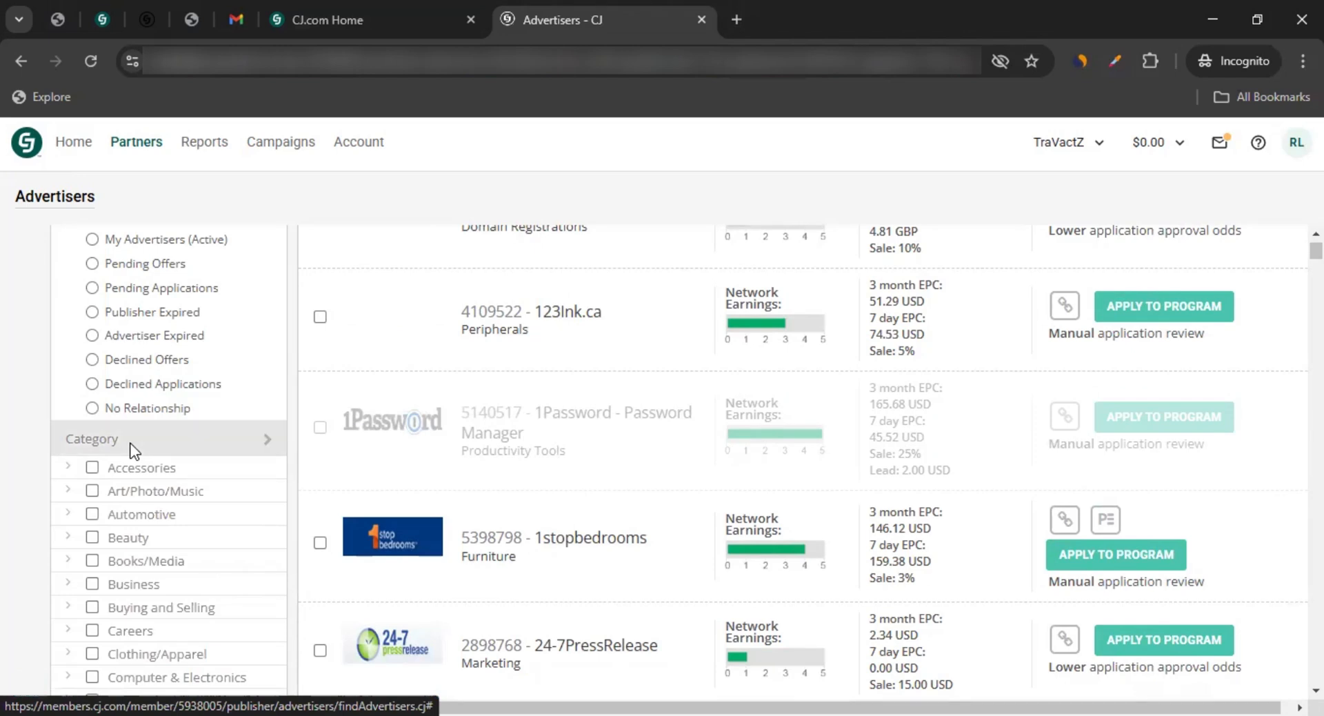
click(132, 448)
click(130, 476)
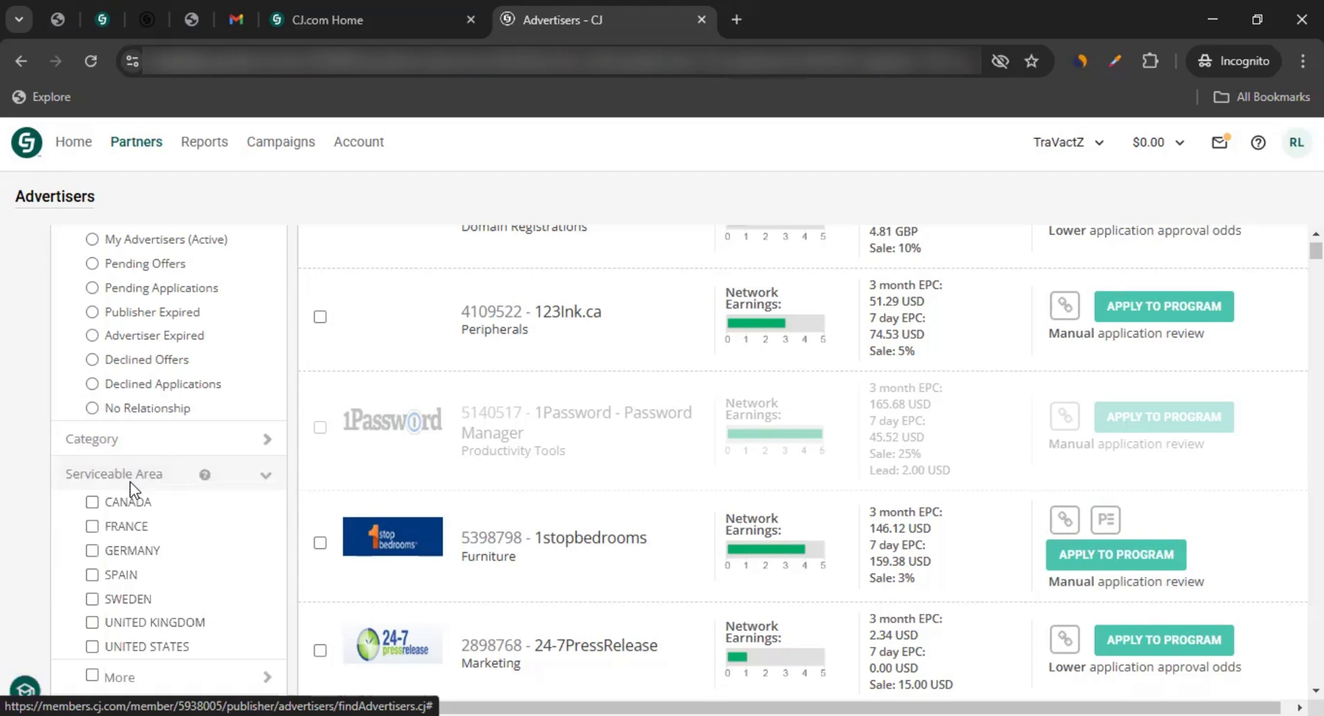
click(129, 476)
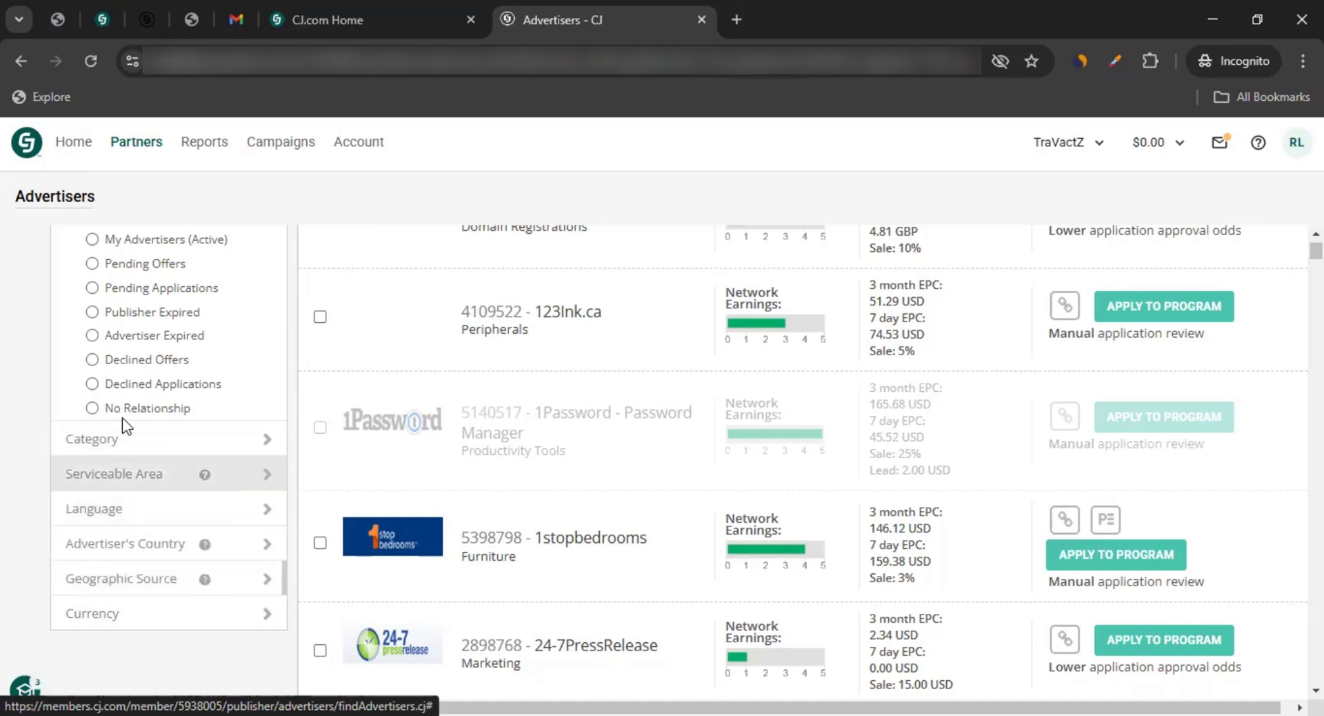
scroll(109, 512, up, 5)
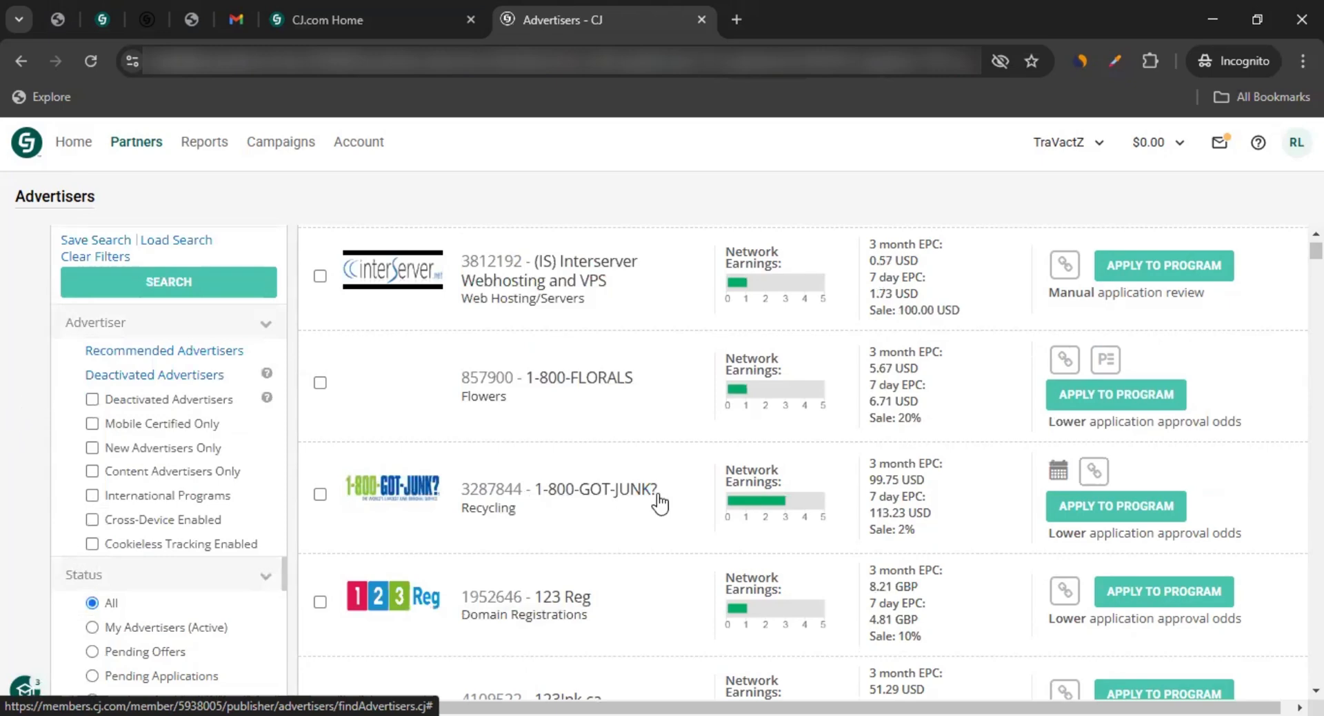
scroll(689, 557, up, 3)
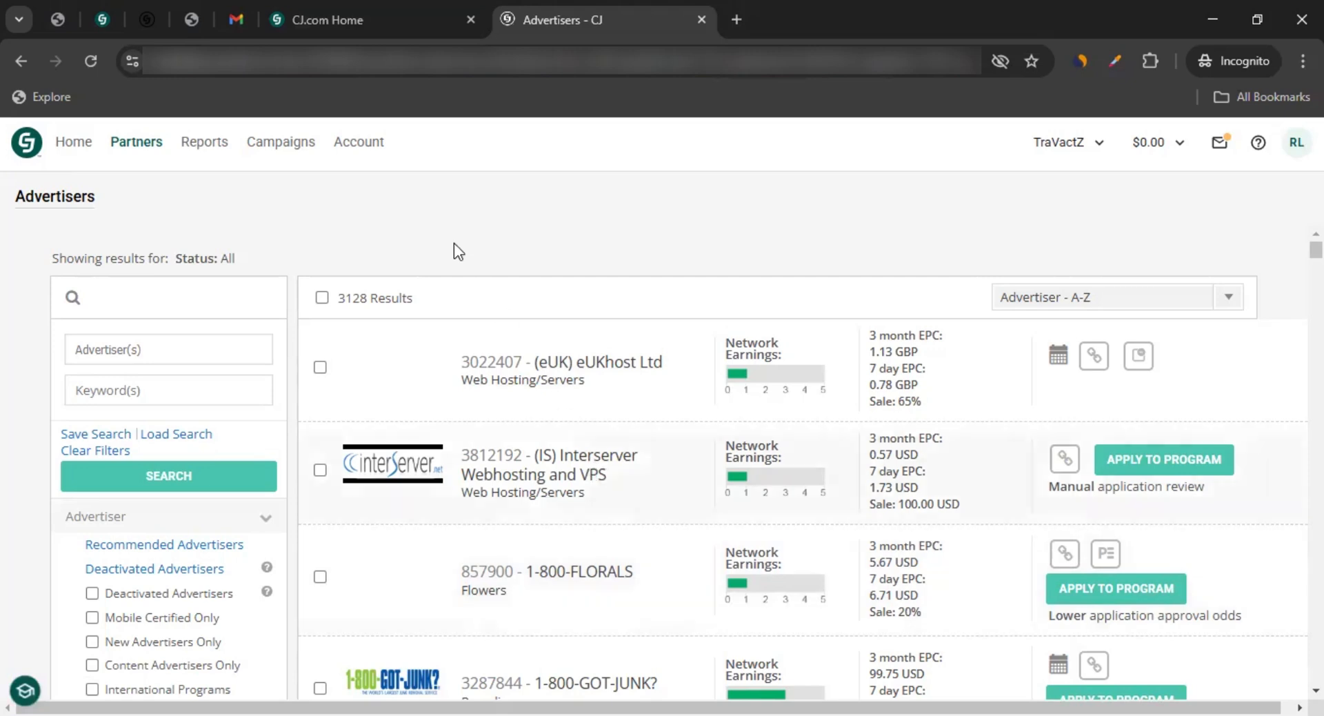
View the pending applications list and the pending offers list under partner management.
click(138, 145)
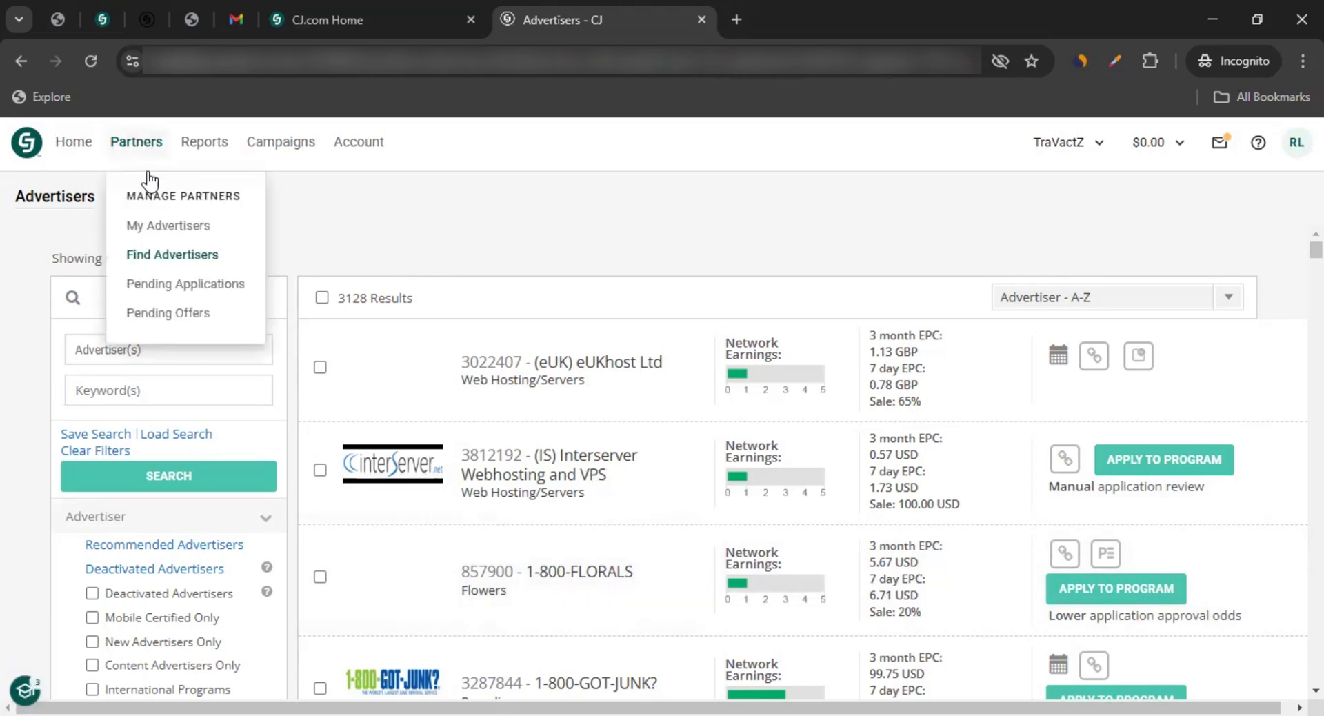
click(174, 294)
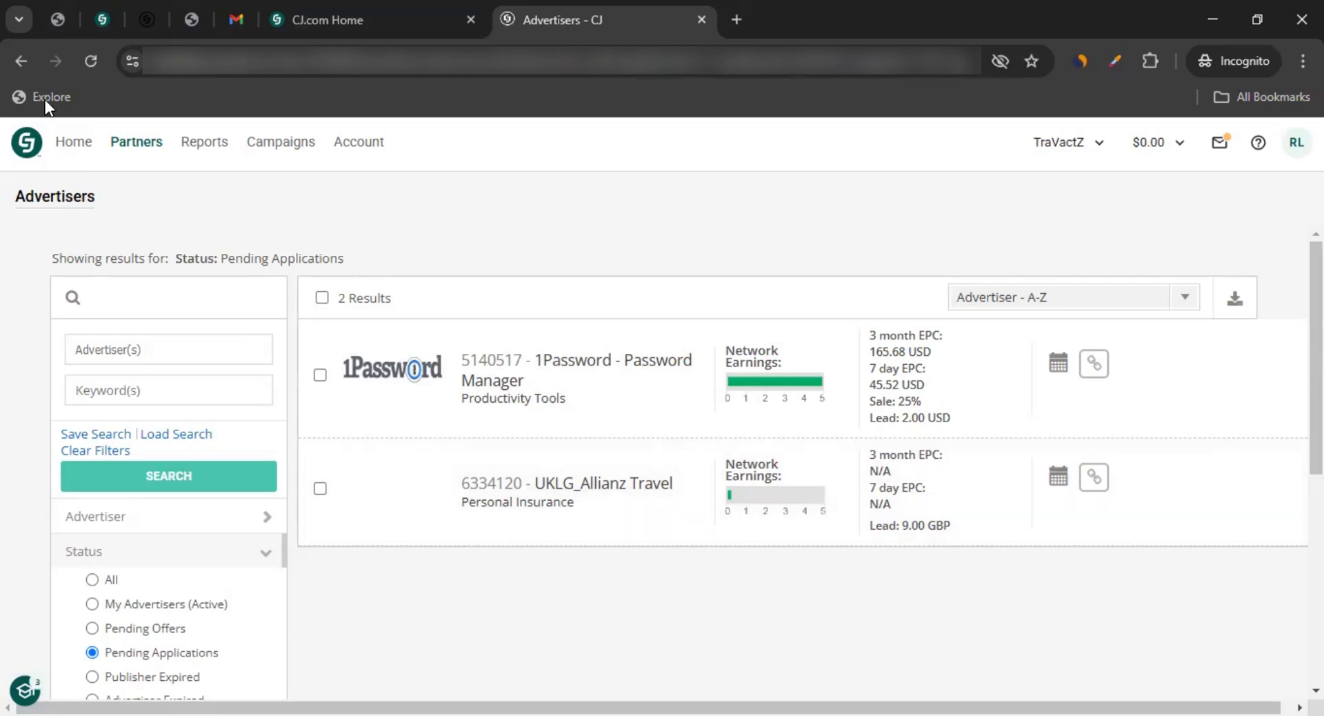
click(136, 143)
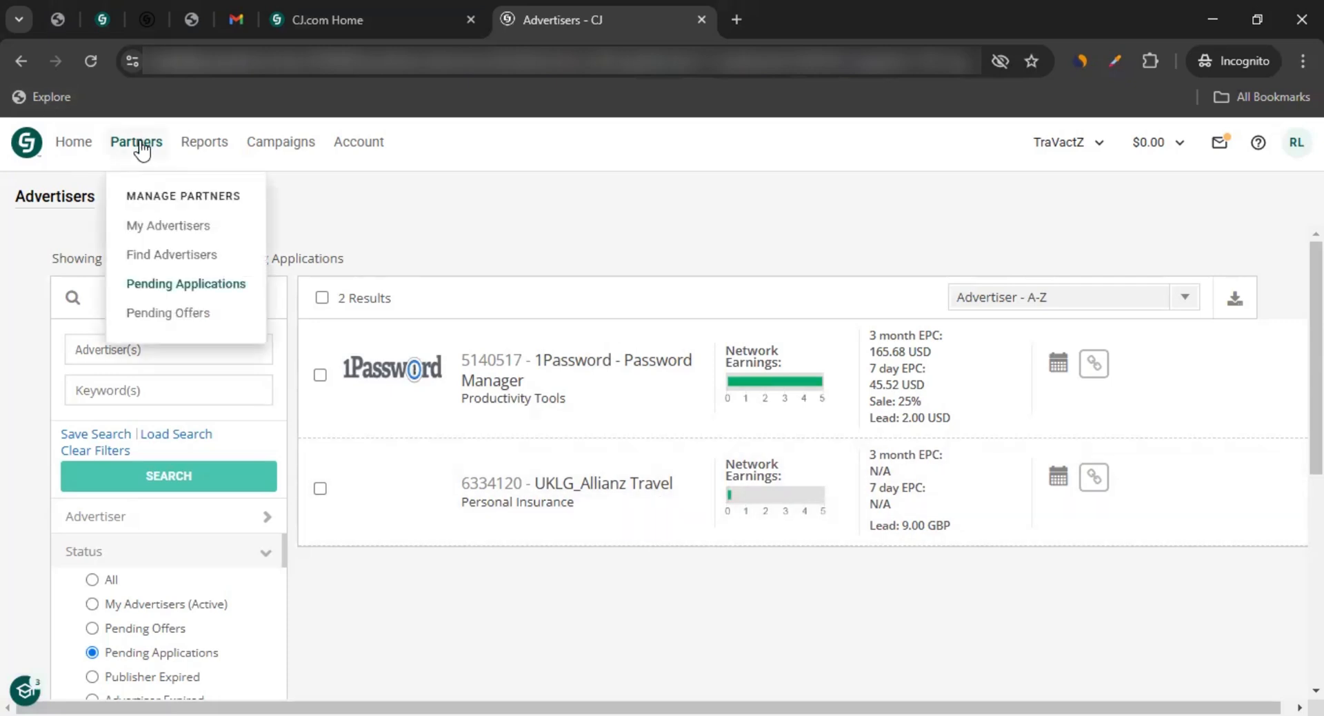
click(171, 316)
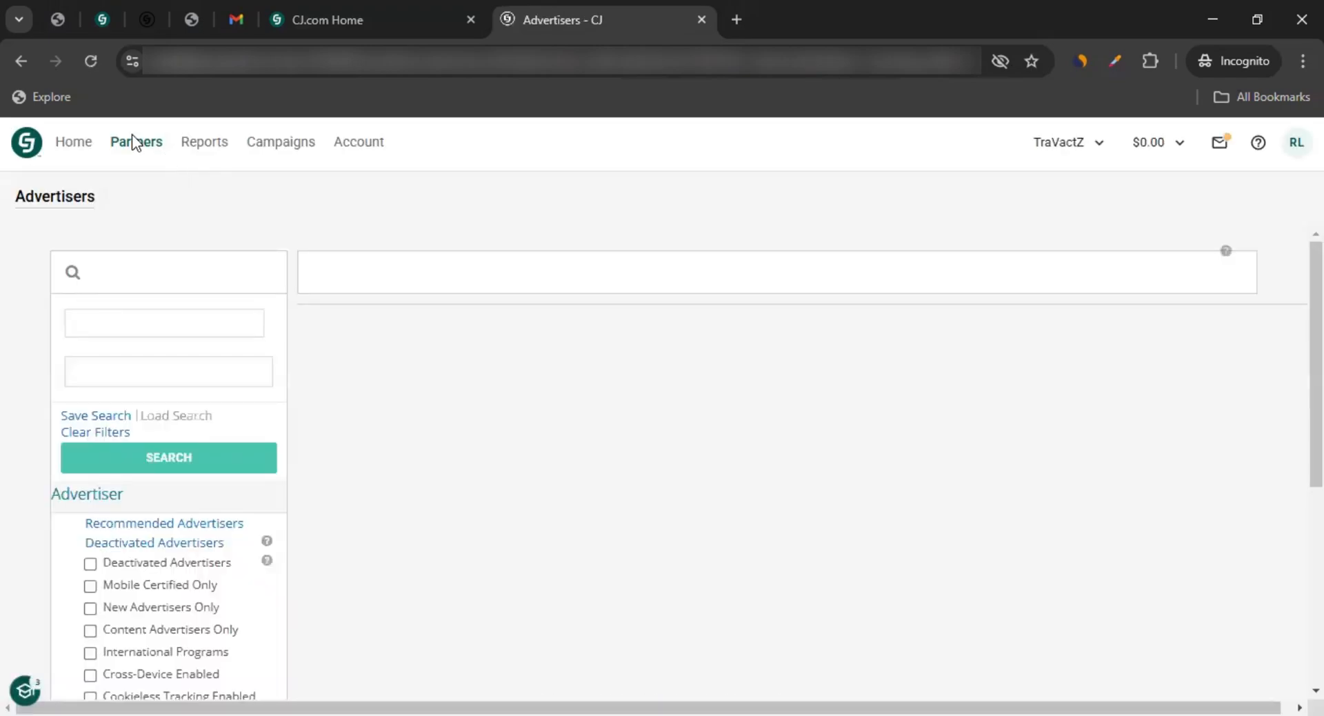
mouse_move(133, 146)
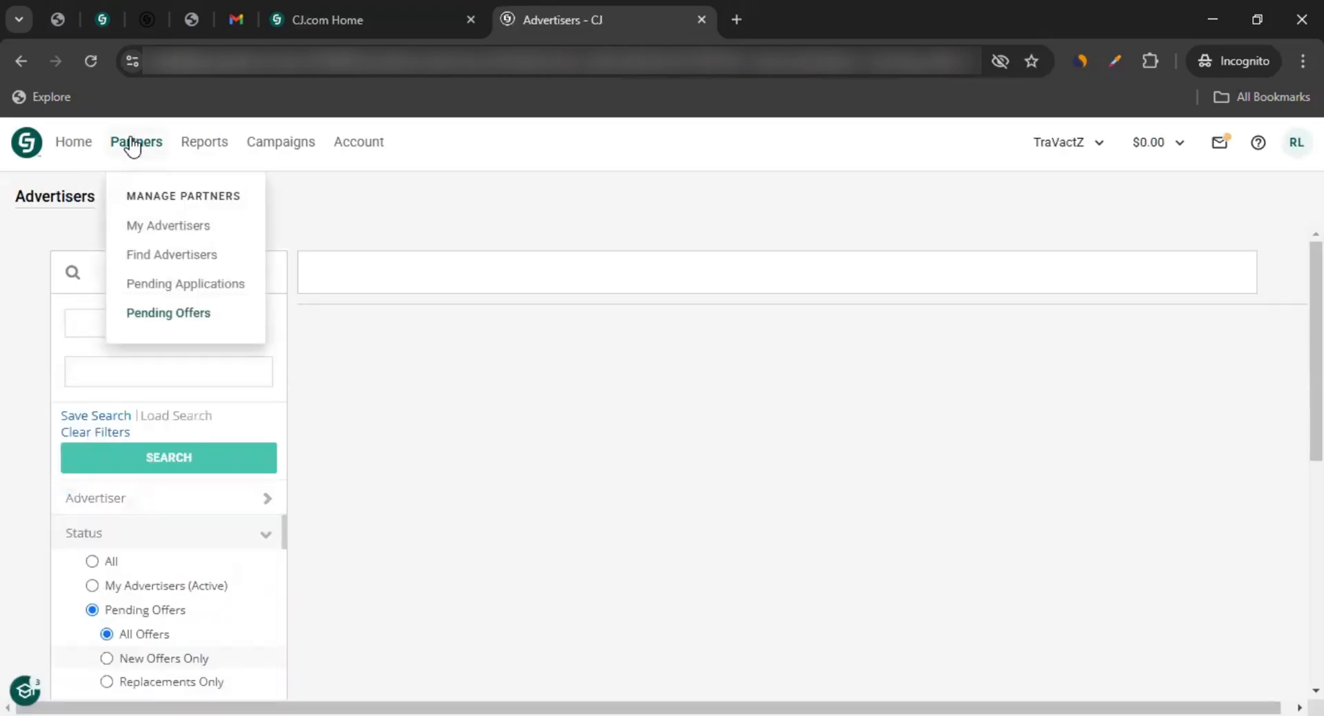
click(153, 324)
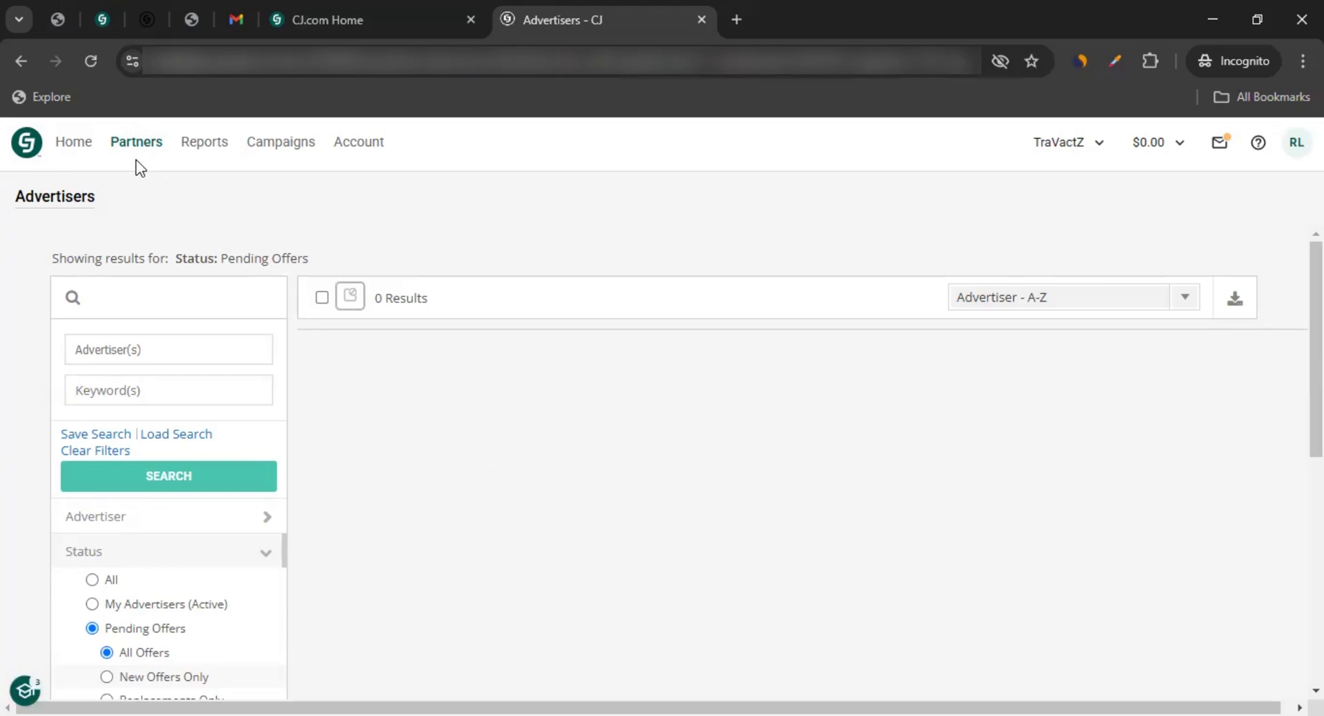
Open the My Advertisers list and look through the active advertisers and the status filter options.
mouse_move(138, 155)
click(153, 231)
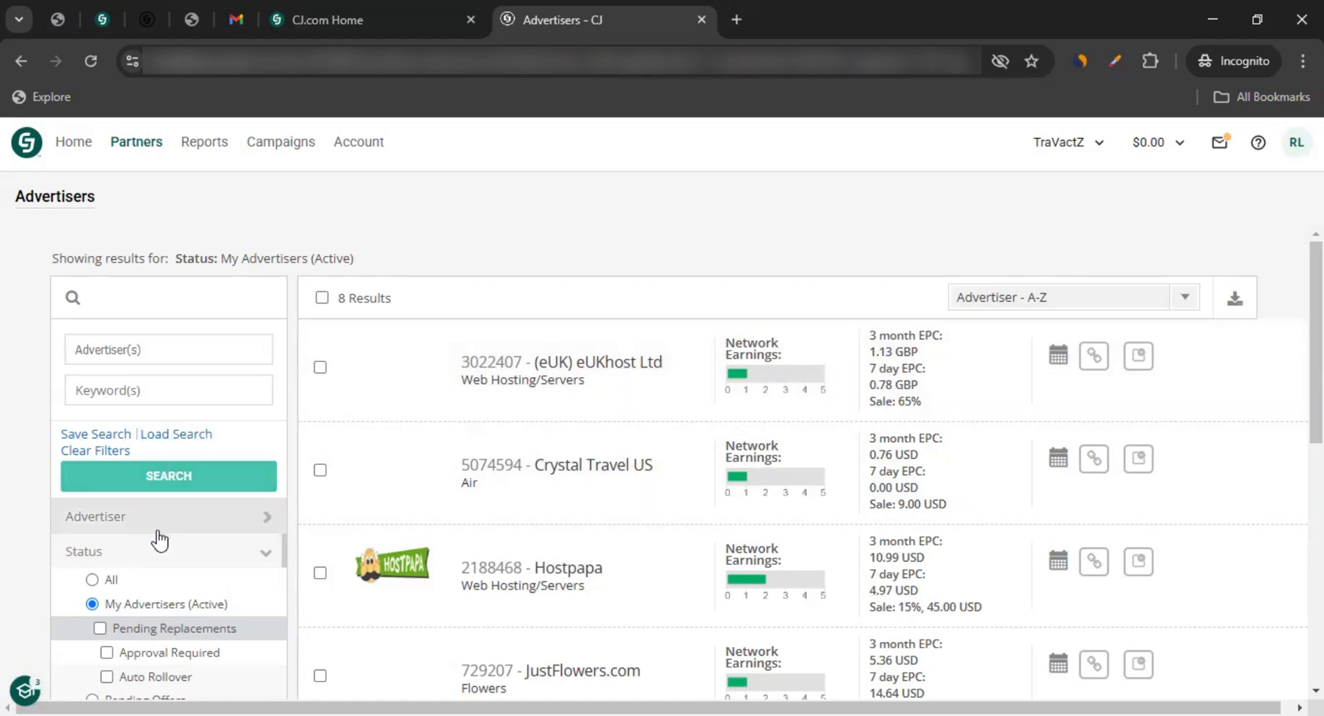
scroll(159, 540, down, 3)
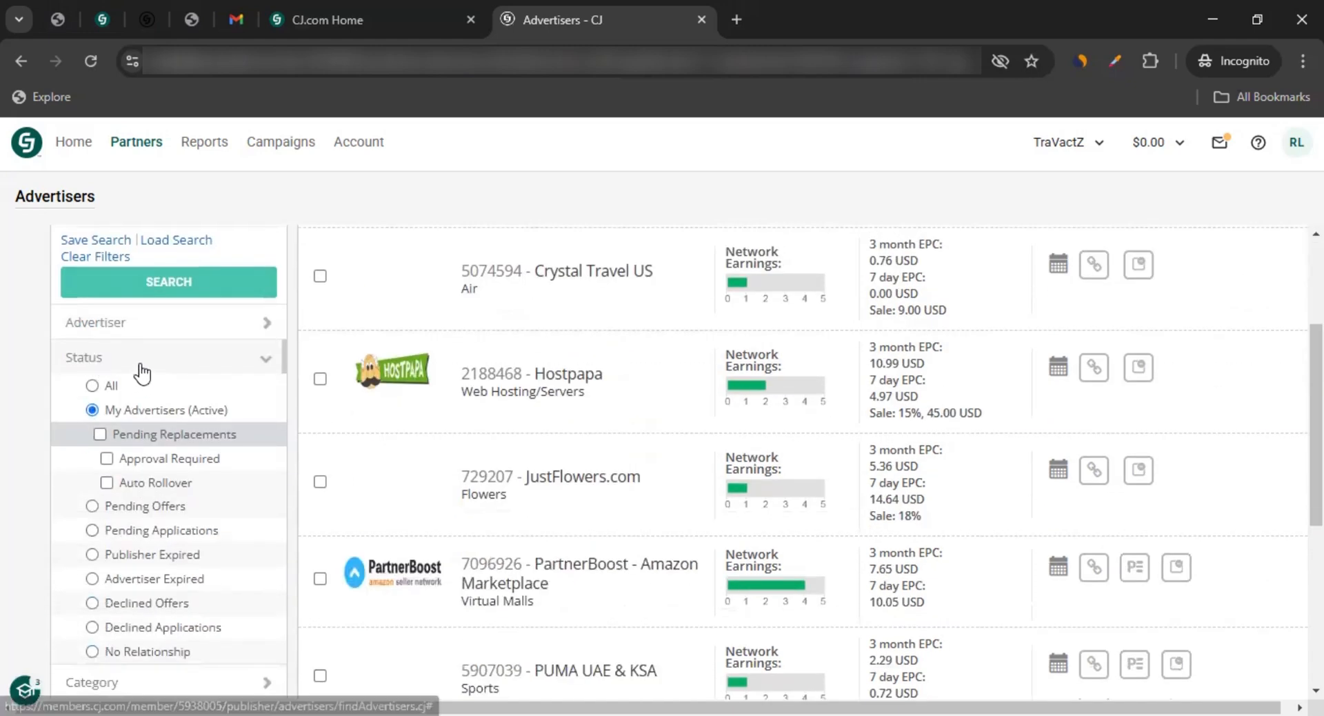
Try the status filters All, My Advertisers (Active) and Declined Applications.
mouse_move(139, 159)
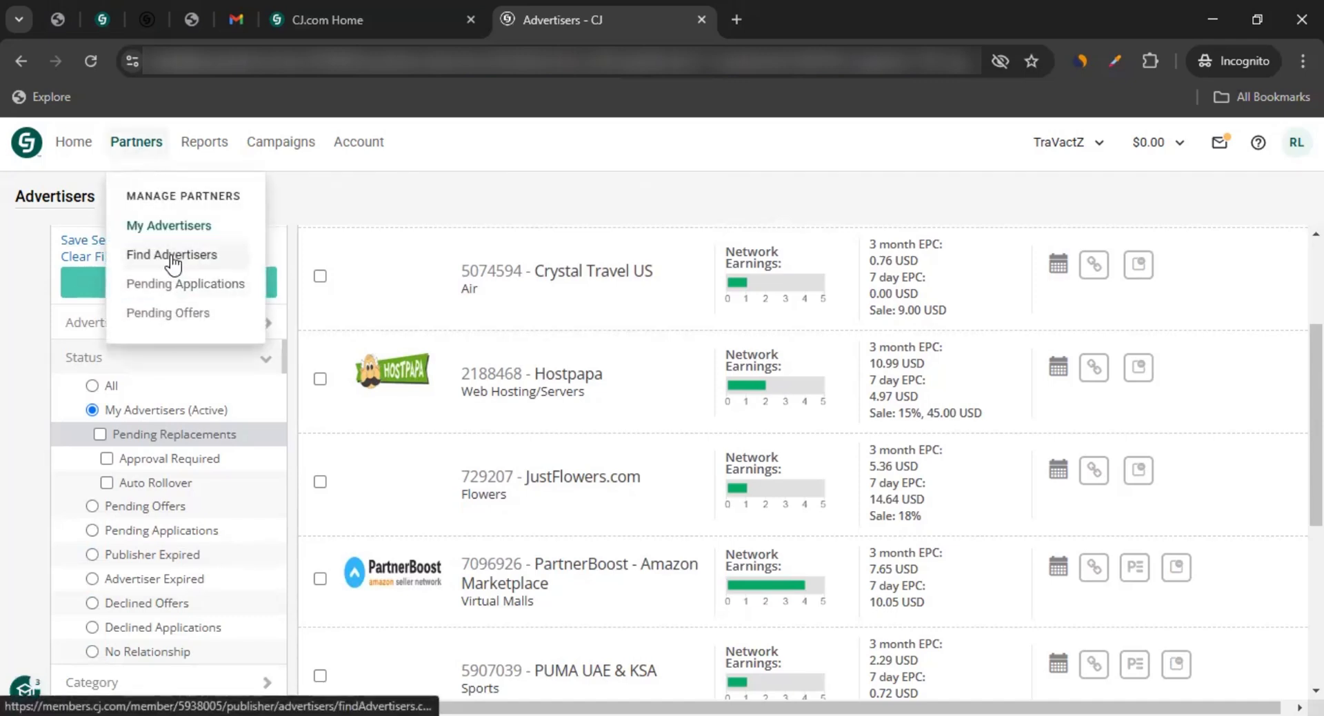
click(93, 386)
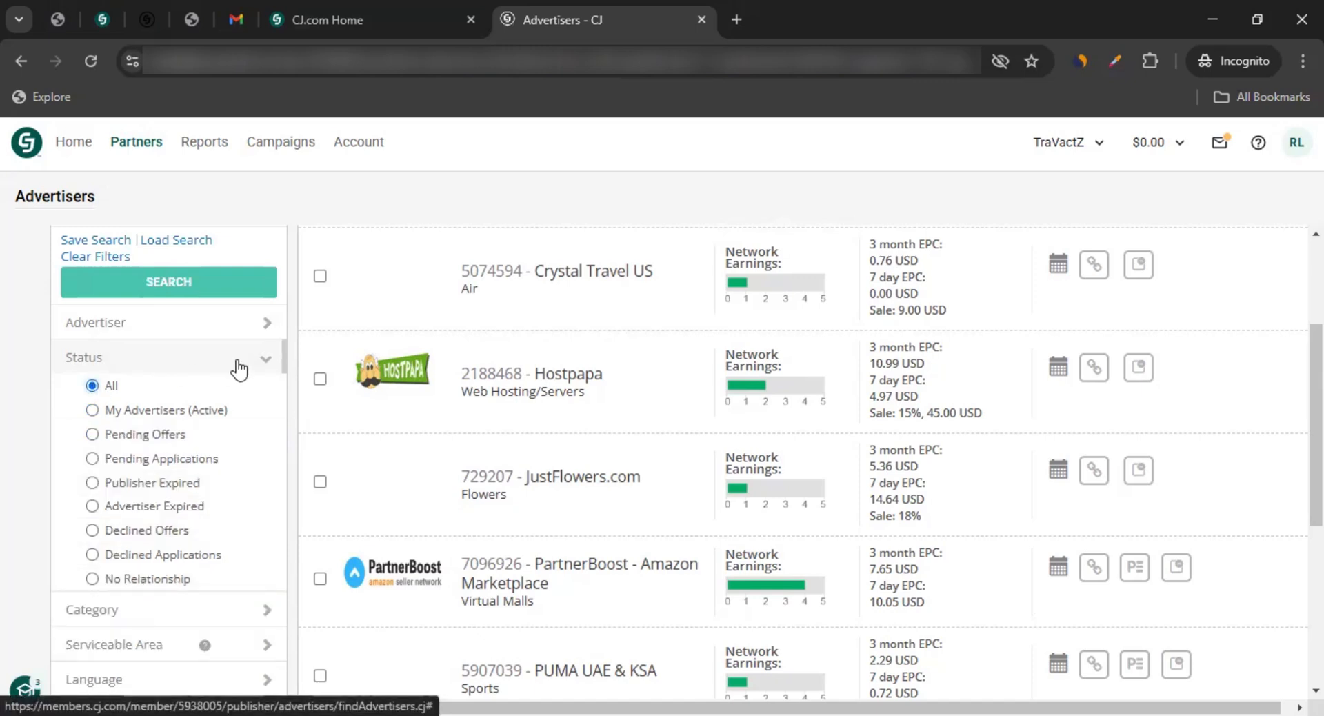
mouse_move(131, 145)
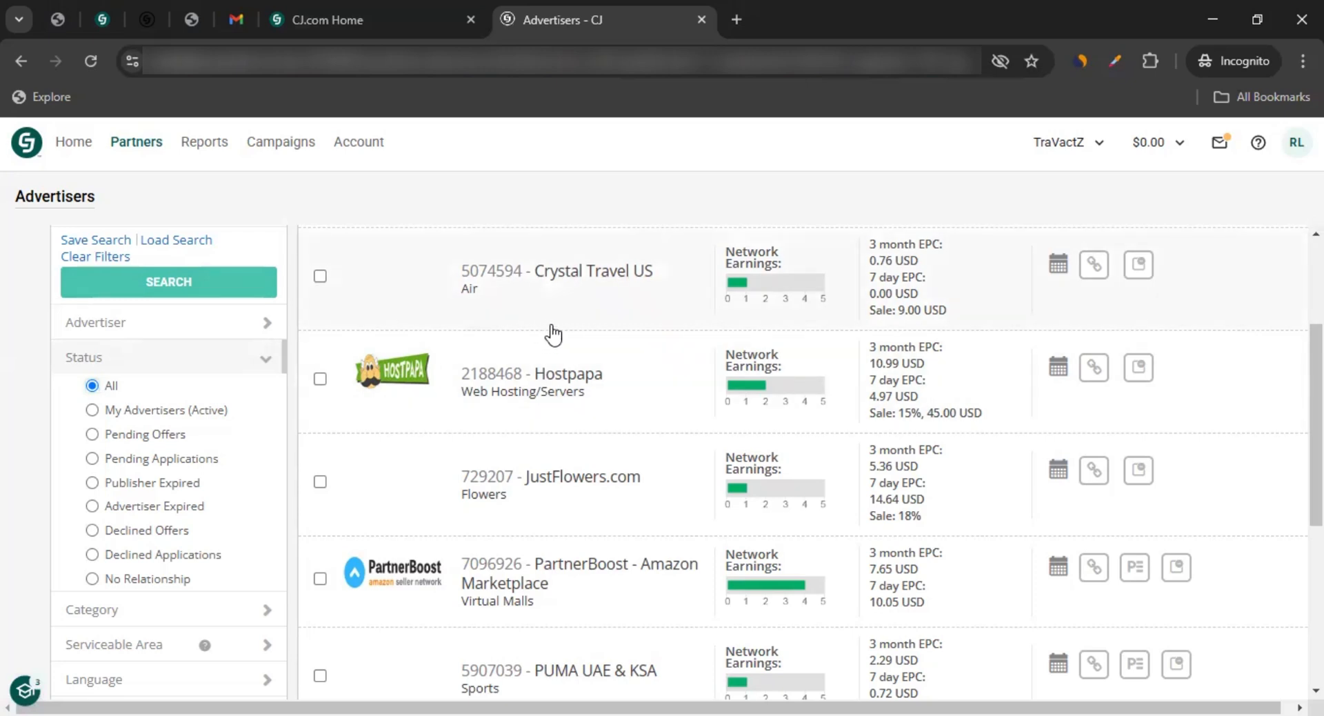
click(92, 411)
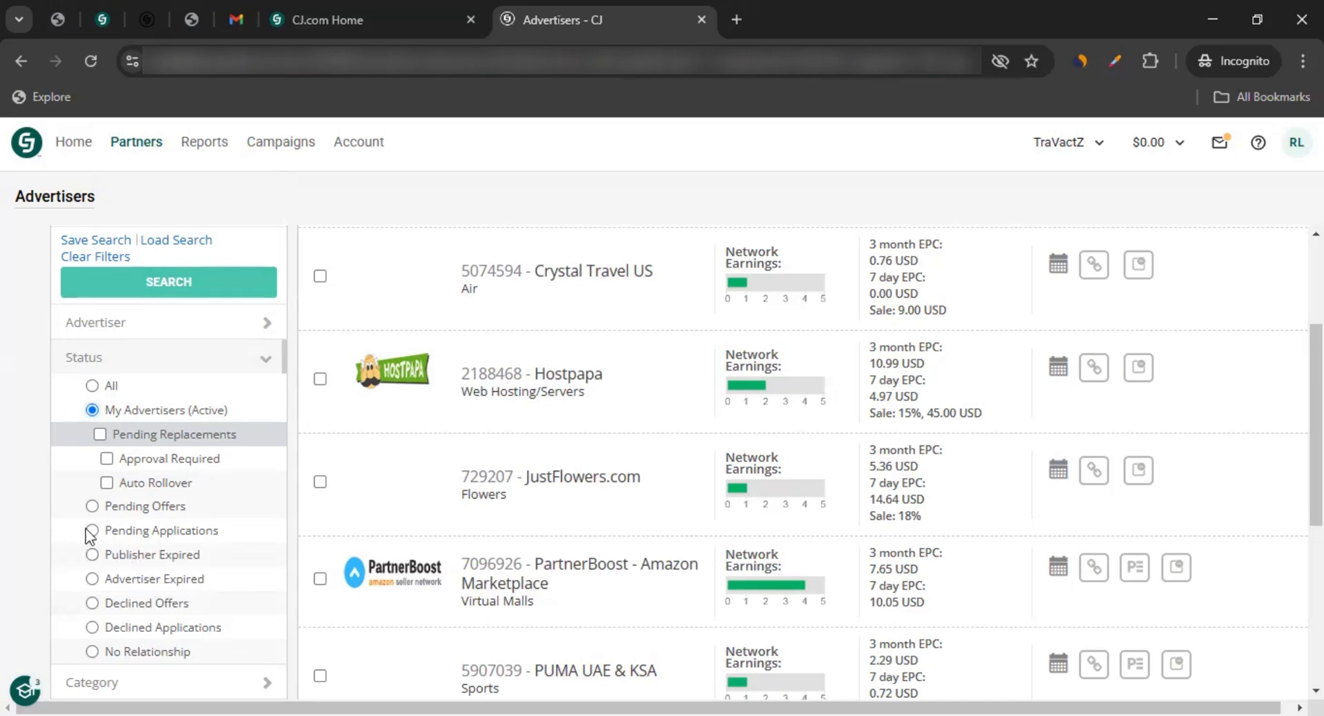
click(96, 625)
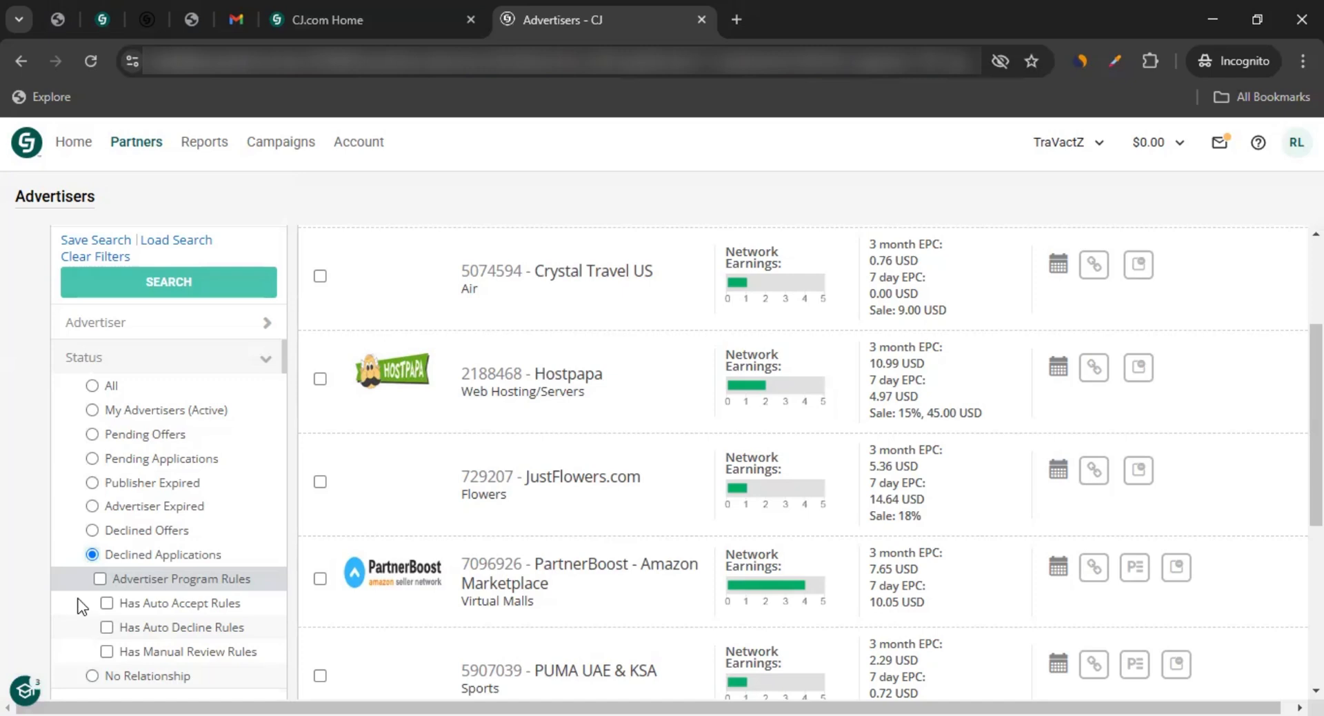
Search for advertisers with status No Relationship and the program rule Has Auto Accept Rules.
click(92, 676)
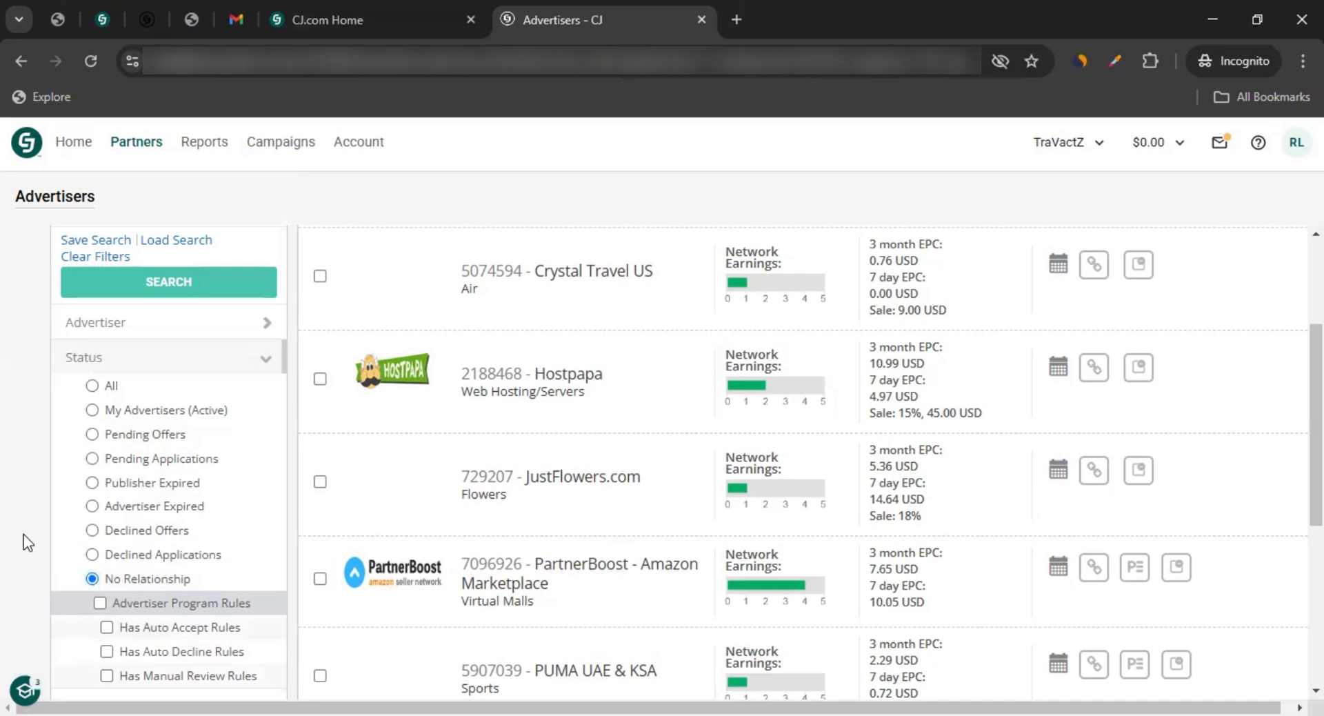
click(131, 629)
click(194, 288)
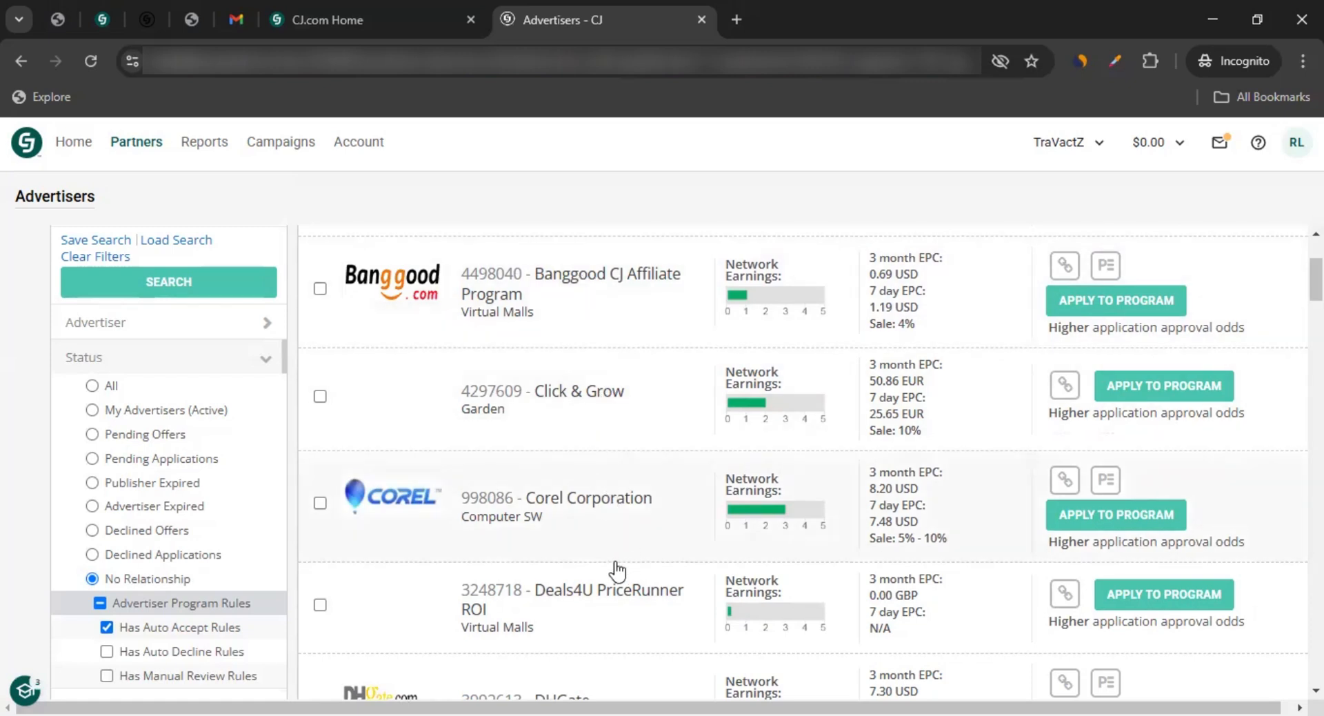
Browse the auto-accept advertisers and apply to the DHGate program.
scroll(610, 598, down, 1)
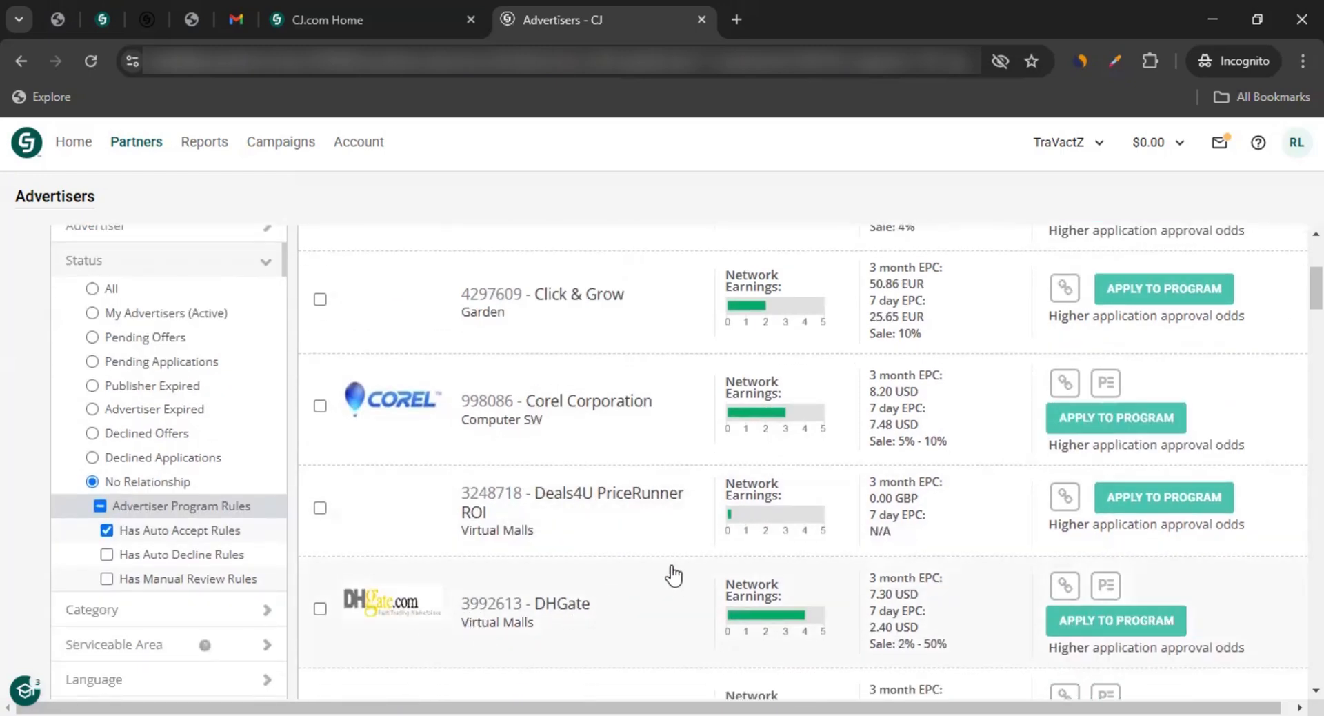
scroll(669, 571, down, 5)
scroll(666, 570, down, 1)
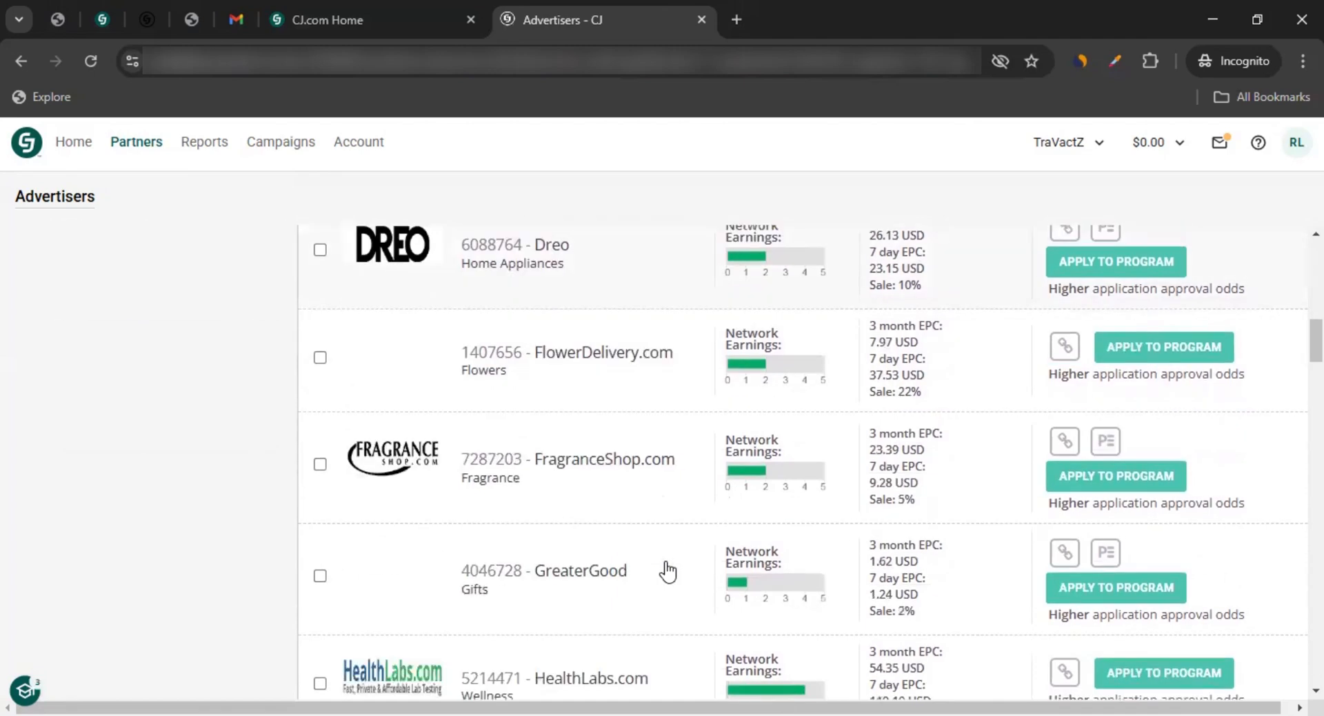
scroll(646, 564, down, 6)
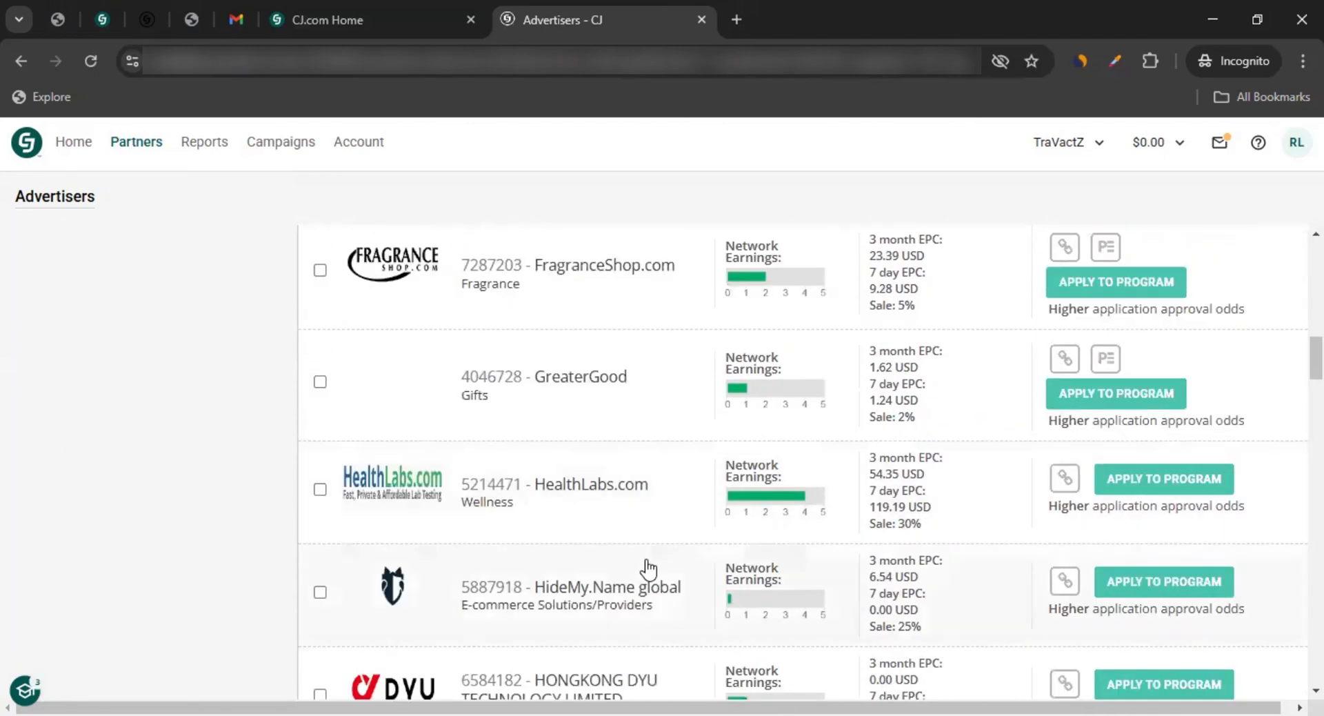
scroll(656, 586, down, 6)
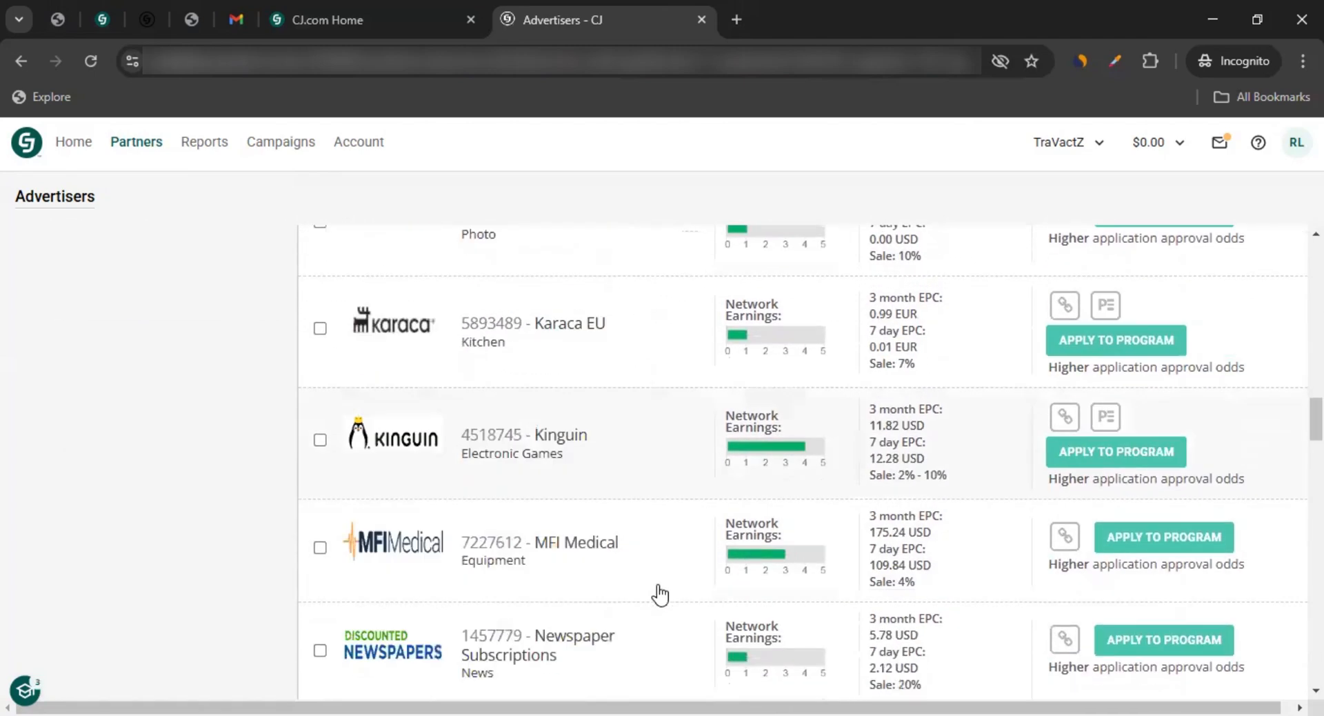
scroll(665, 590, up, 5)
scroll(667, 596, up, 15)
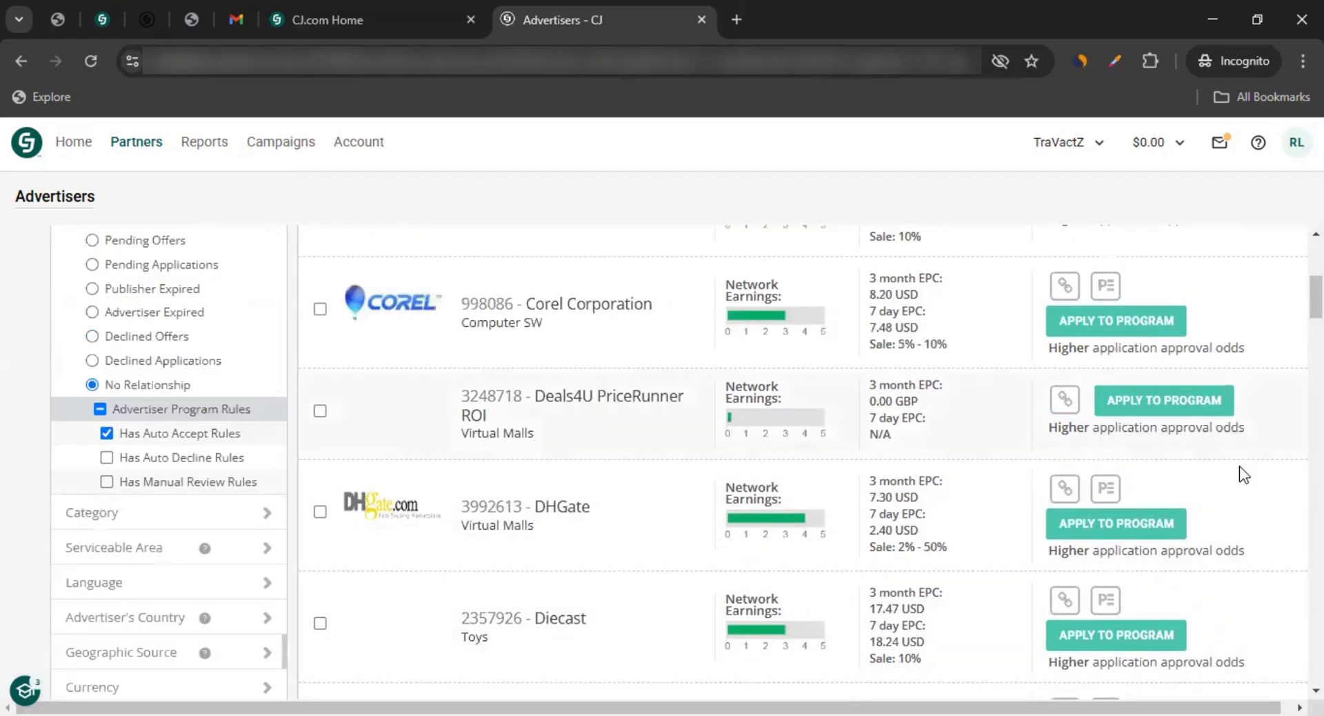
mouse_move(1130, 516)
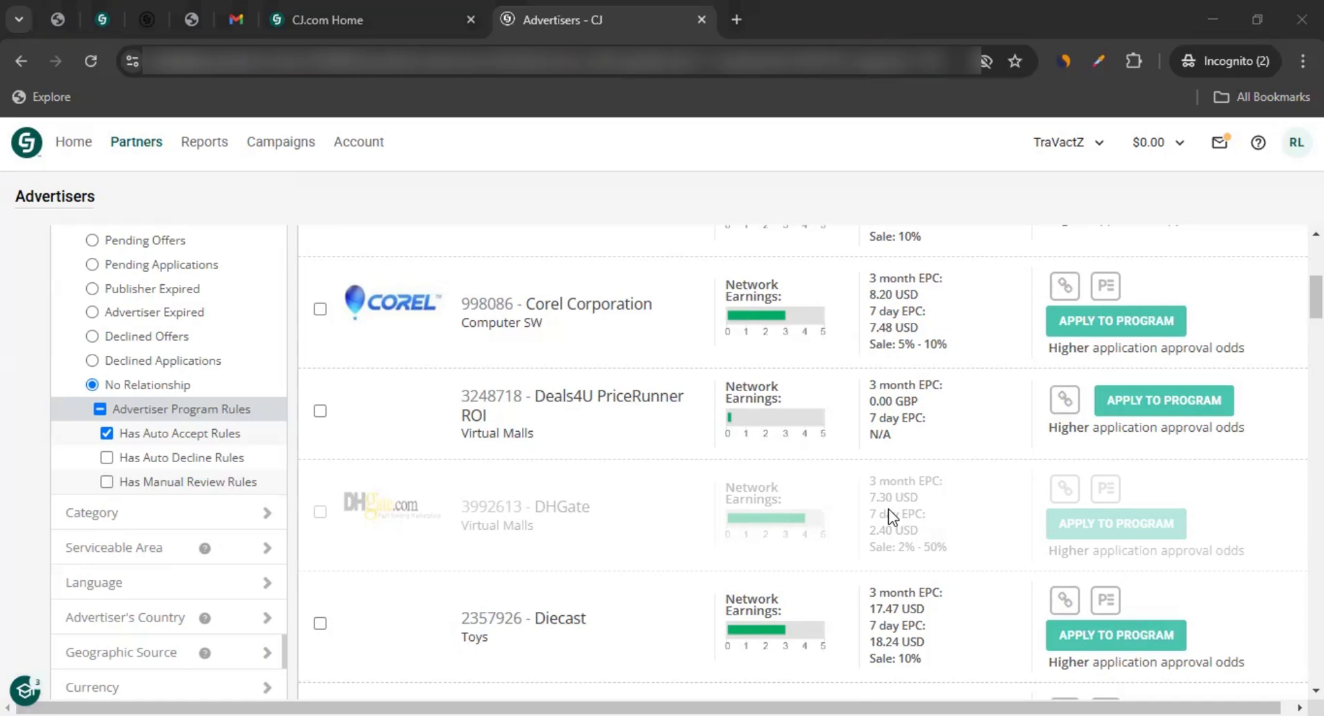
click(855, 22)
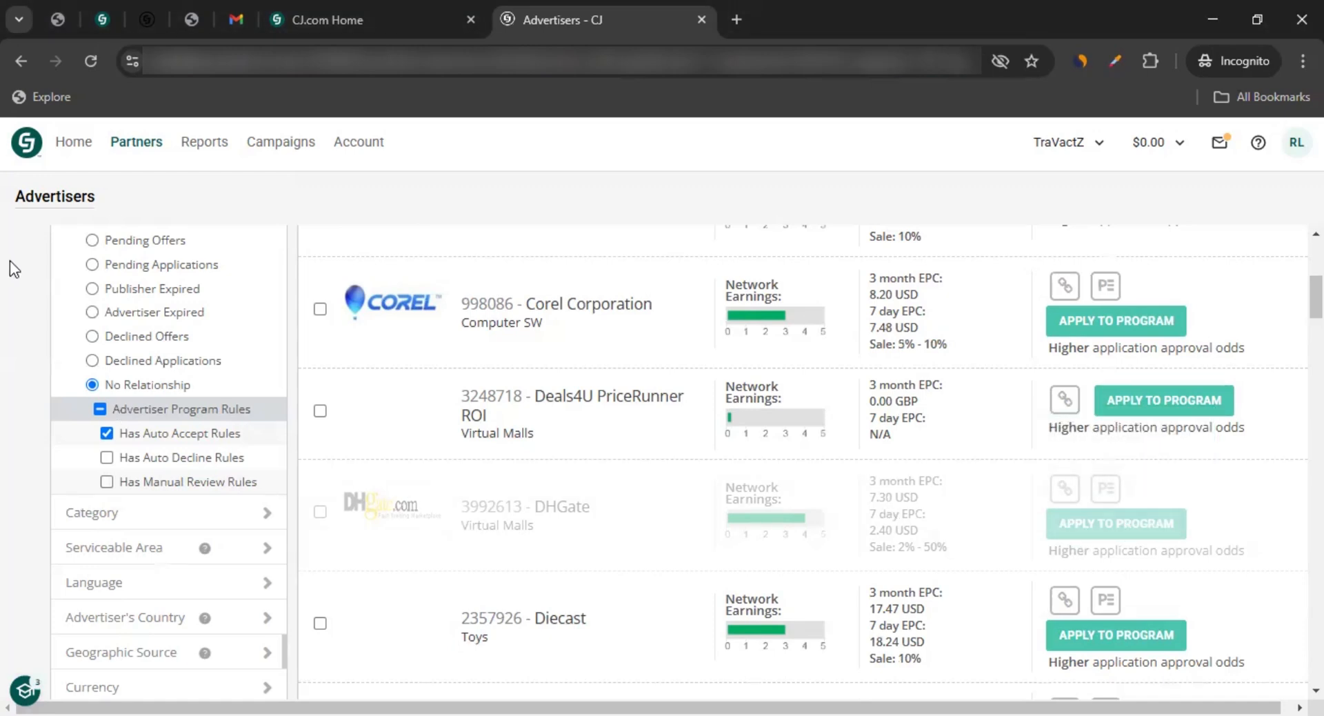
Search with the status My Advertisers (Active) and check the list for the DHGate entry.
scroll(68, 299, up, 6)
click(124, 603)
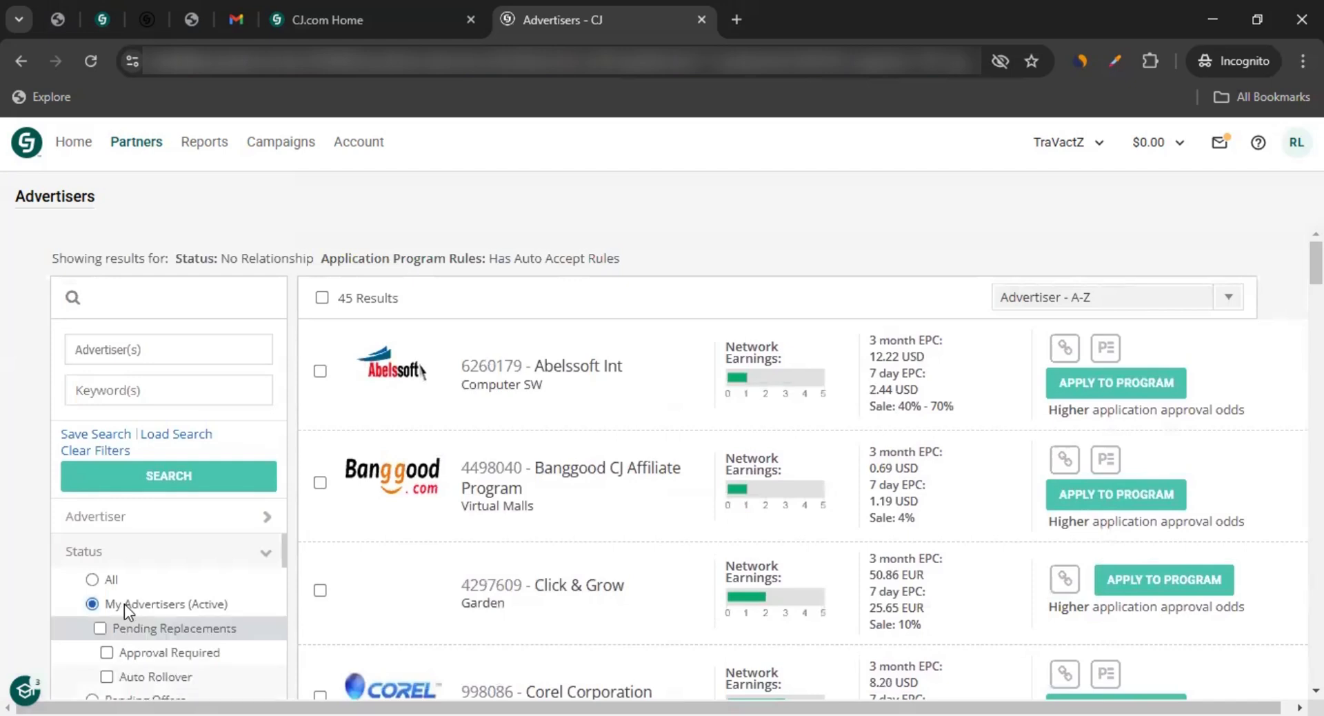
click(164, 484)
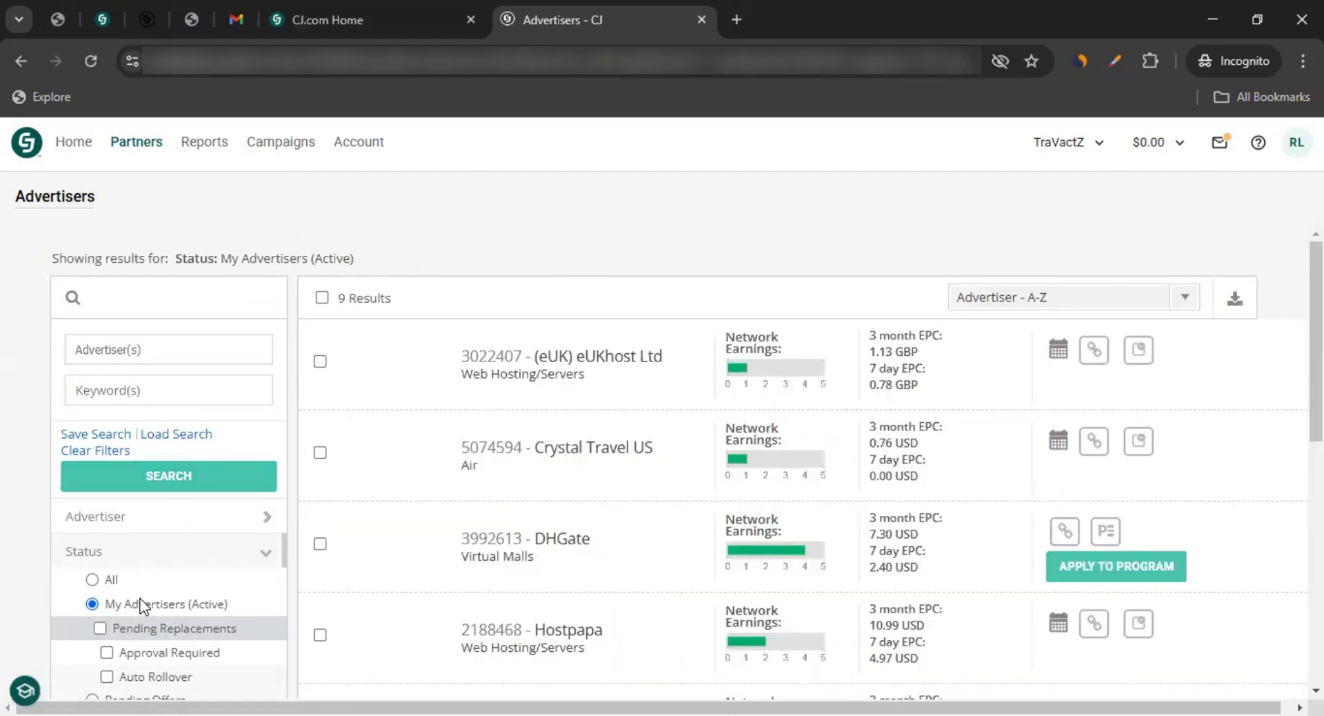
mouse_move(132, 142)
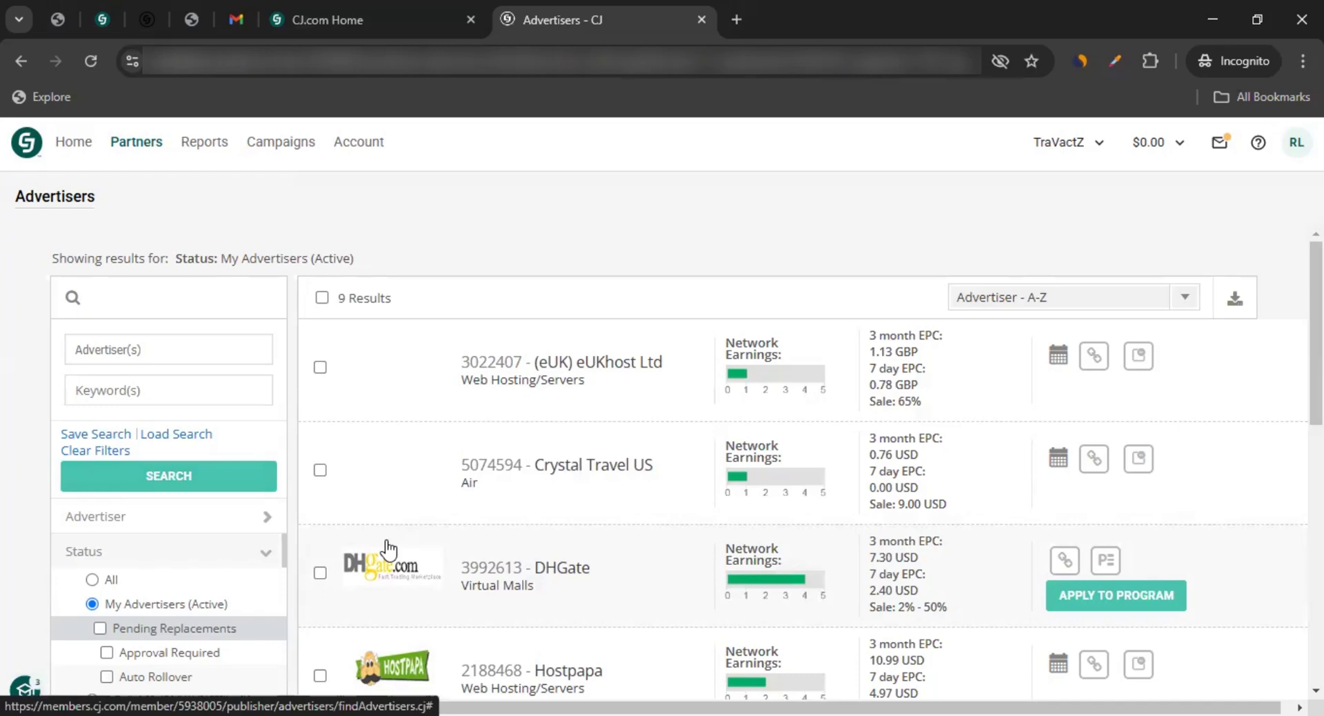
scroll(389, 549, down, 10)
scroll(257, 512, up, 10)
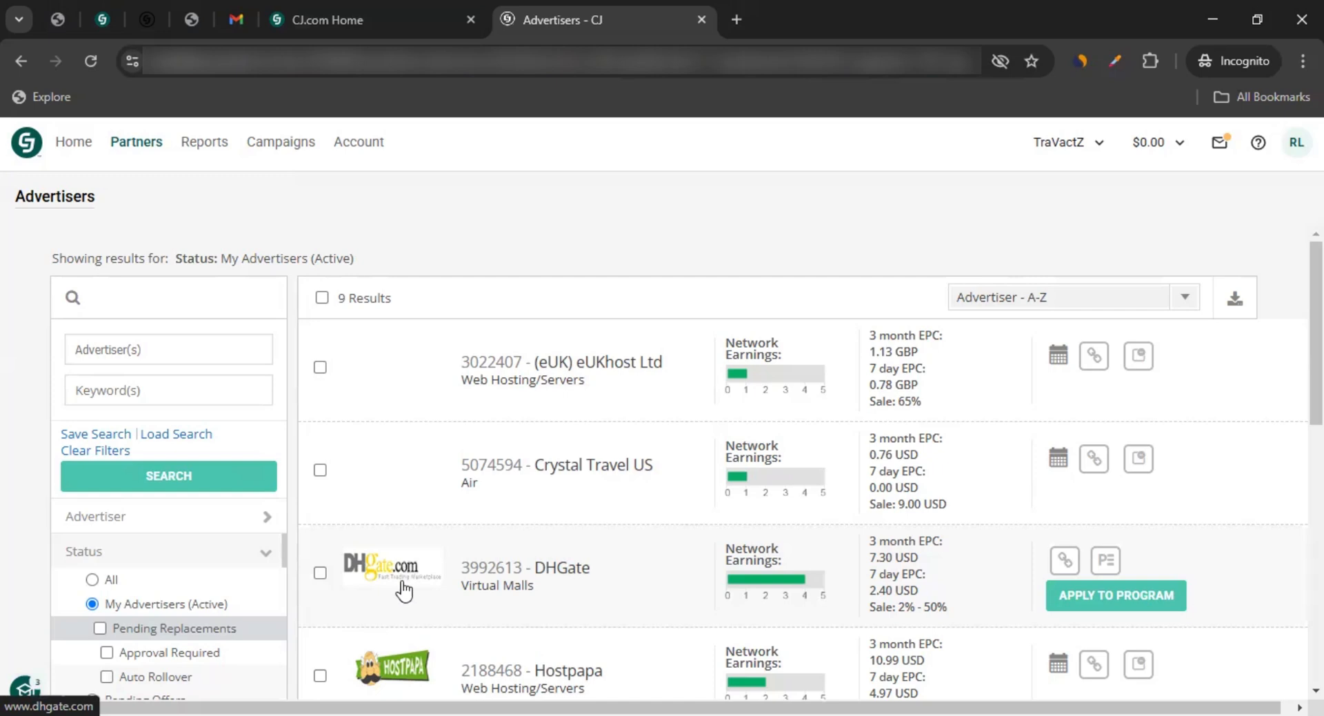
Open the Links & Products page, and open Find Advertisers in a separate browser tab.
click(289, 143)
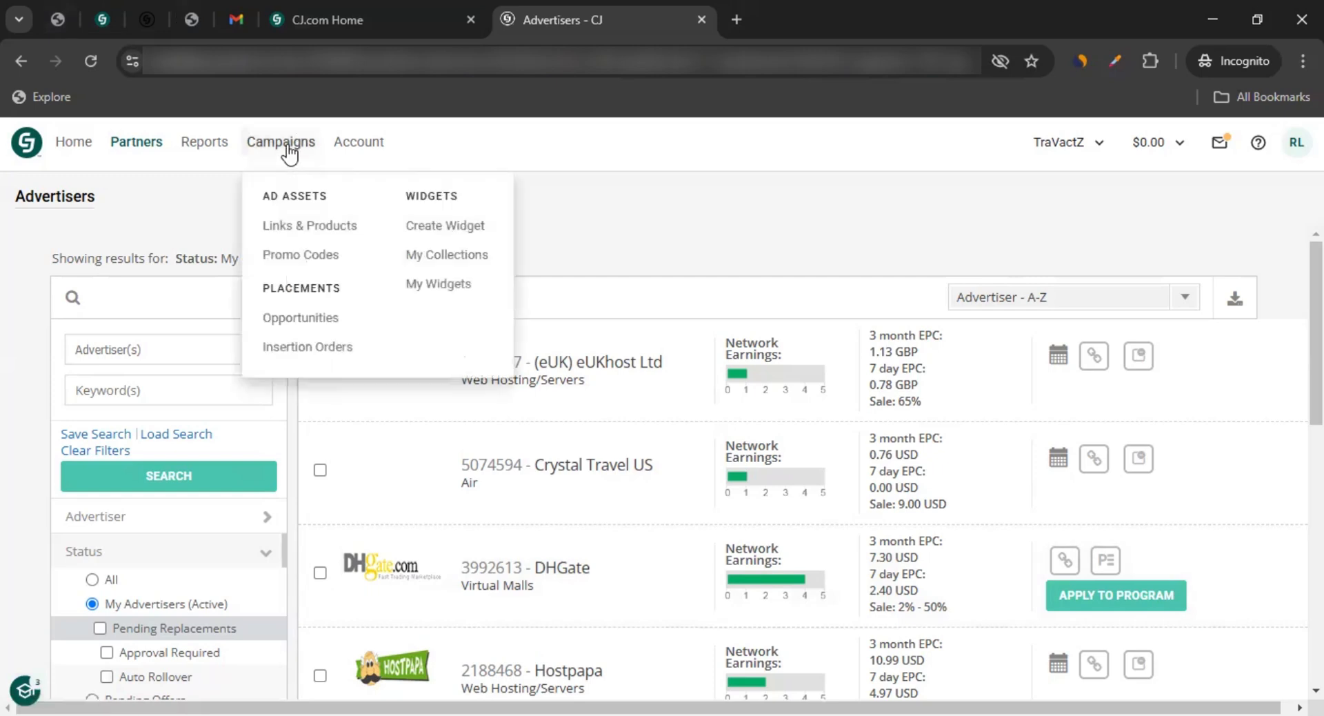
click(308, 235)
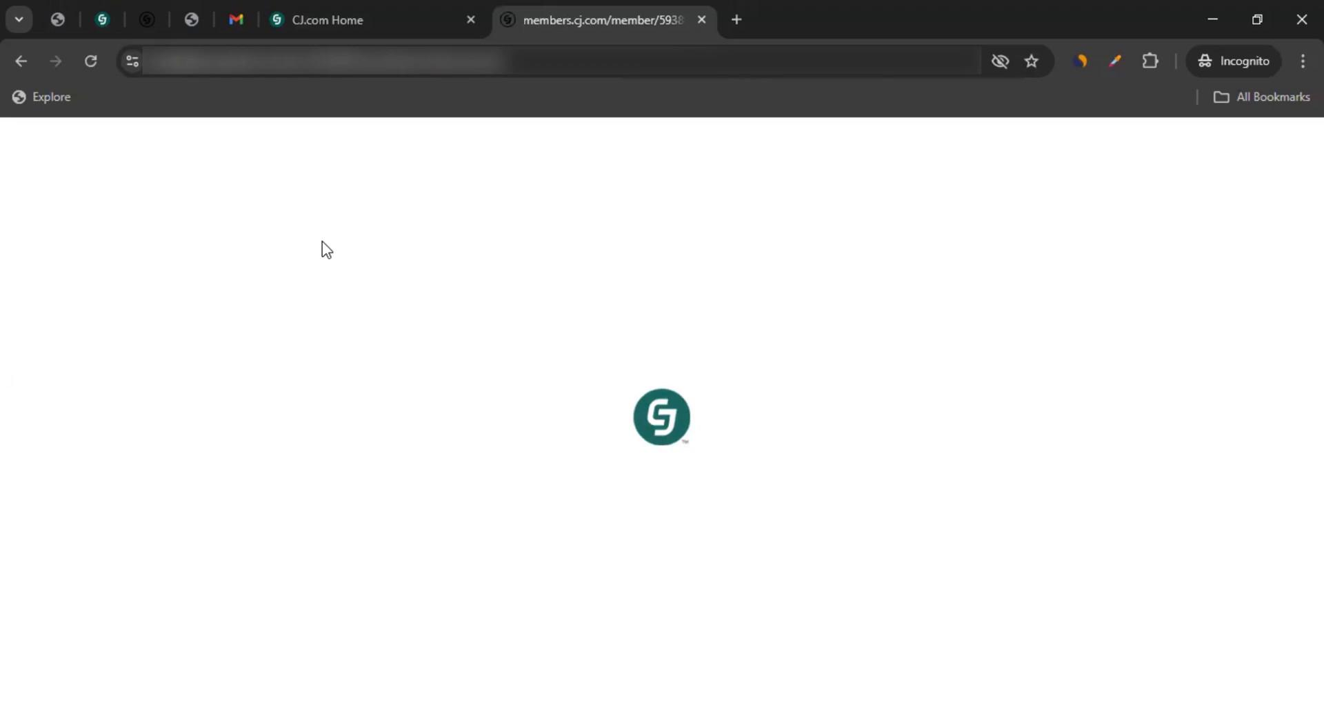
click(372, 9)
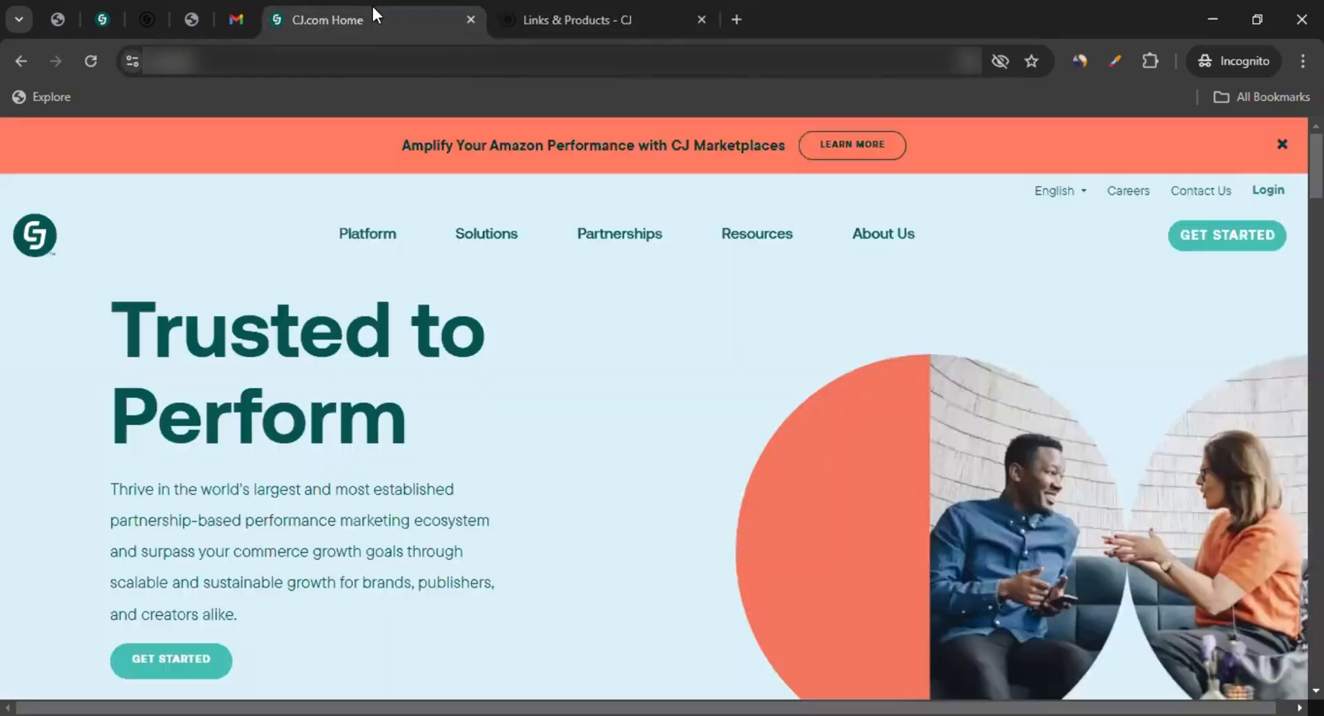
click(567, 17)
mouse_move(131, 143)
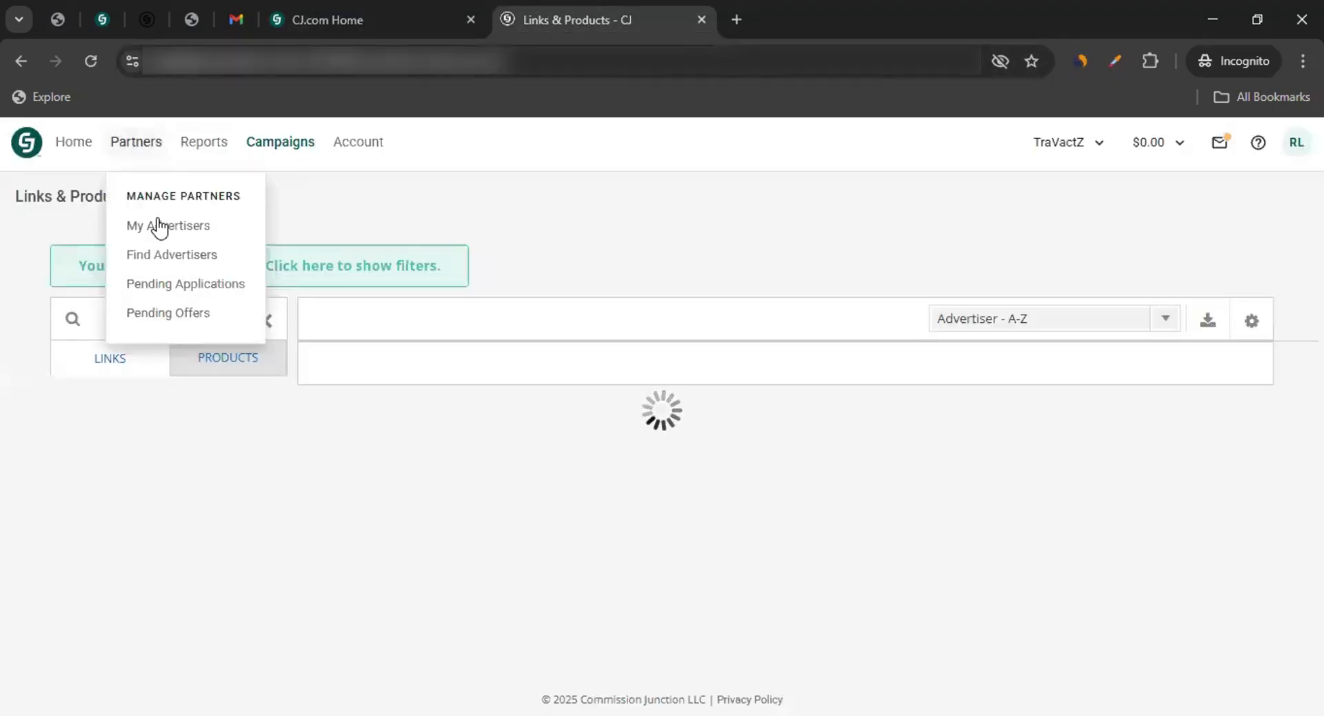
middle_click(161, 250)
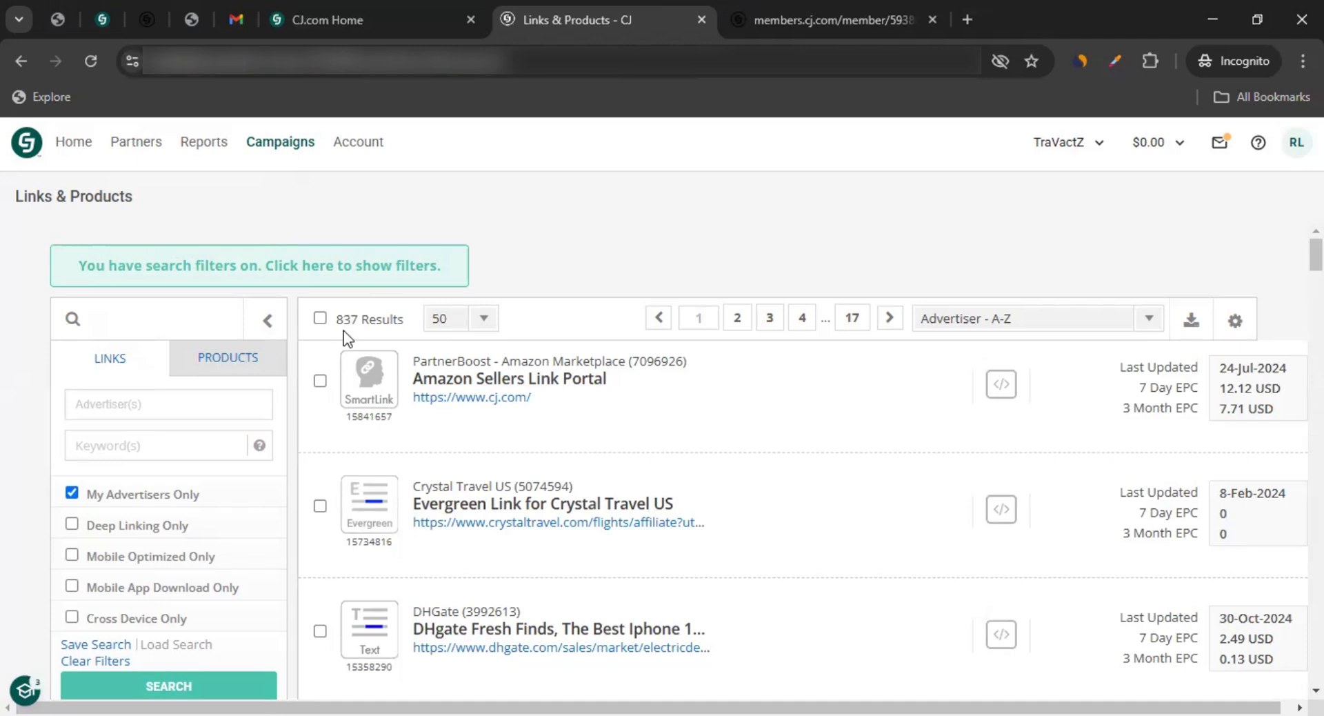
Search the links of my advertisers for the advertiser DHGate and look through the resulting links.
click(147, 402)
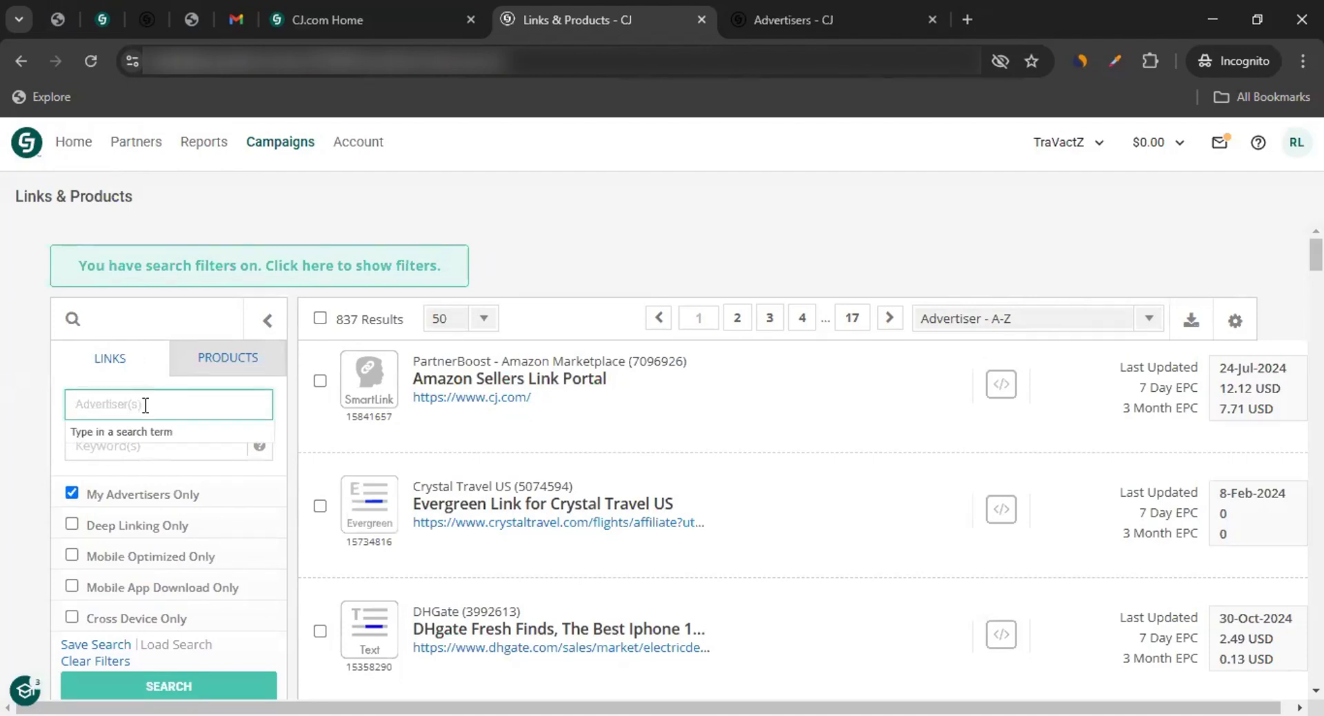
text(dhgat)
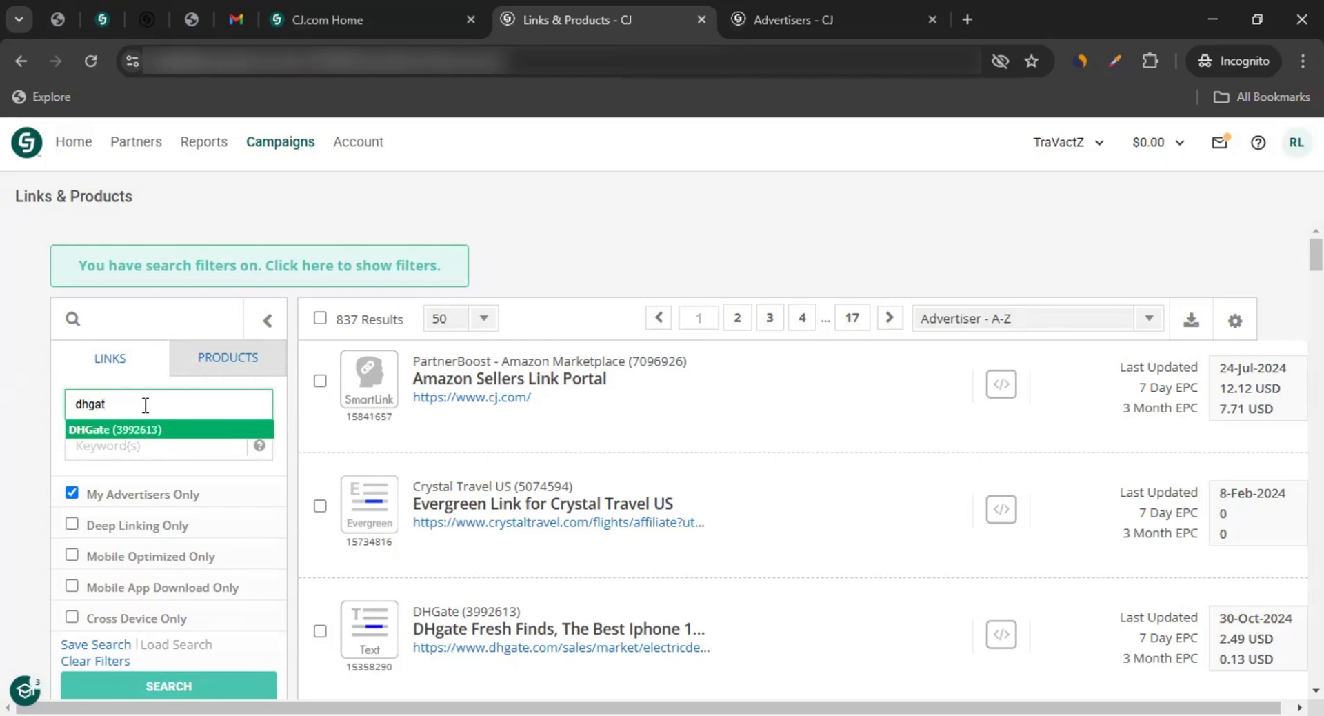
click(112, 430)
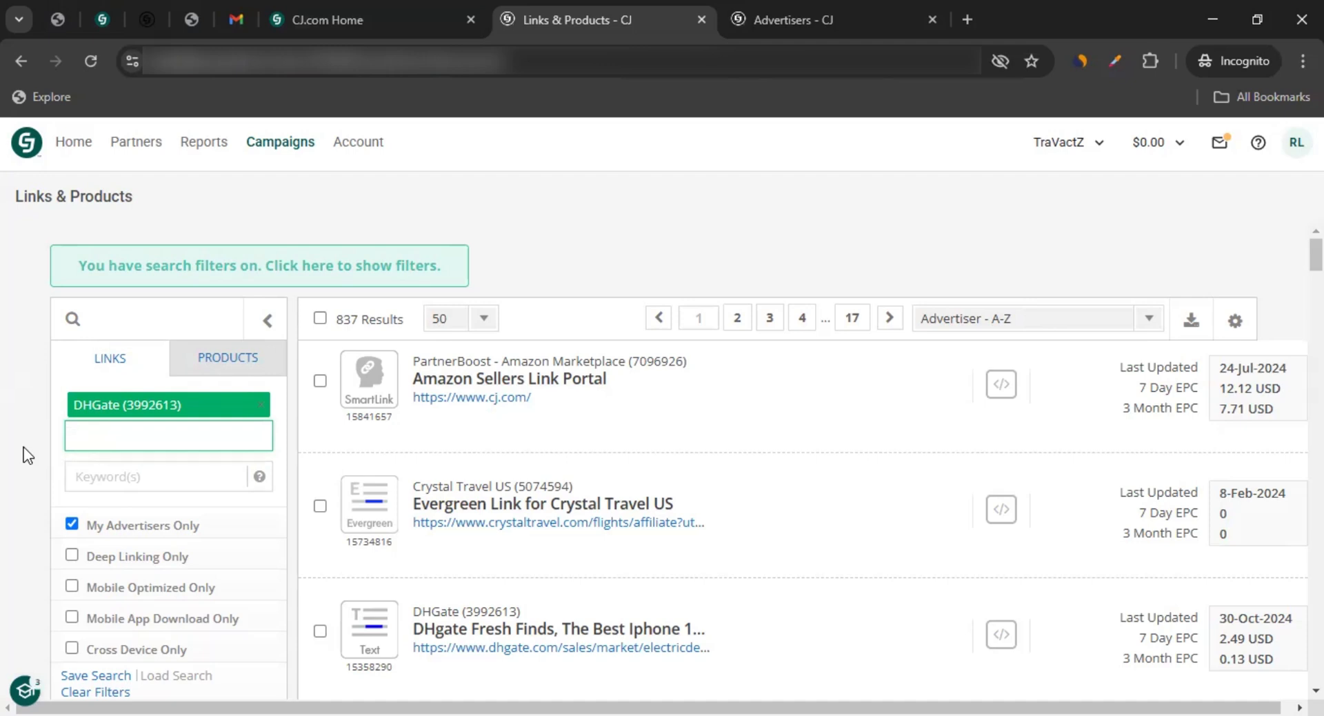
scroll(33, 465, down, 1)
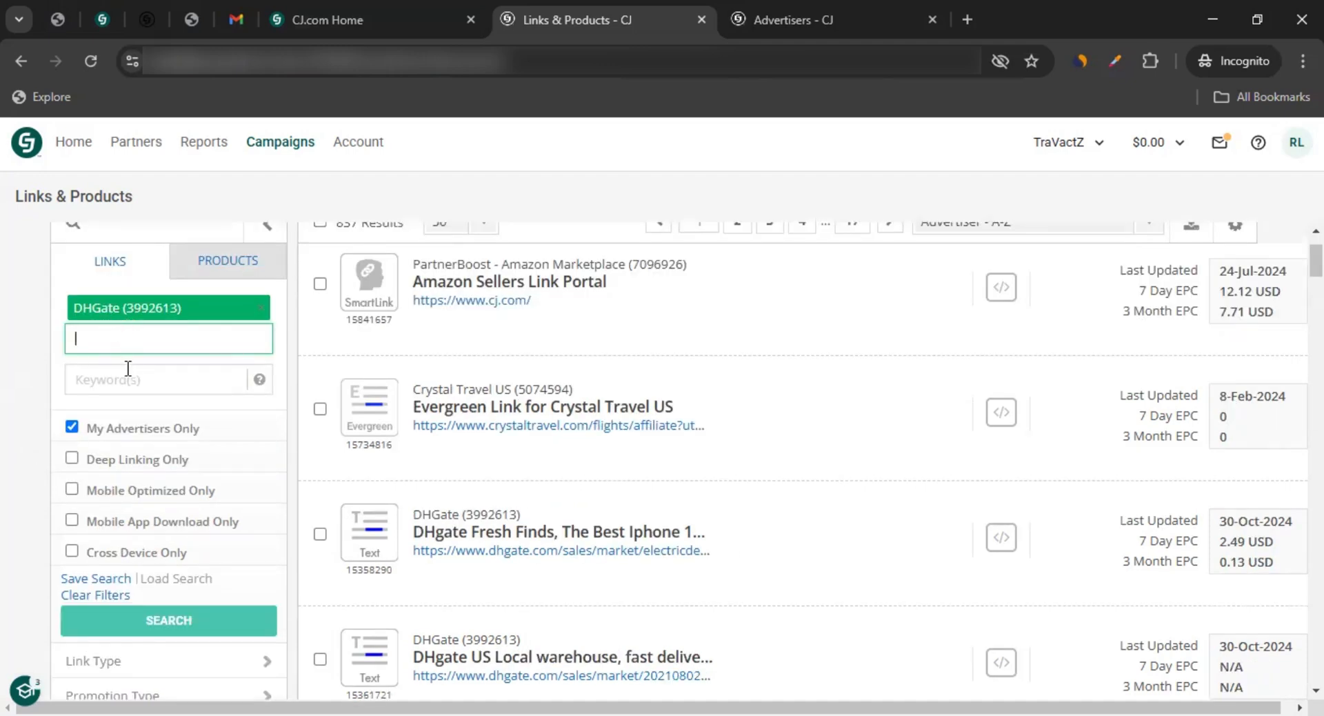
click(157, 621)
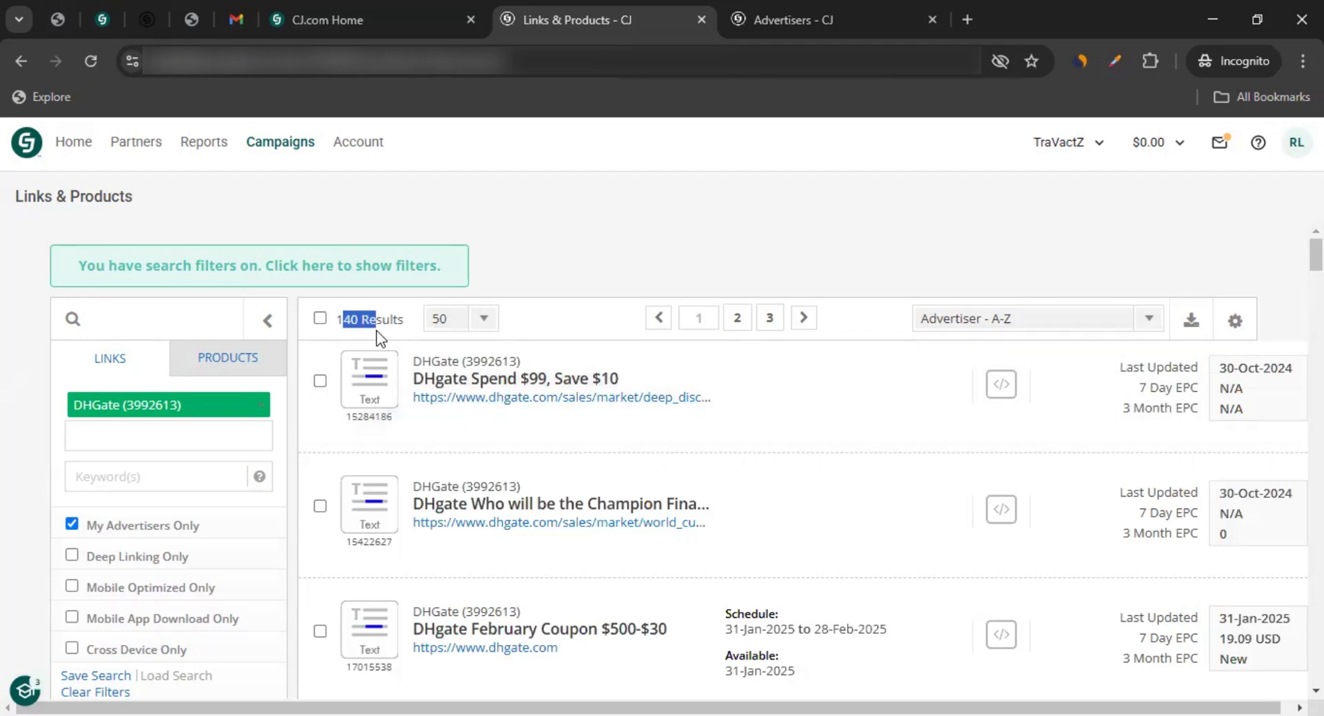
mouse_move(372, 412)
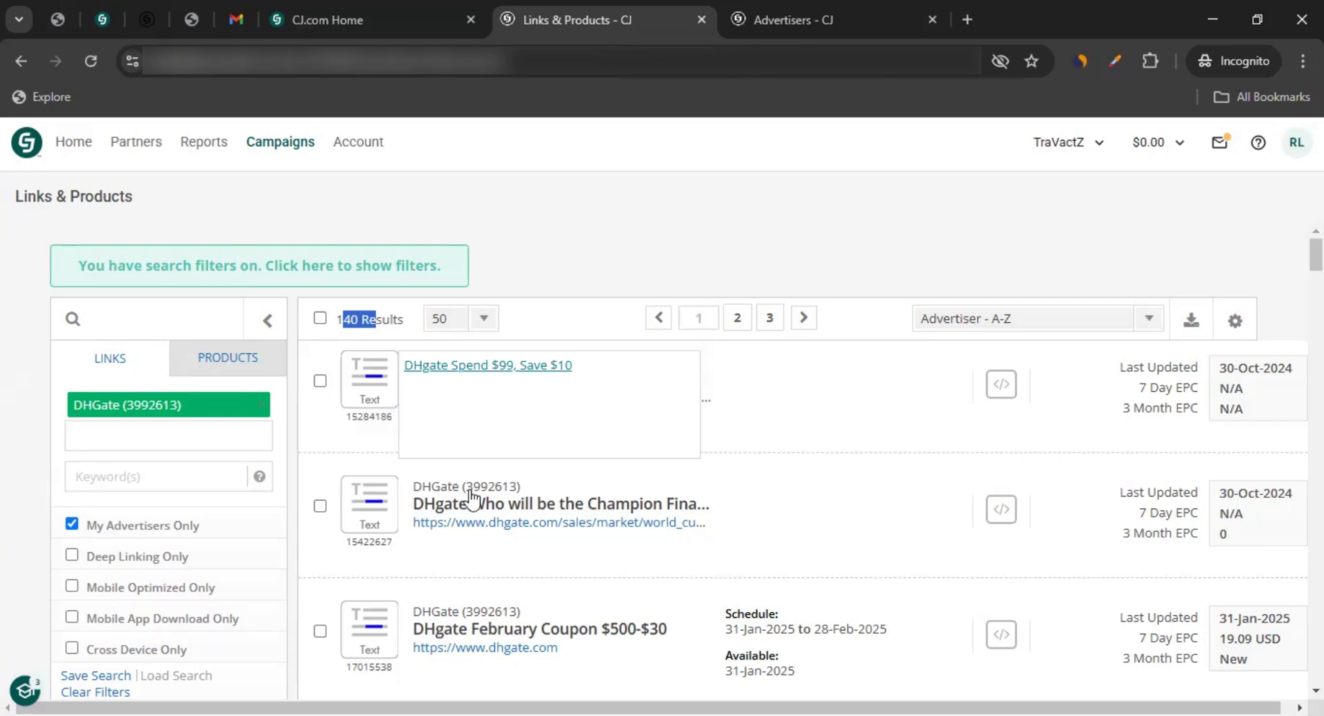
scroll(472, 495, down, 15)
scroll(473, 509, up, 10)
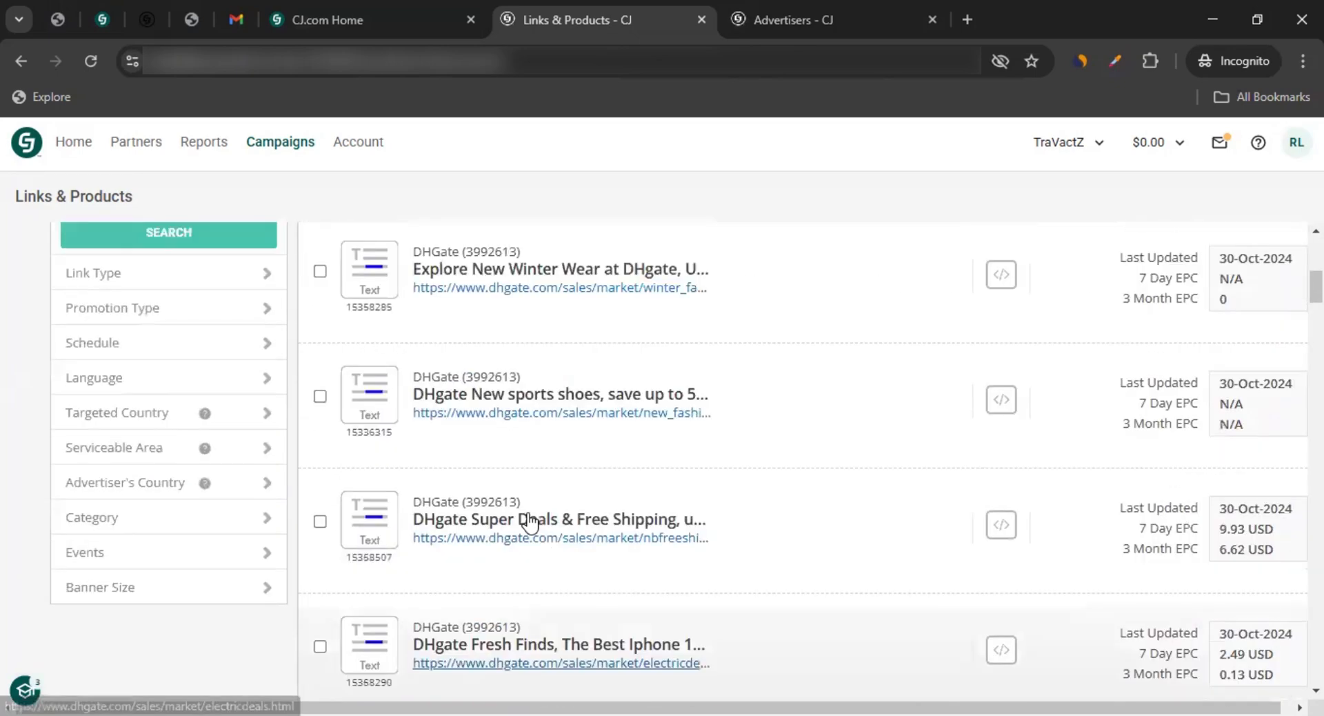
scroll(528, 520, up, 4)
scroll(473, 490, up, 3)
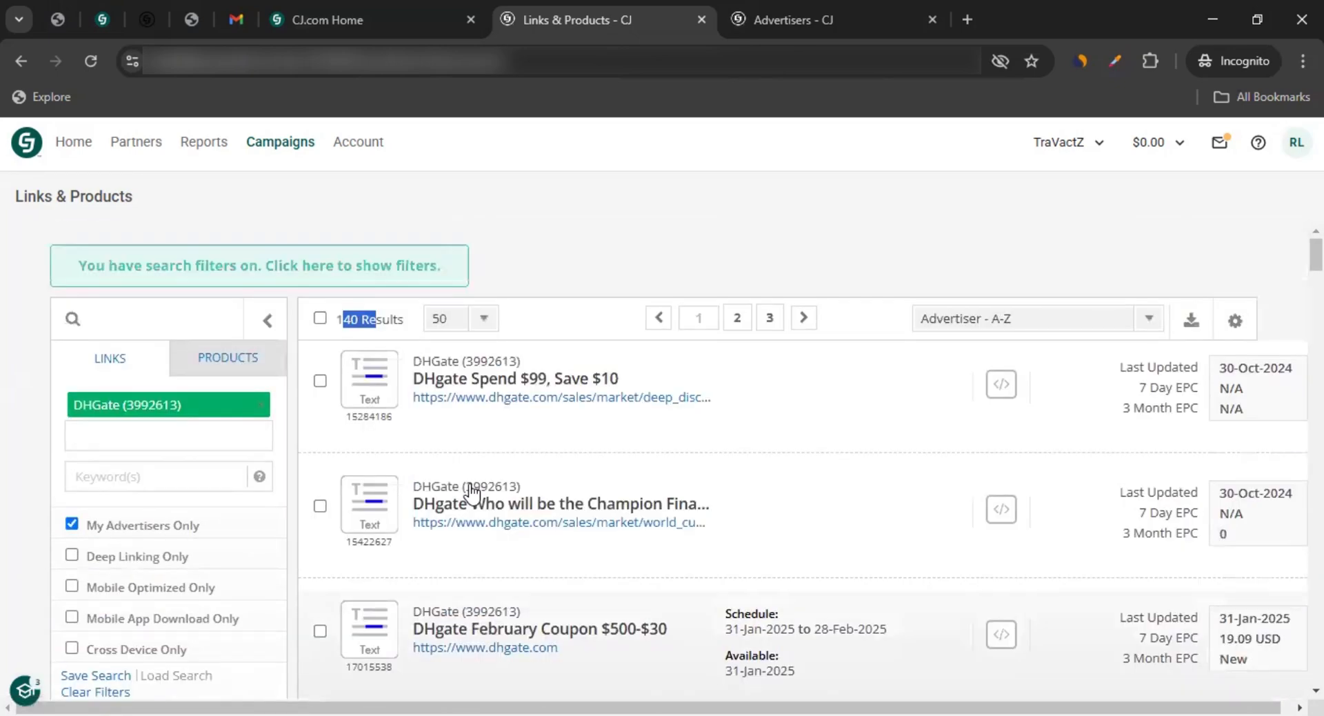
Narrow the DHGate link search to the link type Banner and run it.
scroll(69, 481, down, 2)
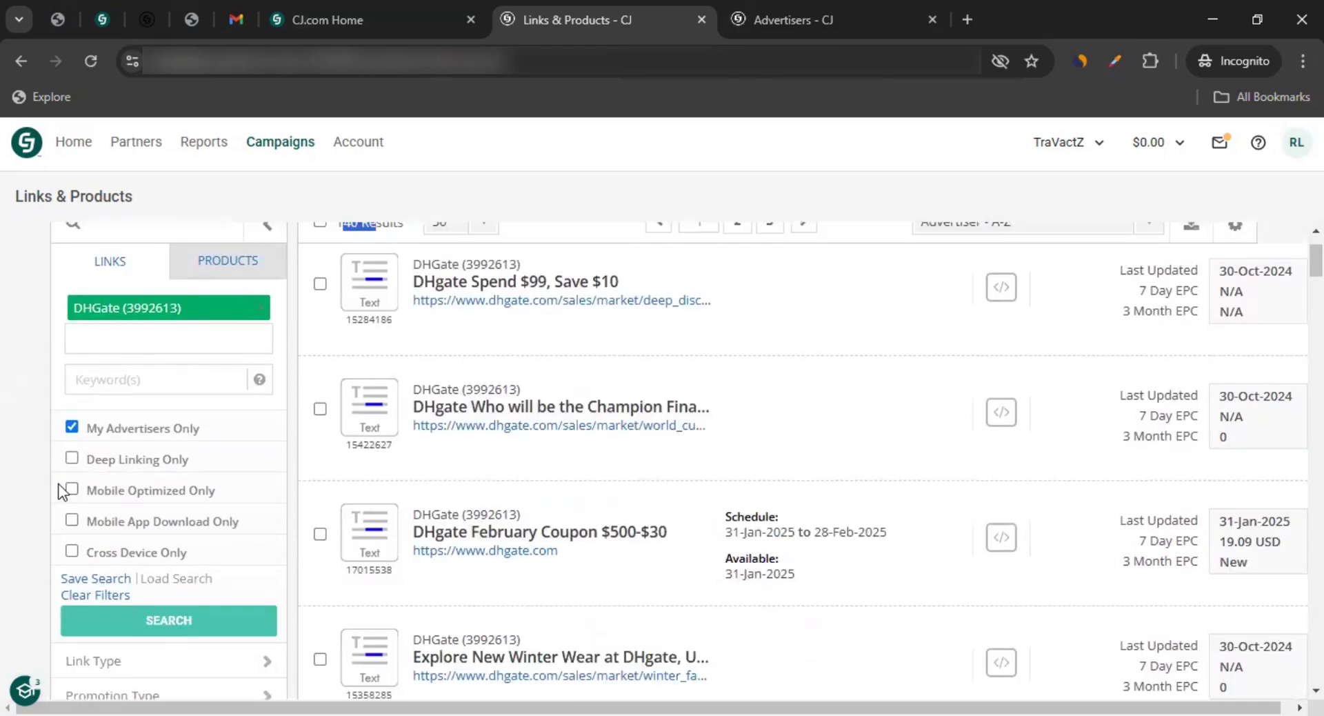
scroll(60, 490, down, 4)
click(102, 475)
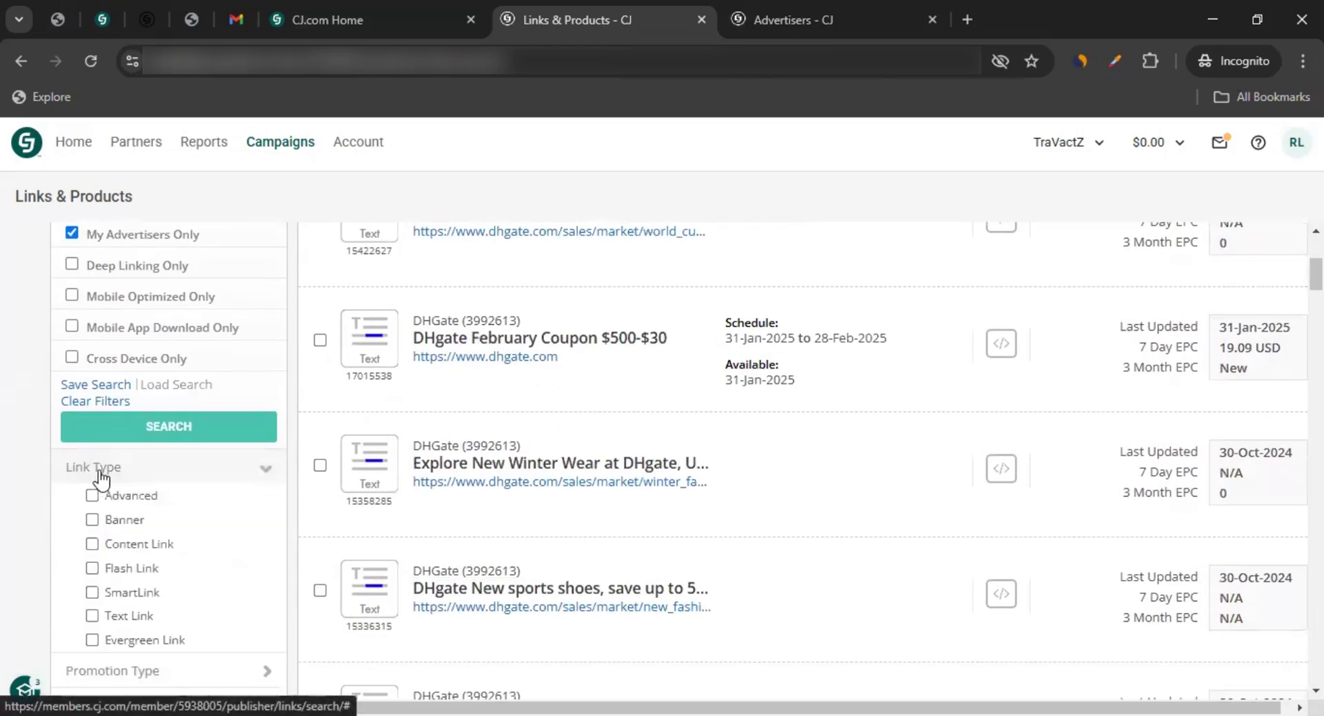
click(92, 520)
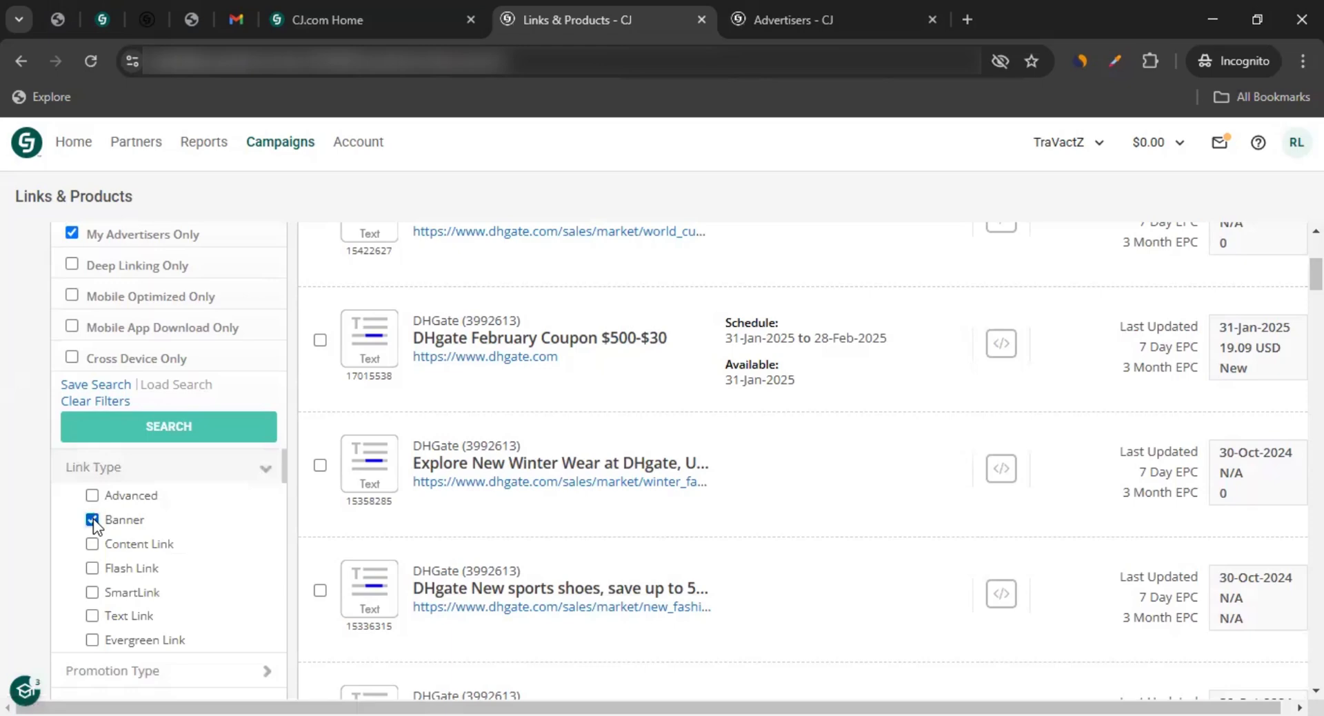
click(95, 422)
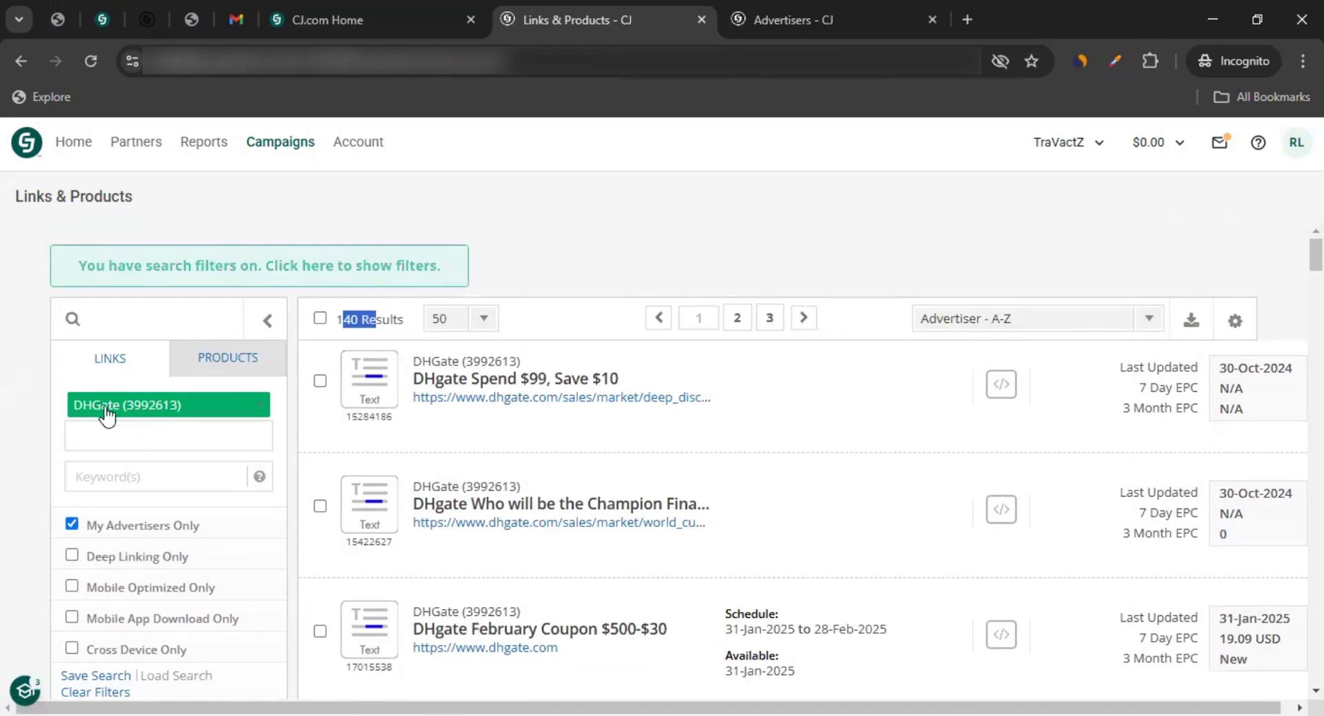
scroll(120, 417, down, 4)
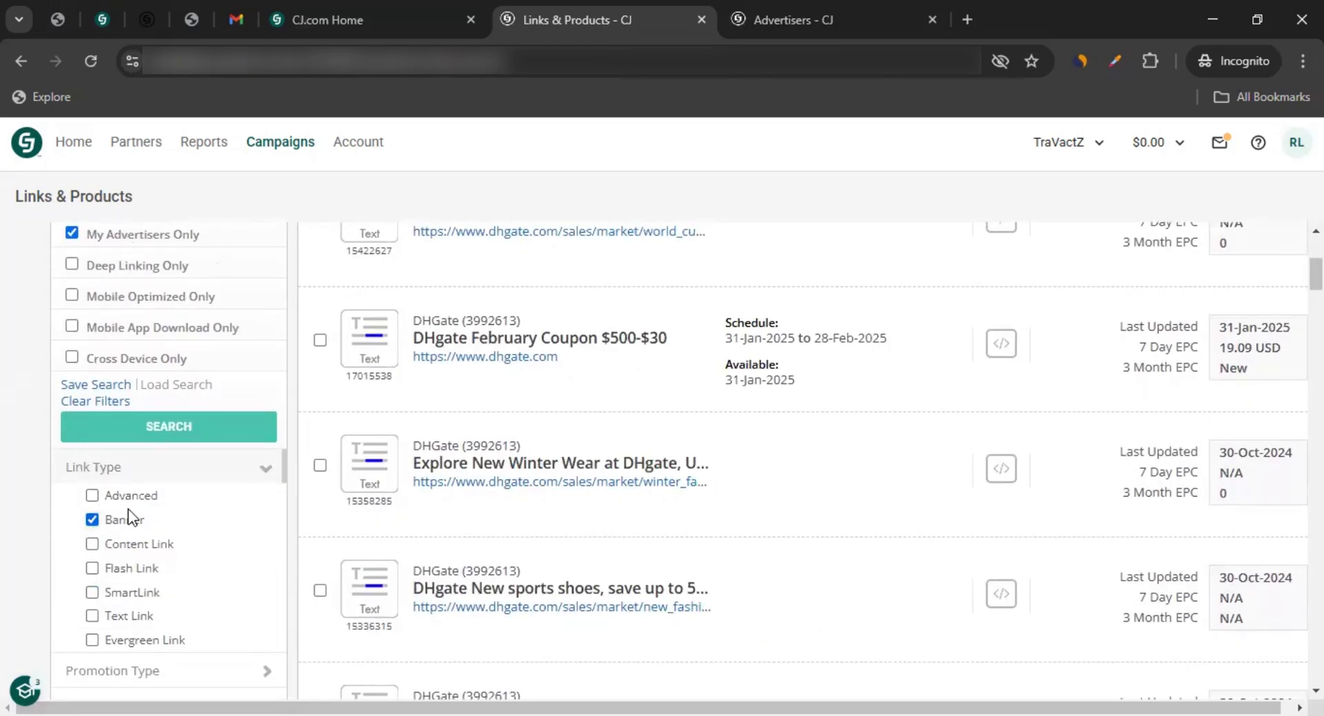
click(178, 432)
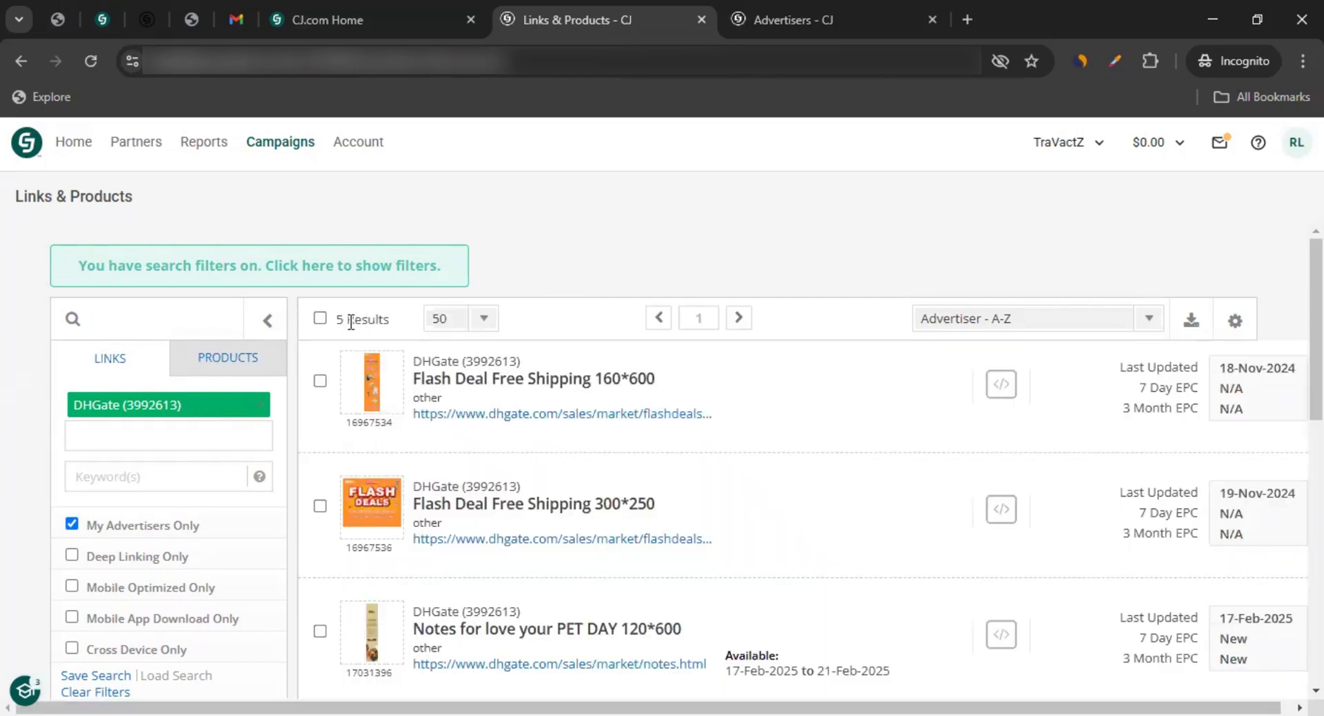
Review the DHGate banners, open the code options for Flash Deal Free Shipping 300*250, and check which websites can be chosen.
scroll(146, 540, down, 5)
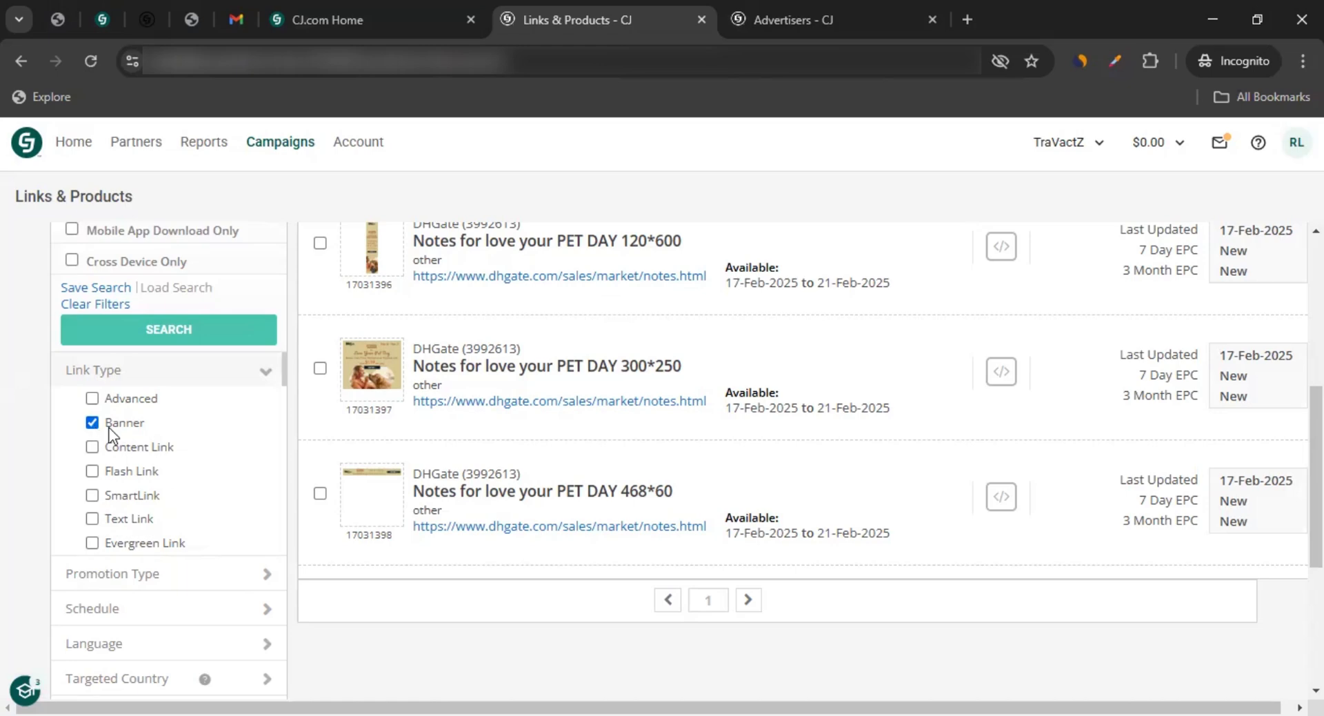
scroll(28, 420, up, 6)
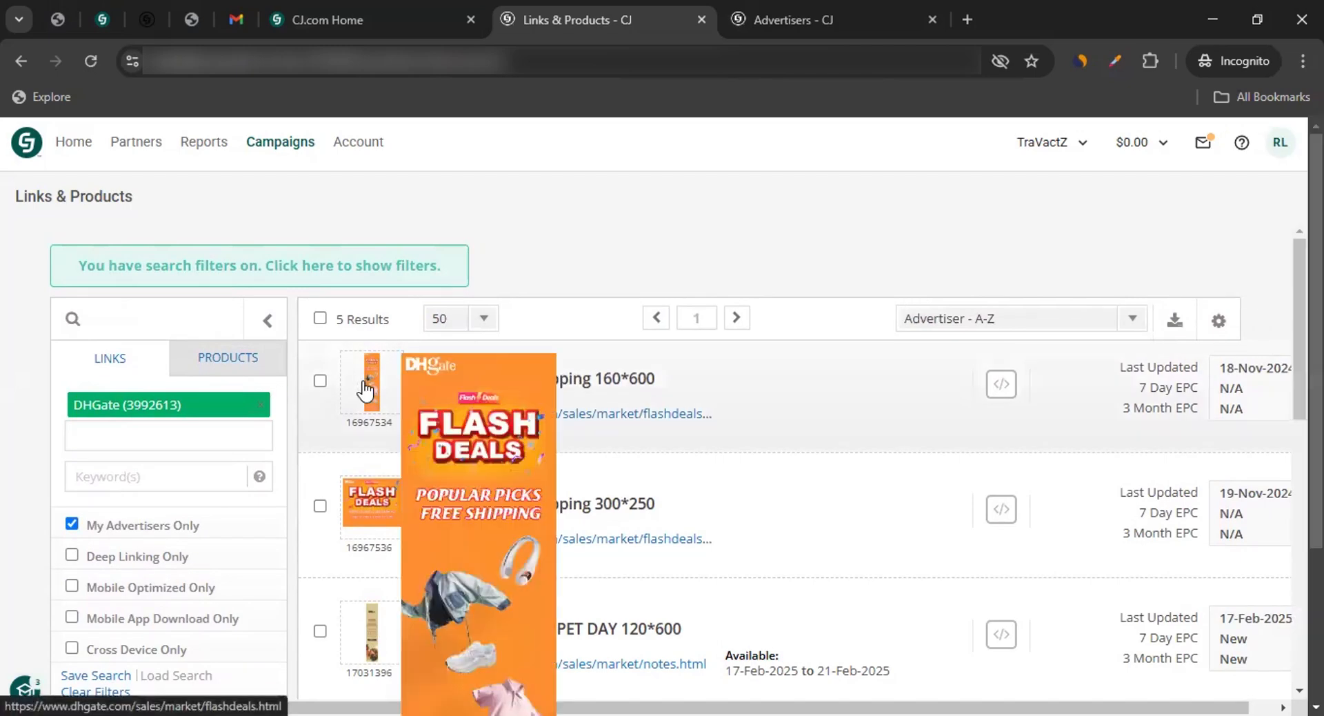
mouse_move(371, 506)
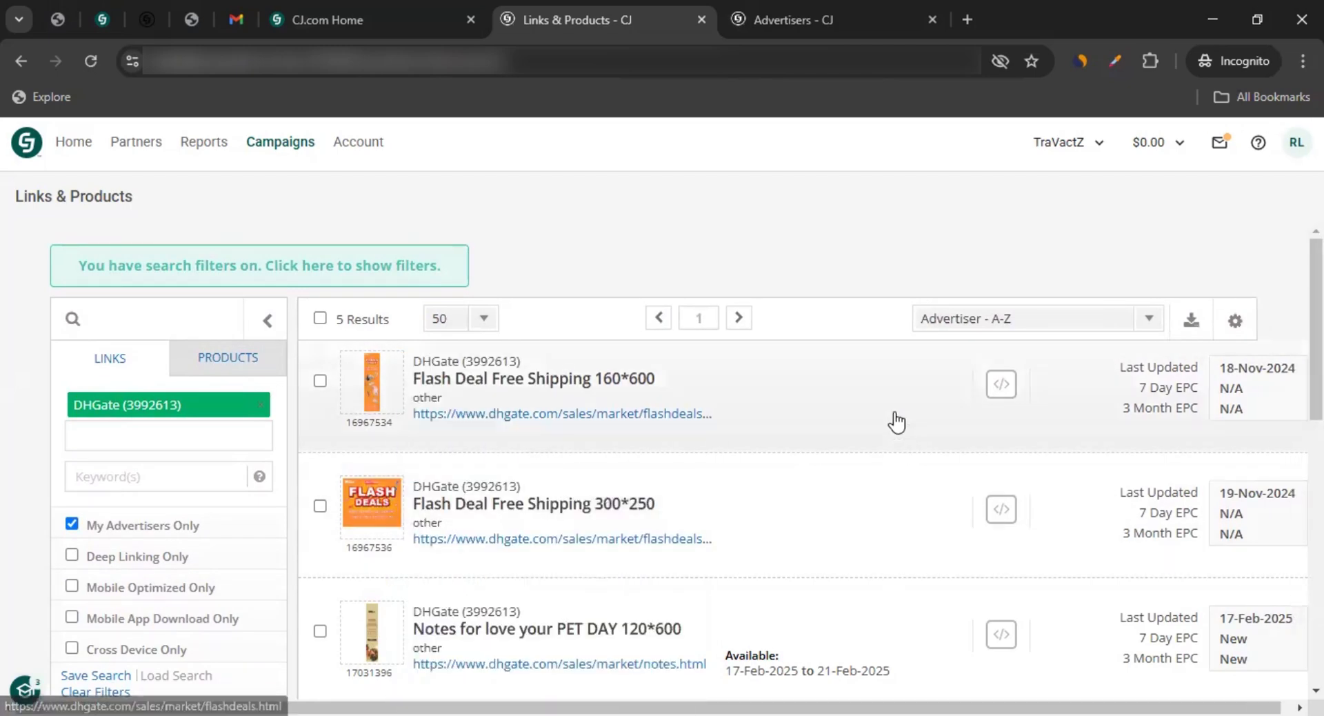
scroll(892, 420, down, 3)
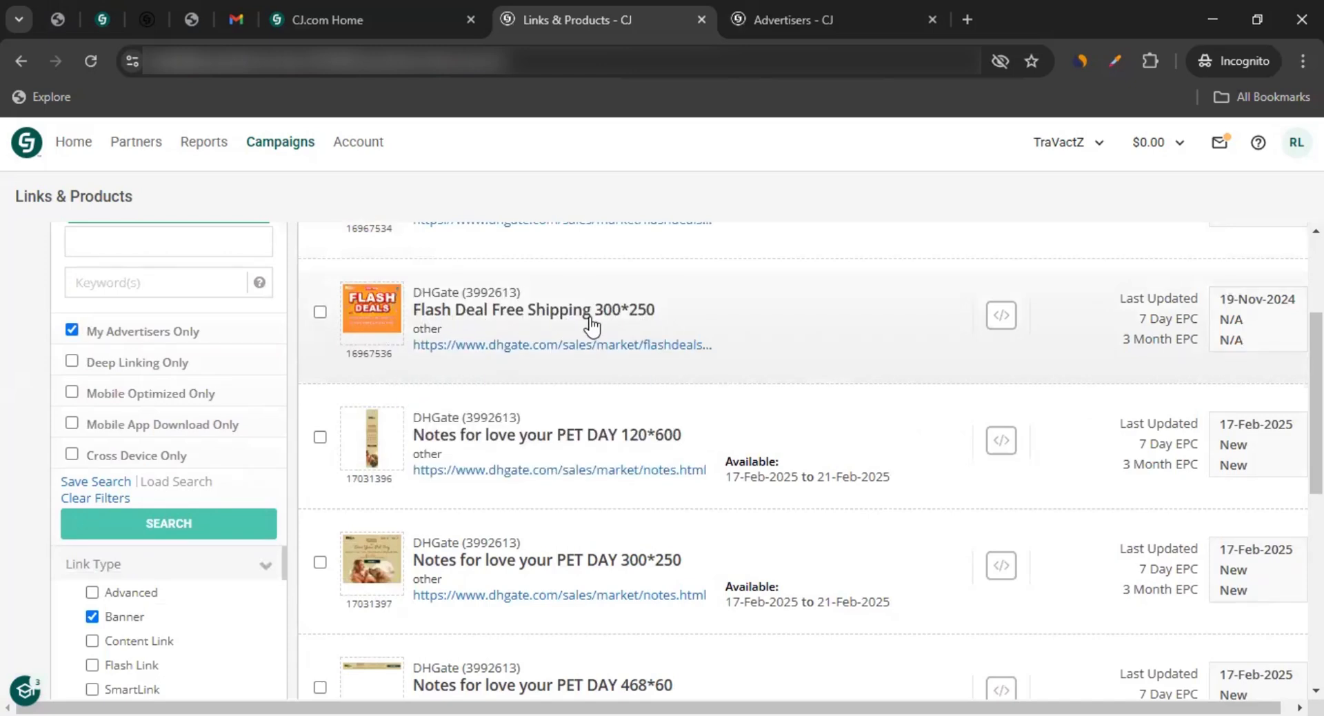
click(535, 323)
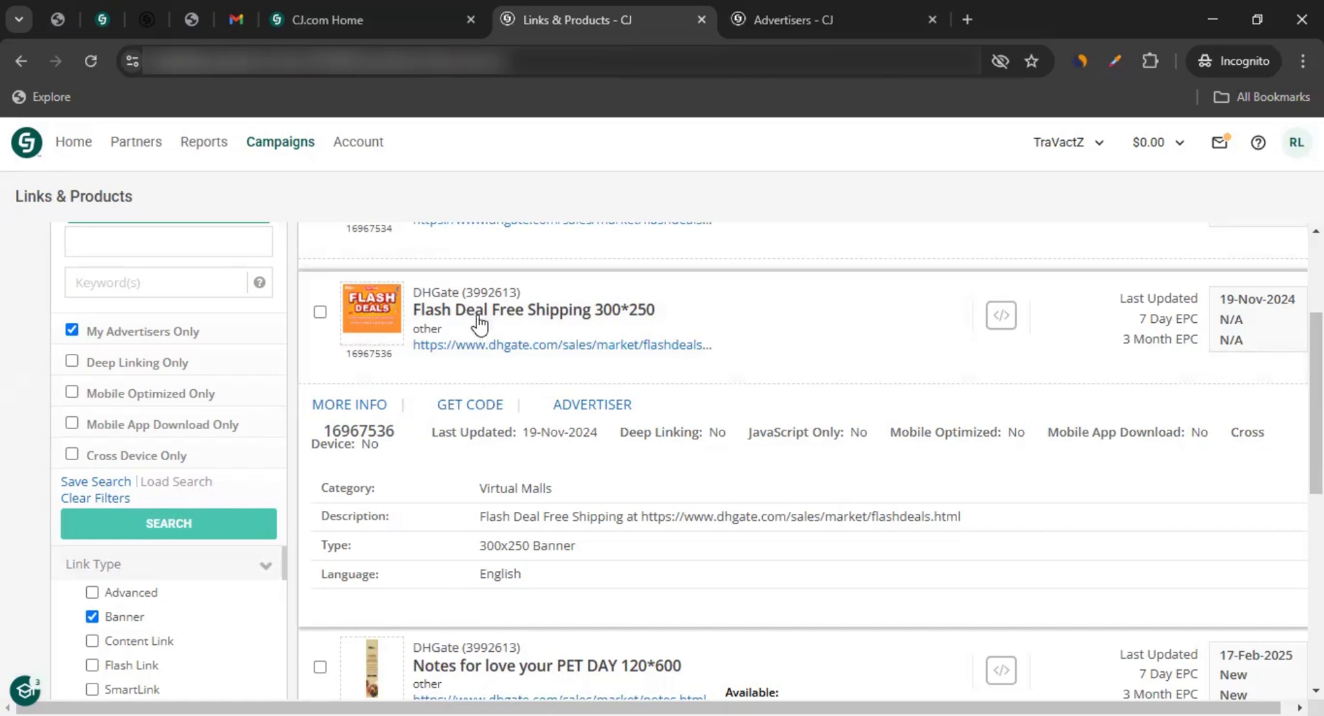
click(483, 405)
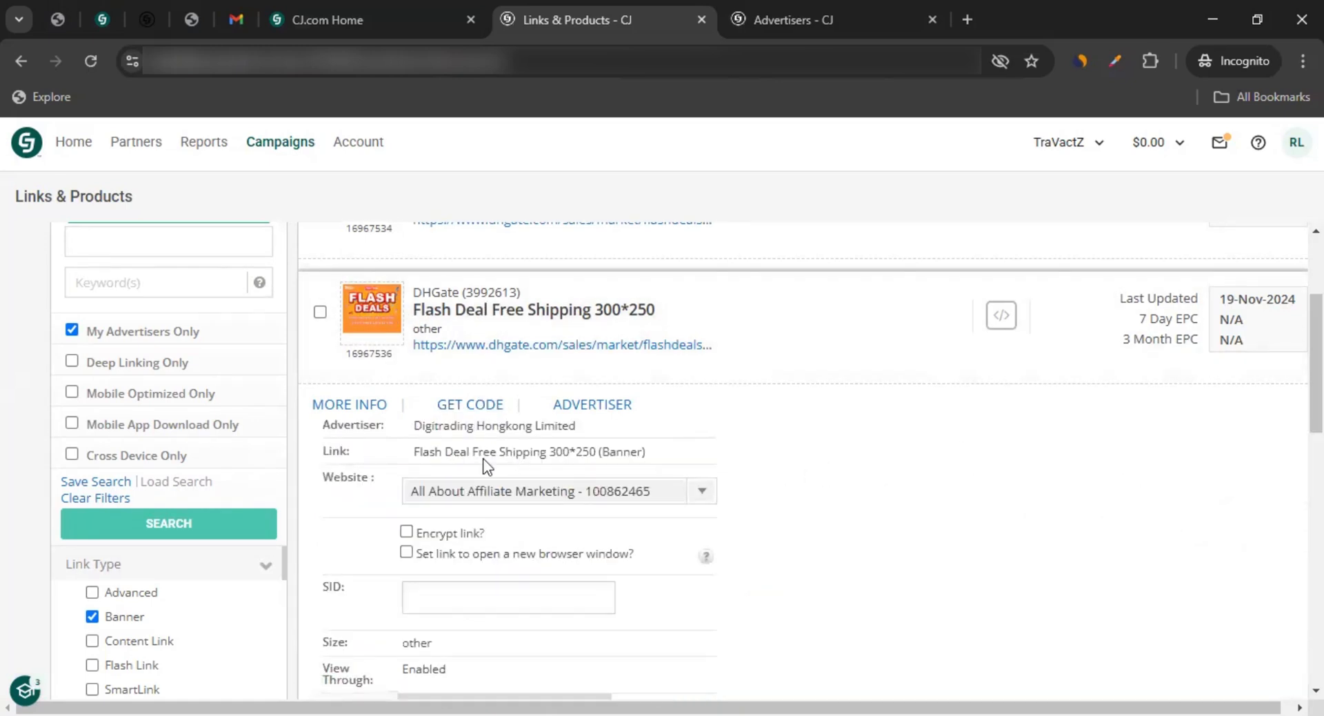
scroll(380, 460, down, 2)
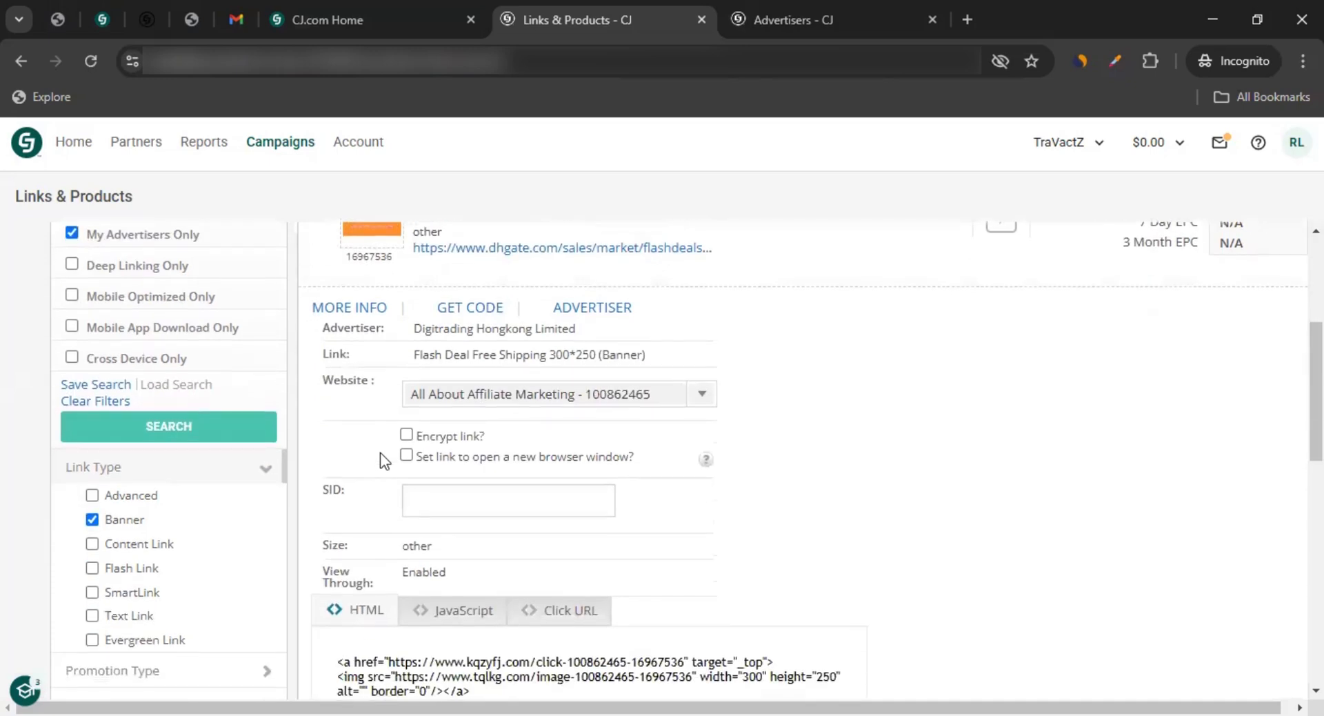
click(508, 398)
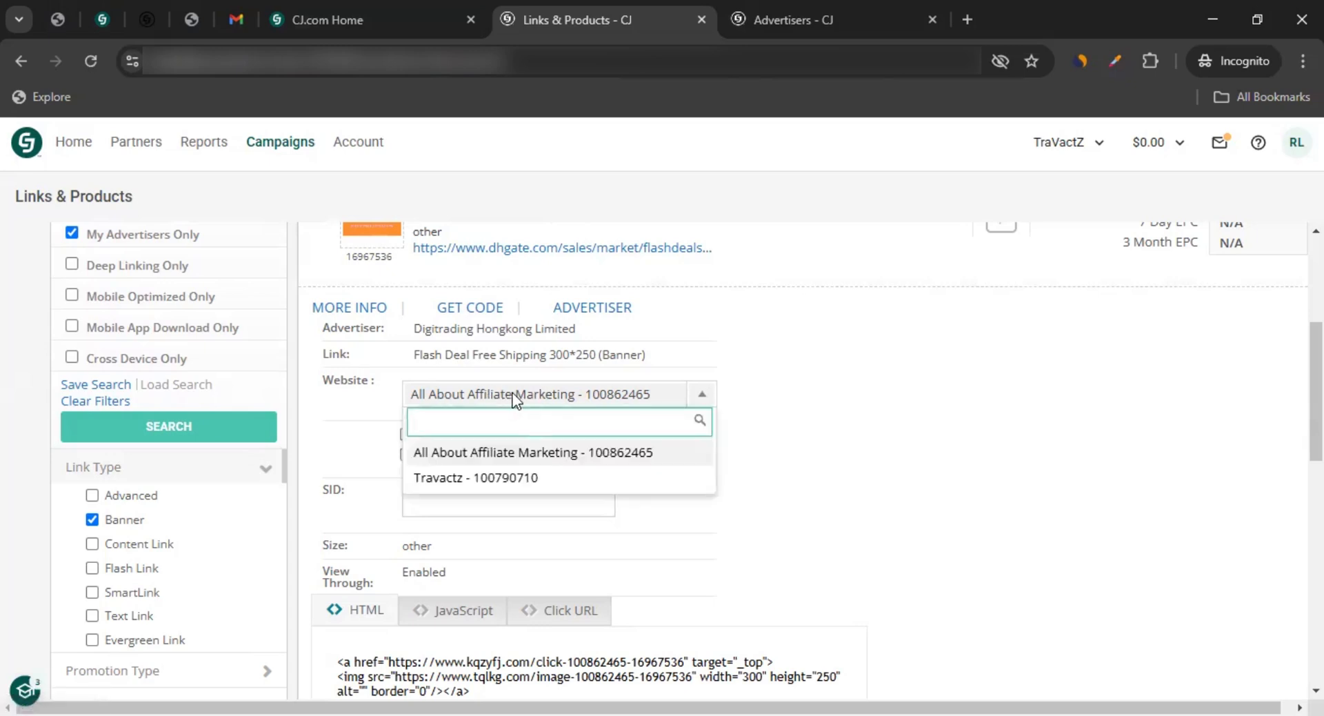
click(885, 414)
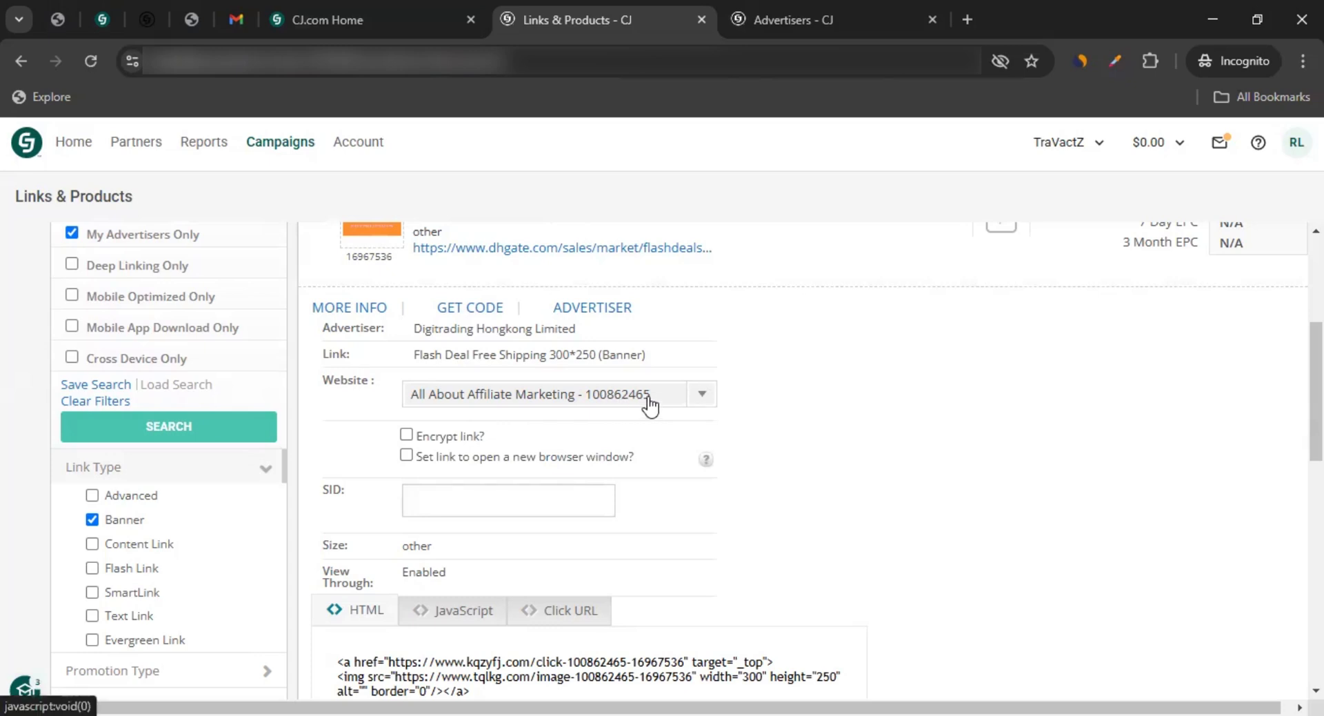
Set the Flash Deal banner link to be encrypted and to open in a new browser window, and update its code.
click(407, 435)
drag(326, 489, 324, 491)
click(358, 502)
scroll(359, 502, down, 3)
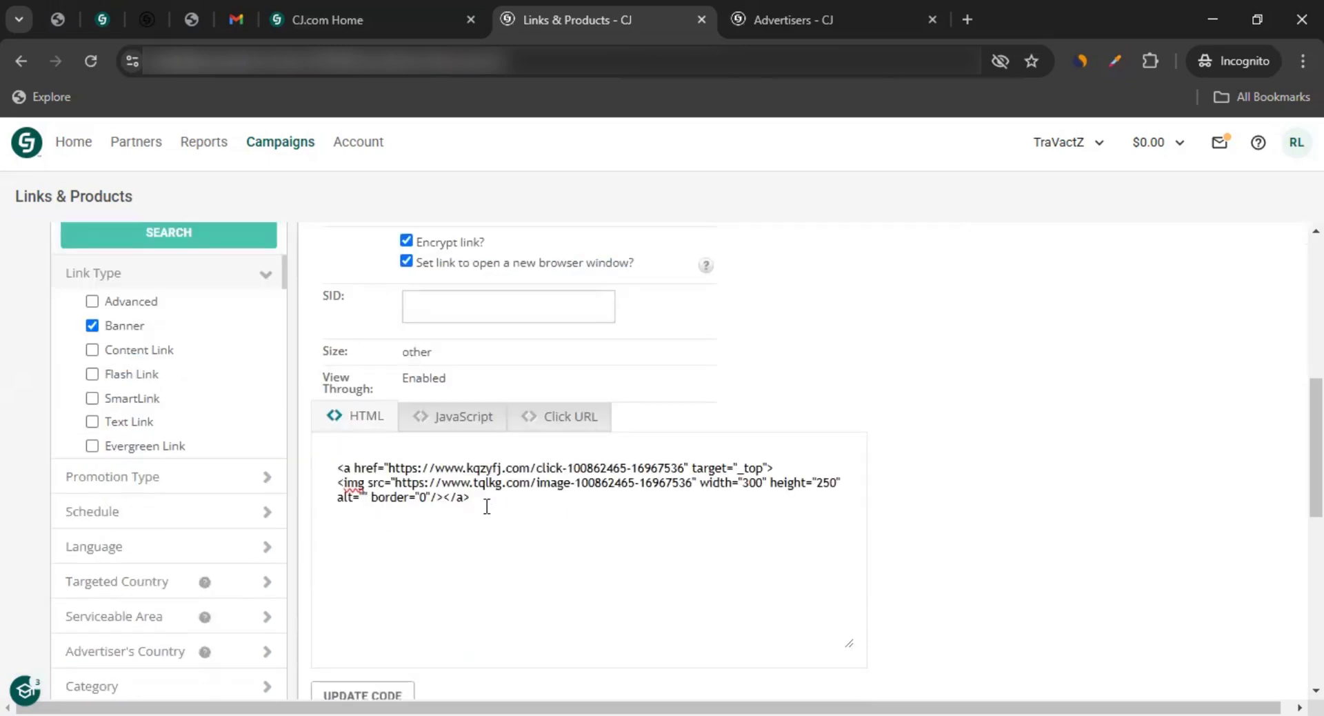
drag(487, 506, 370, 481)
click(546, 529)
drag(461, 500, 349, 483)
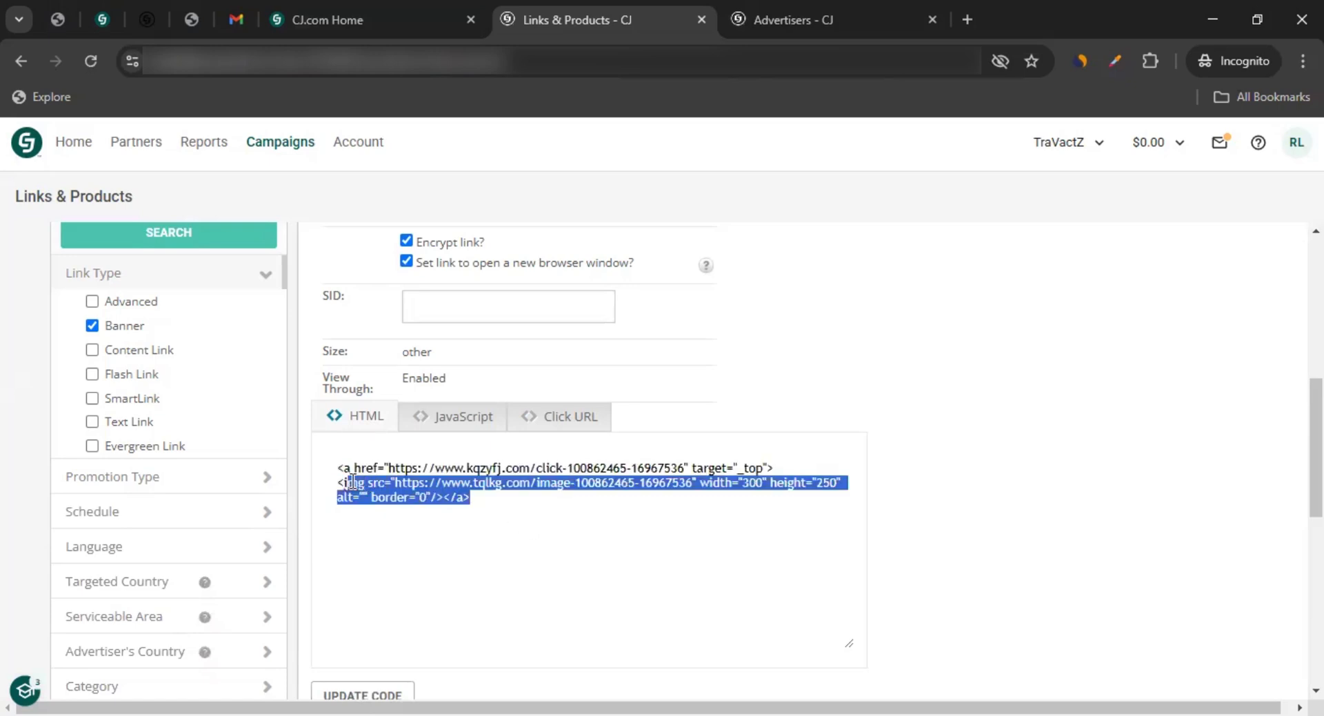
click(523, 511)
click(365, 688)
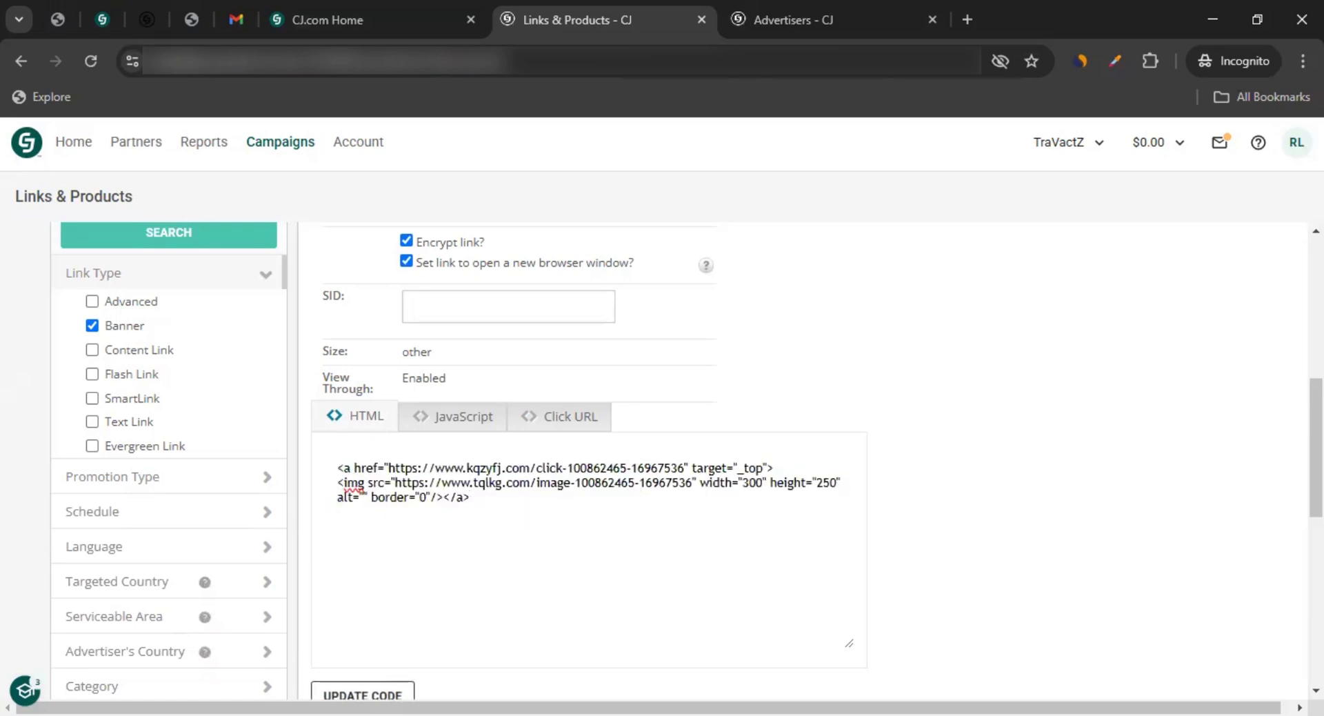
Select the updated HTML code of the Flash Deal 300*250 banner and compare it with the banner's preview.
scroll(441, 483, up, 3)
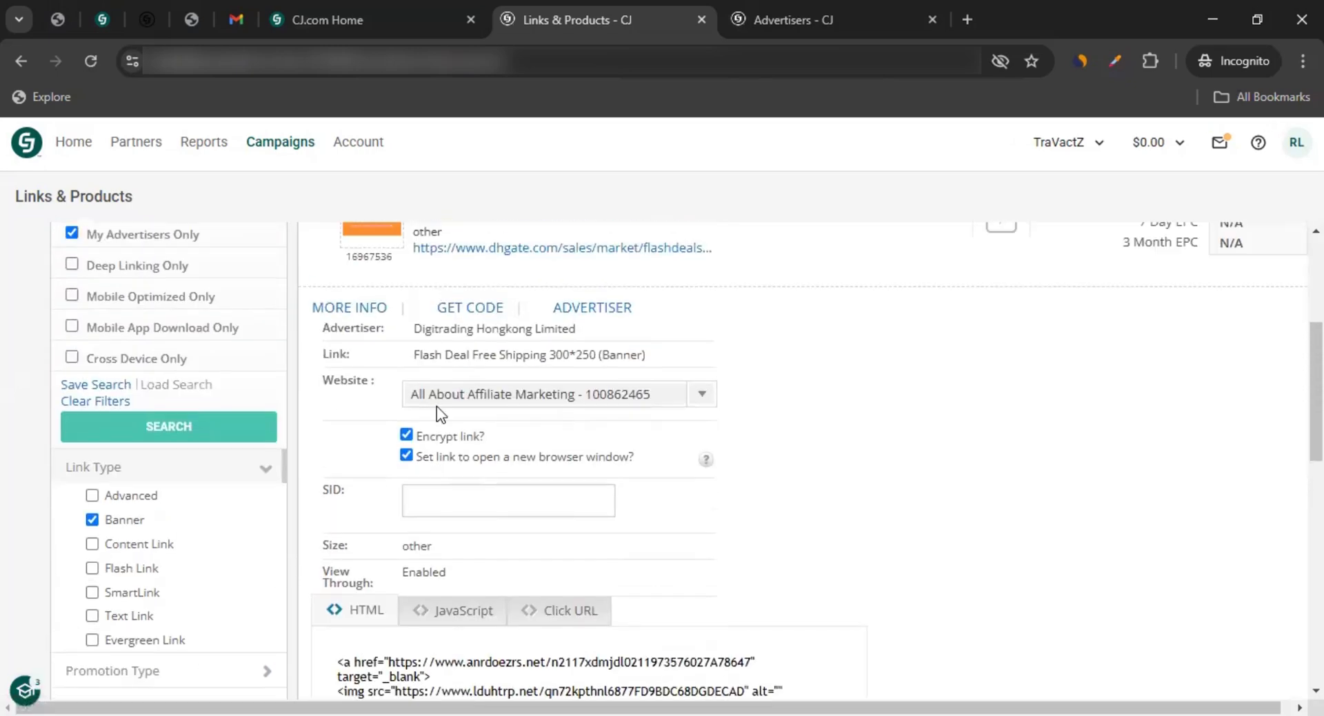
scroll(375, 552, down, 4)
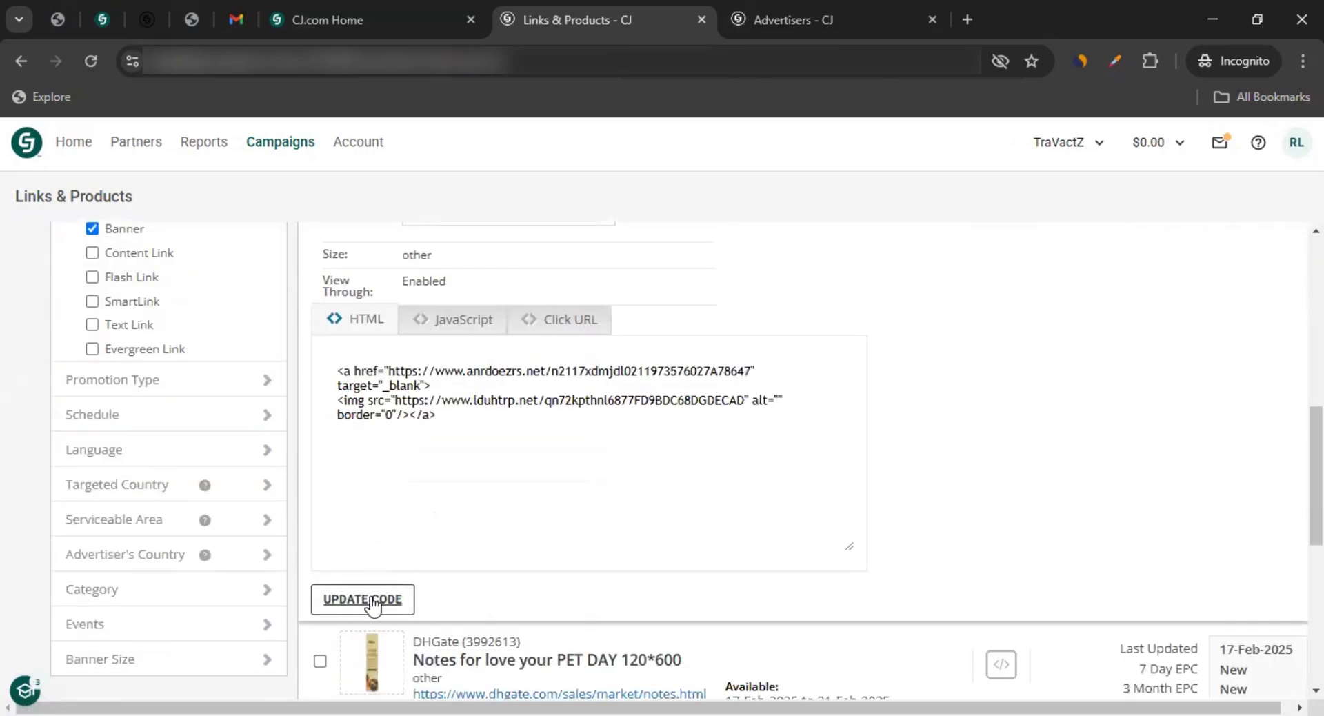
drag(436, 415, 339, 370)
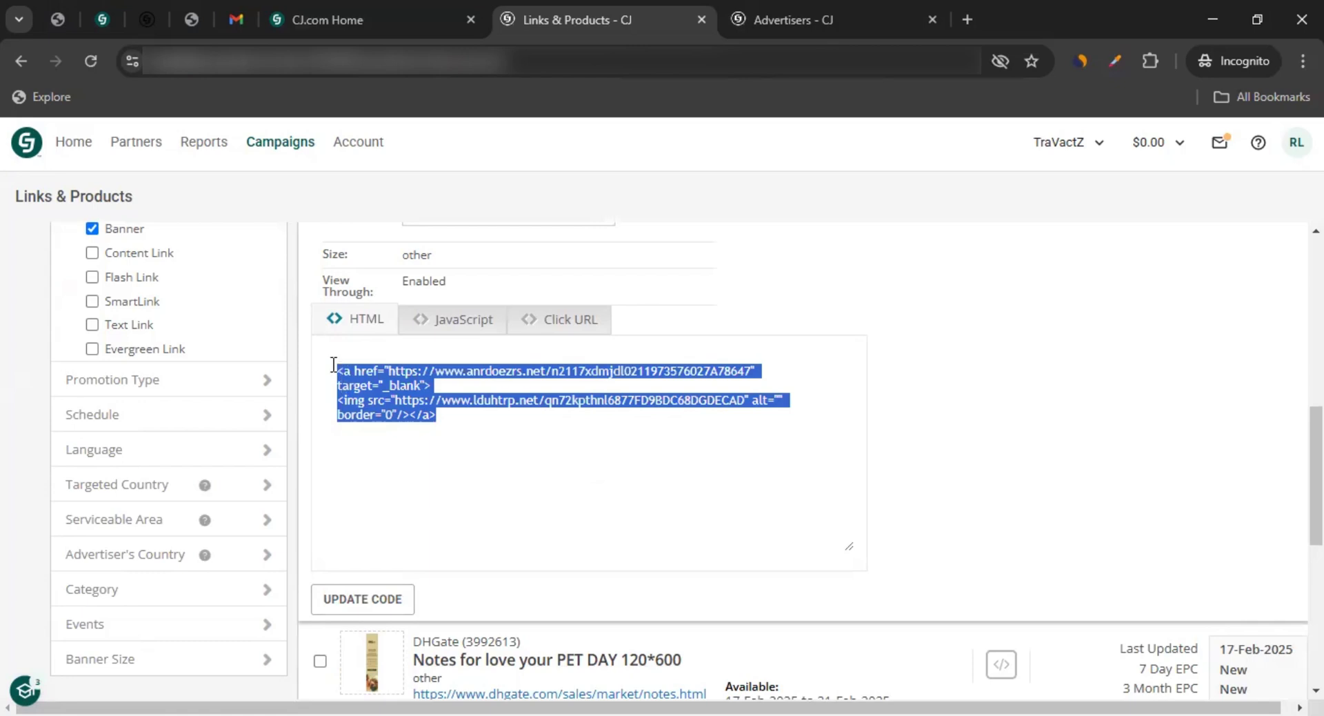
drag(459, 412, 331, 370)
scroll(421, 468, up, 3)
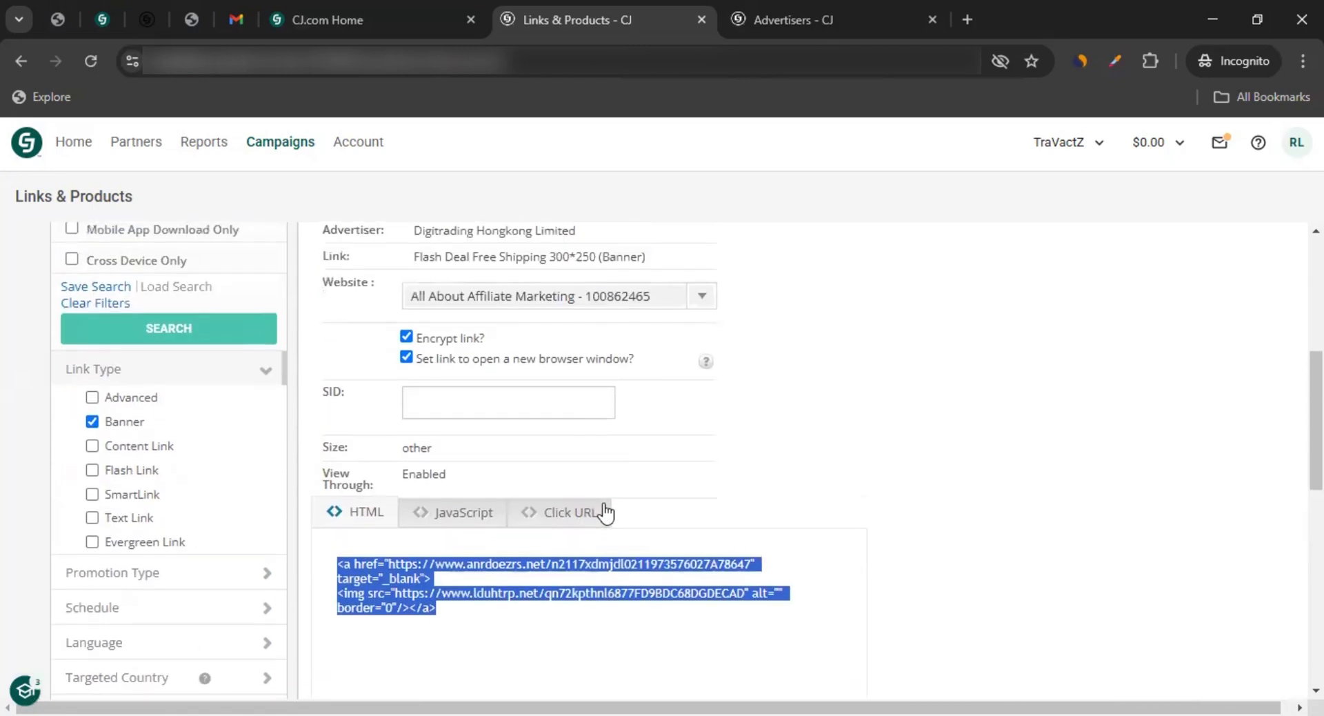
scroll(648, 531, up, 5)
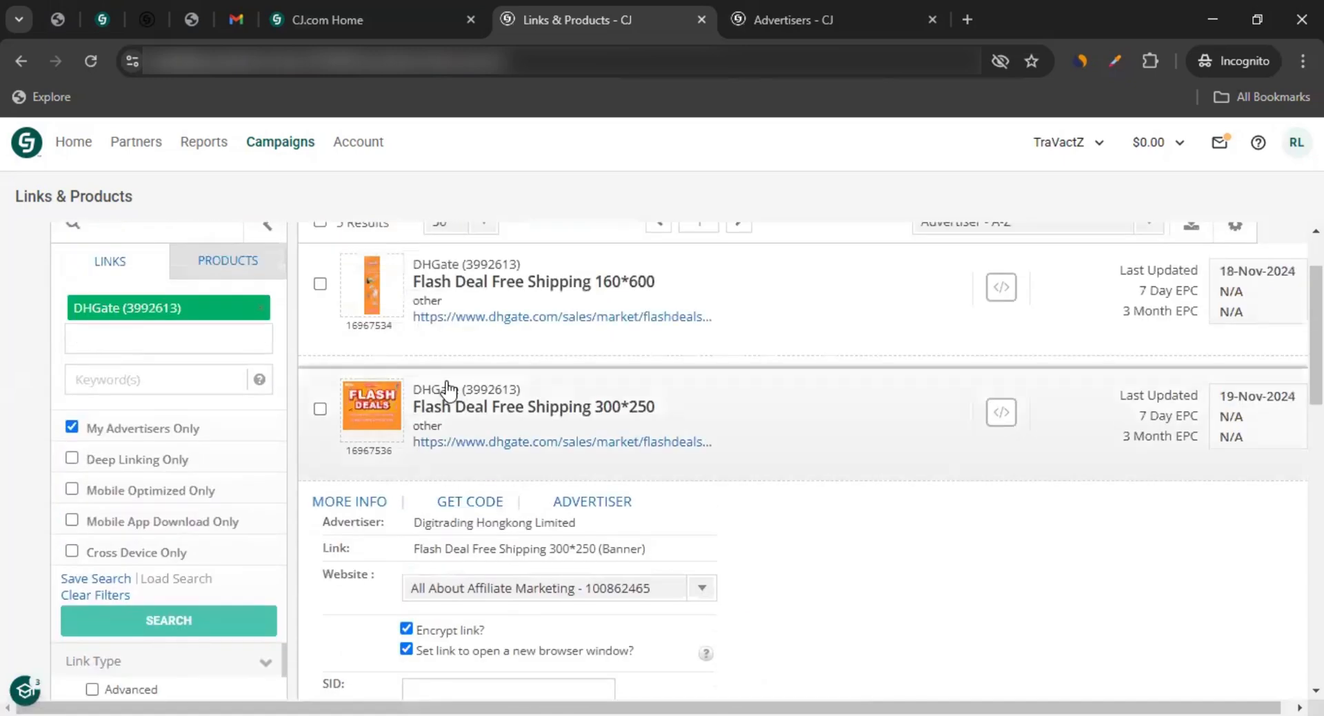
mouse_move(384, 414)
scroll(741, 467, down, 1)
scroll(741, 467, down, 2)
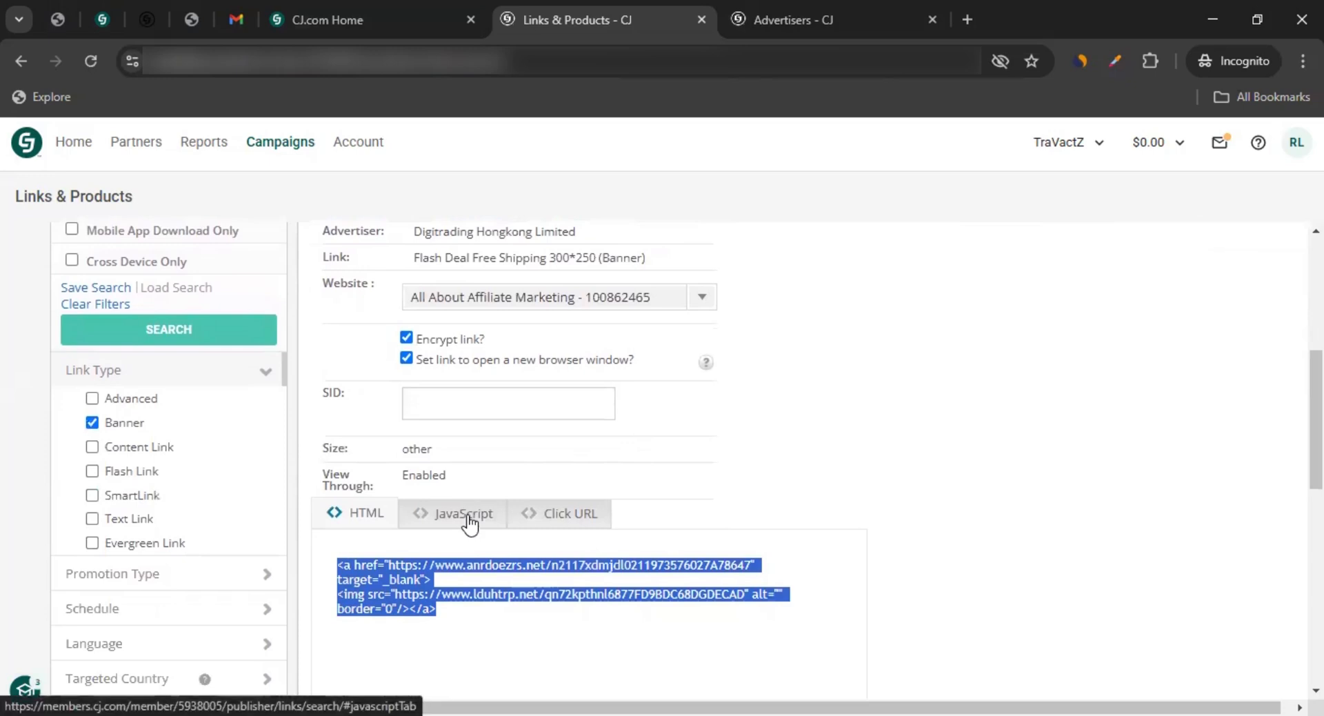
Show the banner's JavaScript code, select all of it, and switch back to the HTML version.
click(469, 522)
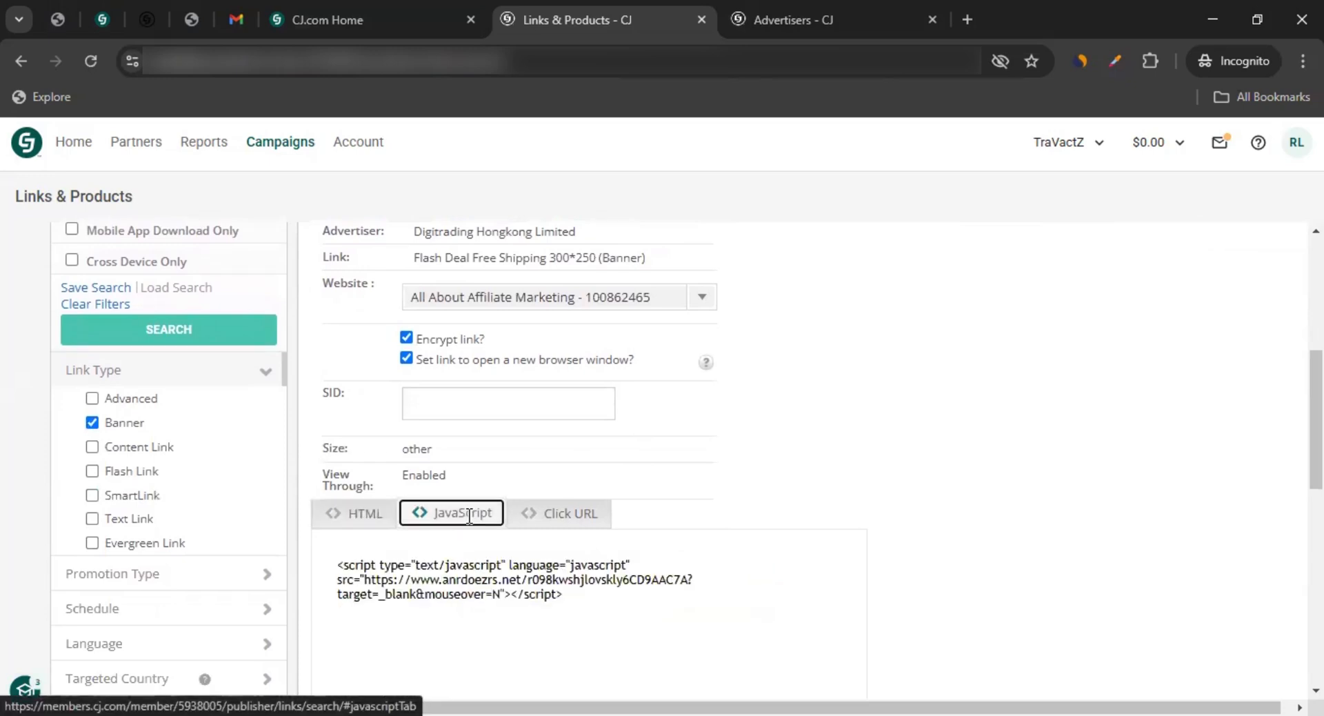
click(320, 549)
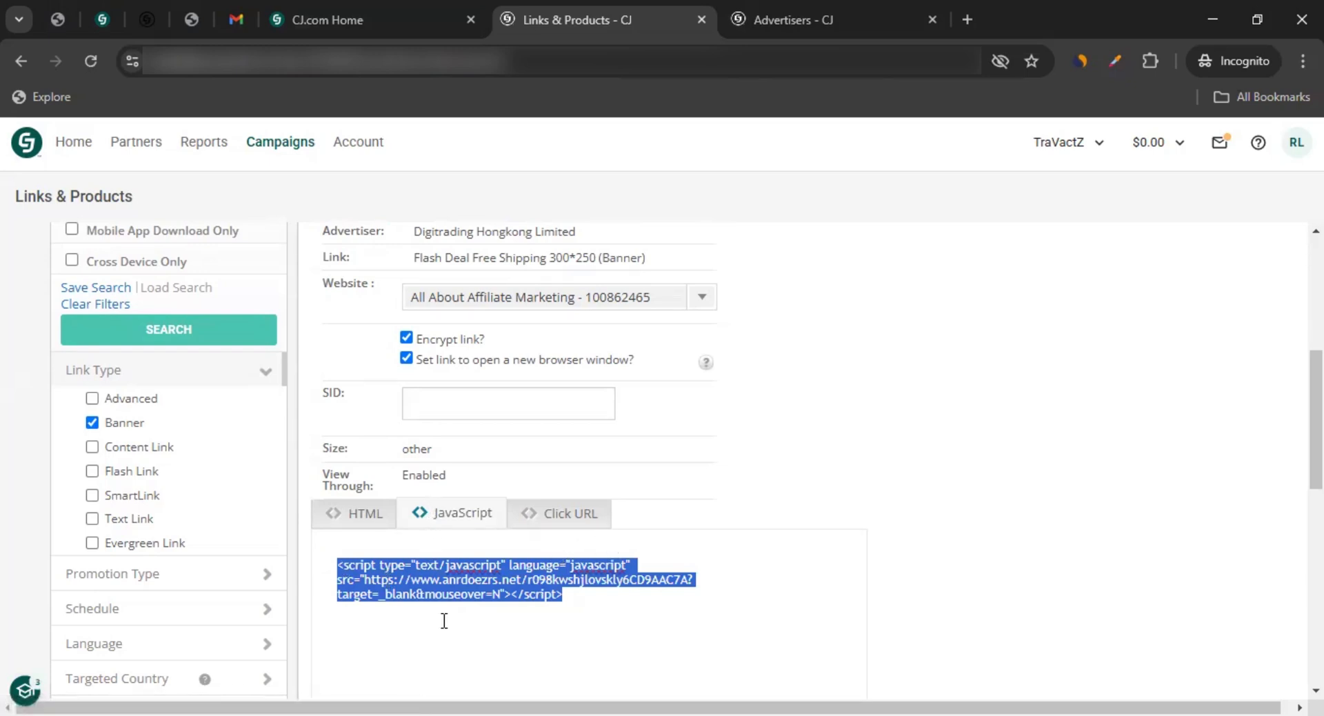
click(376, 515)
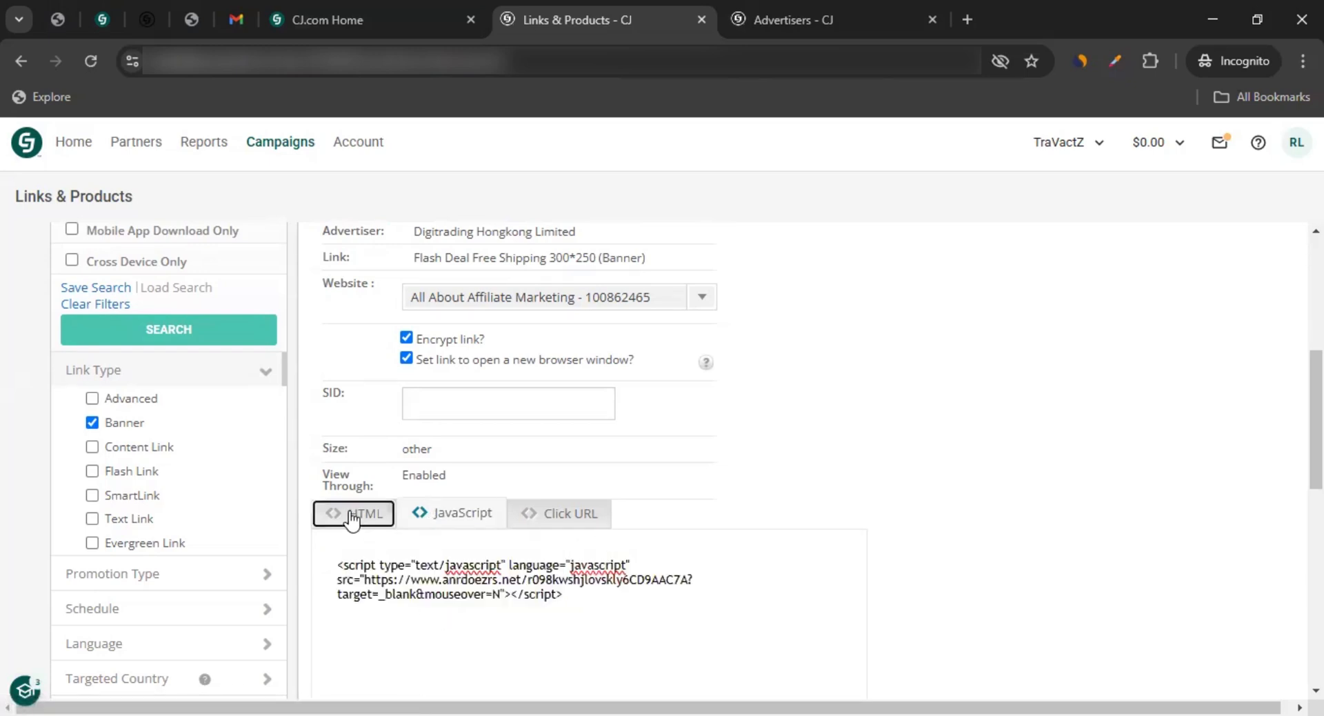
Check the Flash Deal 300*250 banner's JavaScript code again, show its click URL, and select the URL.
click(432, 530)
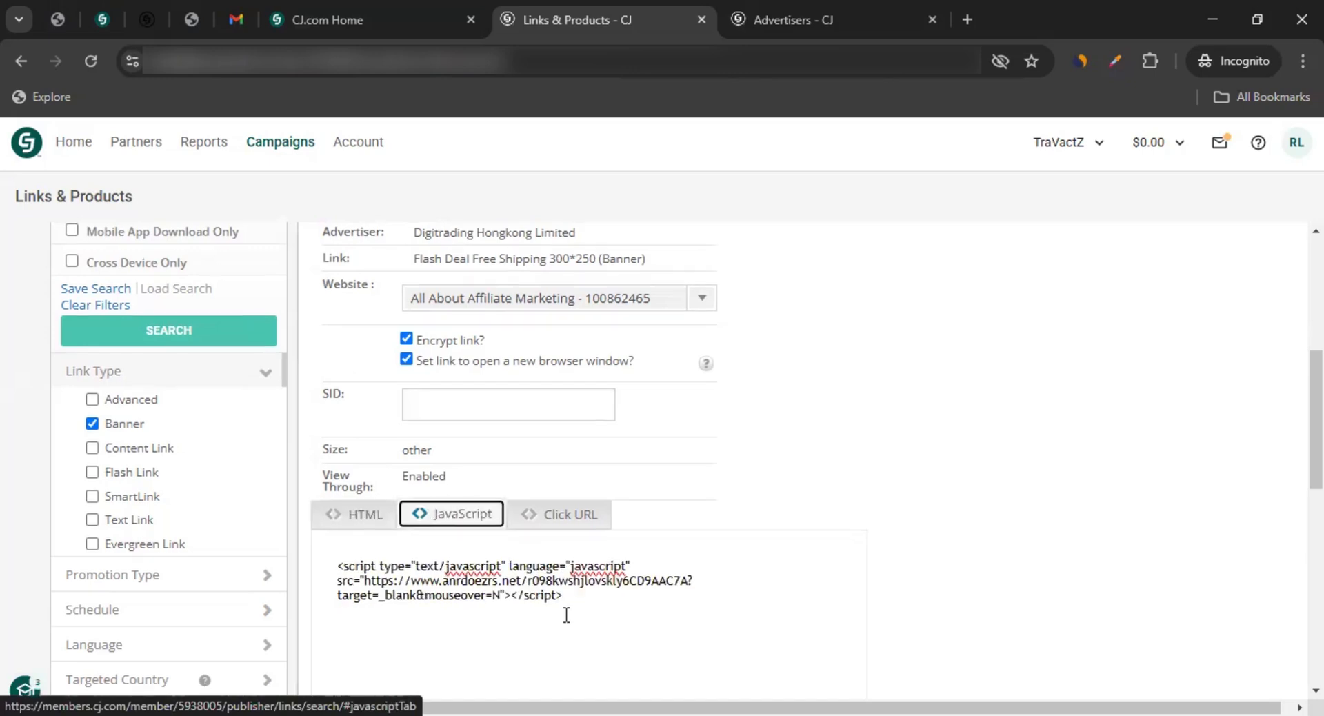
scroll(585, 641, up, 2)
scroll(590, 646, down, 2)
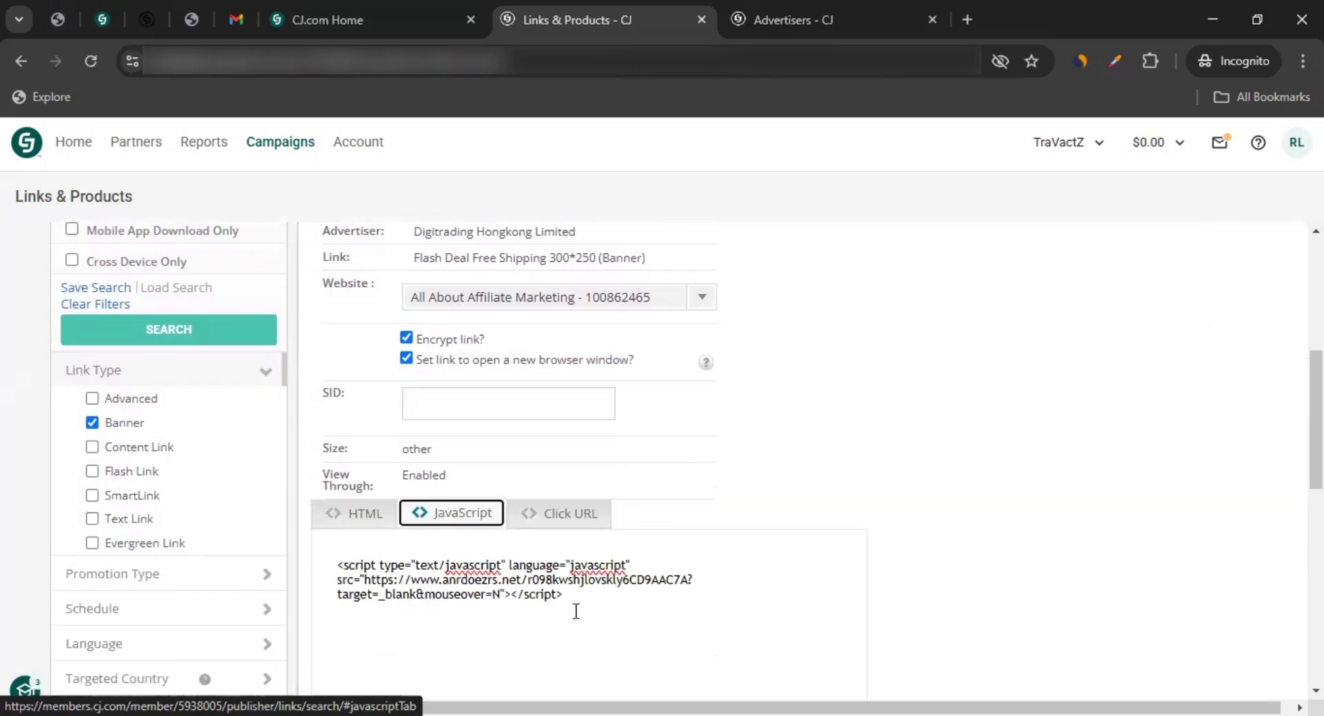
click(570, 525)
drag(699, 564, 236, 544)
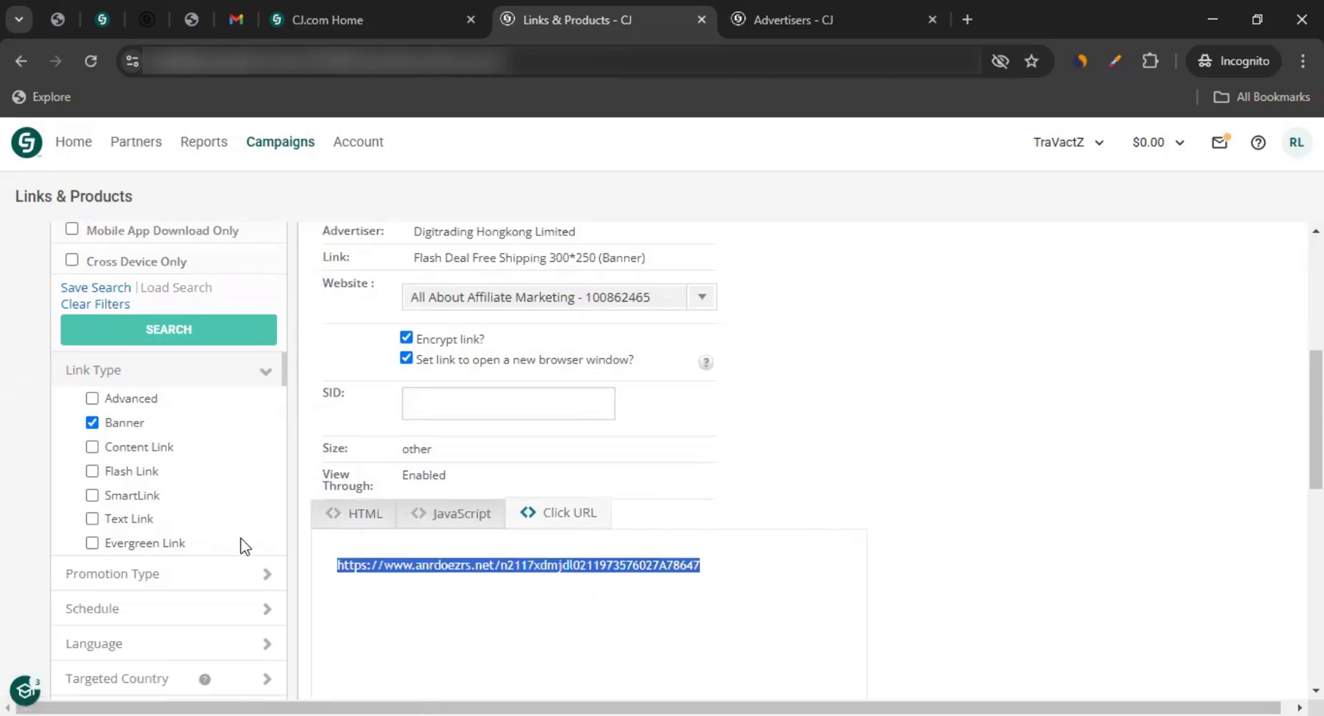
scroll(692, 581, down, 1)
click(739, 464)
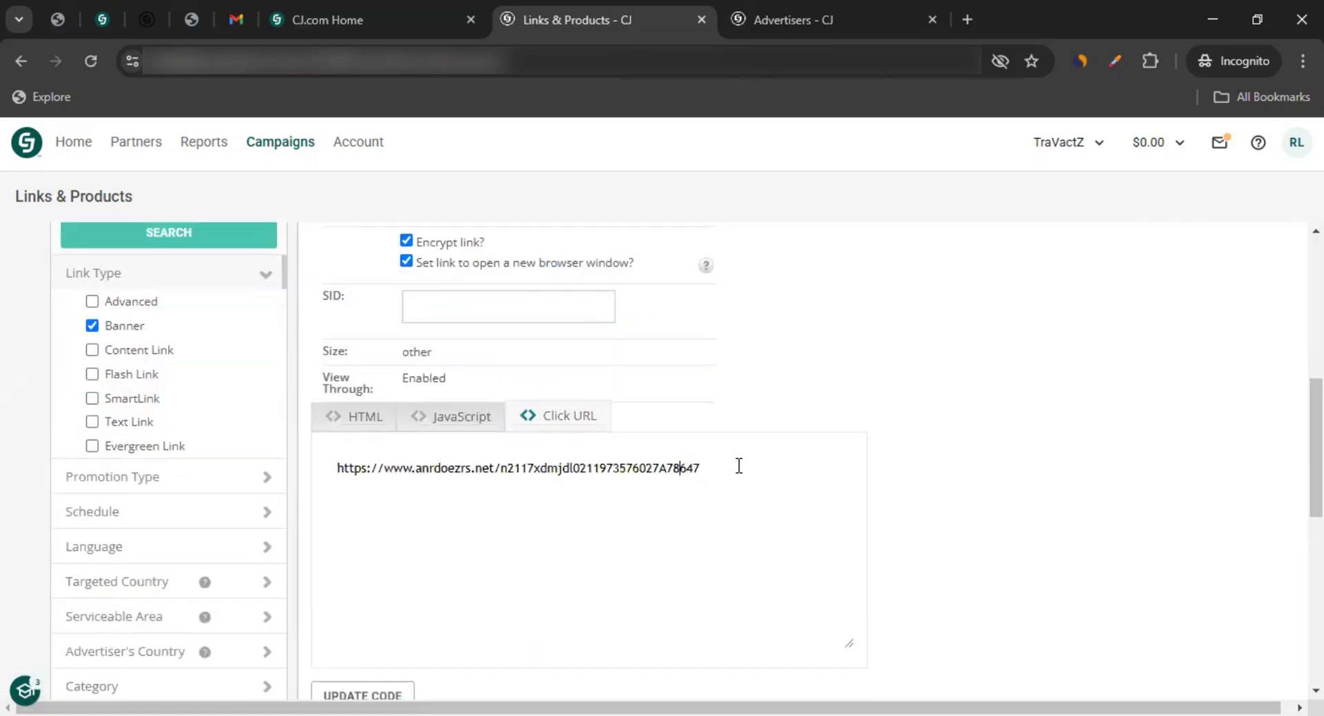
drag(739, 464, 370, 467)
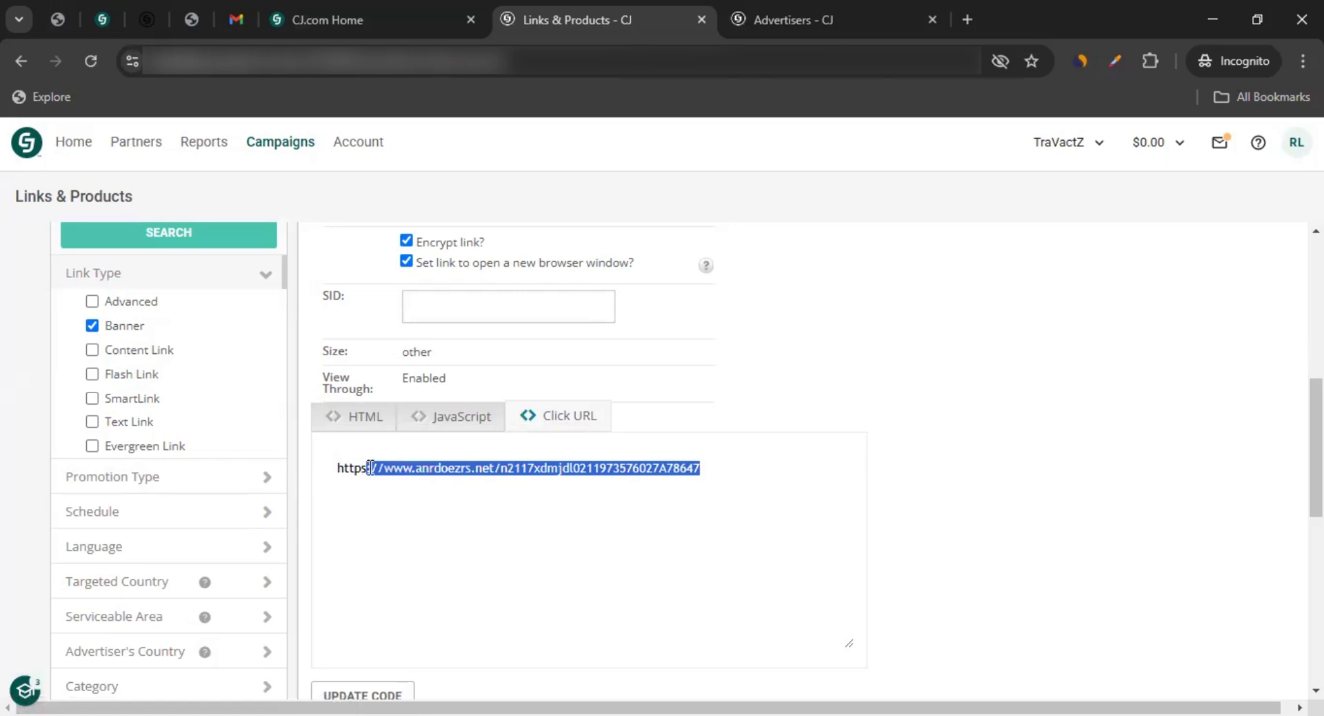
scroll(495, 585, up, 2)
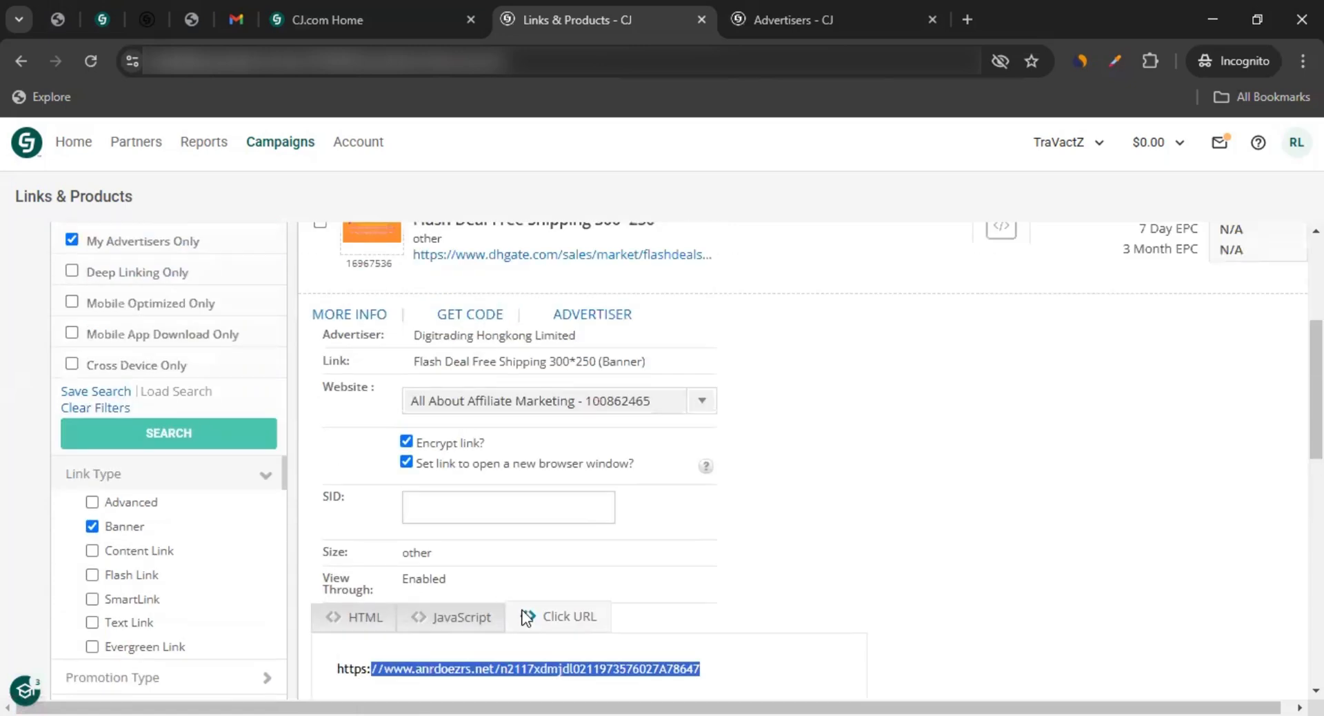
scroll(499, 588, up, 2)
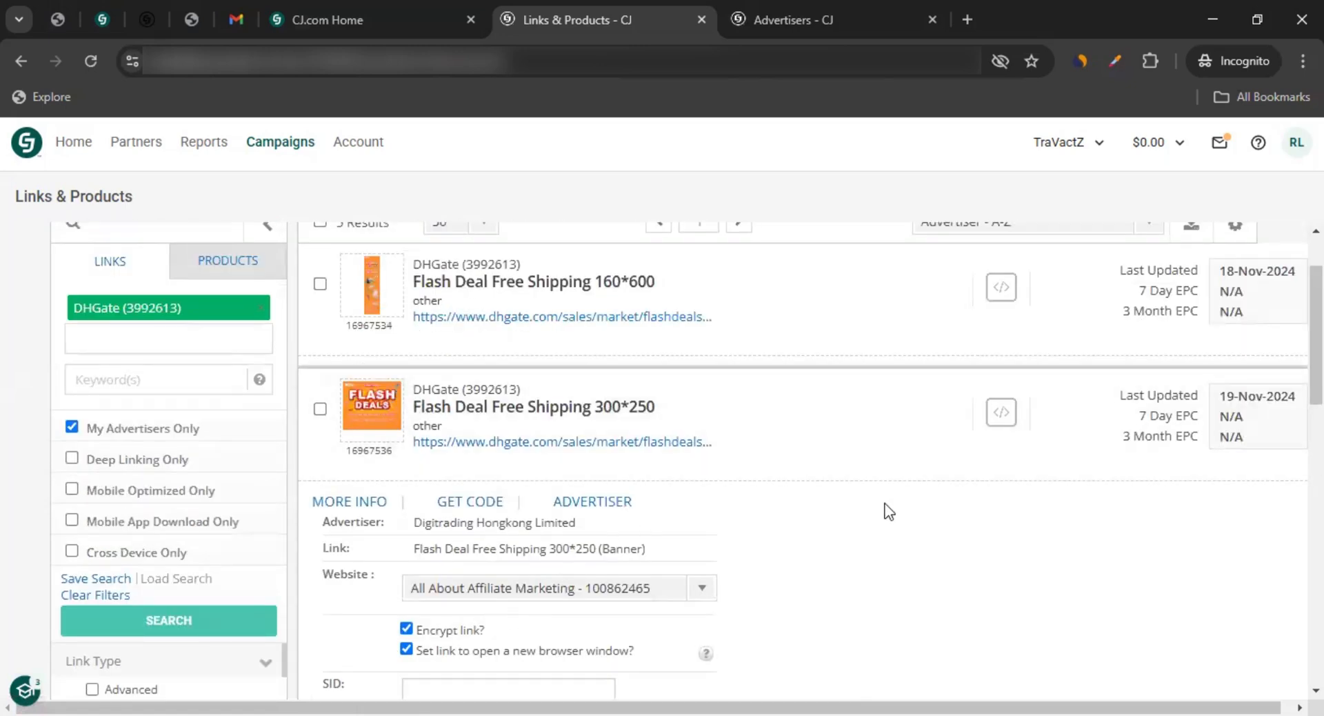
Change the link type filter from Banner to Text Link and search the DHGate links.
scroll(123, 474, down, 3)
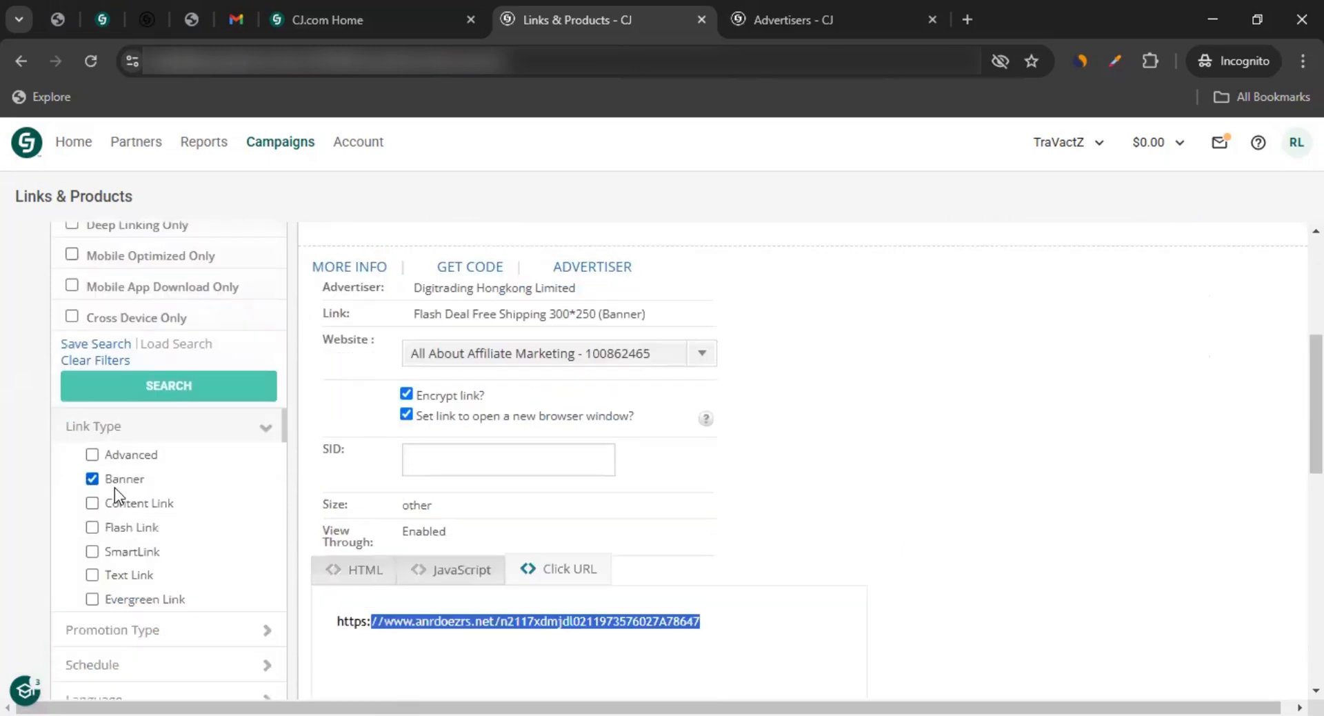
click(92, 423)
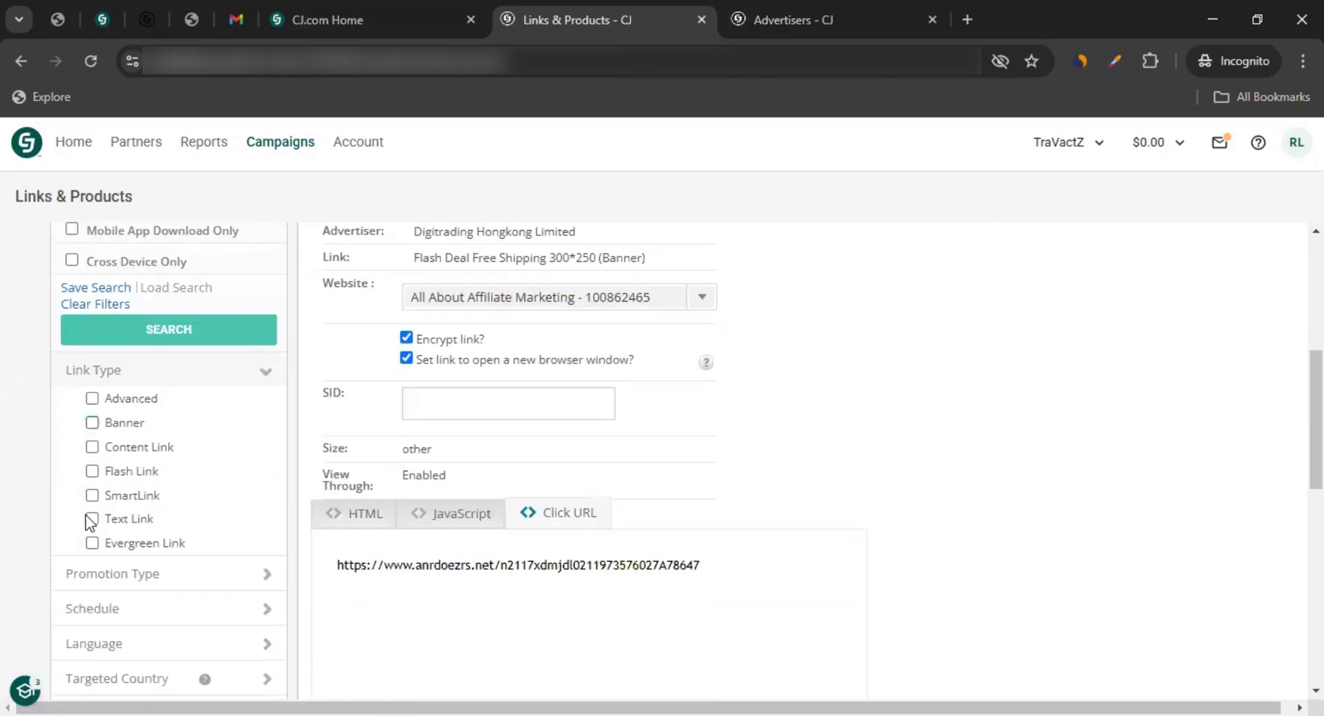
click(92, 519)
click(183, 334)
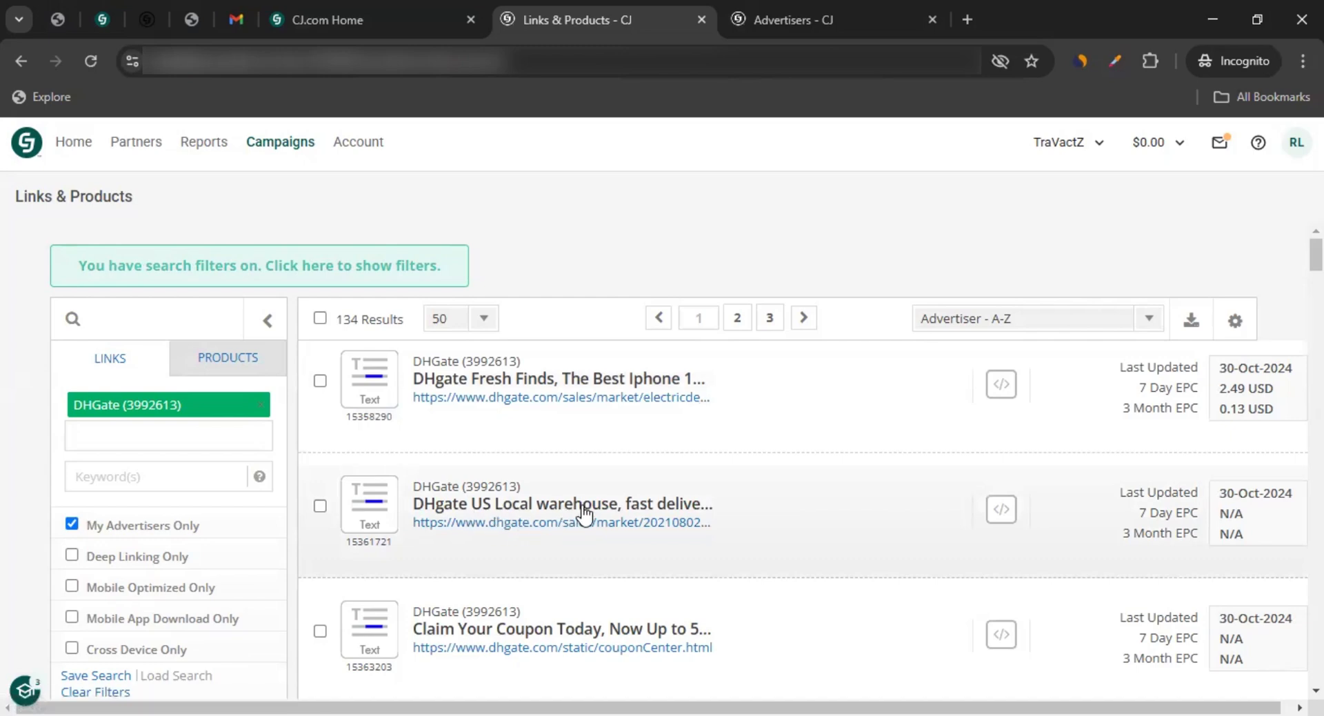
Open the details and the code options of the text link "DHgate US Local warehouse, fast delivery".
click(536, 509)
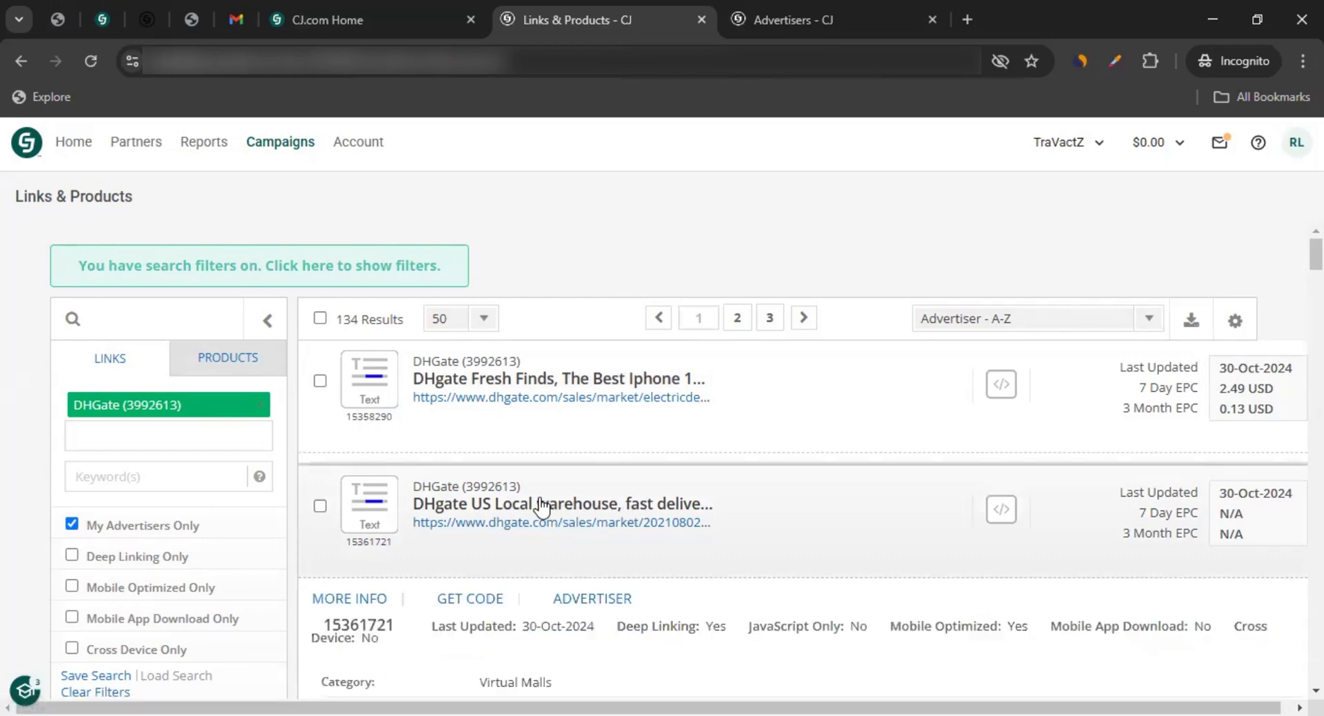
scroll(567, 434, down, 4)
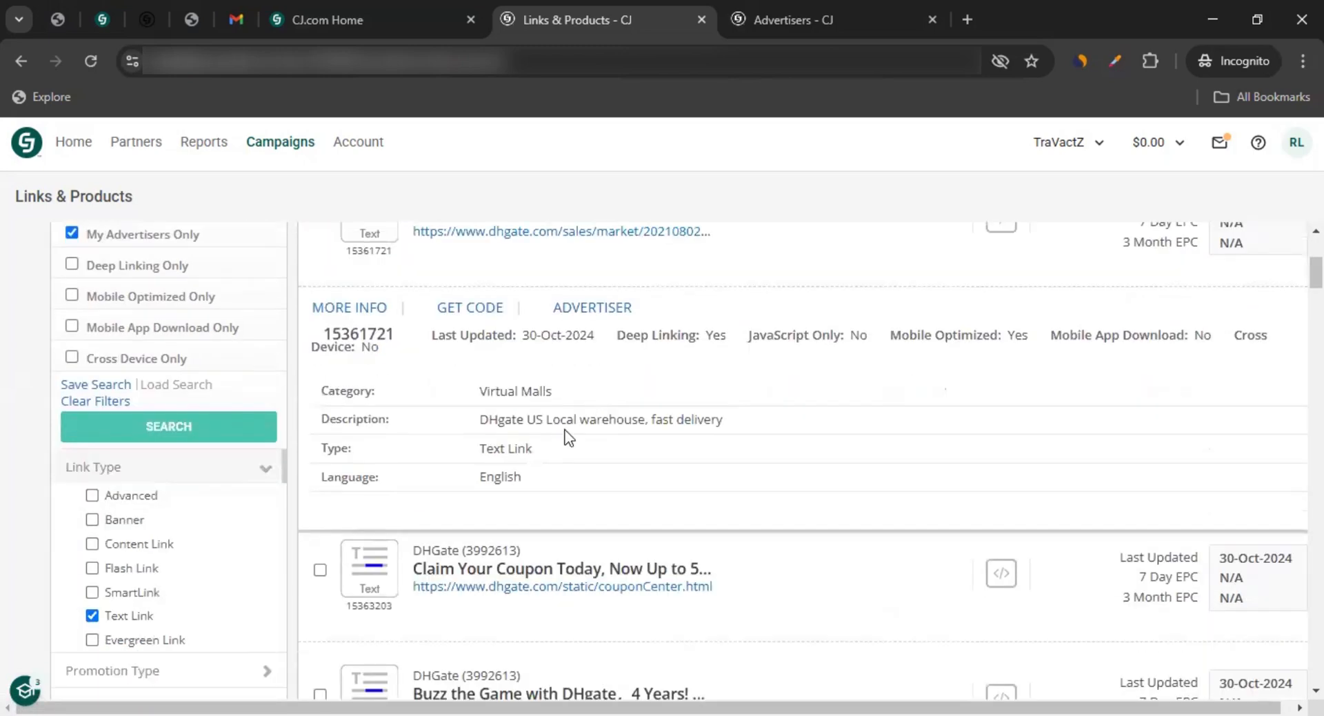
click(468, 309)
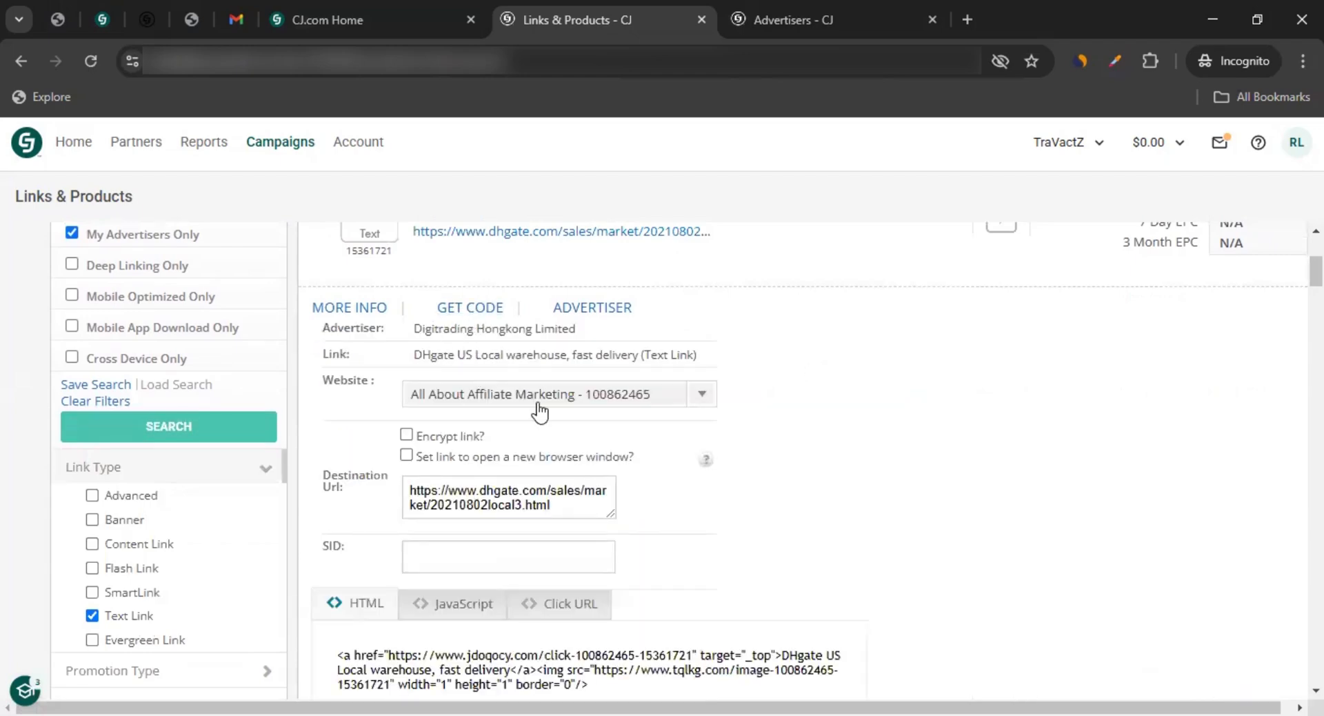
scroll(717, 434, up, 4)
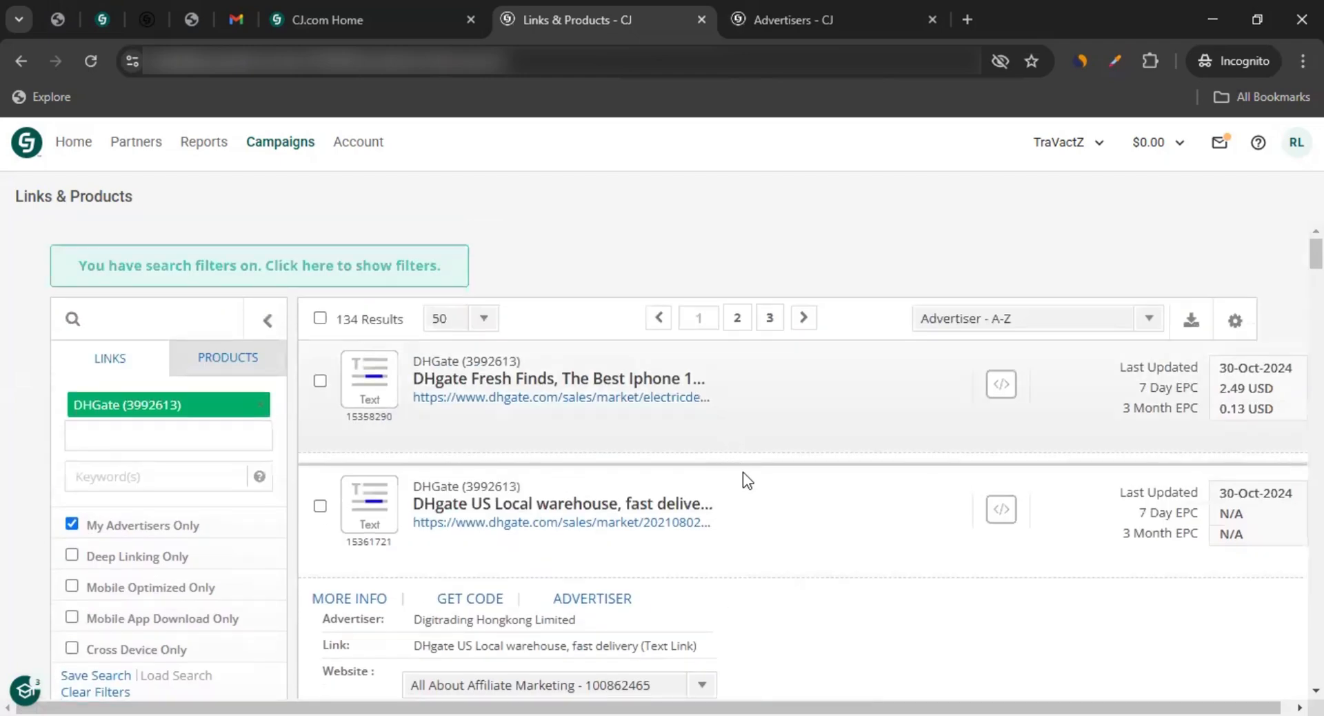
Open the text link's landing page in a new tab placed beside Links & Products, go to the DHgate homepage, and select its address.
scroll(748, 483, down, 1)
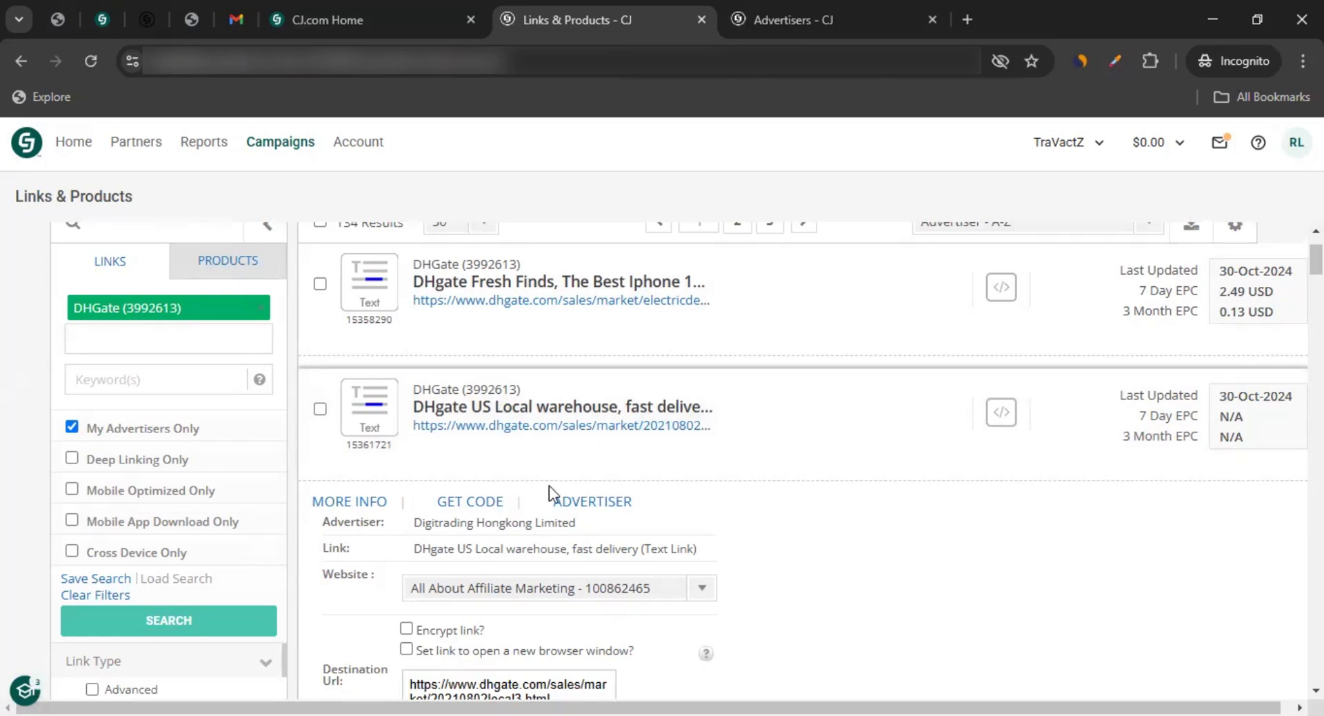
mouse_move(373, 429)
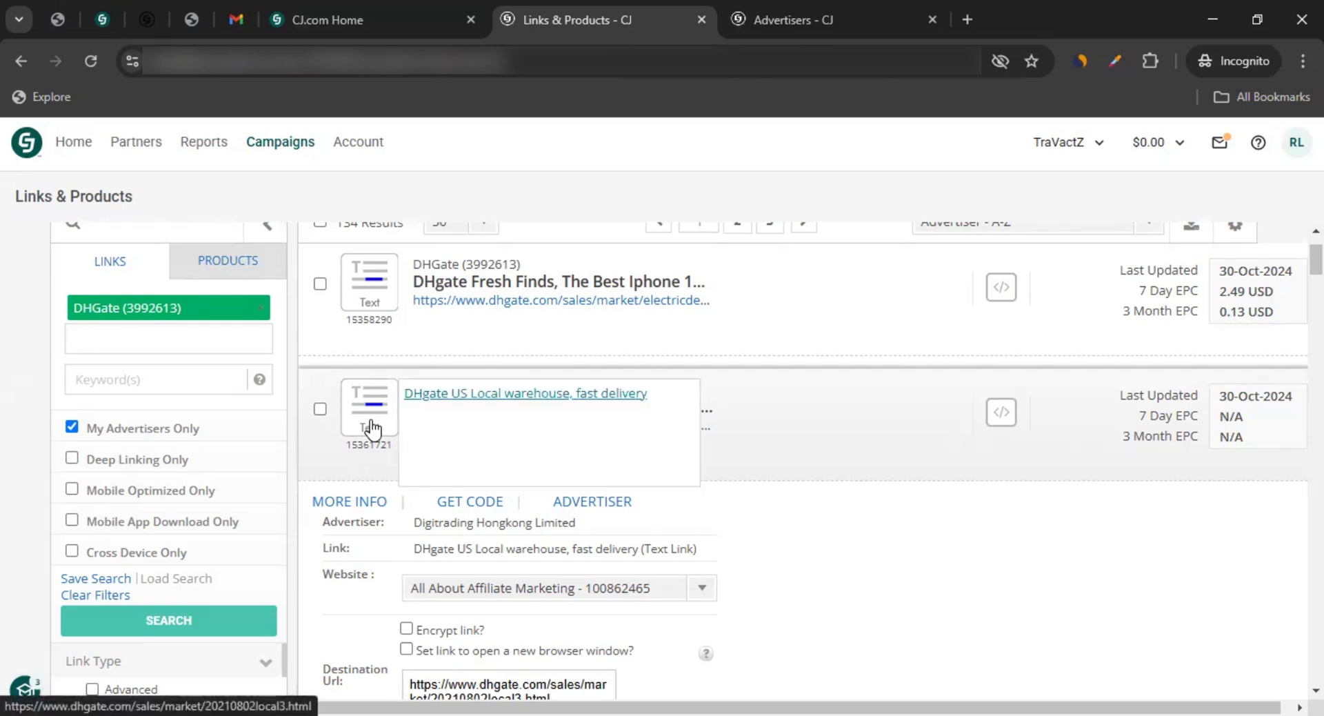
middle_click(372, 429)
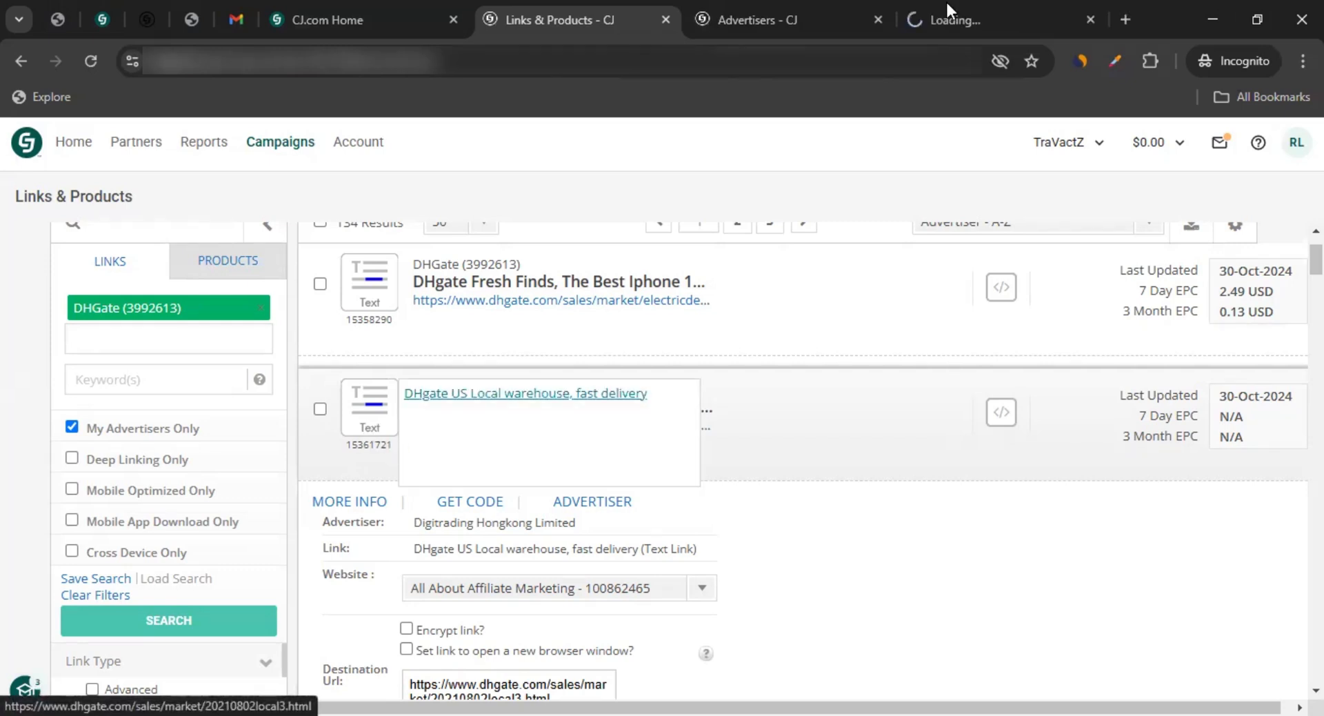
drag(945, 2, 727, 1)
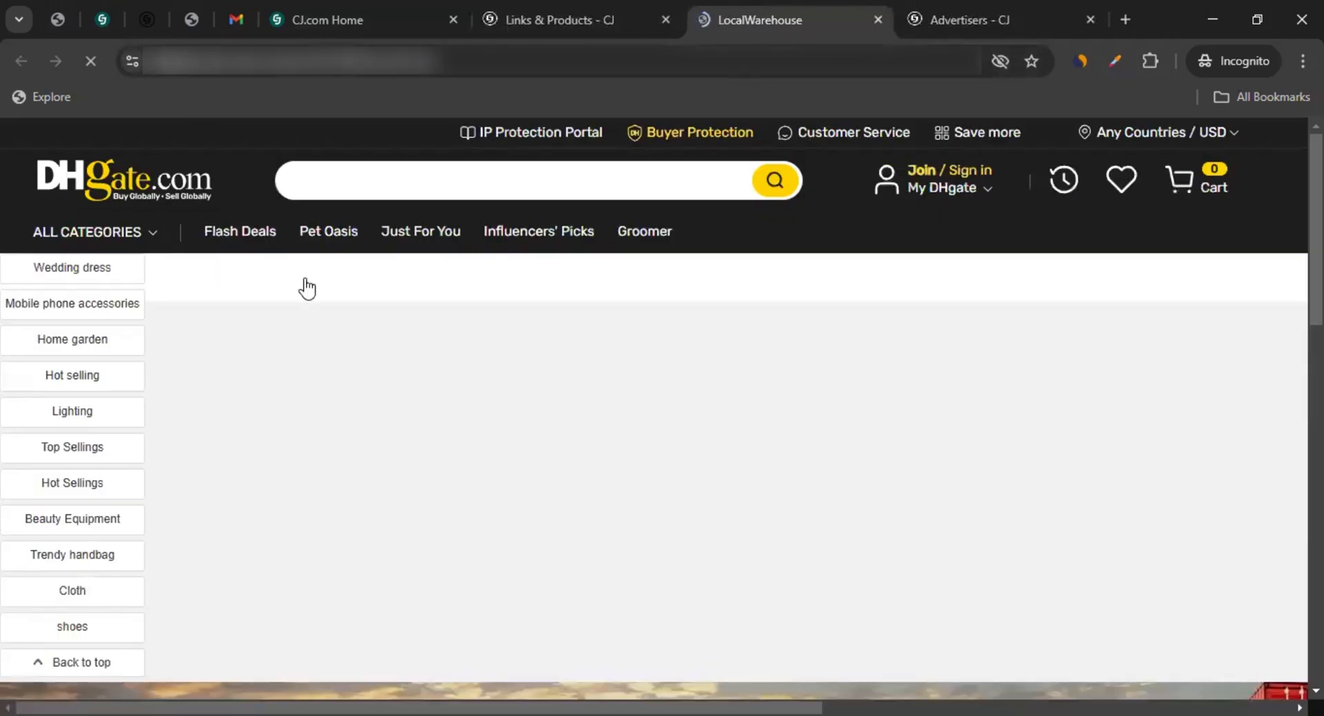
scroll(617, 571, down, 5)
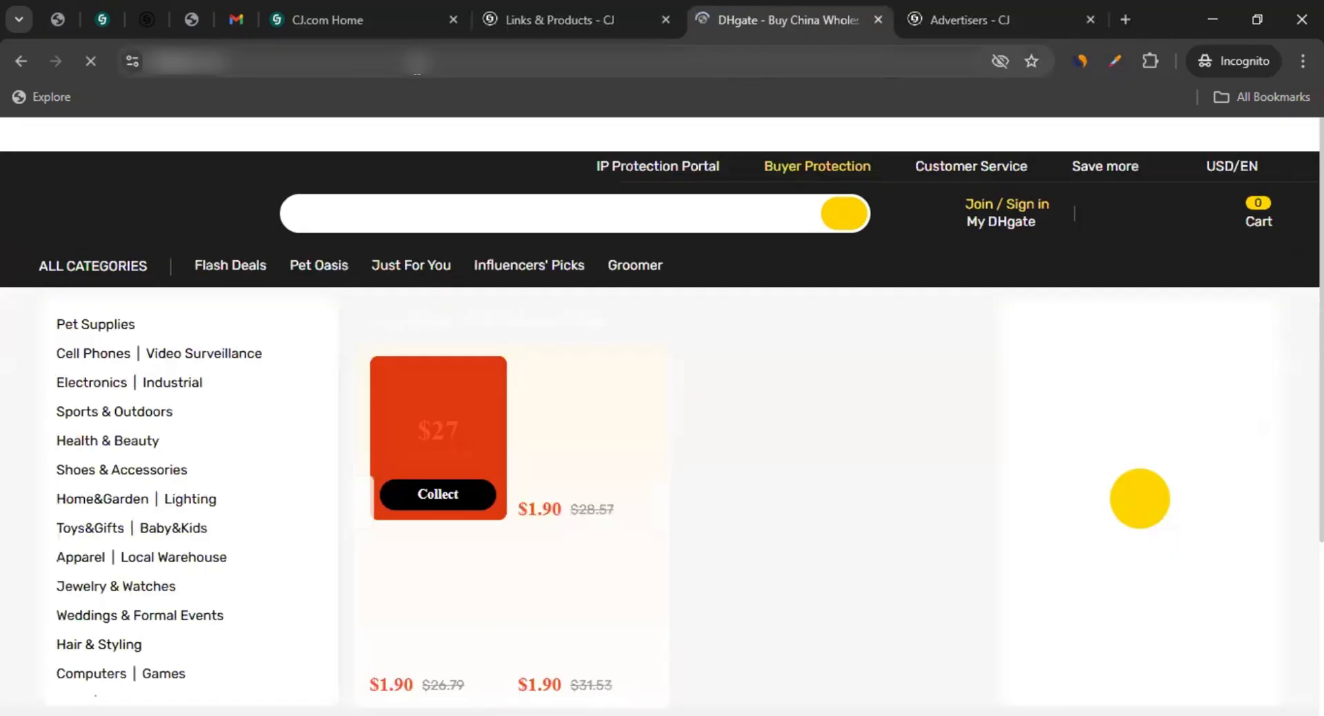
click(421, 69)
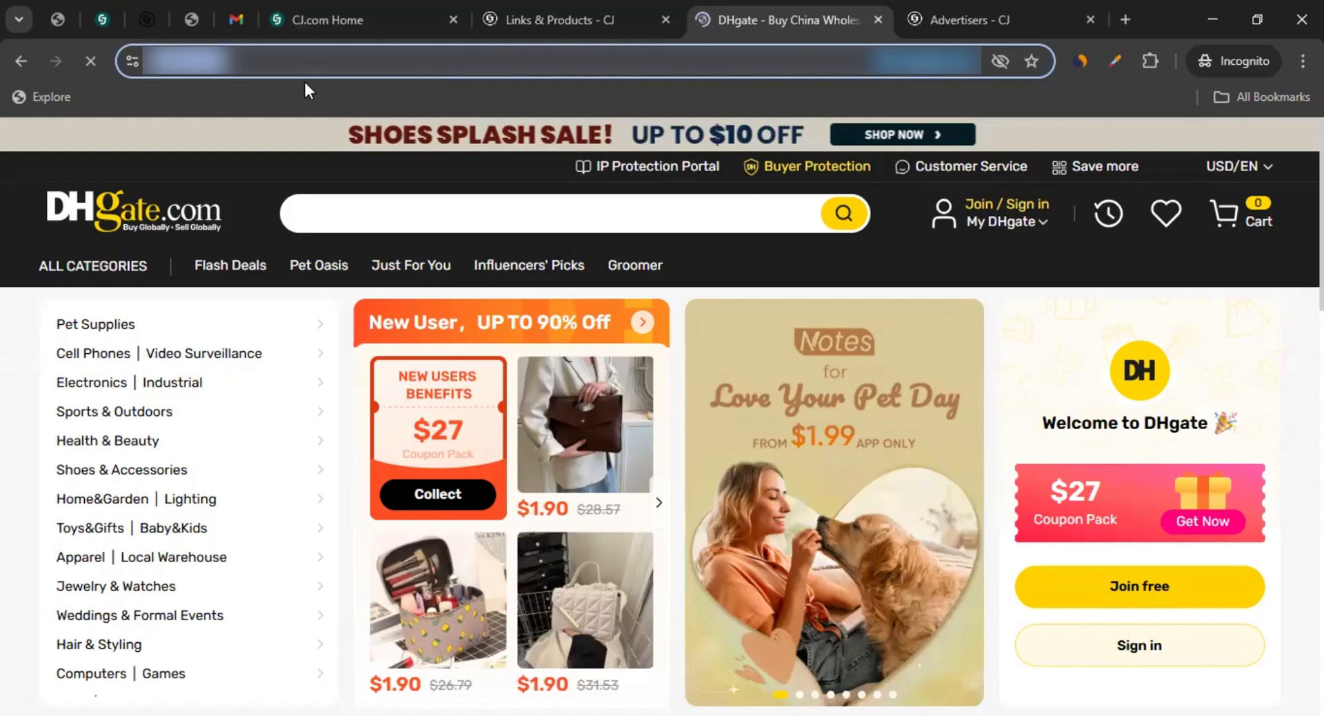
click(611, 11)
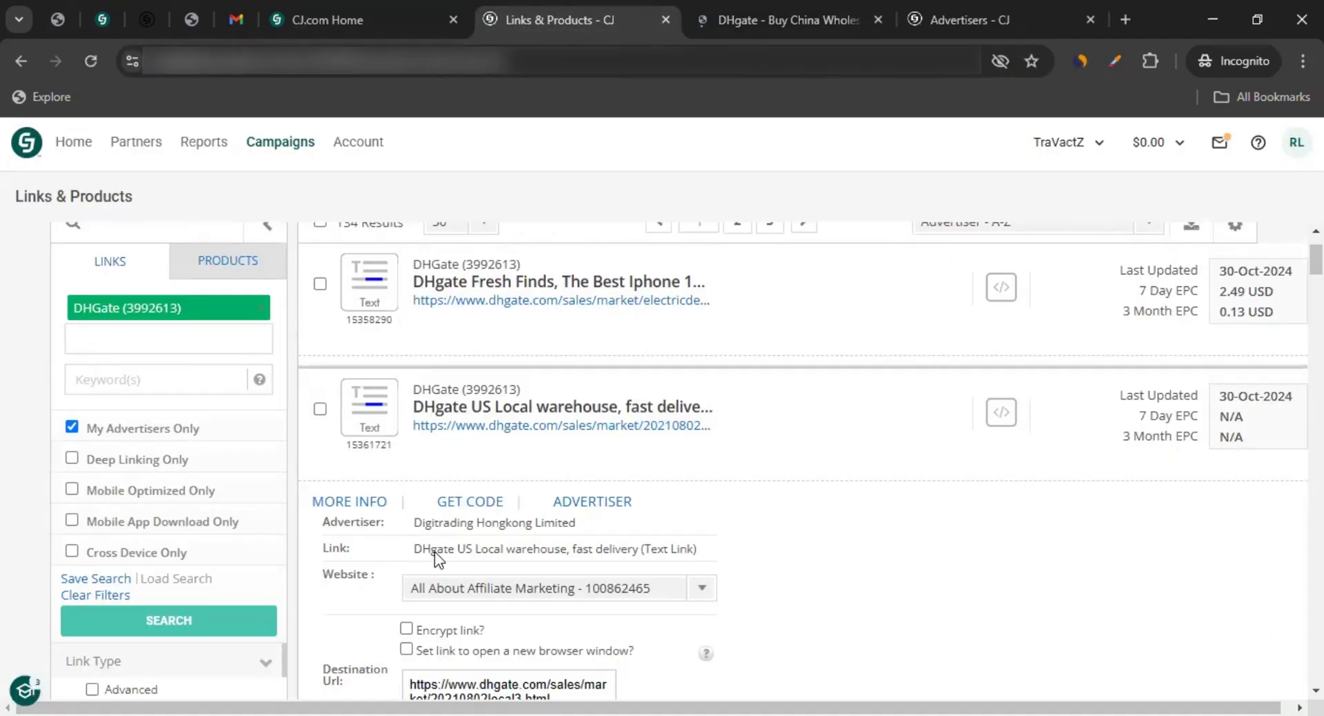
scroll(411, 533, down, 3)
triple_click(344, 478)
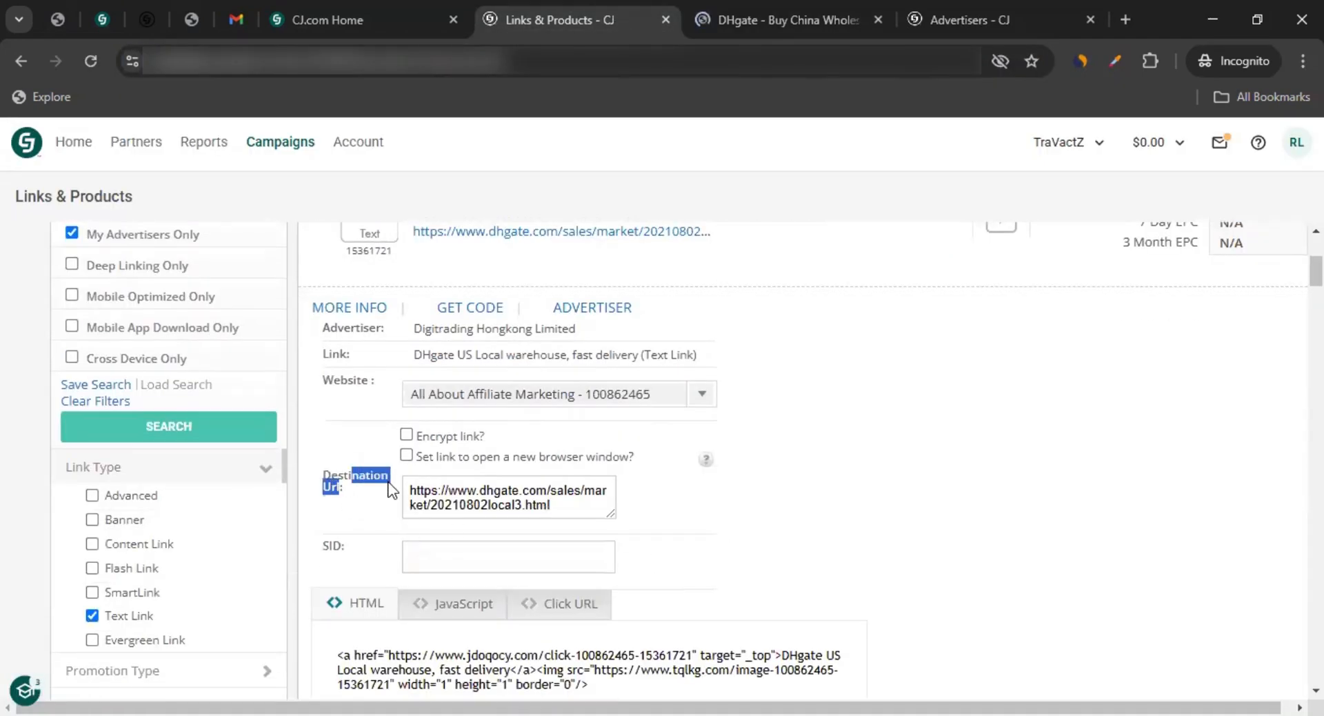
triple_click(470, 497)
key(BackSpace)
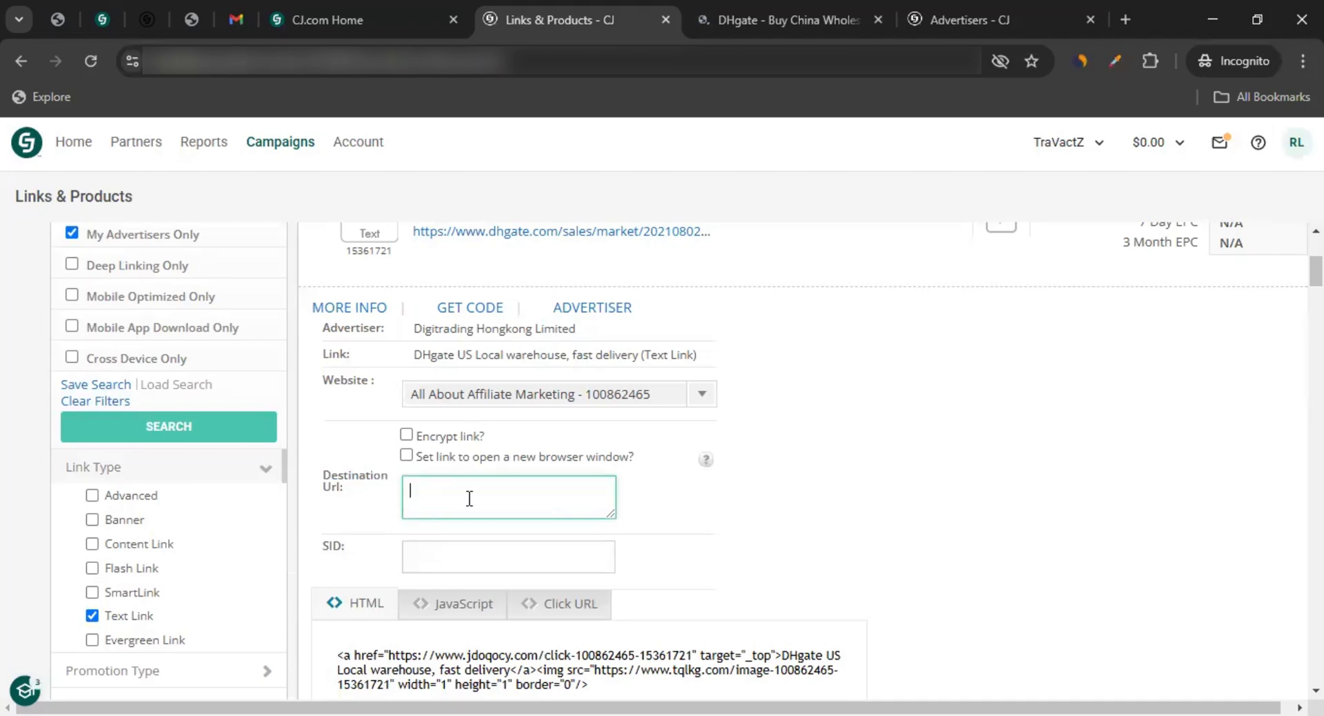
text(https://www.dhgate.com/)
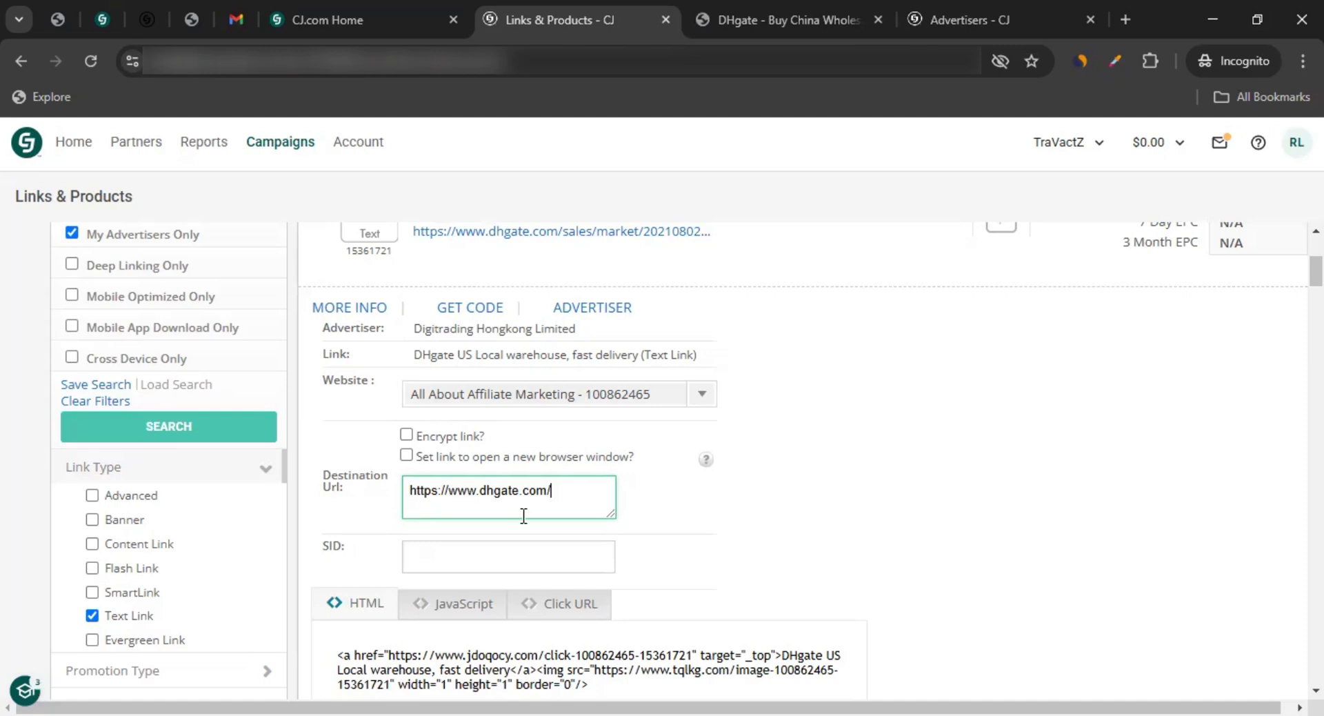
scroll(688, 487, down, 3)
click(361, 690)
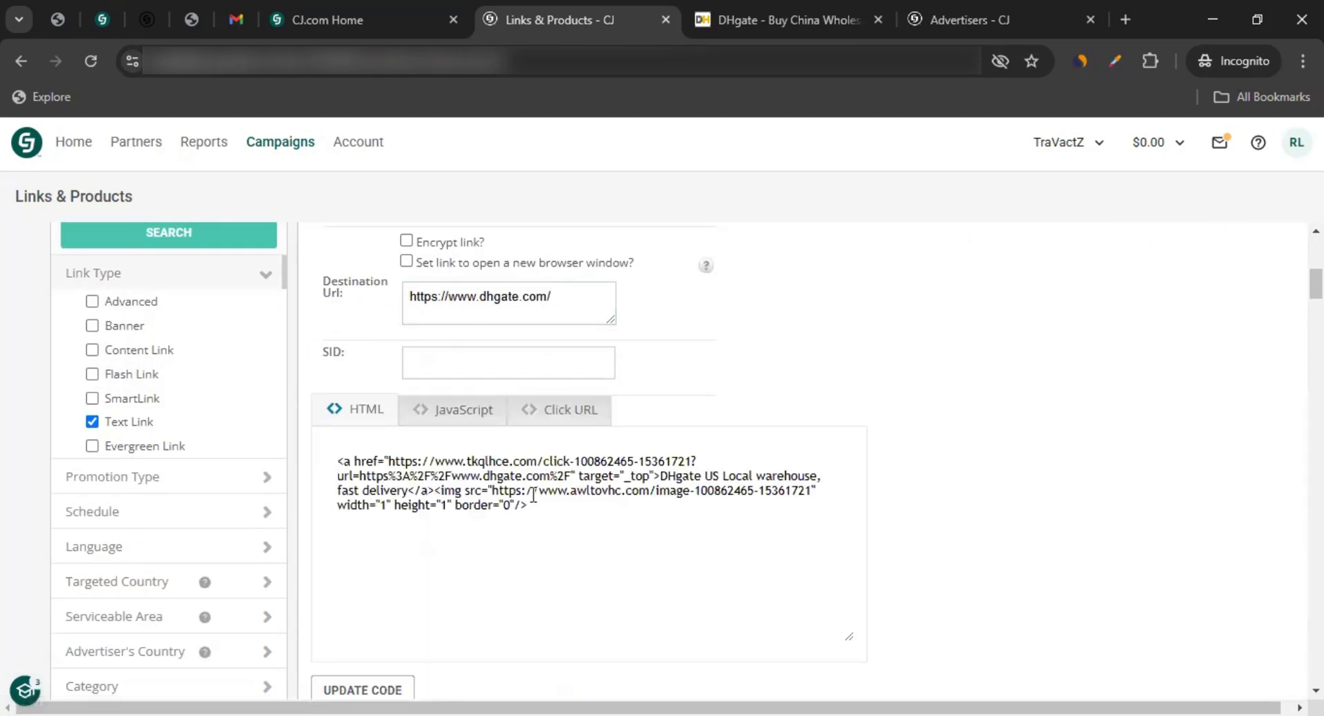
Select the text link's updated HTML code and compare it with the link name in the code options.
drag(591, 526, 333, 444)
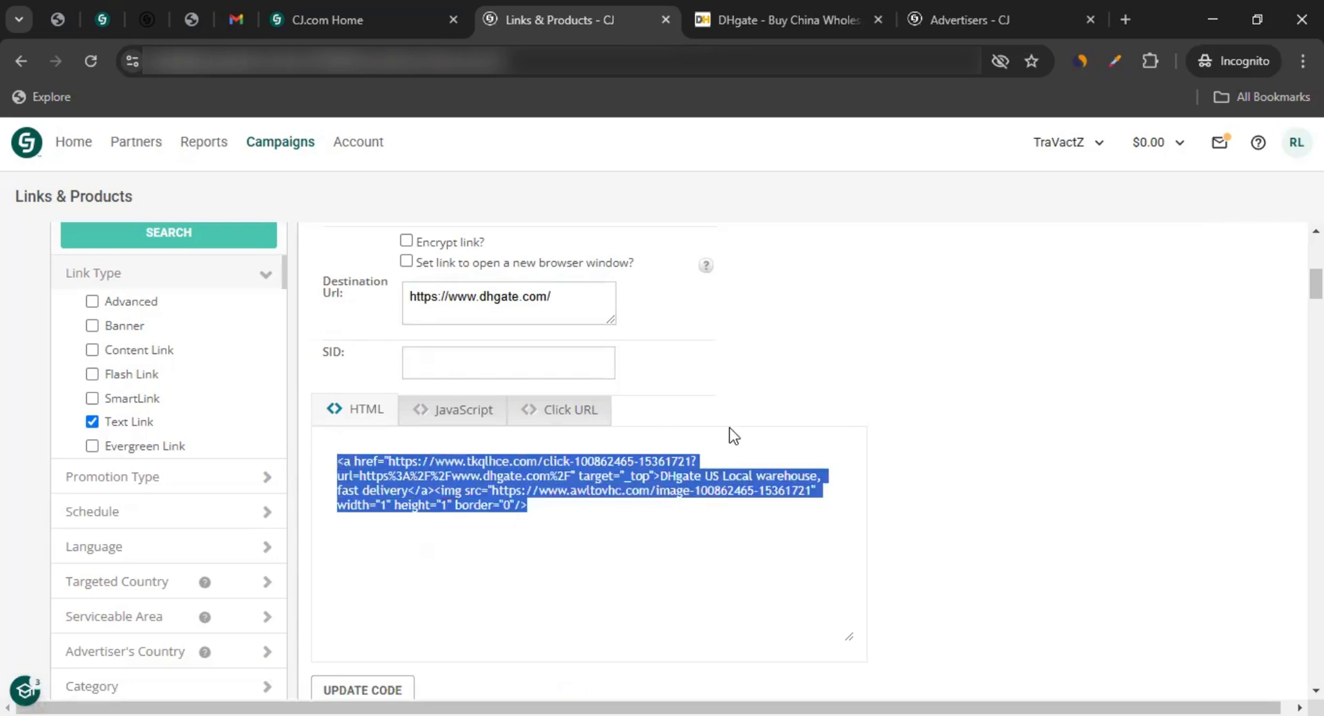
scroll(733, 436, up, 3)
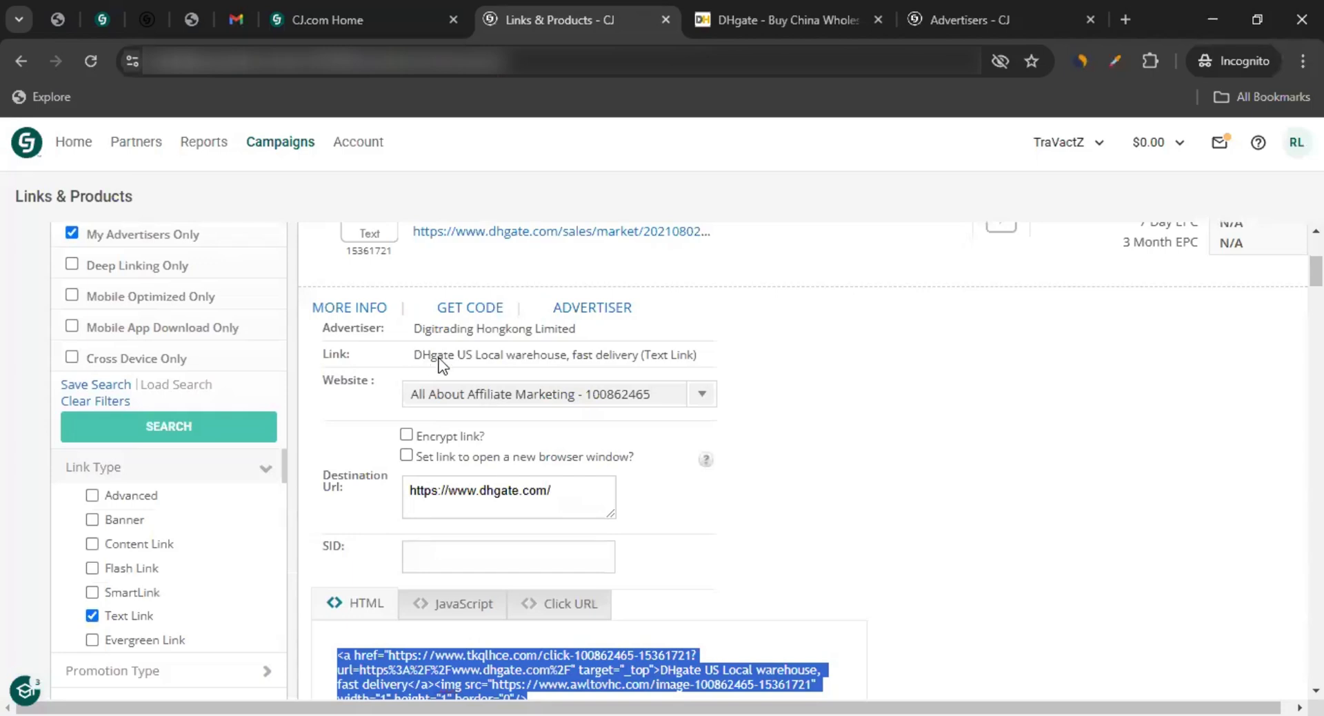
drag(412, 356, 662, 354)
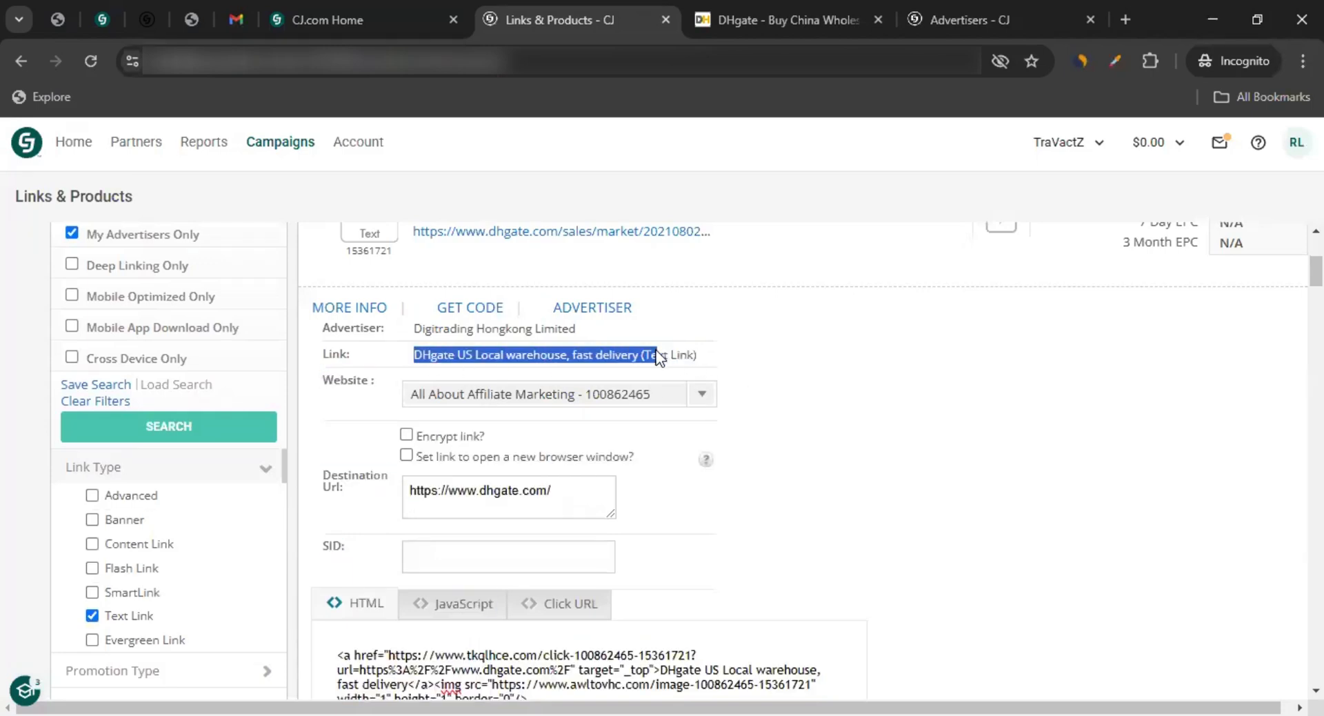
scroll(747, 423, down, 3)
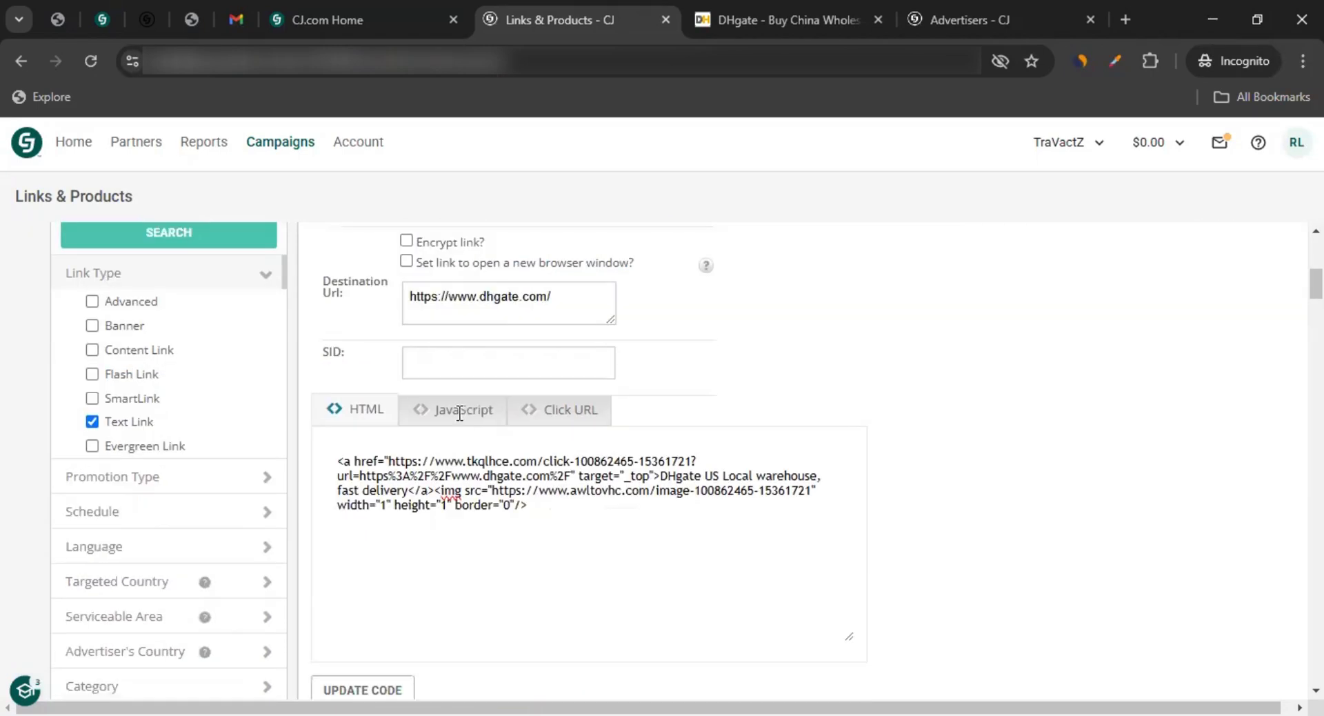
Go through the text link's JavaScript version to its click URL, and copy the whole URL.
click(462, 410)
click(533, 414)
drag(574, 475, 268, 453)
key(ctrl+c)
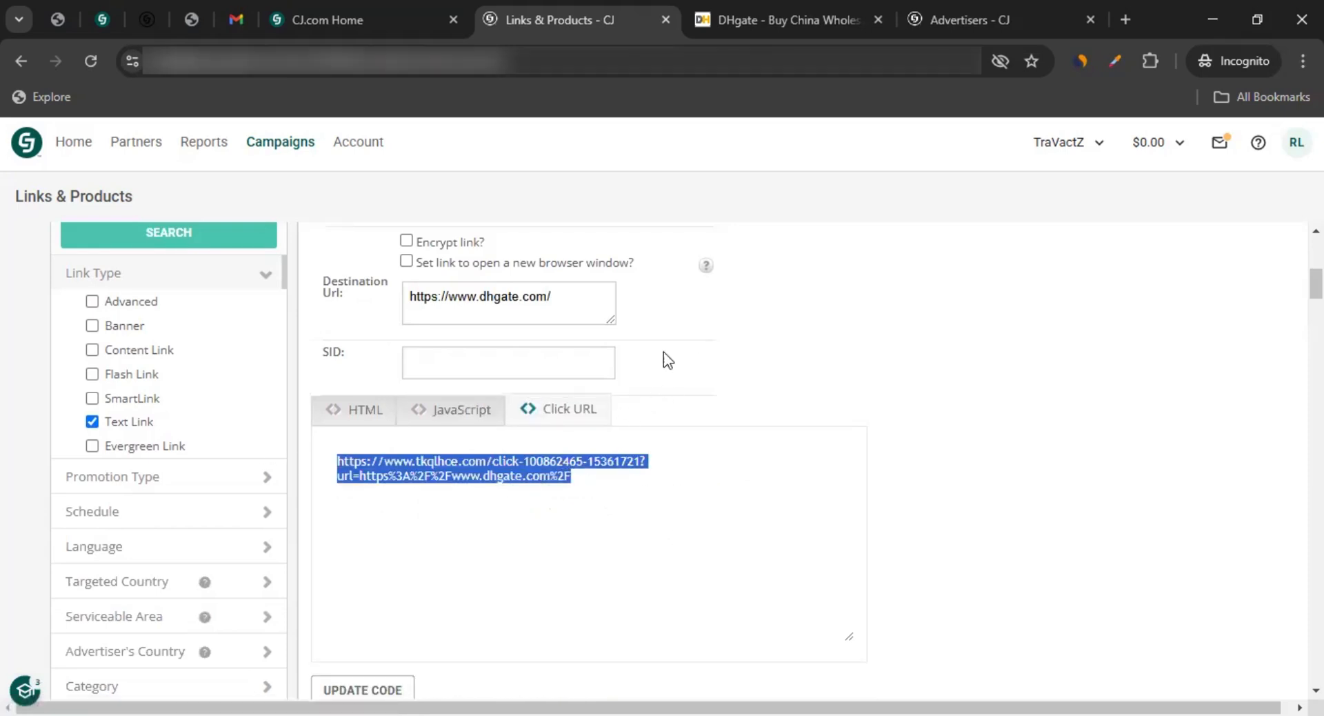
Test the copied click URL by loading it in the DHgate tab, then return to the link search filters on CJ.
click(758, 21)
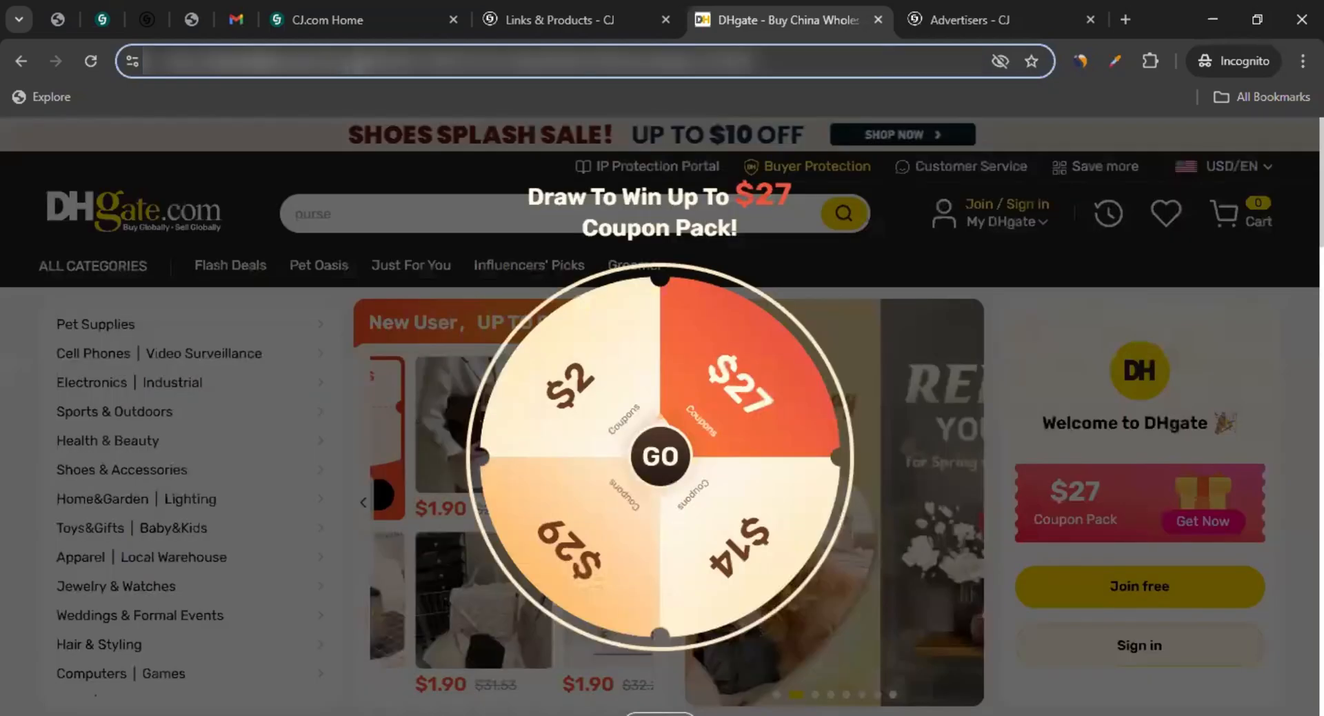
key(ctrl+v)
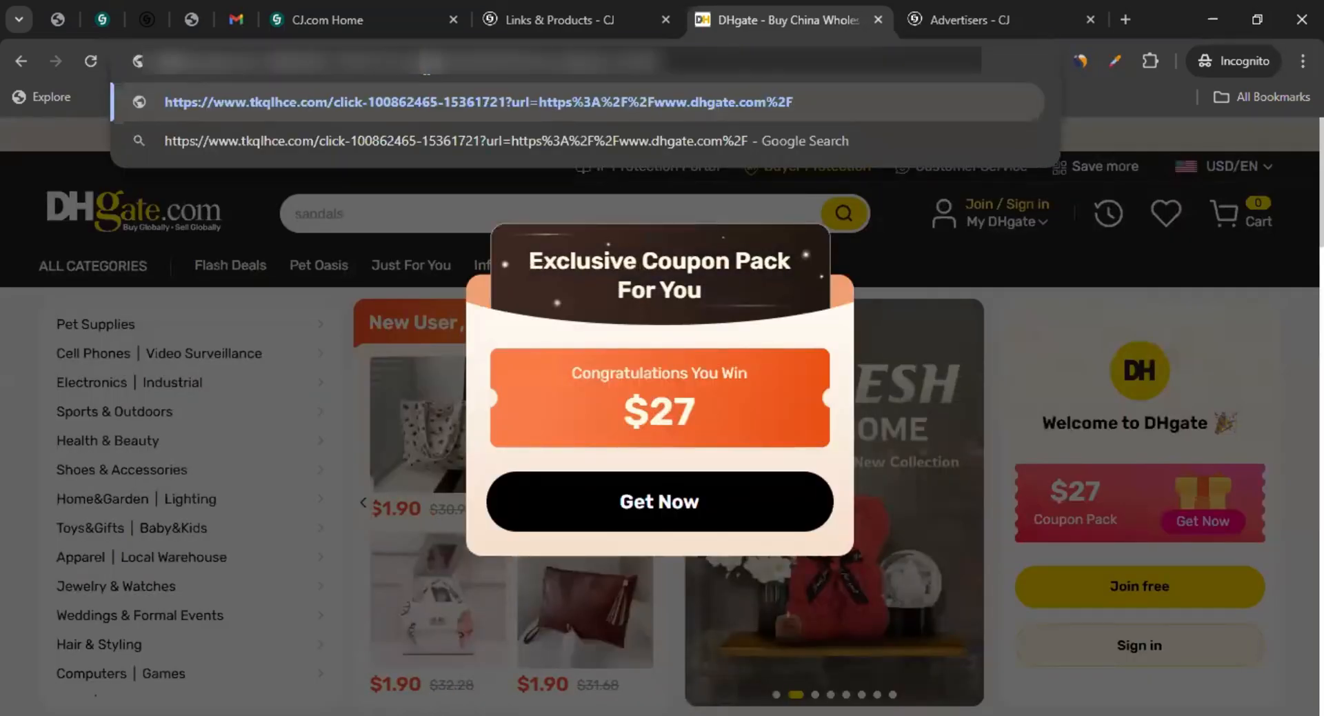
key(Return)
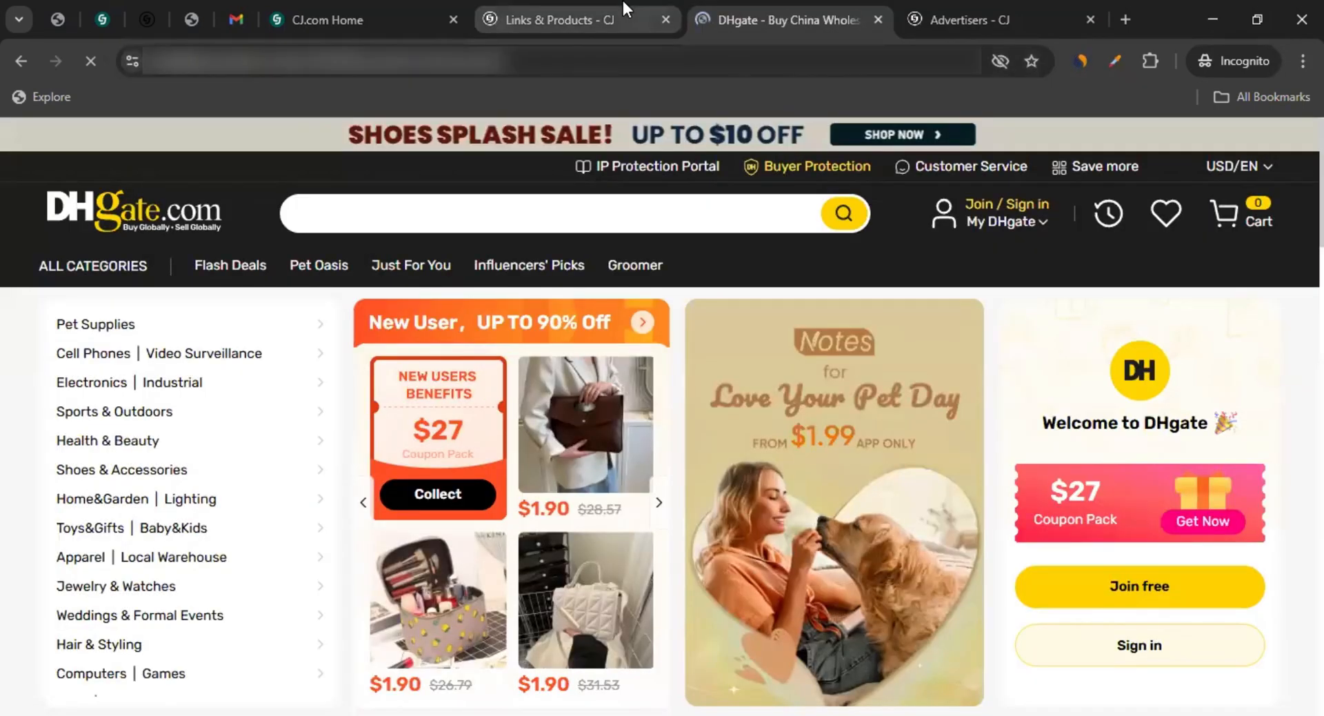
click(623, 7)
scroll(880, 424, up, 5)
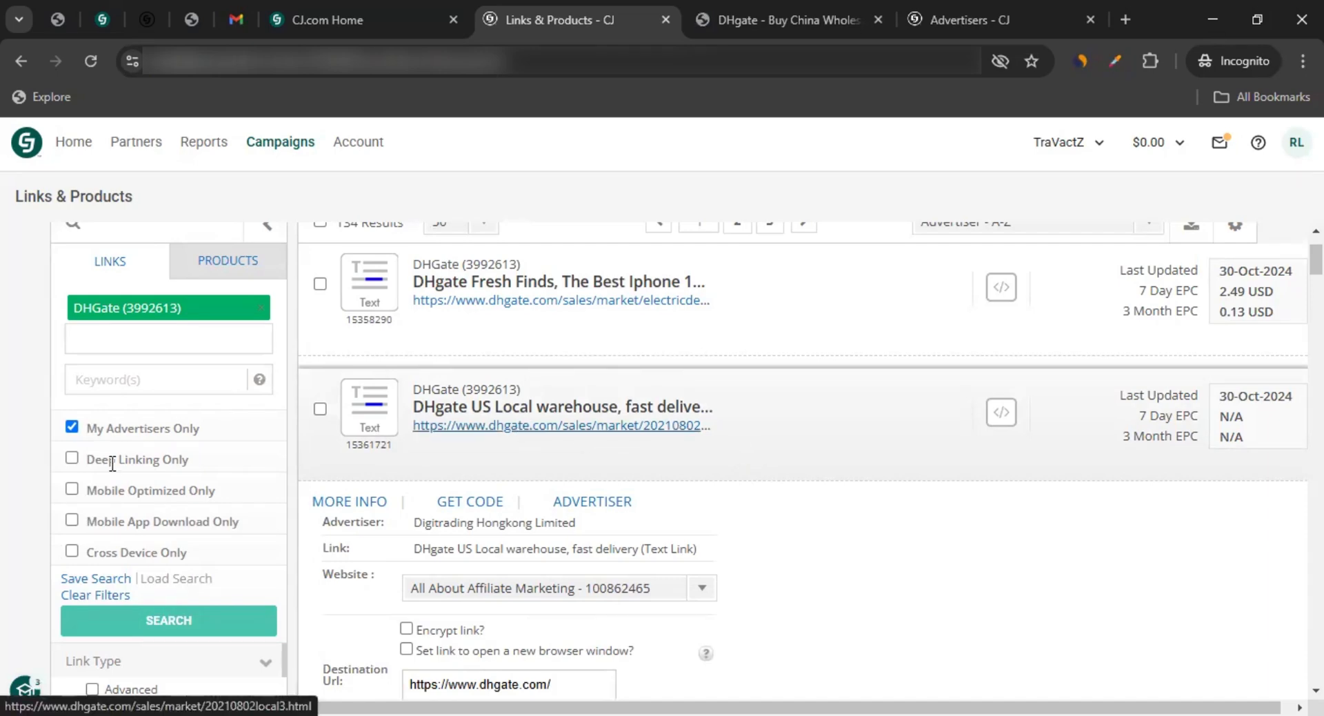
scroll(112, 463, down, 5)
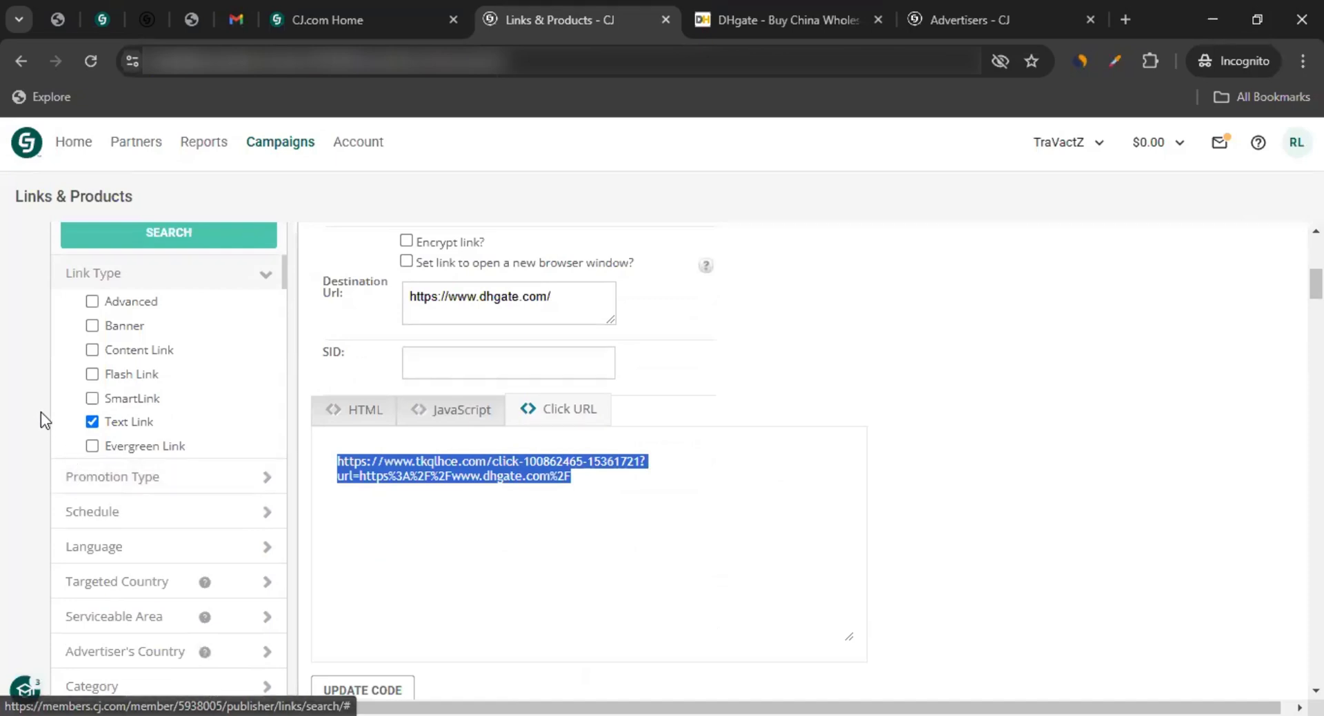
Remove the Text Link filter, restrict DHGate's links to the Coupons promotion type, and run the search.
click(116, 425)
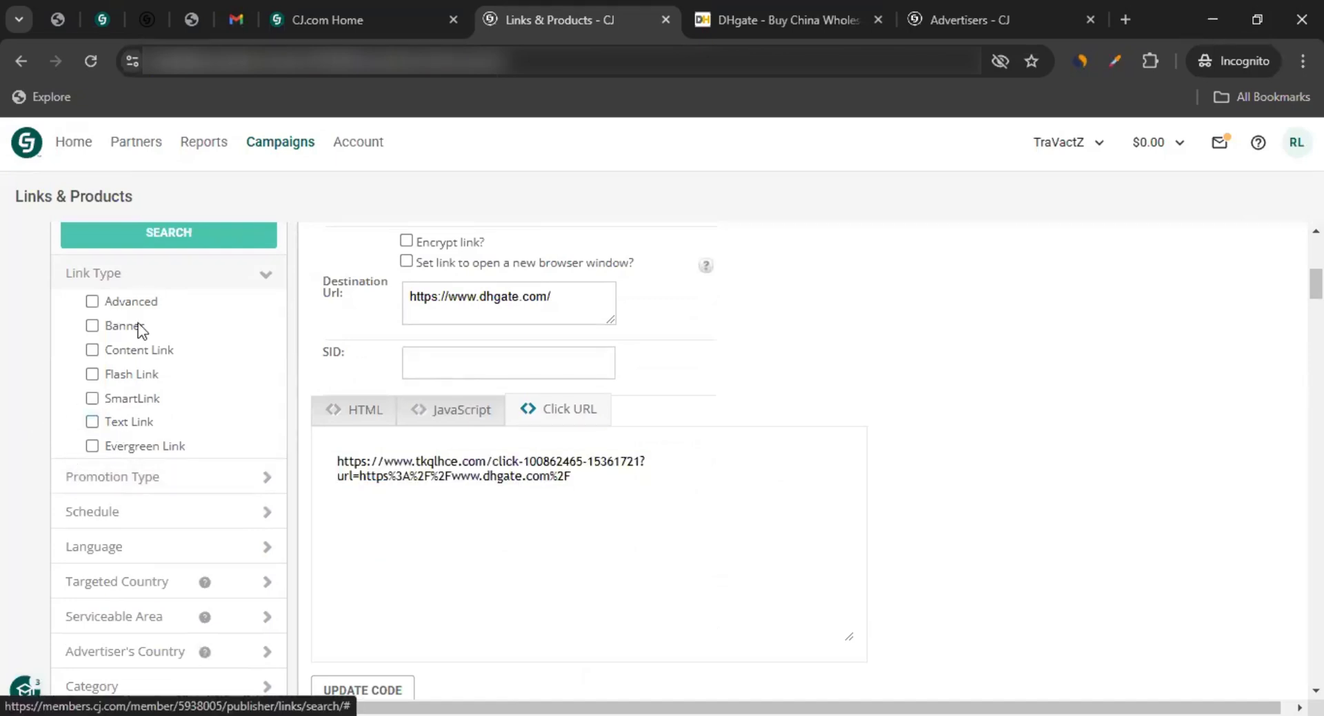
scroll(128, 394, down, 1)
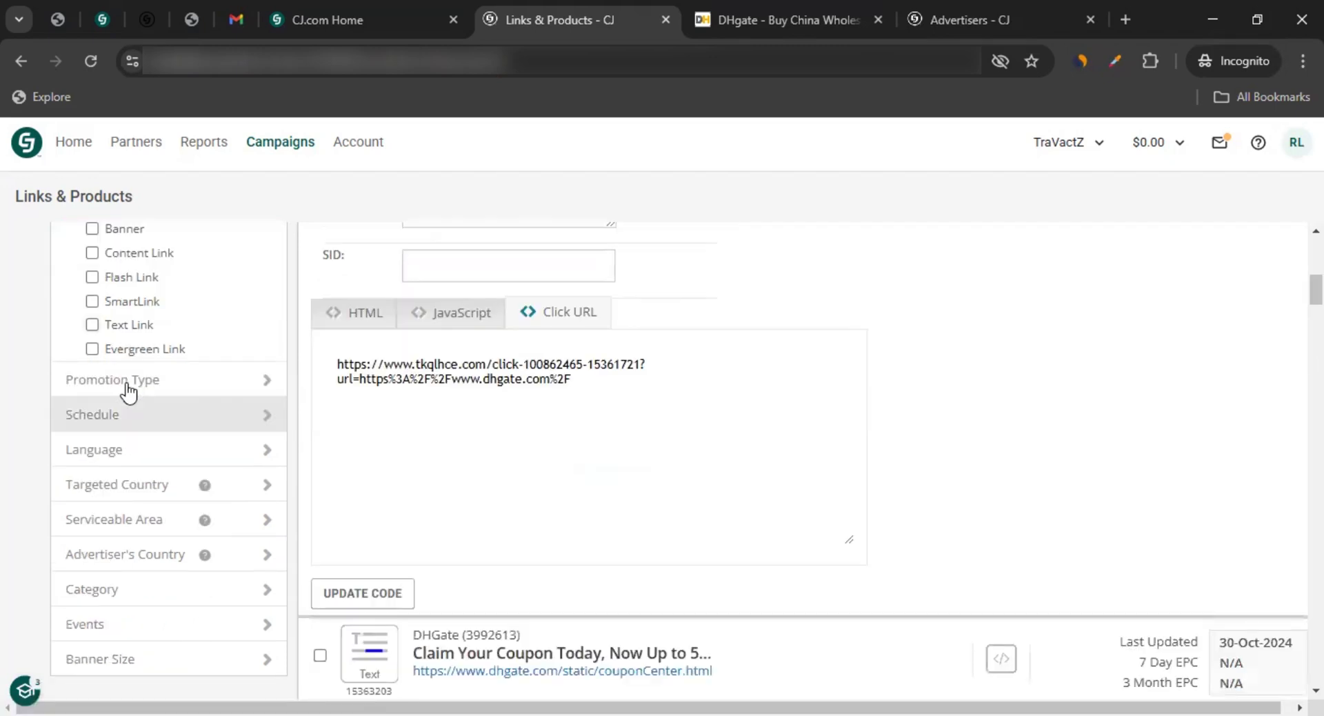
click(113, 379)
click(92, 408)
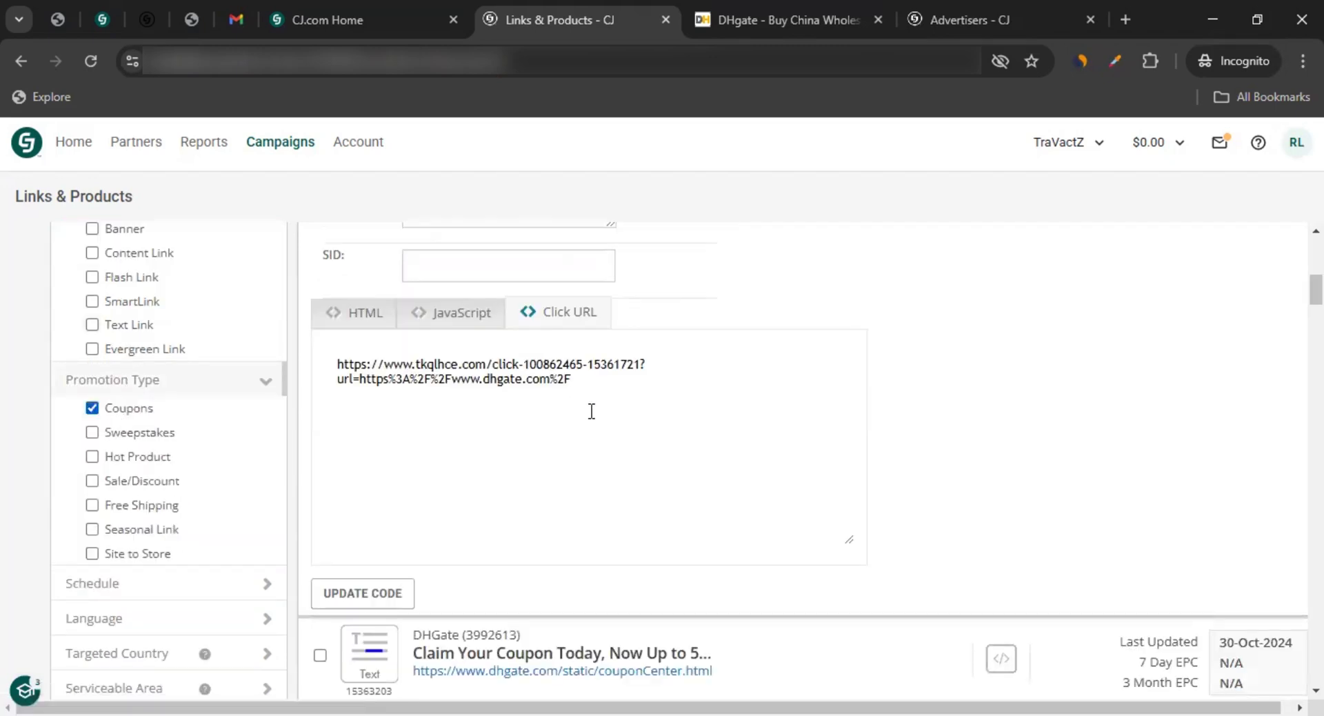
scroll(221, 526, up, 5)
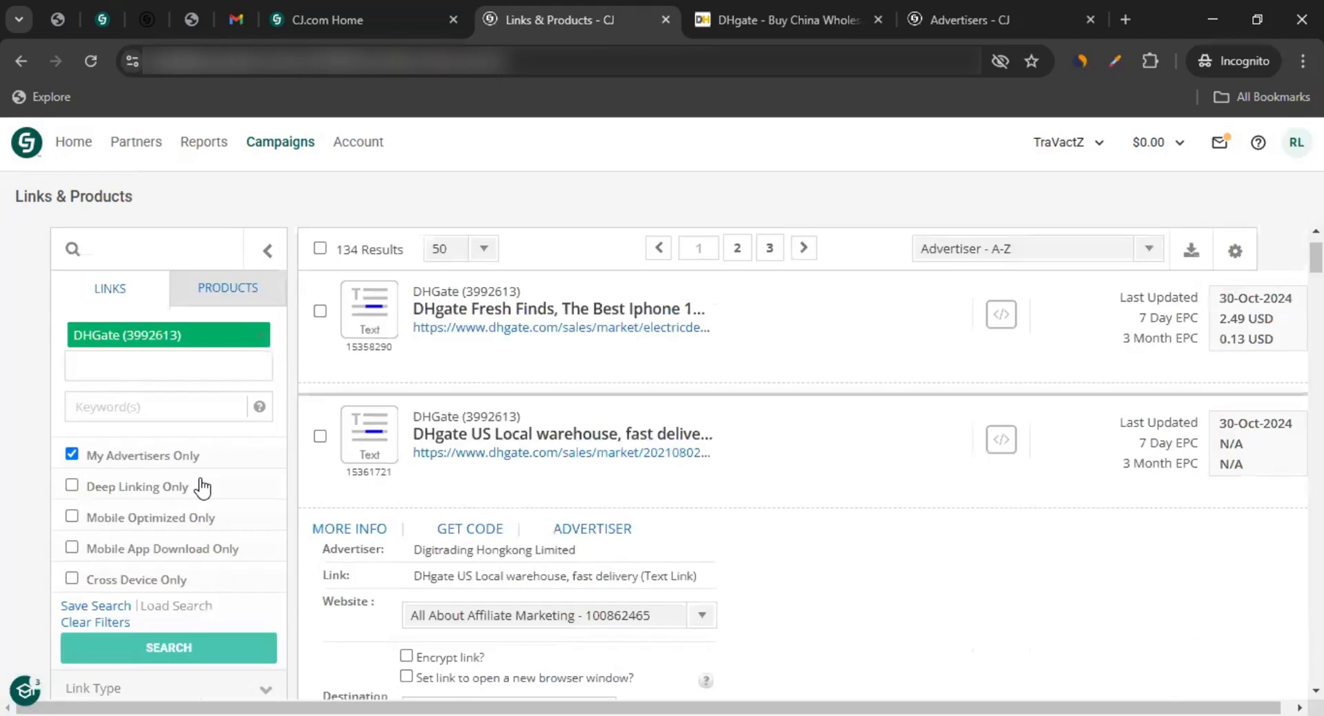
scroll(145, 435, down, 3)
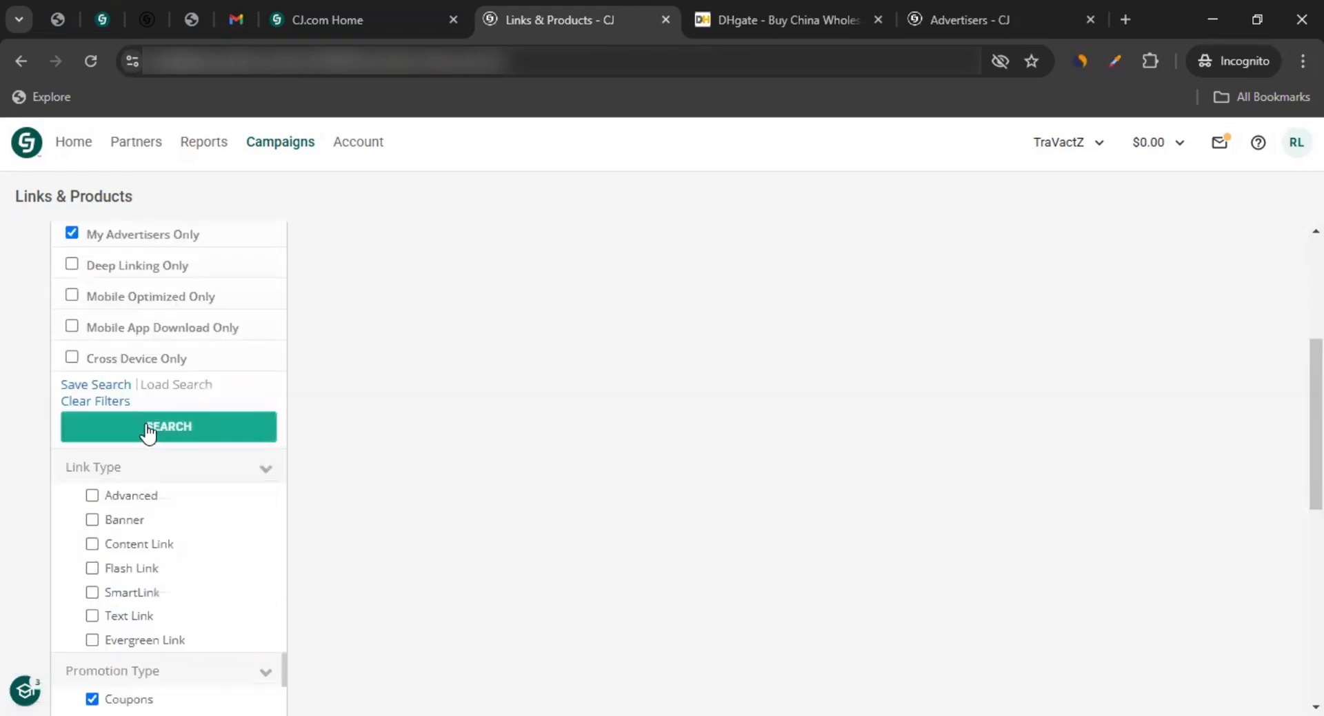
click(106, 431)
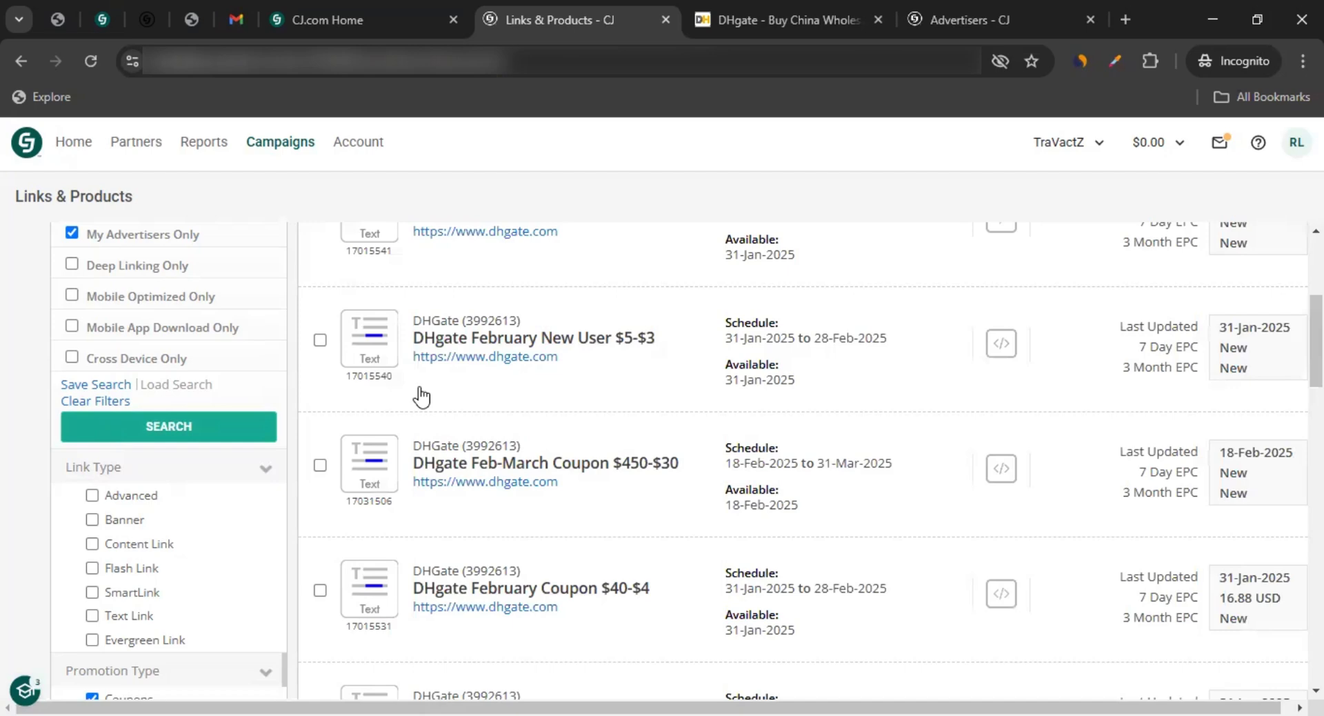
Review the coupon results, open the details of DHgate February Coupon $500-$30, and select the coupon code in its description.
scroll(591, 336, up, 5)
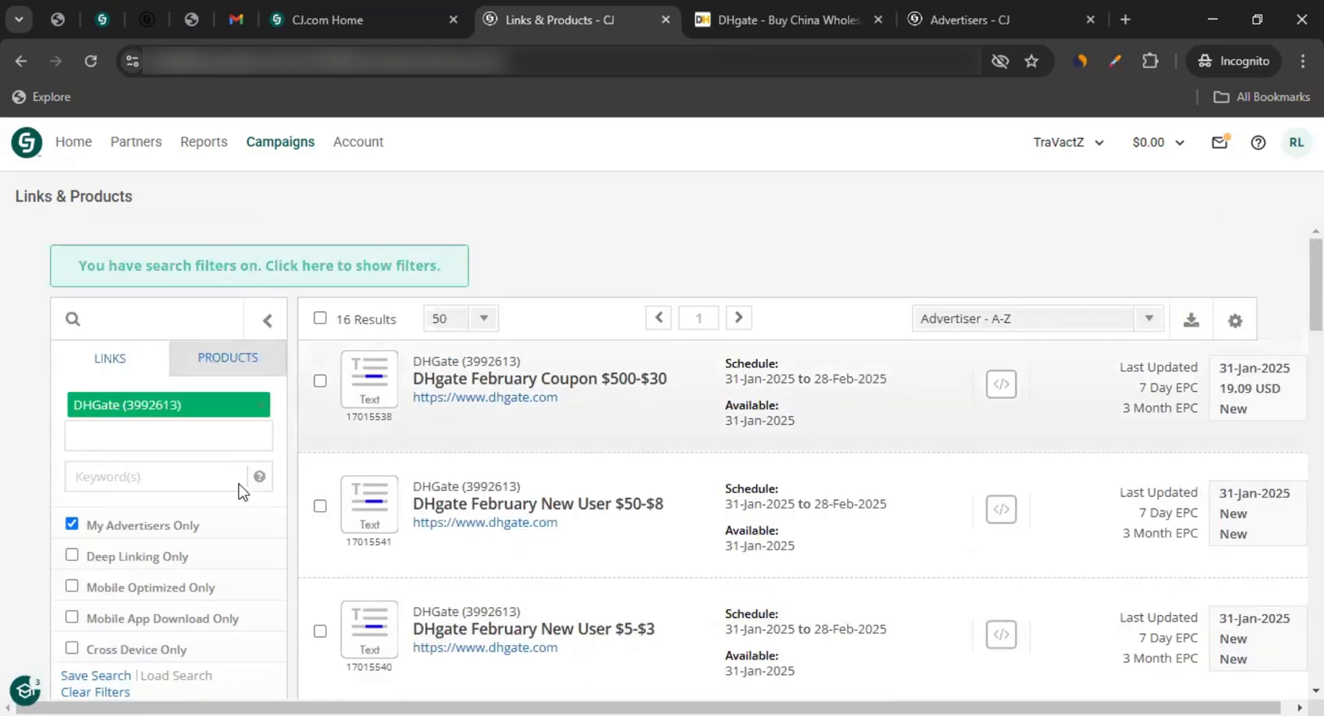
scroll(83, 524, down, 7)
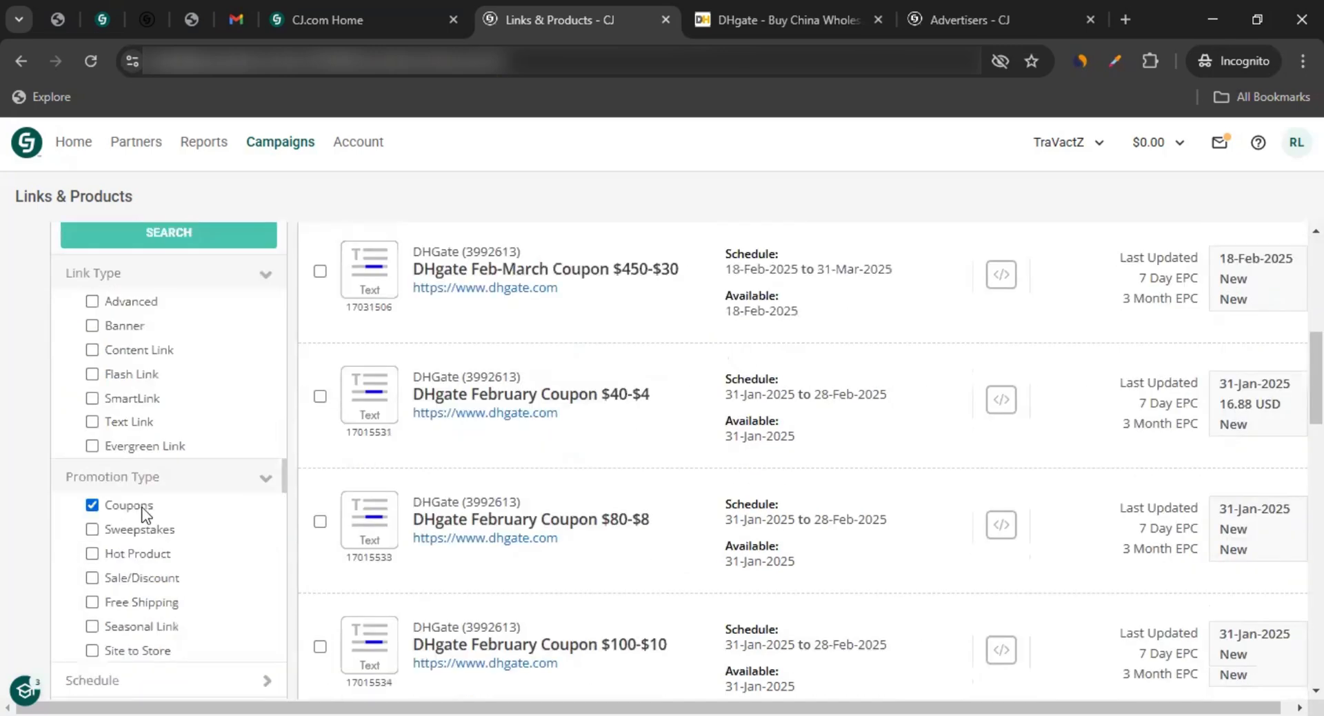
scroll(216, 390, up, 7)
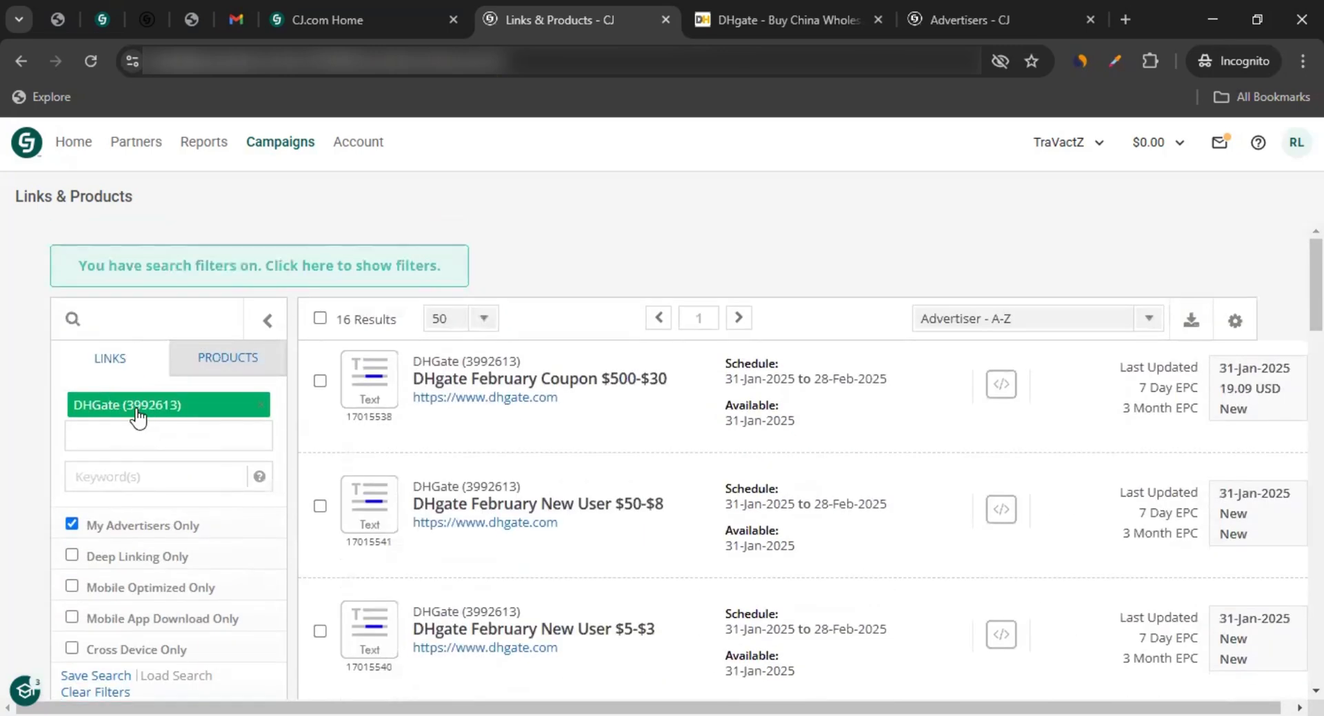
scroll(178, 579, down, 1)
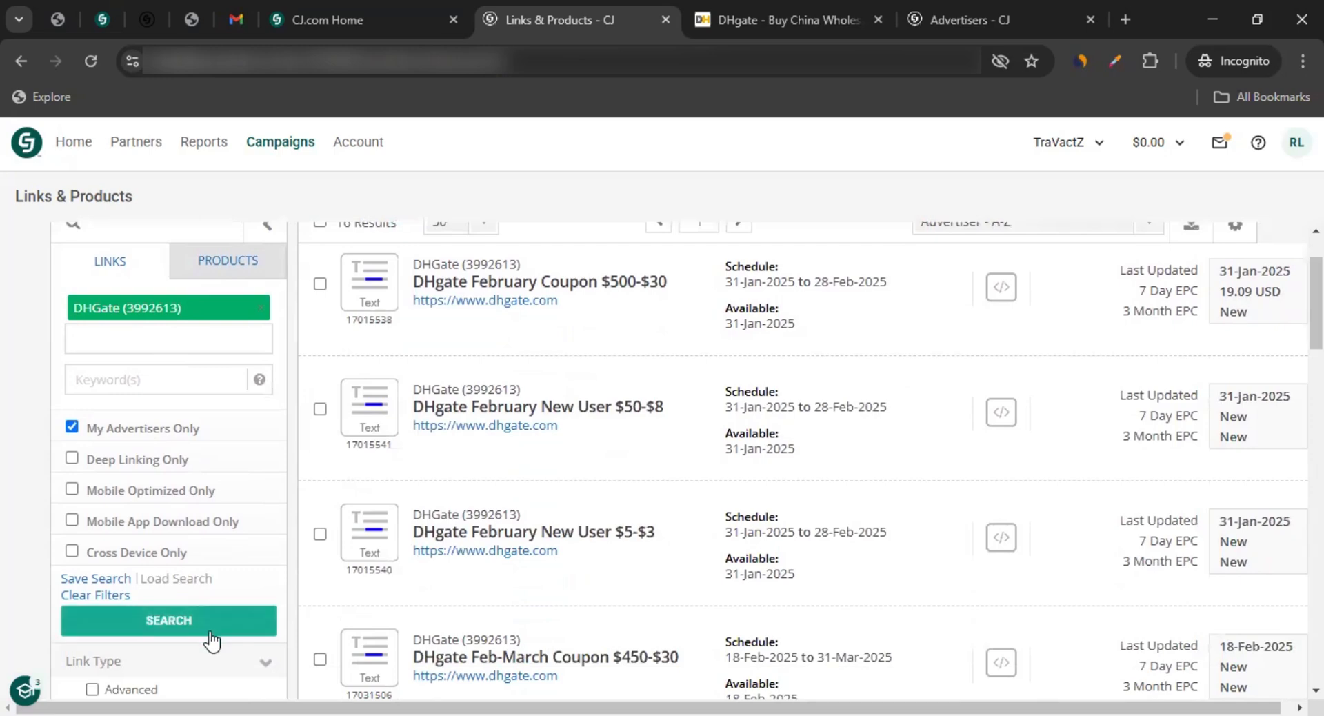
scroll(211, 641, down, 3)
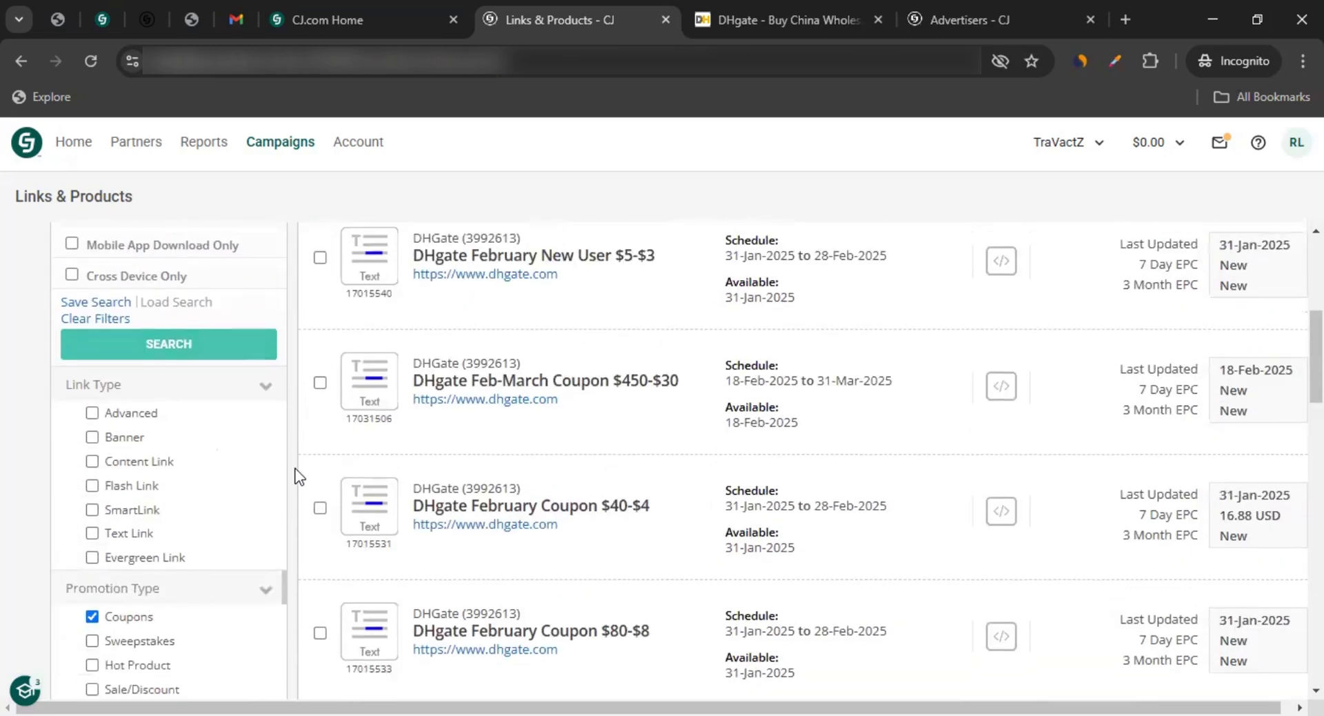
scroll(297, 476, up, 4)
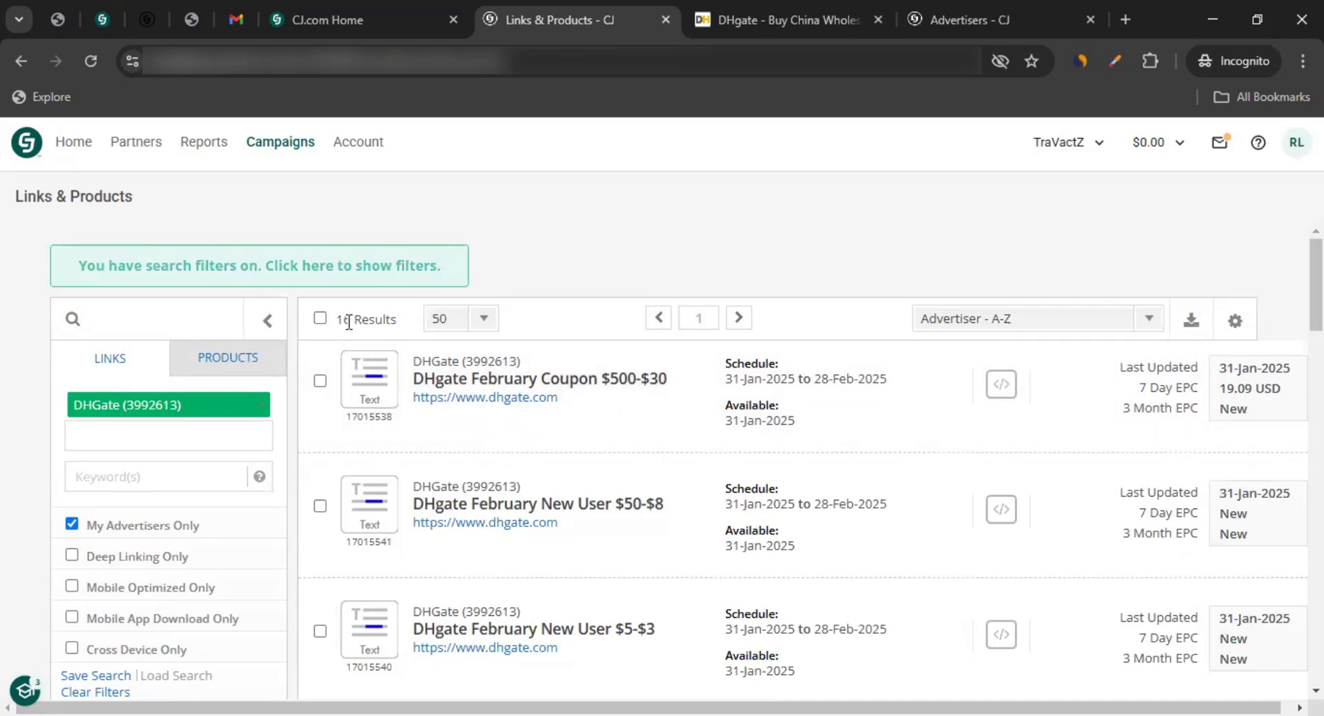
click(628, 391)
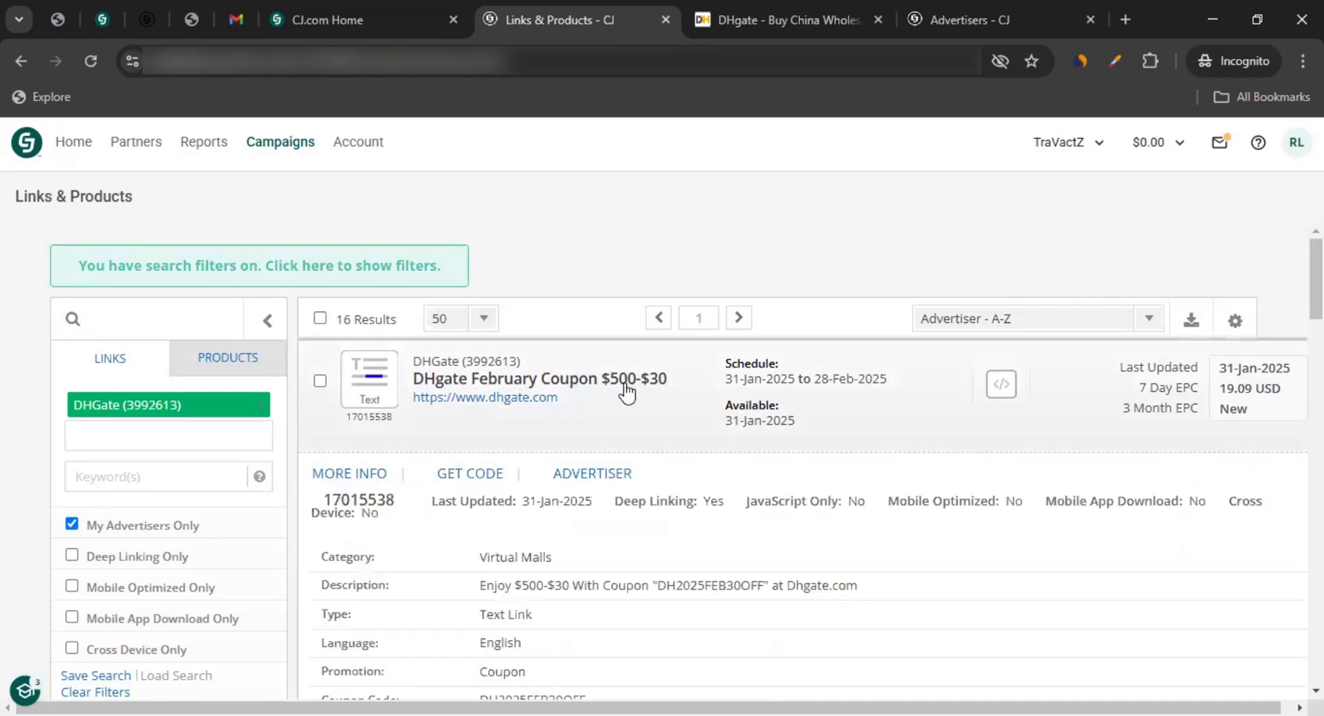
scroll(579, 435, down, 2)
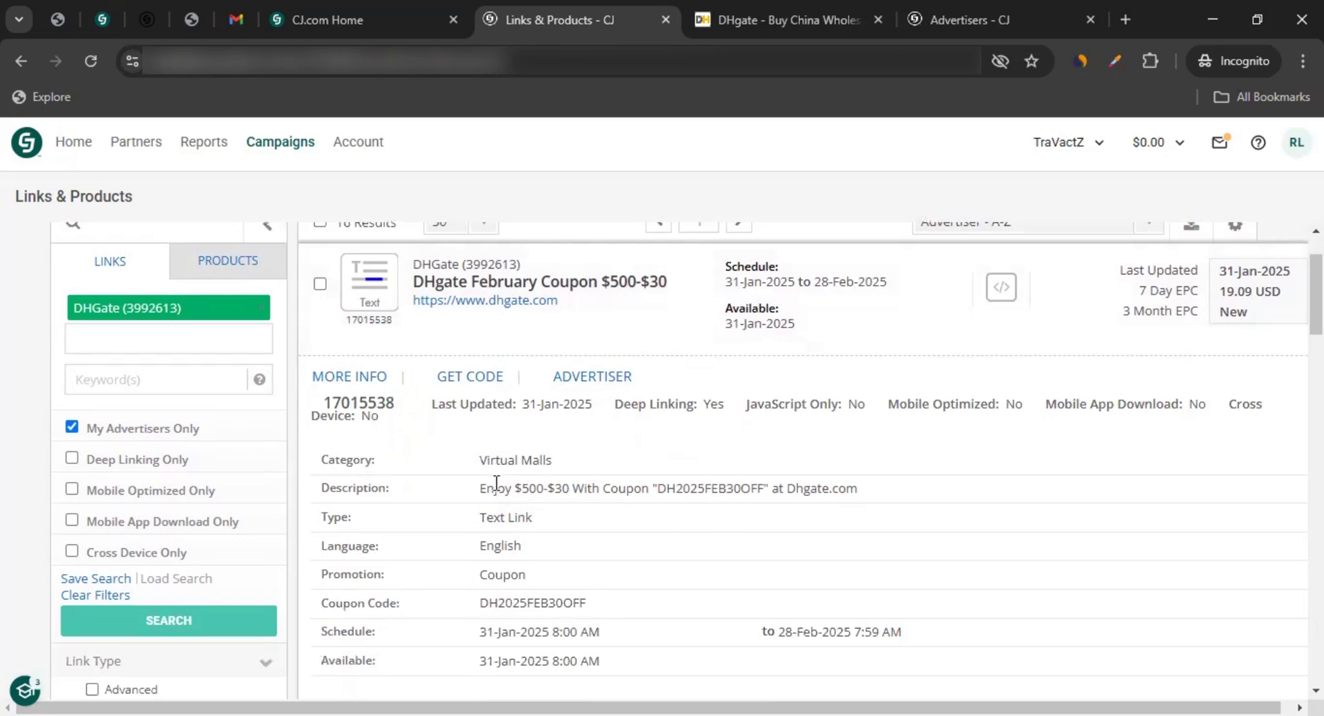
drag(496, 484, 665, 491)
click(839, 487)
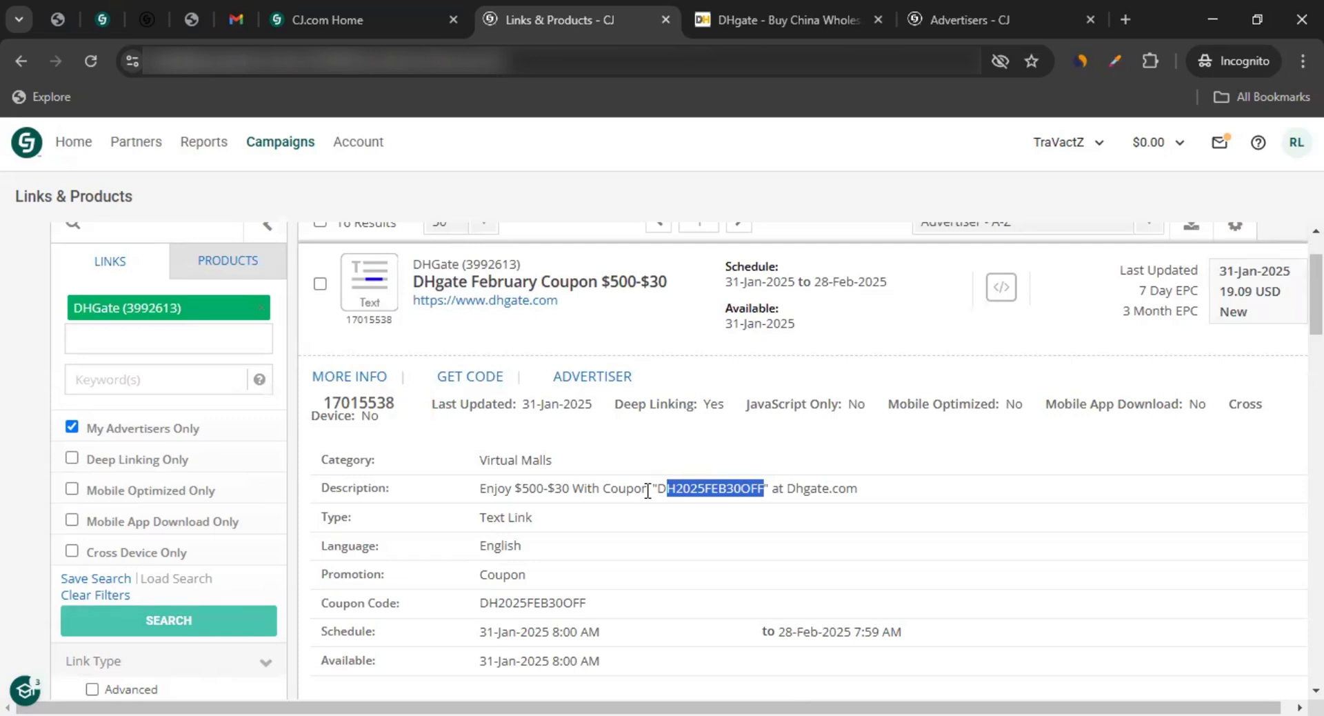
Show the code options of the DHgate February Coupon $500-$30 link and look over its HTML code.
click(468, 379)
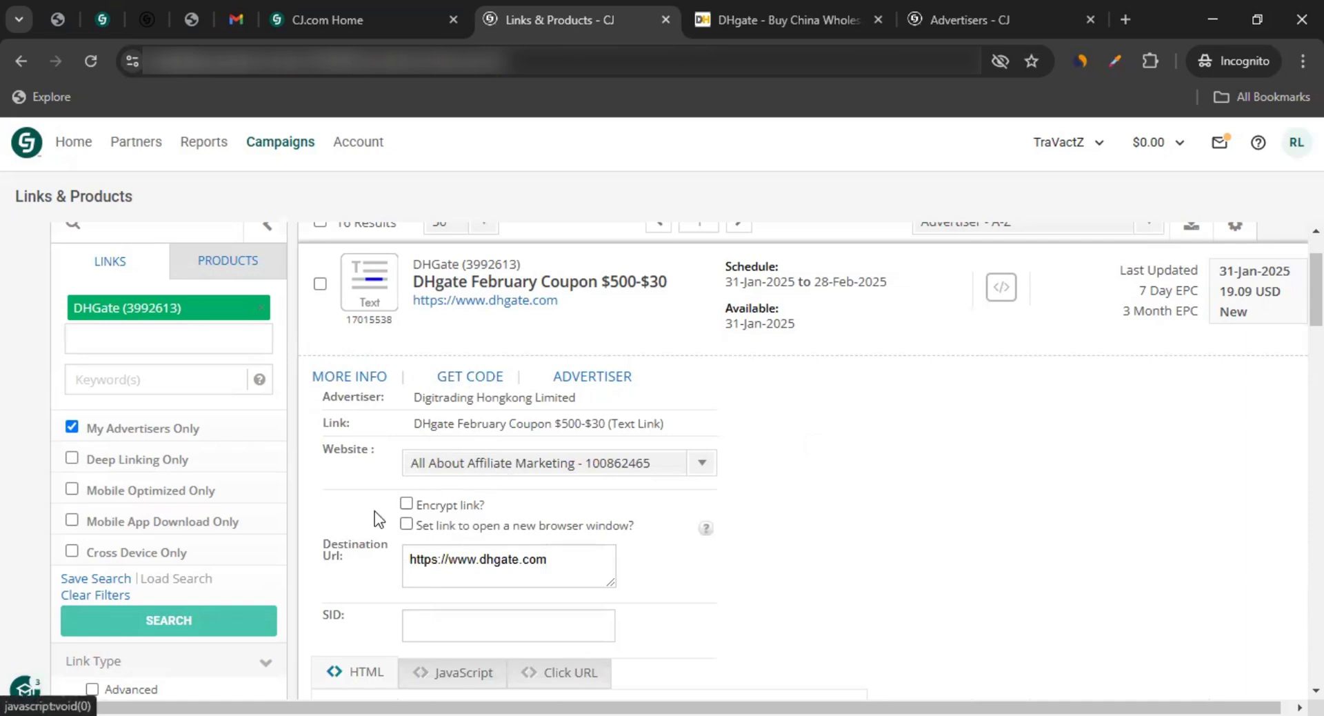
scroll(376, 514, down, 1)
scroll(375, 514, down, 4)
scroll(502, 509, up, 4)
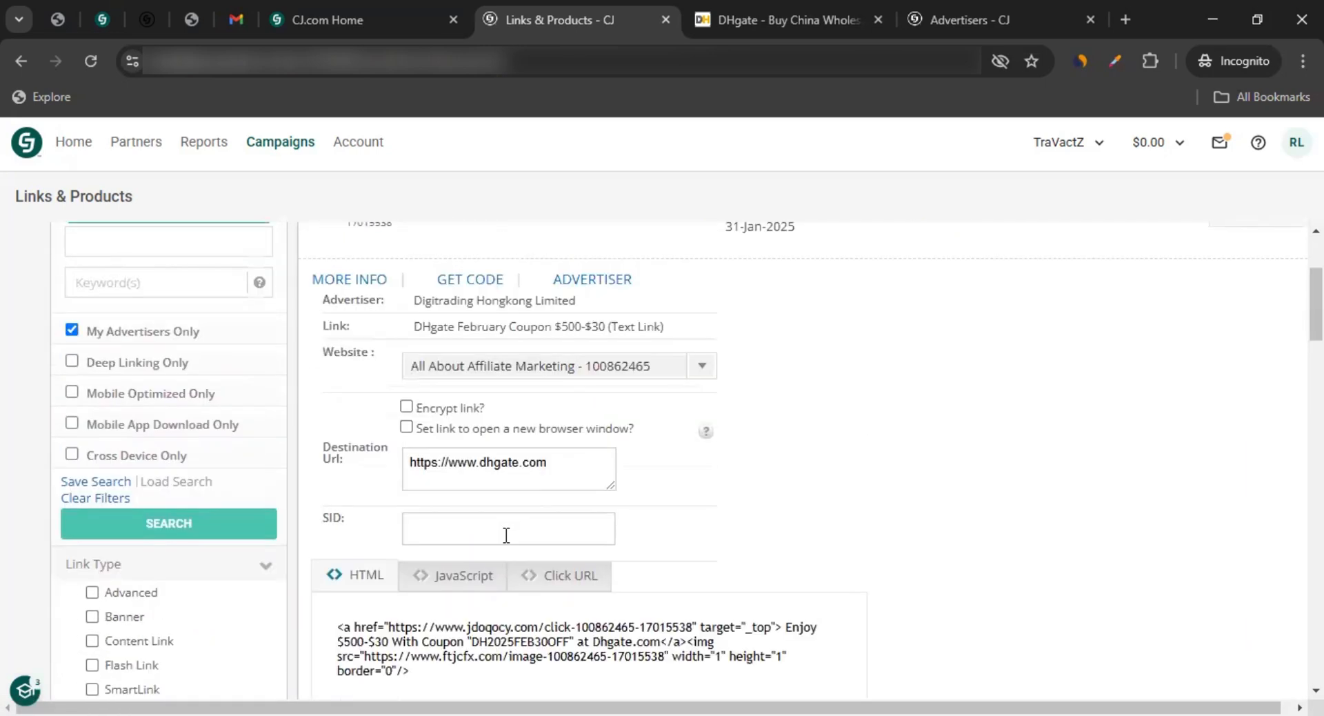
Open the advertiser details of the coupon link and look through them together with the available link search filters.
click(597, 379)
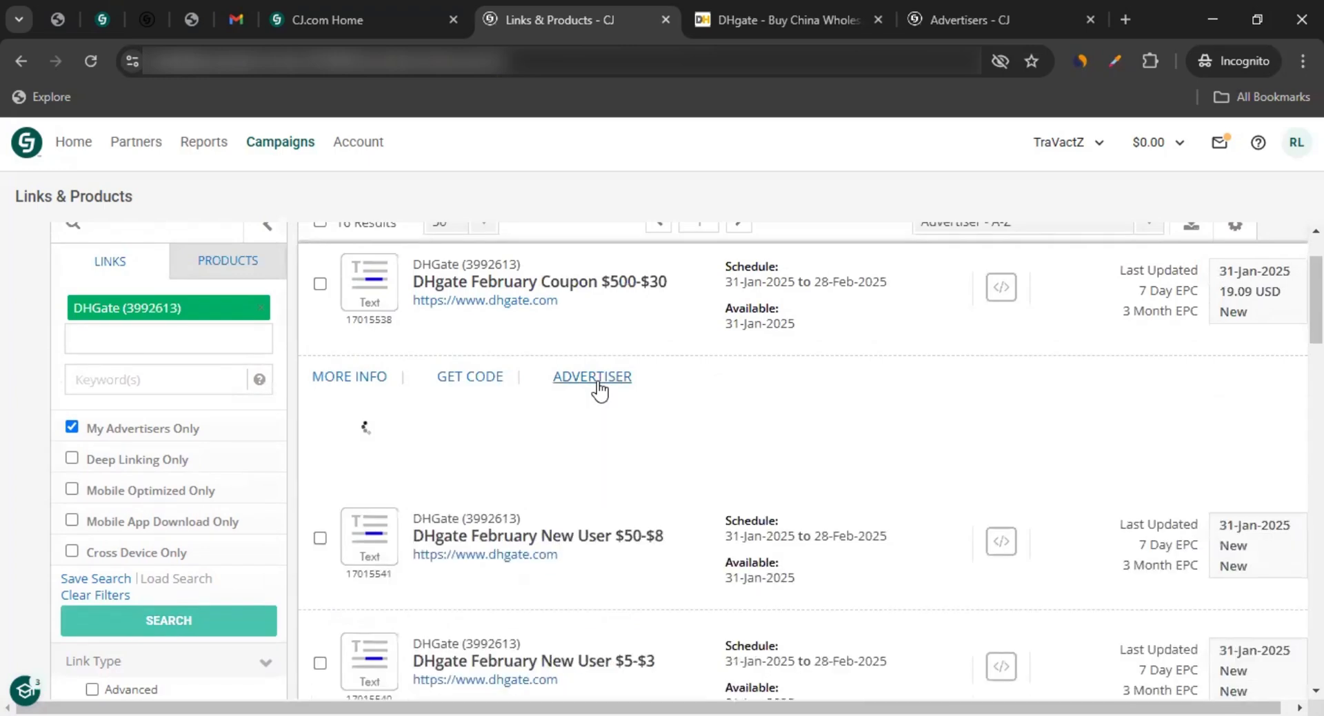
scroll(510, 483, down, 4)
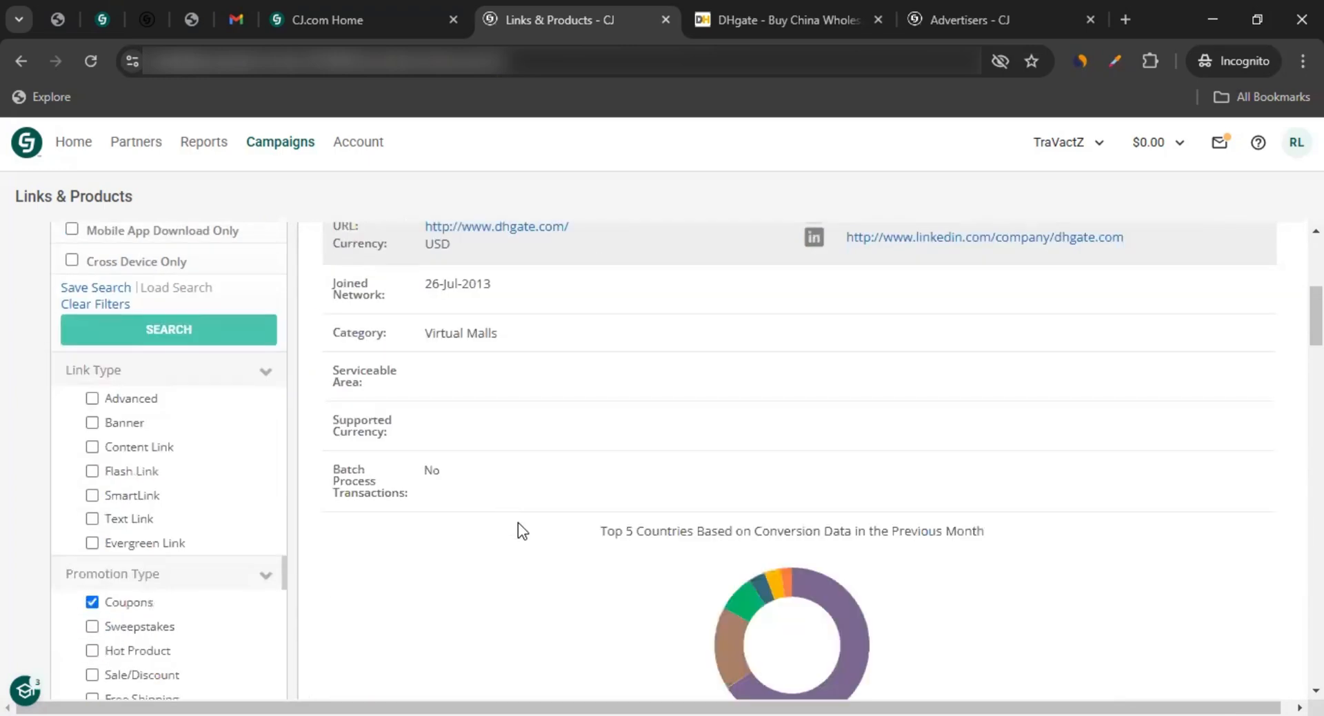
scroll(519, 522, up, 6)
scroll(279, 494, down, 5)
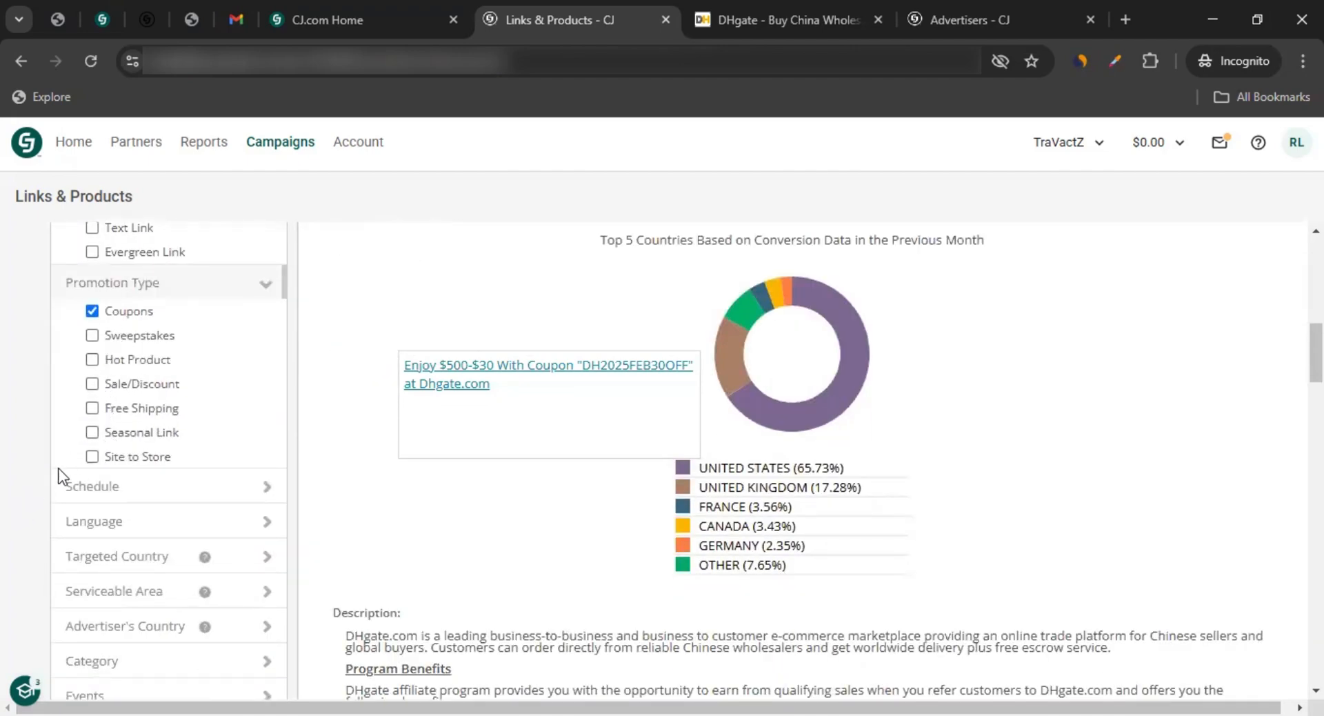
scroll(62, 476, down, 3)
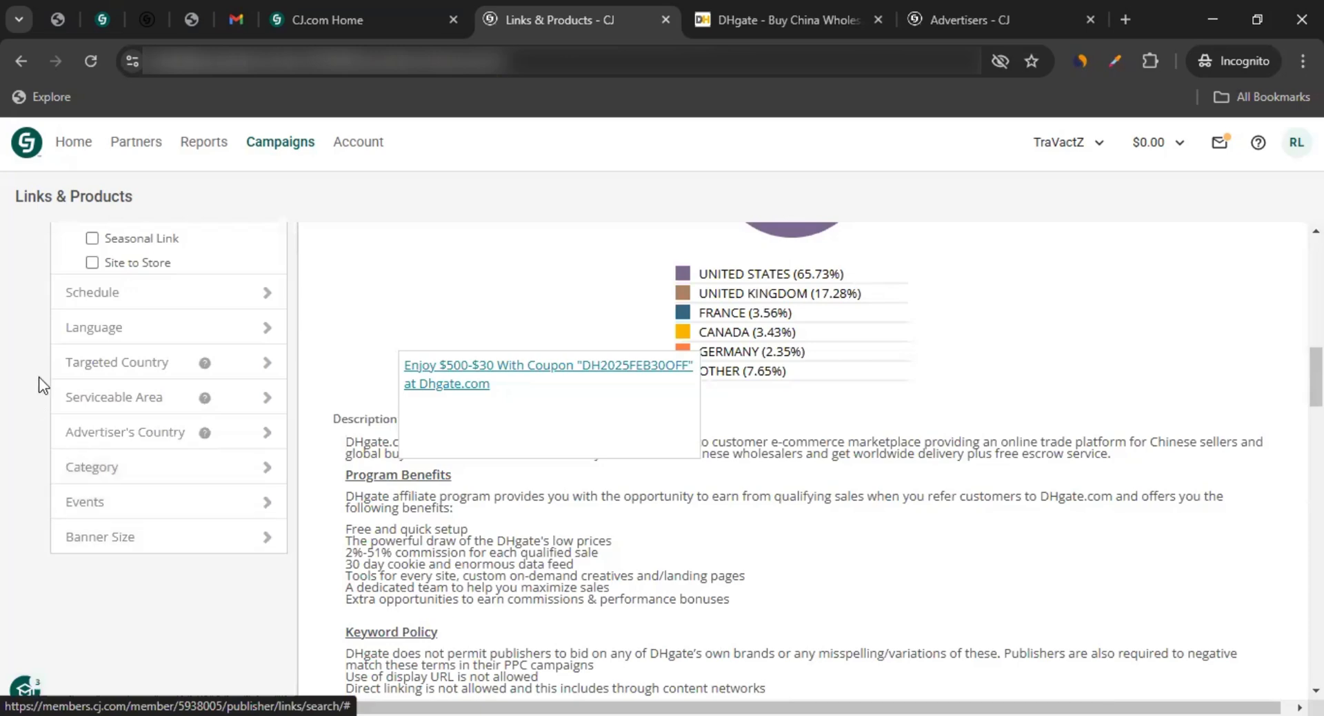
scroll(164, 450, up, 5)
scroll(164, 450, up, 4)
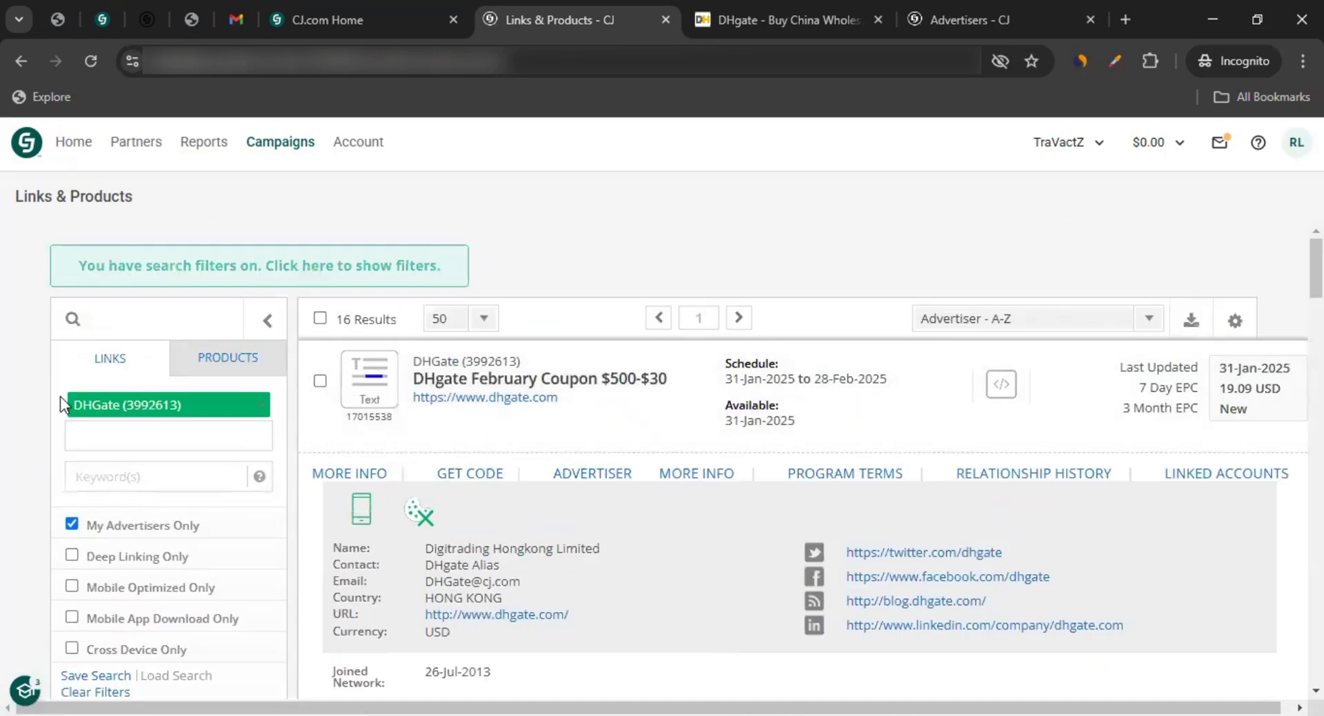
scroll(39, 572, down, 4)
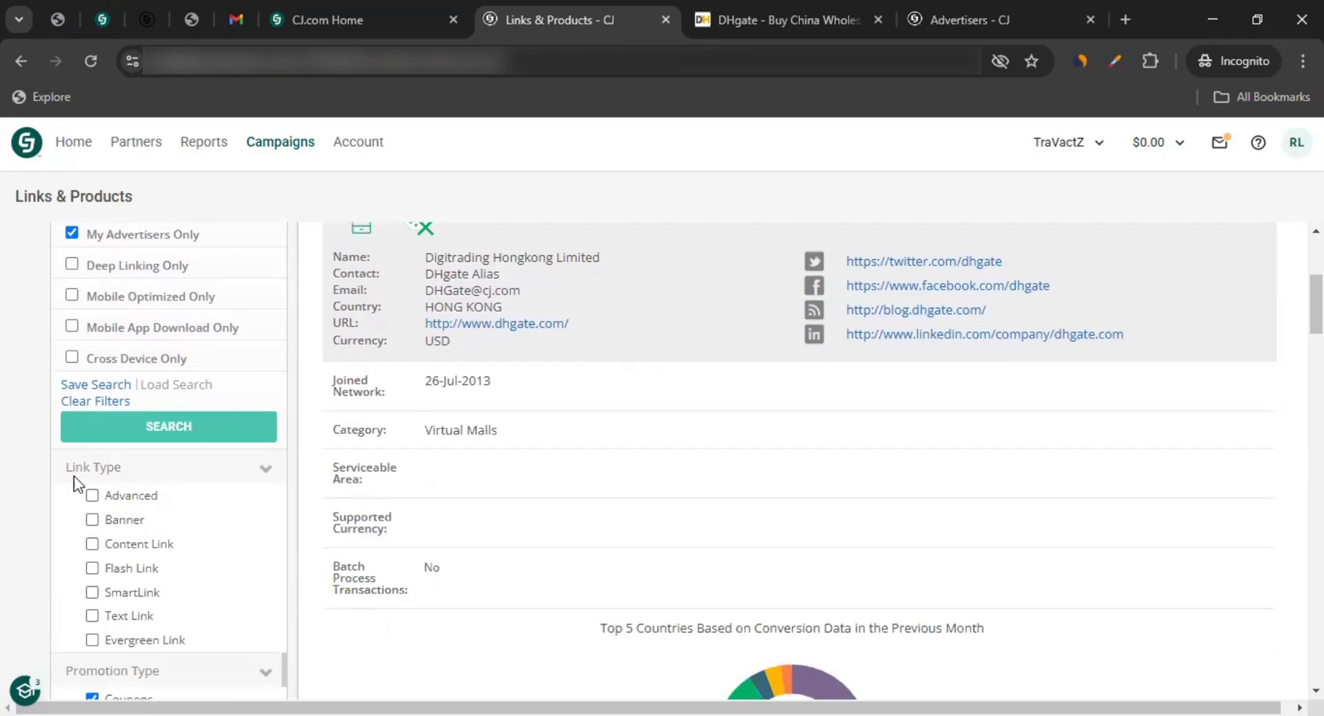
scroll(85, 411, up, 4)
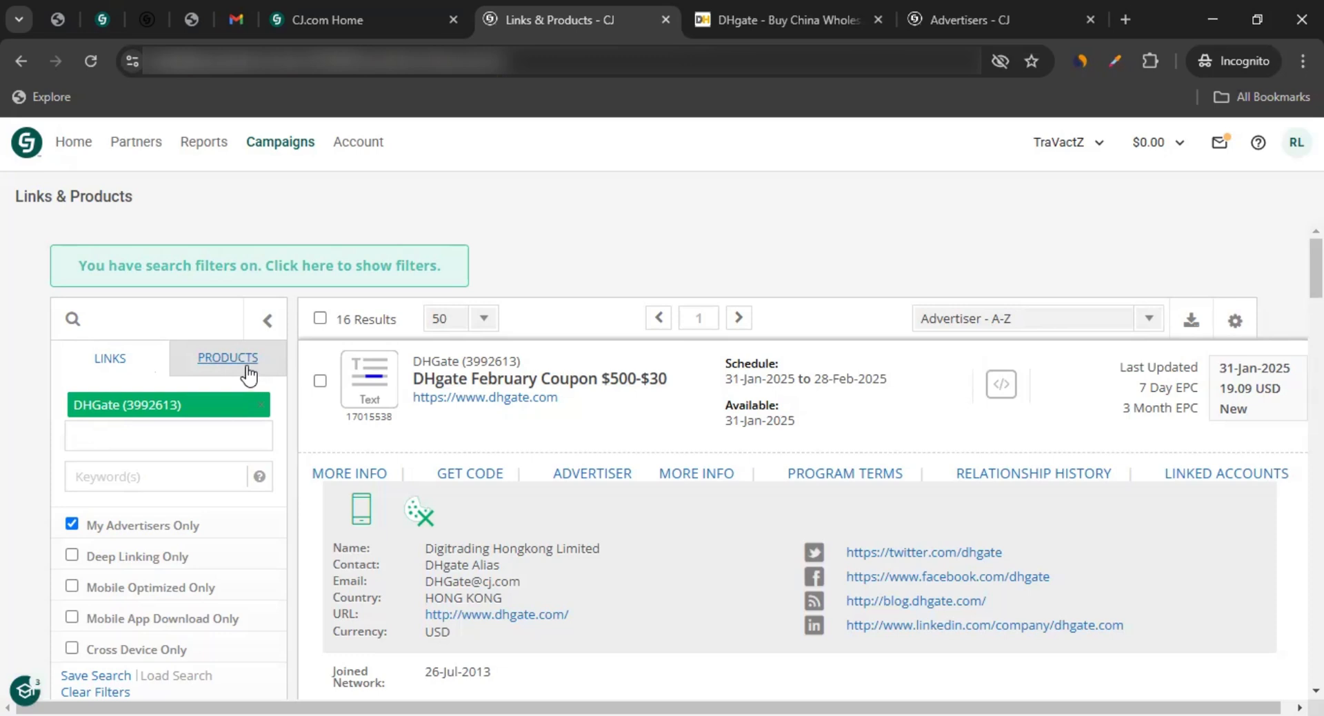
Switch to the product search, look for products from the advertiser DHGate, and check the currency filter options.
click(214, 368)
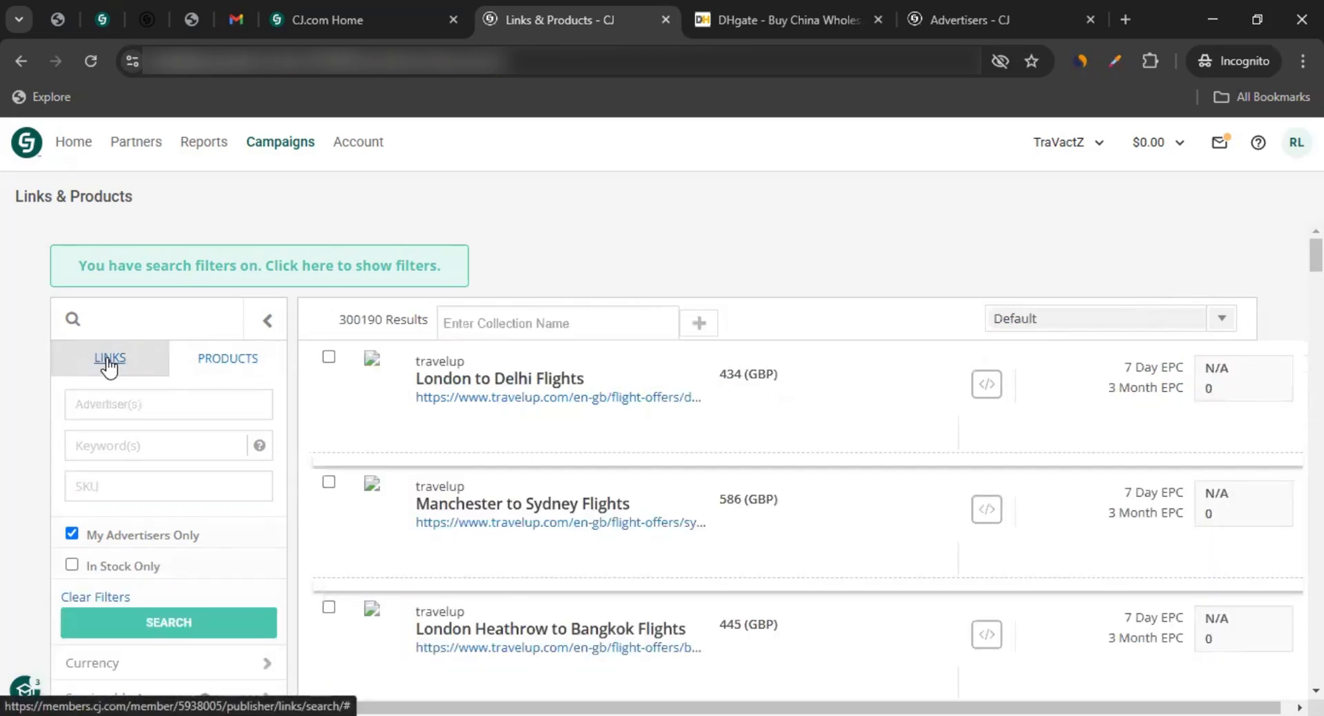
click(151, 401)
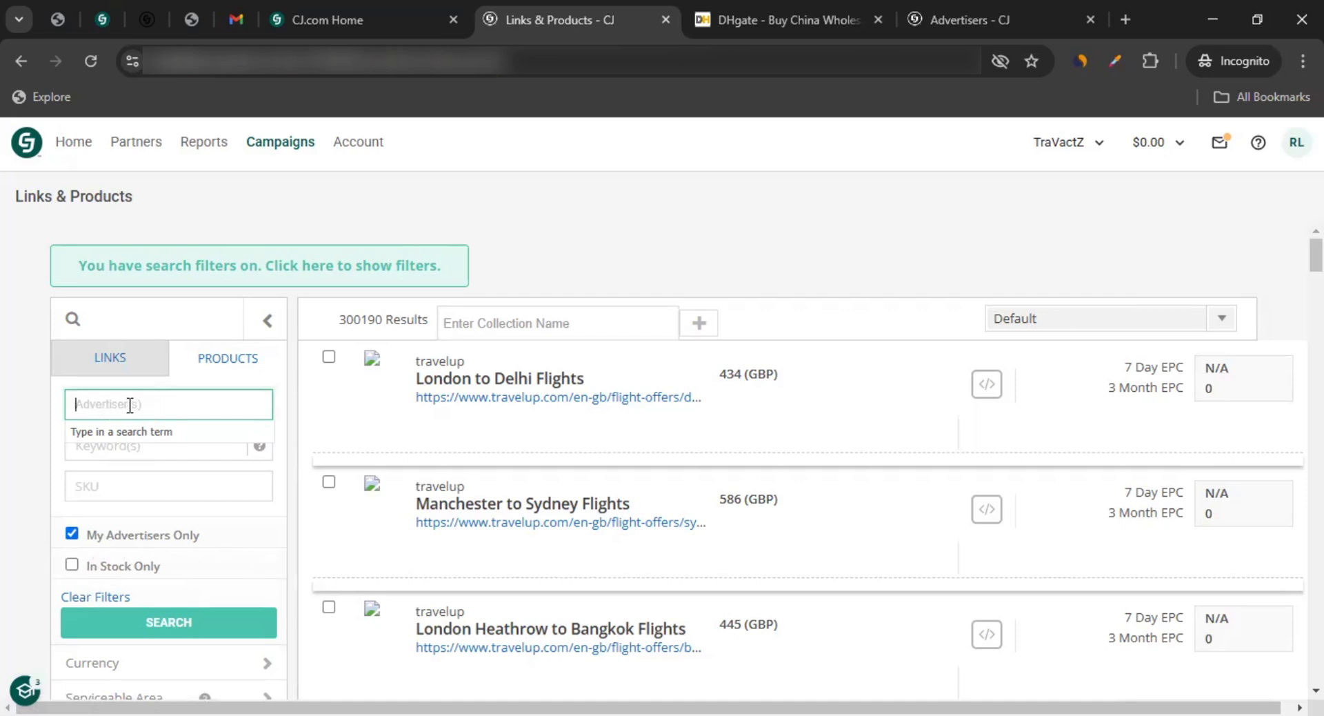
text(dh)
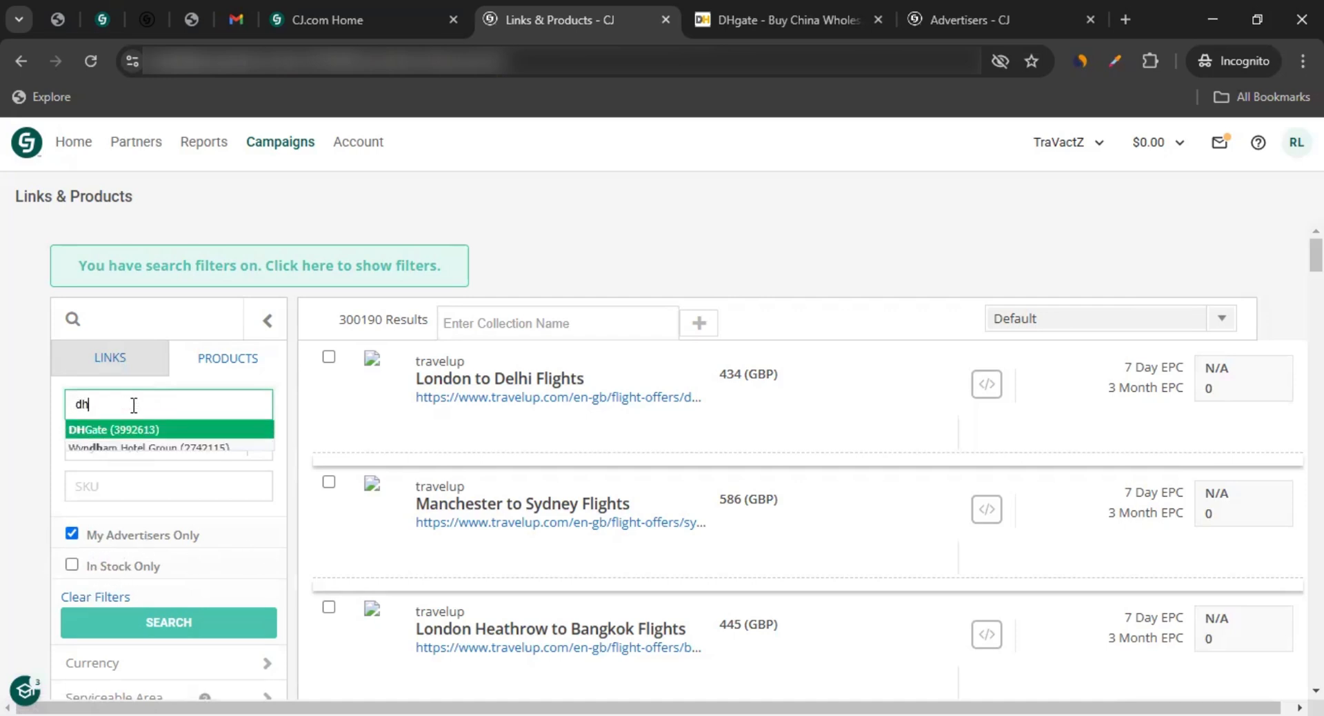
click(134, 428)
scroll(15, 452, down, 3)
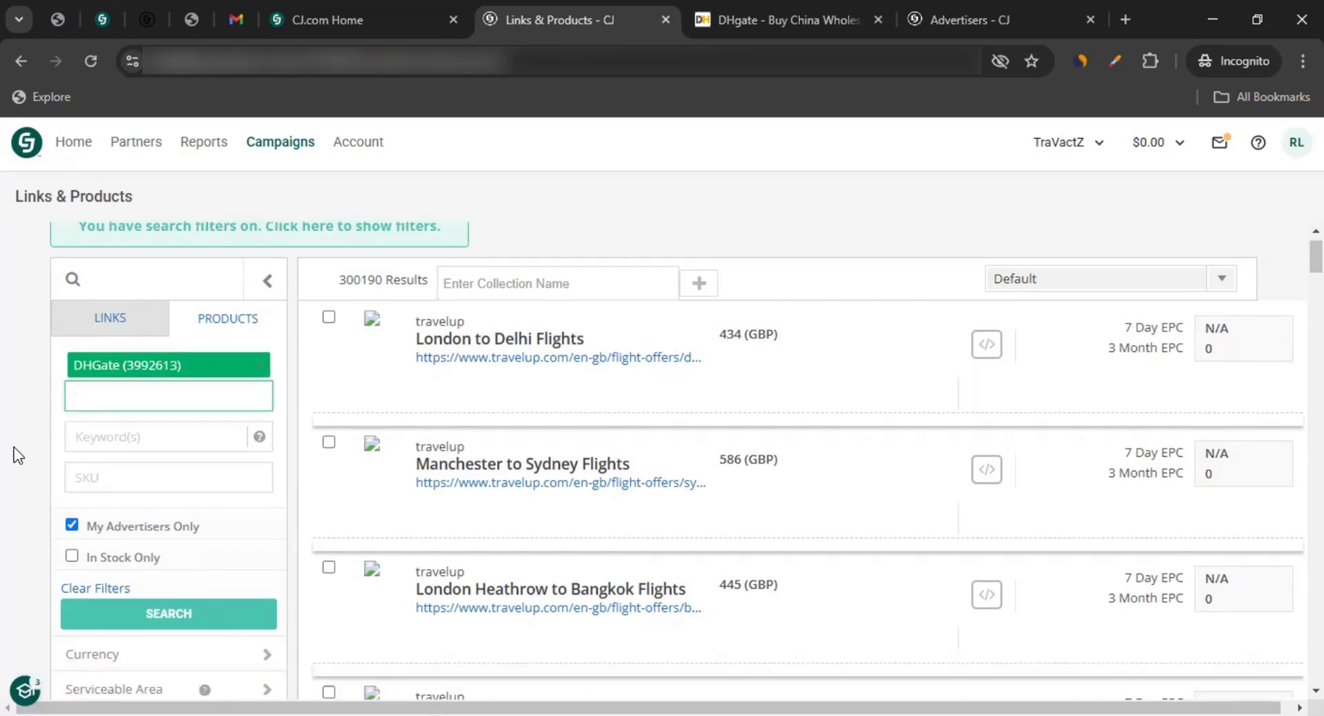
click(147, 287)
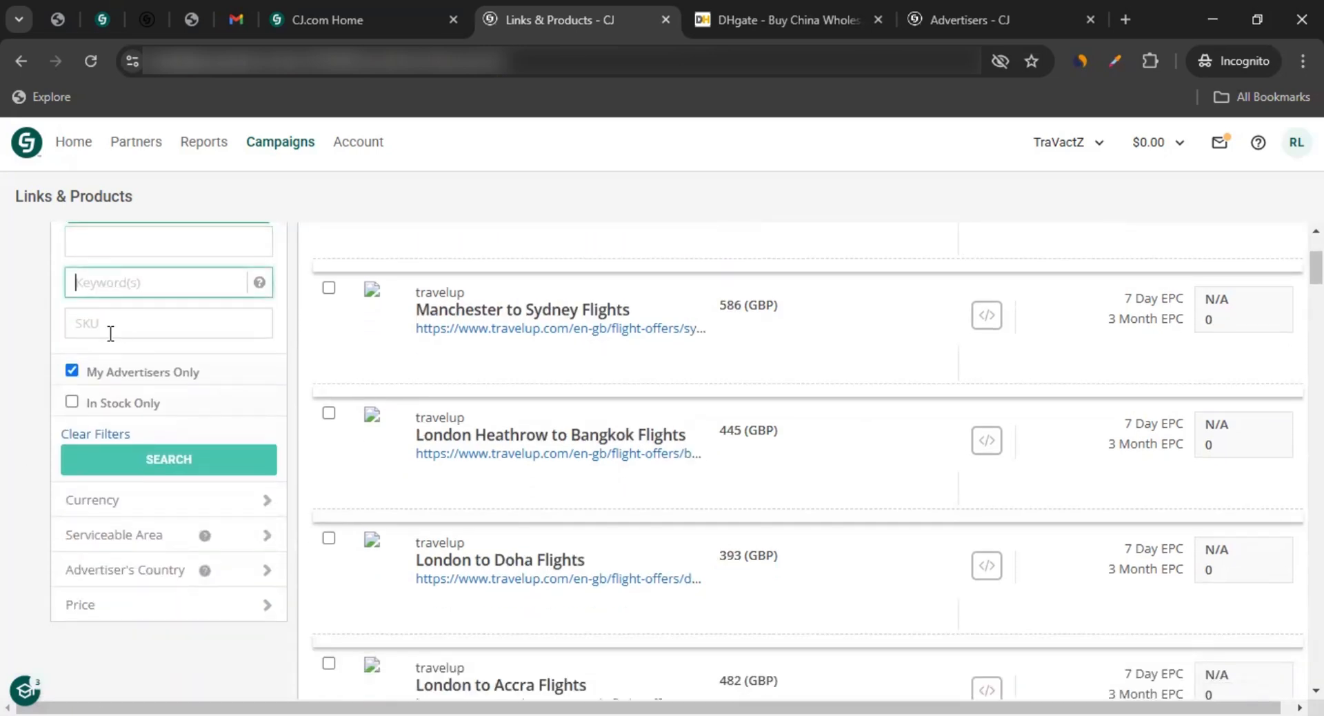
click(109, 328)
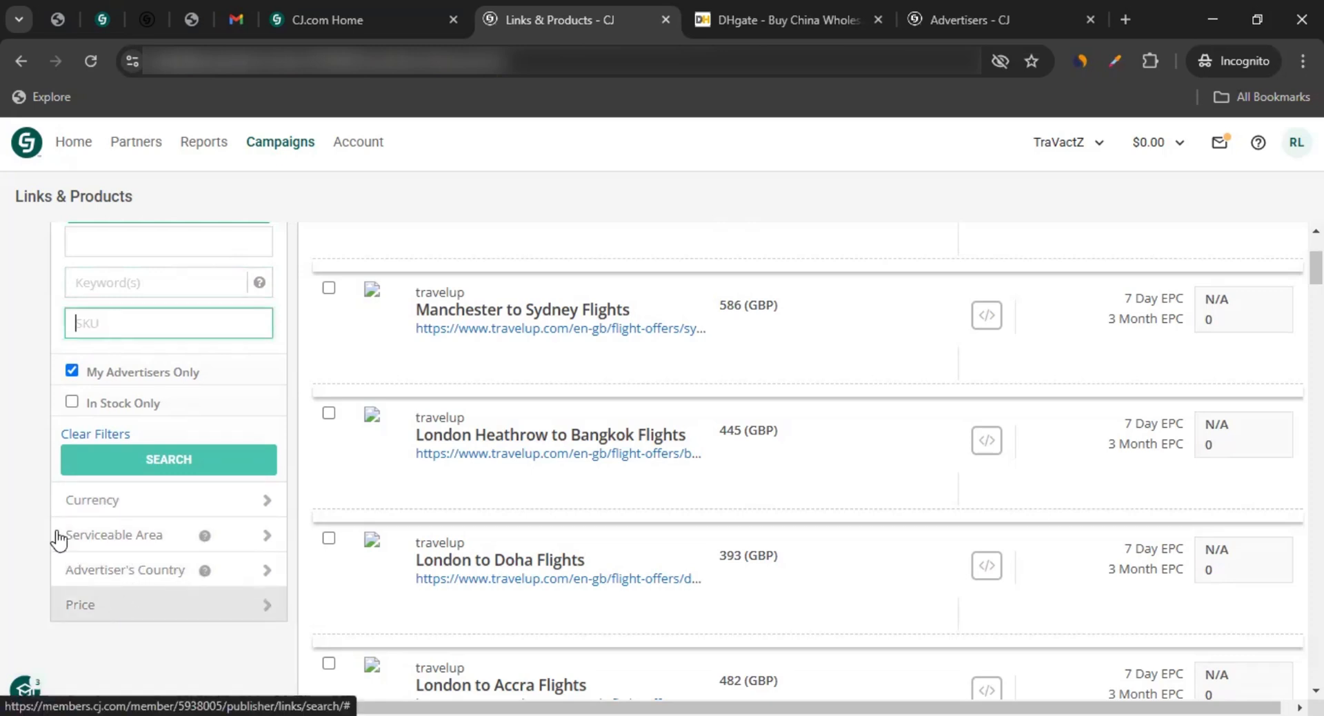
click(166, 466)
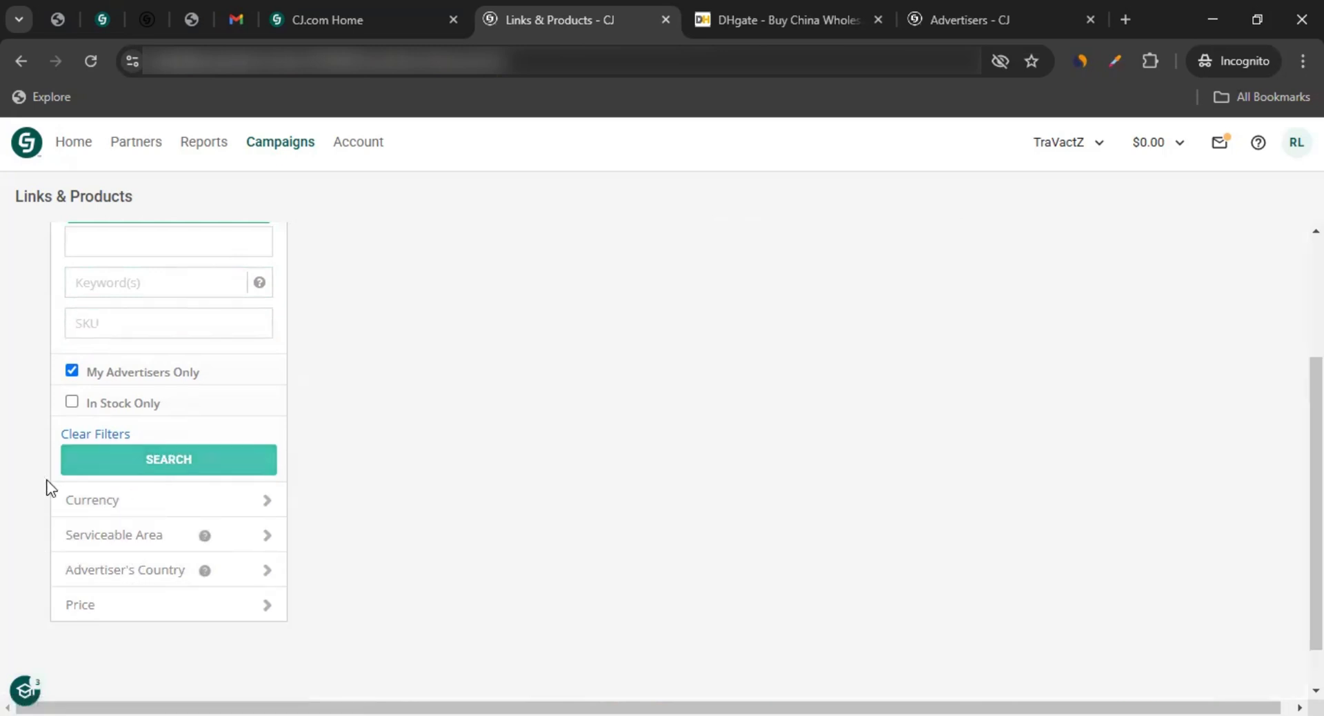
click(96, 502)
click(97, 502)
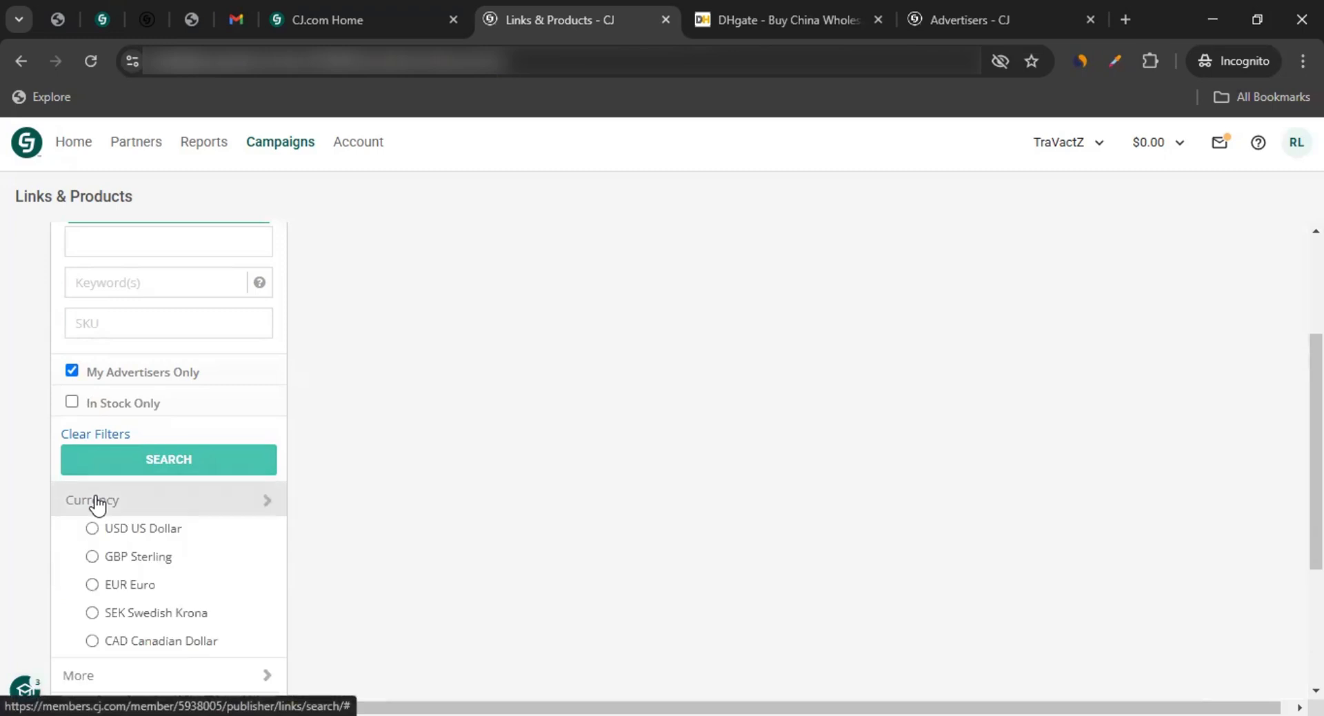
Remove DHGate from the product search's advertiser filter and return to the list of active advertisers.
scroll(55, 476, up, 1)
scroll(55, 475, up, 2)
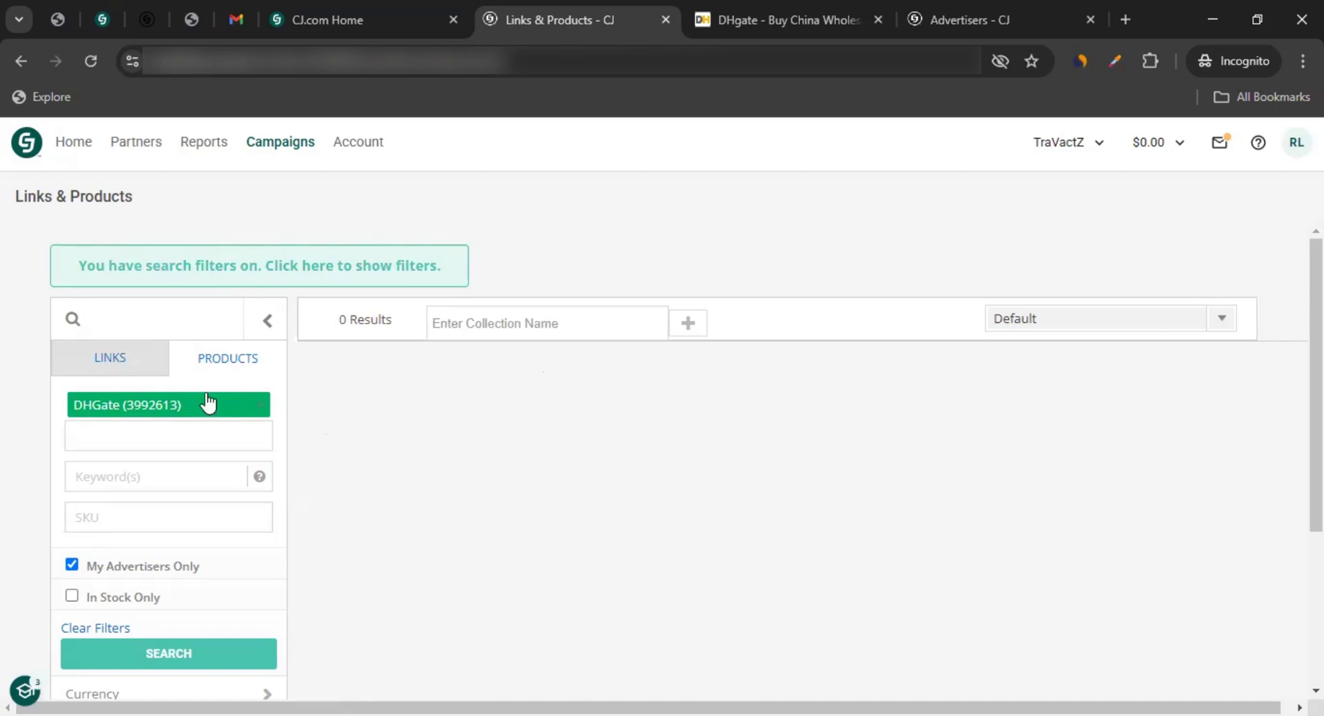
click(259, 413)
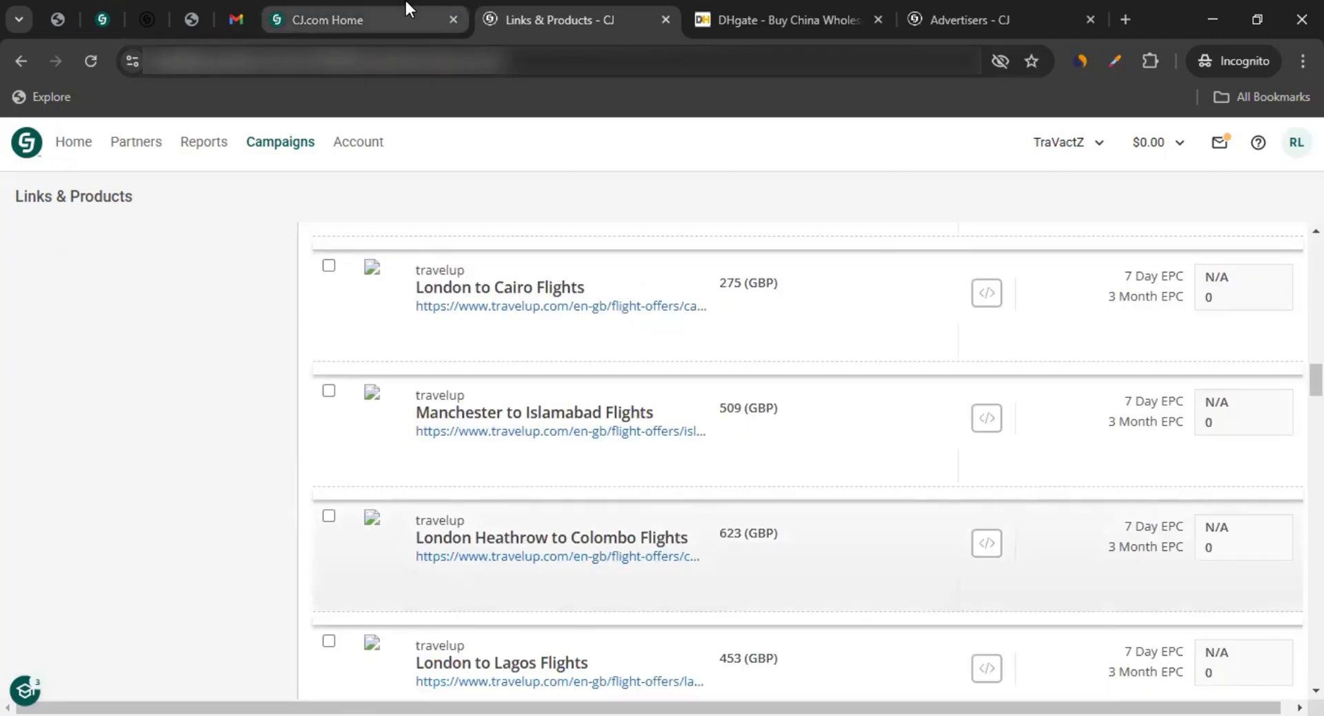
click(939, 4)
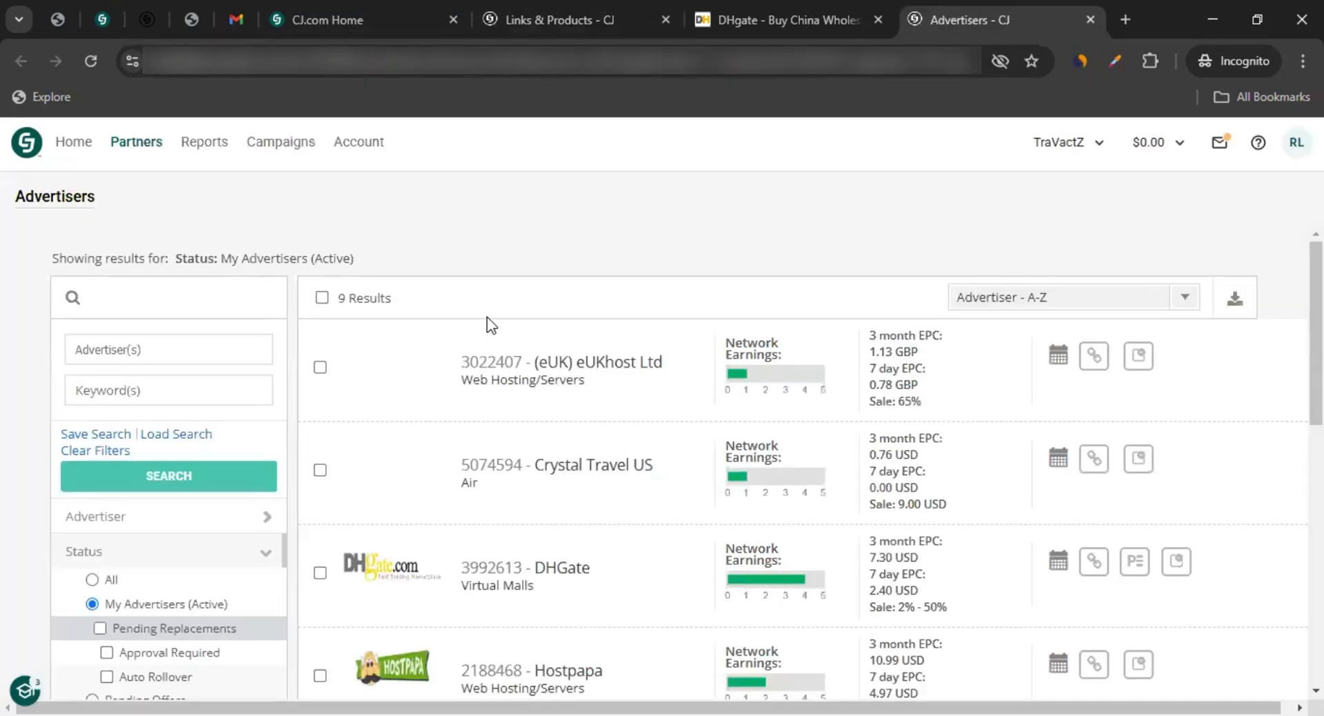
Check the active advertisers for JustFlowers.com and search for its products in Links & Products with the advertiser filter.
scroll(526, 461, down, 4)
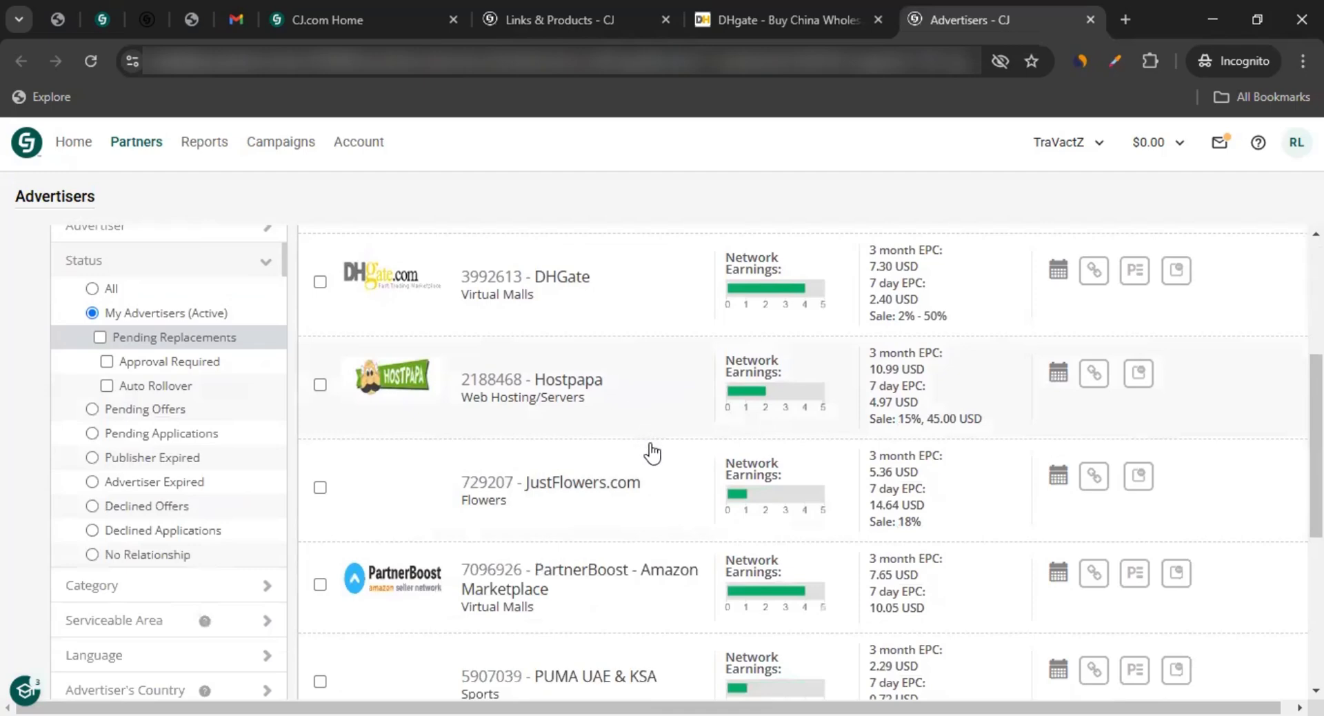
click(573, 3)
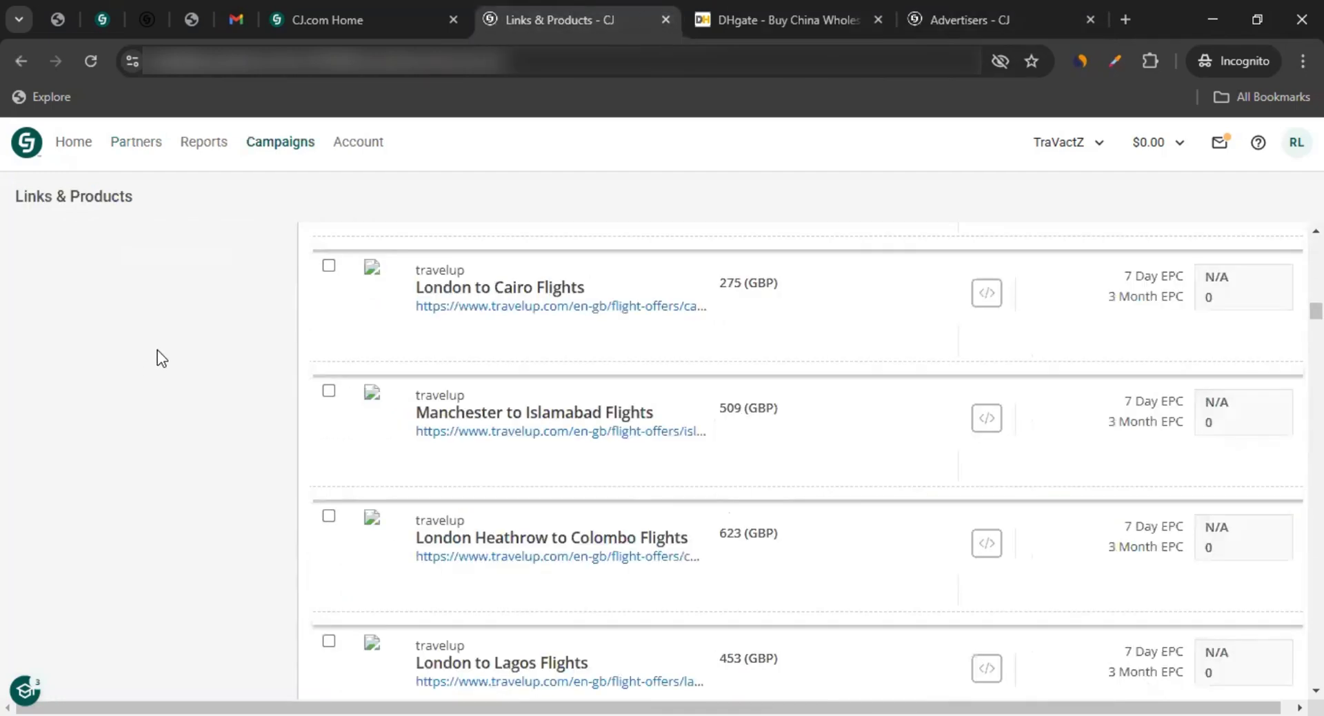
scroll(158, 349, up, 10)
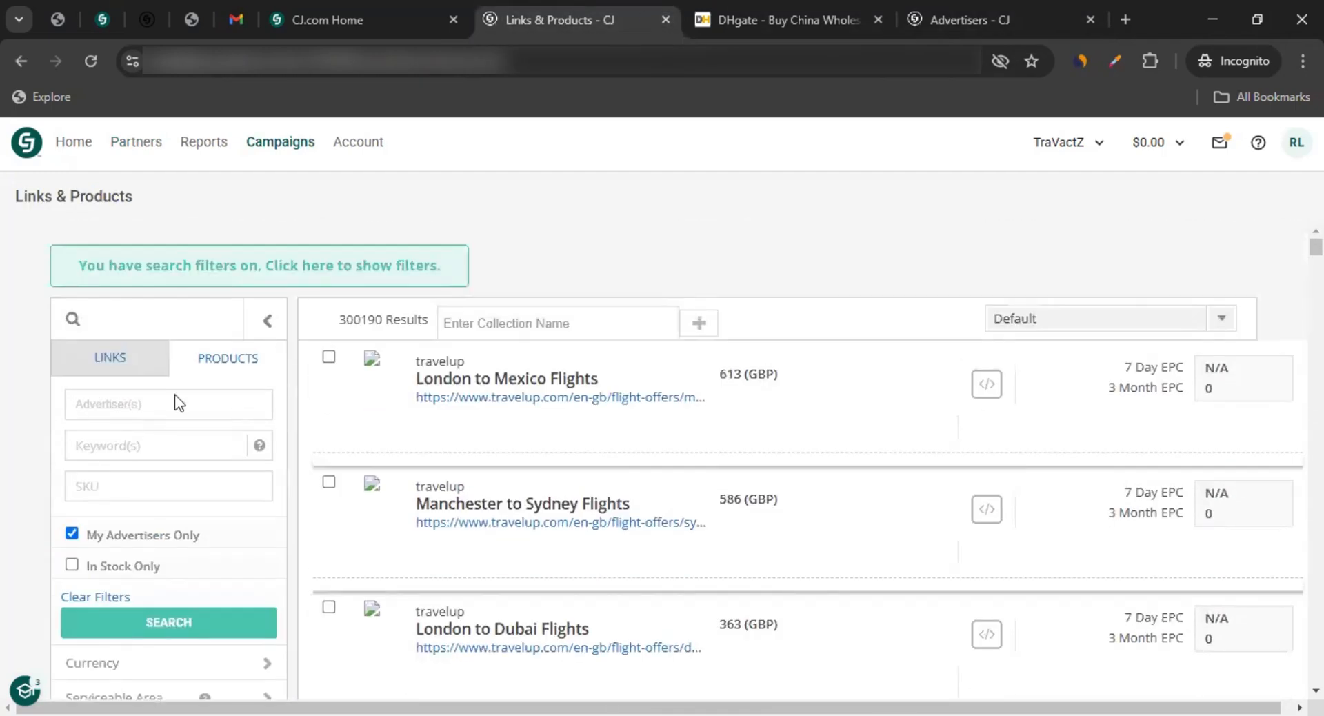
click(129, 406)
text(ja)
key(BackSpace)
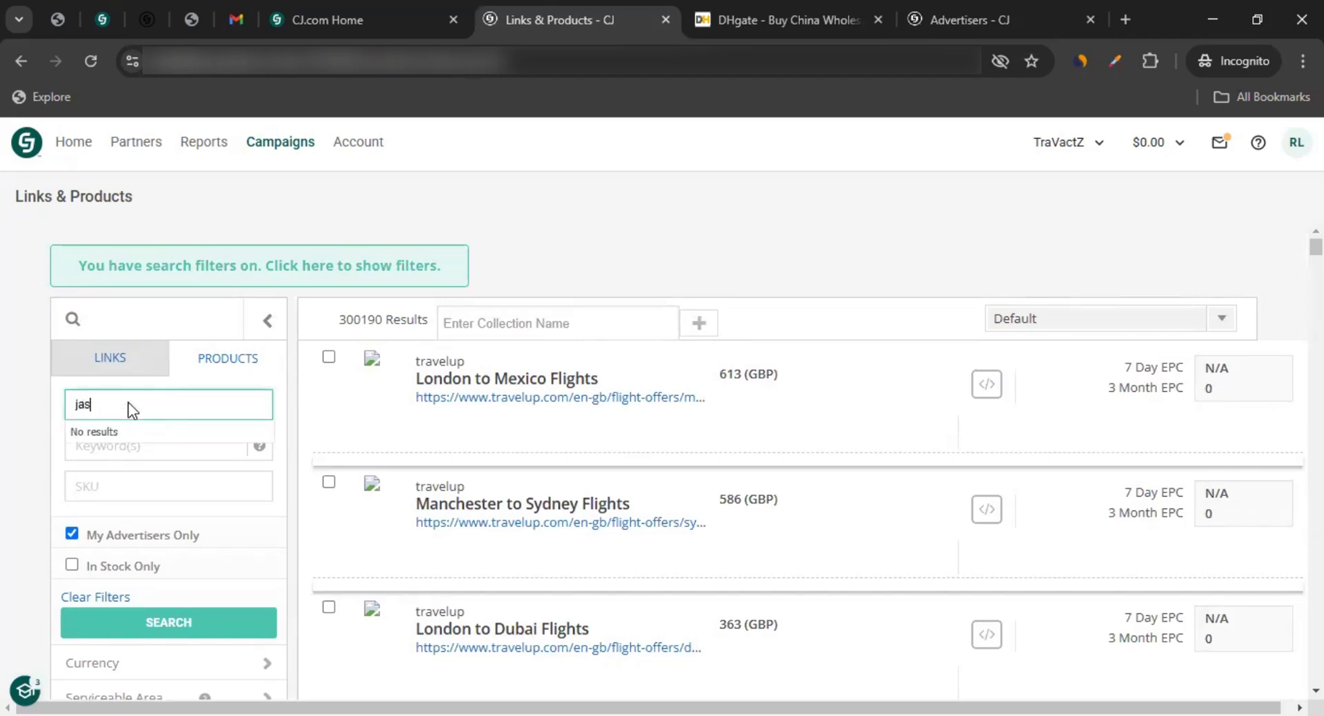
text(ust)
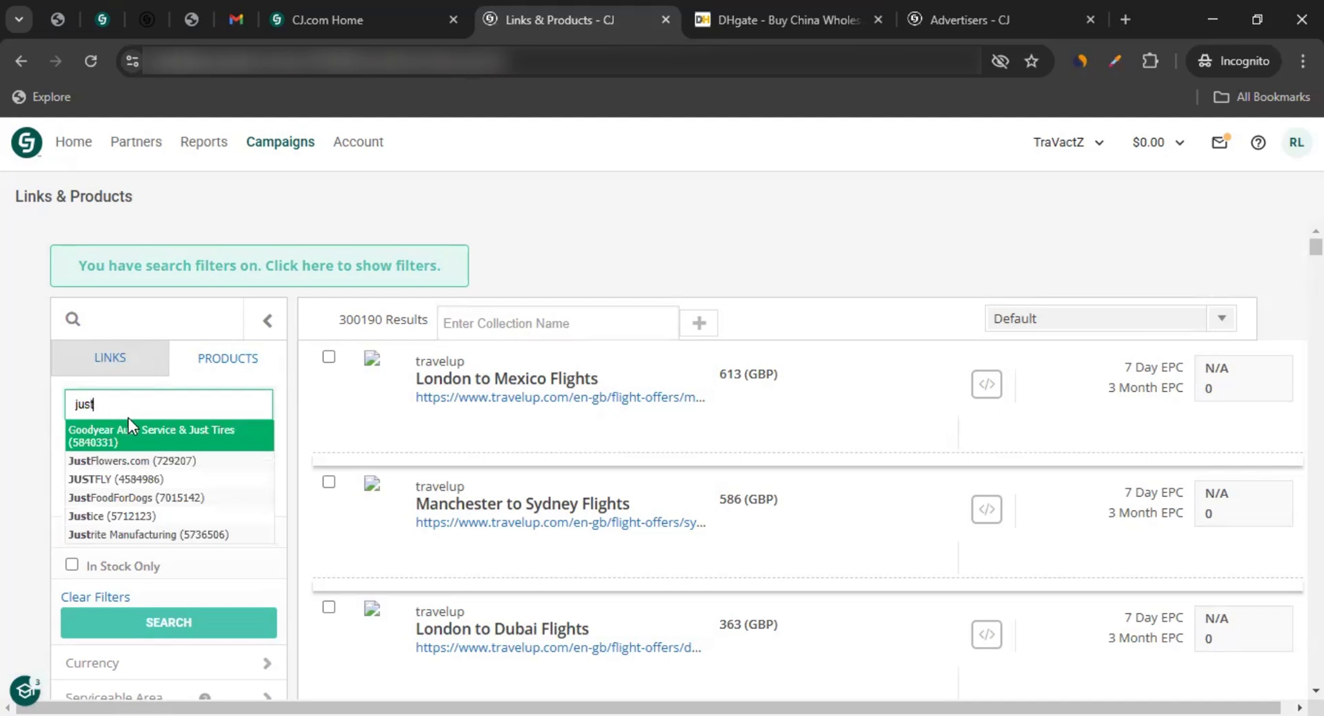
click(146, 460)
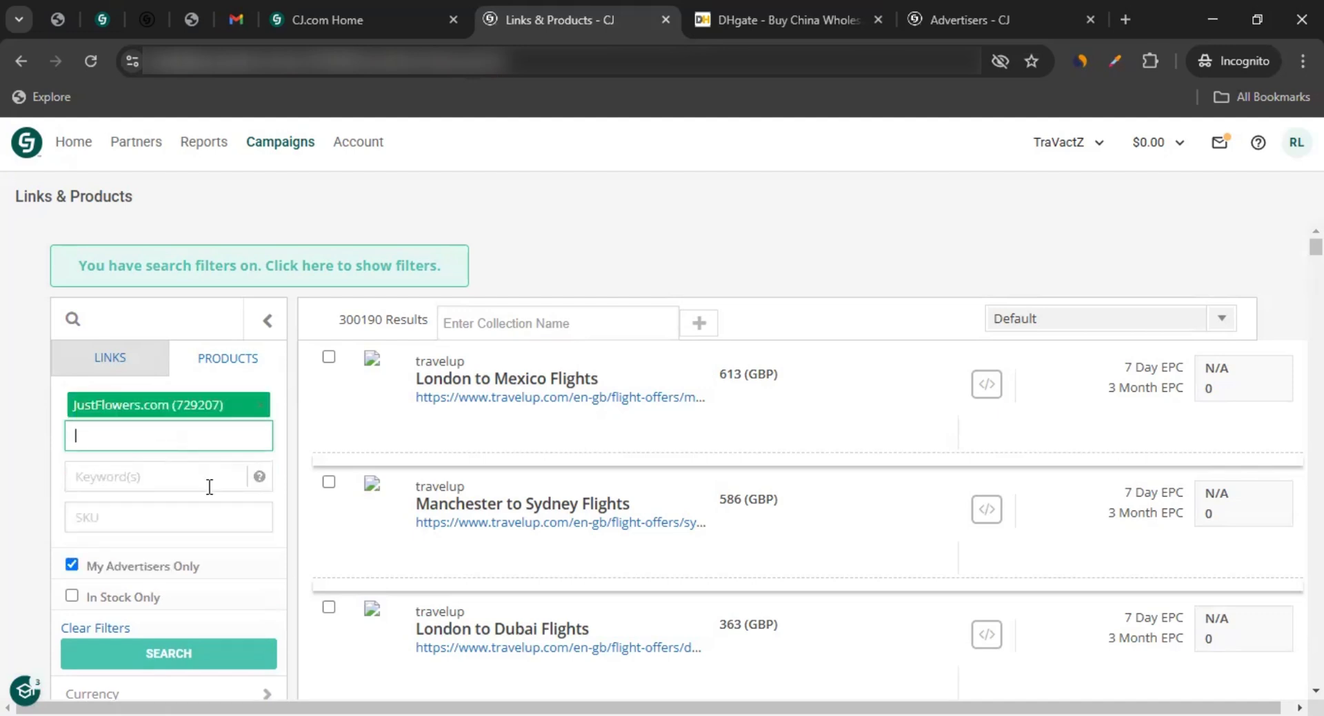
click(168, 657)
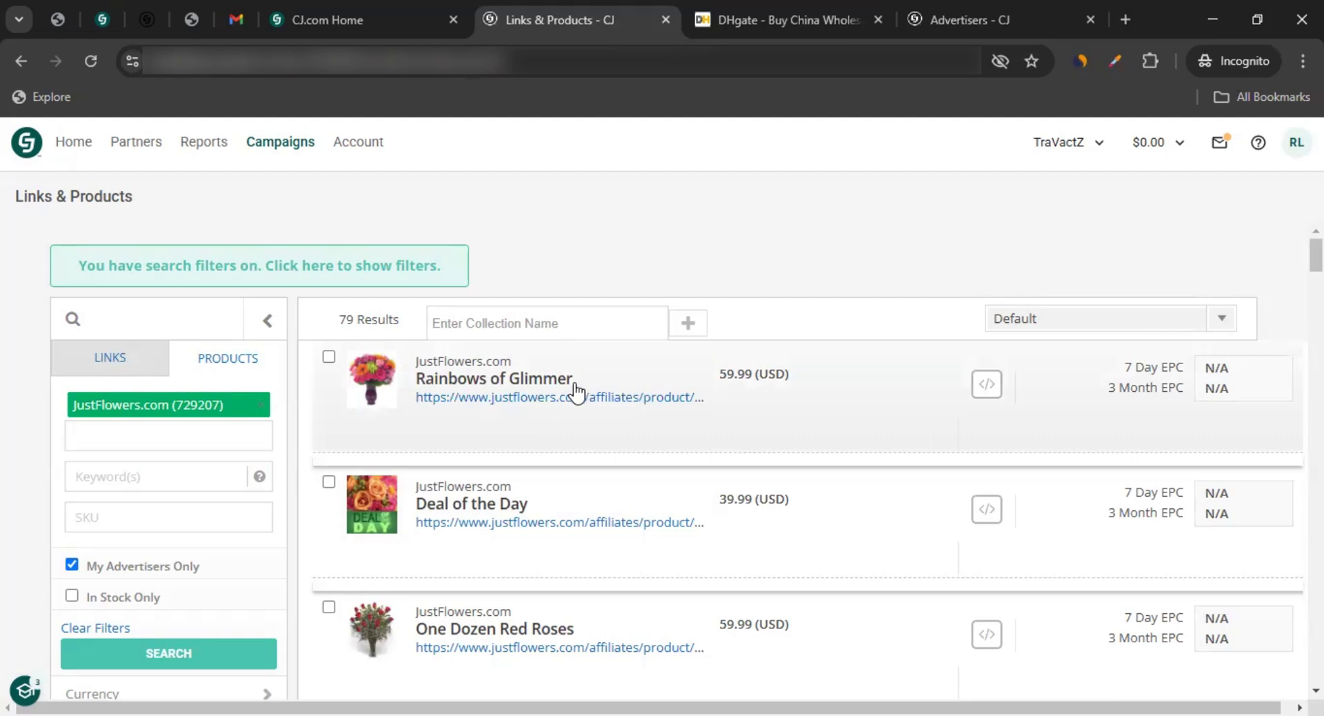
Expand the Rainbows of Glimmer product and look through its details, such as description, price and SKU.
click(568, 363)
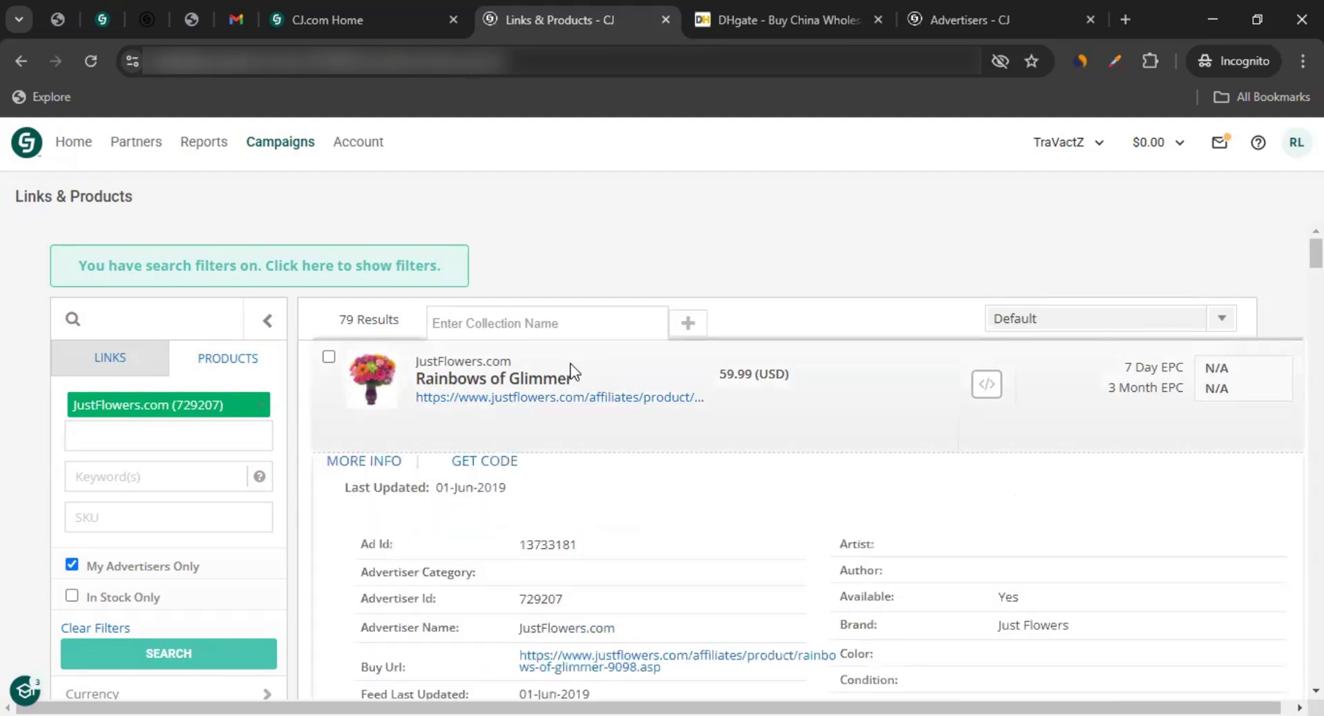
scroll(576, 468, down, 5)
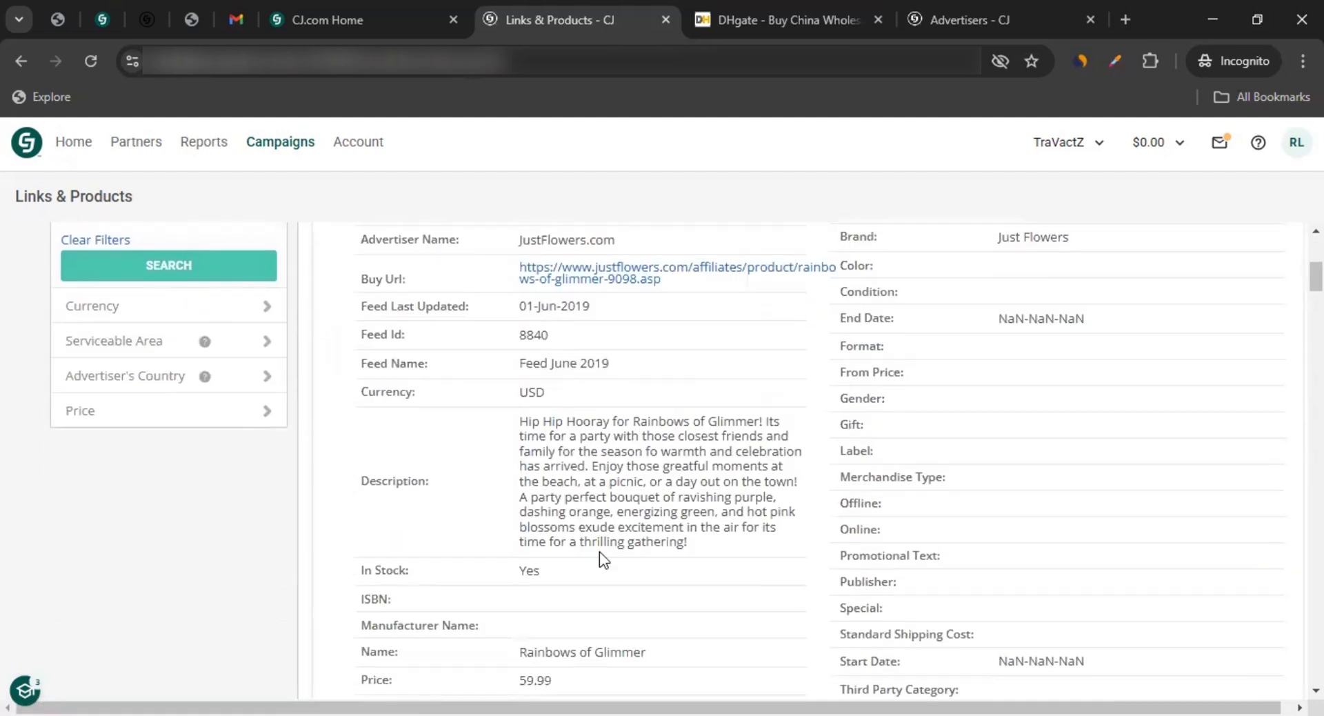
scroll(601, 551, down, 4)
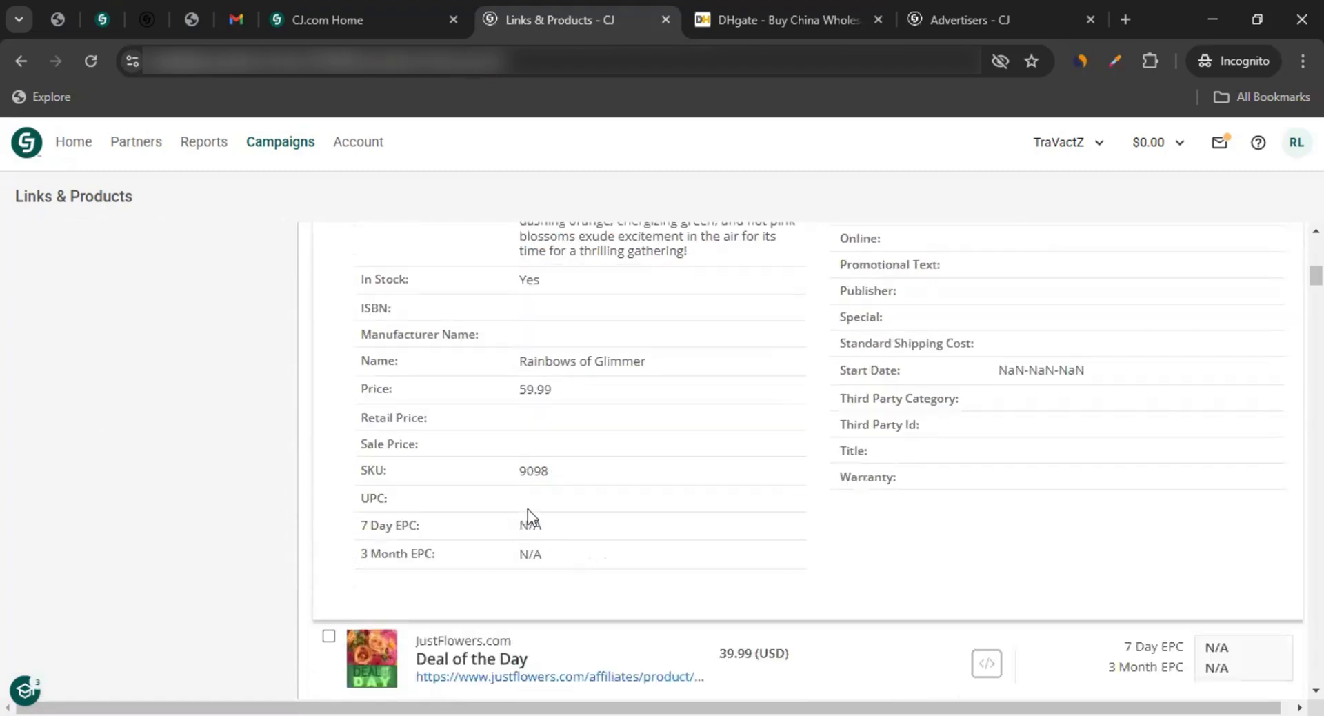
scroll(527, 509, up, 2)
scroll(528, 510, up, 6)
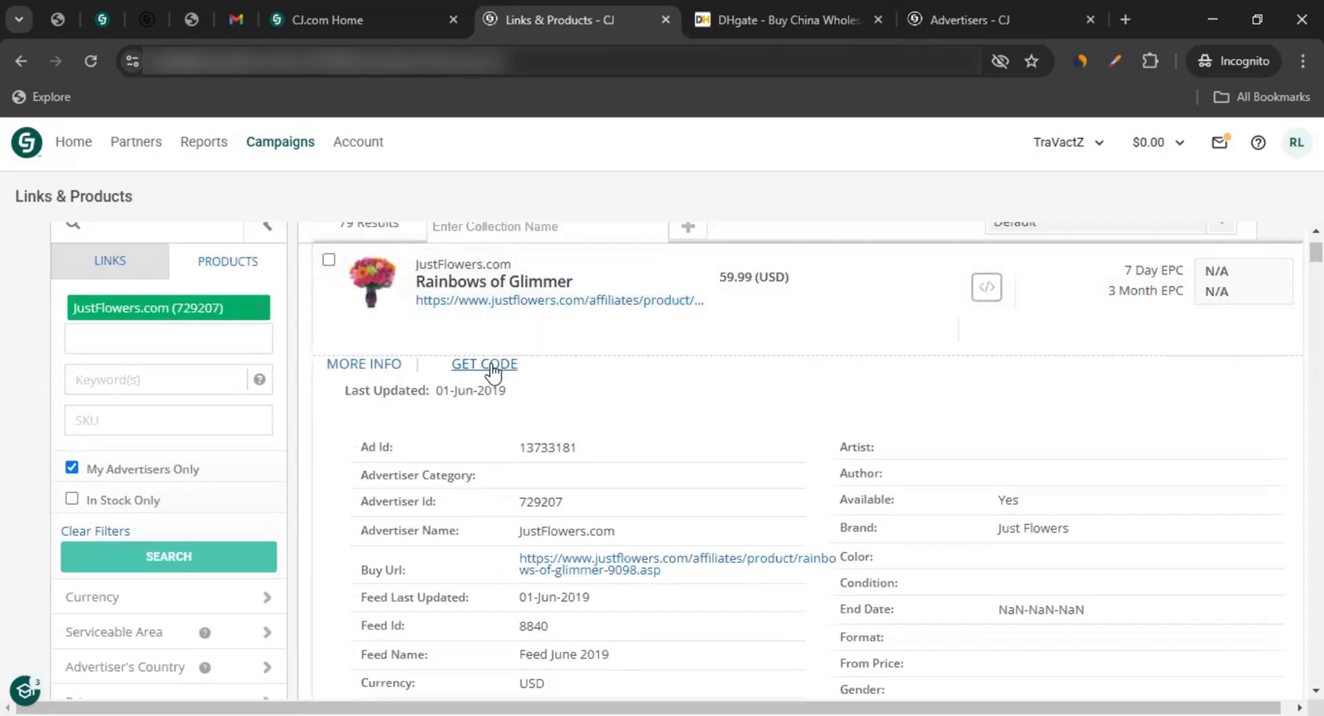
Show the code options of Rainbows of Glimmer and select its image address and its HTML text link code.
click(484, 365)
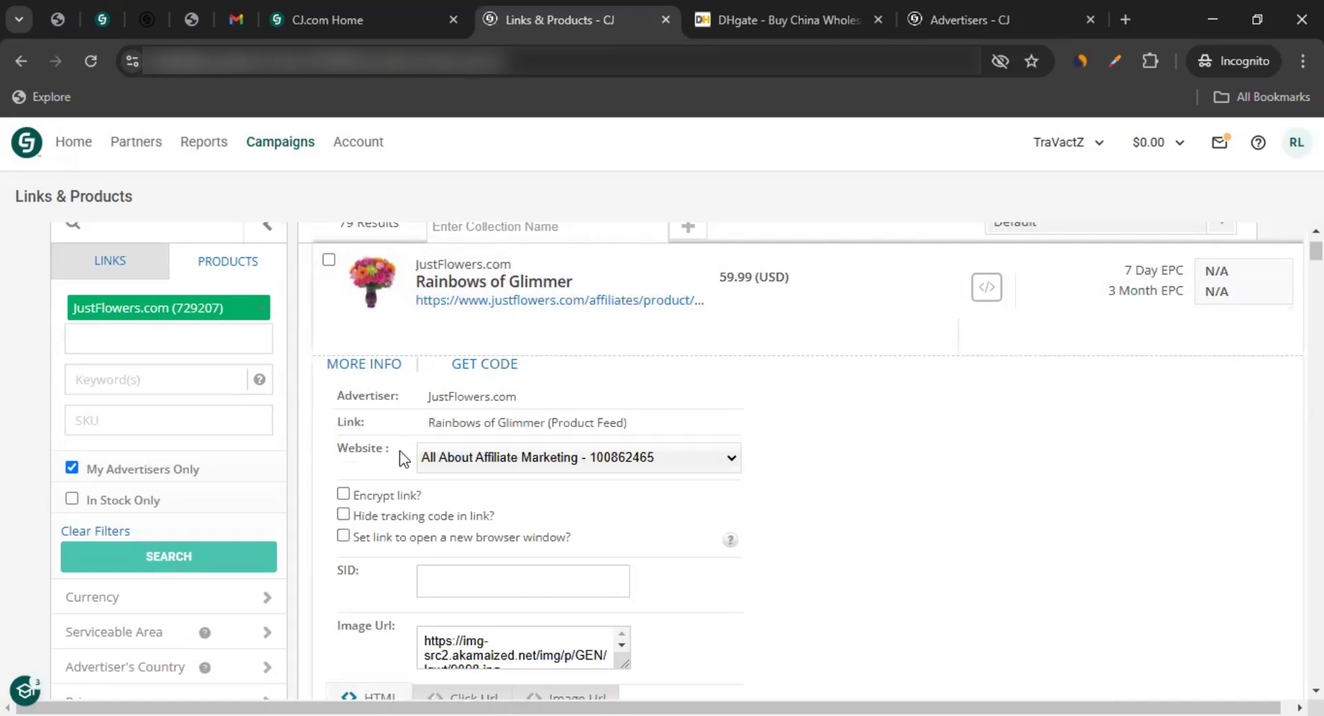
scroll(400, 452, down, 3)
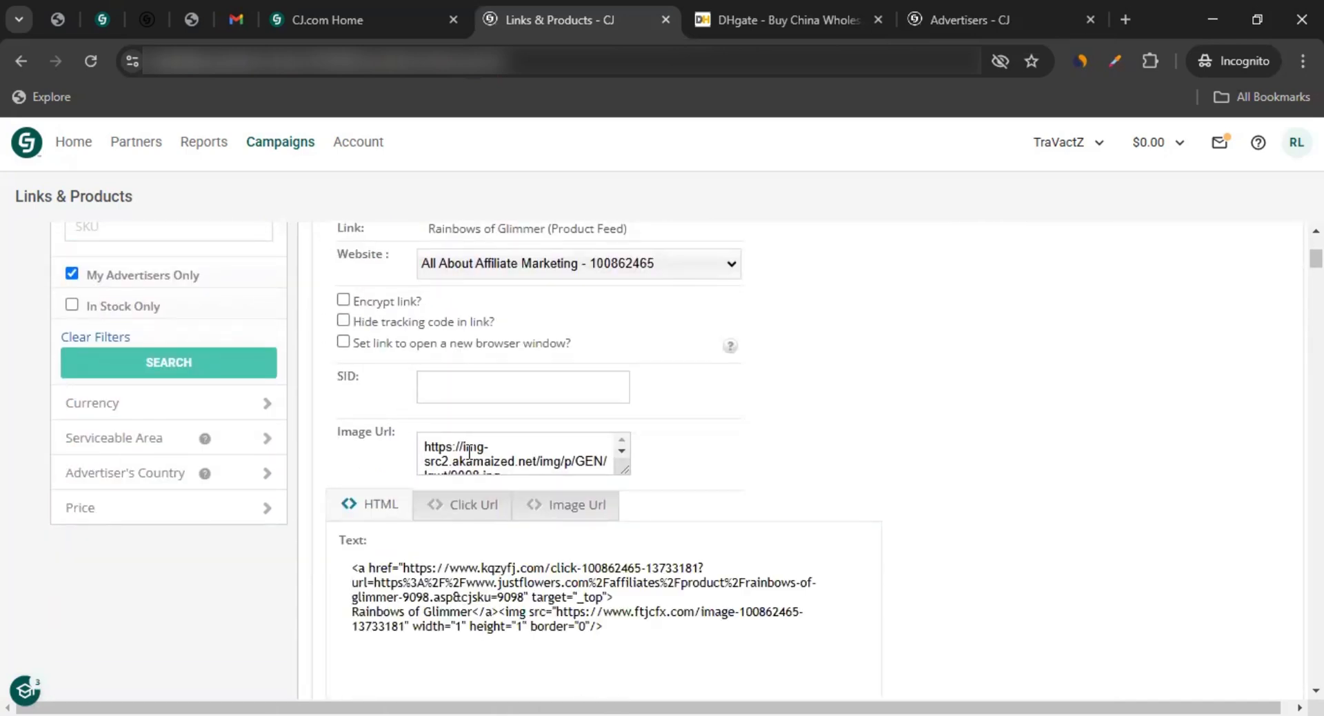
drag(425, 446, 533, 469)
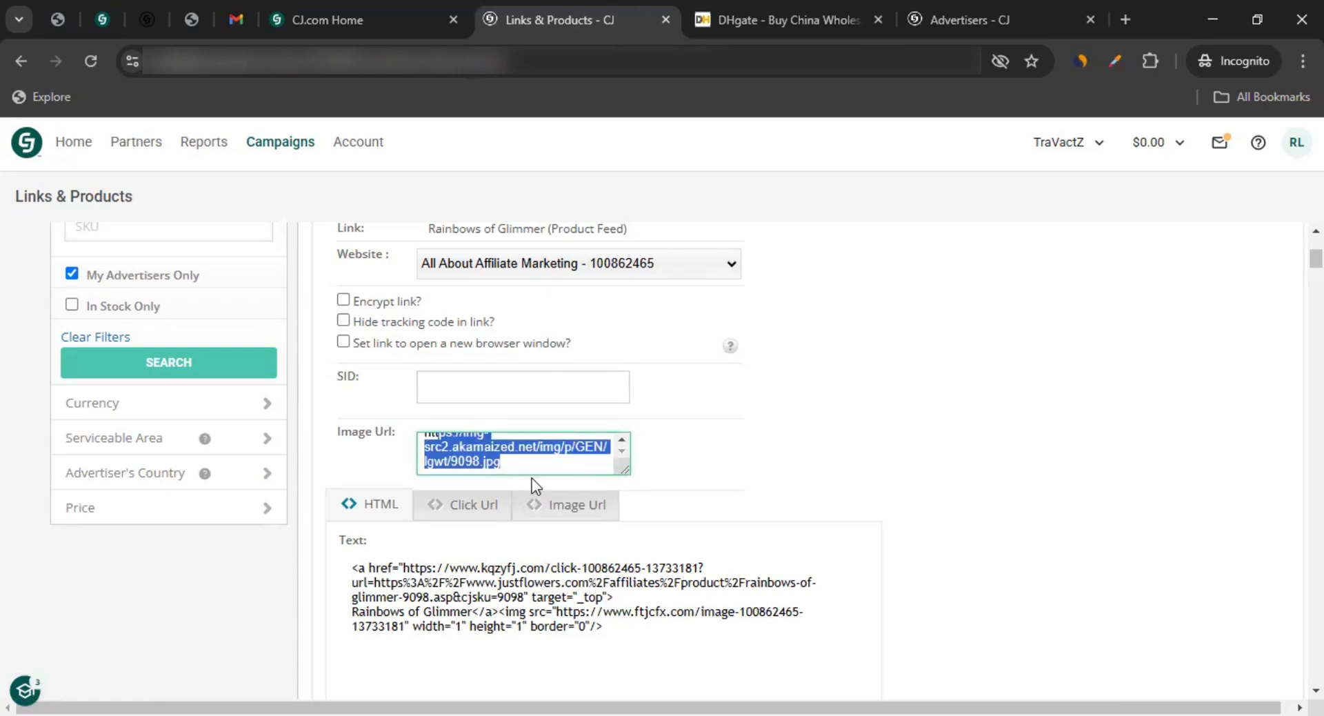
drag(617, 628, 245, 557)
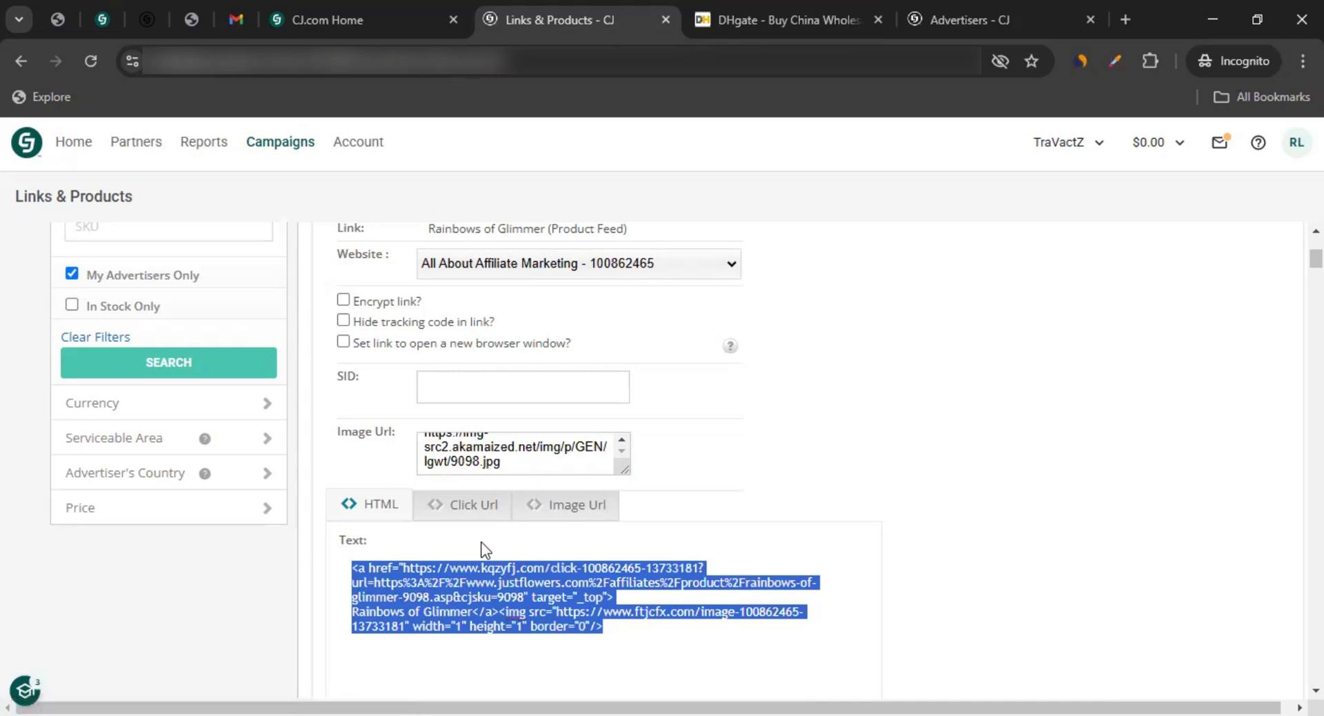
Compare the product's Click Url and Image Url codes with the image address, and return to the HTML code.
click(460, 504)
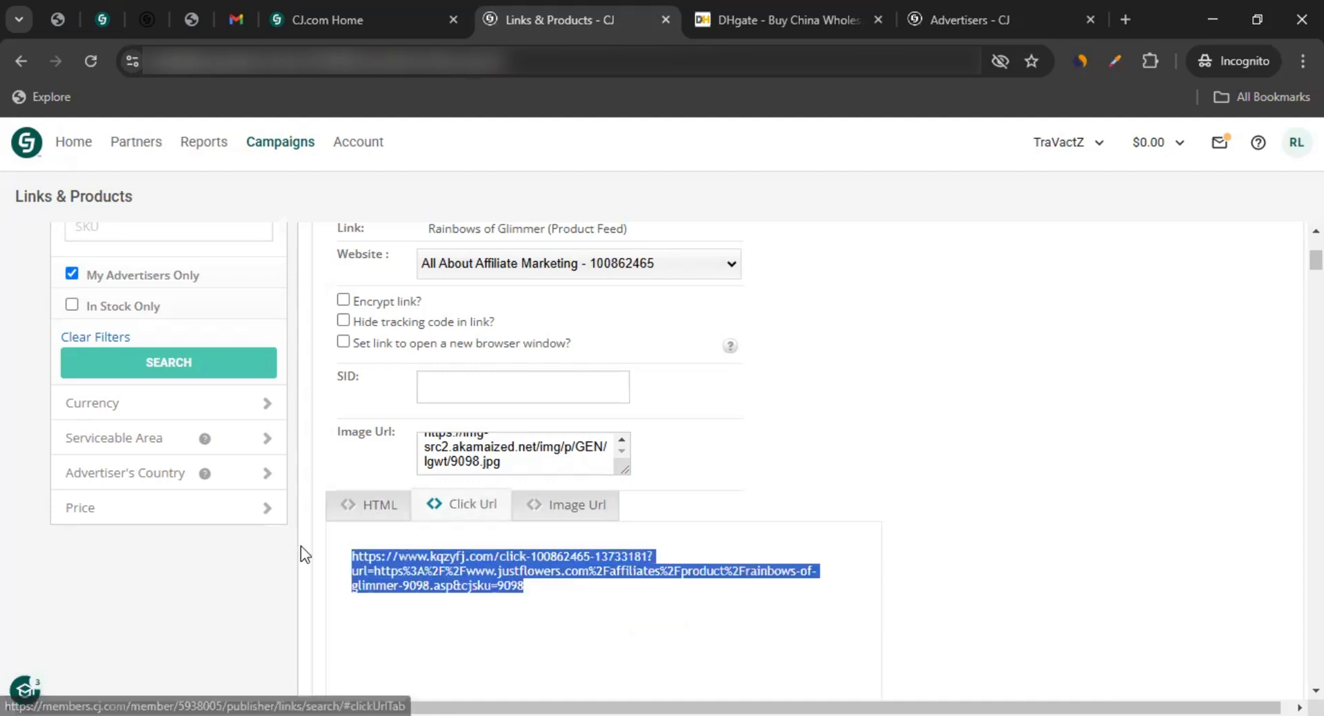
click(449, 442)
key(ctrl+a)
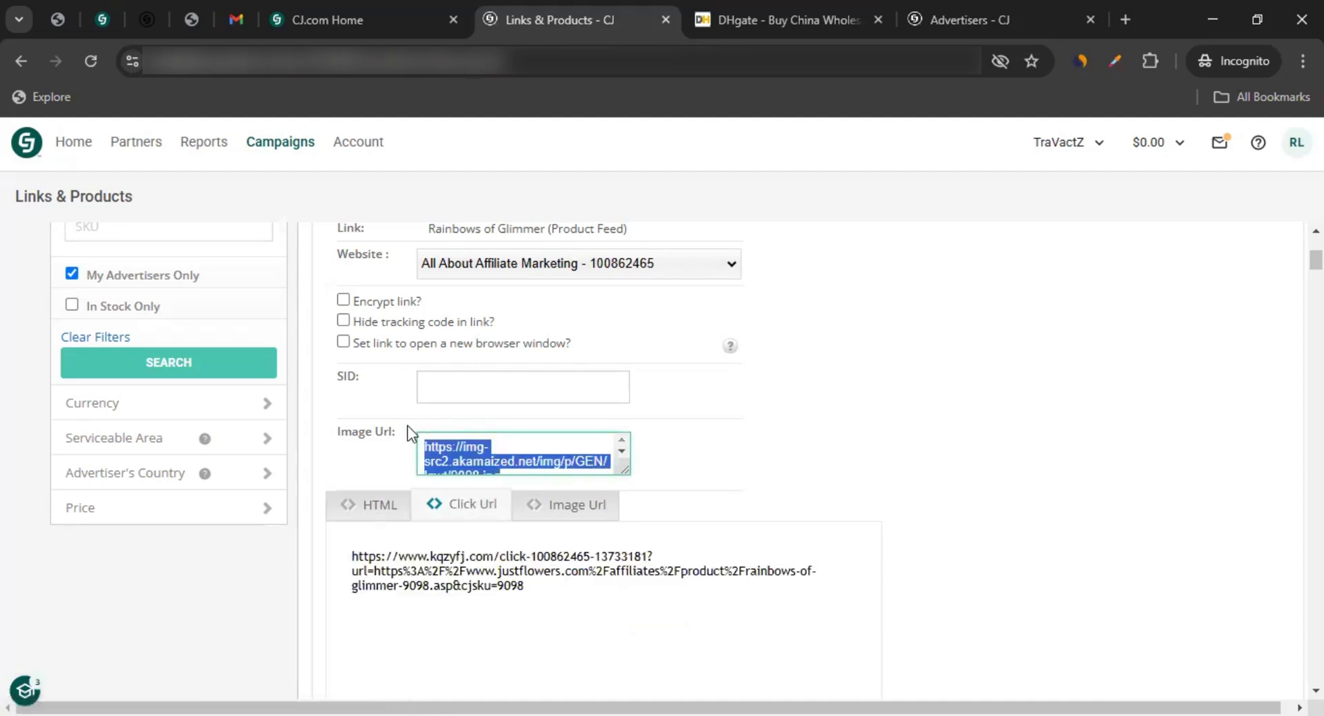
click(566, 520)
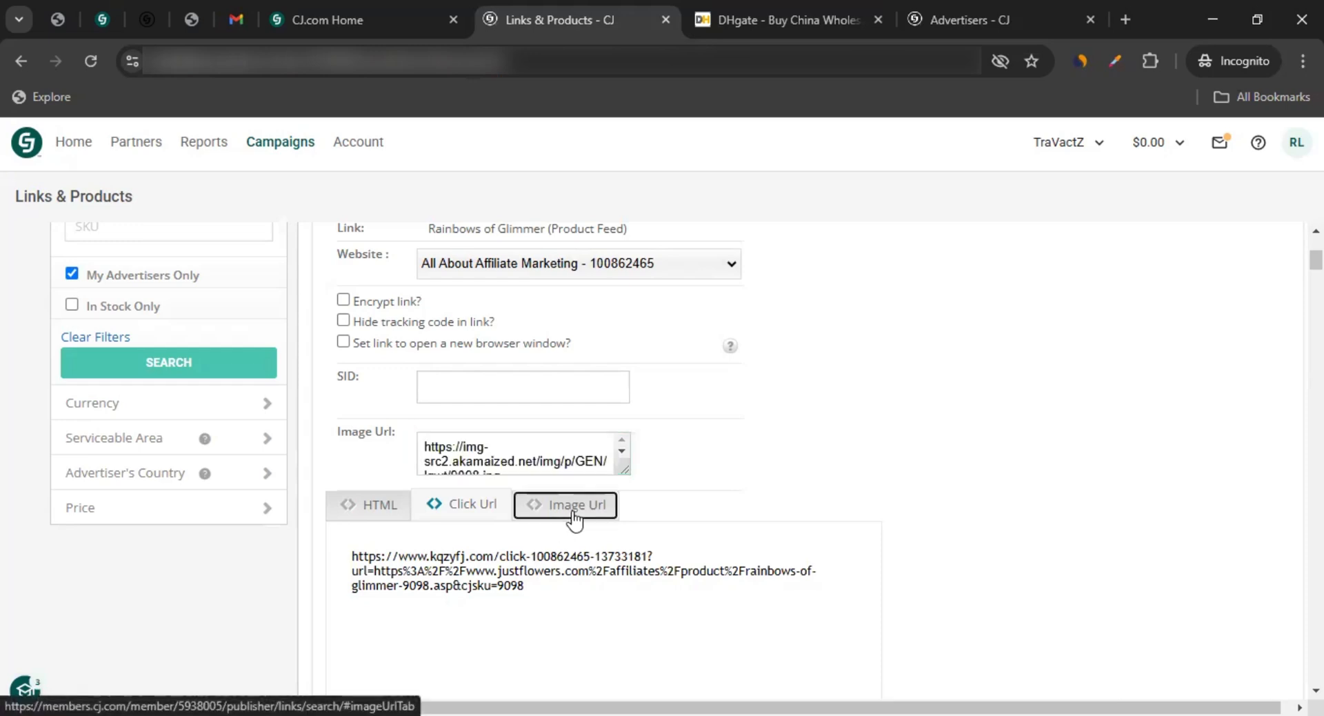
click(719, 592)
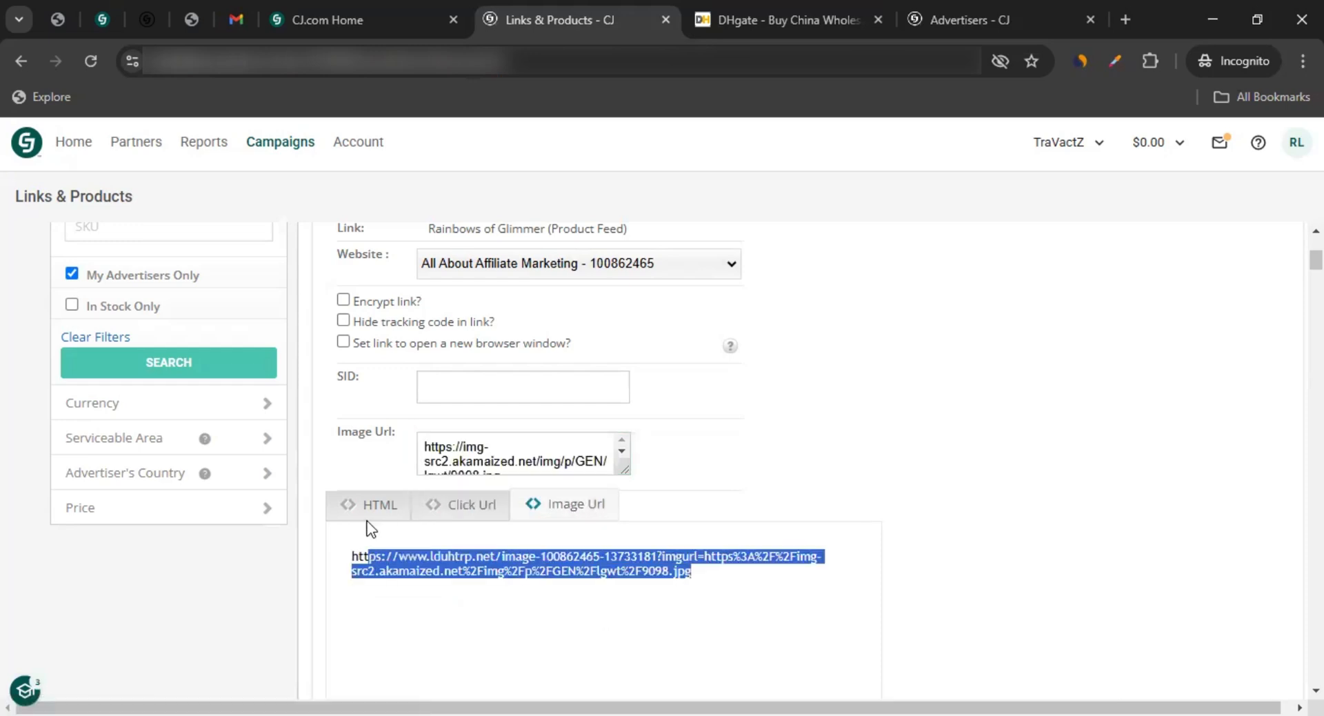
click(473, 504)
click(399, 505)
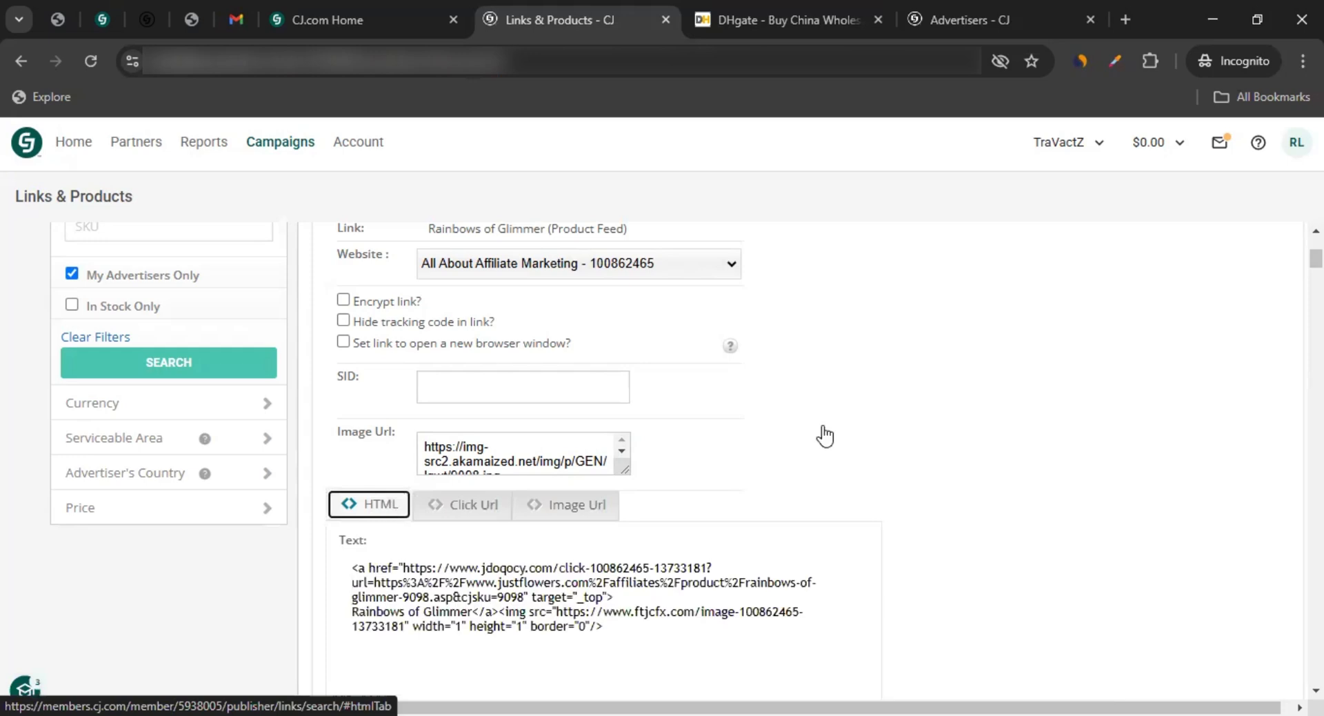
Look through the Text, Image and Form versions of the HTML code for Rainbows of Glimmer.
scroll(834, 462, up, 4)
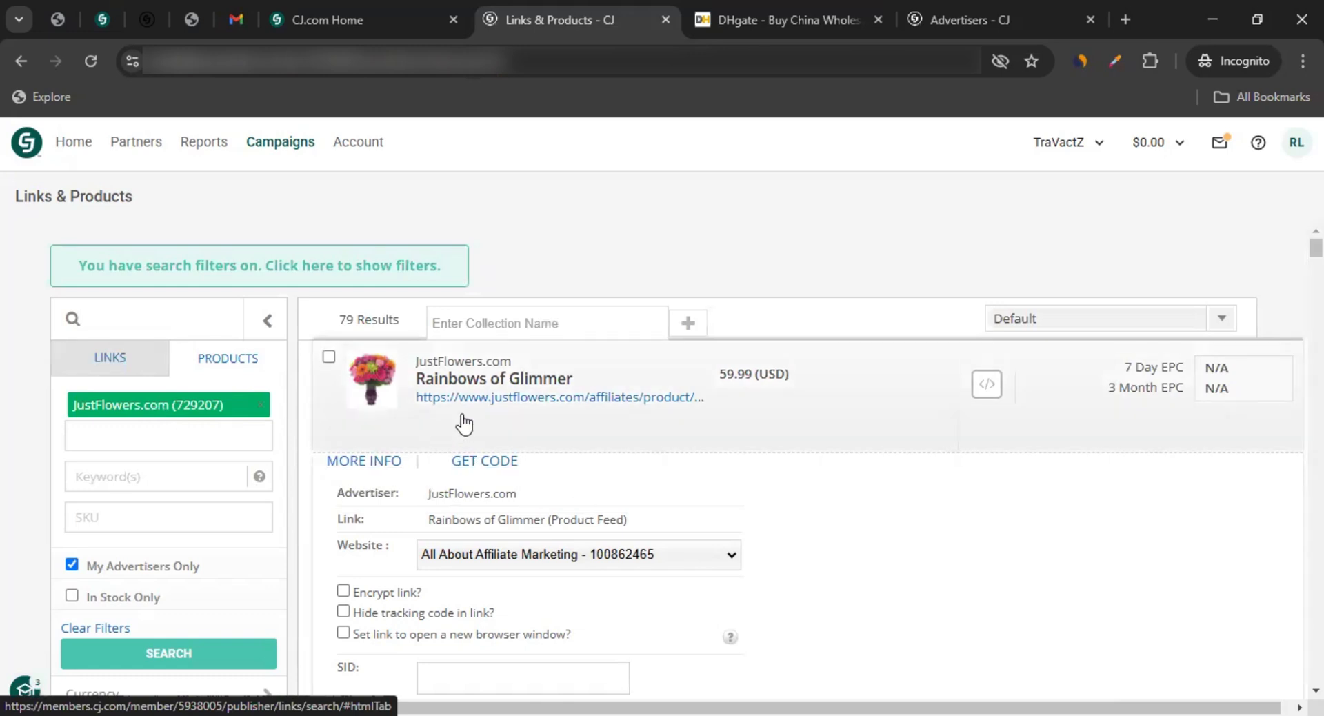
click(518, 468)
scroll(618, 496, down, 2)
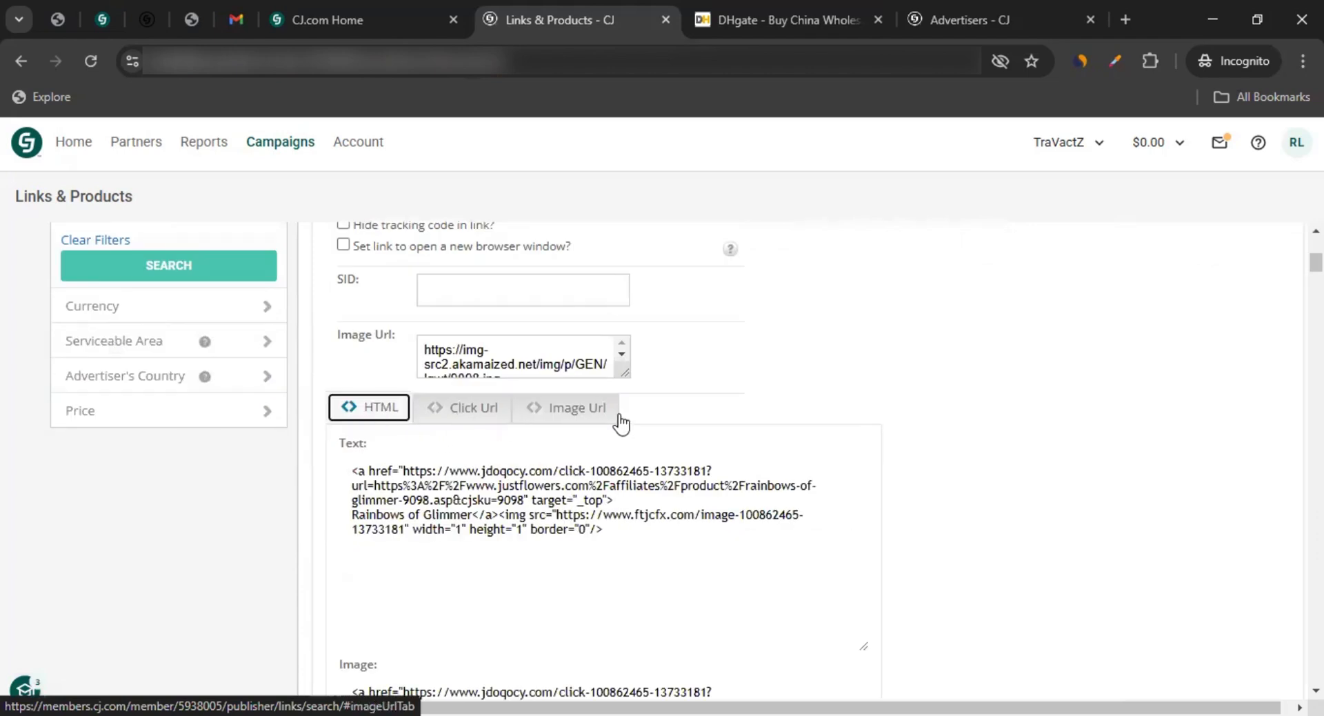
scroll(621, 422, down, 2)
scroll(976, 435, down, 4)
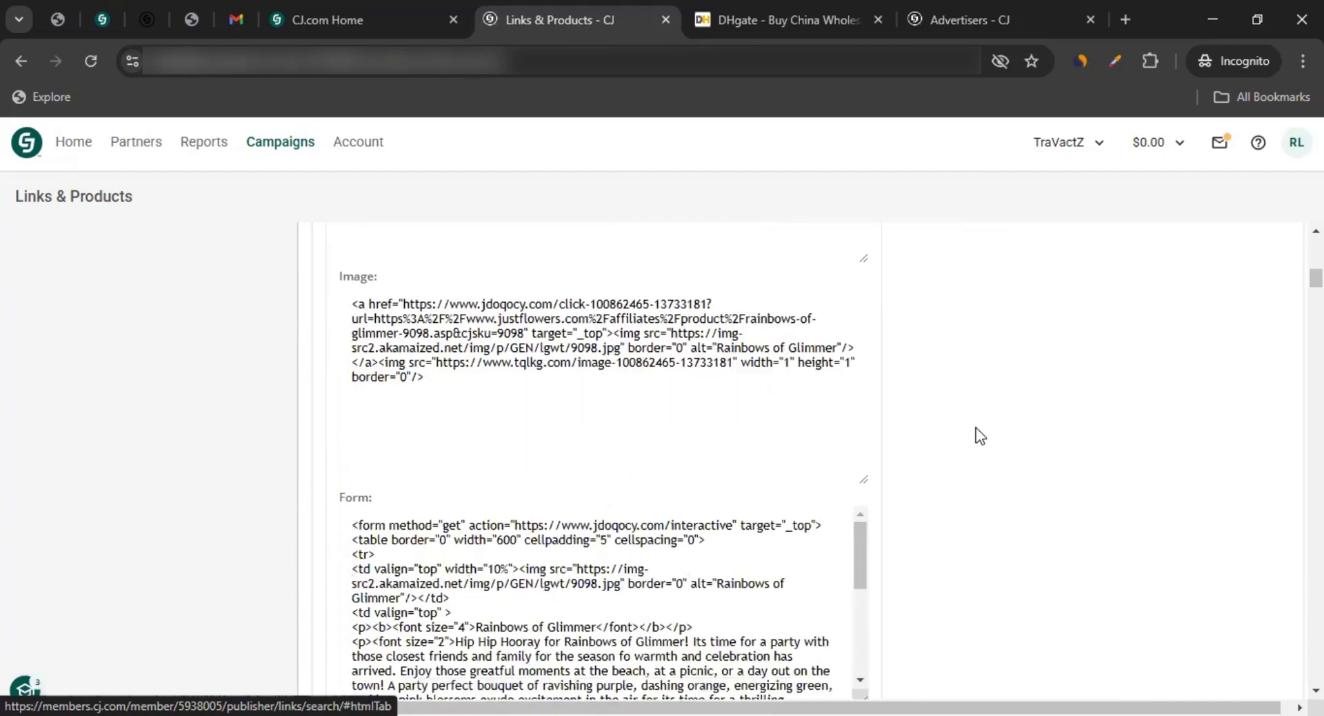
scroll(888, 493, up, 4)
scroll(863, 509, up, 7)
scroll(783, 515, down, 4)
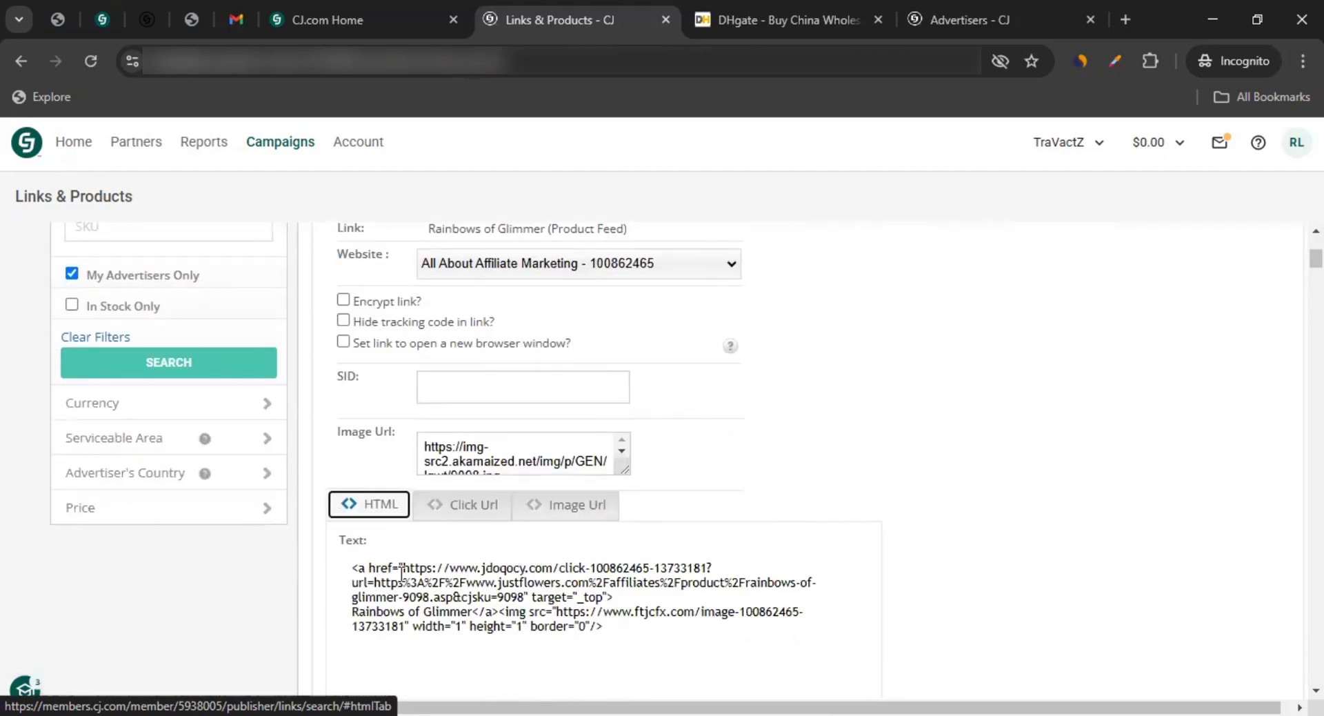
Select the product's Image Url tracking link and open it in a new browser tab to view the picture.
drag(498, 581, 380, 568)
click(458, 511)
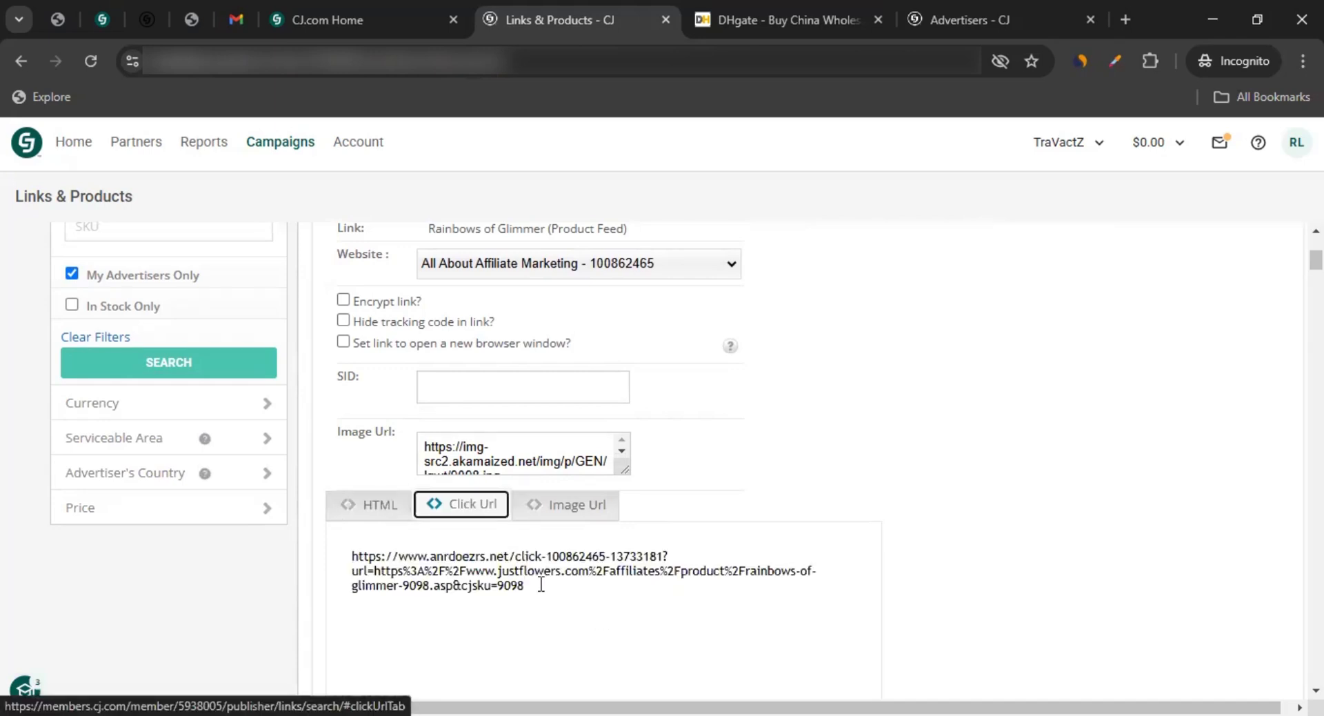
click(562, 508)
drag(691, 571, 352, 553)
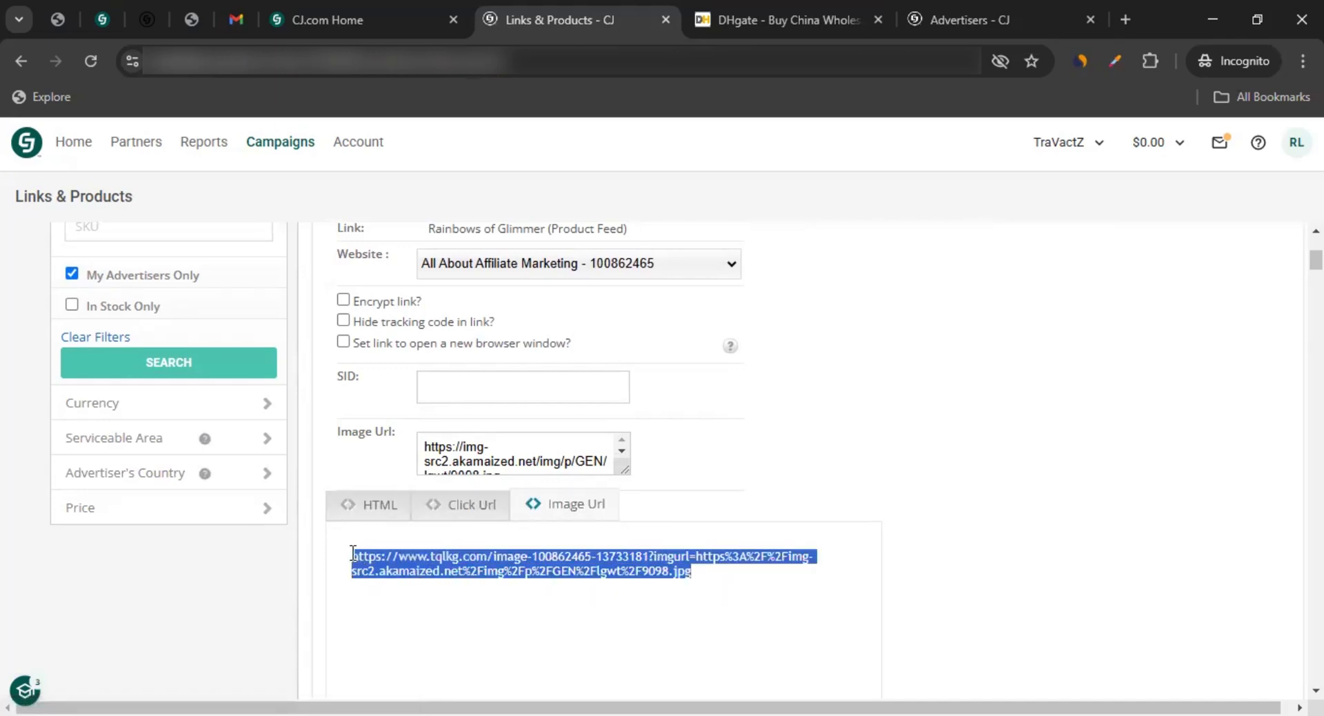
right_click(407, 560)
click(560, 338)
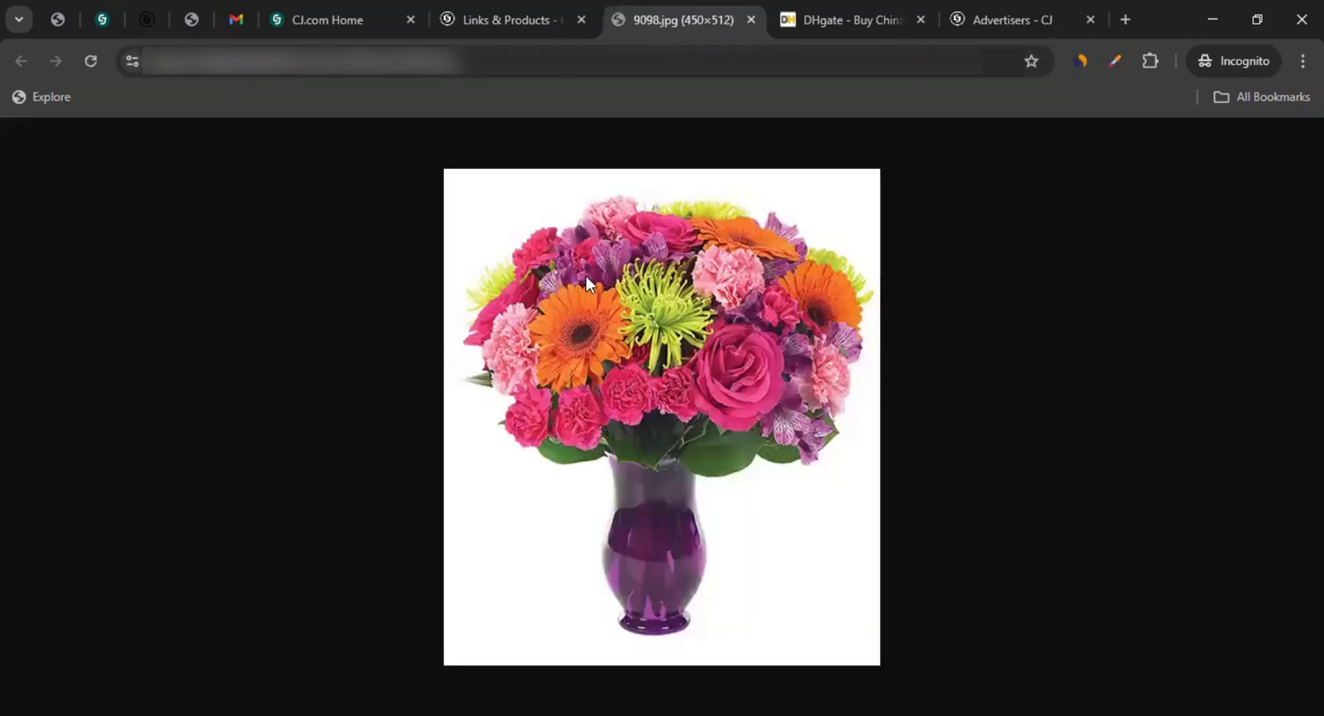
Close the product picture and select the full Click Url link of Rainbows of Glimmer.
middle_click(698, 2)
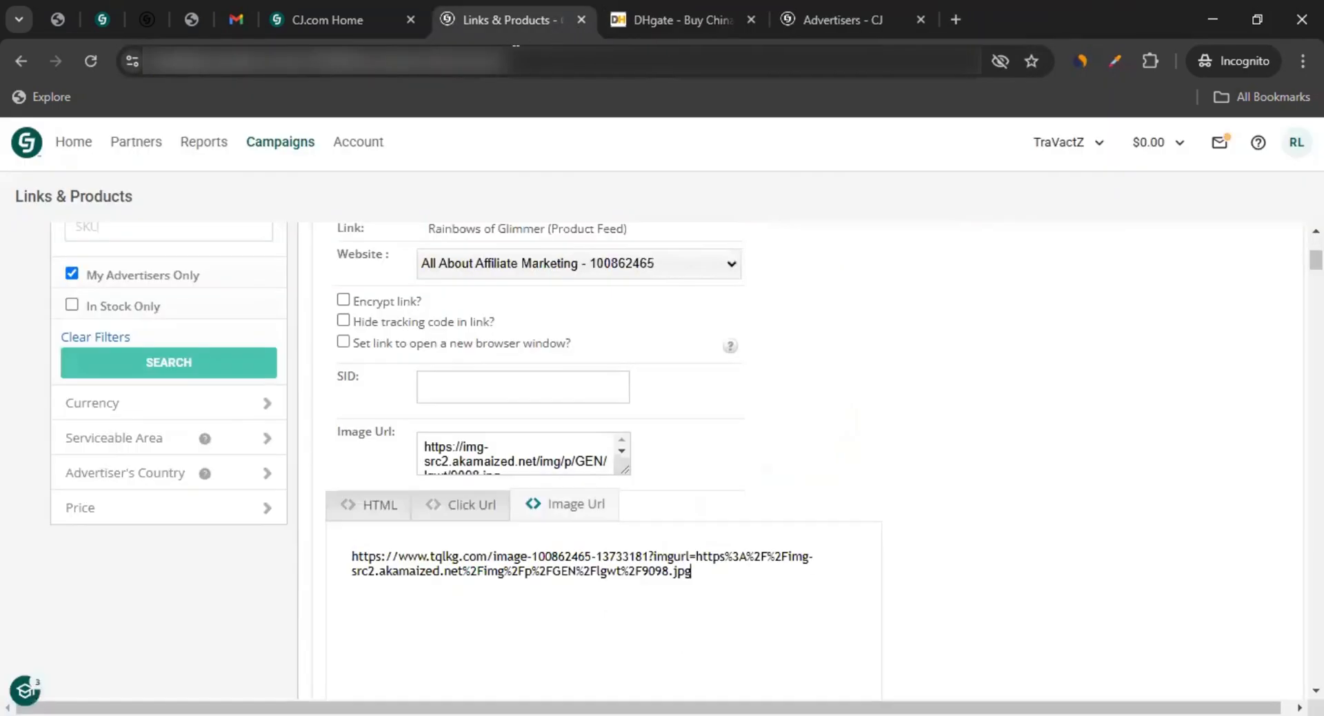
click(450, 505)
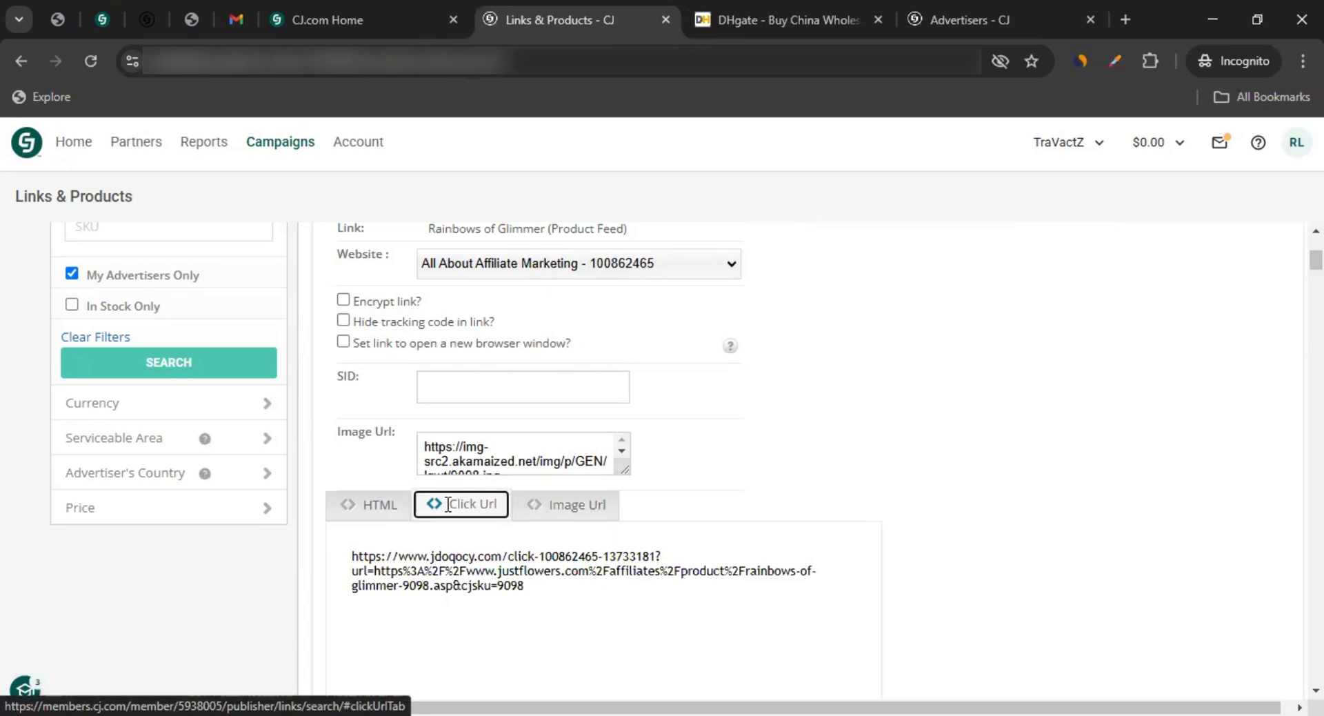
drag(531, 587, 328, 551)
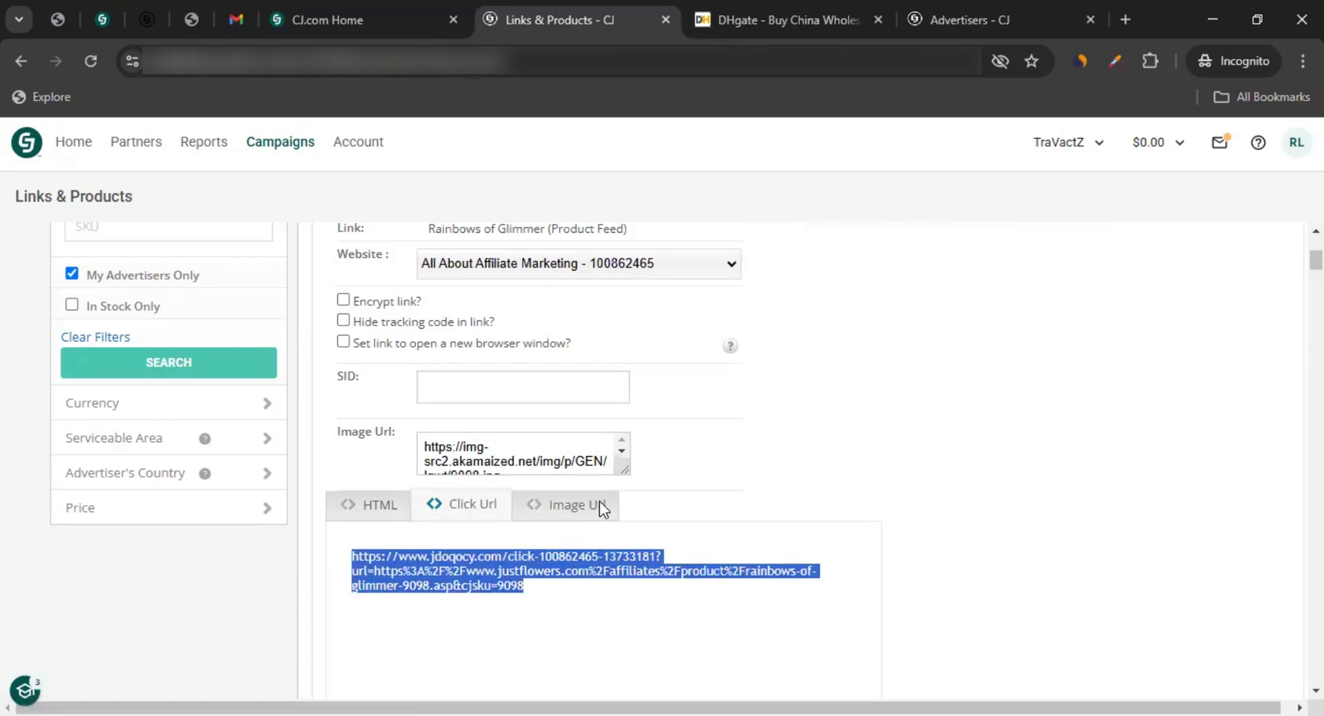
View the Promo Codes page of the campaigns area and go to the placement Opportunities page.
scroll(755, 498, up, 4)
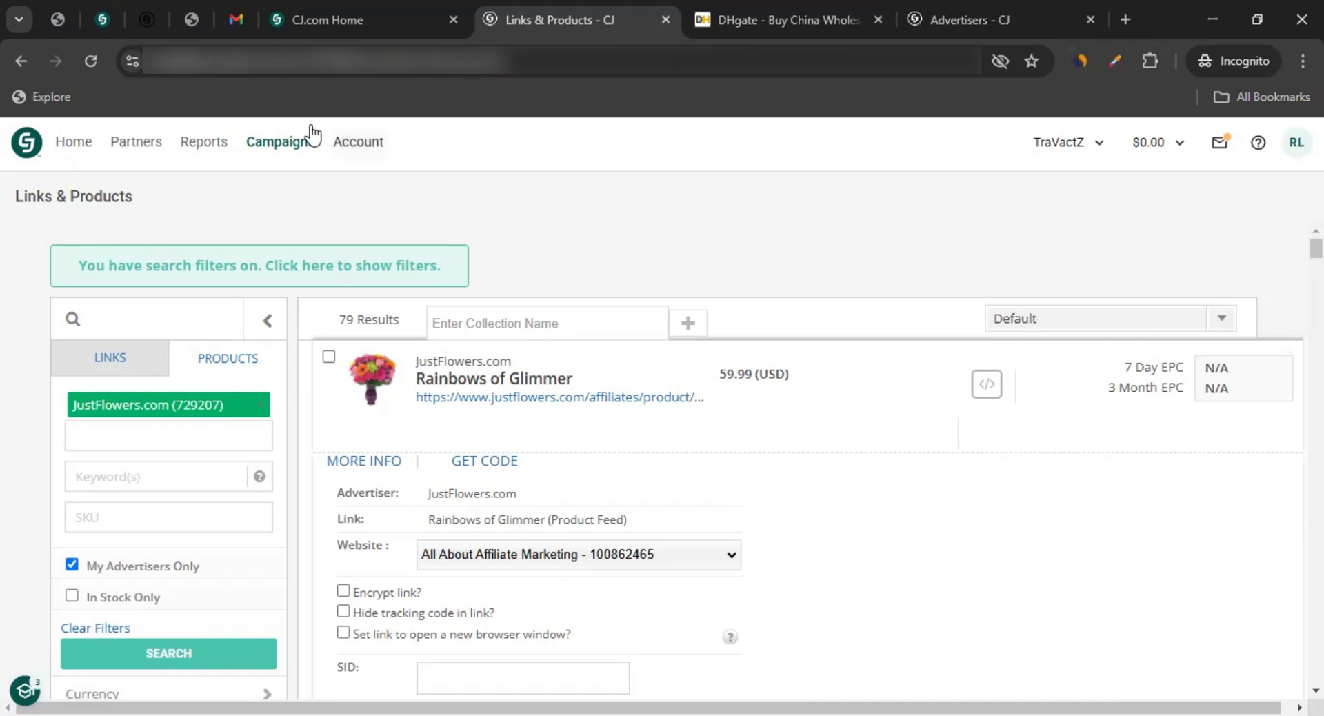
mouse_move(279, 153)
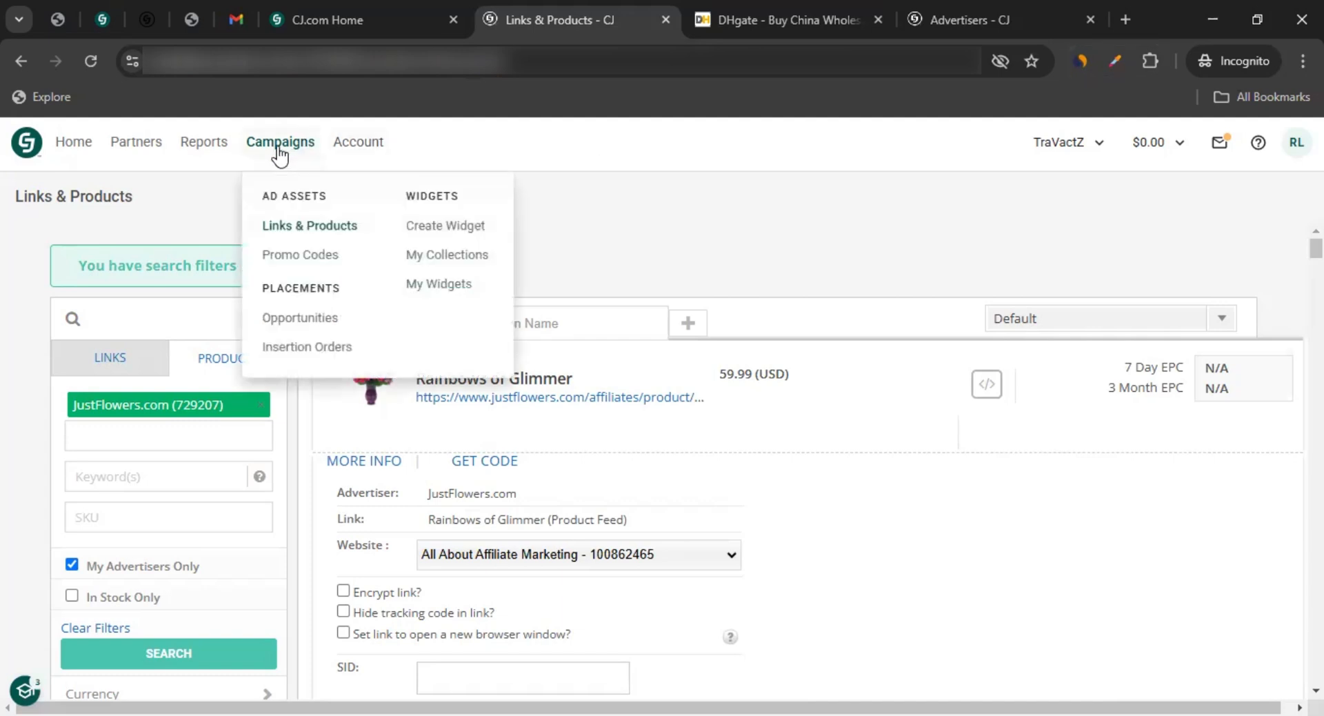
click(299, 265)
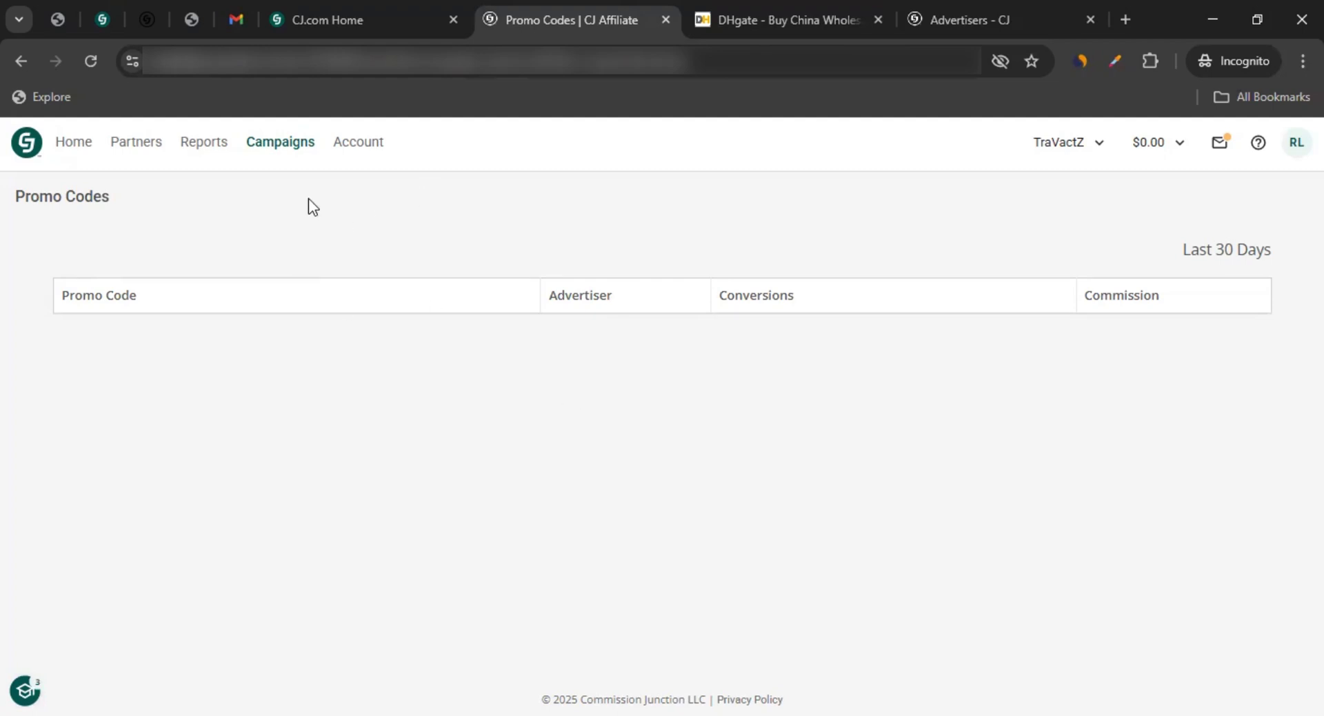
click(268, 146)
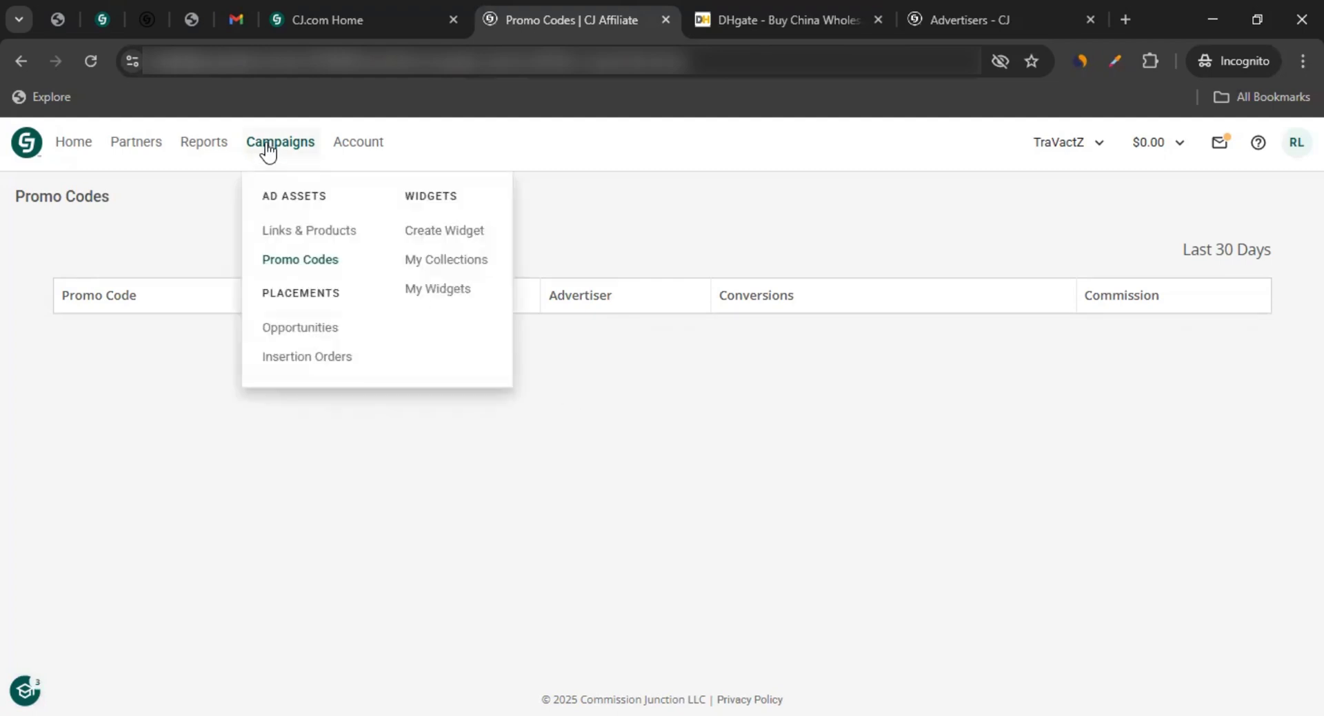
click(299, 331)
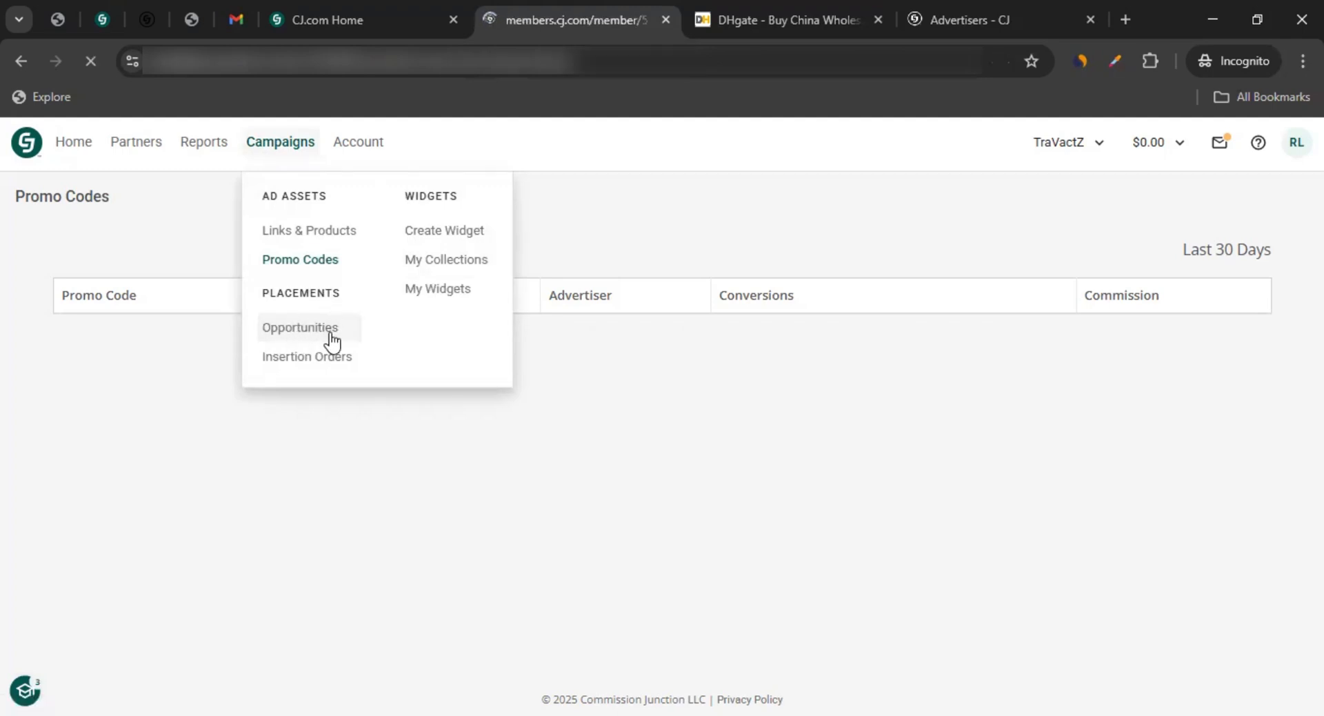
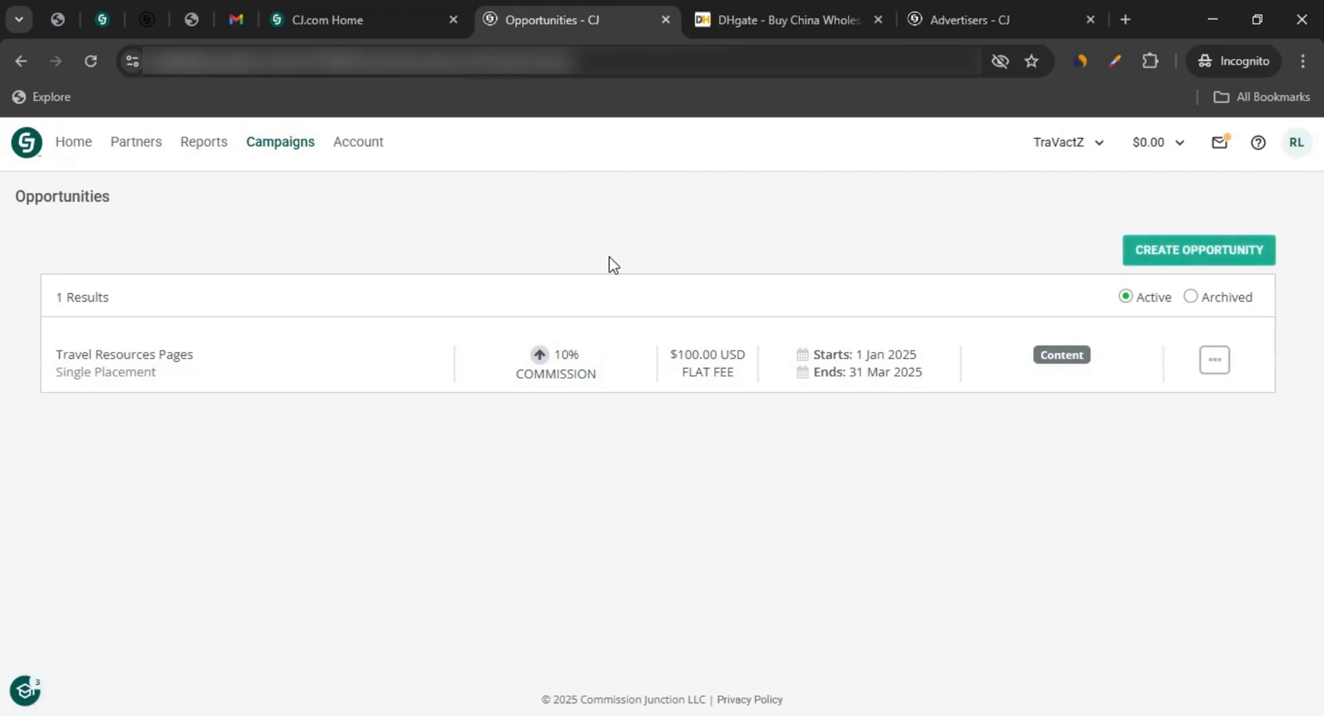
Start a new placement opportunity of the Package type.
mouse_move(270, 145)
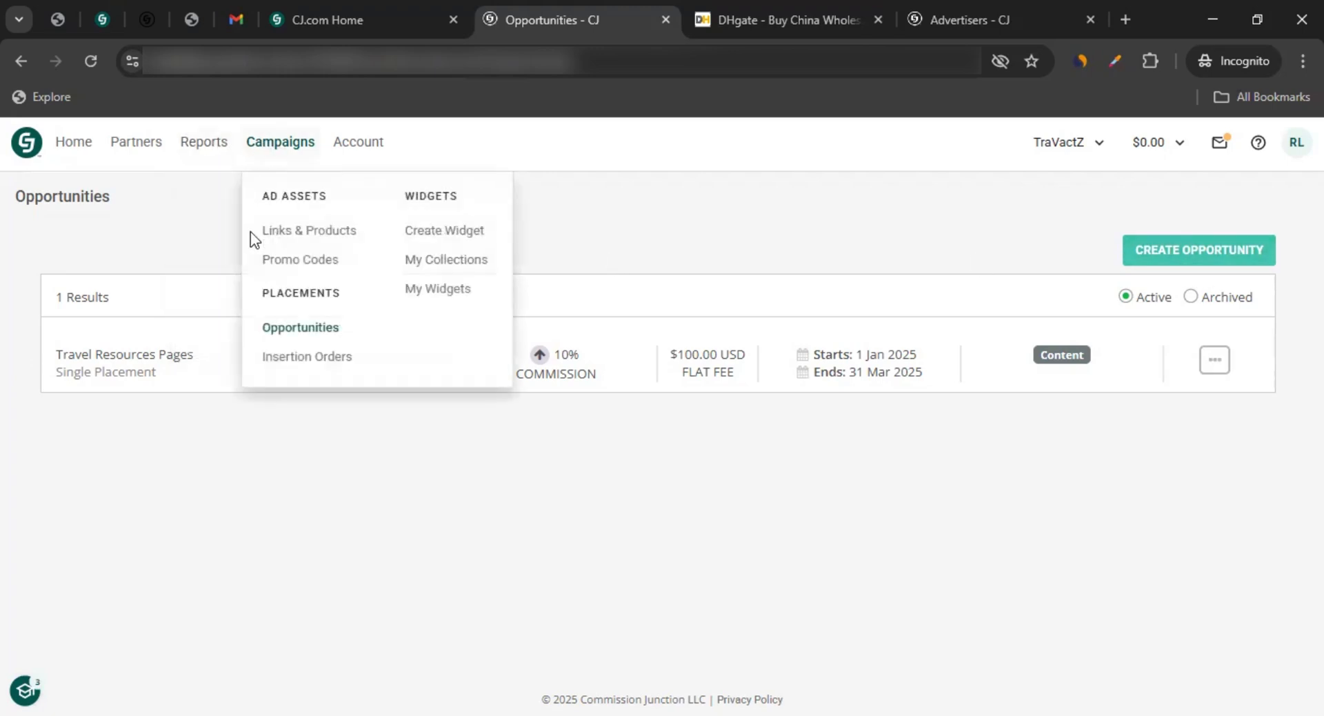
click(1161, 251)
scroll(391, 454, down, 1)
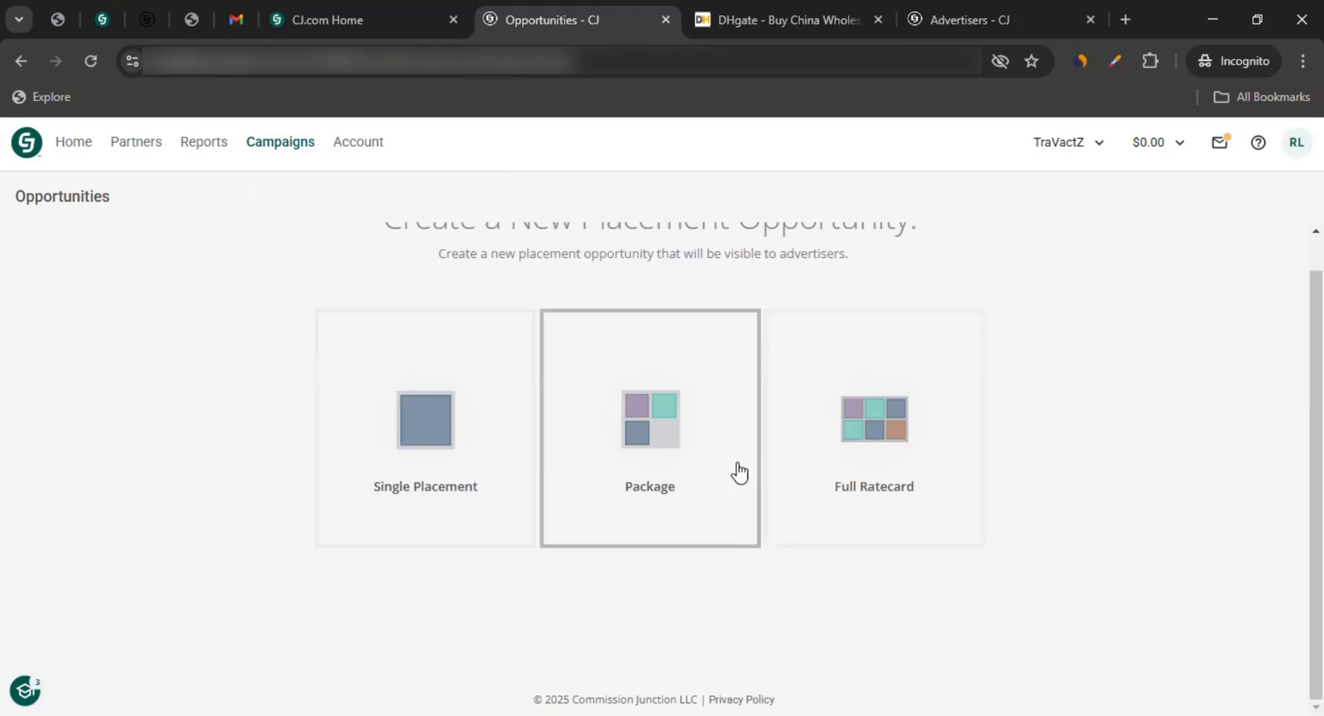
click(634, 445)
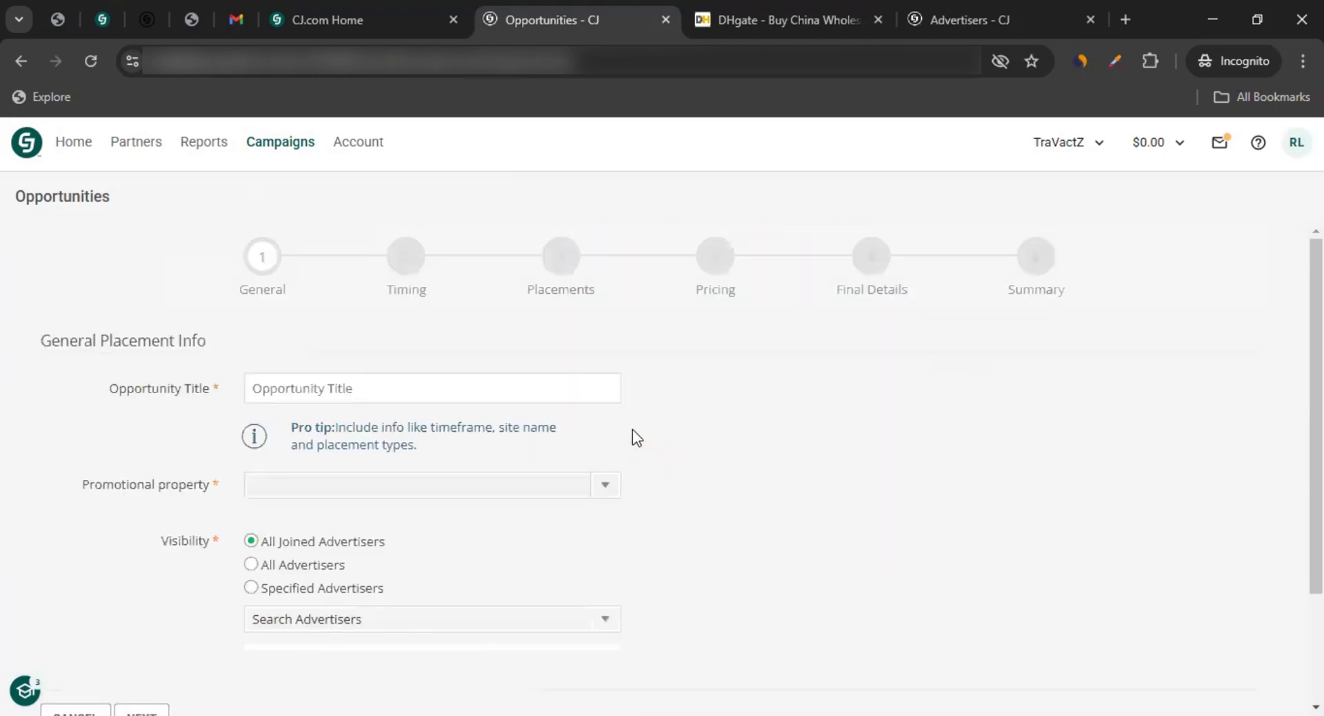
Enter "Homepage PLacement" as the opportunity title.
click(393, 391)
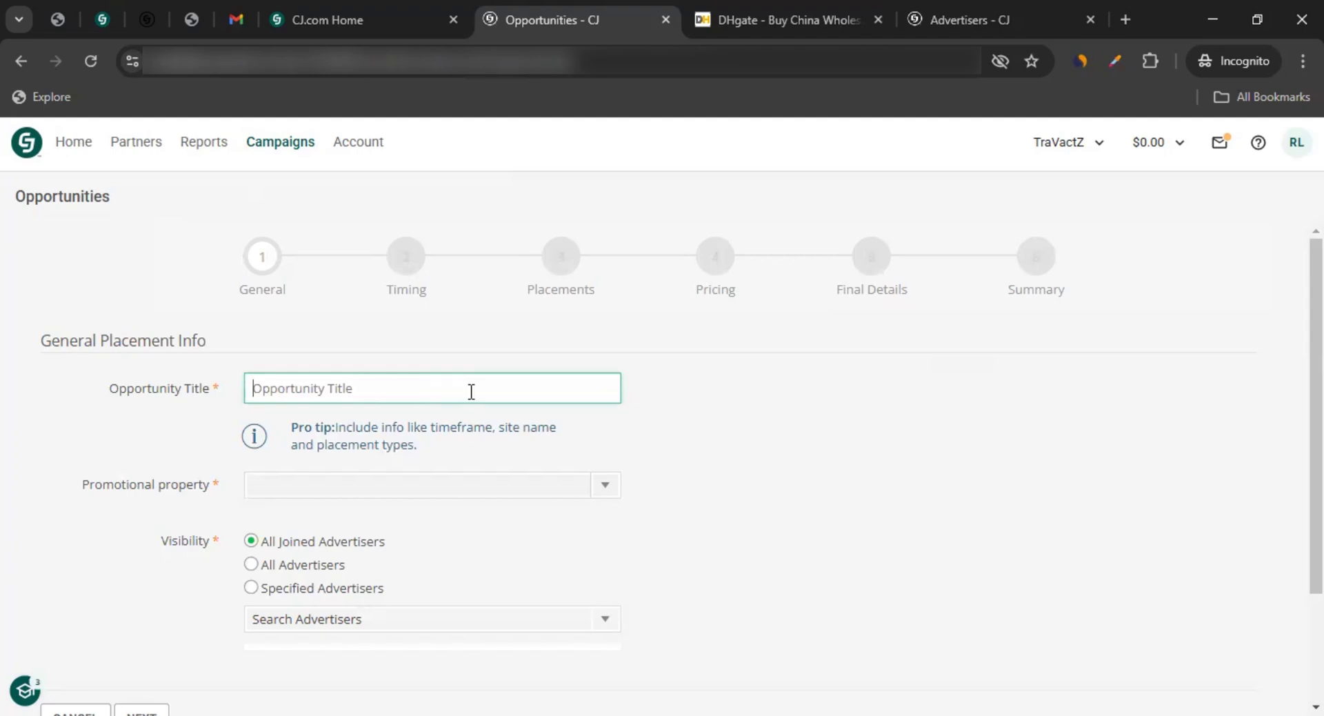
scroll(466, 391, down, 2)
scroll(479, 405, up, 2)
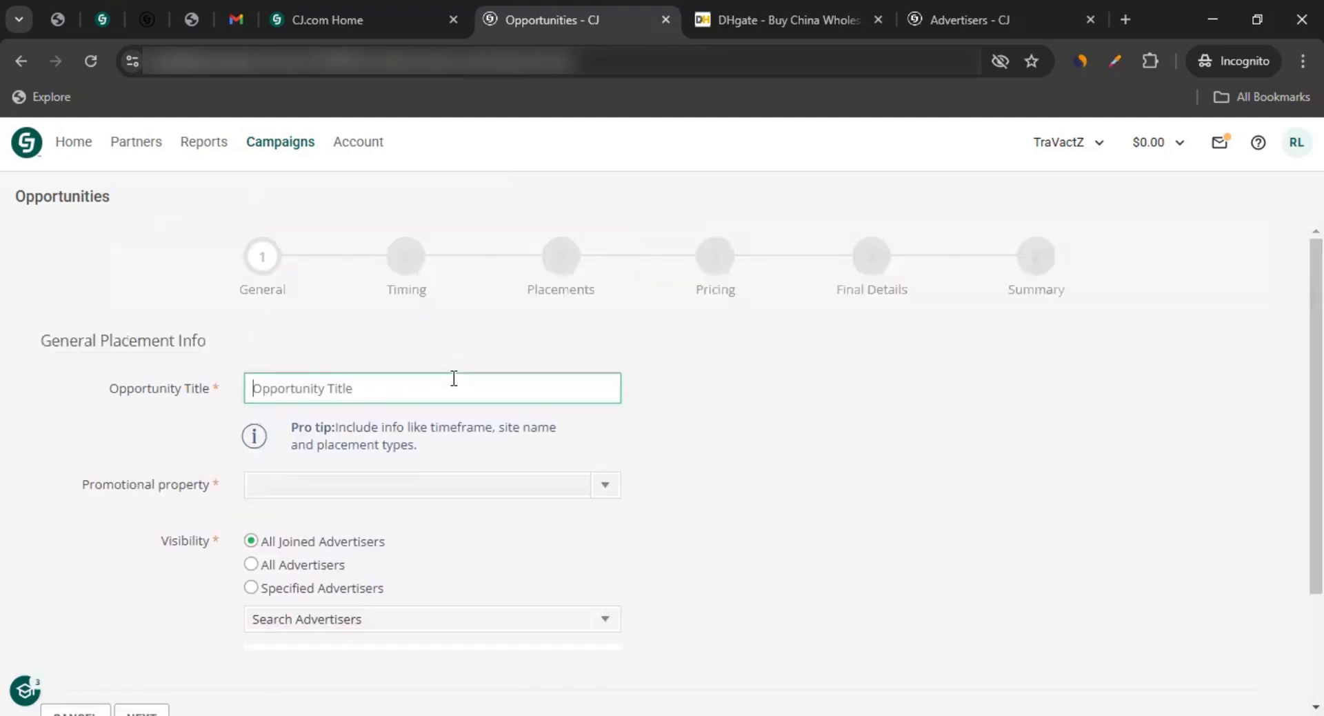
text(T)
key(BackSpace)
text(Homepag)
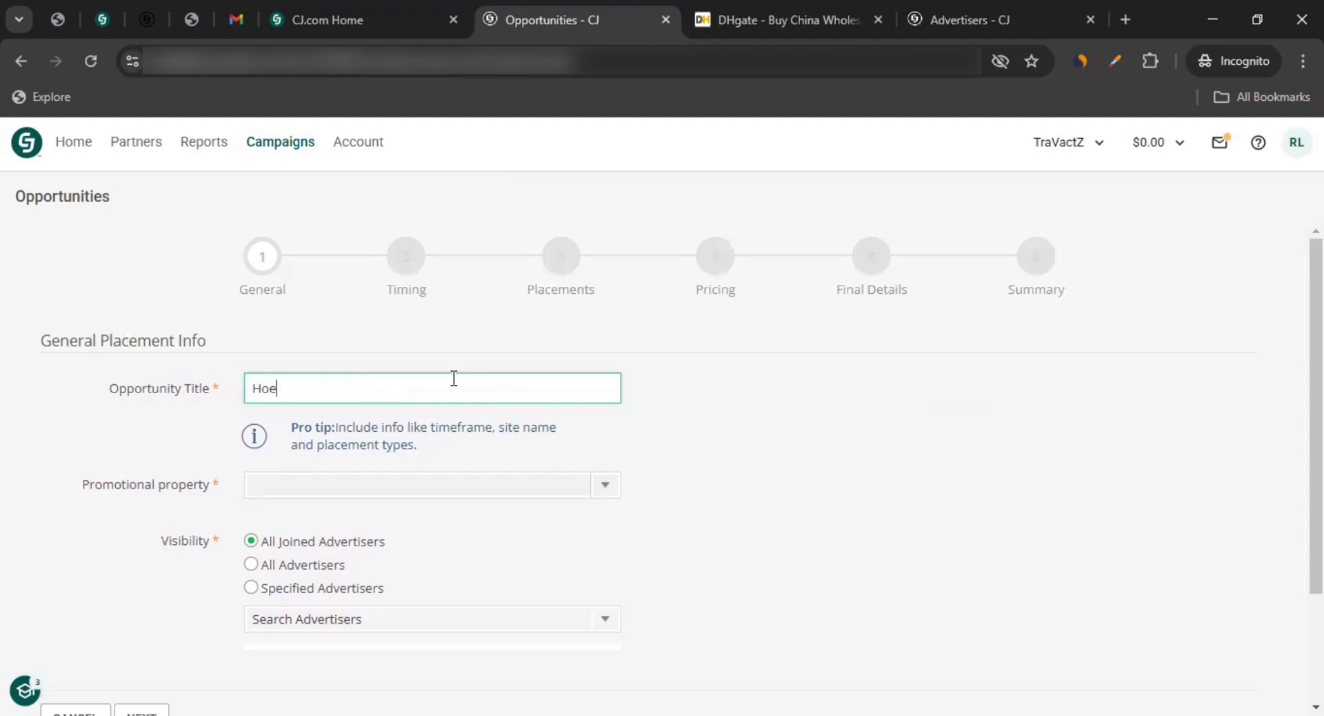
text(e PLacement)
click(577, 505)
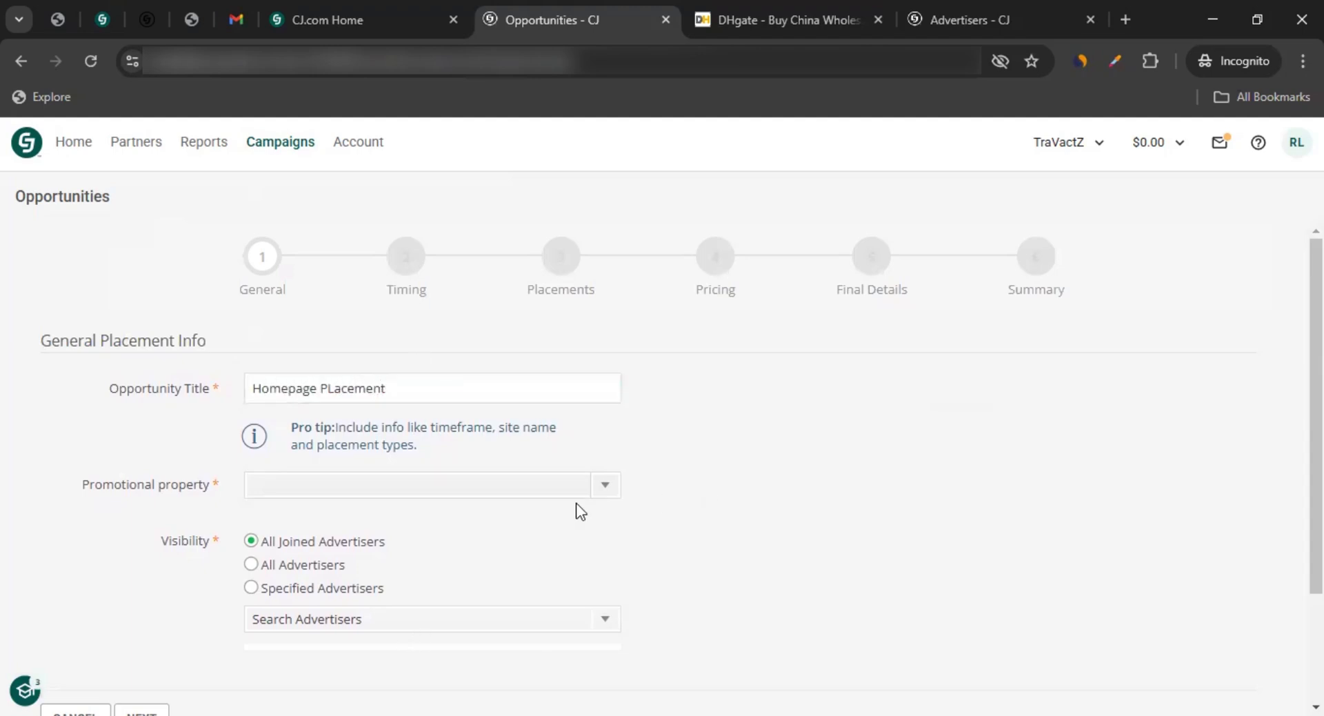
click(409, 487)
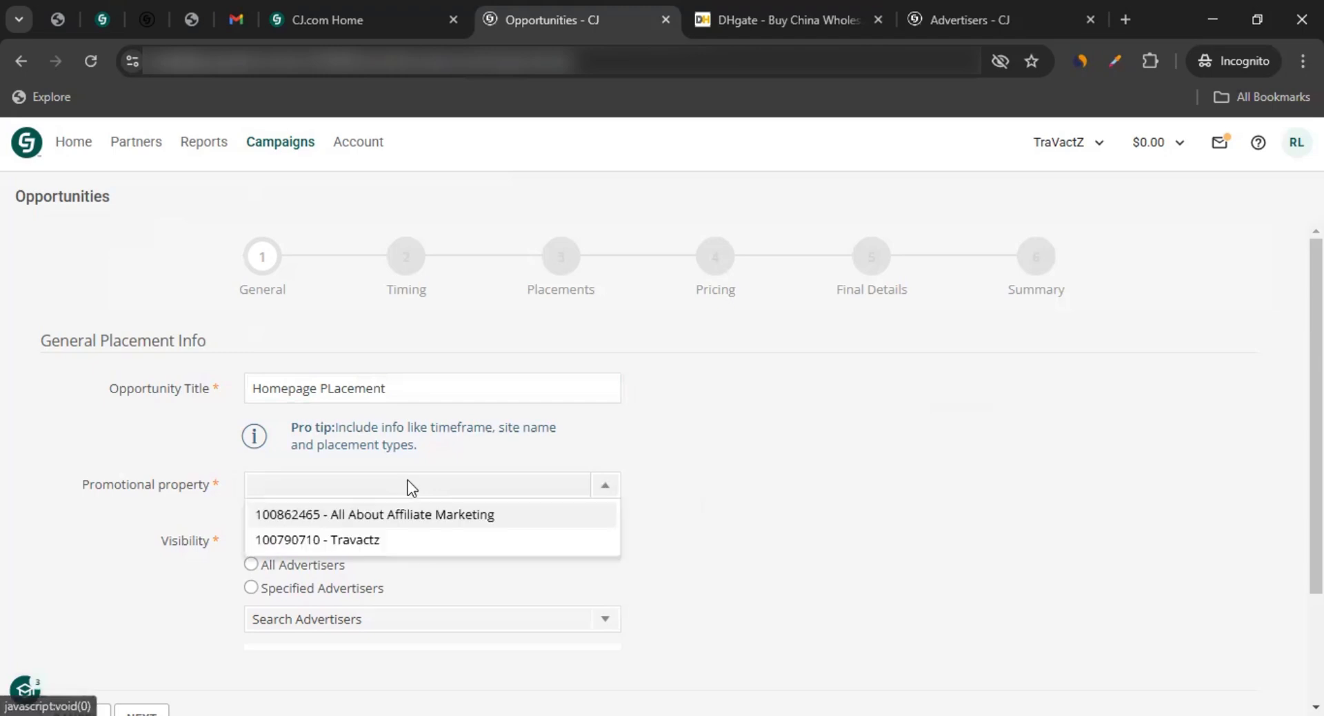
click(395, 524)
scroll(681, 491, down, 3)
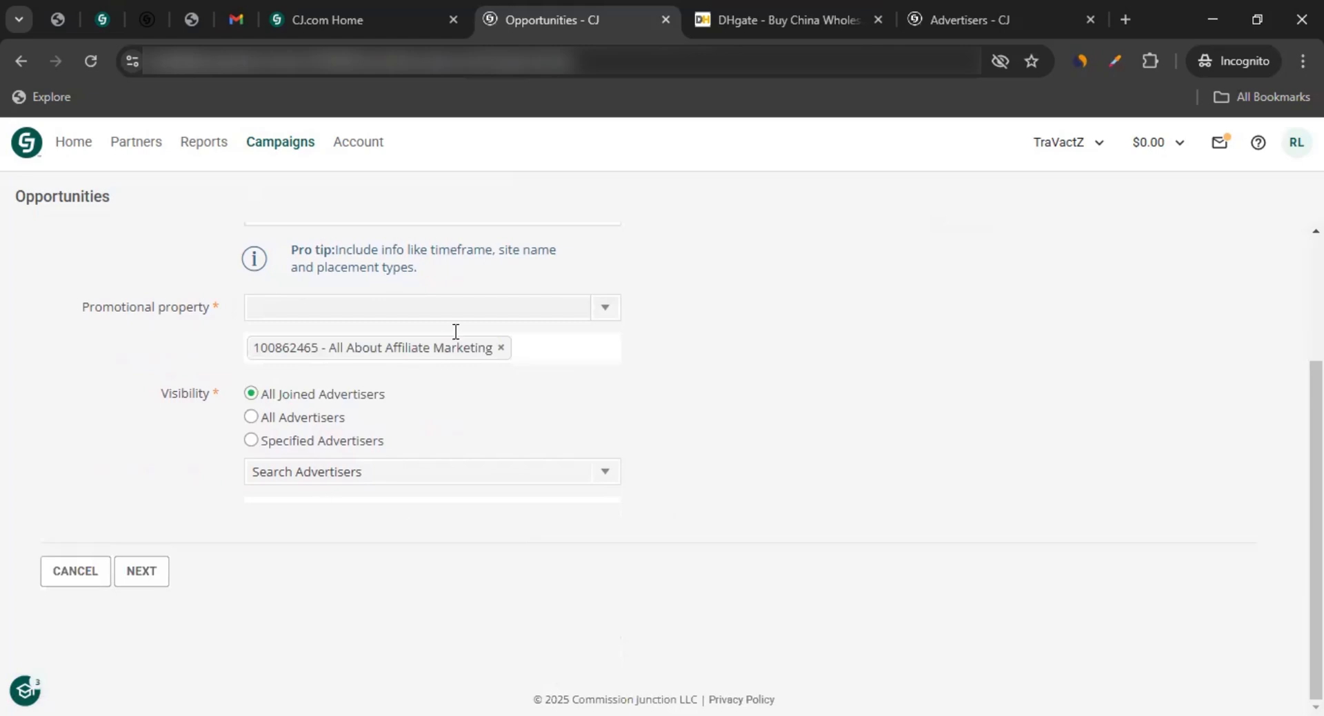
click(501, 348)
Set the promotional property to Travactz with visibility to All Advertisers and continue to the Timing stage.
click(409, 339)
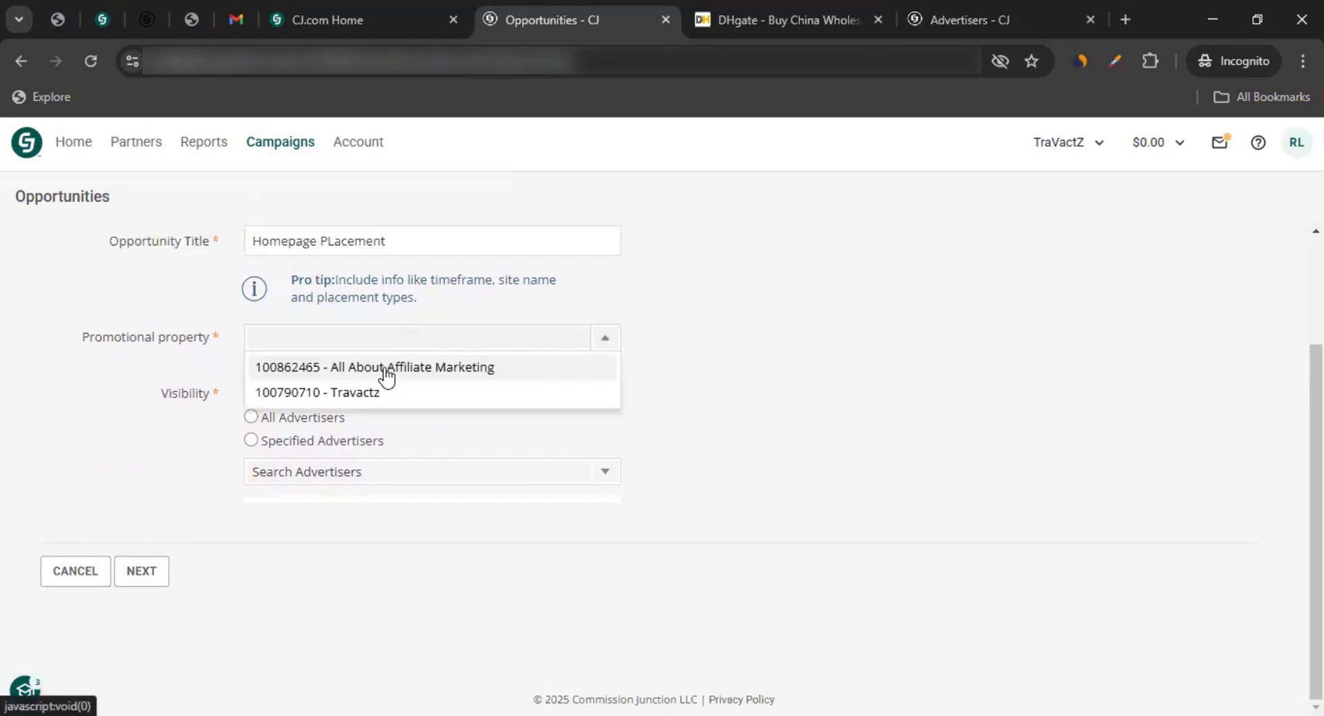
click(372, 391)
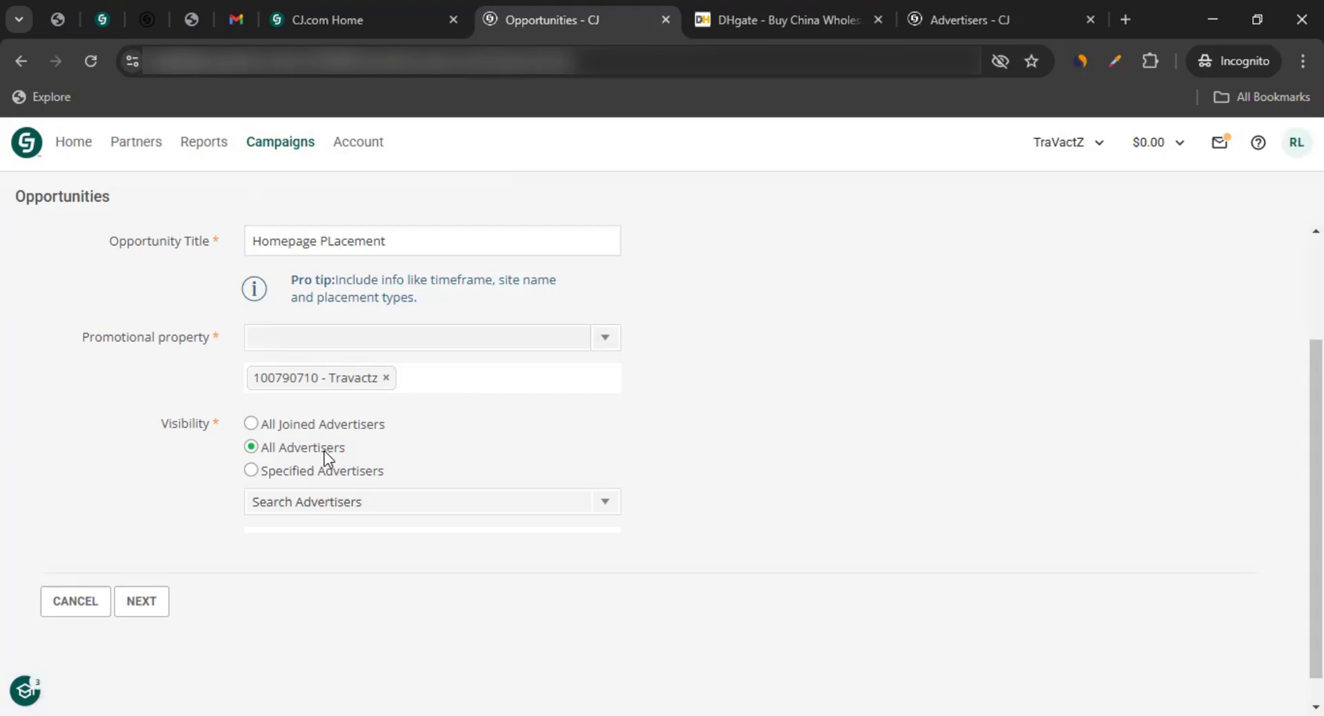
click(153, 602)
Set the time frame to the quarter Q1 2025 and continue to the Placements stage.
scroll(175, 453, up, 2)
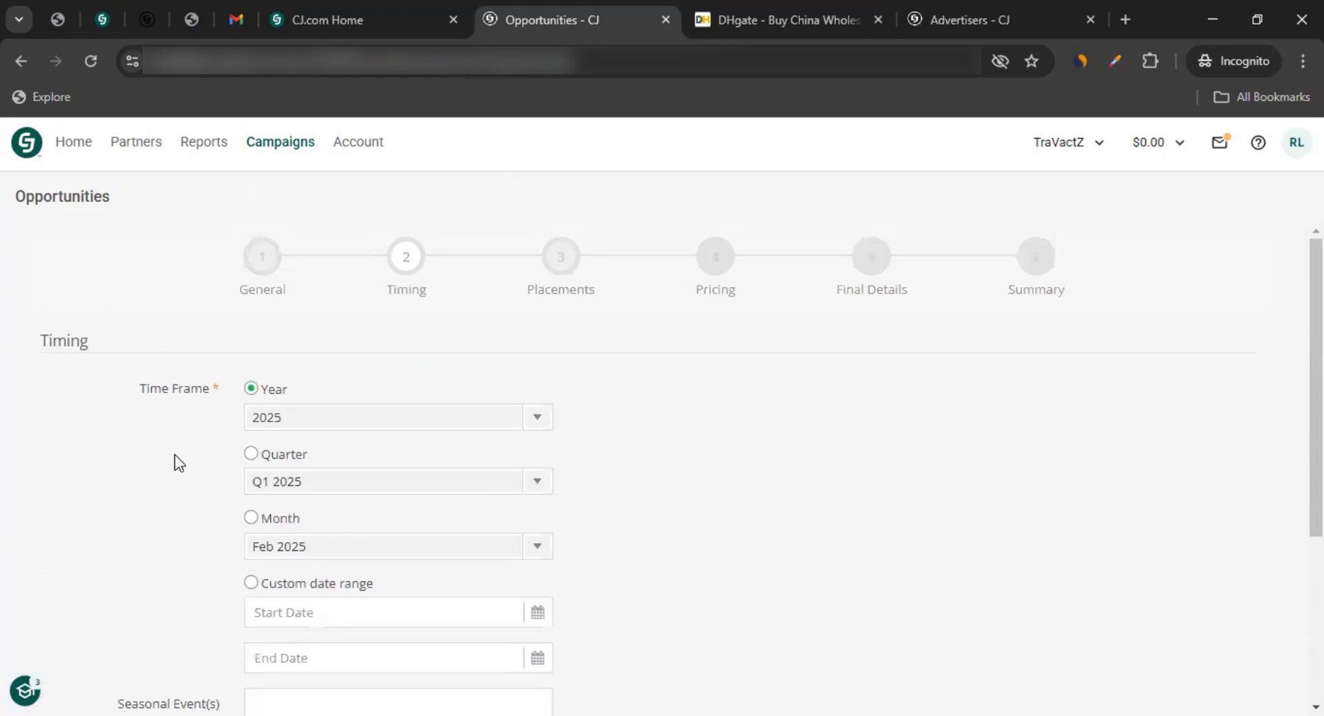
click(252, 519)
click(249, 456)
scroll(238, 536, down, 1)
scroll(239, 535, down, 3)
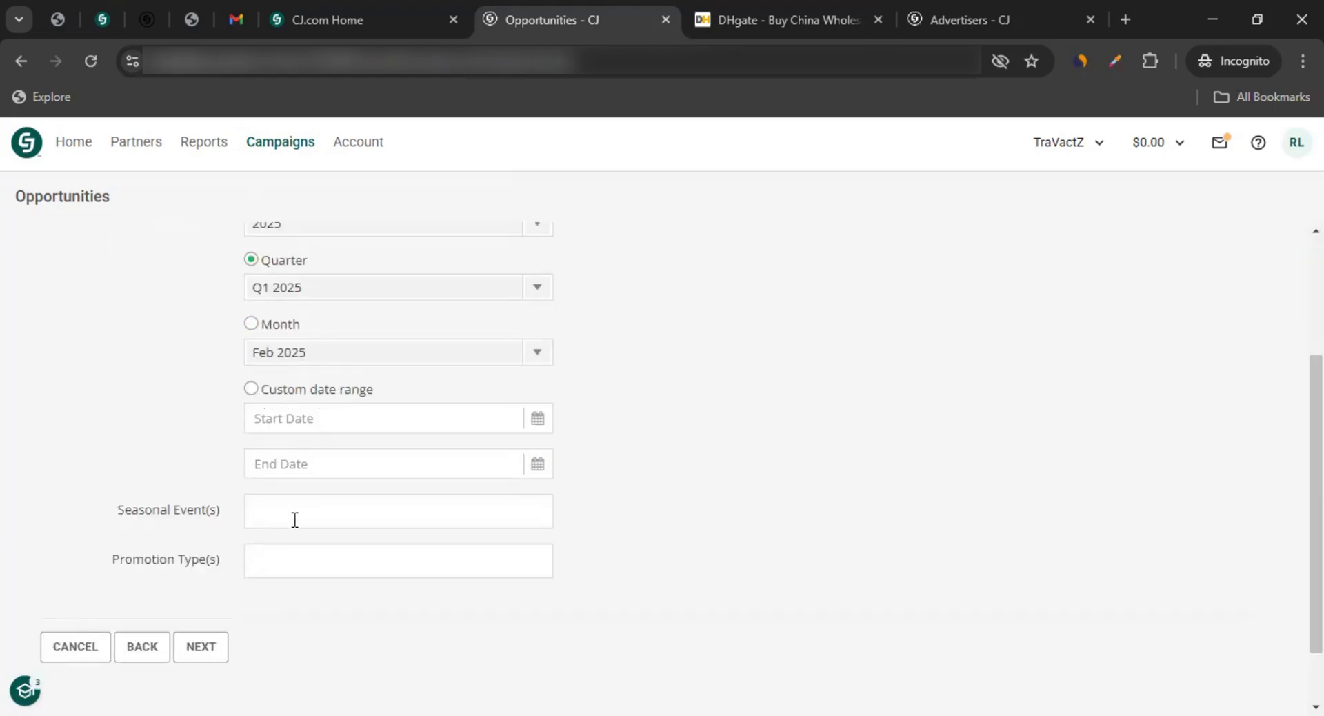
click(202, 648)
Select the Website placements Home Page Banner, Home Page Text, Category Banner, Category Text, Landing Page Logo and Landing Page Banner.
scroll(288, 421, up, 3)
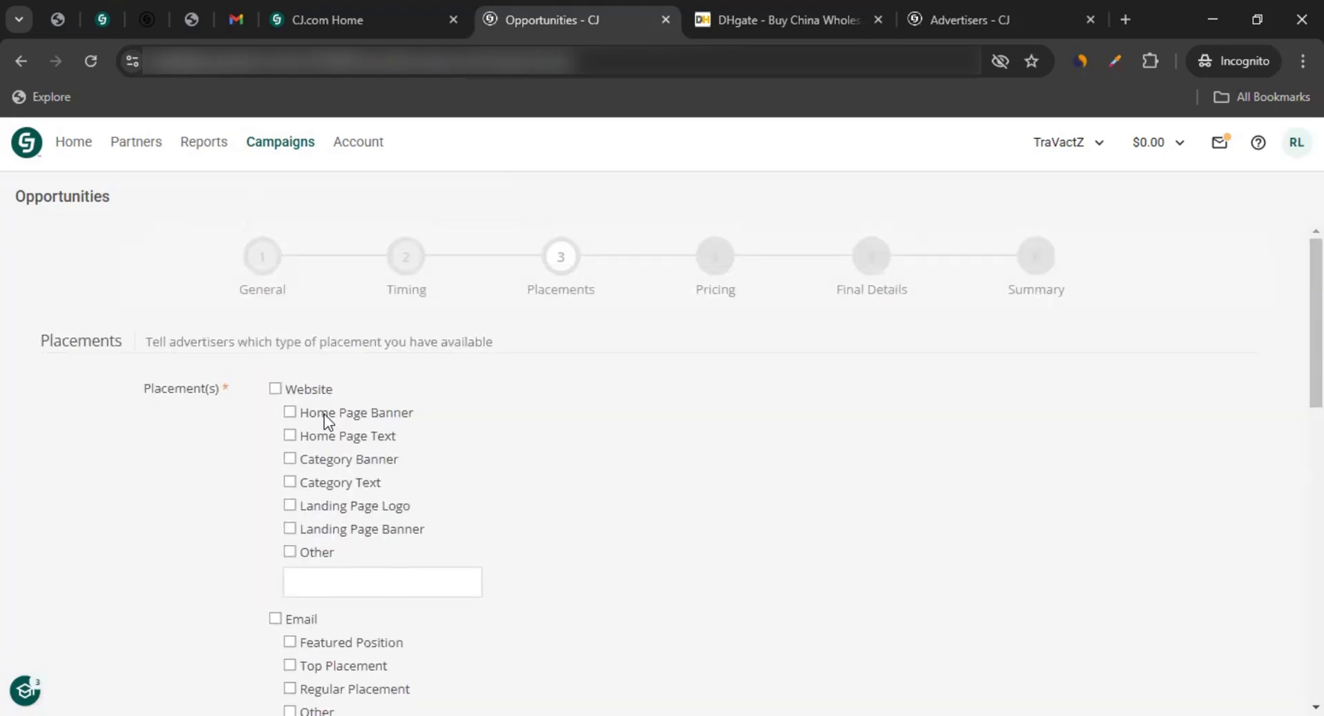
click(275, 388)
click(291, 413)
click(290, 436)
click(291, 460)
click(291, 482)
click(289, 507)
click(289, 529)
Add the Sponsored Post content placement and the Social placement to the opportunity.
scroll(154, 533, down, 3)
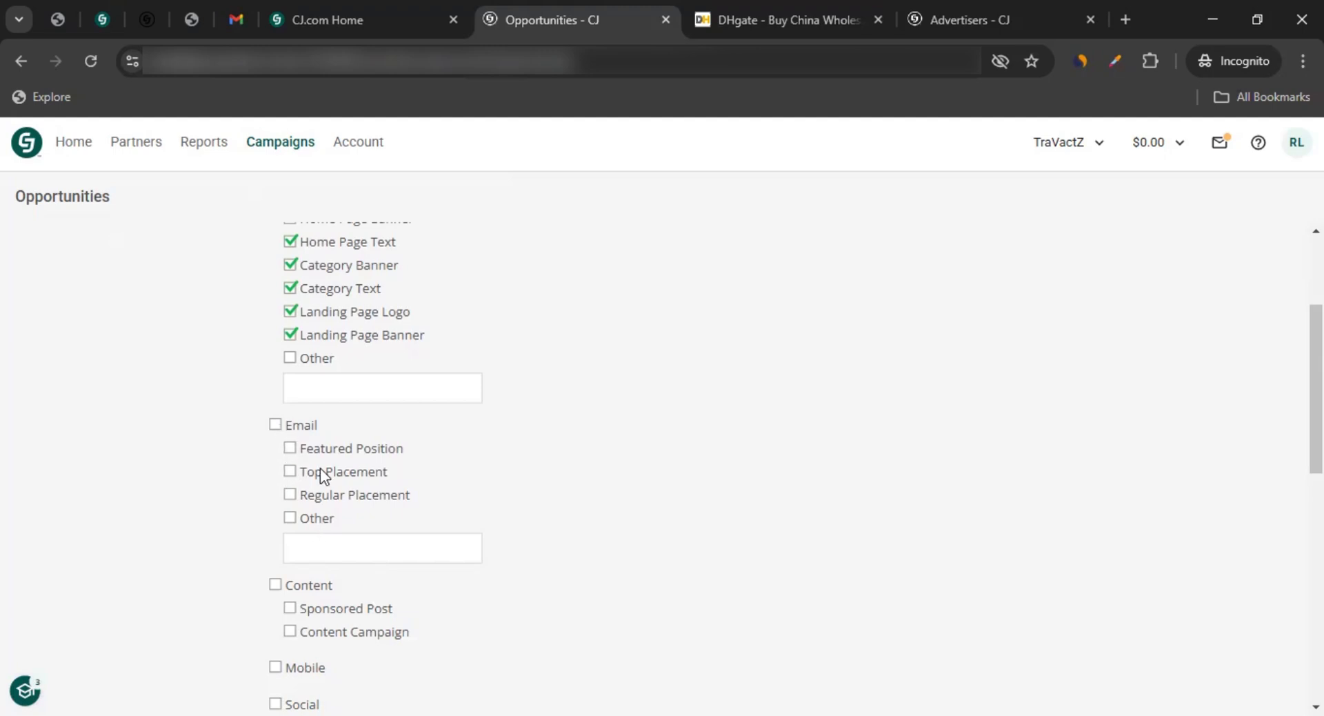
scroll(228, 456, down, 3)
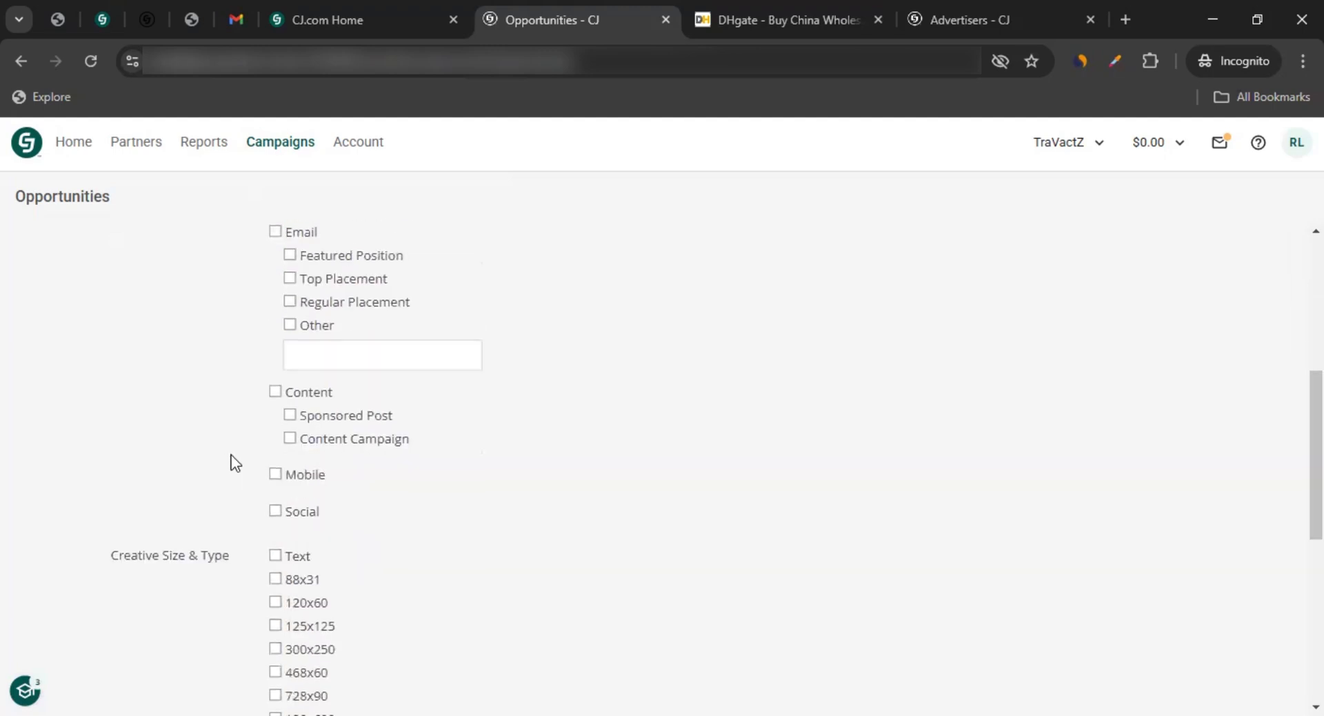
click(290, 414)
scroll(231, 445, down, 3)
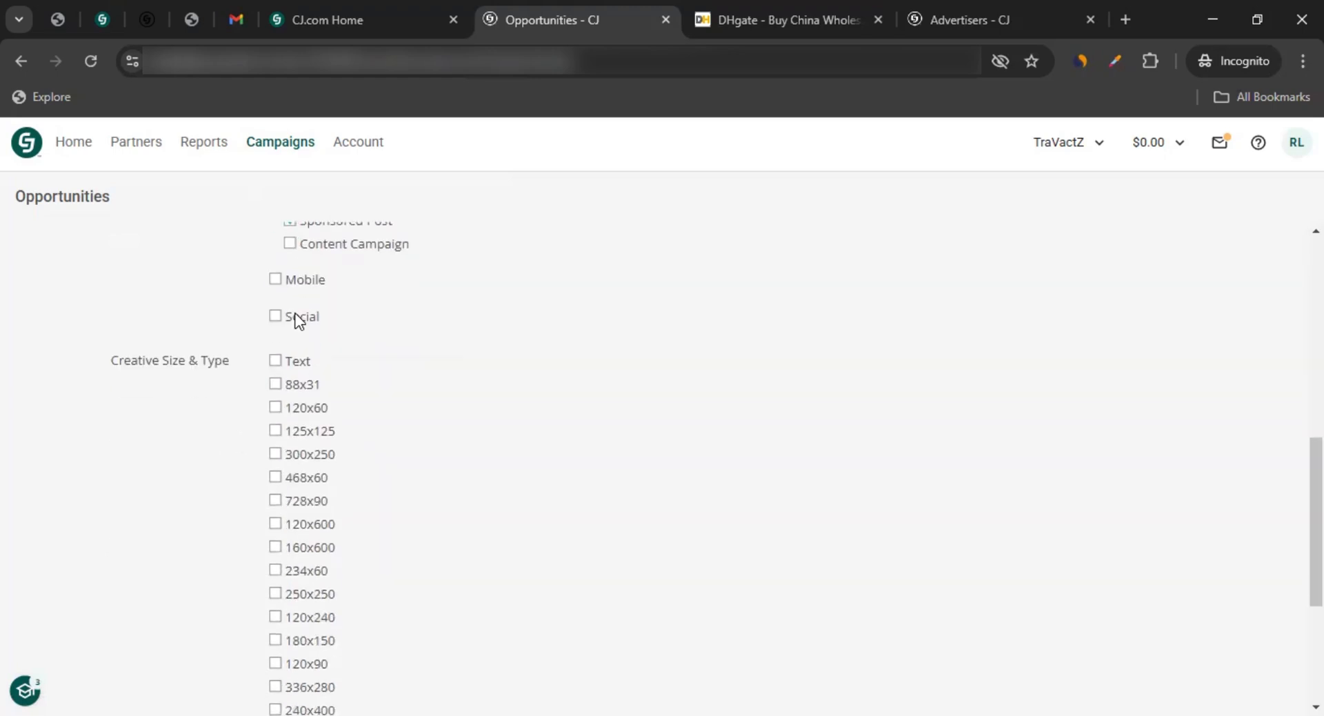
click(276, 320)
Review the creative size and type options without choosing any and continue to the Pricing stage.
scroll(271, 287, down, 3)
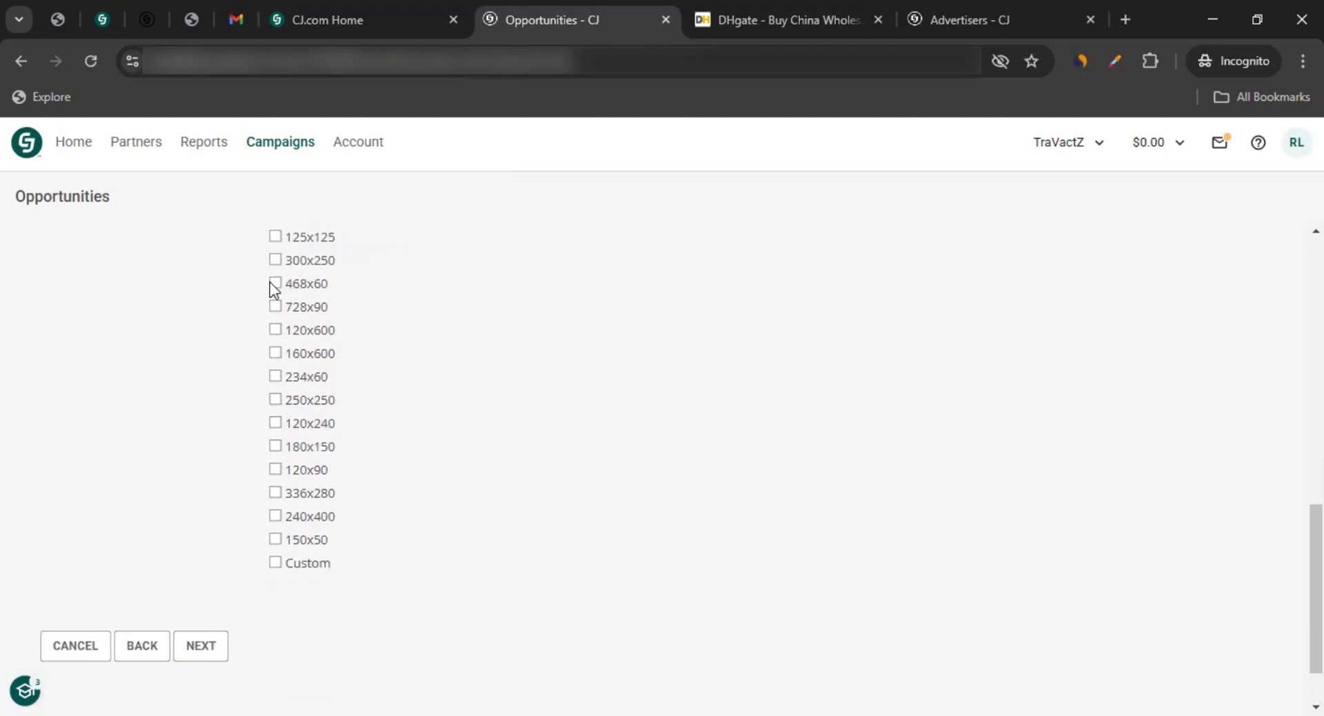
scroll(260, 346, up, 3)
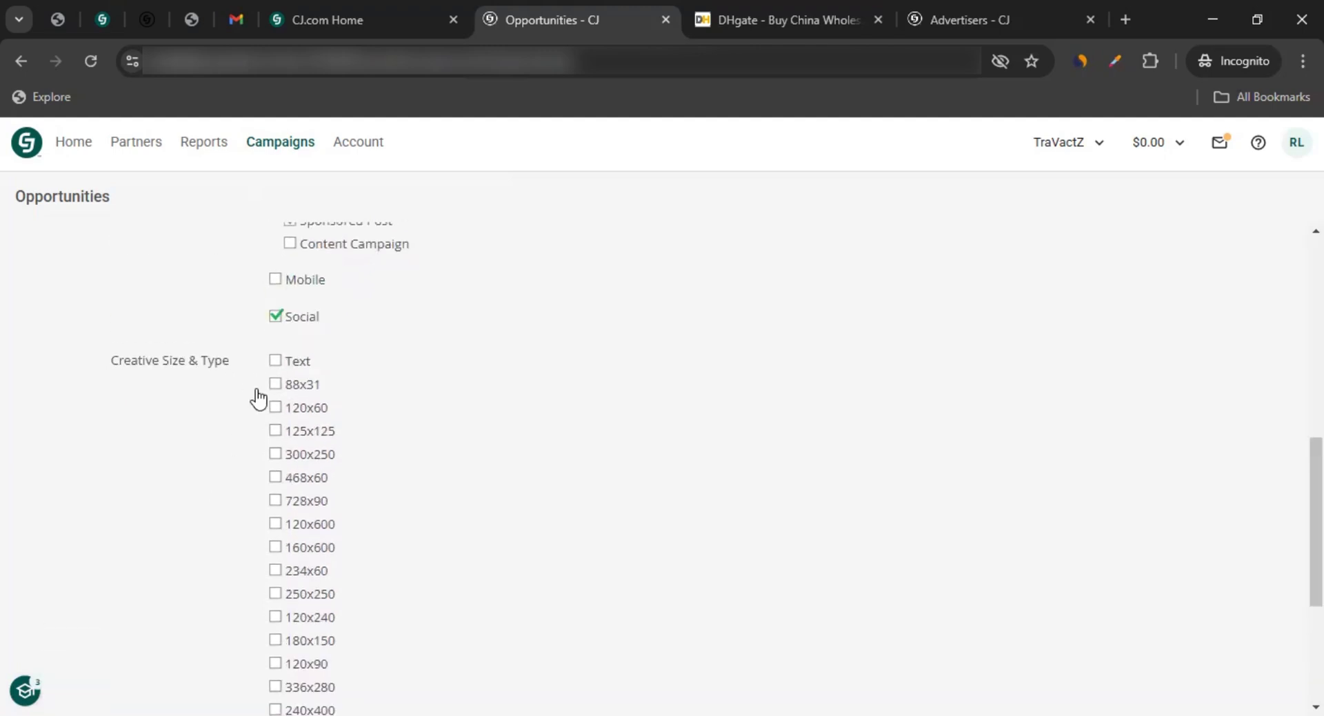
scroll(290, 551, down, 3)
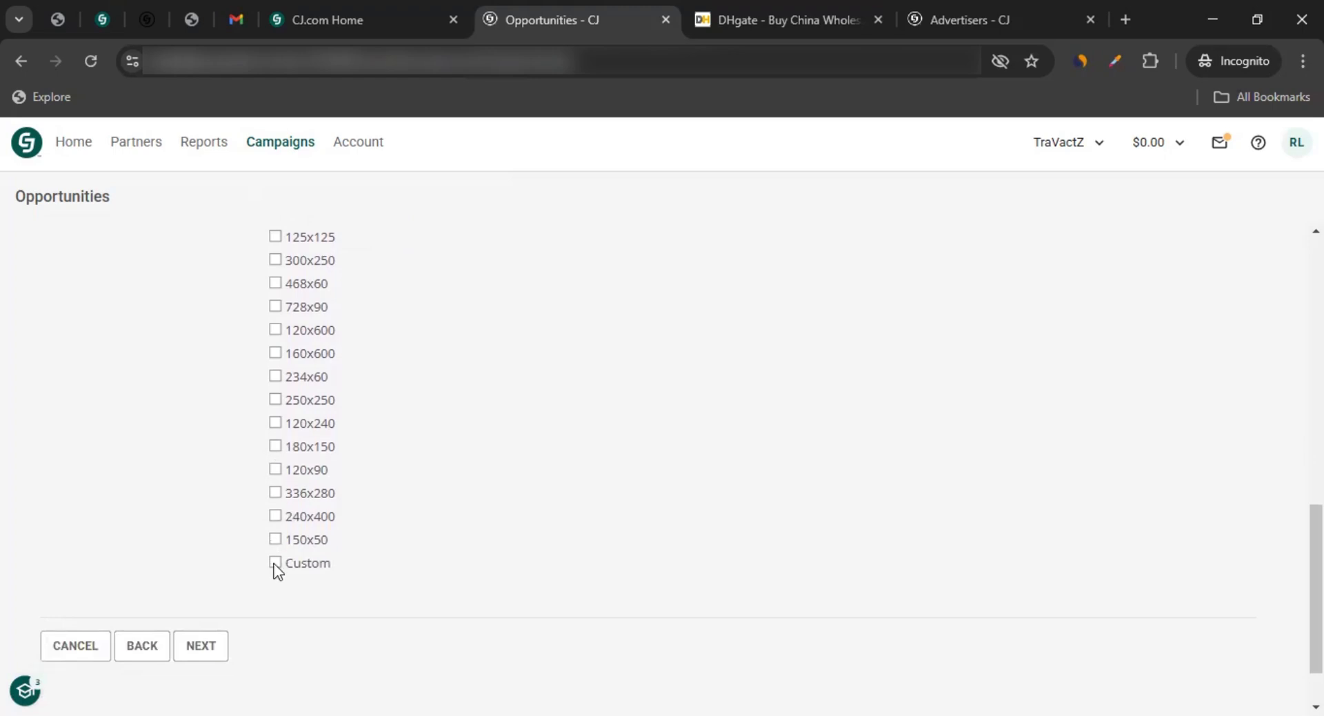
scroll(209, 505, up, 7)
scroll(210, 514, down, 6)
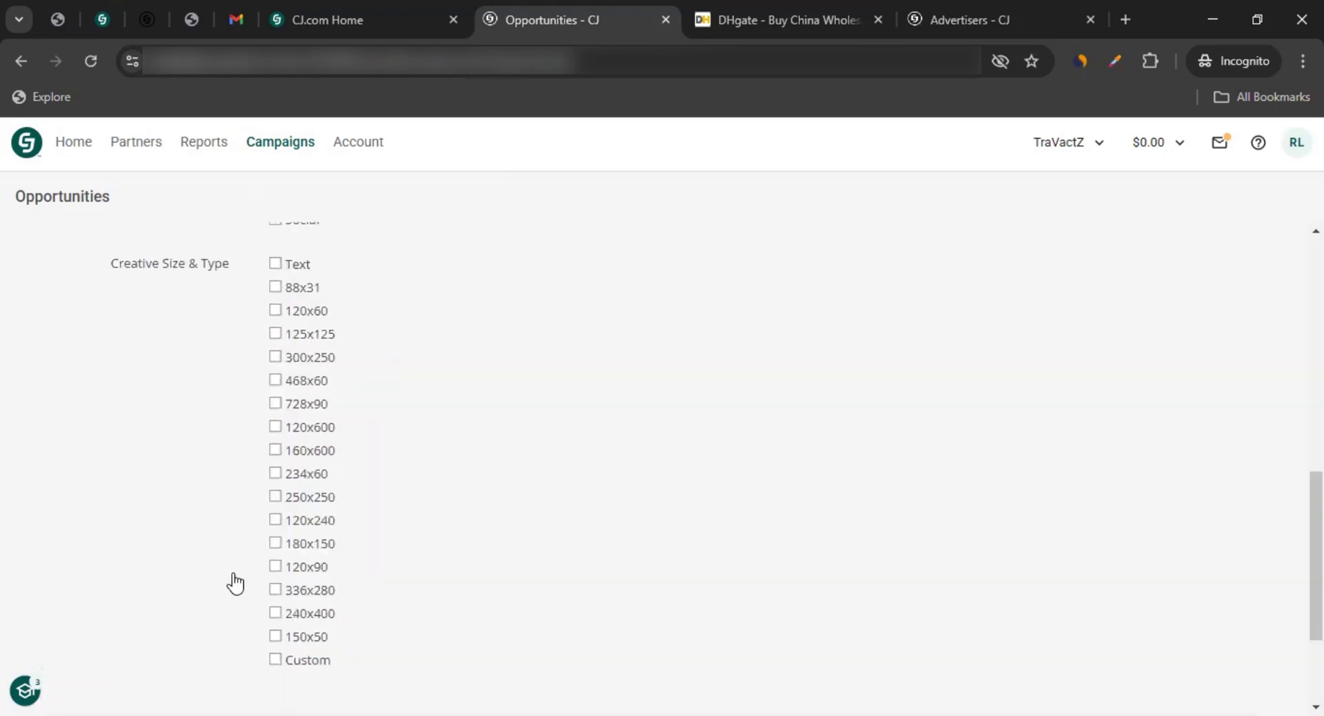
scroll(207, 587, down, 3)
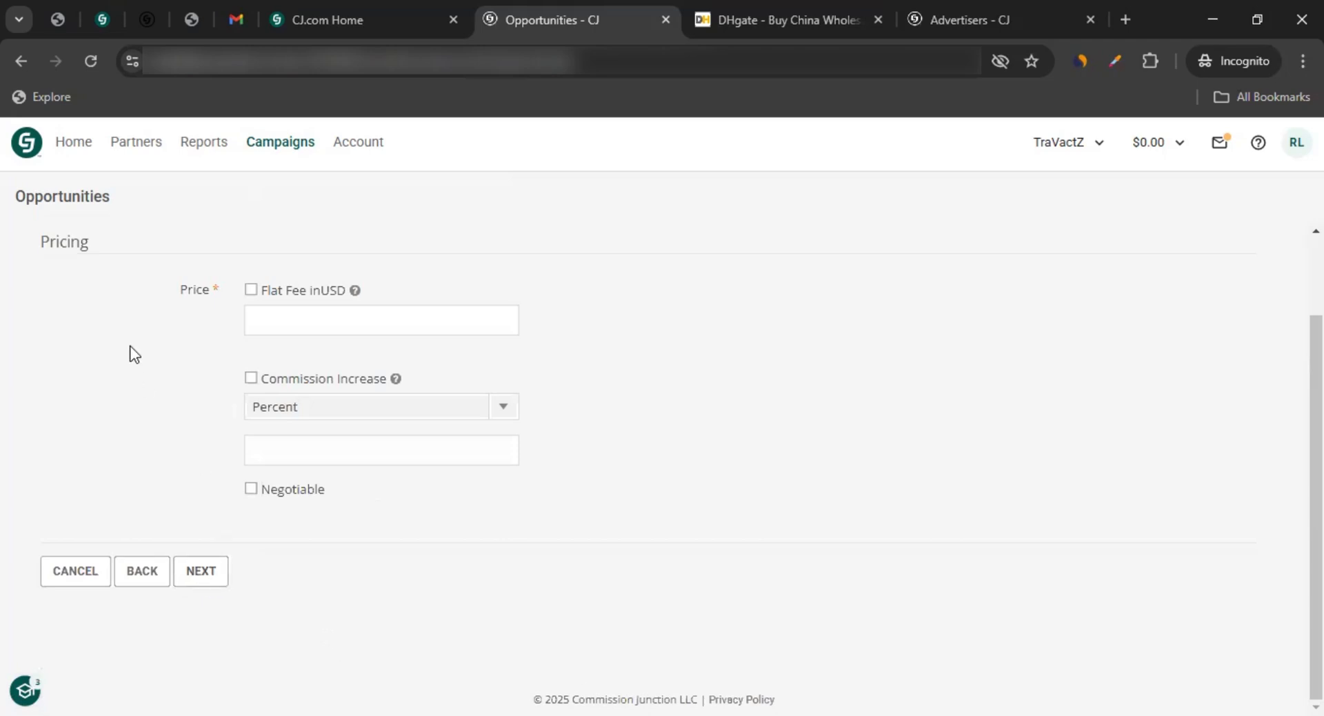
Enable a flat fee of 200 USD as the opportunity's price.
scroll(193, 386, up, 2)
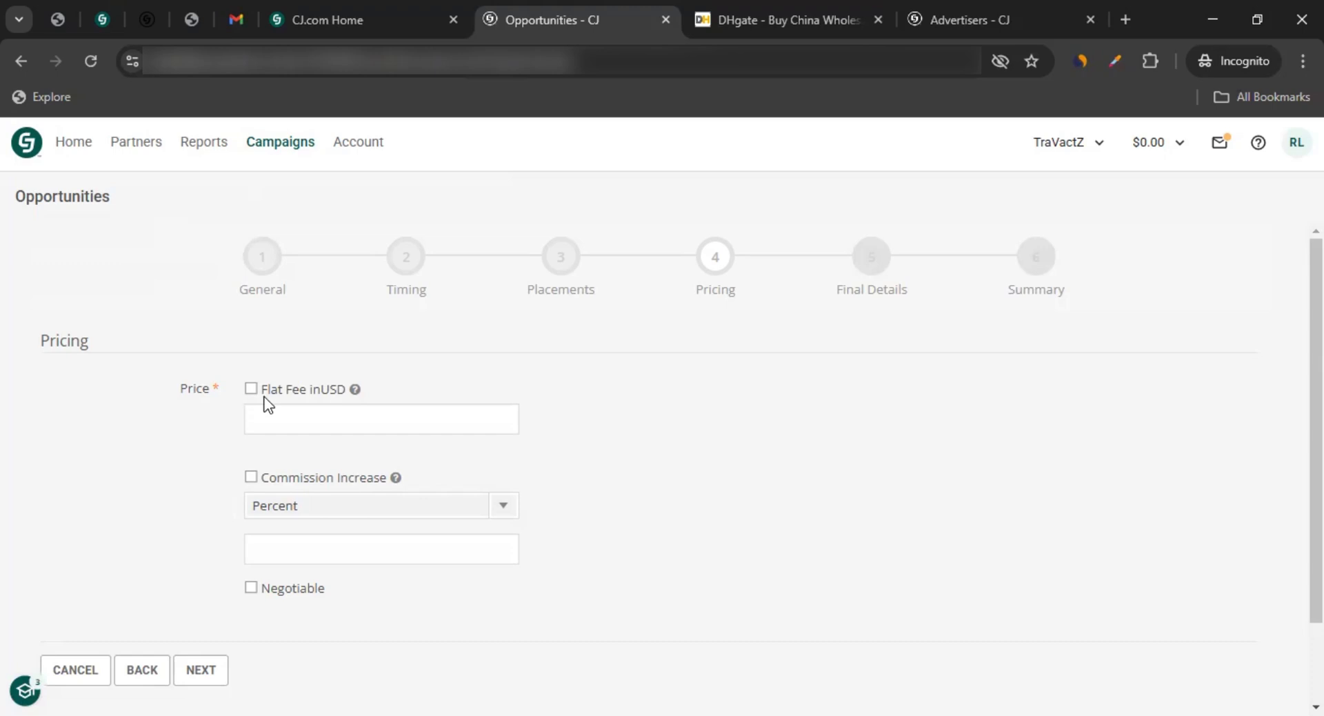
click(250, 388)
click(306, 428)
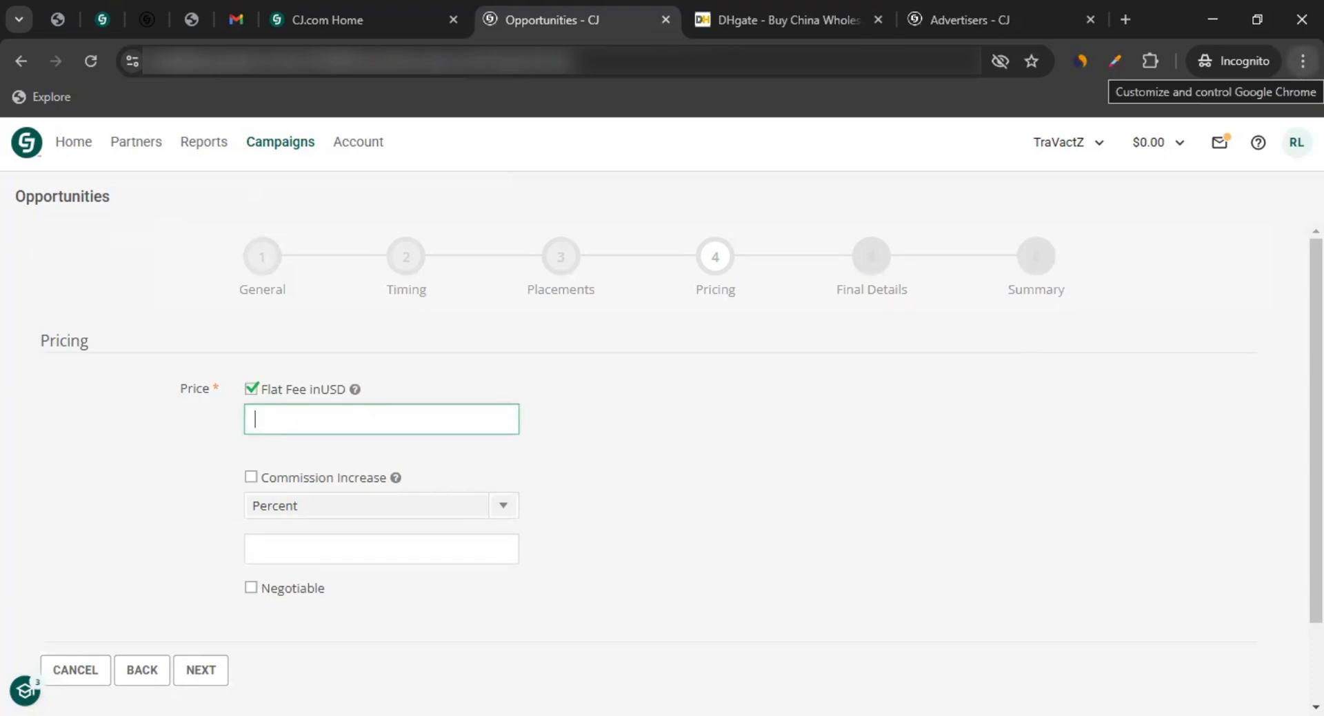
text(200)
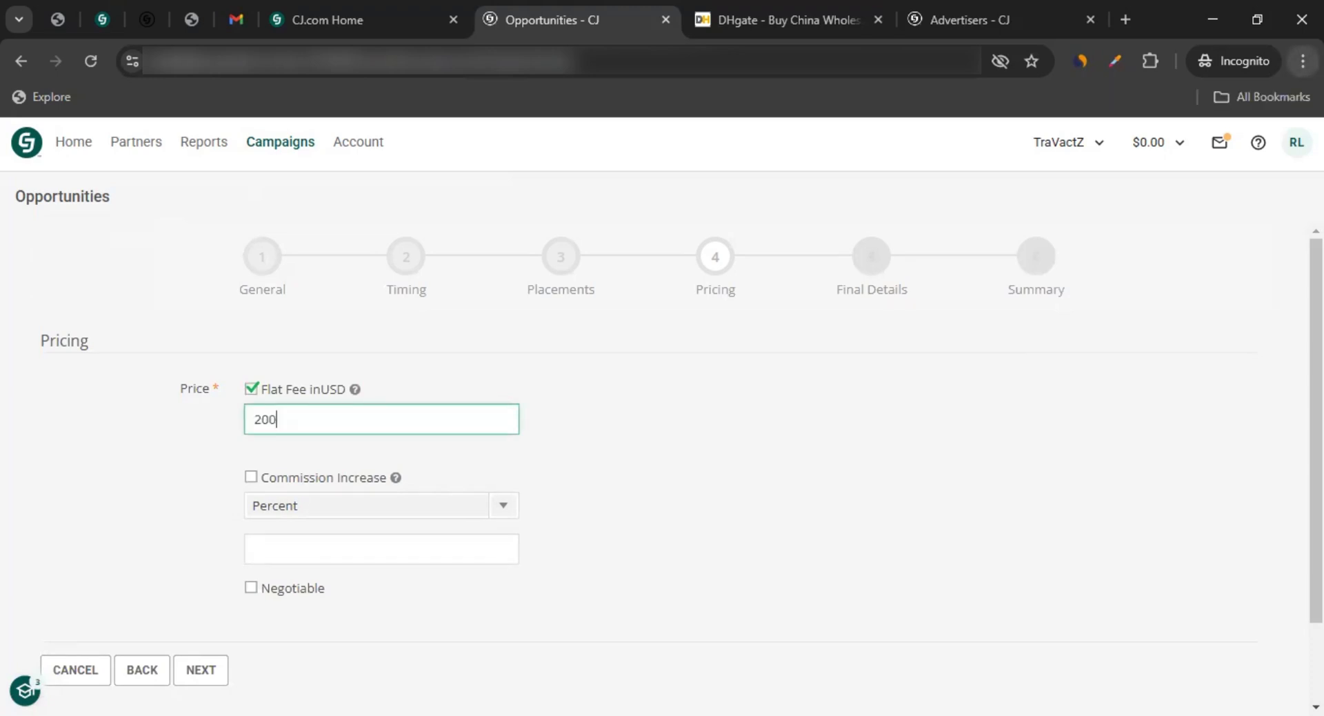
click(706, 419)
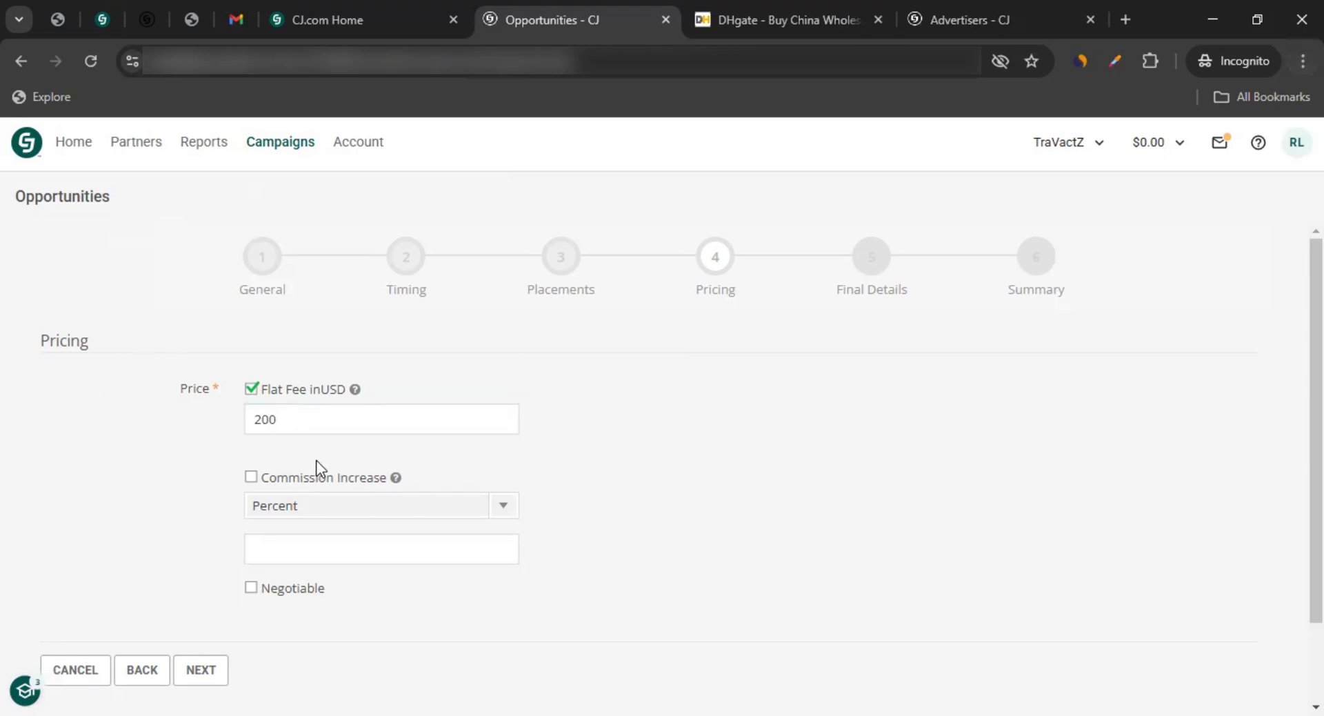
Add a commission increase of 5 percent and mark the price as negotiable.
click(254, 480)
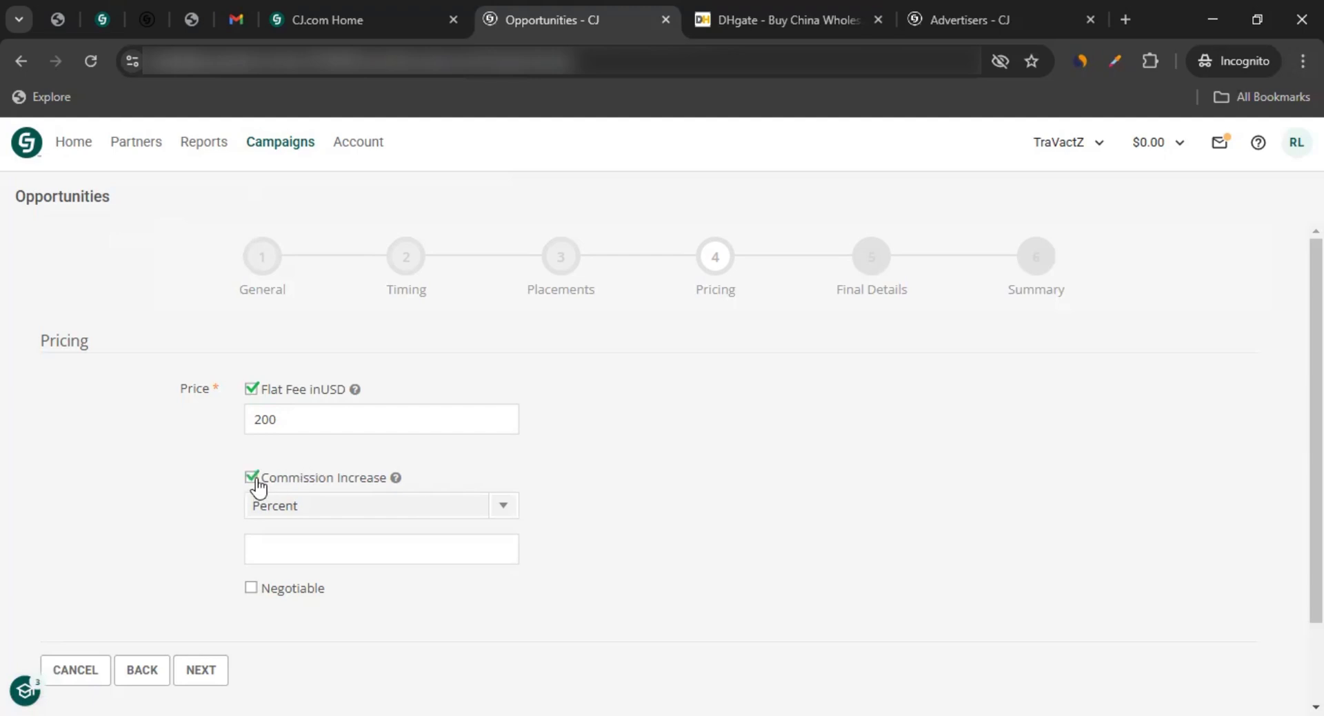
click(330, 513)
click(331, 554)
click(331, 515)
click(335, 532)
click(347, 539)
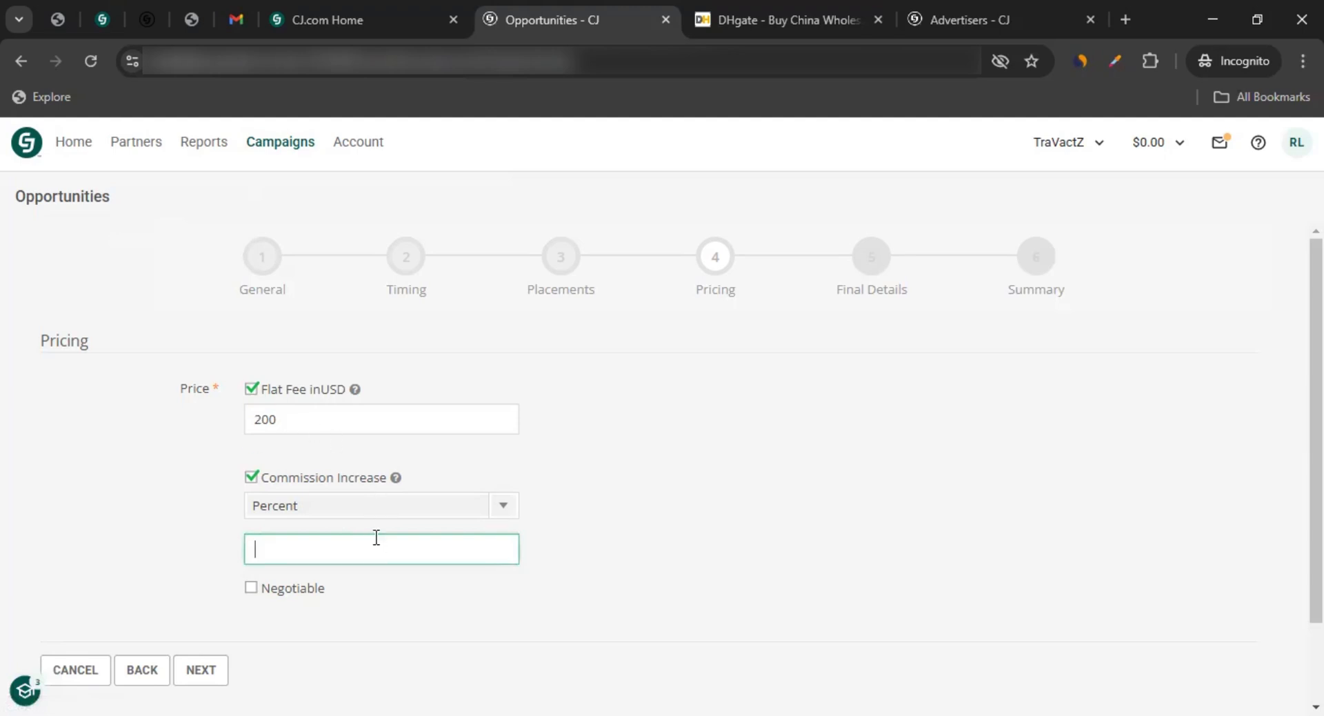
text(5)
click(654, 537)
click(252, 588)
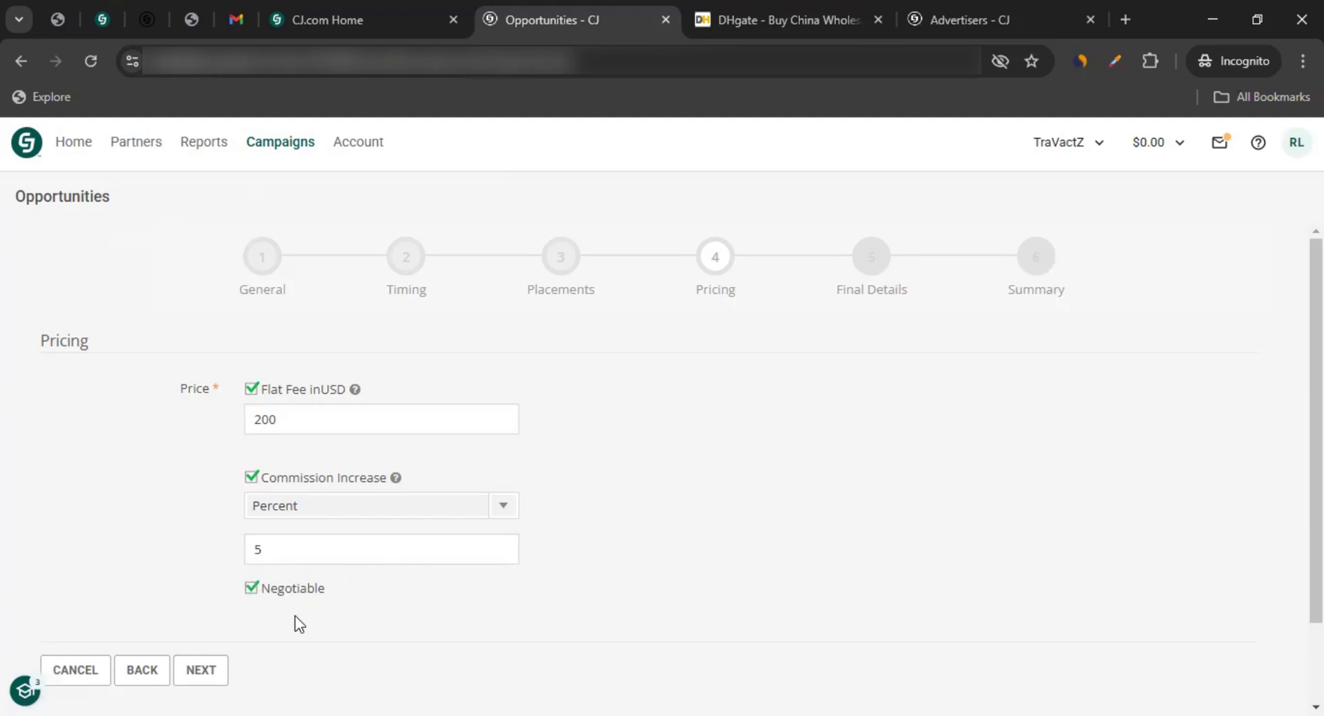
Continue to the Final Details stage and look over its document, notes and contact fields.
click(210, 667)
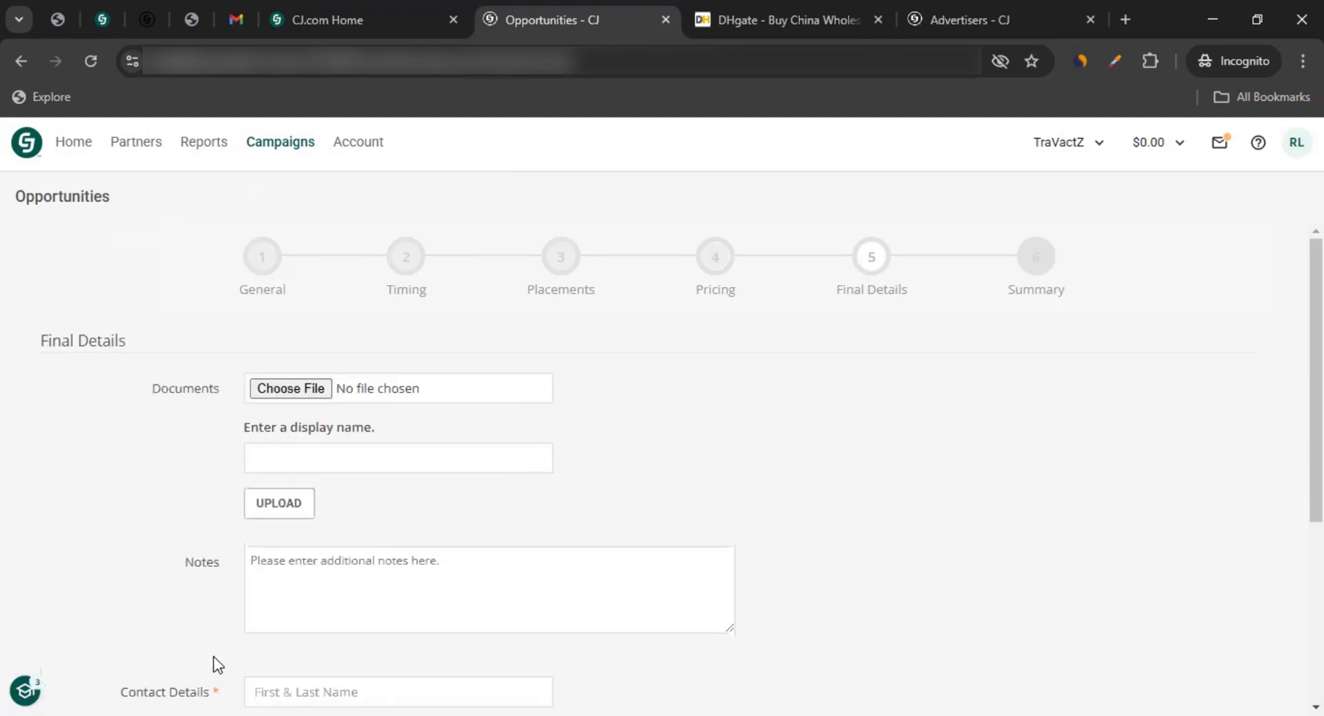
scroll(229, 412, down, 1)
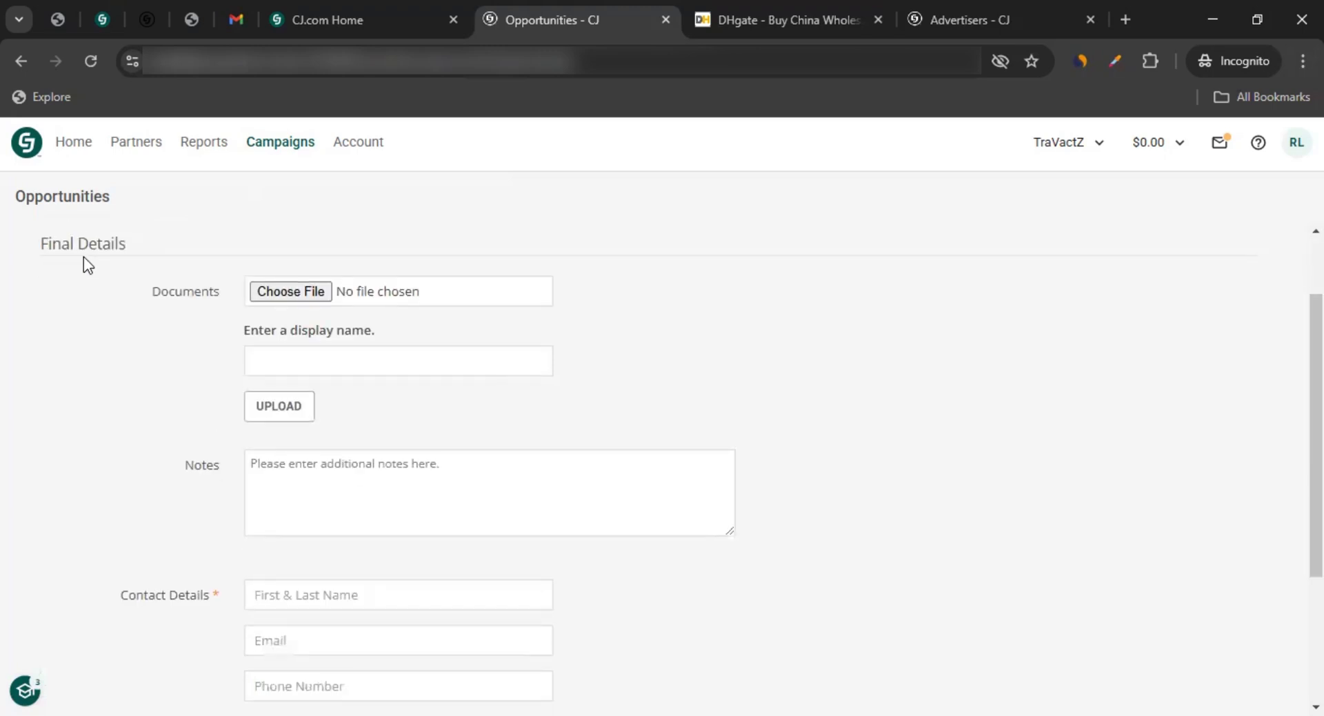
scroll(240, 476, down, 1)
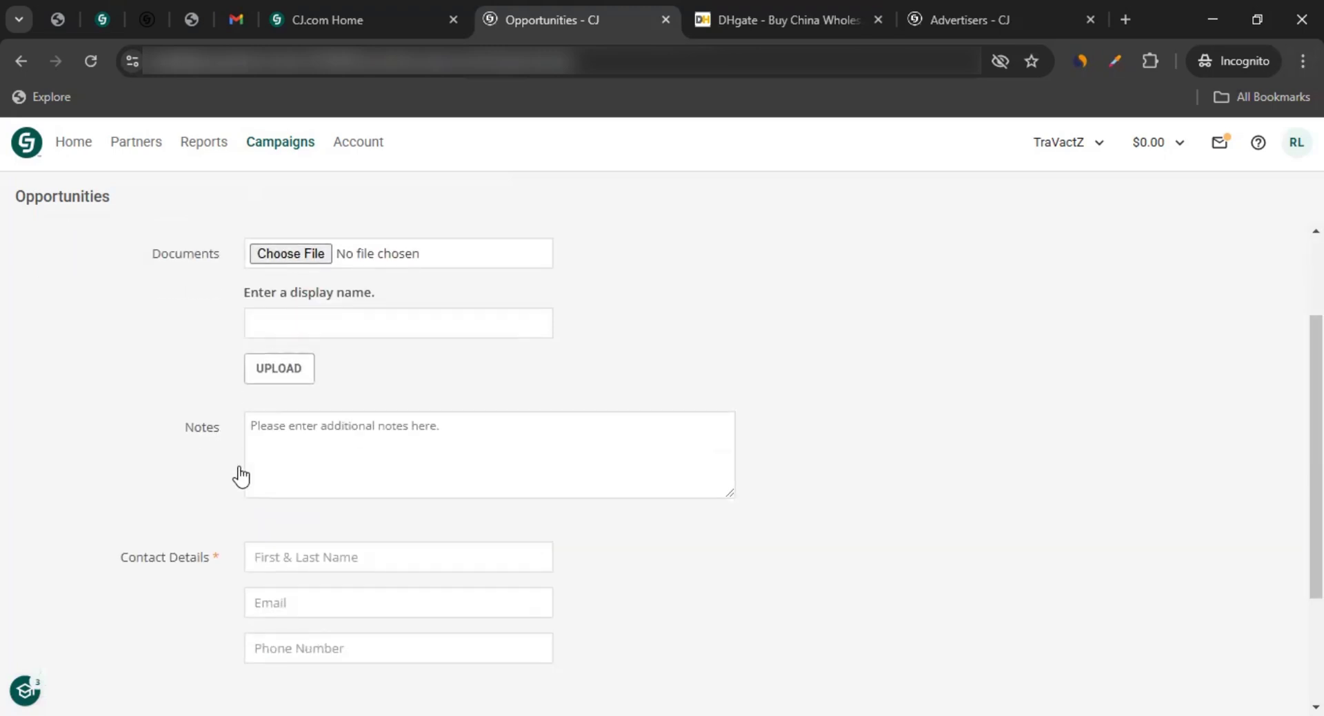
scroll(241, 475, down, 2)
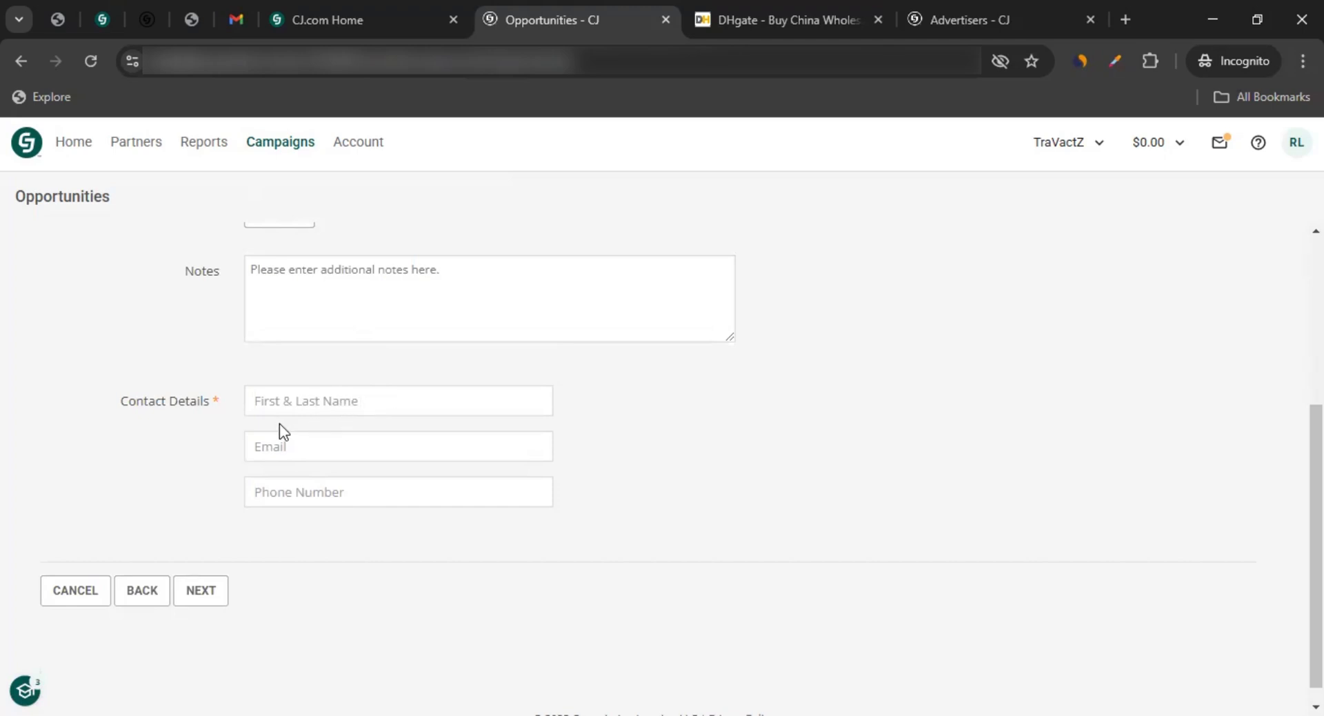
scroll(371, 414, up, 3)
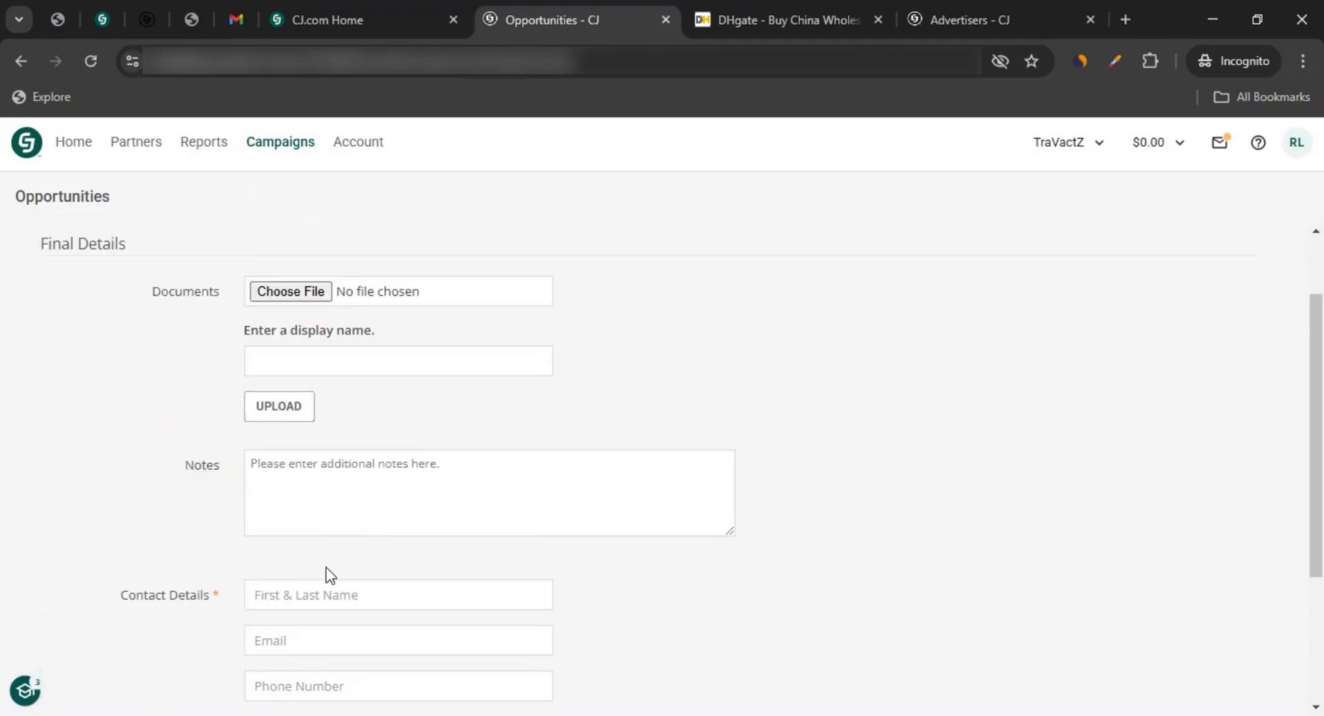
Look over the remaining Final Details fields and cancel the new opportunity without filling in the contact details.
scroll(335, 562, up, 1)
scroll(340, 555, down, 4)
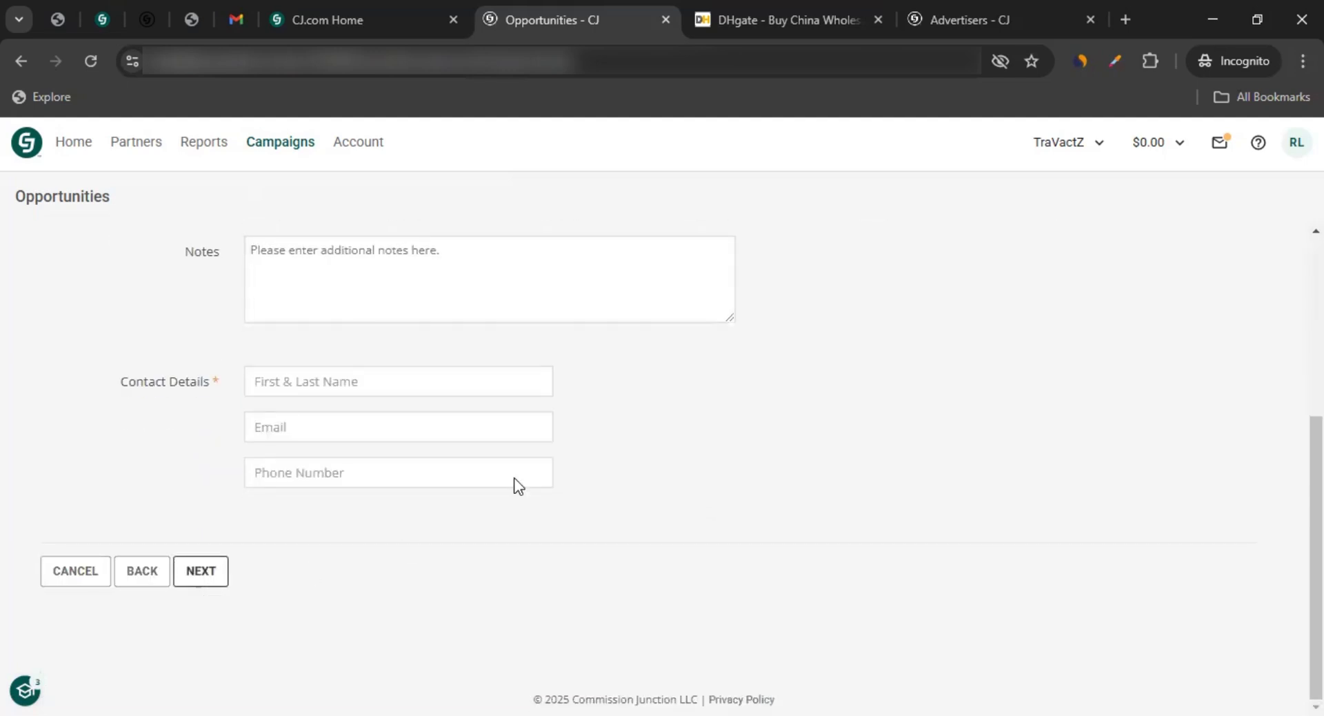
scroll(514, 477, up, 5)
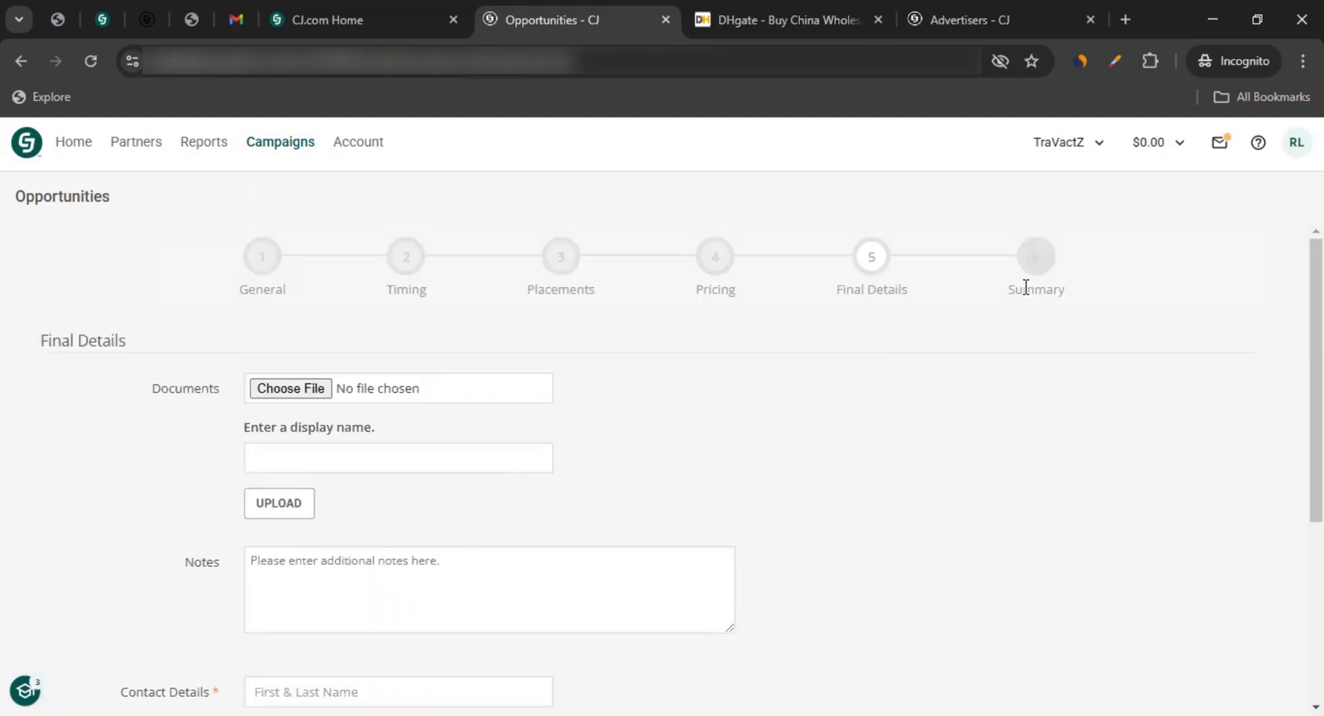
scroll(317, 495, down, 5)
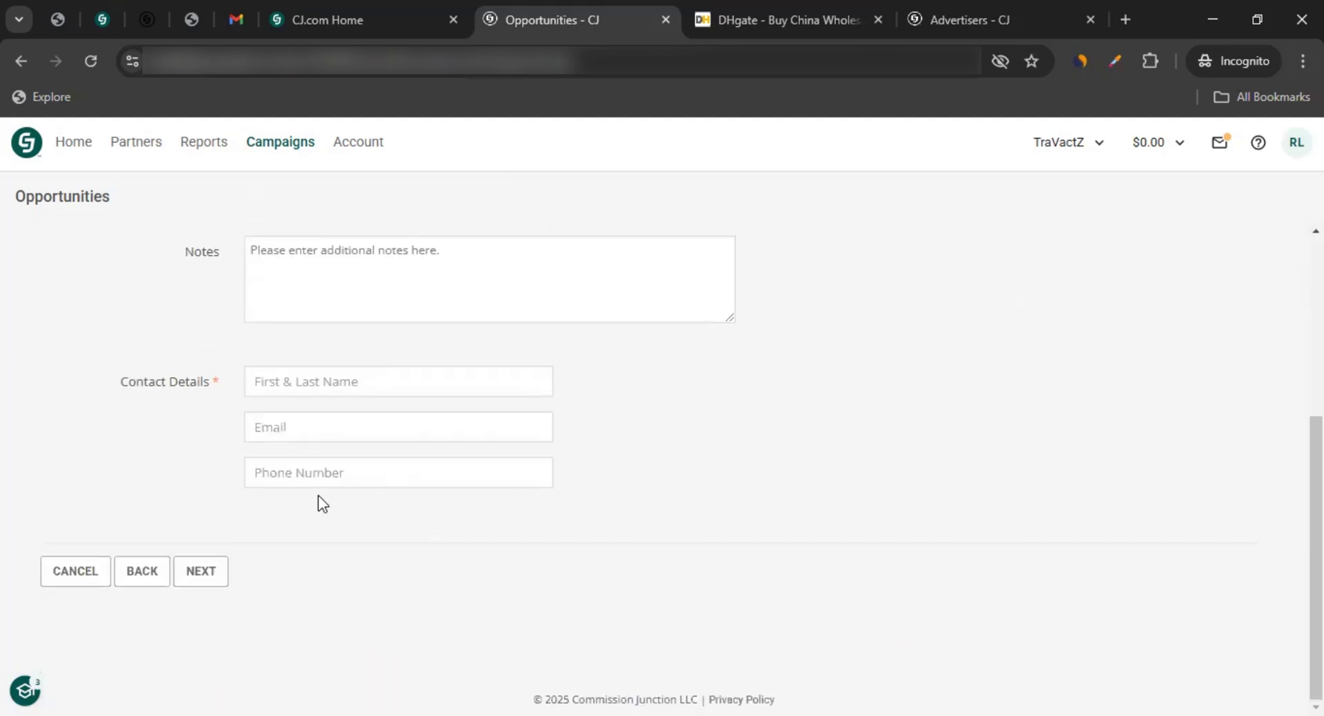
click(77, 572)
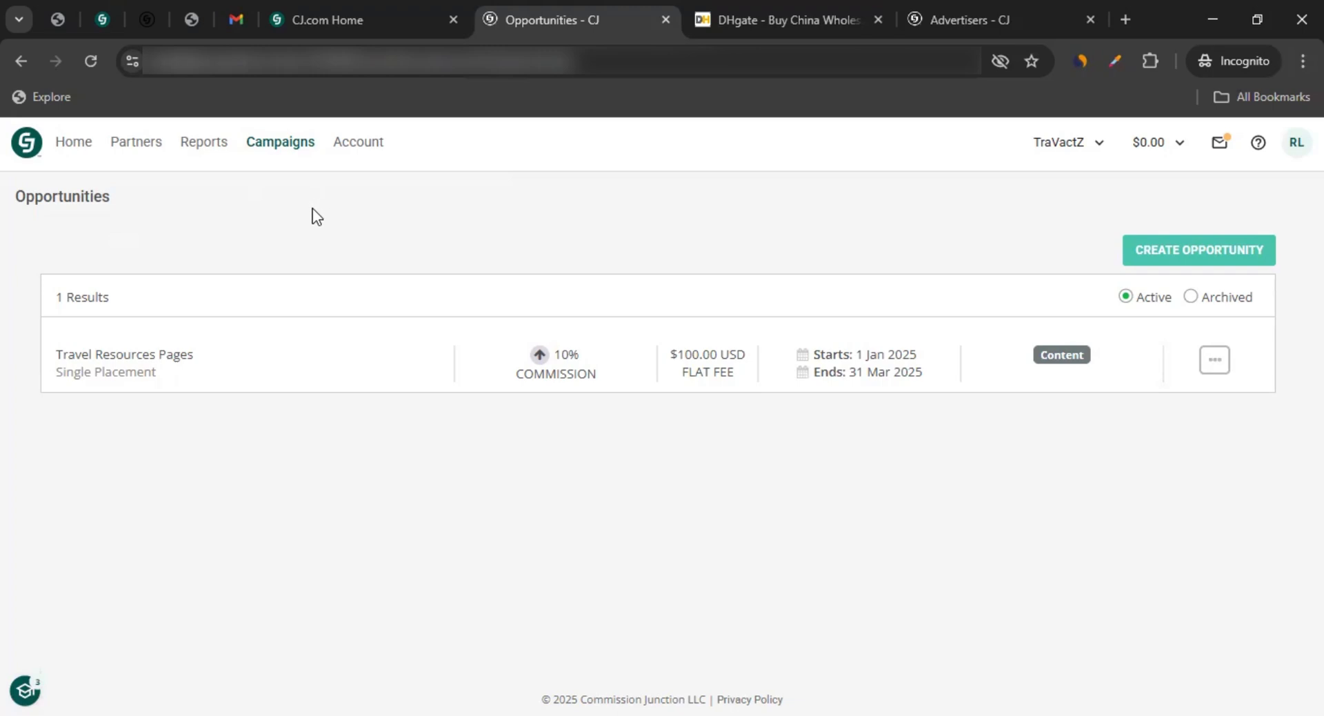
Go to the campaign Insertion Orders and start creating a new insertion order.
click(280, 143)
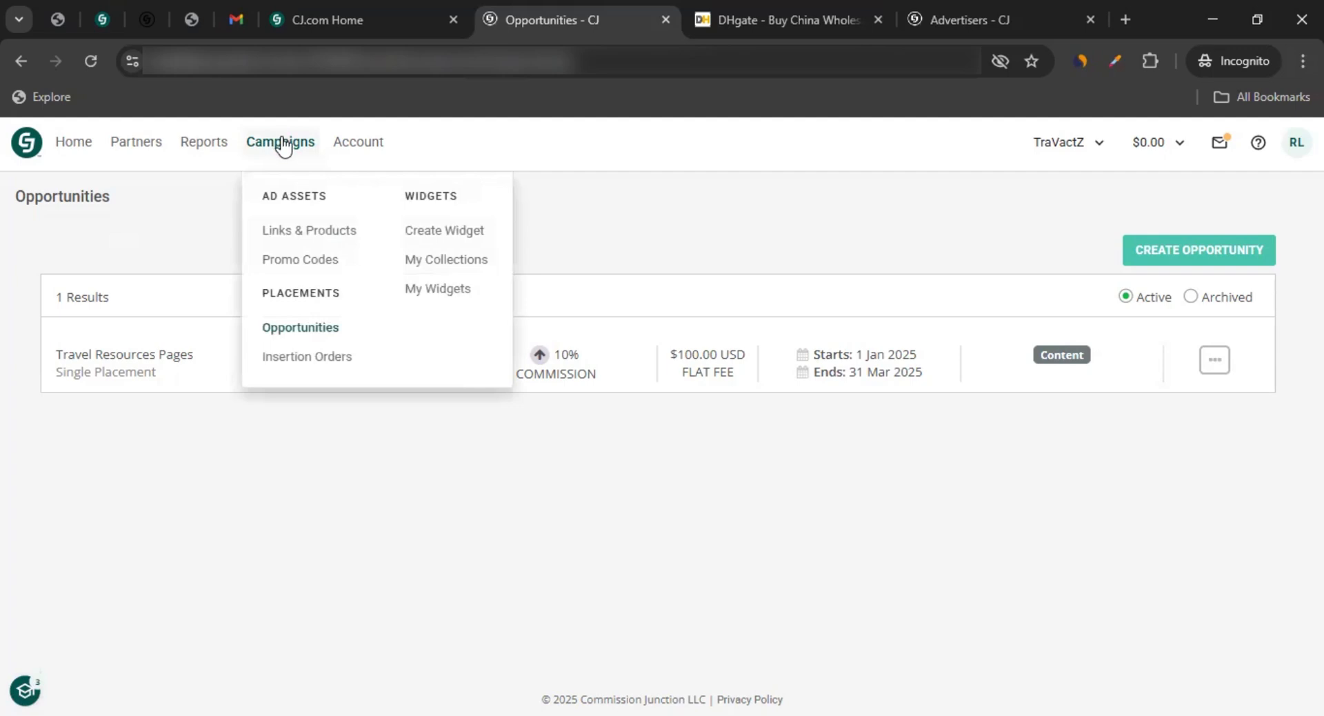
click(317, 359)
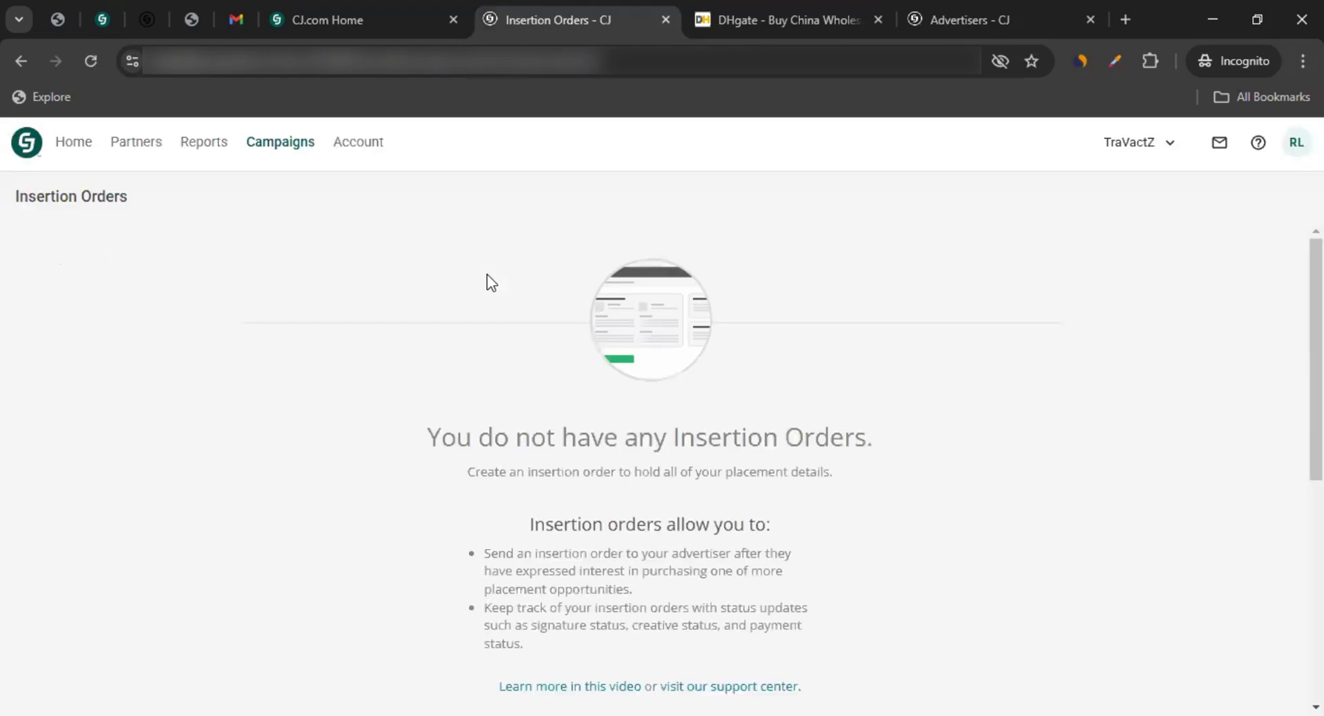
scroll(606, 387, down, 3)
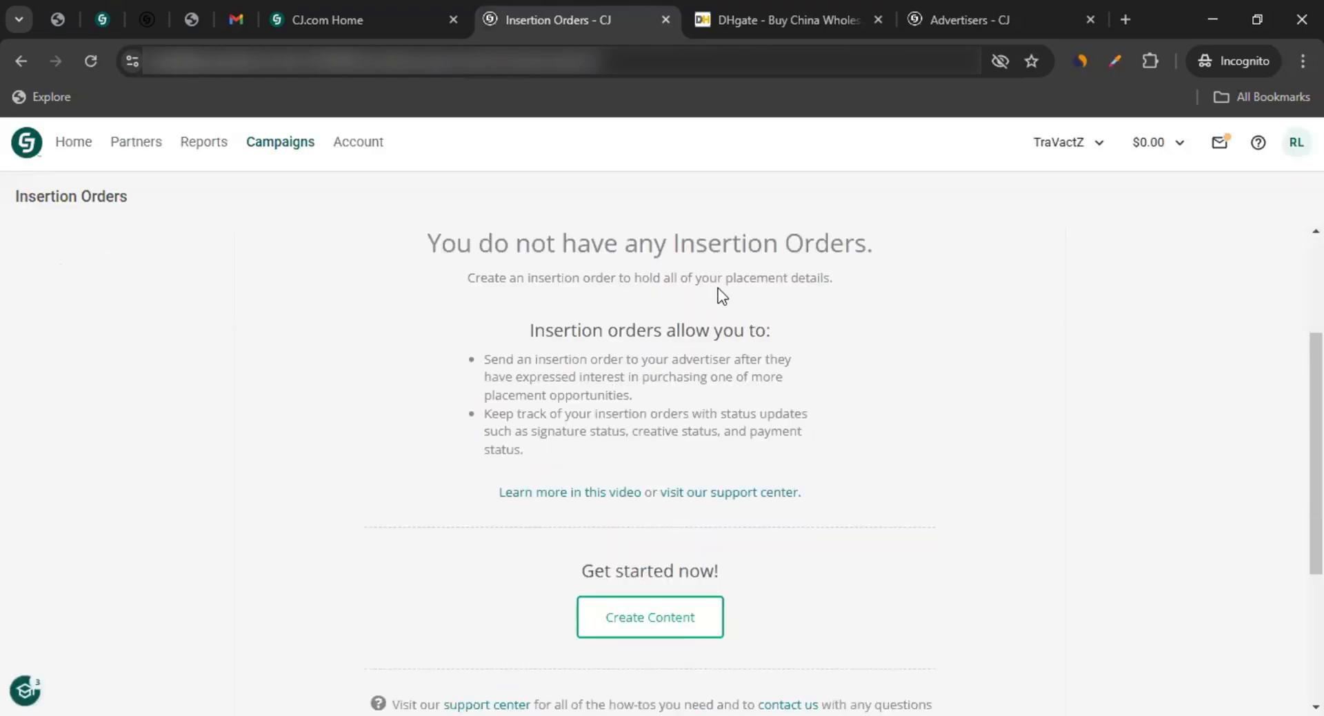
click(654, 629)
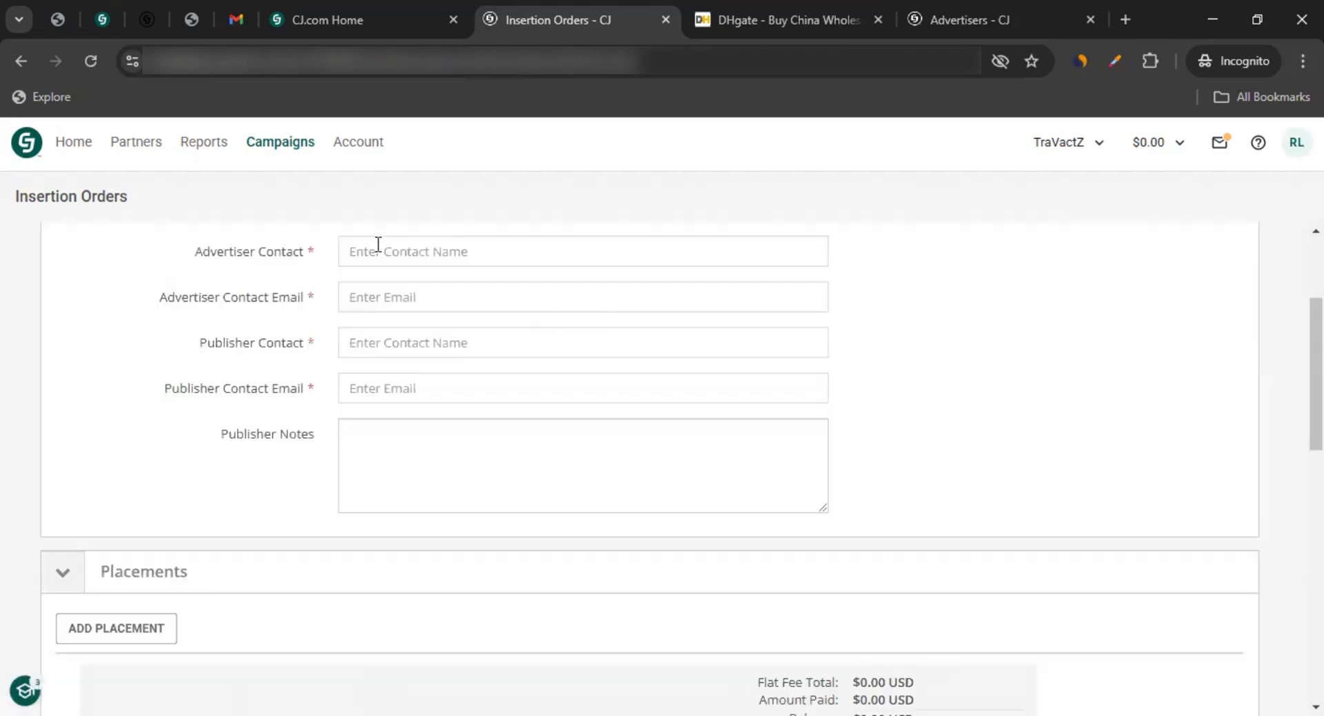
Examine the new insertion order form's contact fields, placements, attachments and terms without filling anything in.
click(391, 253)
click(391, 301)
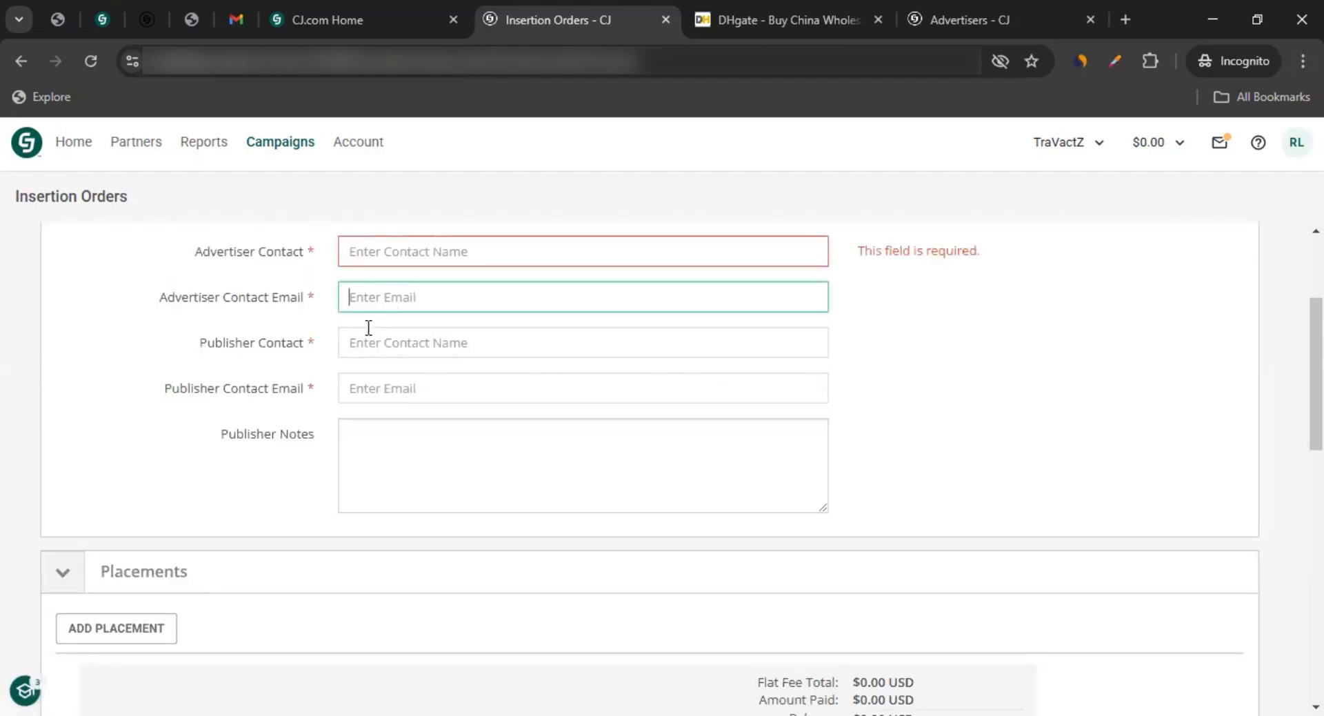
click(379, 338)
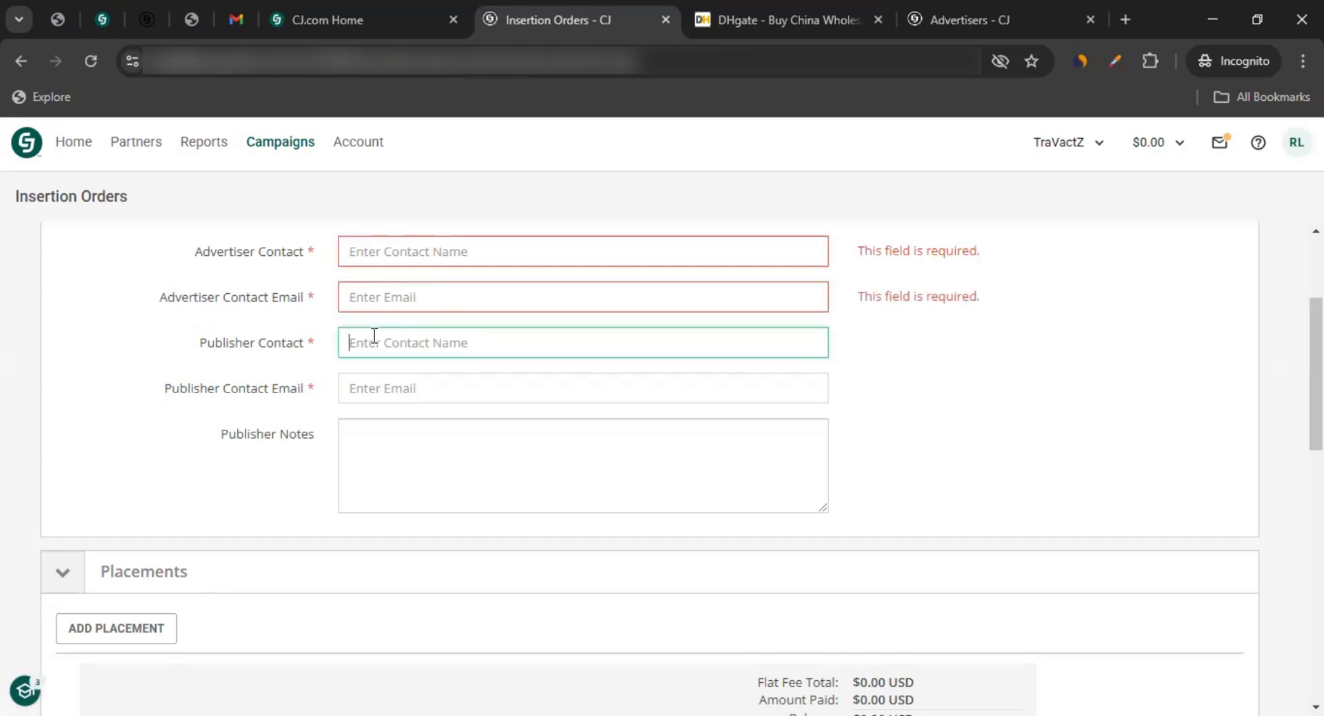
click(377, 383)
scroll(378, 437, down, 3)
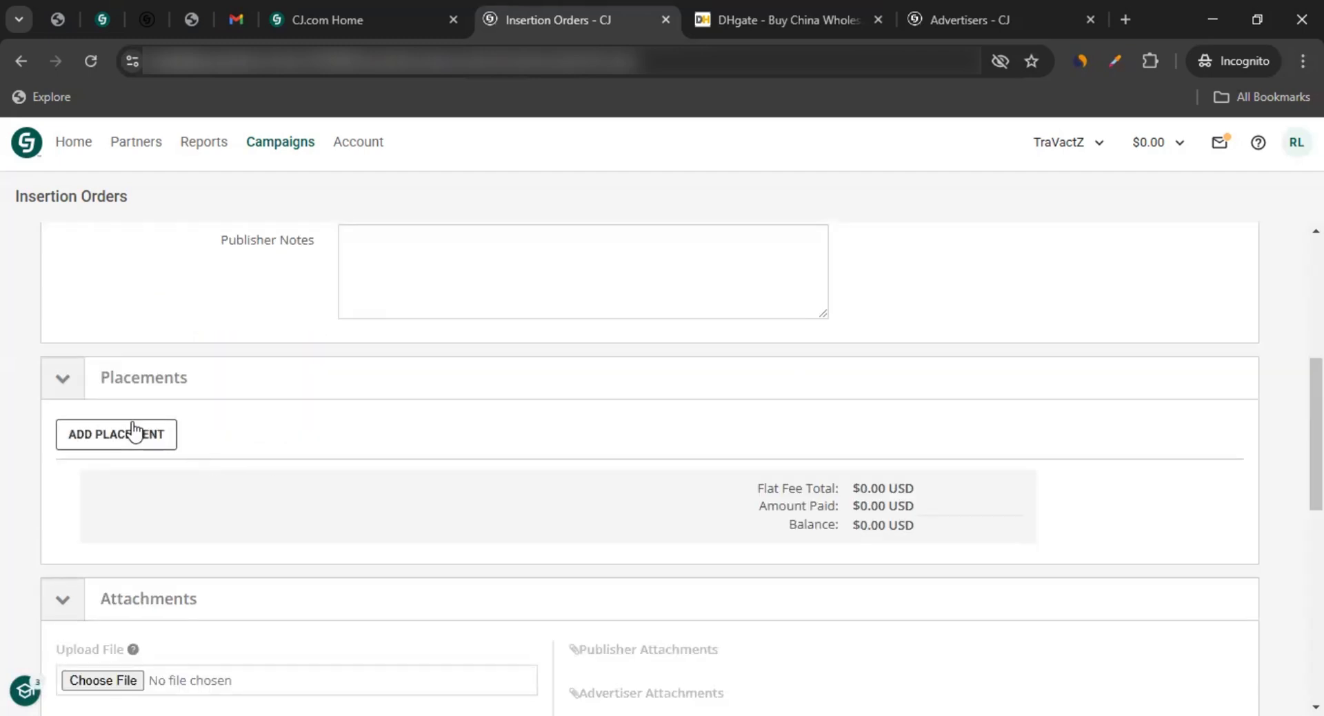
scroll(794, 294, down, 3)
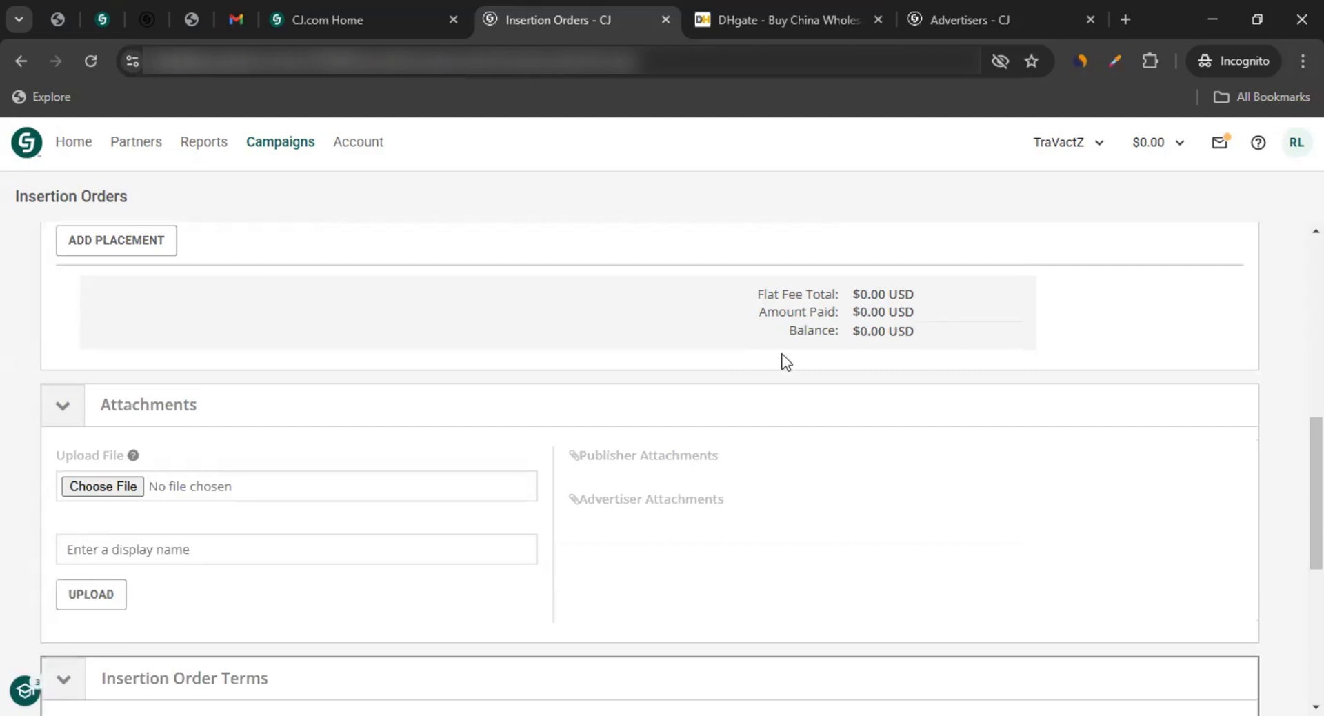
scroll(248, 440, down, 5)
scroll(248, 481, down, 2)
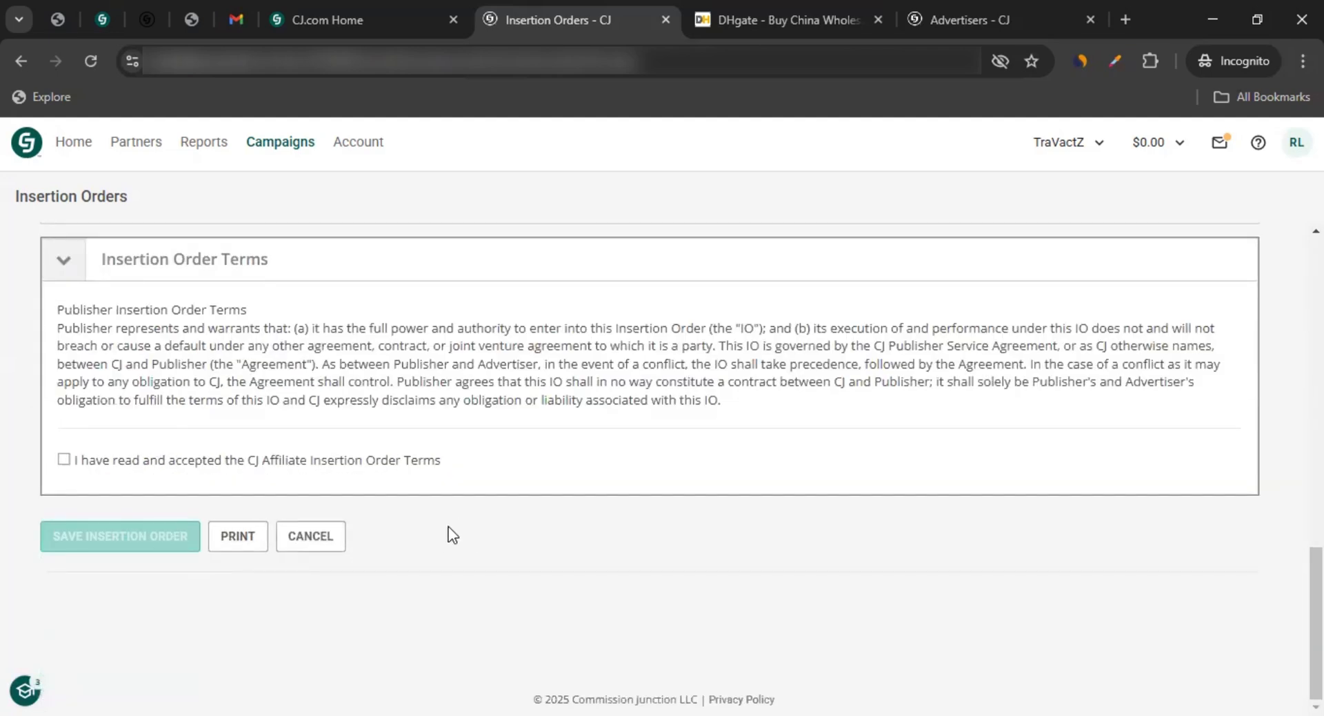
scroll(340, 626, up, 15)
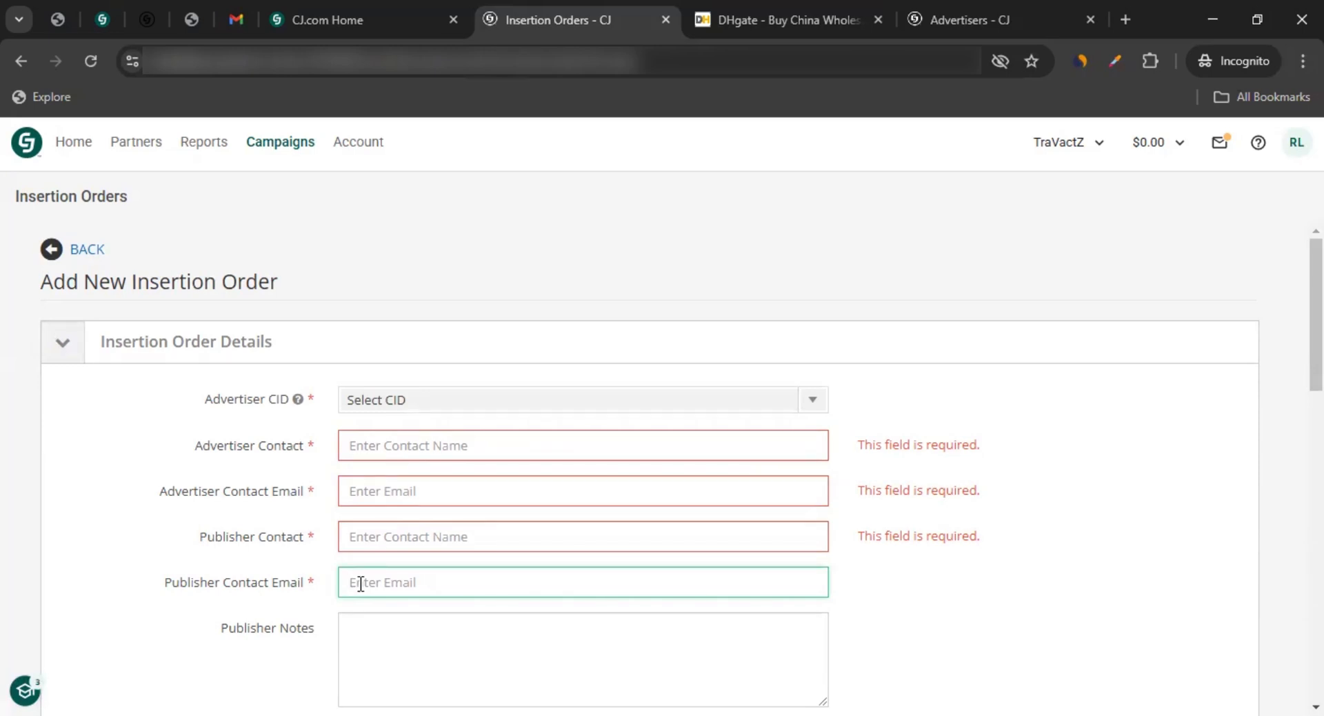
Start creating a new widget of the Grid type and look over its Add Products stage.
mouse_move(273, 151)
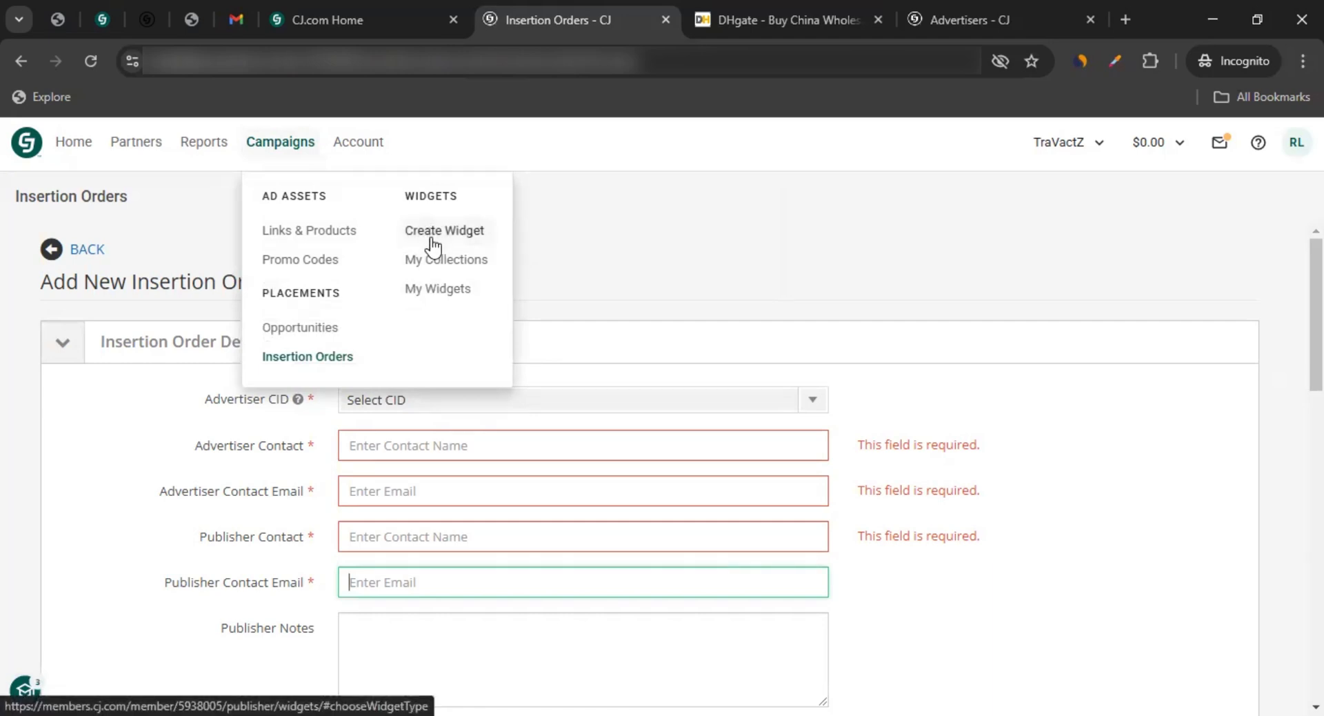
click(440, 236)
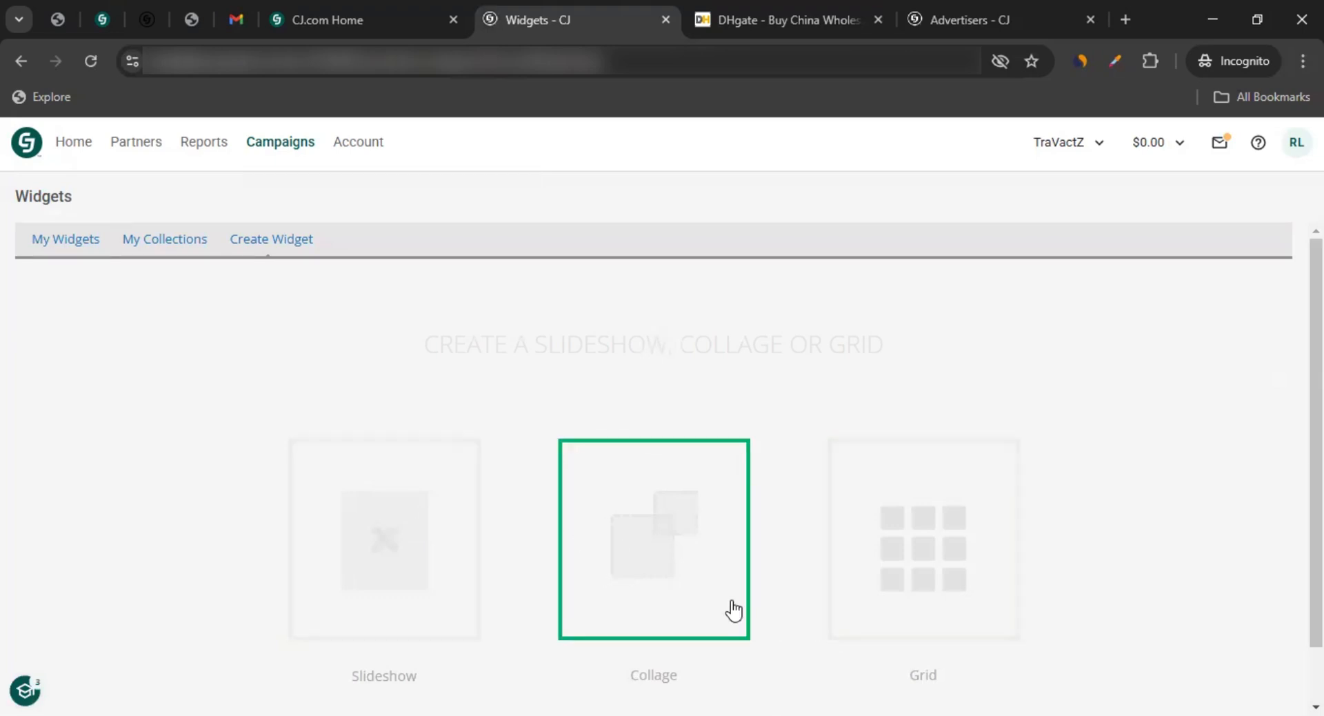
click(945, 599)
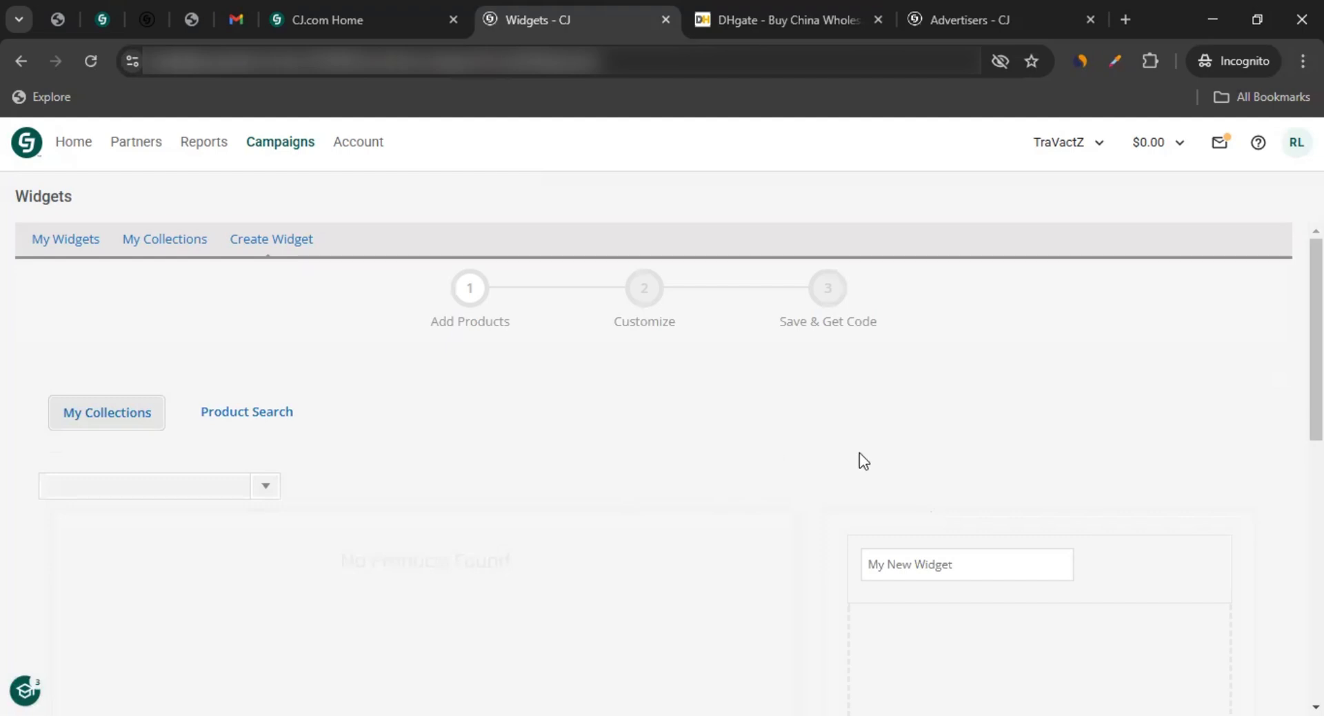
scroll(862, 460, down, 4)
scroll(834, 426, up, 4)
Search for the widget's products by the advertiser JustFlowers.com, keeping all currencies and serviceable areas.
click(229, 414)
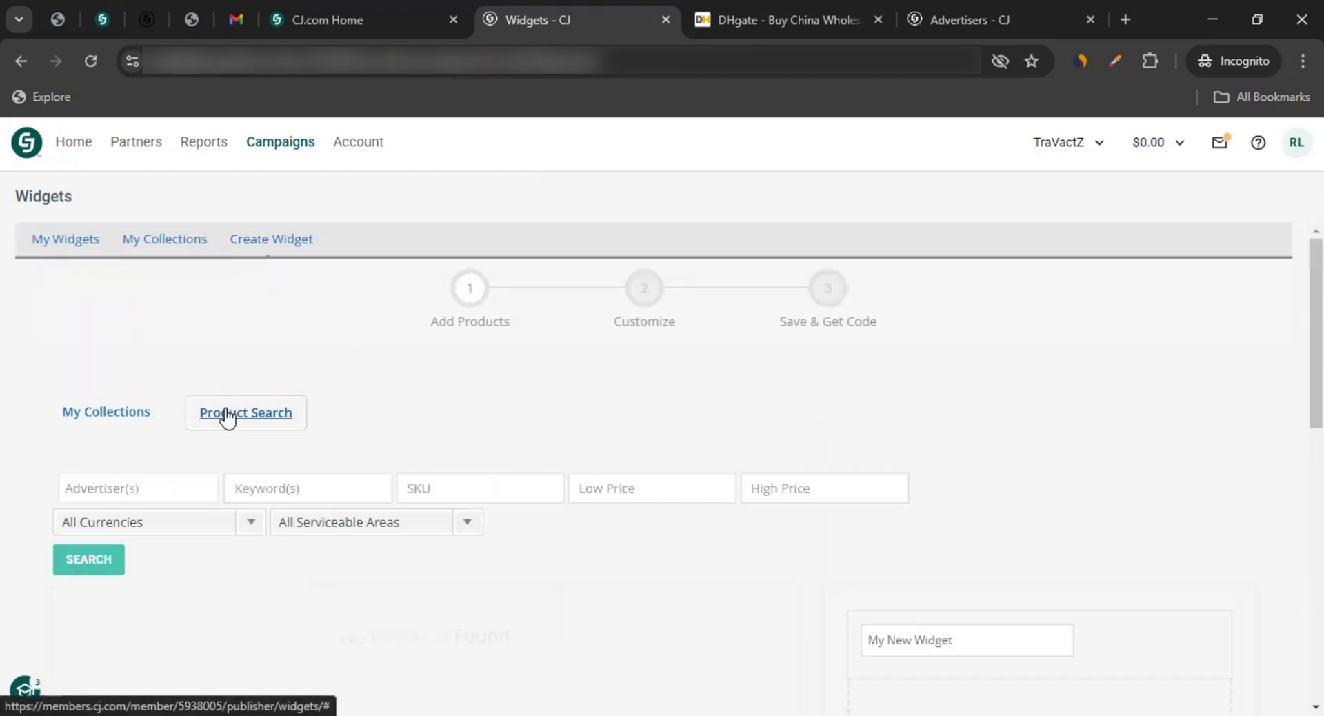
click(127, 489)
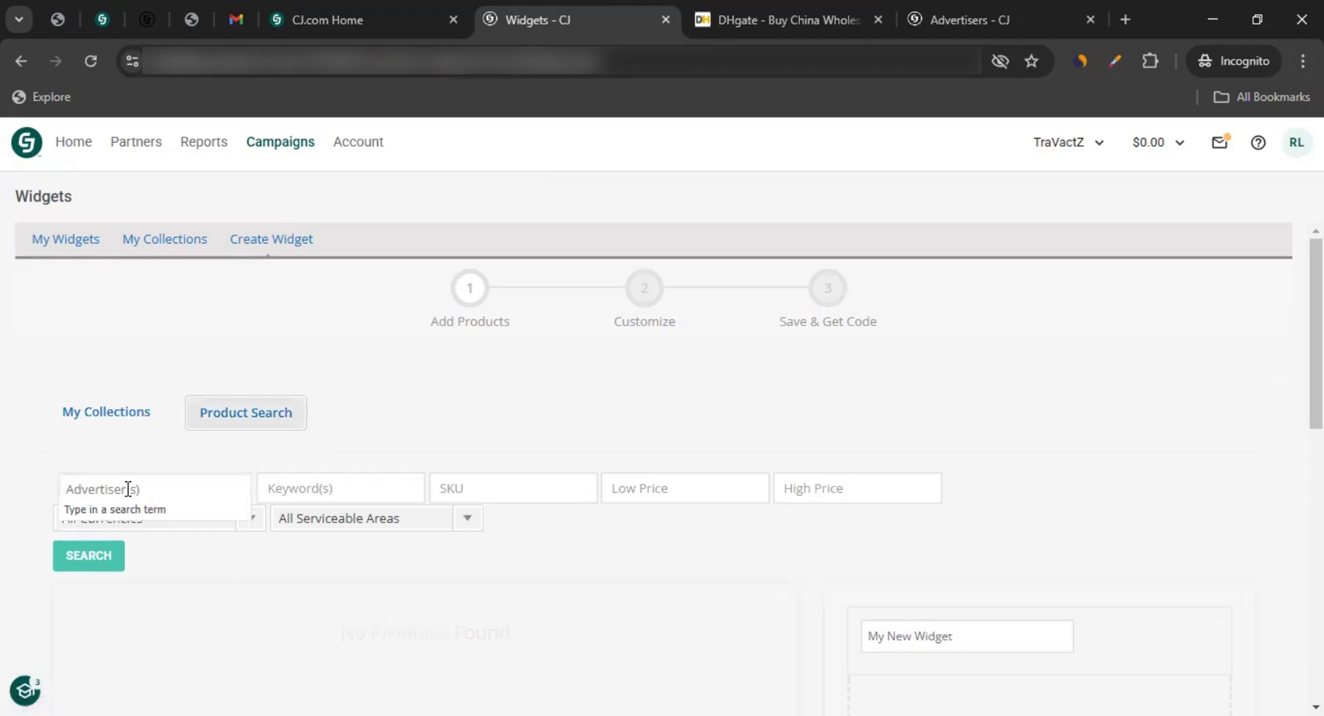
text(just)
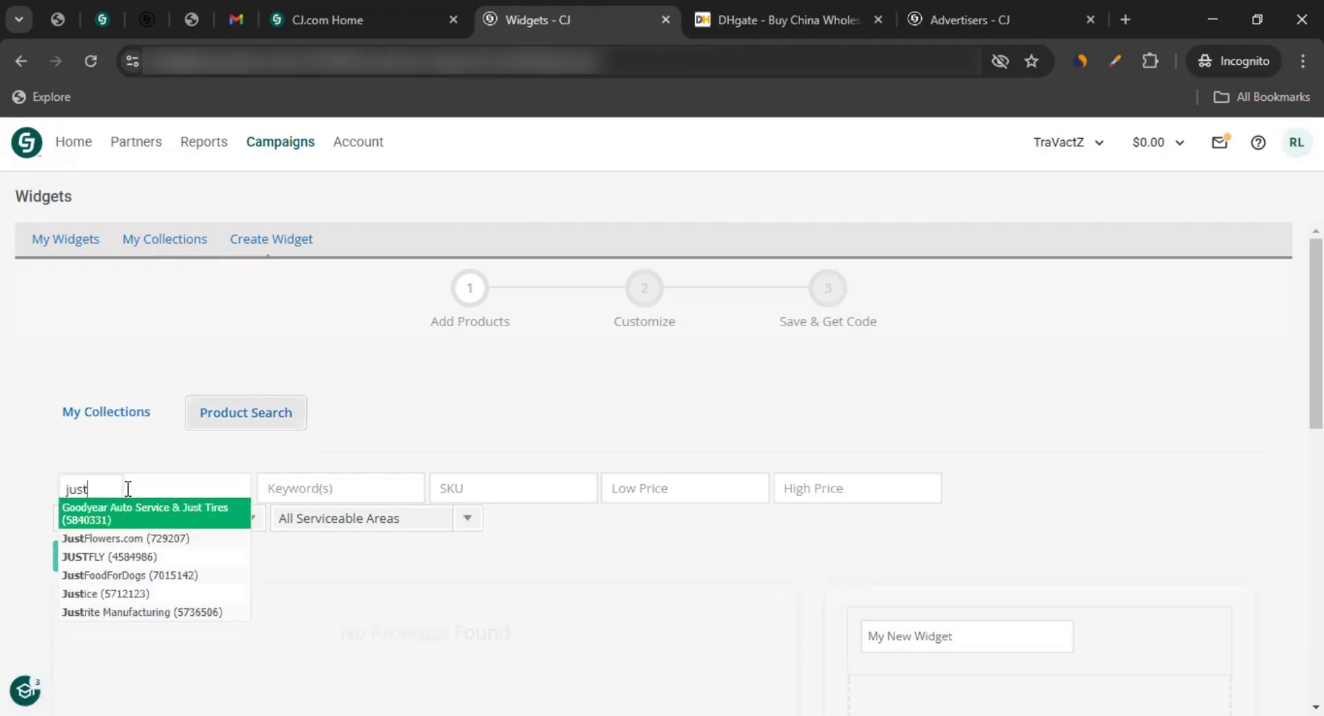
key(Down)
key(Return)
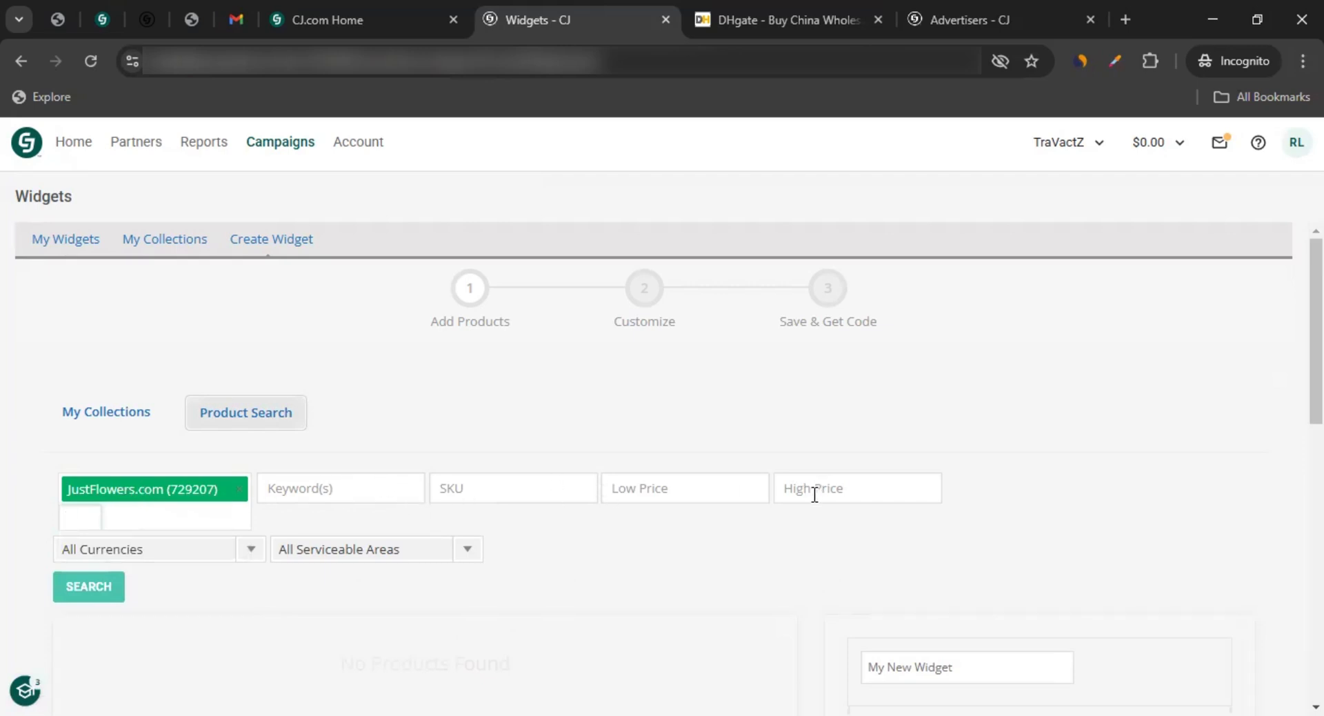
scroll(779, 514, down, 1)
scroll(778, 511, down, 3)
click(93, 297)
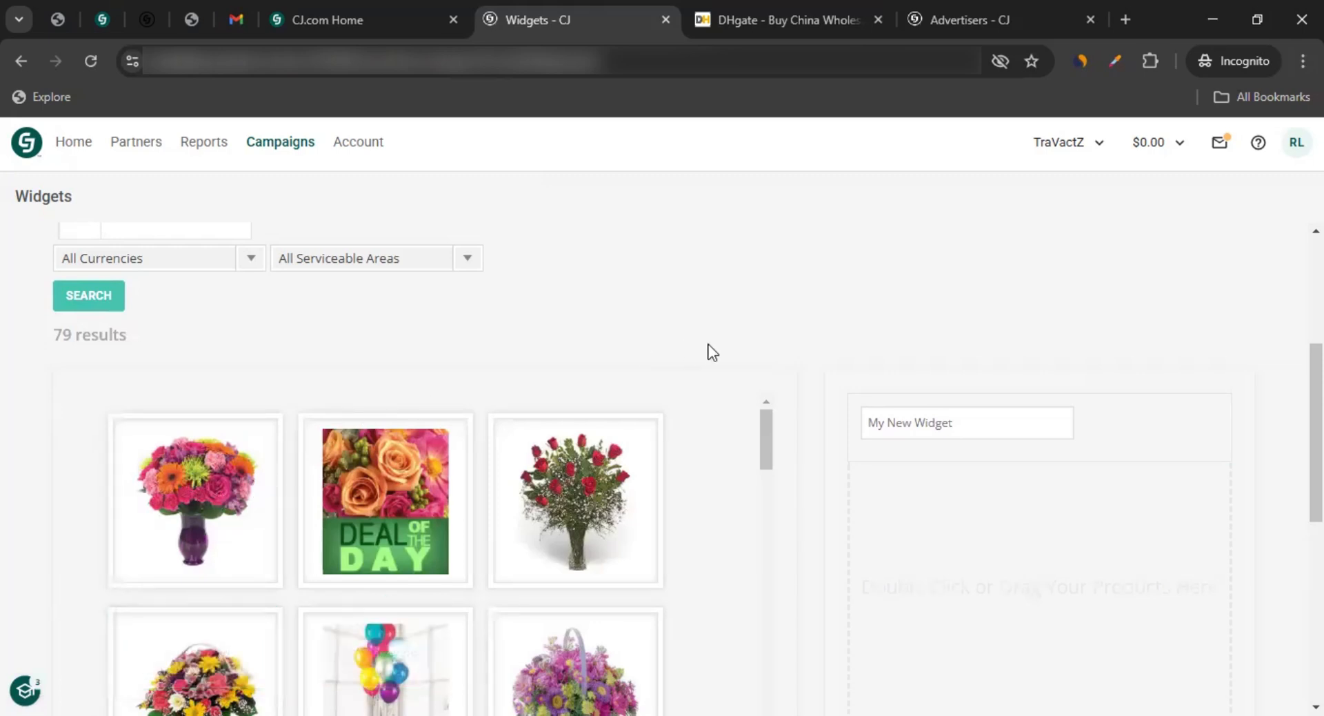
Add the bright bouquet in a purple vase, the vase with balloons and the red roses to the widget.
scroll(705, 347, down, 3)
drag(227, 323, 982, 415)
drag(422, 517, 1001, 524)
drag(538, 295, 1158, 486)
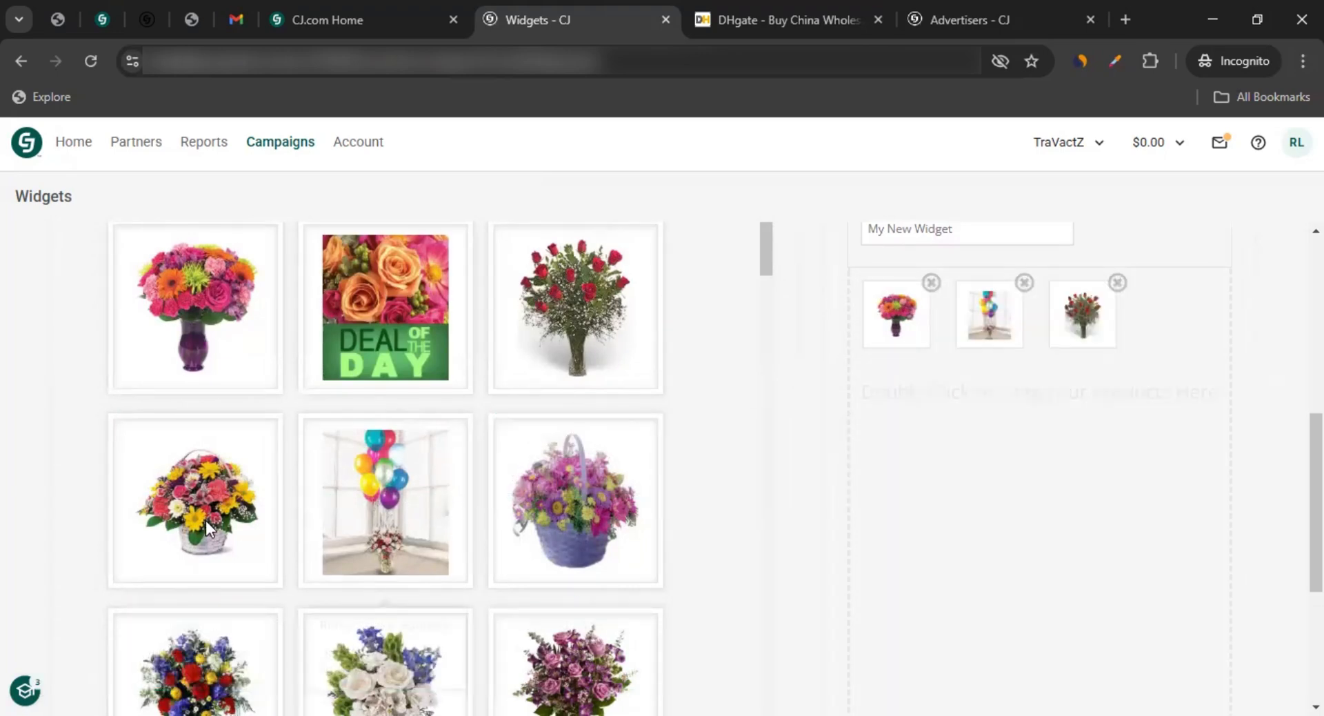
Add five more arrangements to the widget: the red-and-blue bouquet, pink-and-yellow basket, lavender-vase bouquet, purple-and-pink bouquet and white lily arrangement.
scroll(200, 503, down, 5)
drag(177, 324, 954, 497)
drag(197, 517, 963, 502)
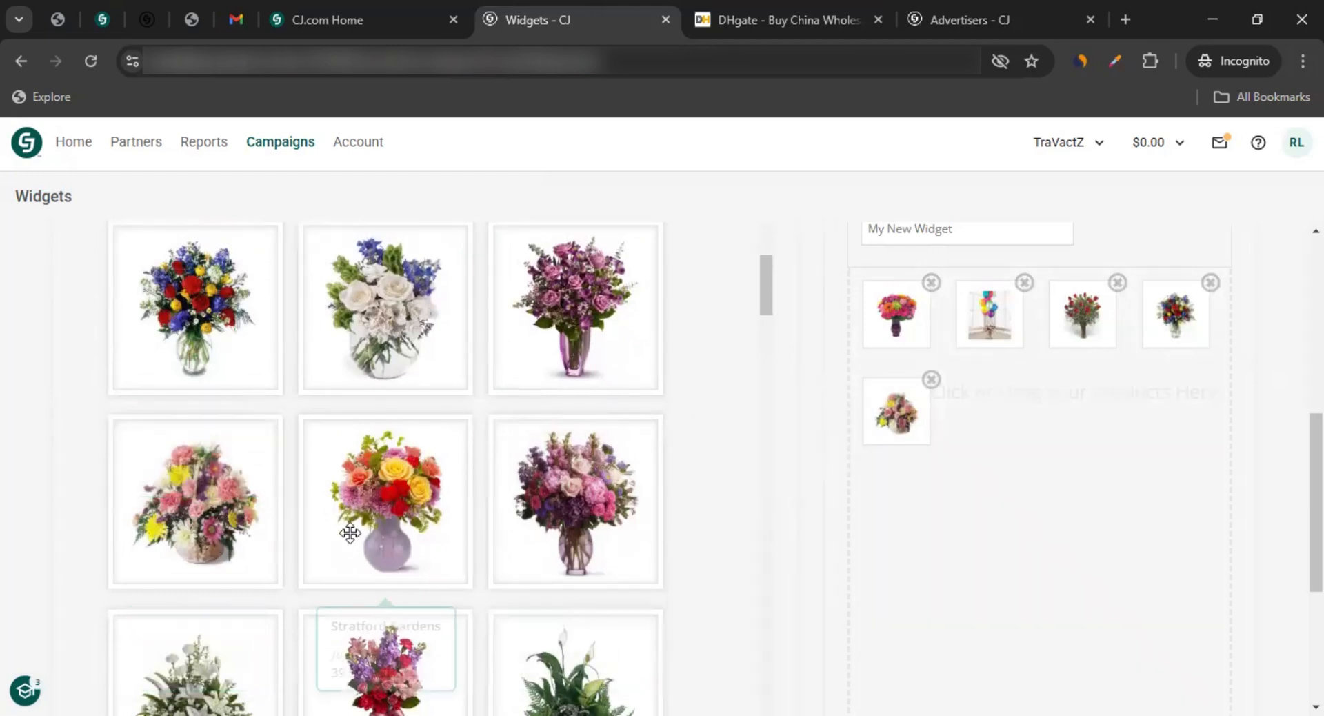
drag(349, 535, 1031, 528)
drag(873, 536, 1165, 526)
scroll(293, 544, down, 4)
drag(237, 426, 1031, 591)
scroll(889, 585, up, 5)
Continue to the Customize stage, turn on automatic image rotation and check the widget preview.
scroll(889, 584, down, 10)
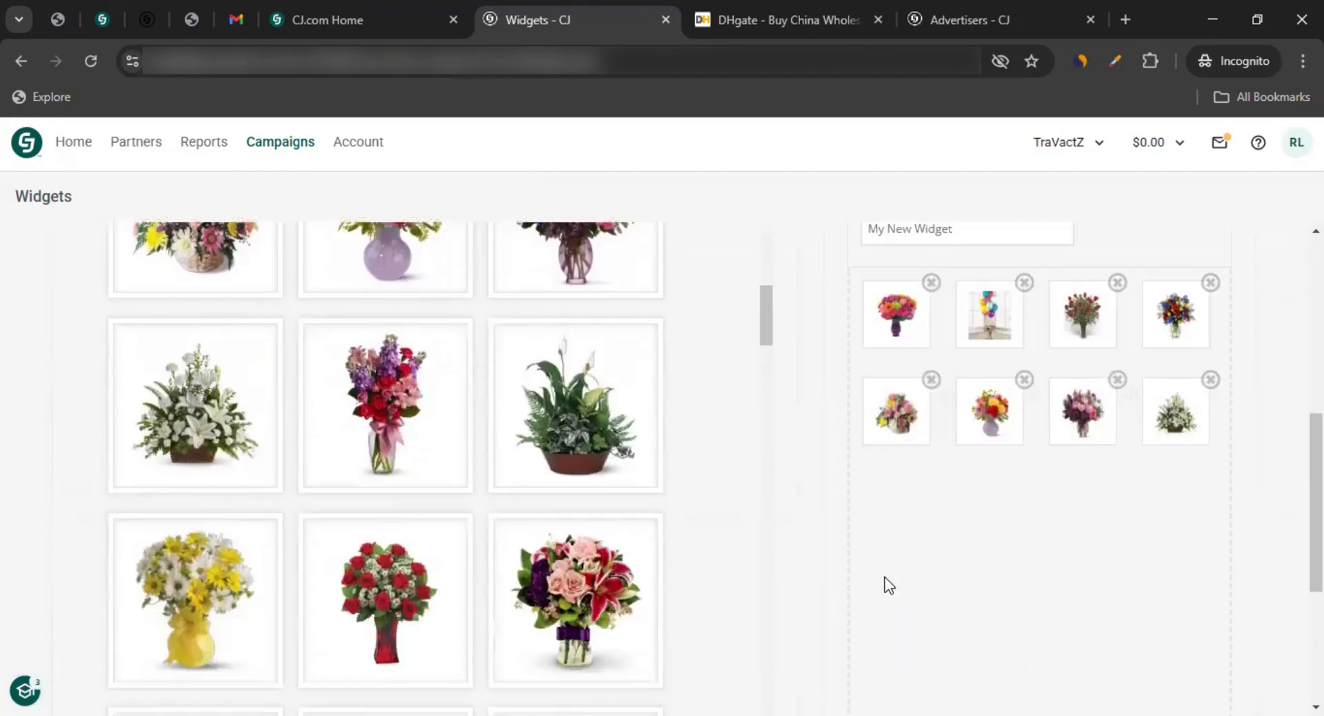
click(743, 611)
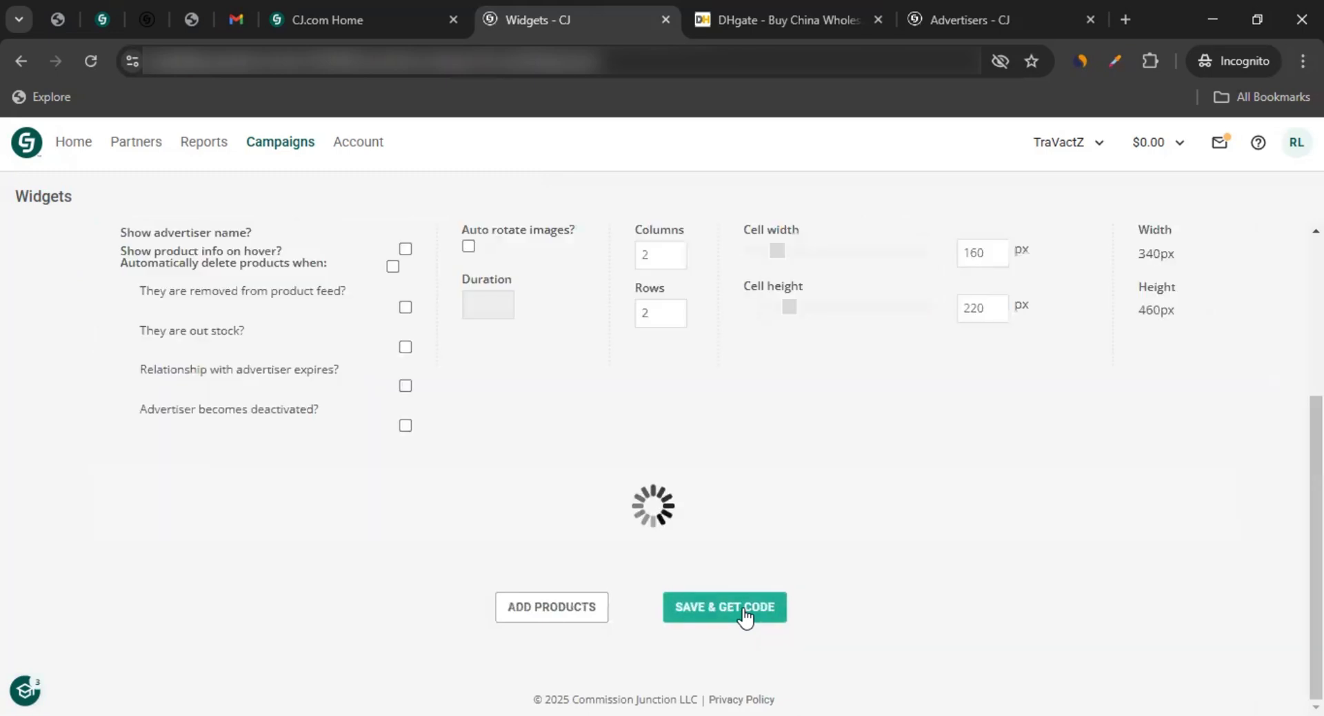
click(469, 247)
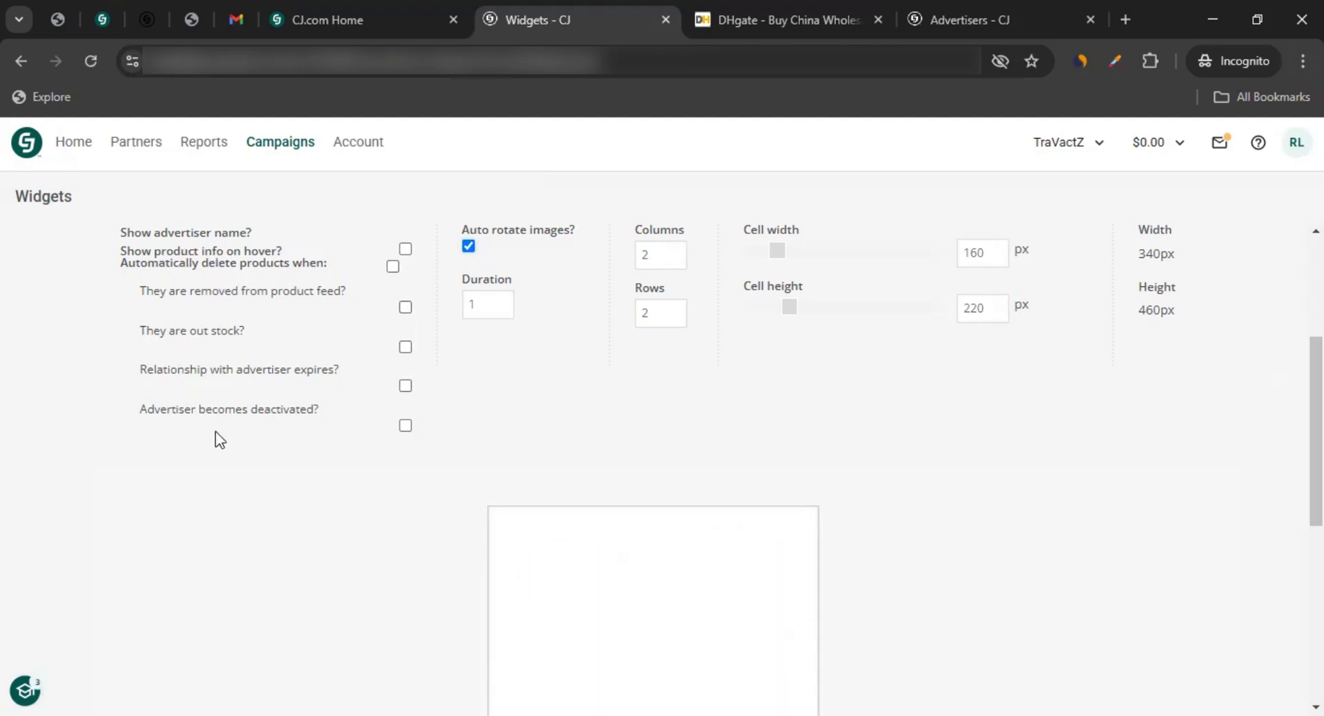
scroll(217, 431, down, 5)
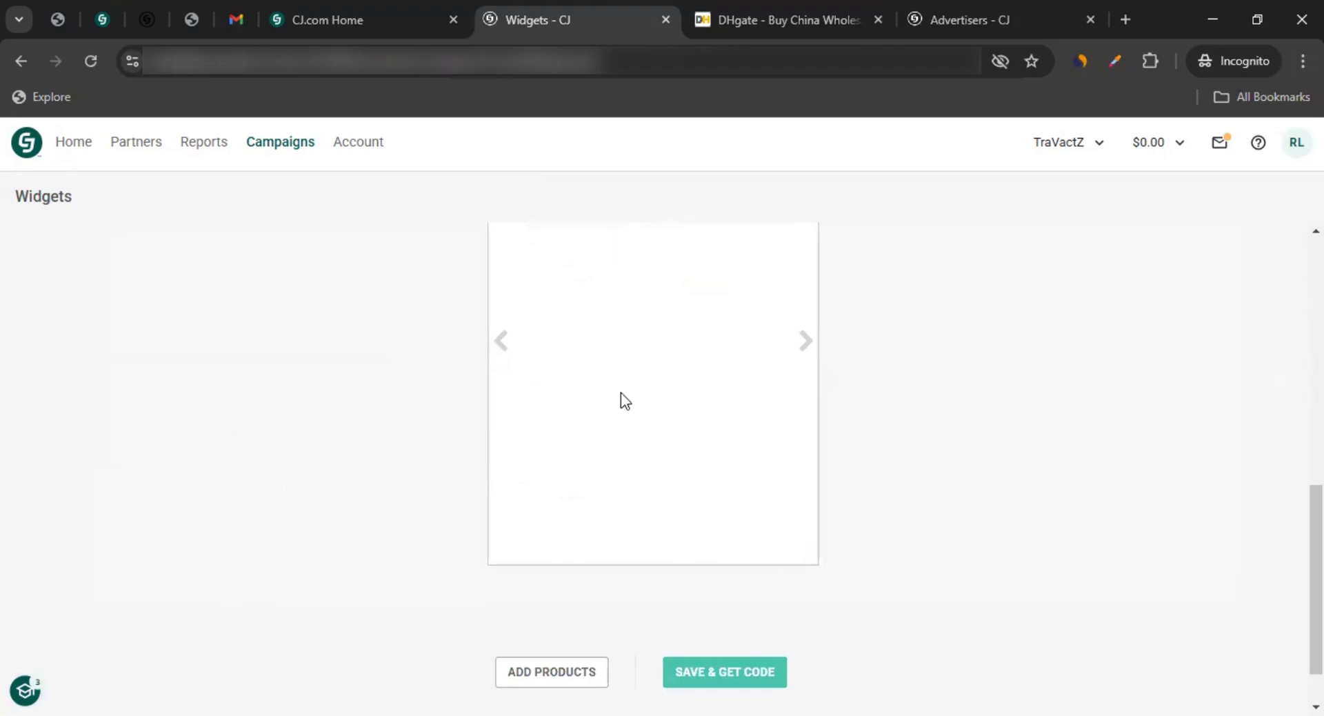
scroll(787, 506, up, 1)
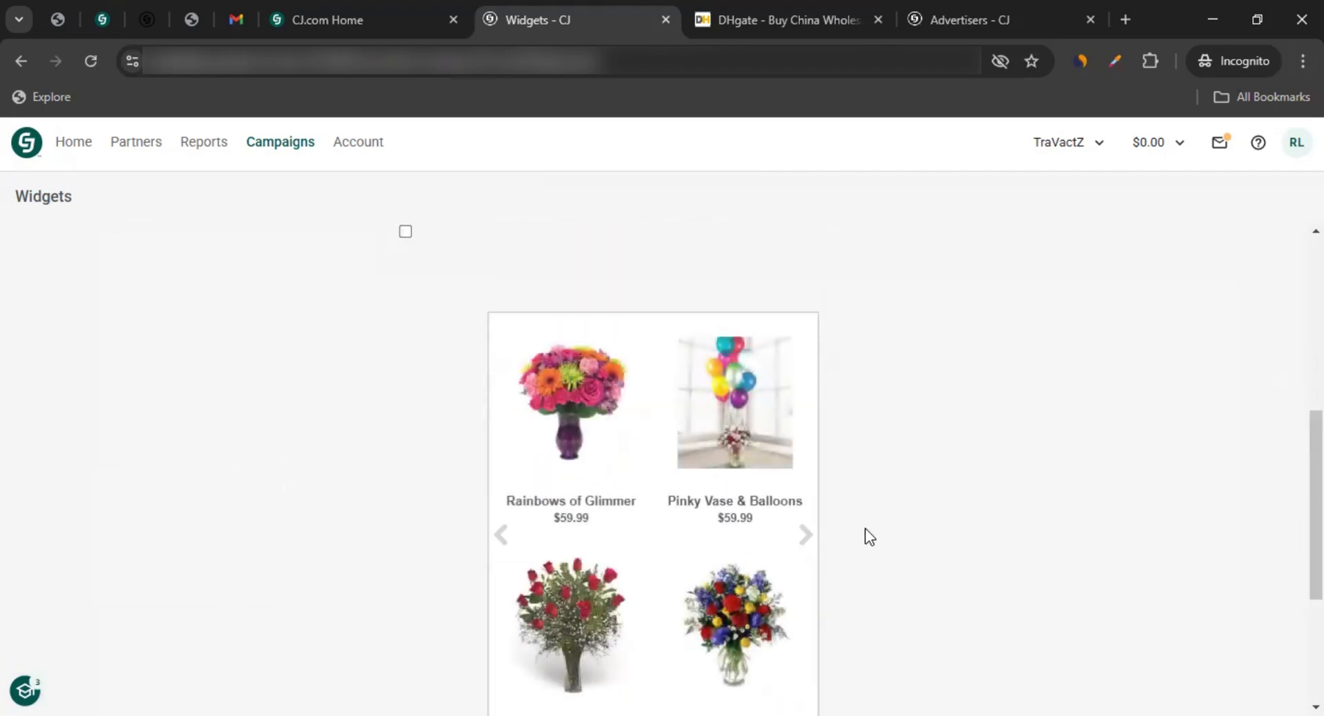
scroll(869, 536, down, 2)
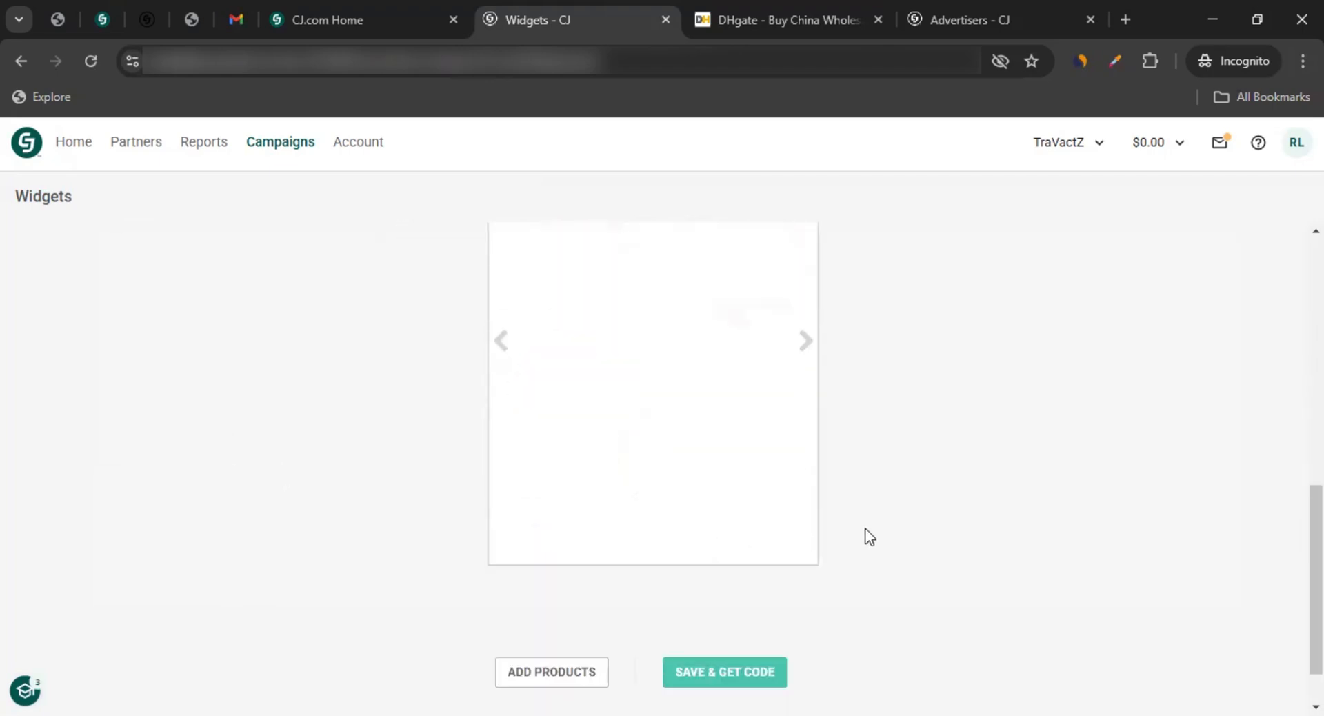
Save the widget, choose Travactz as its website and select the whole generated embed code.
click(714, 672)
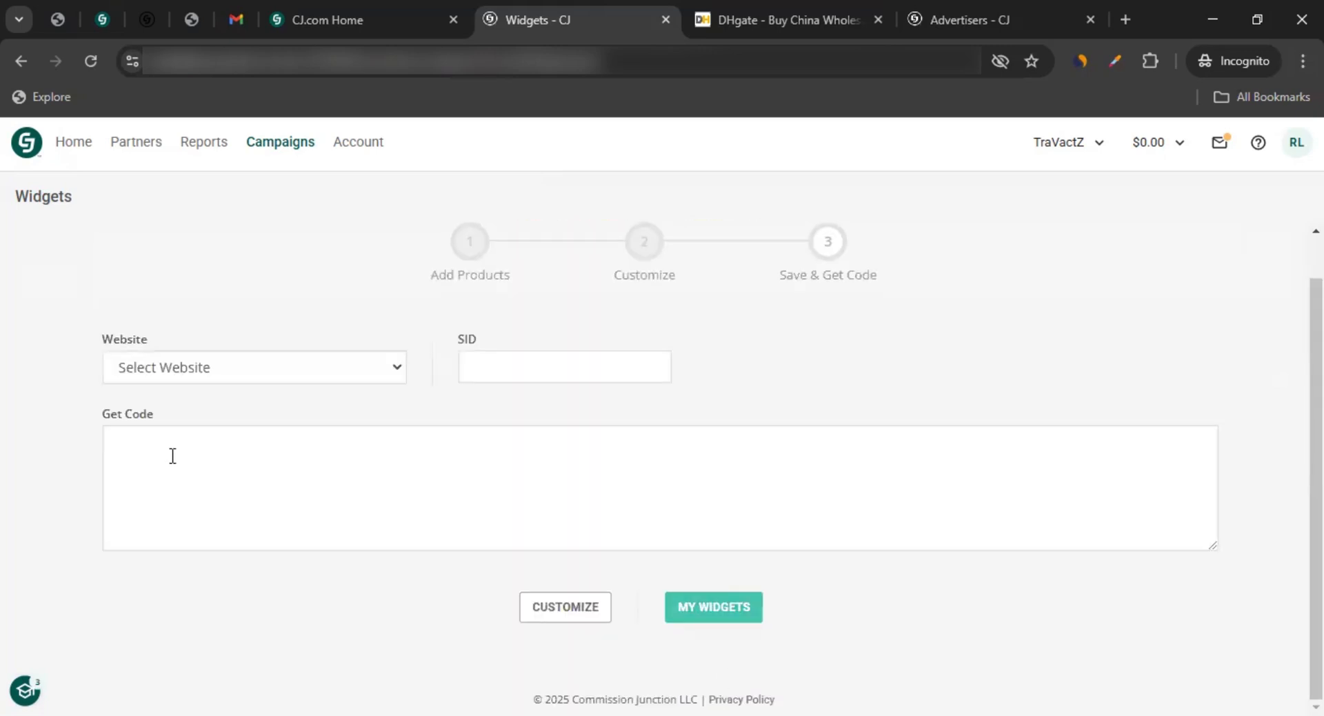
click(248, 354)
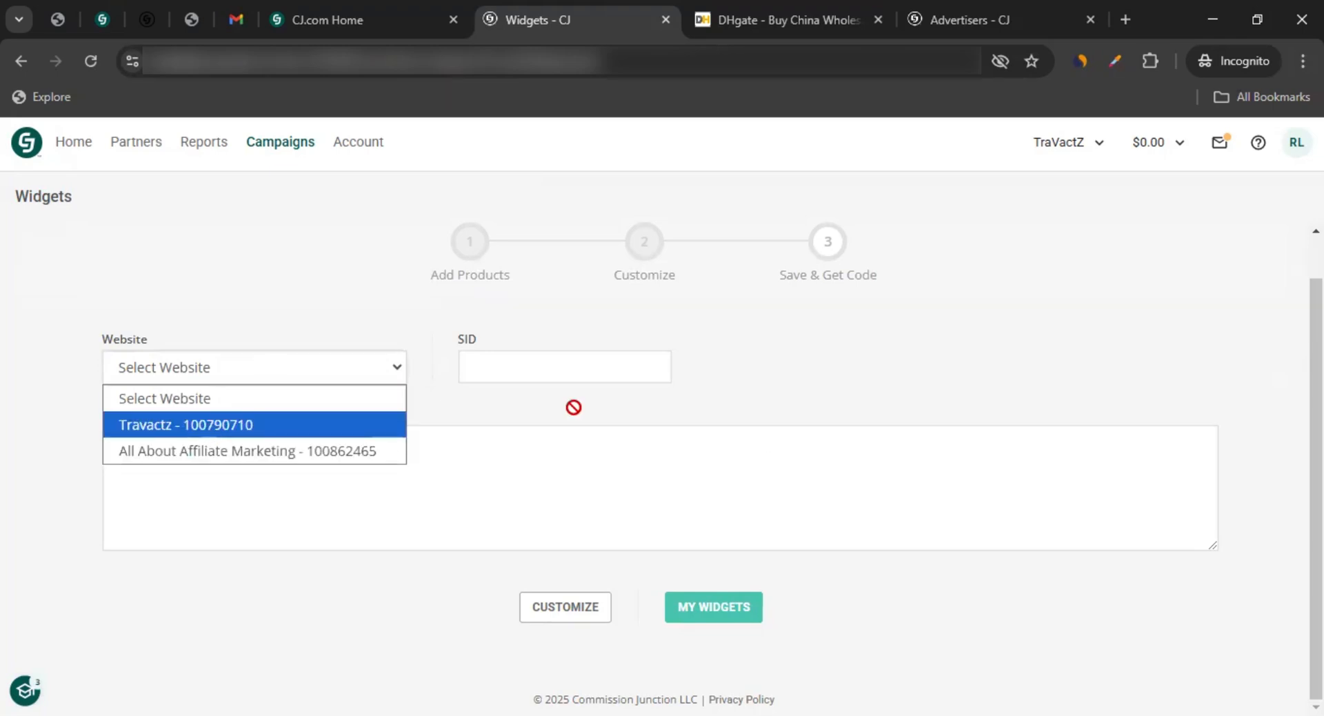
click(208, 424)
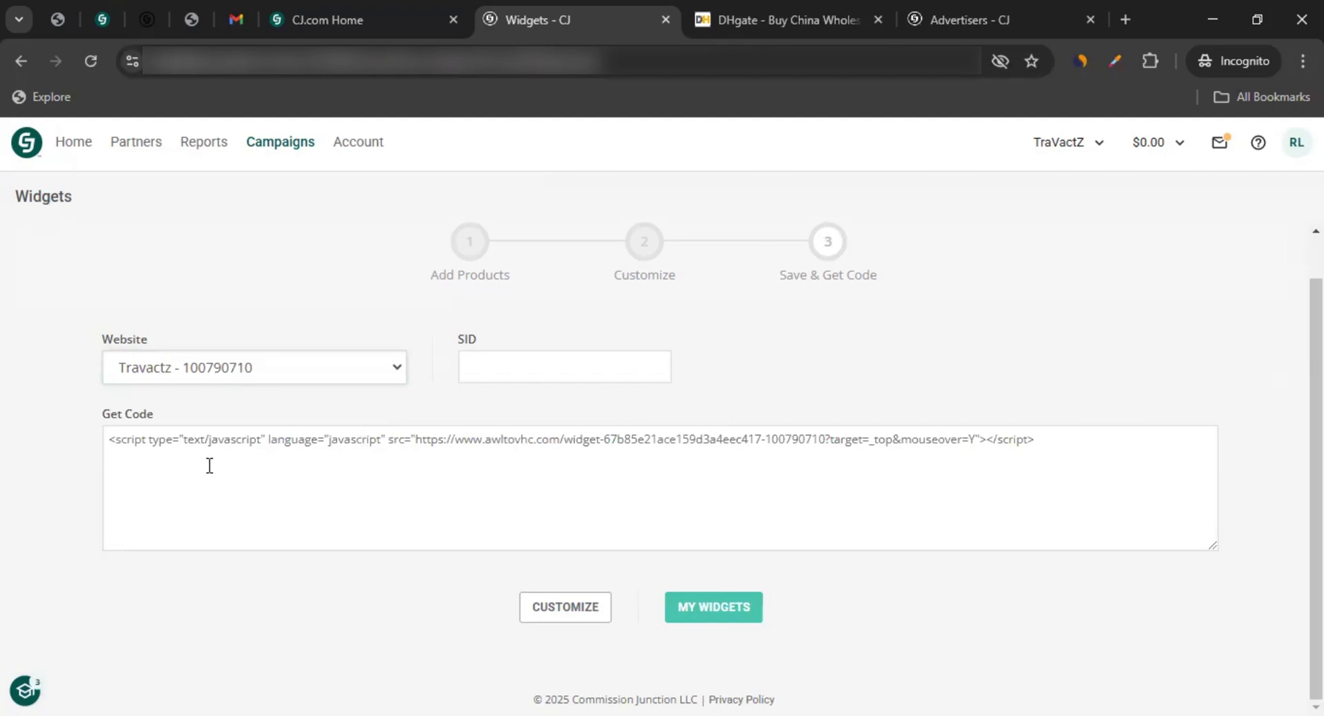
click(448, 458)
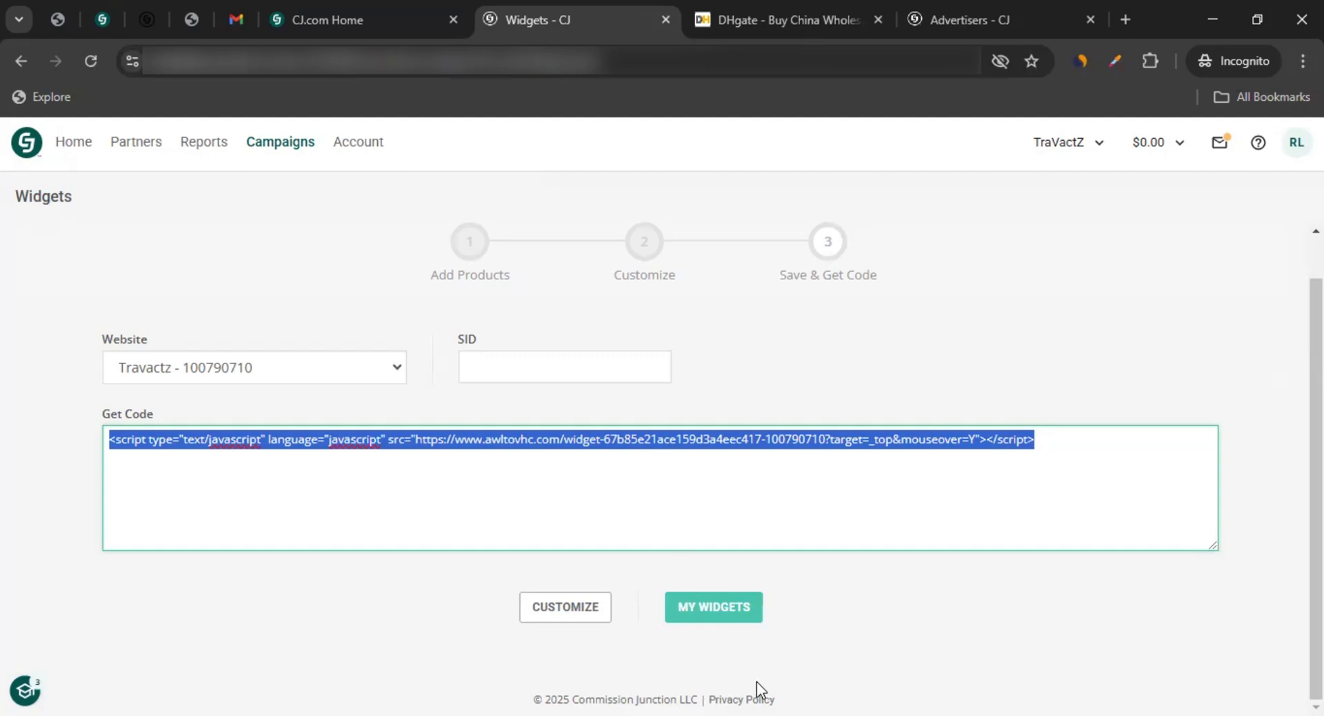
scroll(373, 242, up, 1)
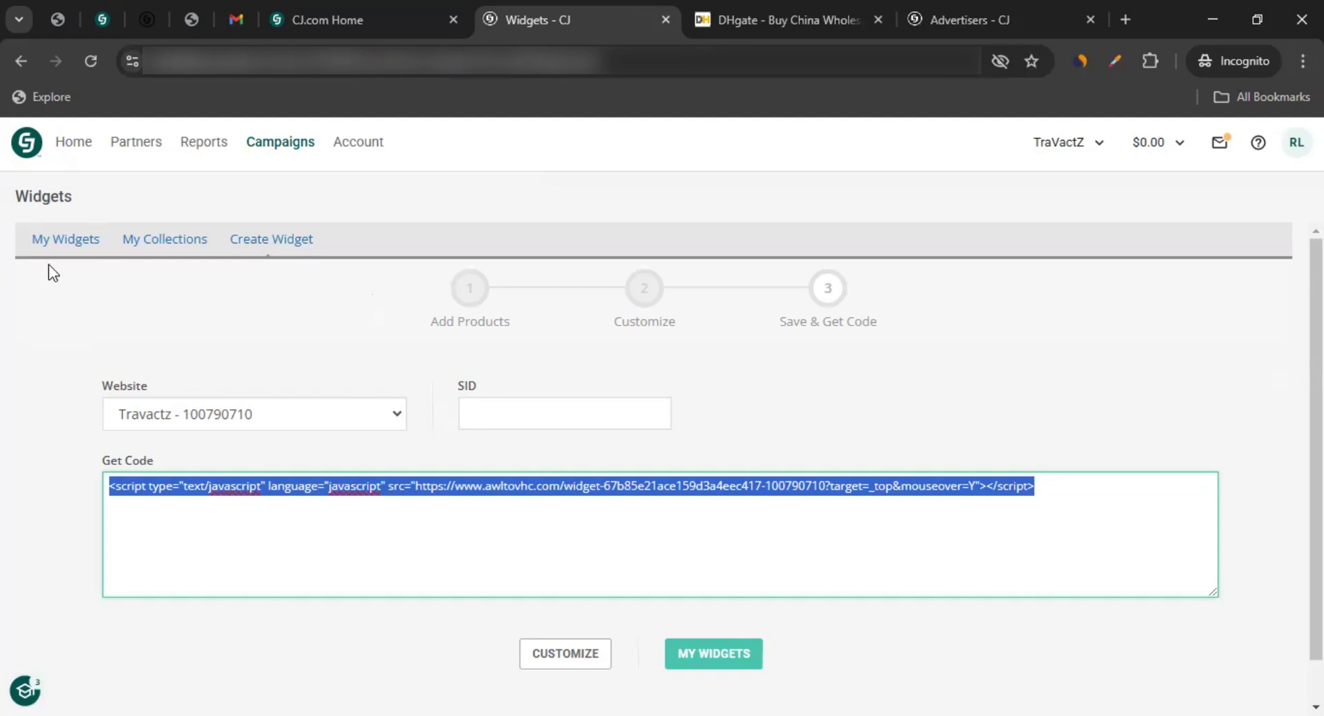
Open the list of saved widgets and check the options available for My New Widget.
click(67, 241)
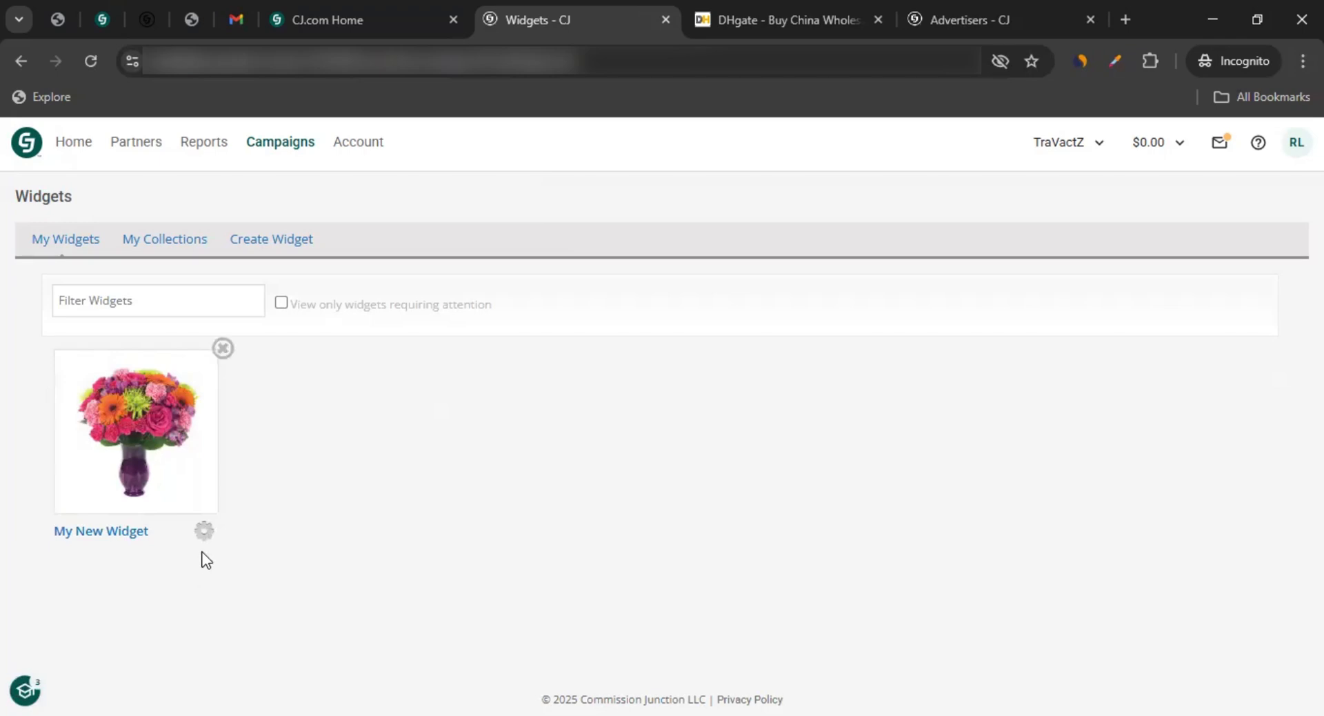
click(204, 531)
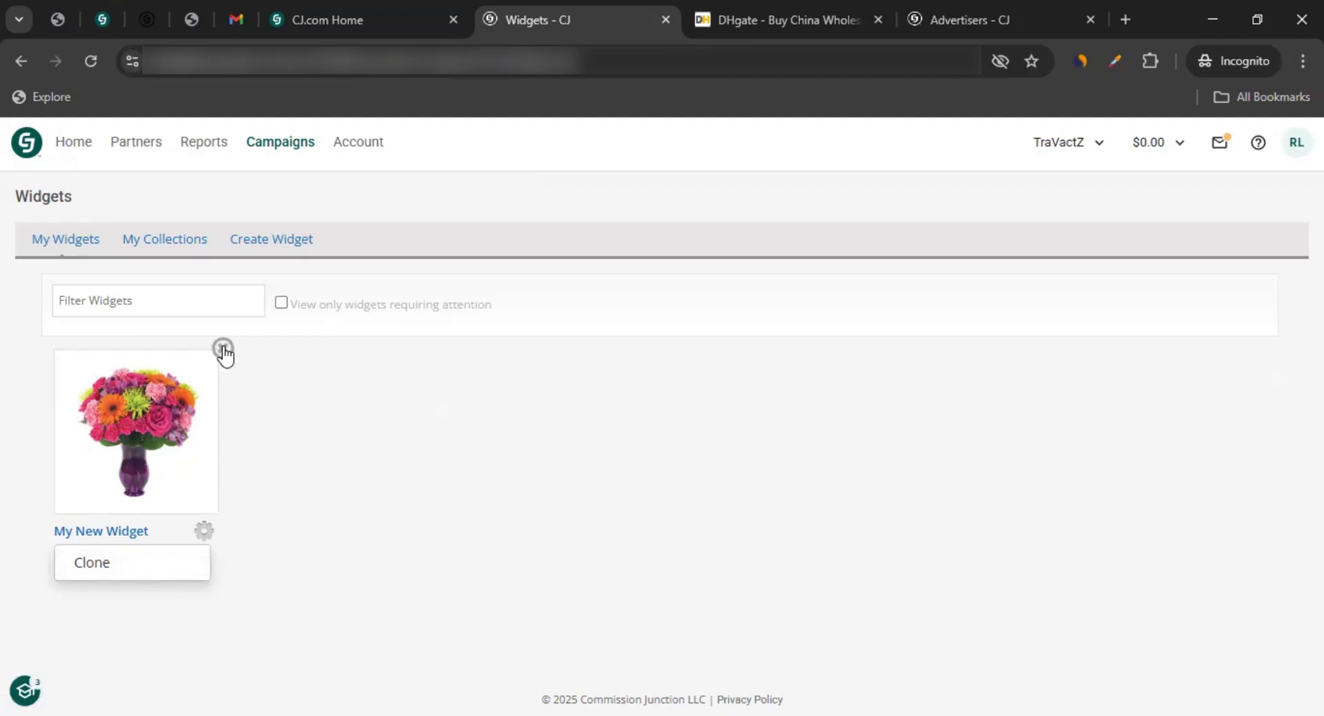
click(362, 446)
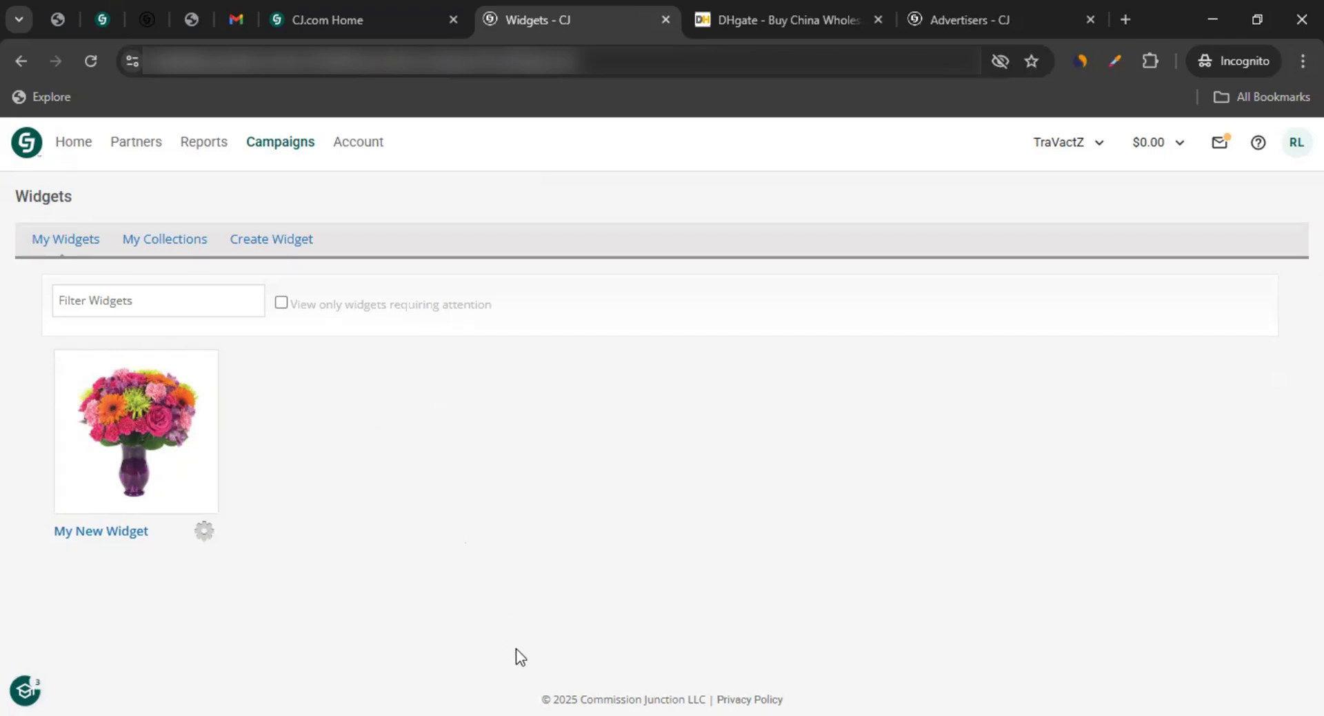
Open the Program Overview report and examine its metric charts from clicks to commission correction rate, along with the available filters.
click(203, 146)
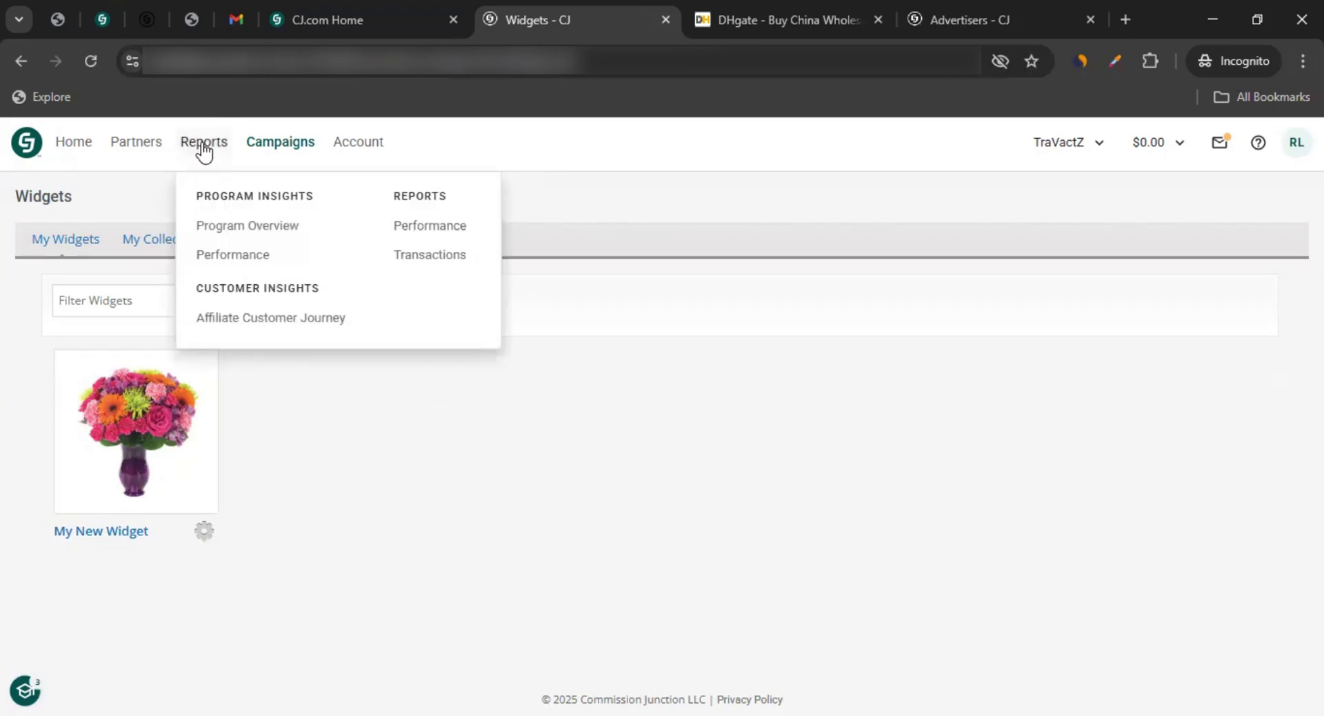
click(415, 234)
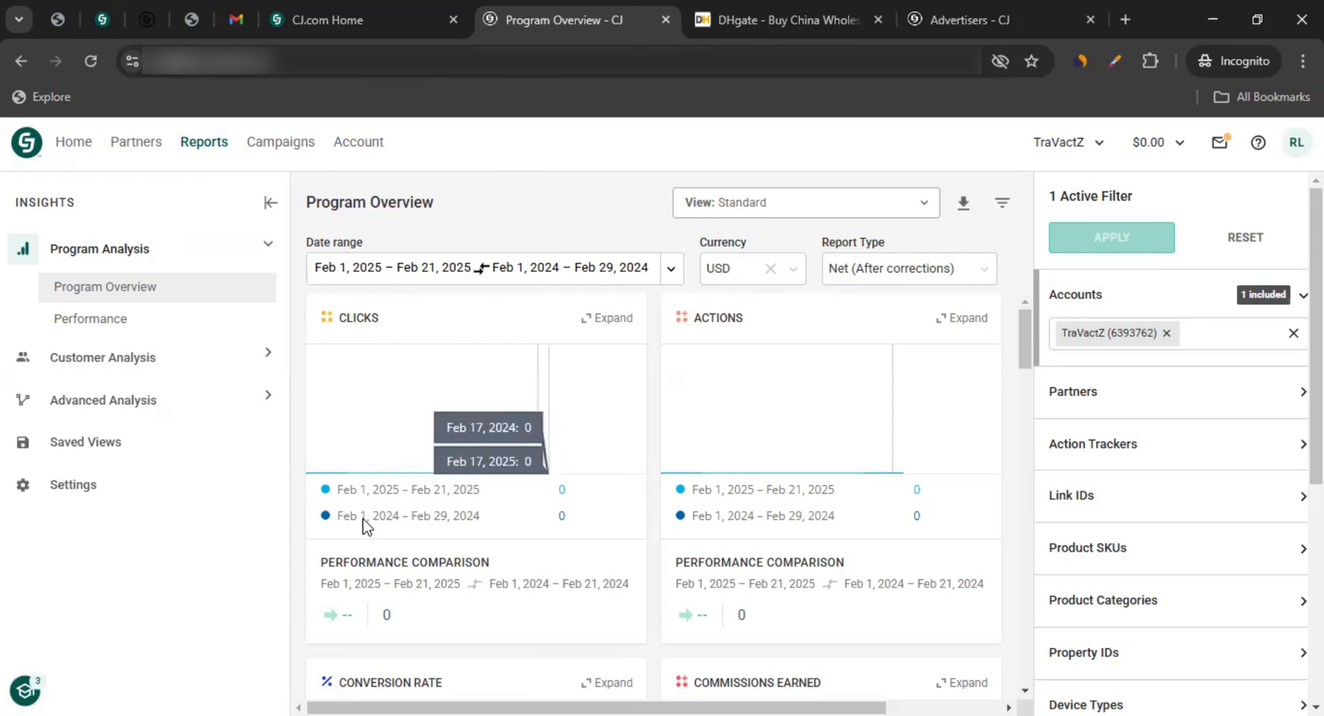
scroll(379, 538, down, 12)
scroll(395, 562, down, 10)
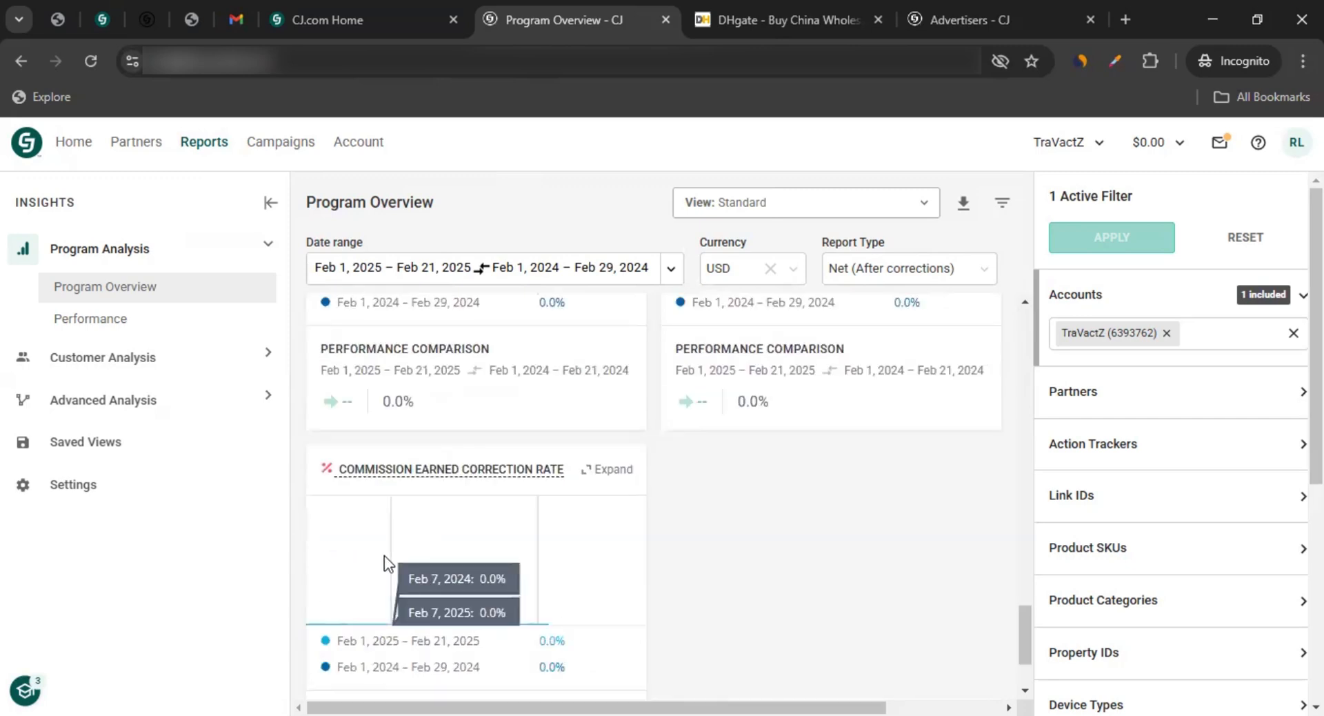
scroll(767, 514, down, 3)
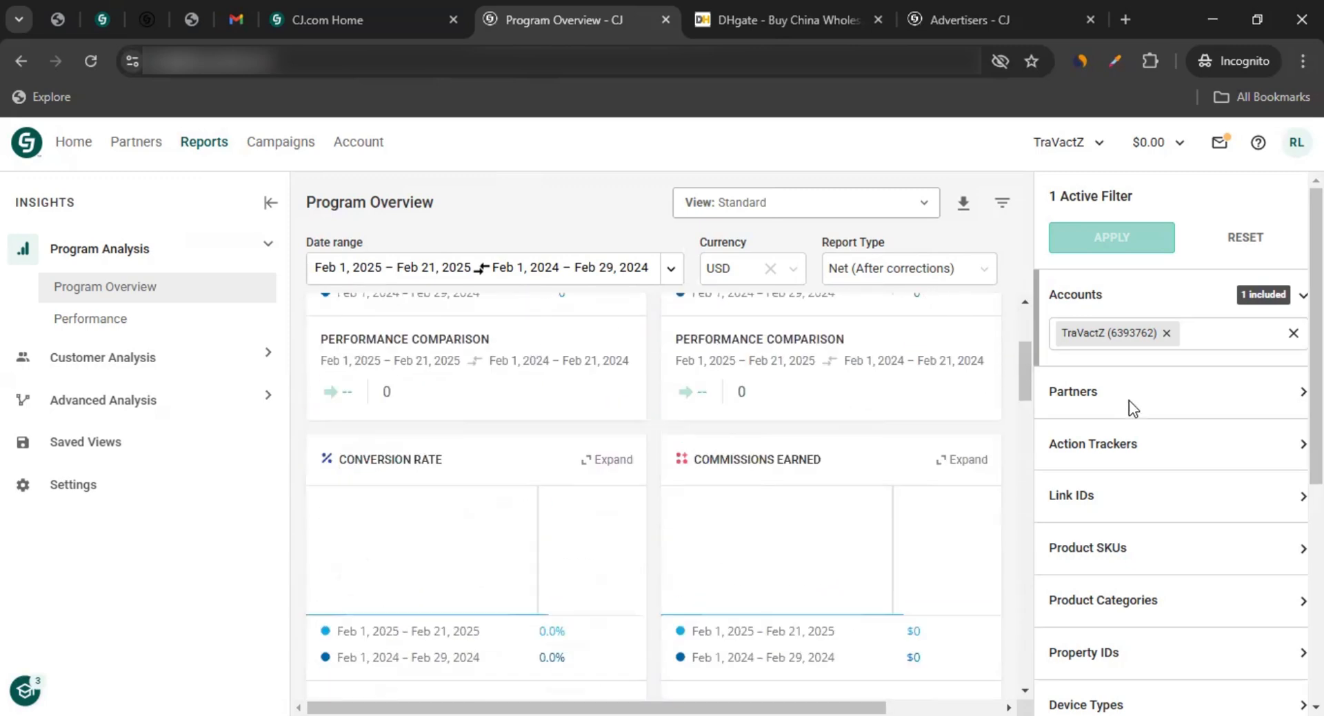
scroll(1123, 413, down, 6)
scroll(1115, 449, up, 1)
scroll(1117, 453, up, 6)
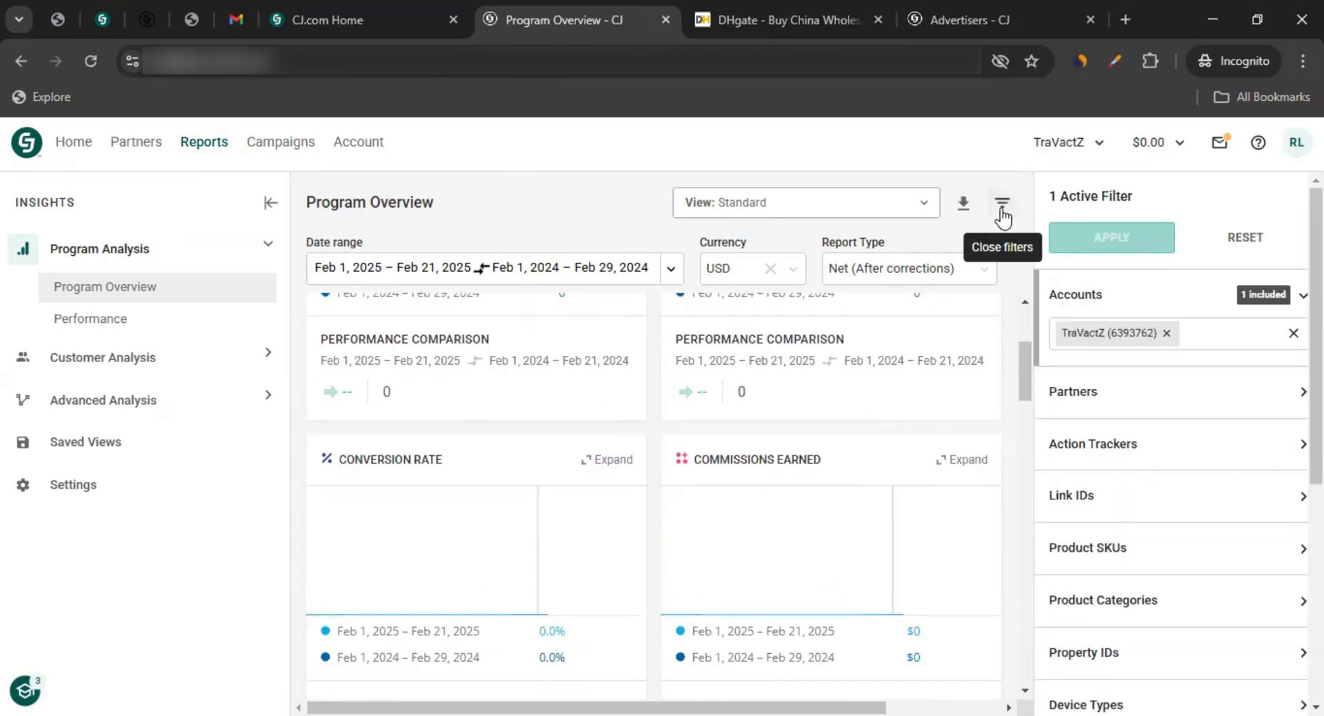
Hide the Program Overview filters, review the widened charts and check the report's download options.
click(1001, 202)
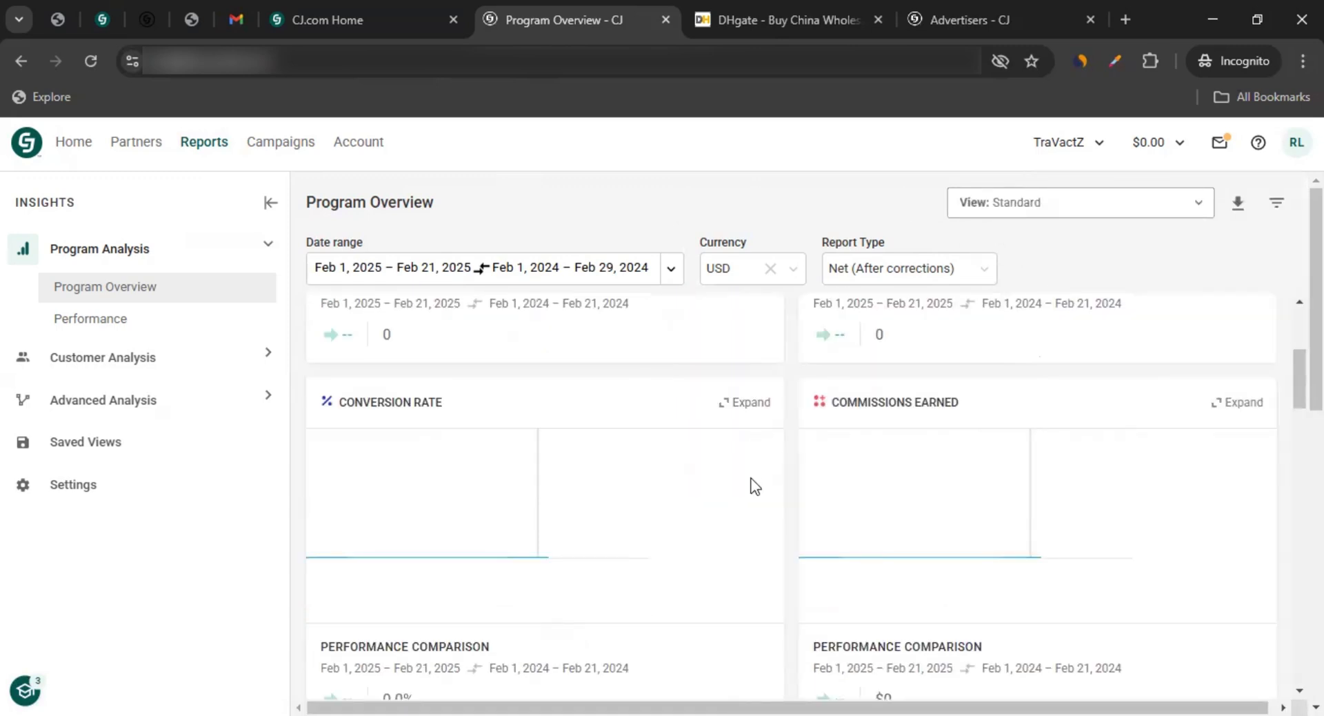
scroll(752, 489, down, 16)
scroll(730, 524, up, 11)
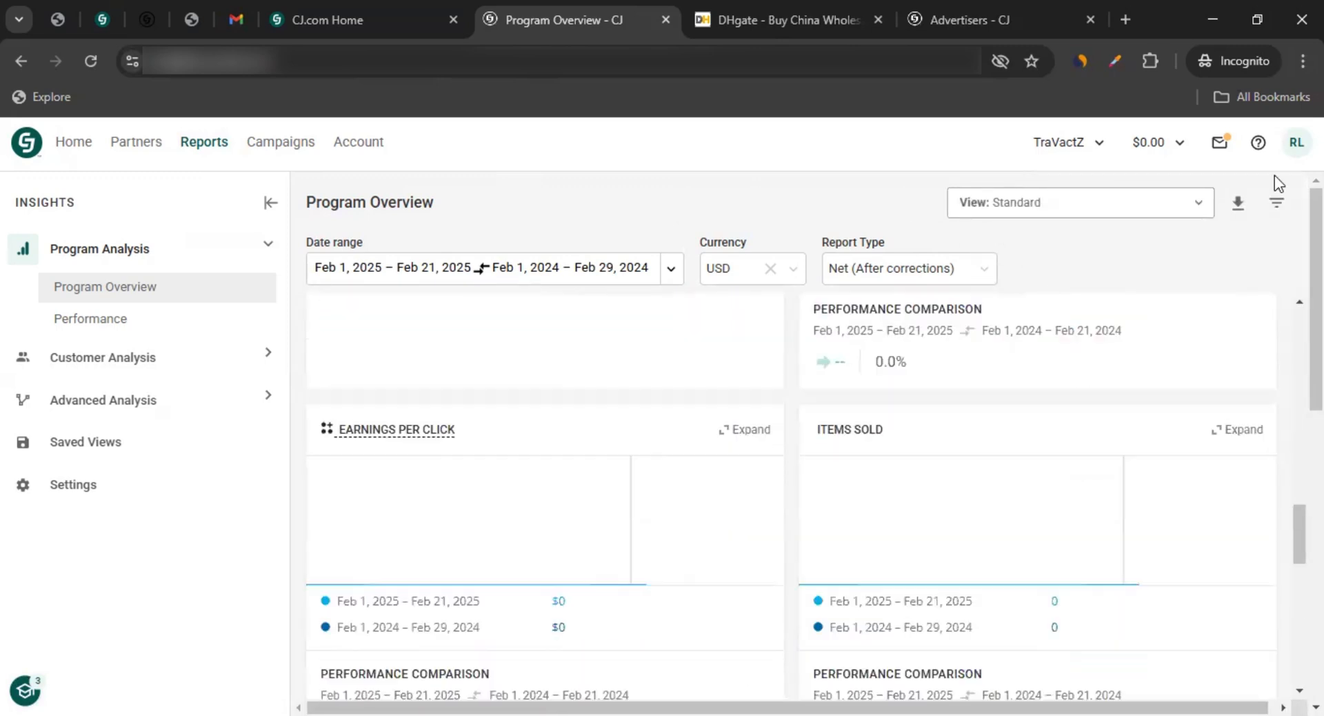
click(1238, 215)
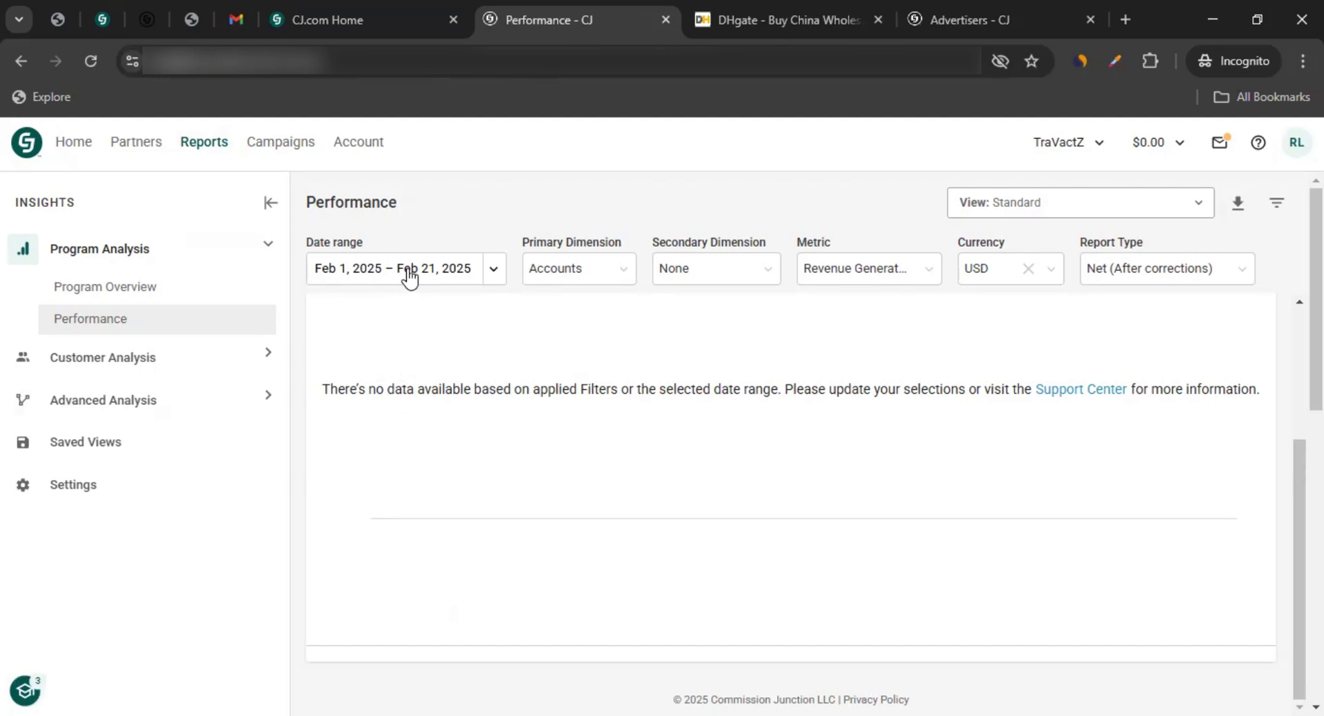
Set the Performance report's secondary dimension to Browsers and look through the available primary dimensions, metrics and report types.
click(575, 270)
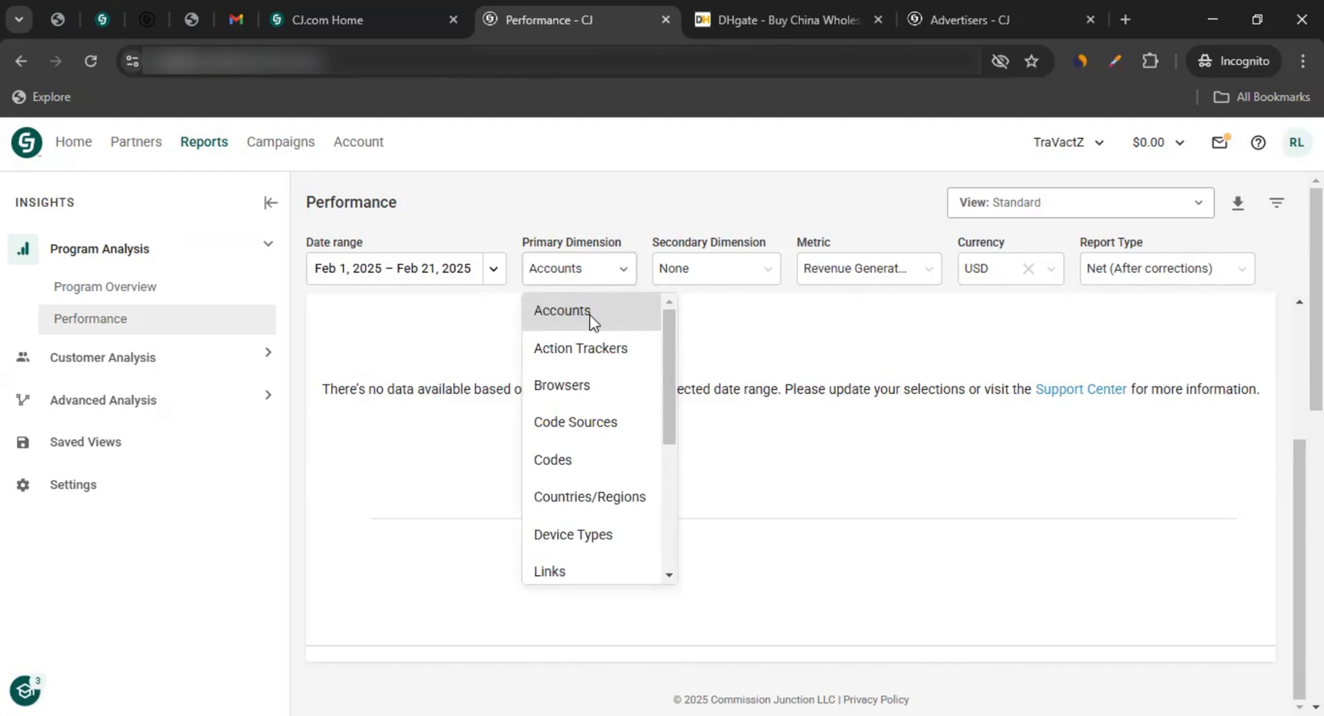
click(691, 274)
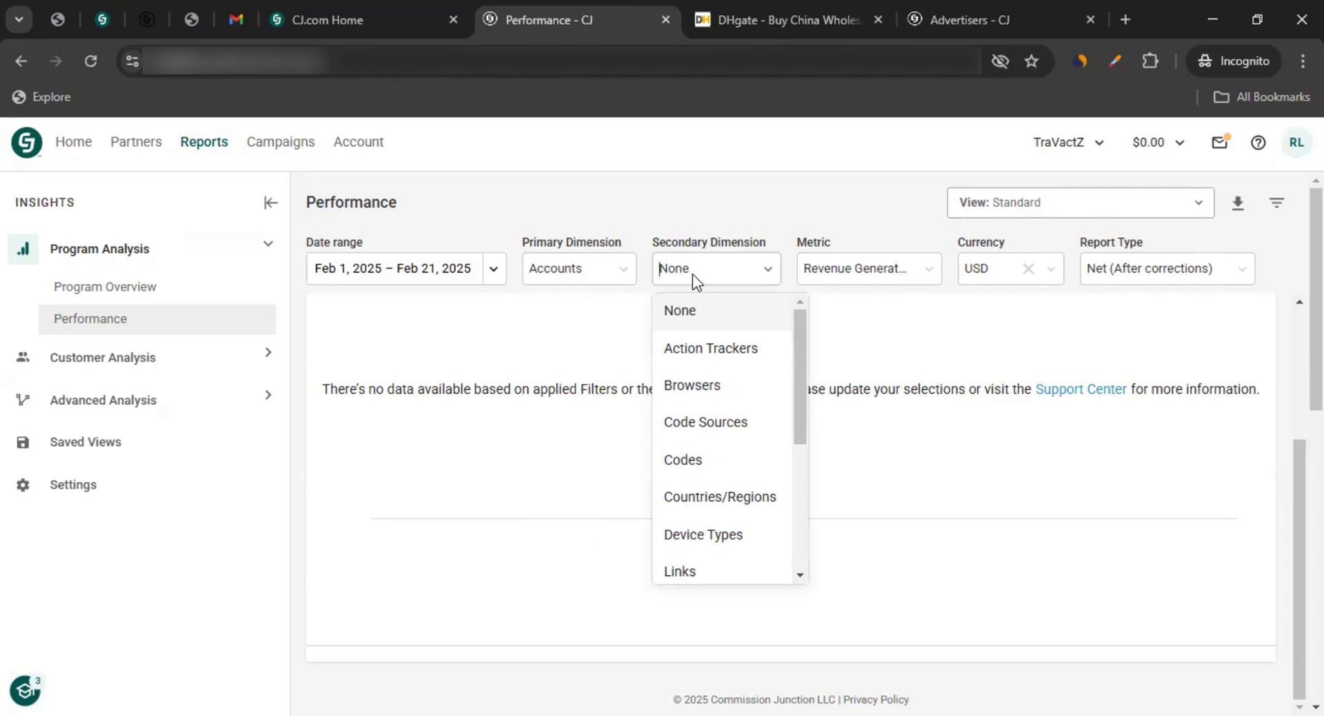
click(706, 382)
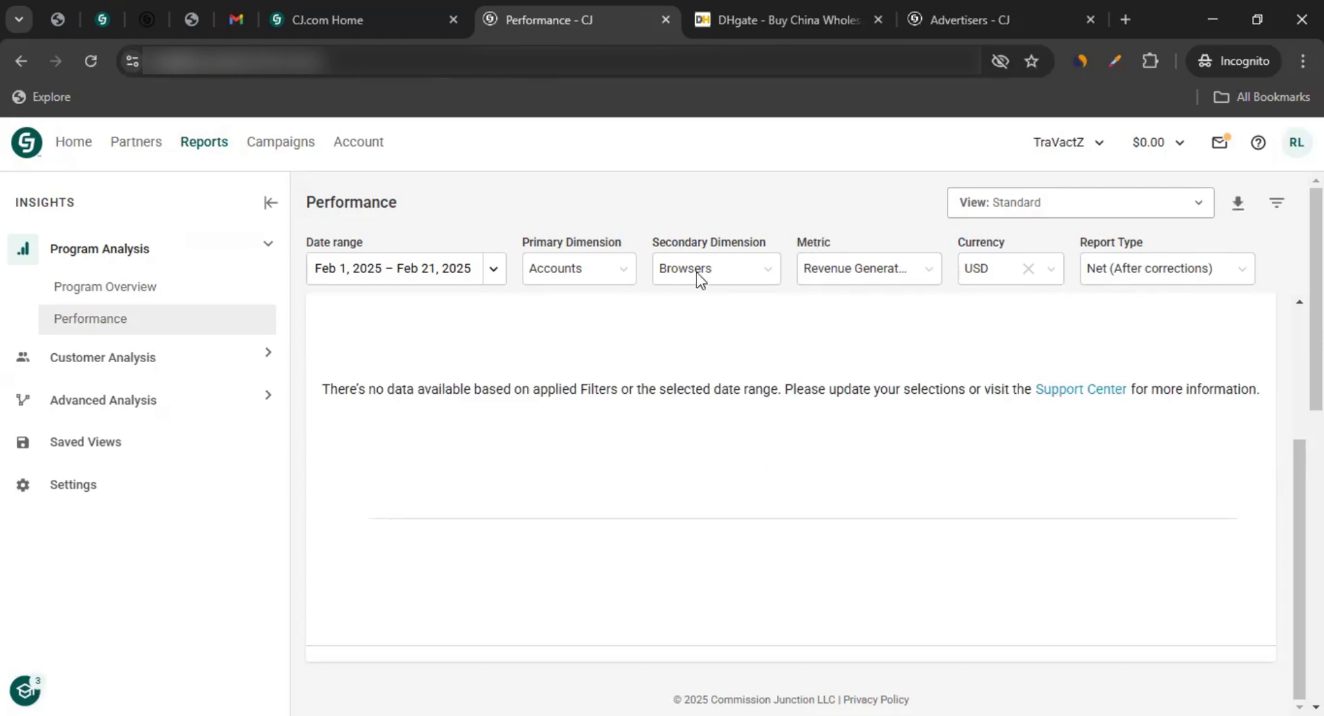
click(863, 277)
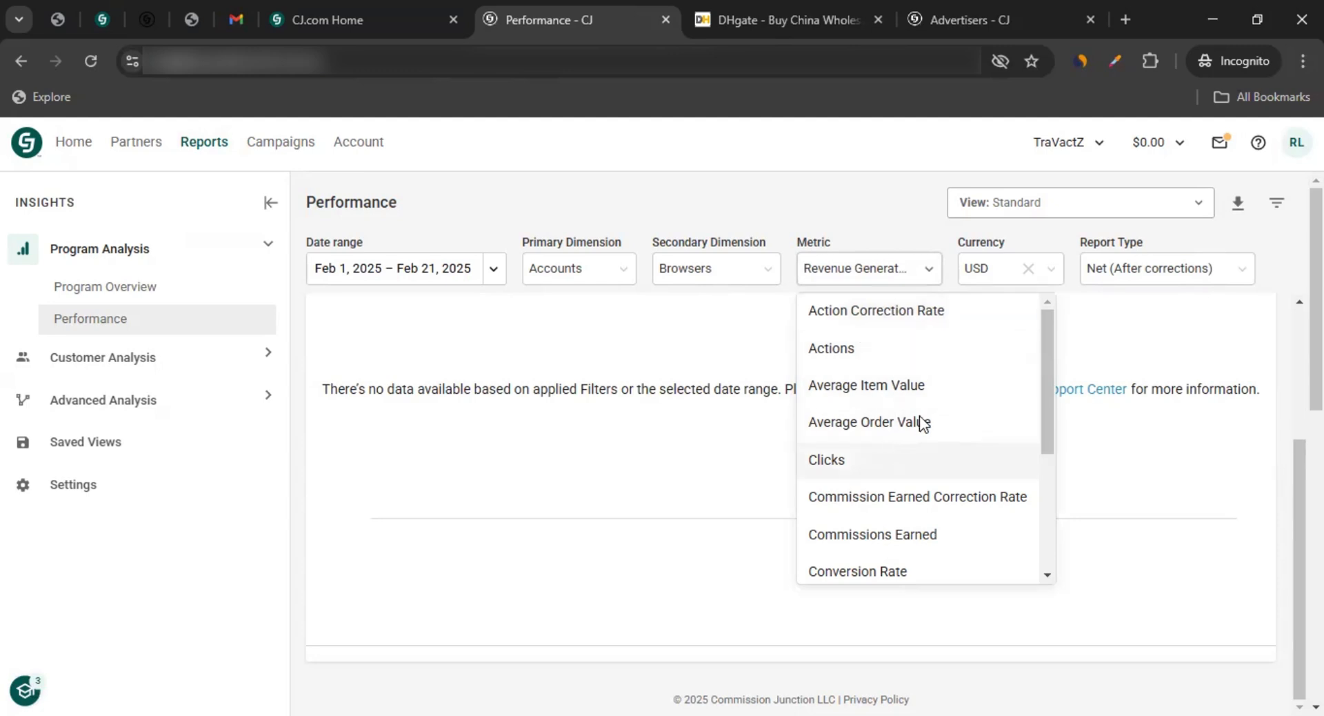
click(1135, 269)
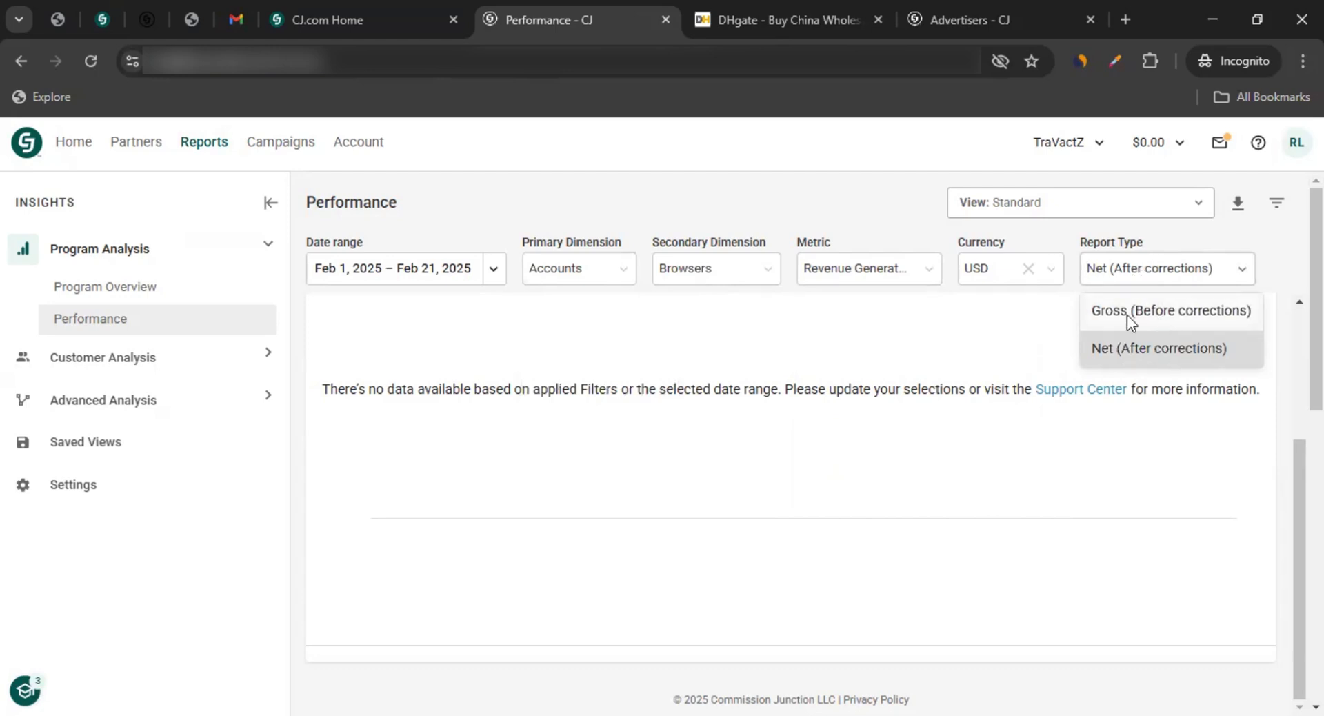
click(738, 297)
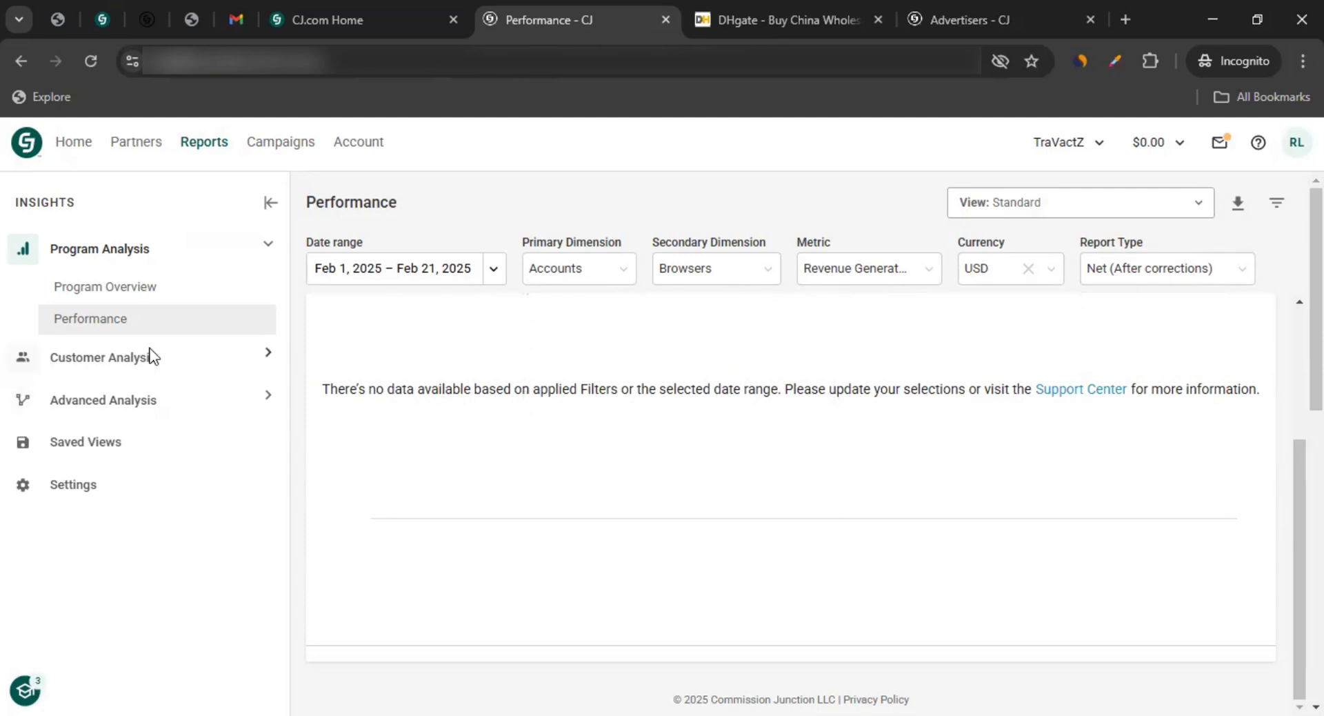
Open the Affiliate Customer Journey report under Customer Analysis and check its dimension and metric choices.
click(95, 363)
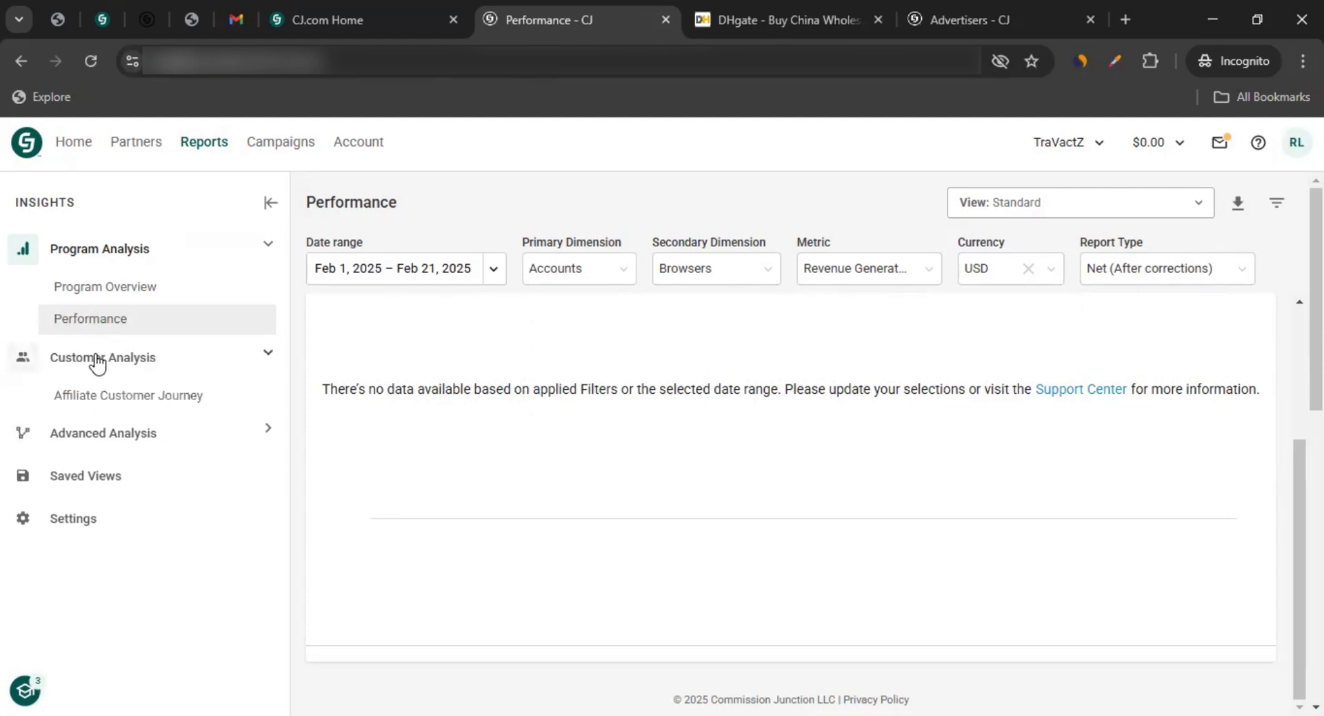
click(107, 399)
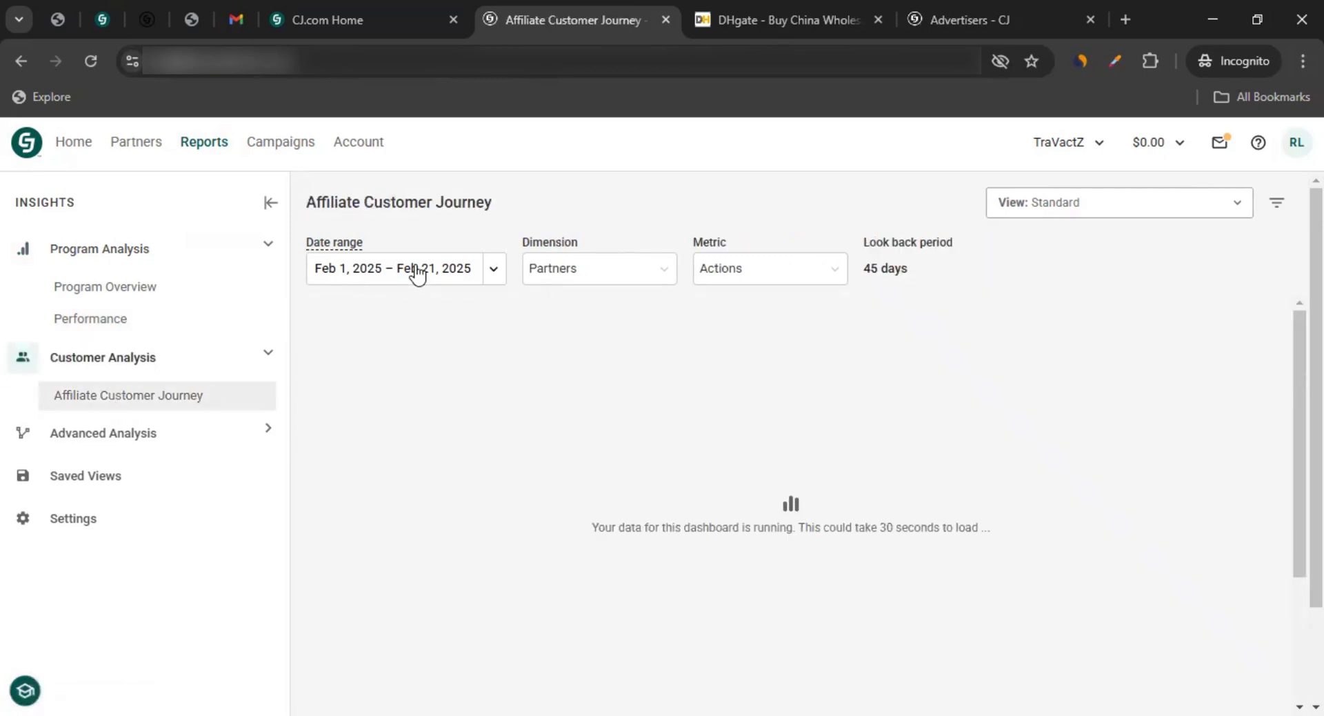
click(571, 271)
click(570, 265)
click(789, 273)
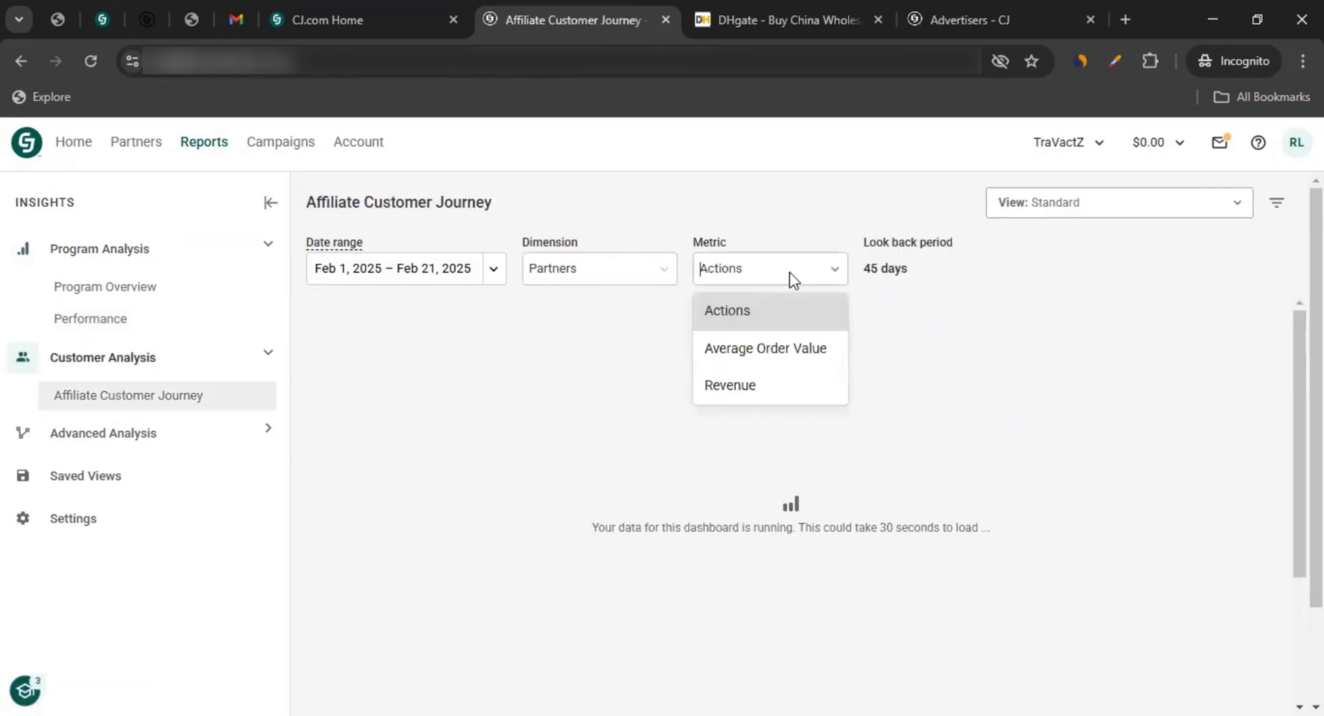
click(788, 272)
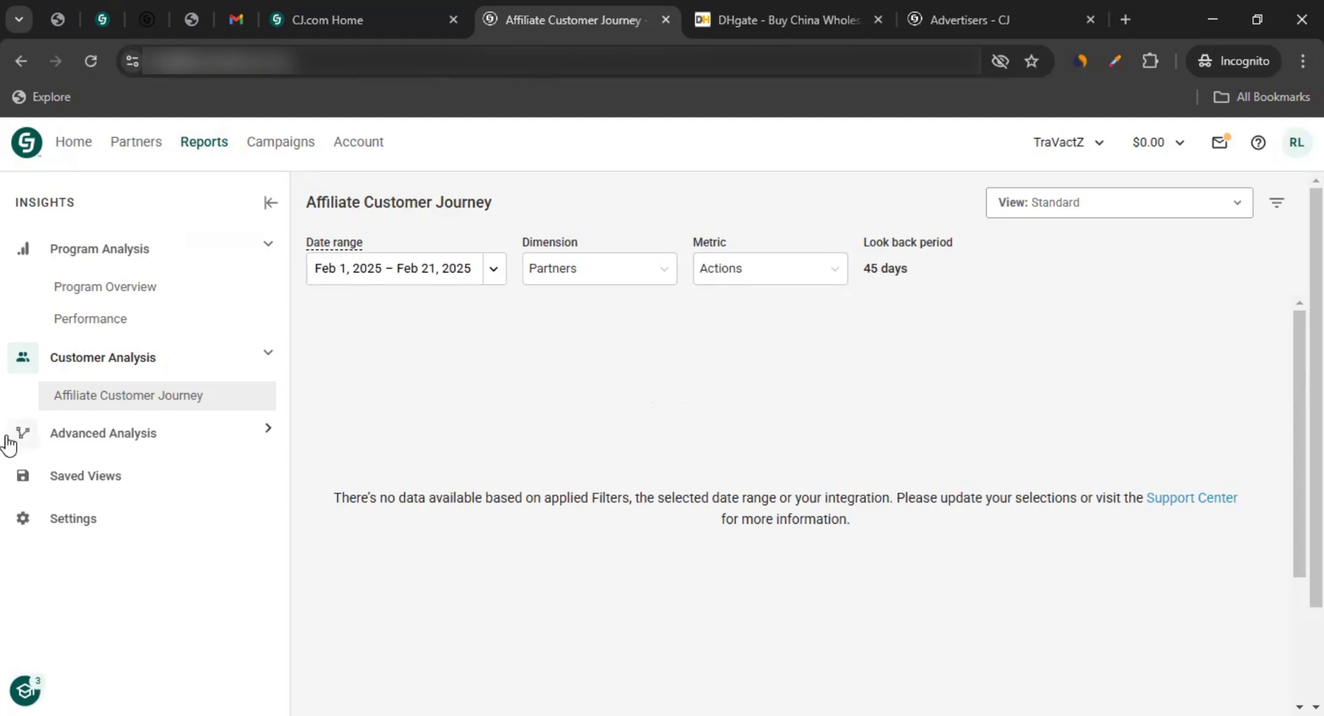
Show the Advanced Analysis reports and view the Peak Shopping & Holiday report.
click(105, 437)
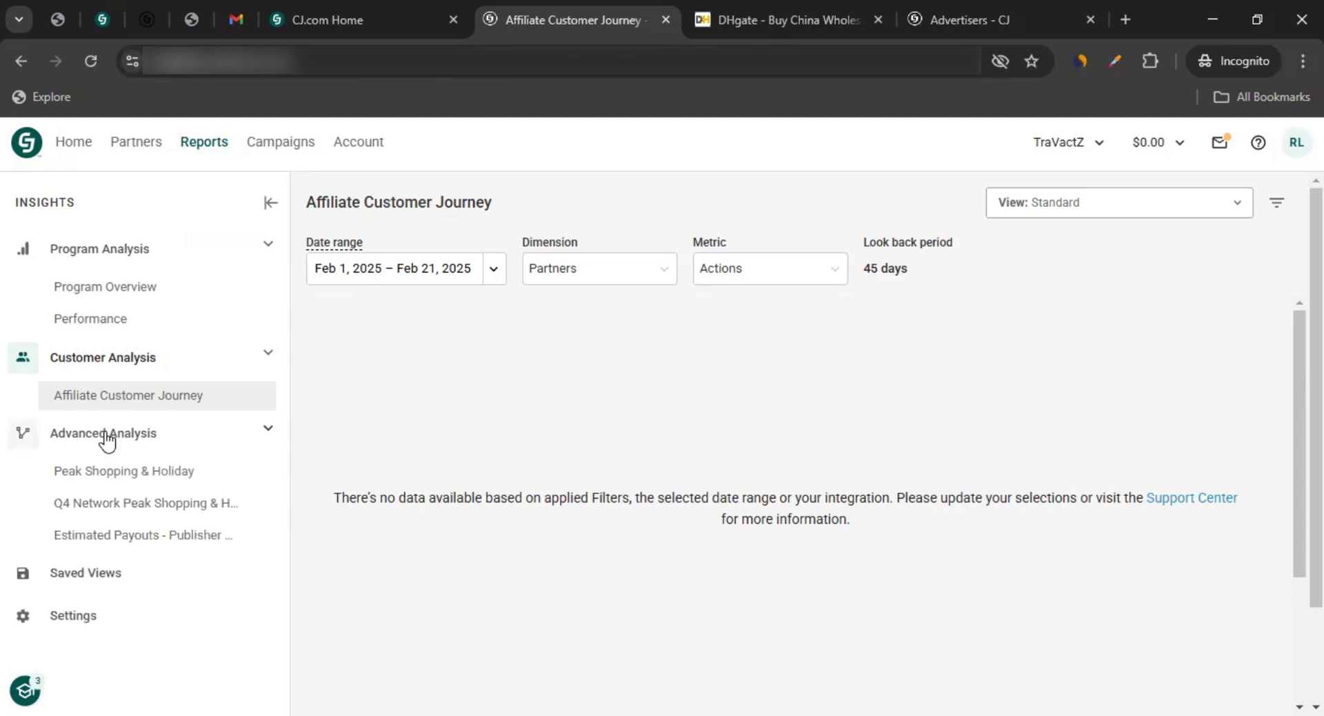
click(125, 476)
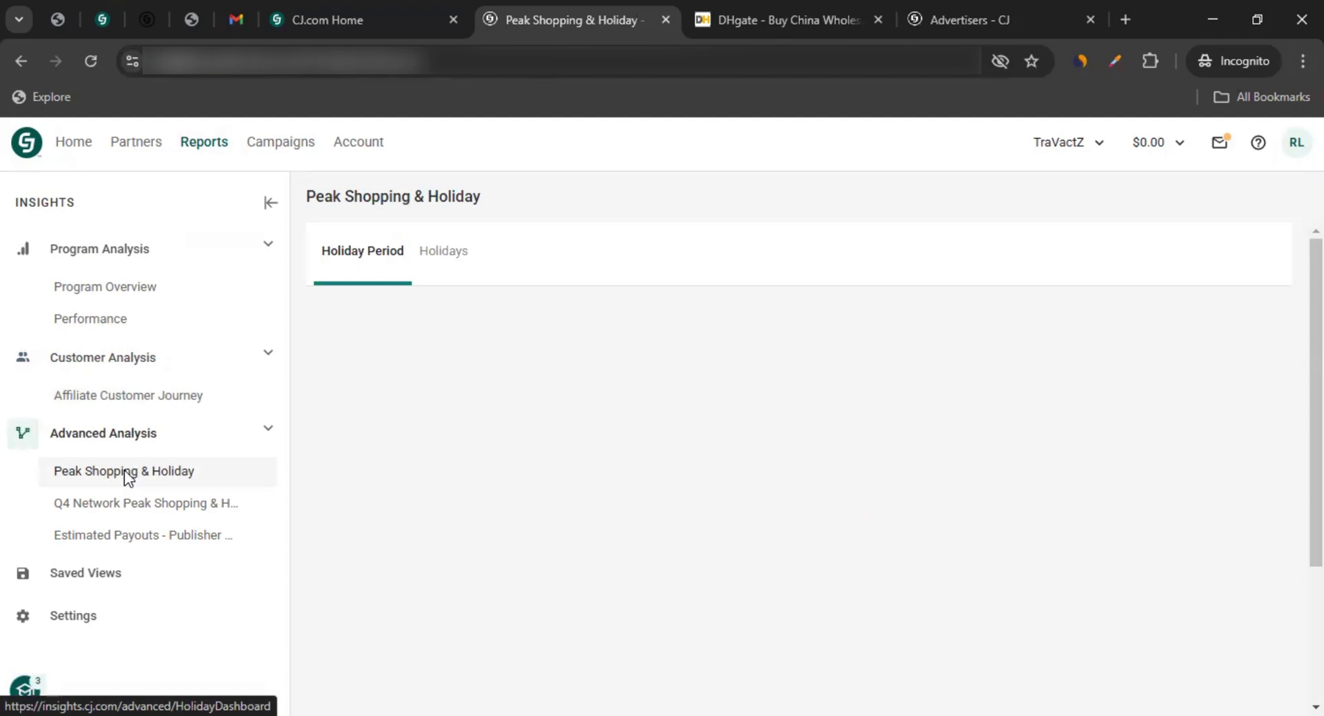
click(434, 279)
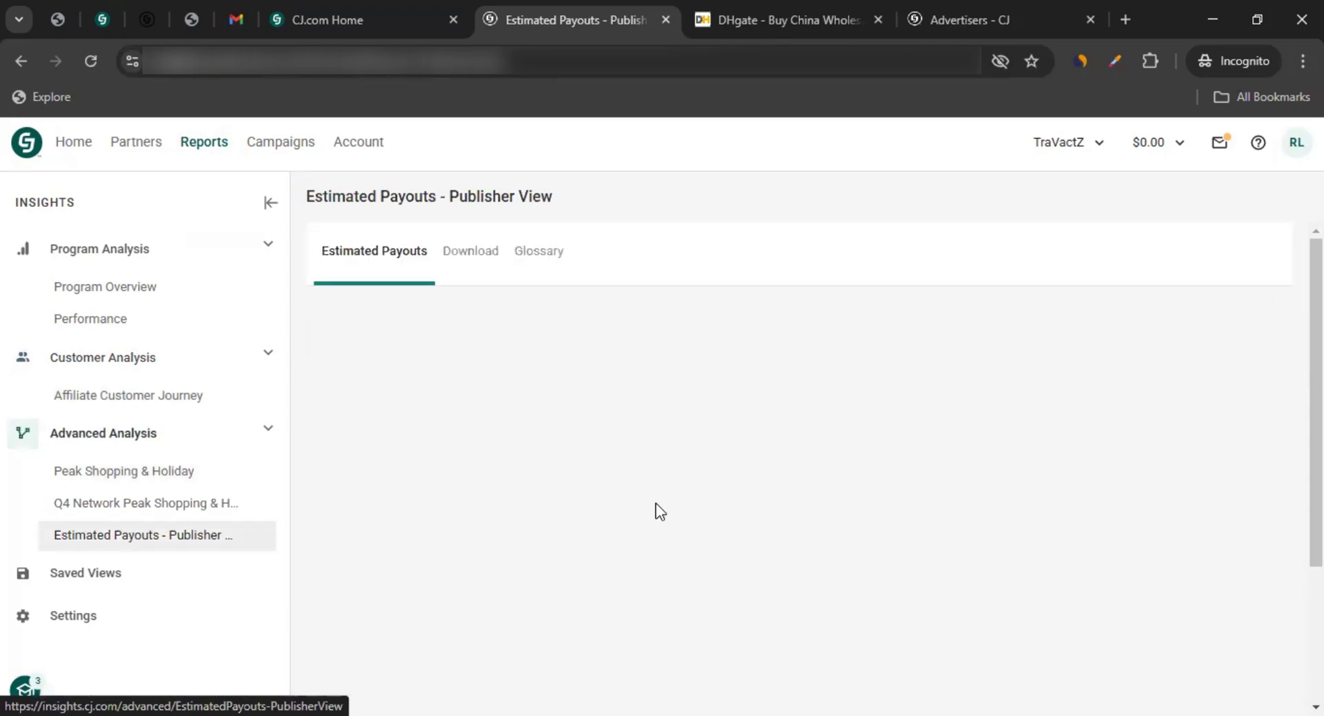
Review the Estimated Payouts - Publisher View report, including its payout overview, download instructions and glossary definitions.
click(655, 425)
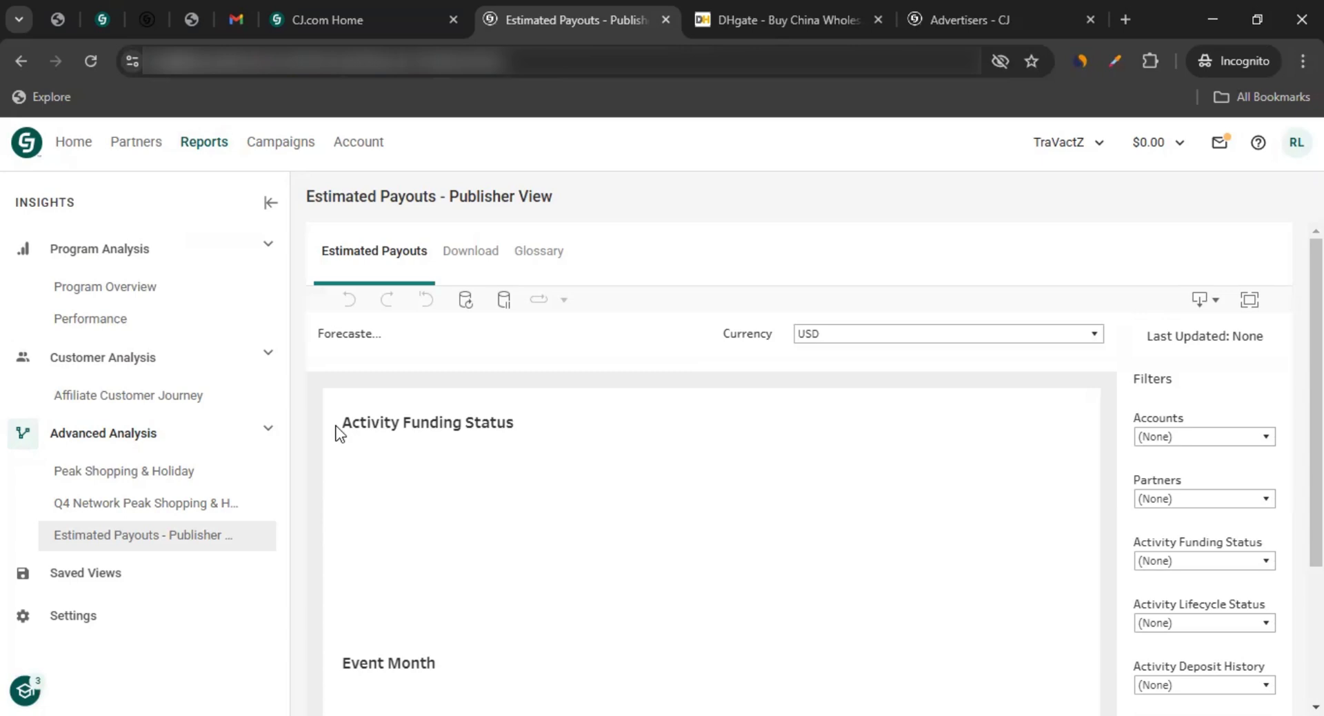
scroll(335, 431, down, 3)
scroll(331, 438, up, 3)
click(469, 256)
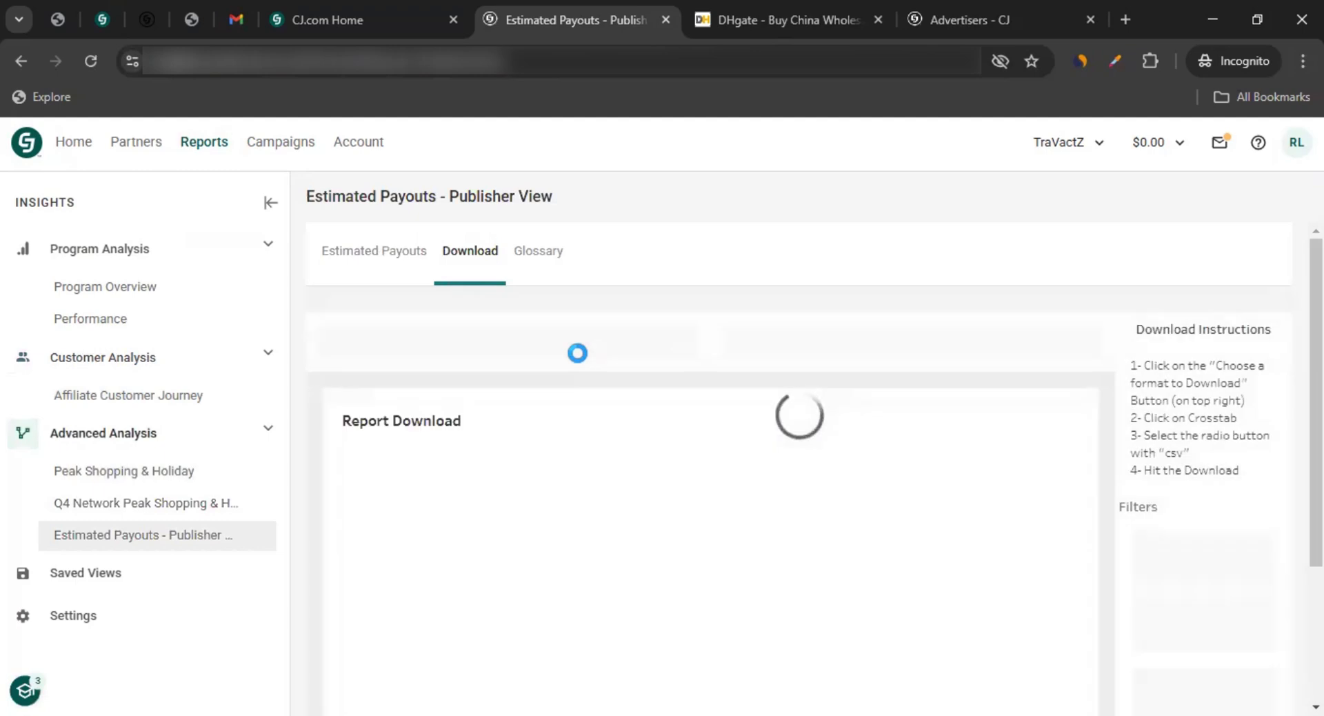
click(537, 269)
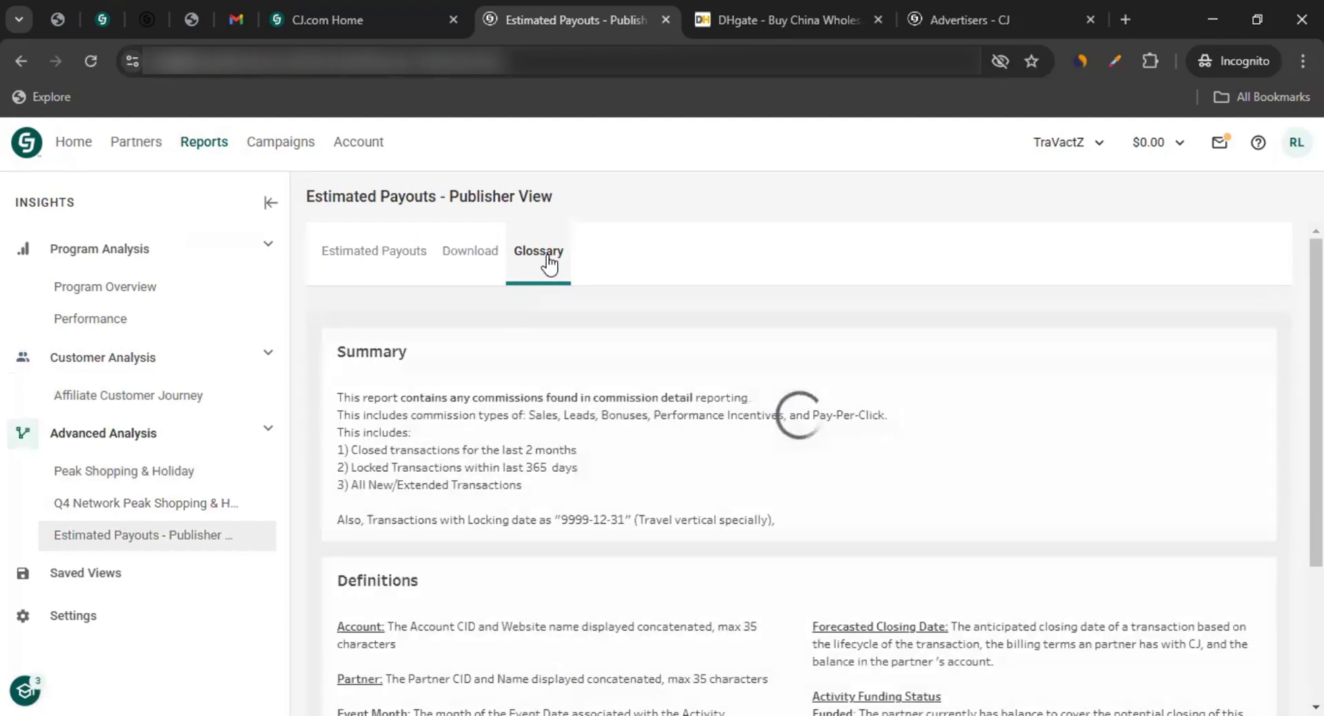
scroll(489, 482, down, 4)
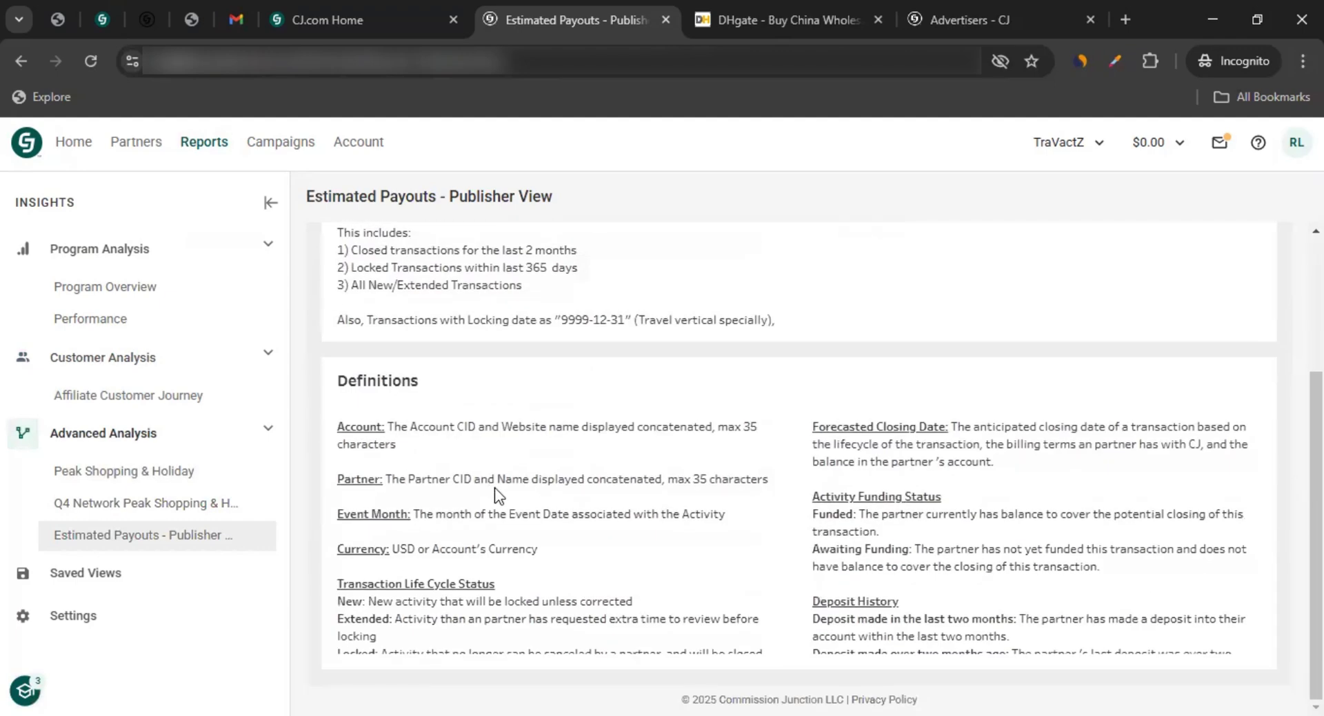
scroll(494, 487, up, 4)
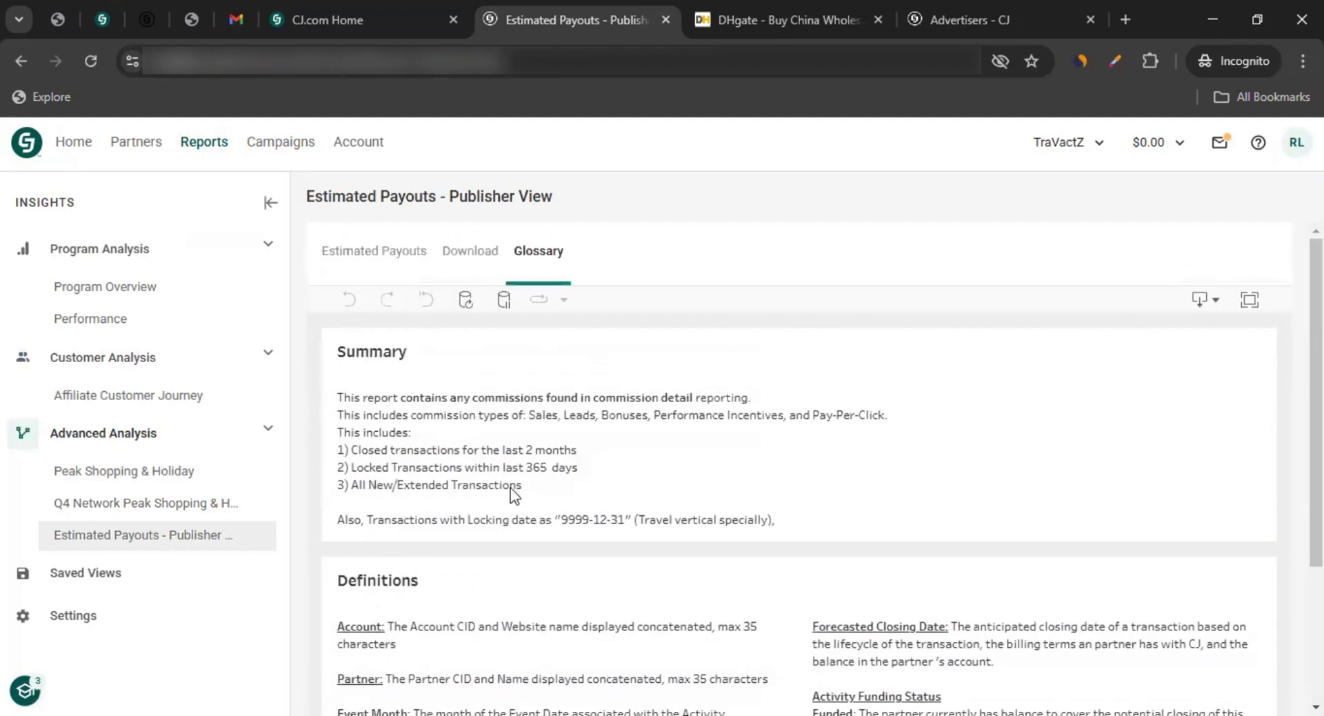
Check the Saved Views page and the timezone and account settings for reports.
click(121, 585)
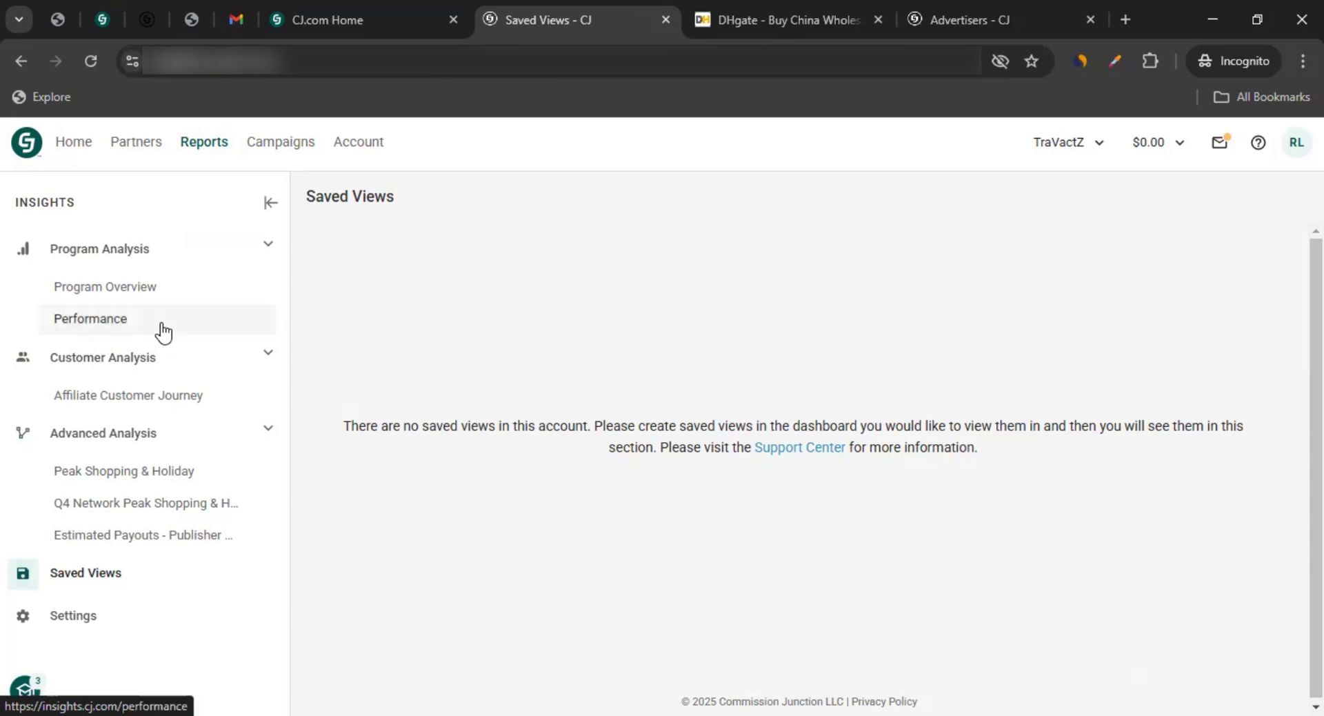
click(90, 613)
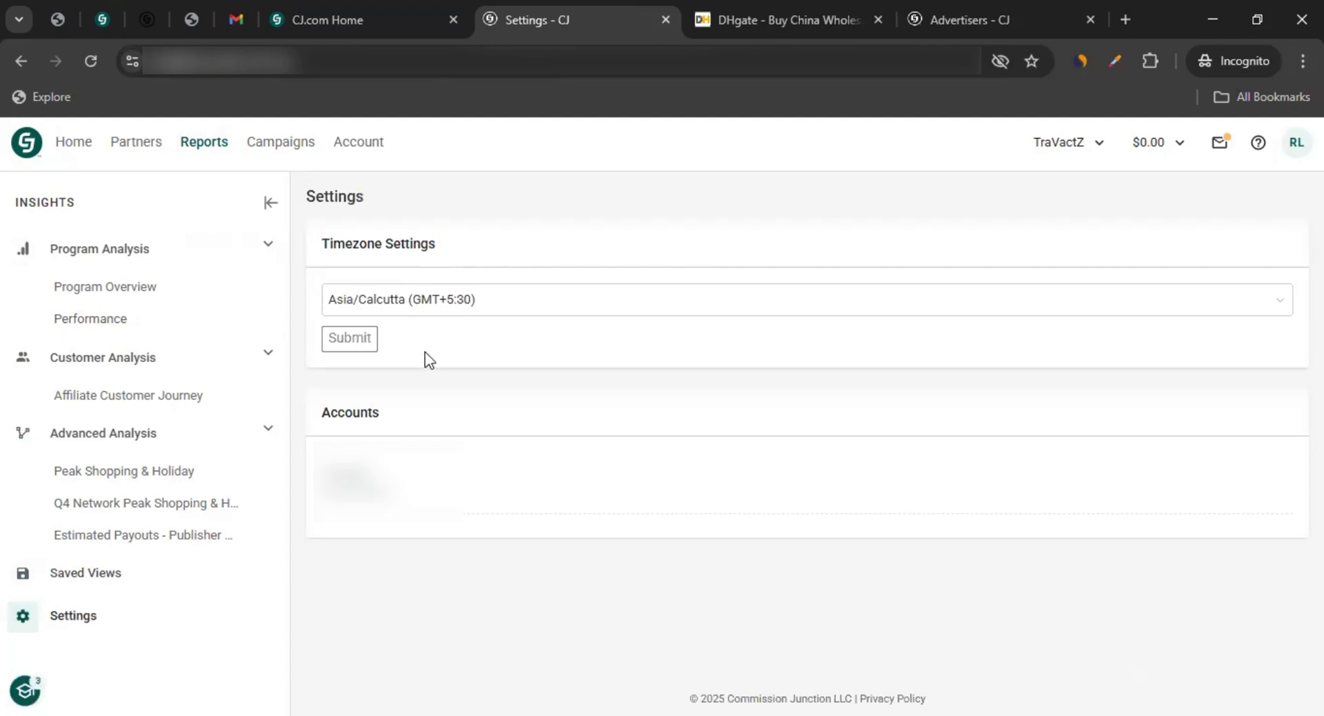
Open the account's Network Profile general page and look over the other account administration options.
click(369, 145)
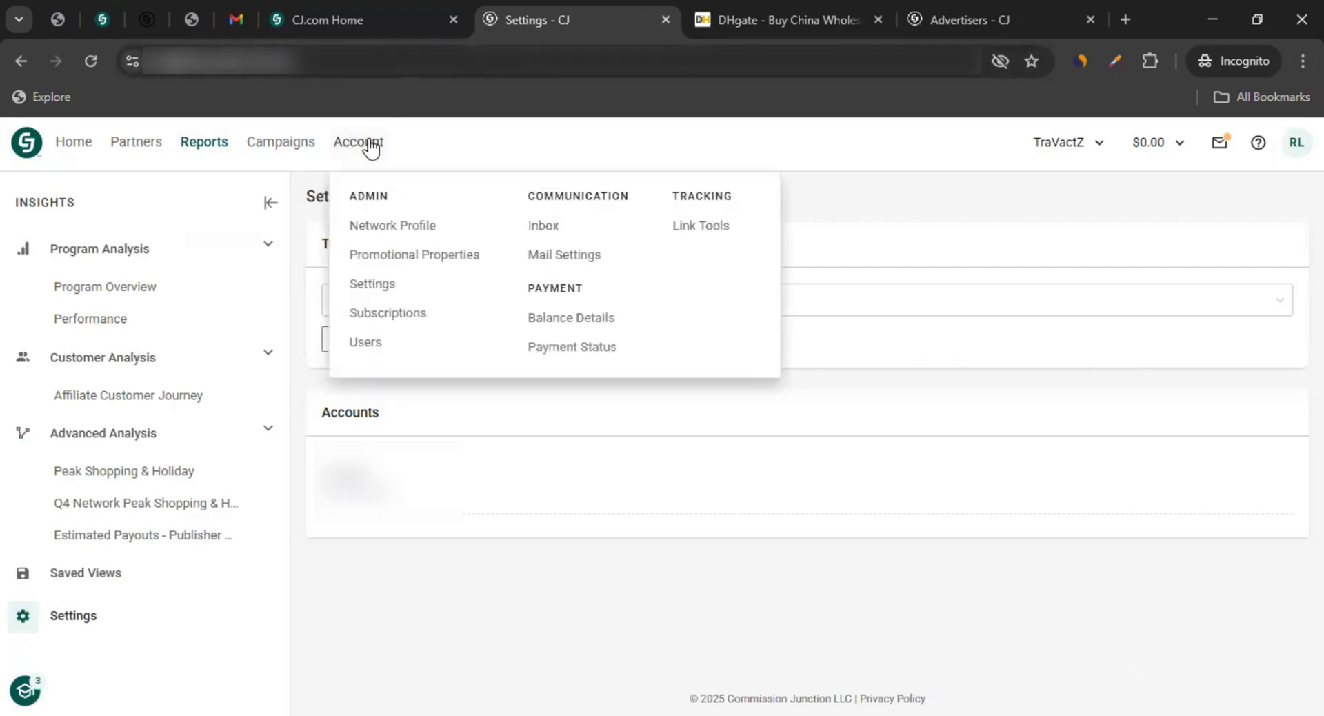
click(384, 230)
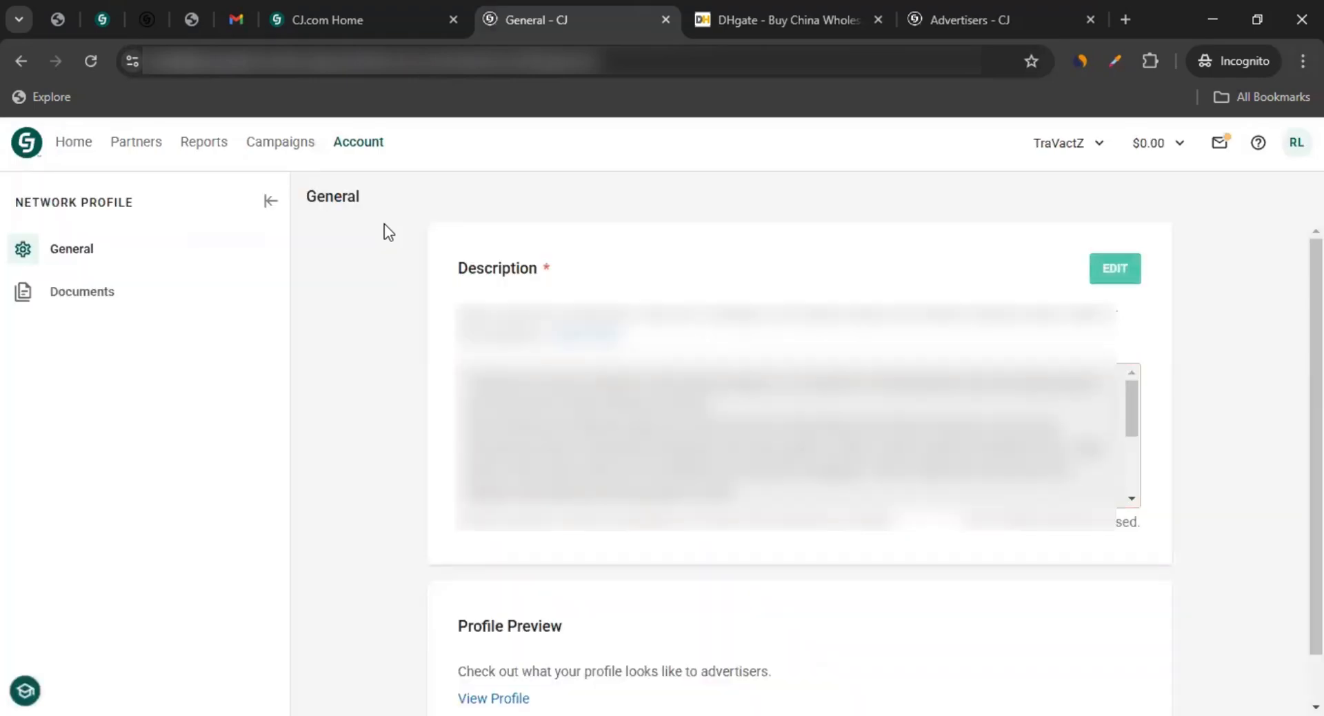
click(355, 140)
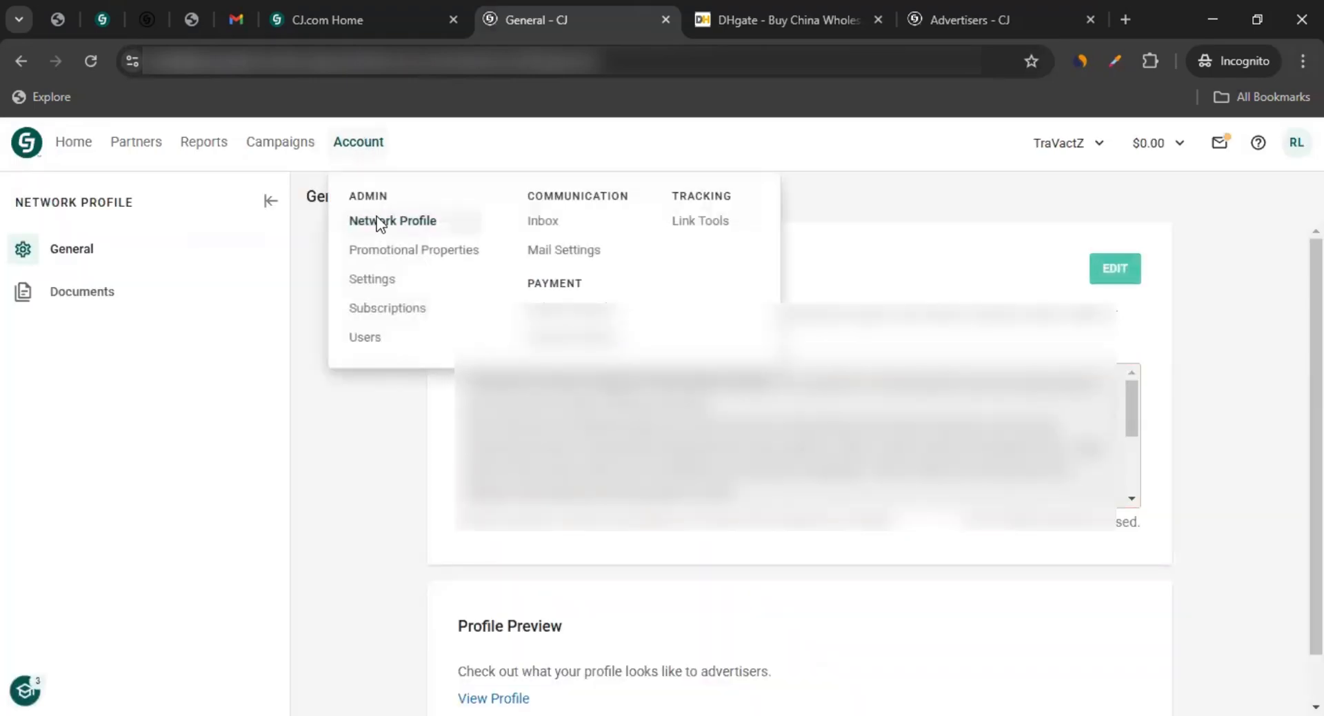
click(383, 439)
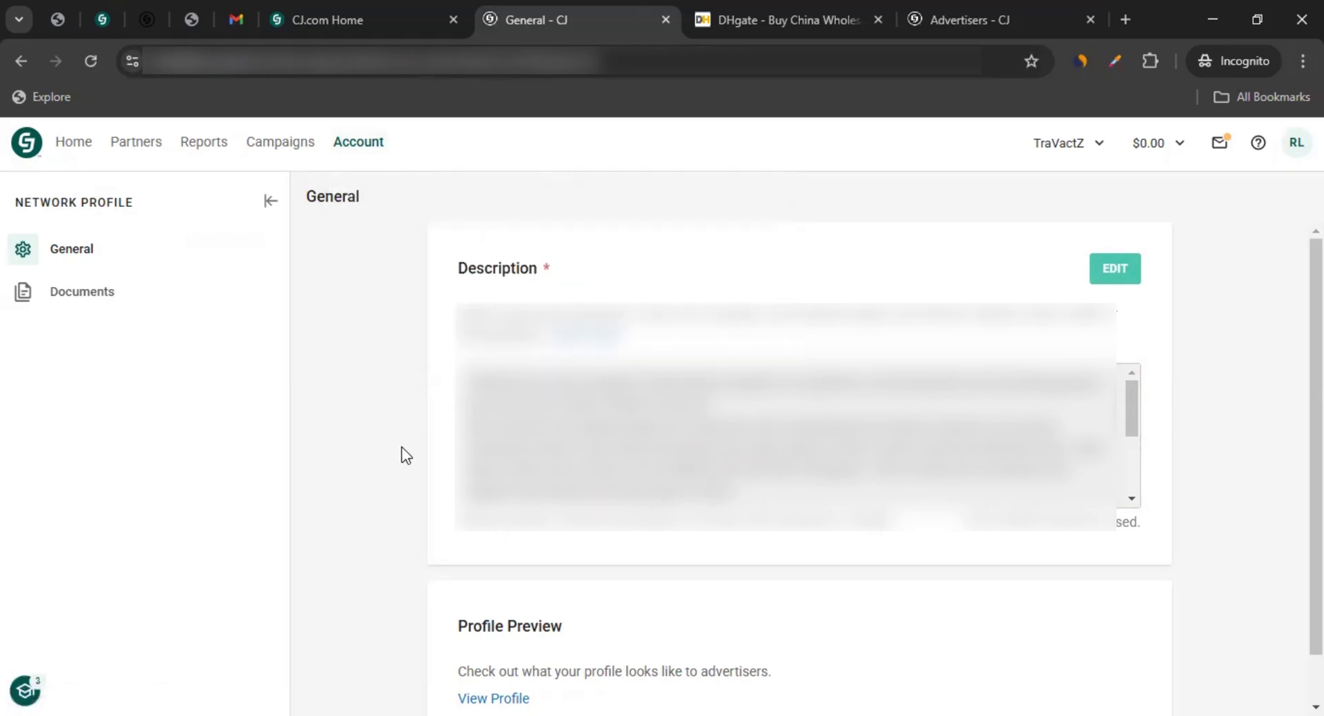
Look over the Network Profile page, and view the Promotional Properties list with the actions available for the Travactz property.
scroll(401, 447, down, 1)
scroll(400, 446, up, 1)
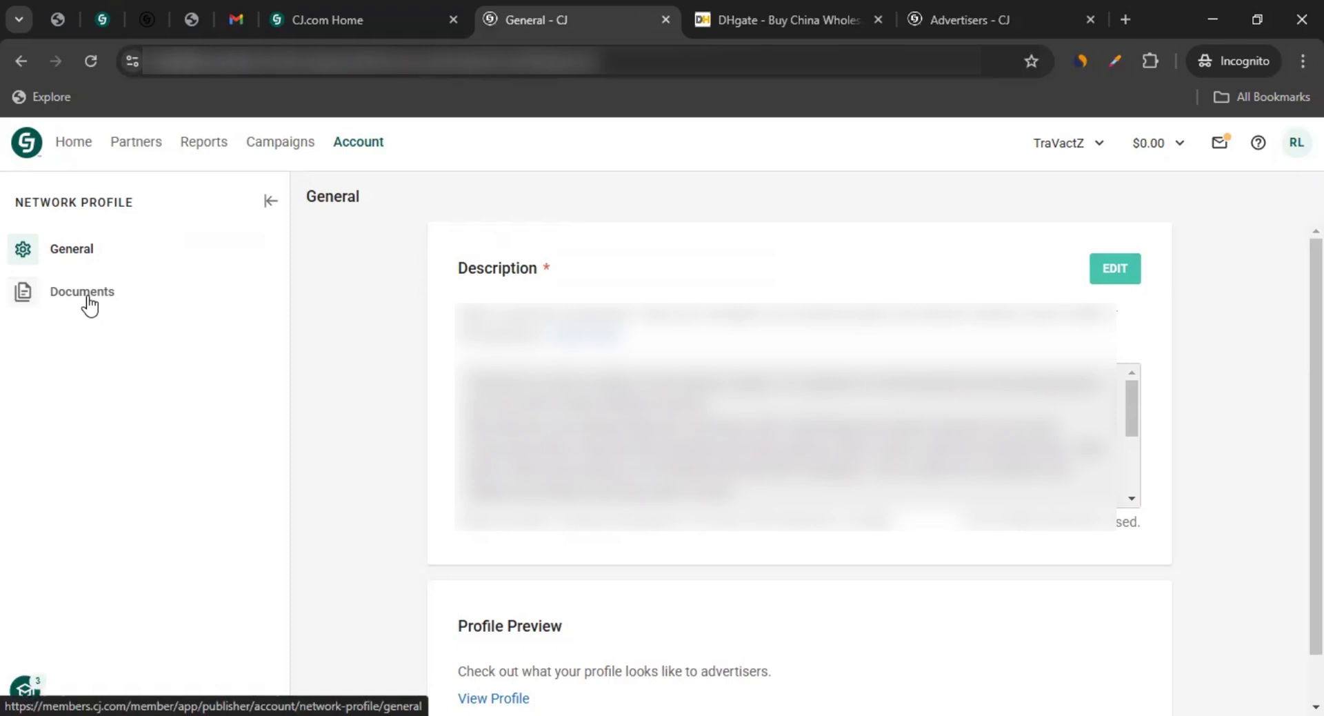
mouse_move(348, 144)
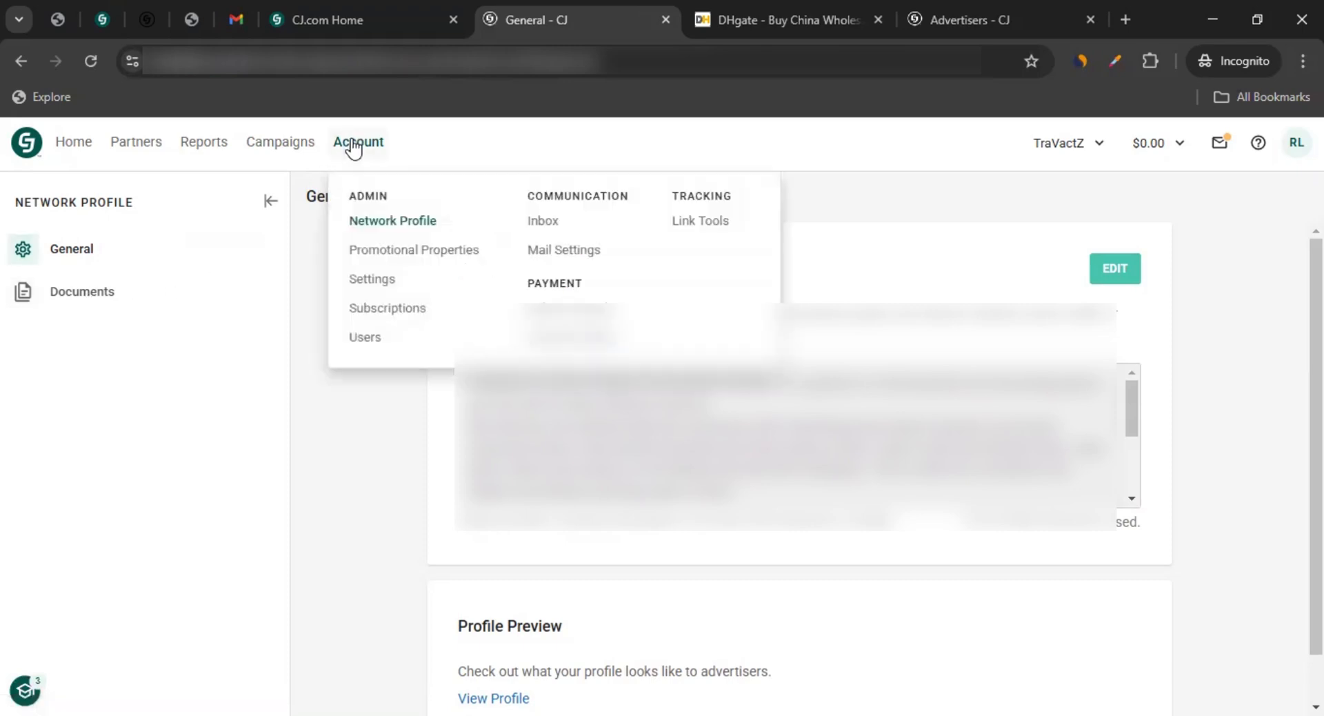
click(391, 255)
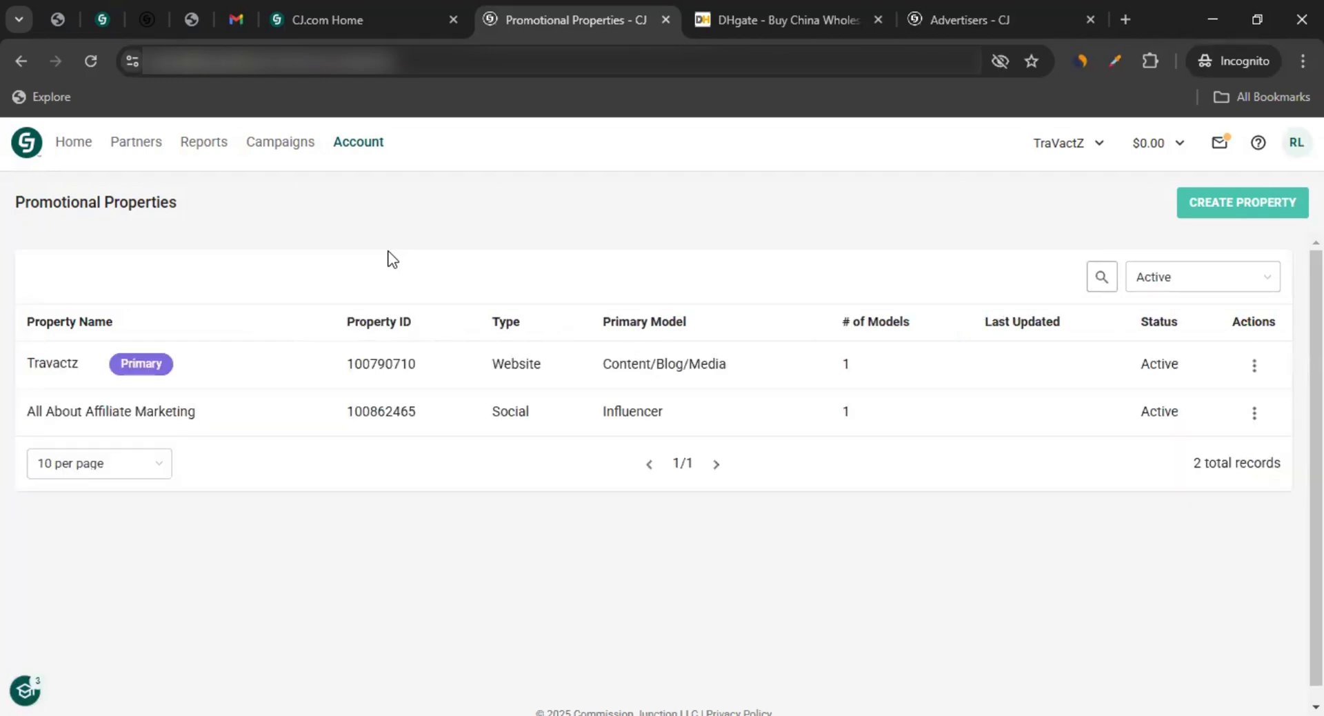
click(1264, 369)
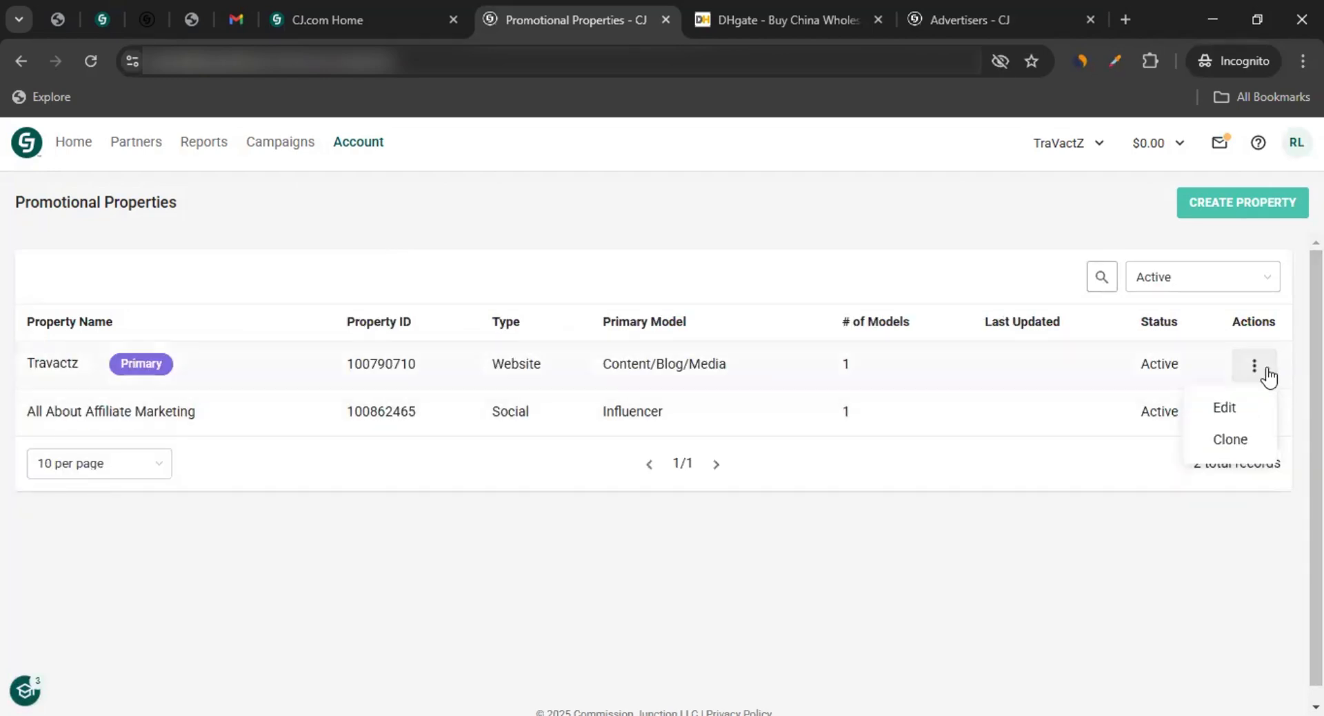
click(1212, 540)
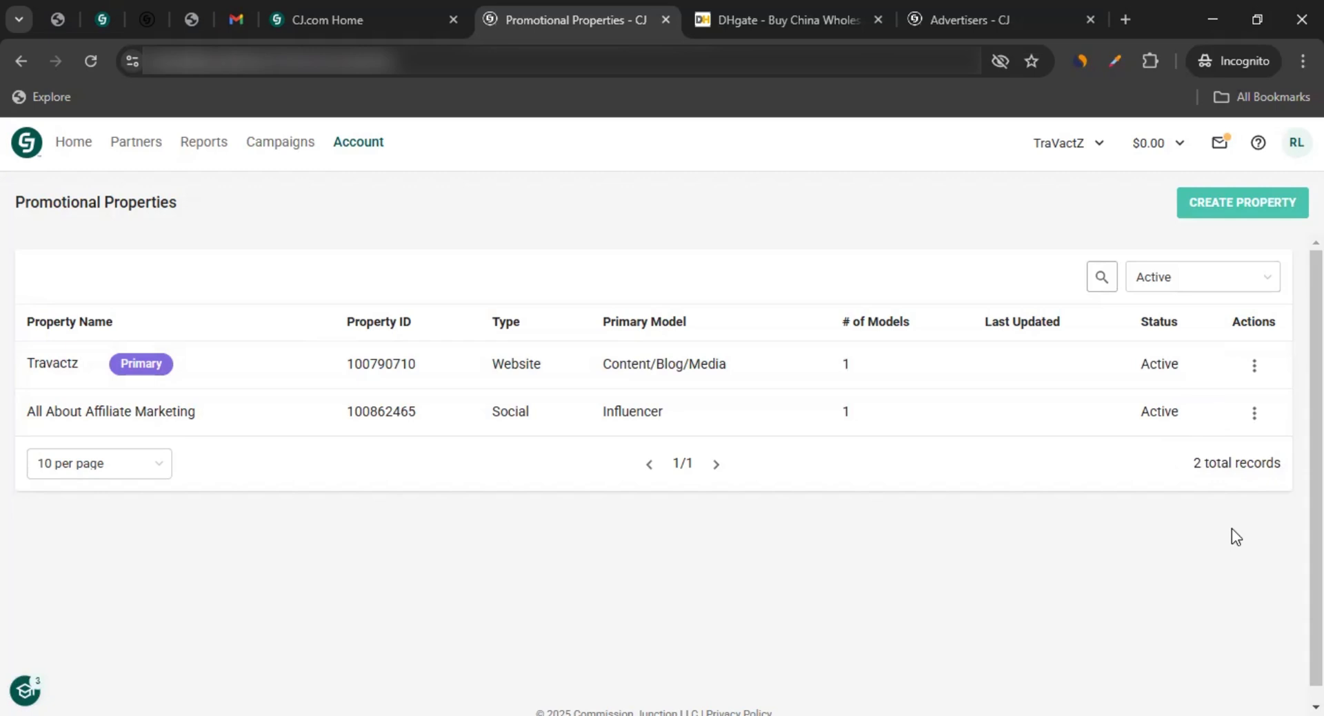
View the account Settings page and try to edit the Payment Information section.
mouse_move(358, 141)
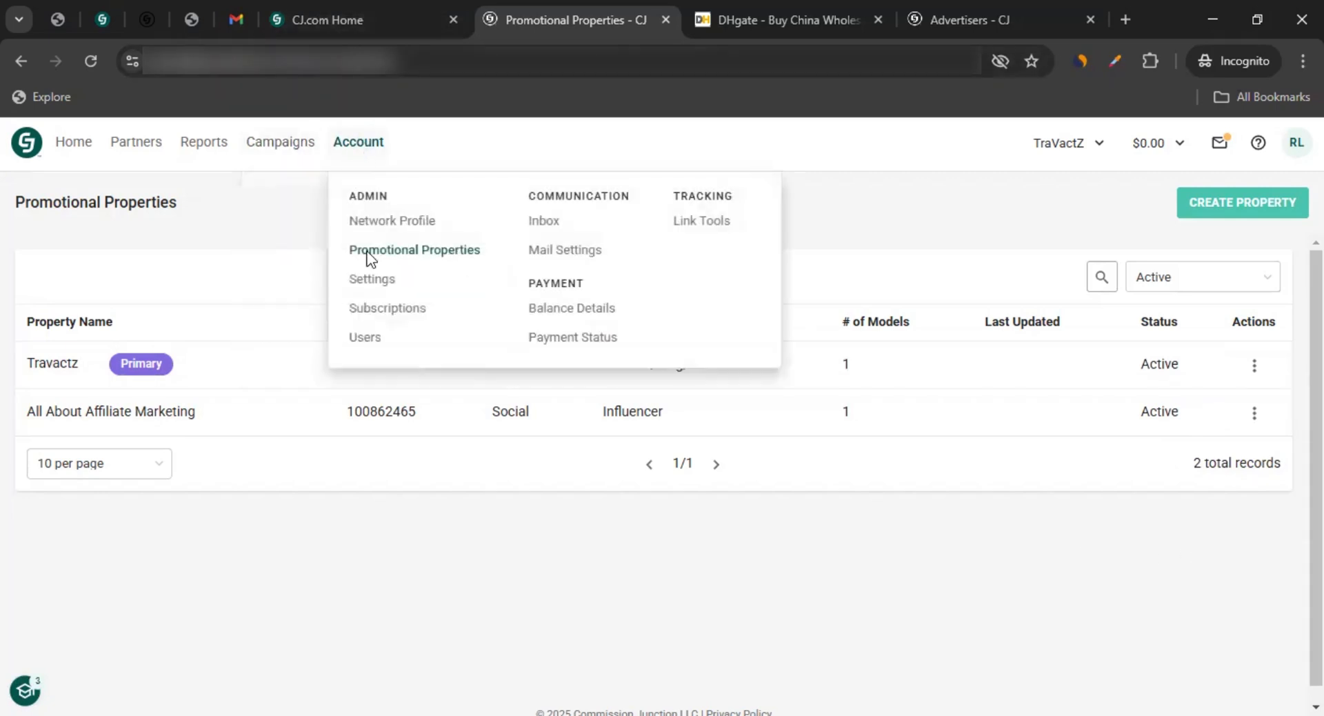
click(373, 280)
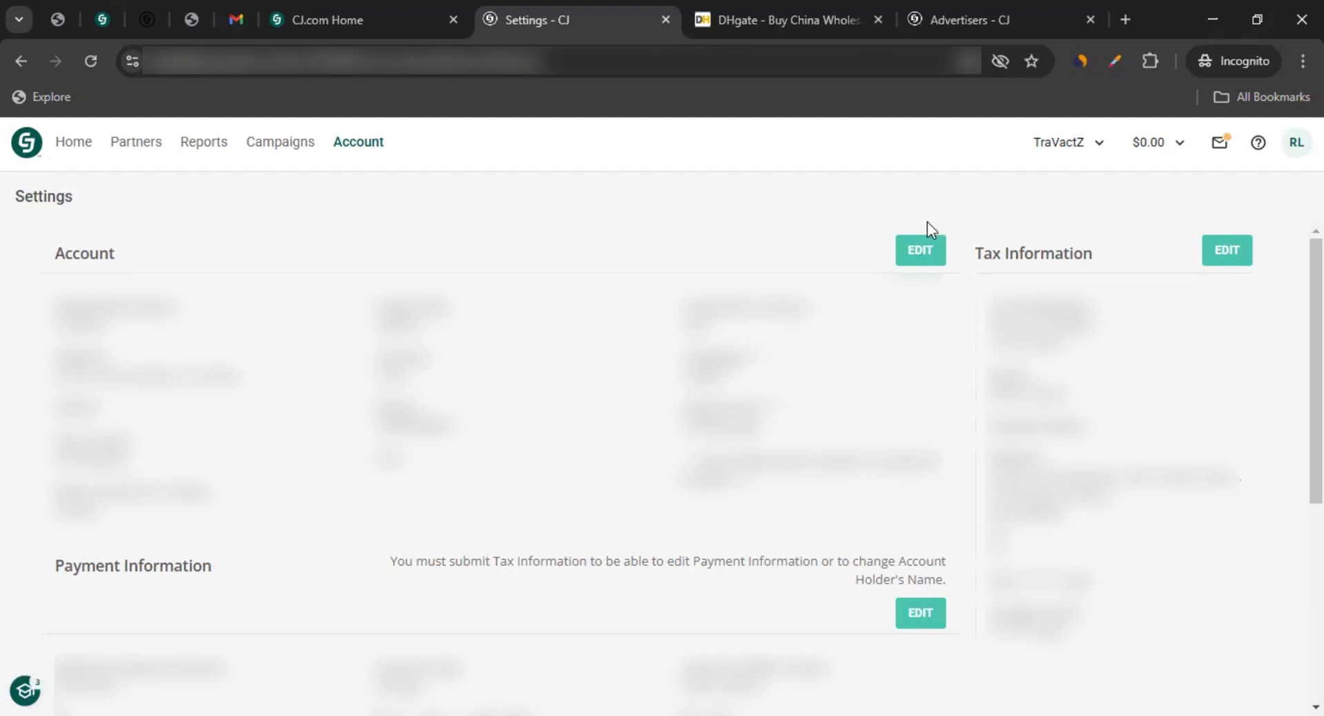
click(904, 619)
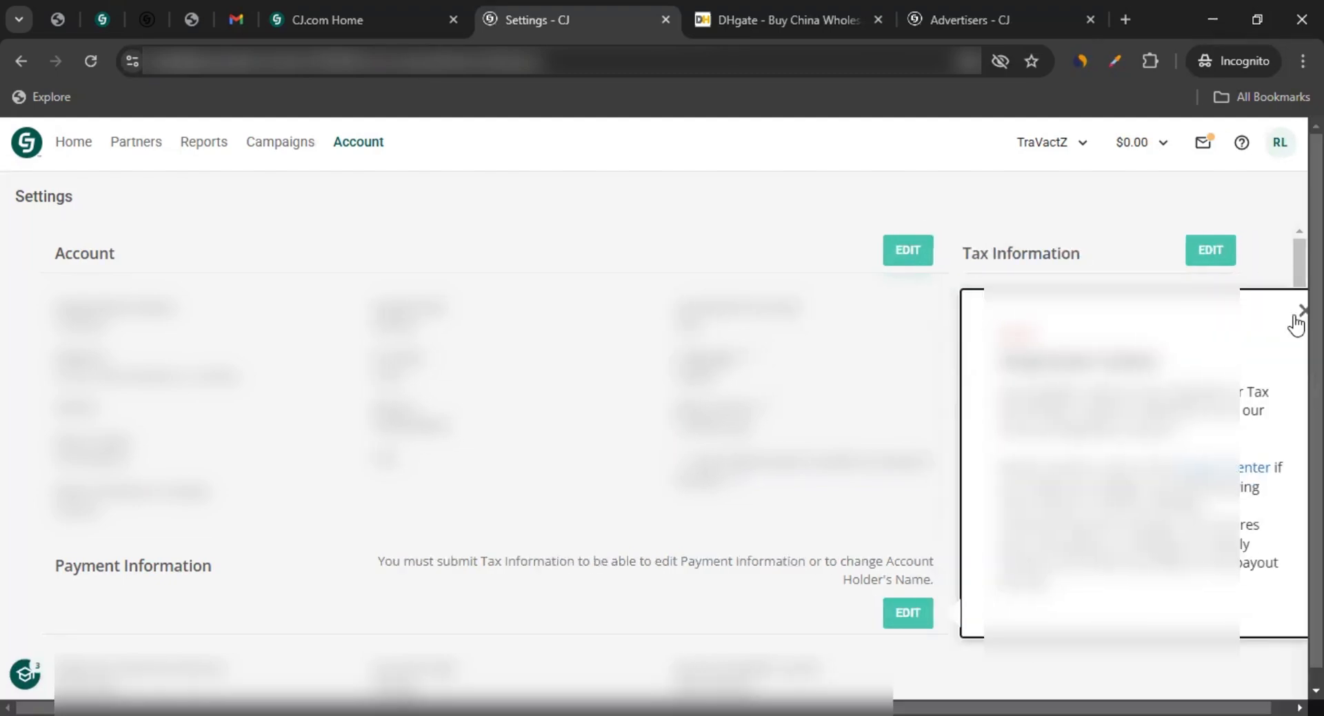
Open the Subscriptions page and review the Create Product Export form without creating an export.
mouse_move(355, 146)
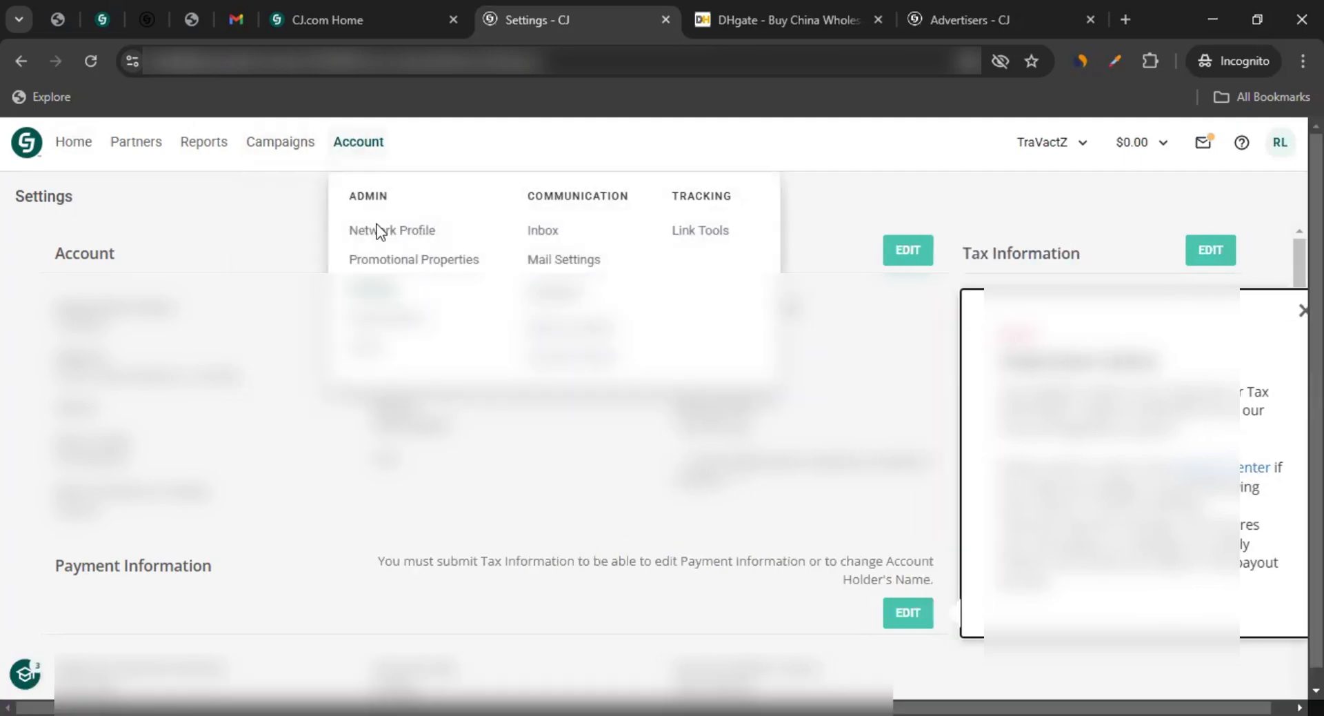
click(391, 319)
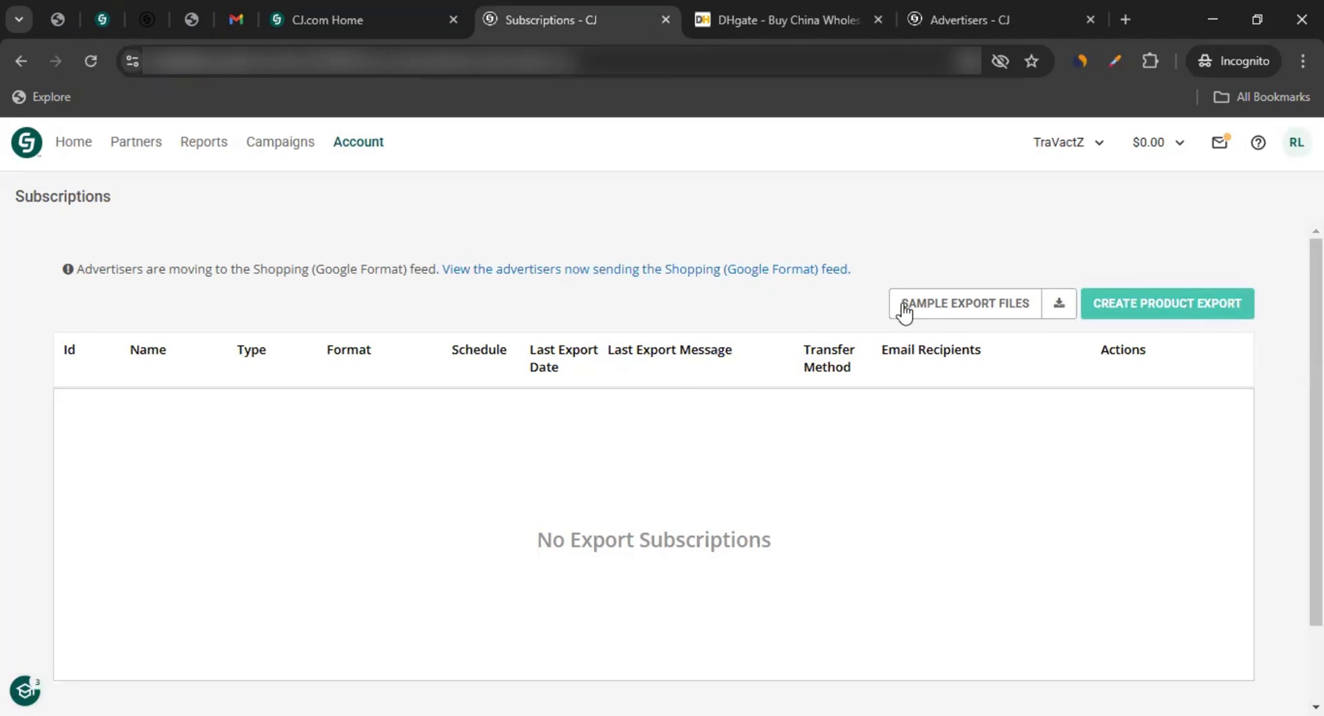
click(1164, 303)
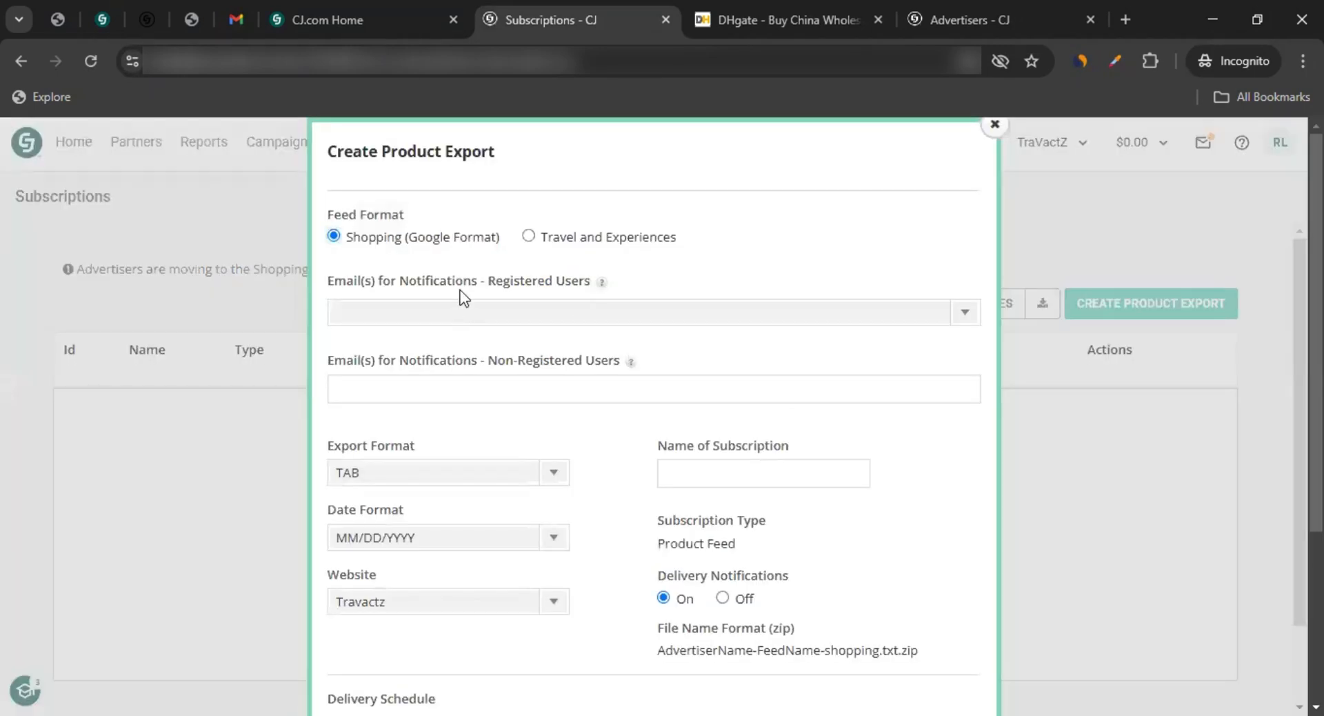
scroll(461, 296, down, 4)
scroll(676, 378, up, 4)
click(994, 124)
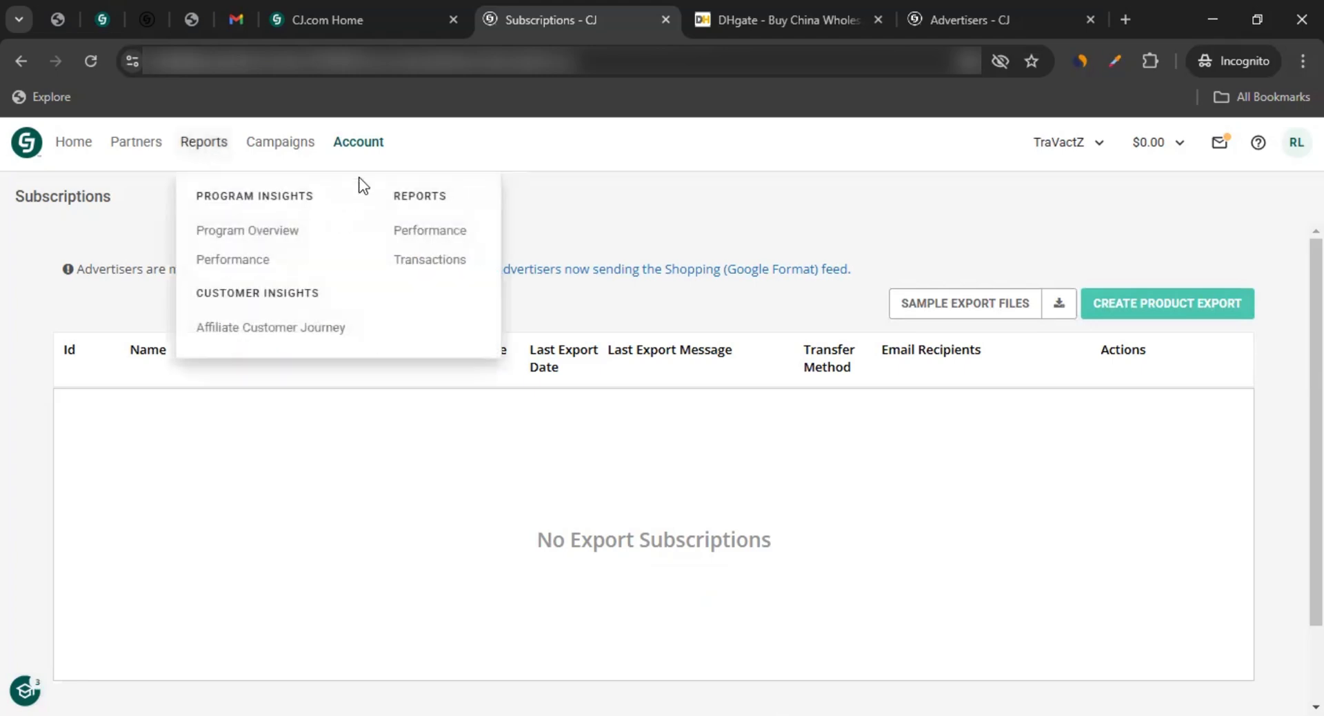
Open the Users page and show the actions available for the Superuser entry.
mouse_move(348, 138)
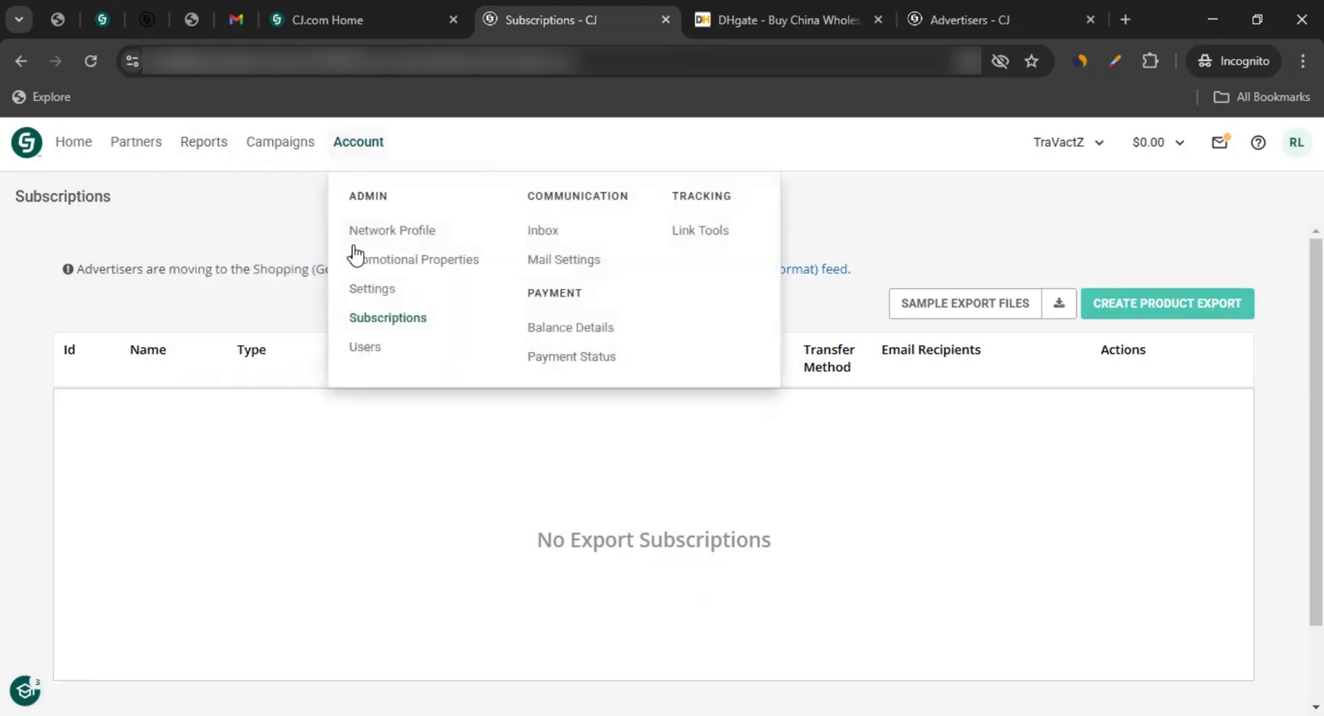
click(364, 347)
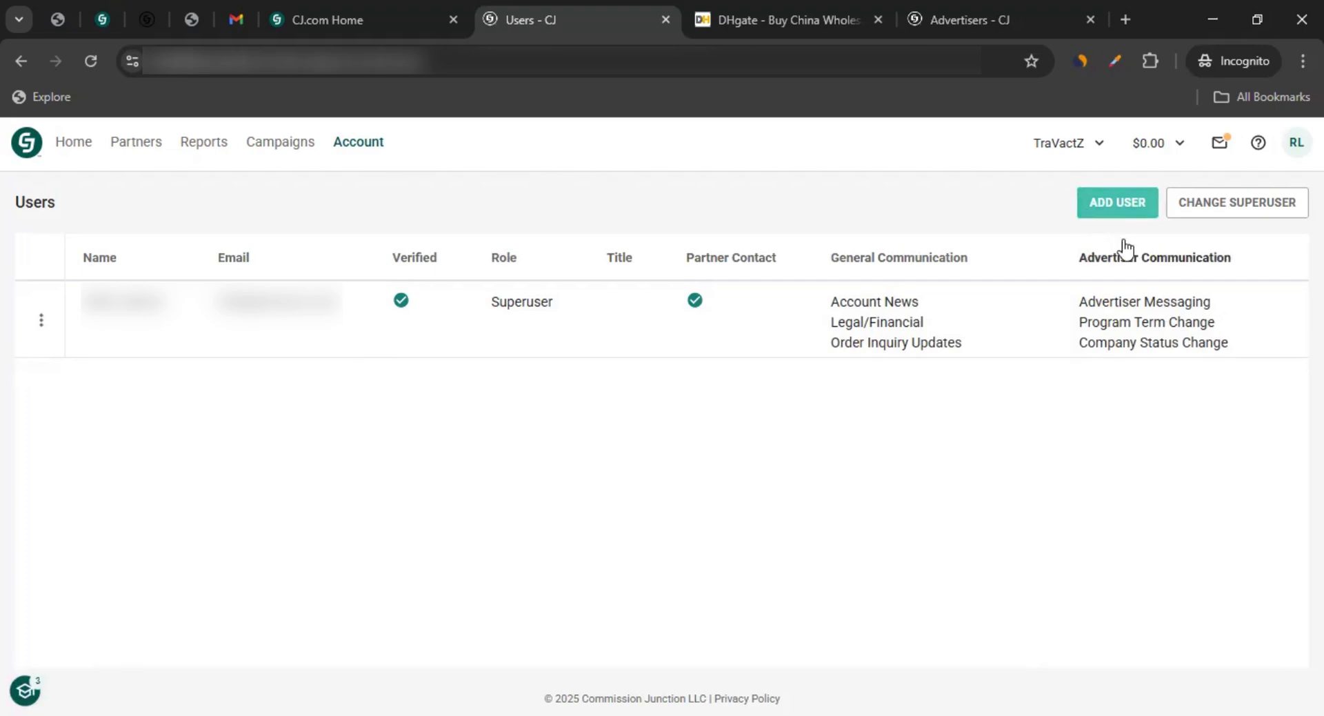
click(41, 325)
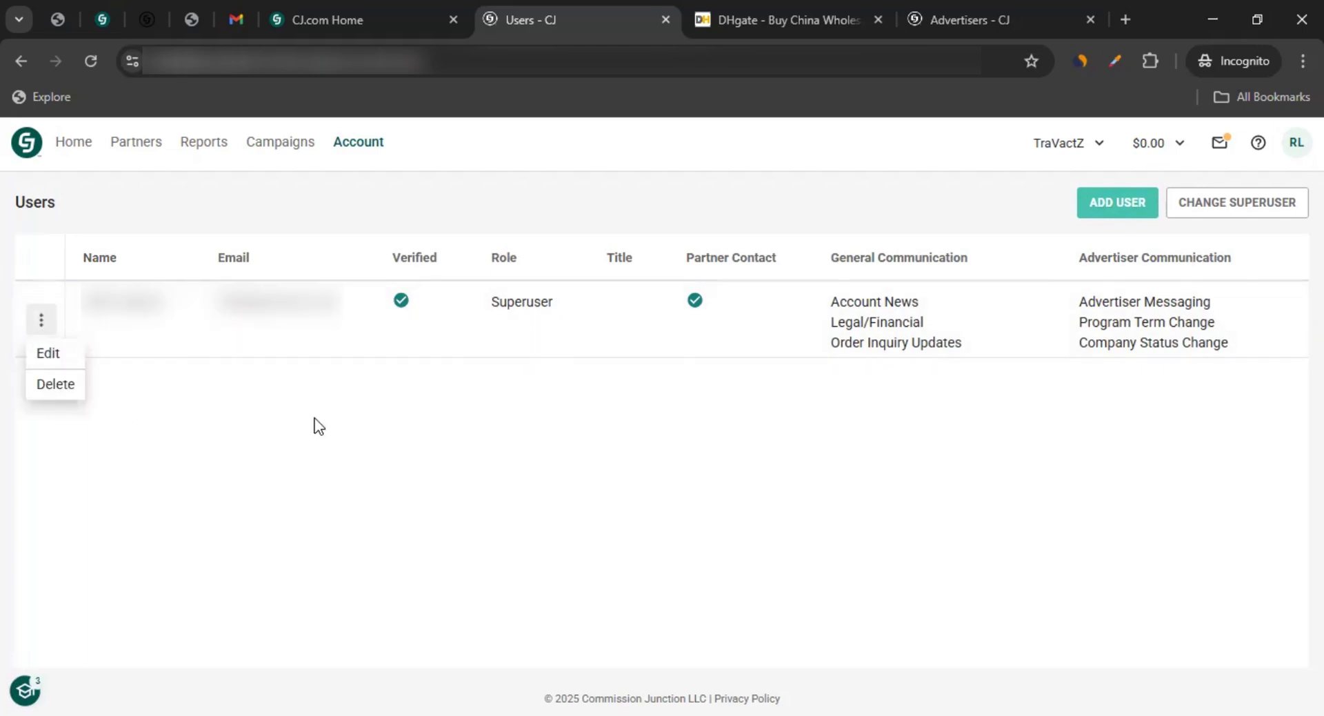
Open the inbox's Notifications folder and view the pending offer message from Amazon Sellers.
mouse_move(339, 144)
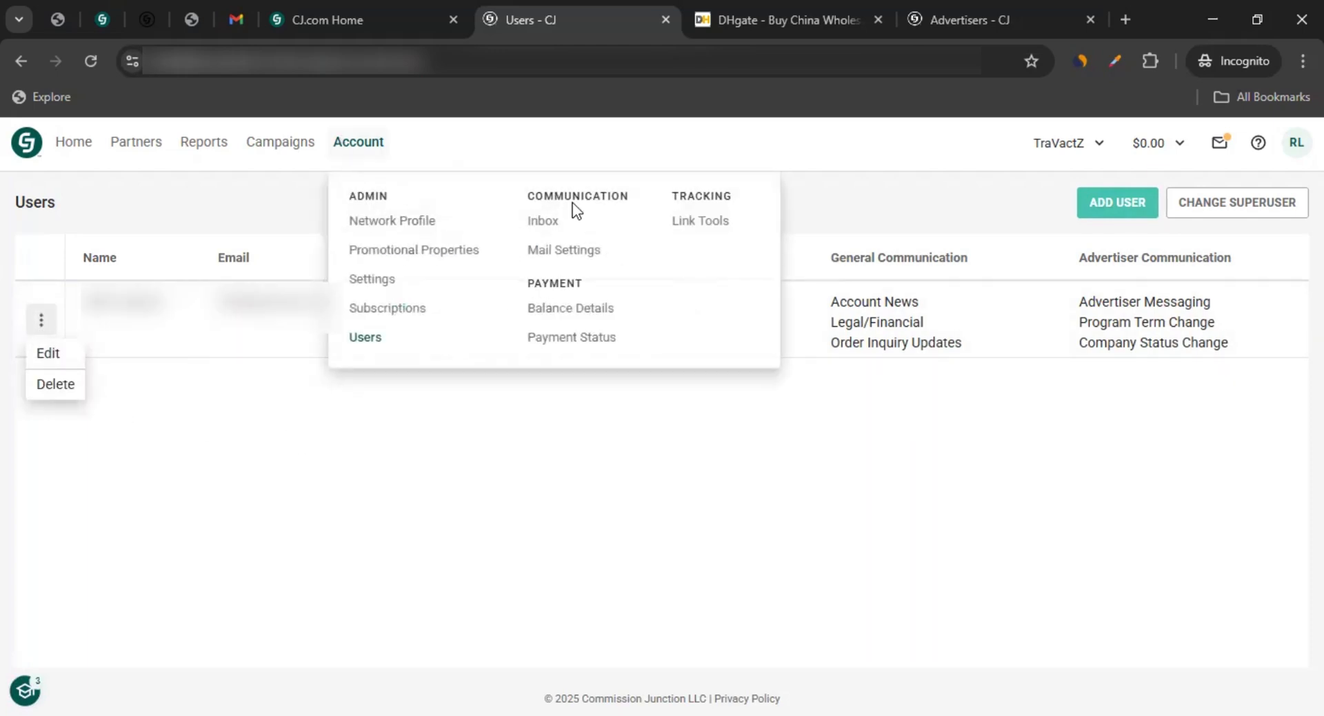
click(555, 219)
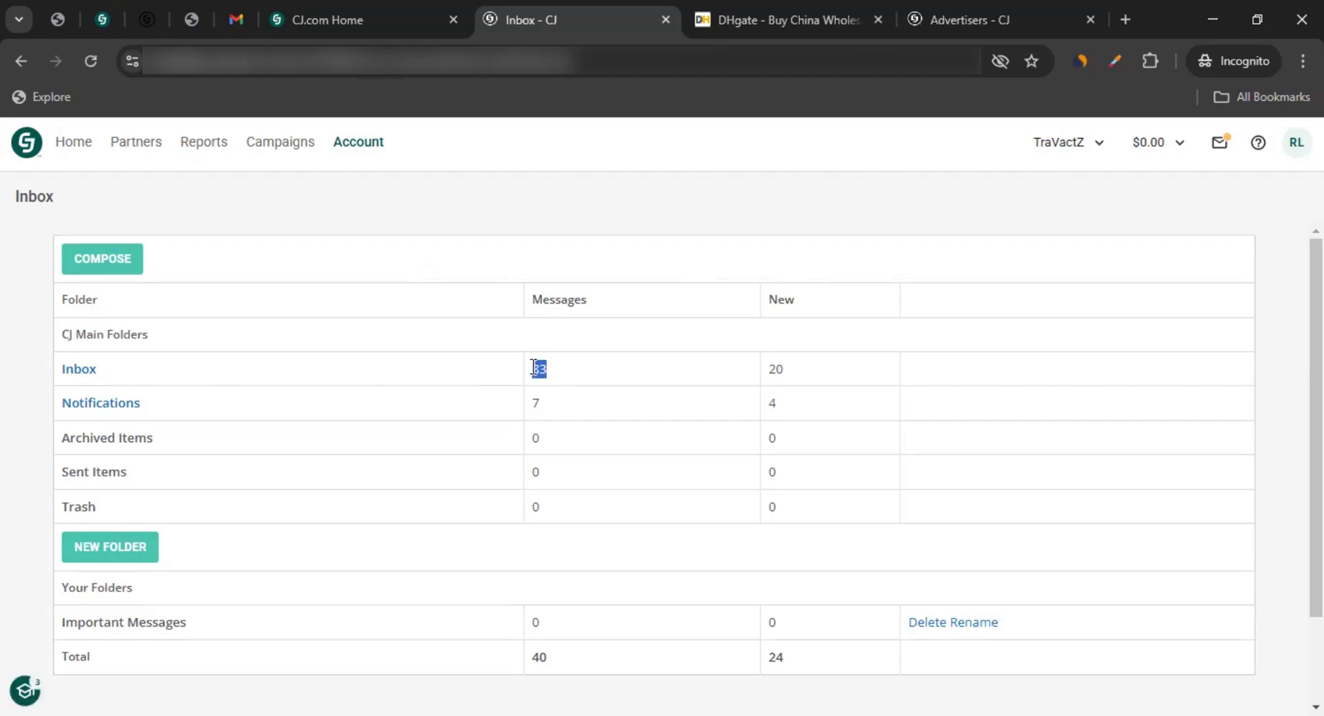
click(524, 405)
double_click(525, 407)
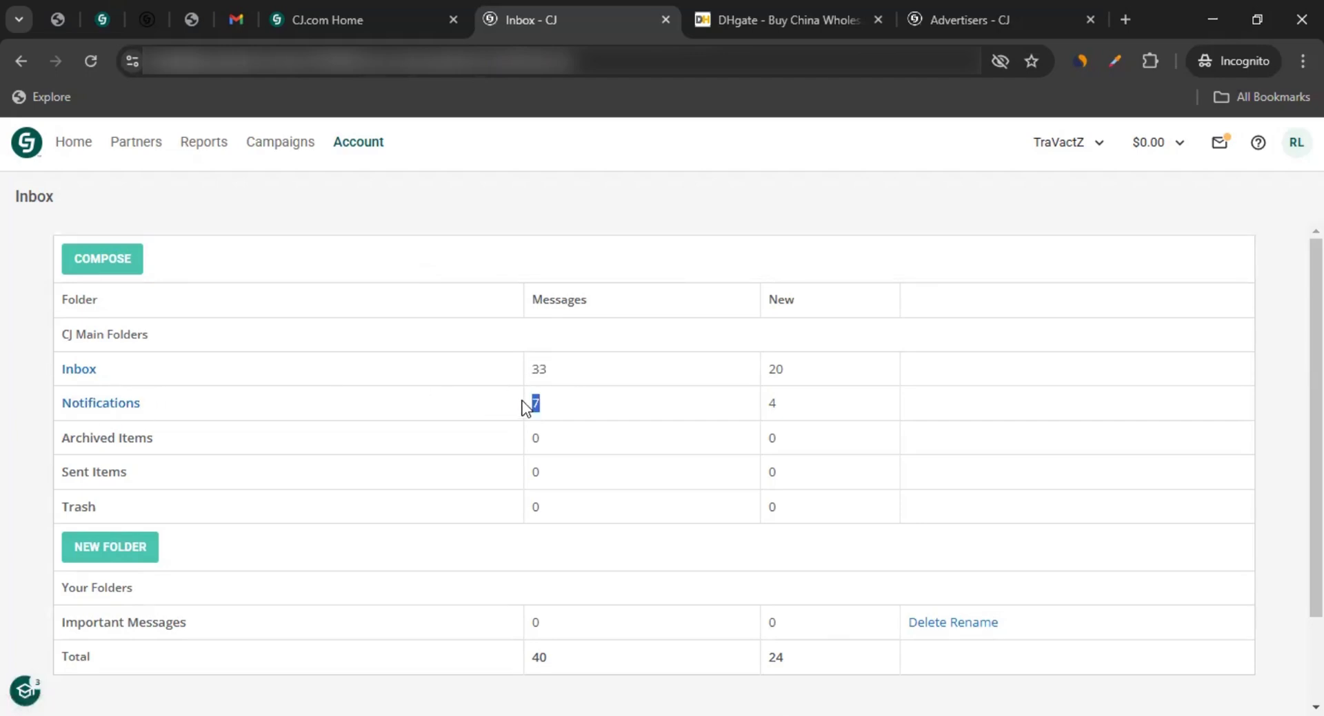
click(97, 409)
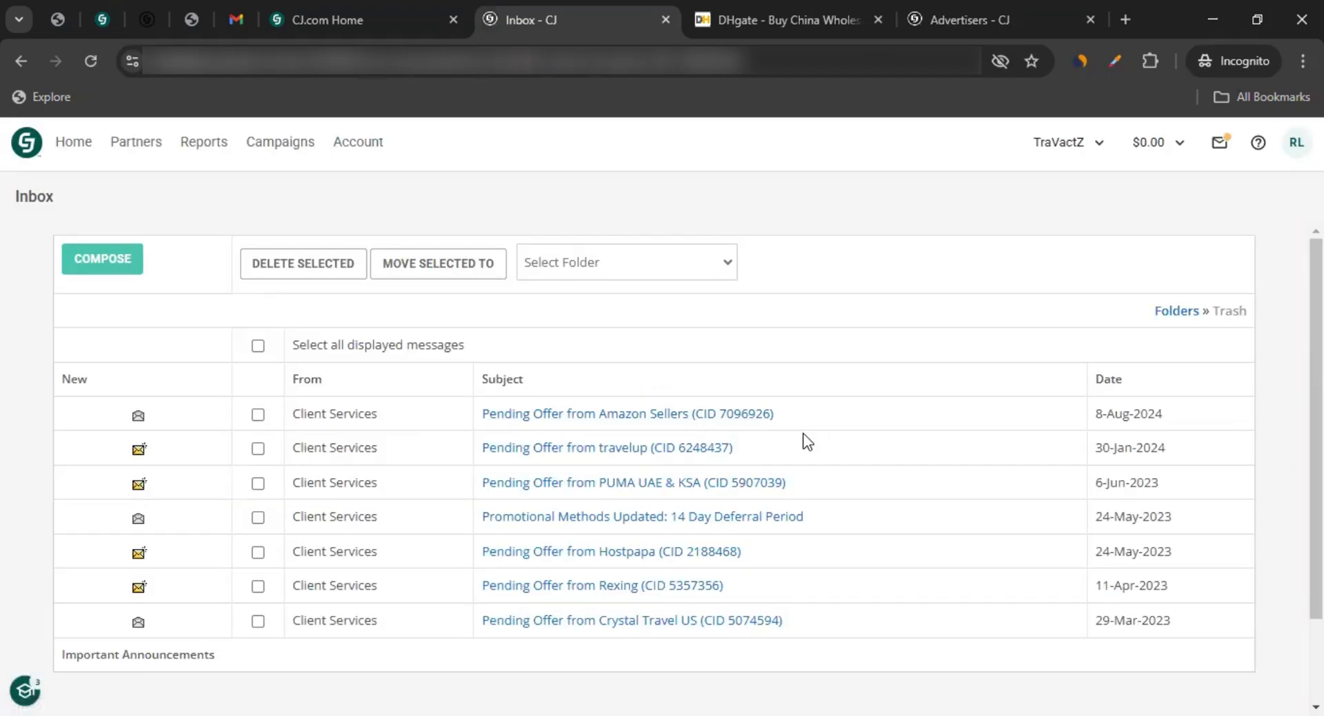
click(596, 420)
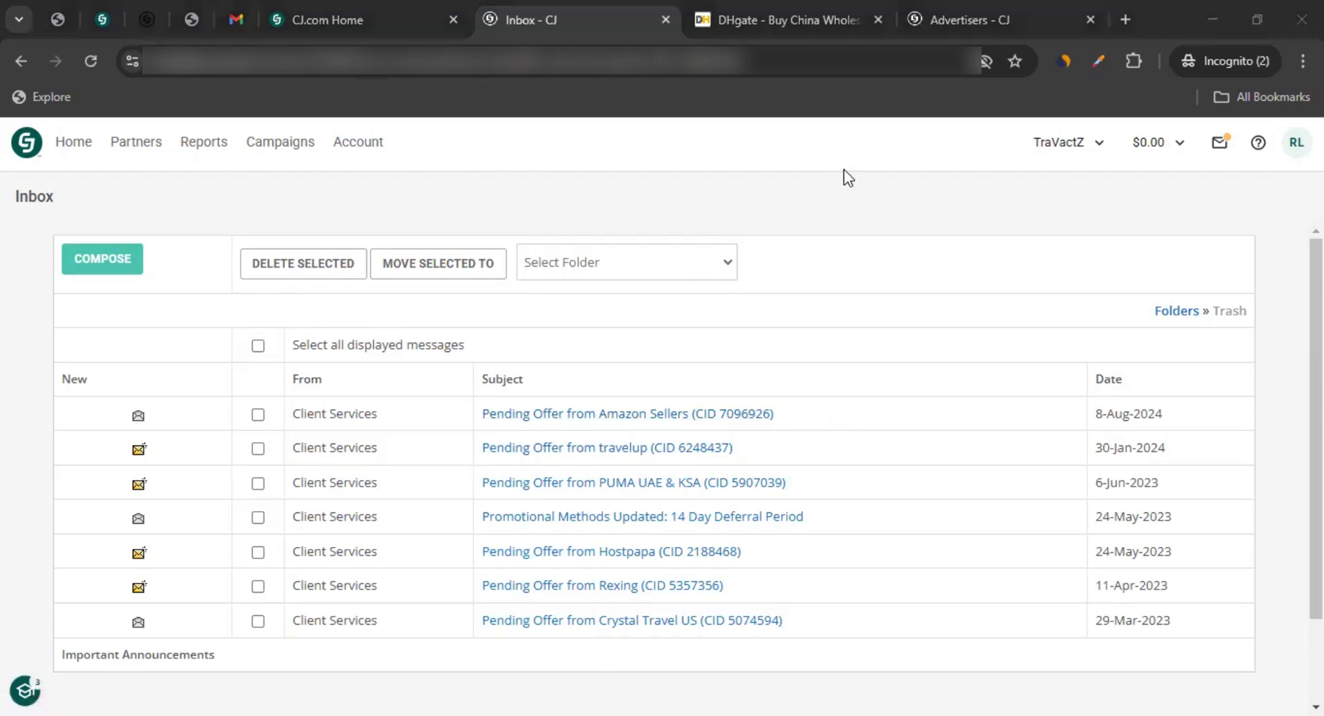
click(771, 13)
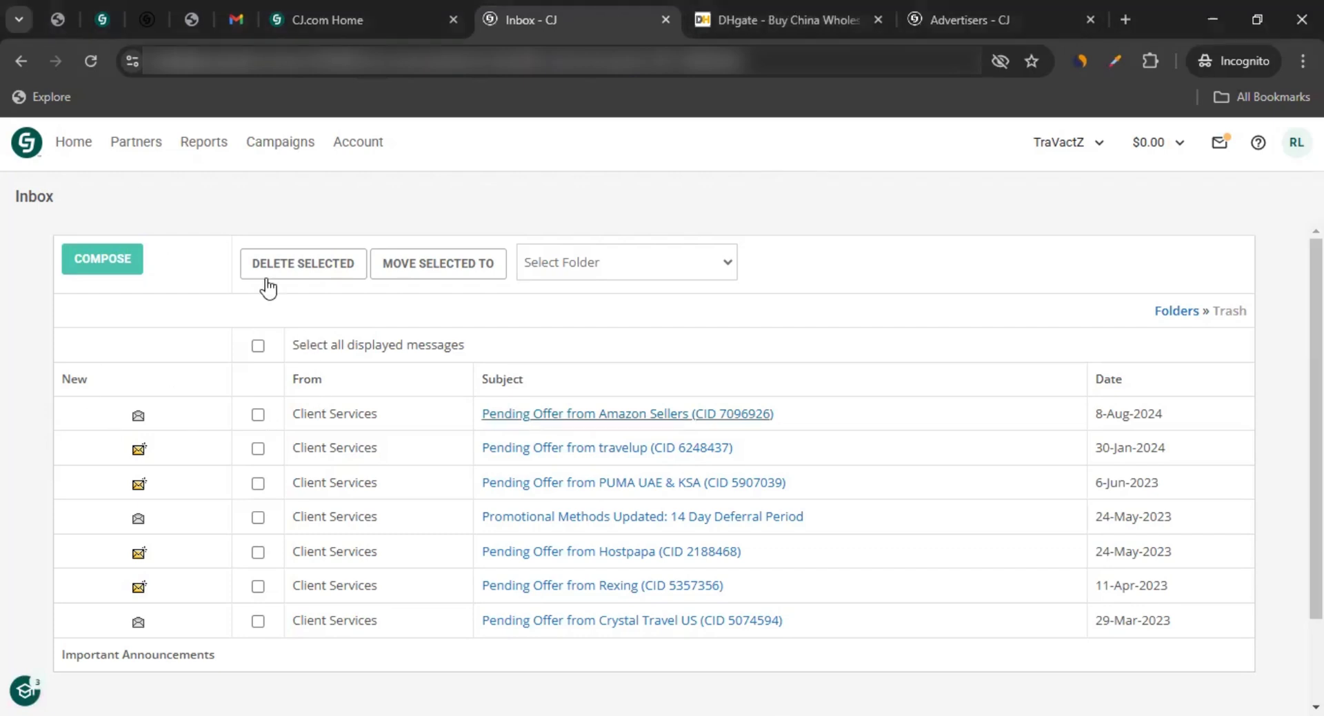
Start composing a message, browse the list of advertiser recipients, and leave without sending anything.
click(133, 272)
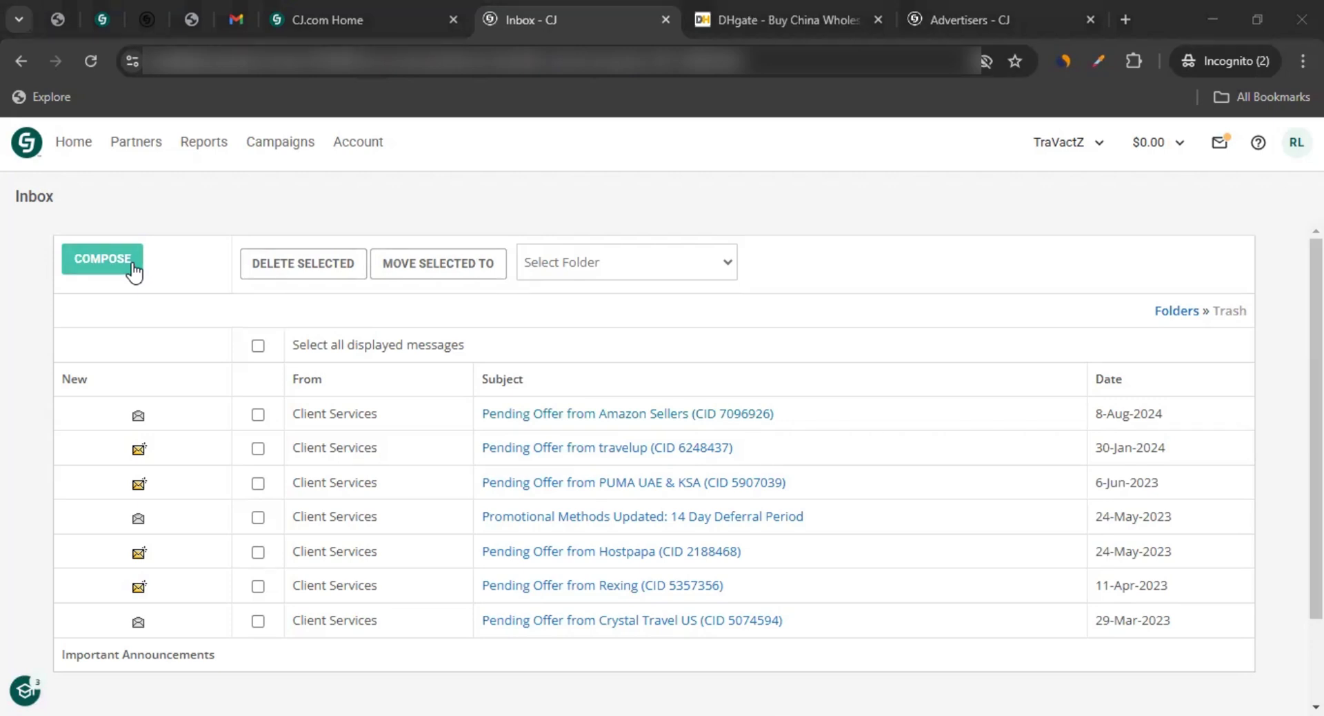
click(407, 138)
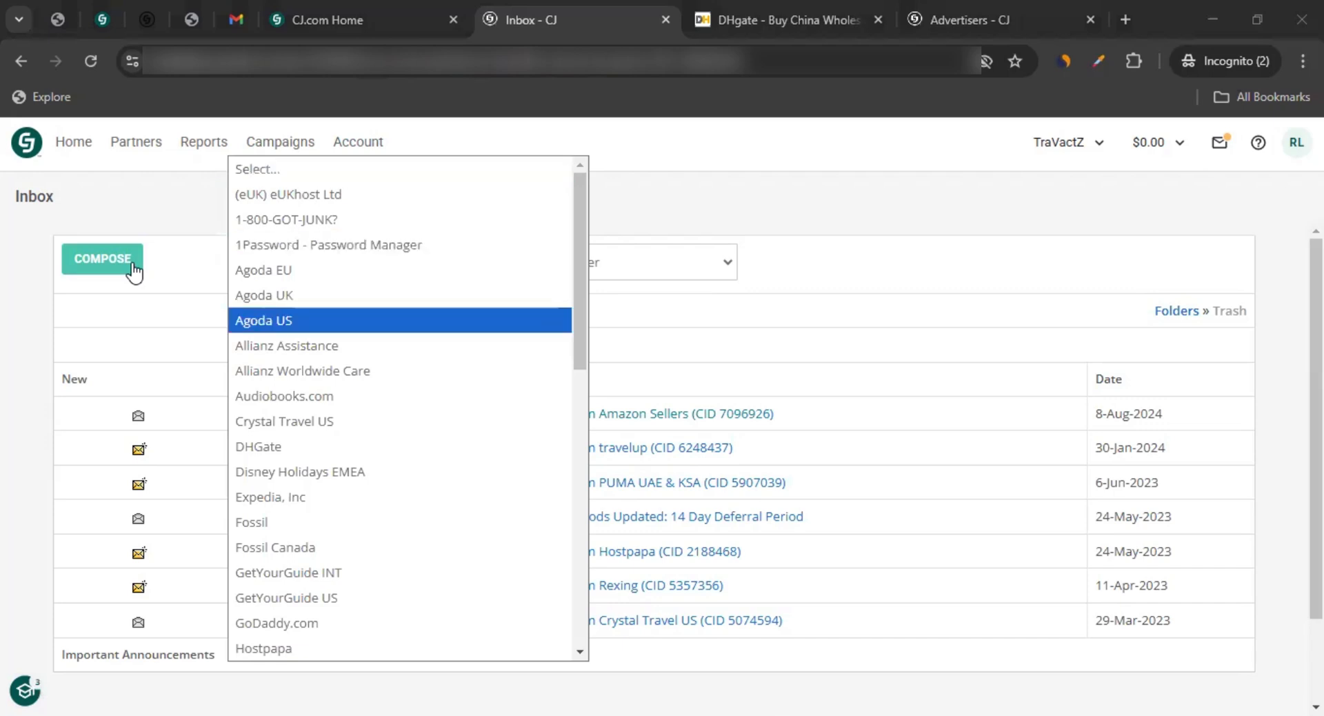
scroll(403, 345, down, 10)
click(404, 395)
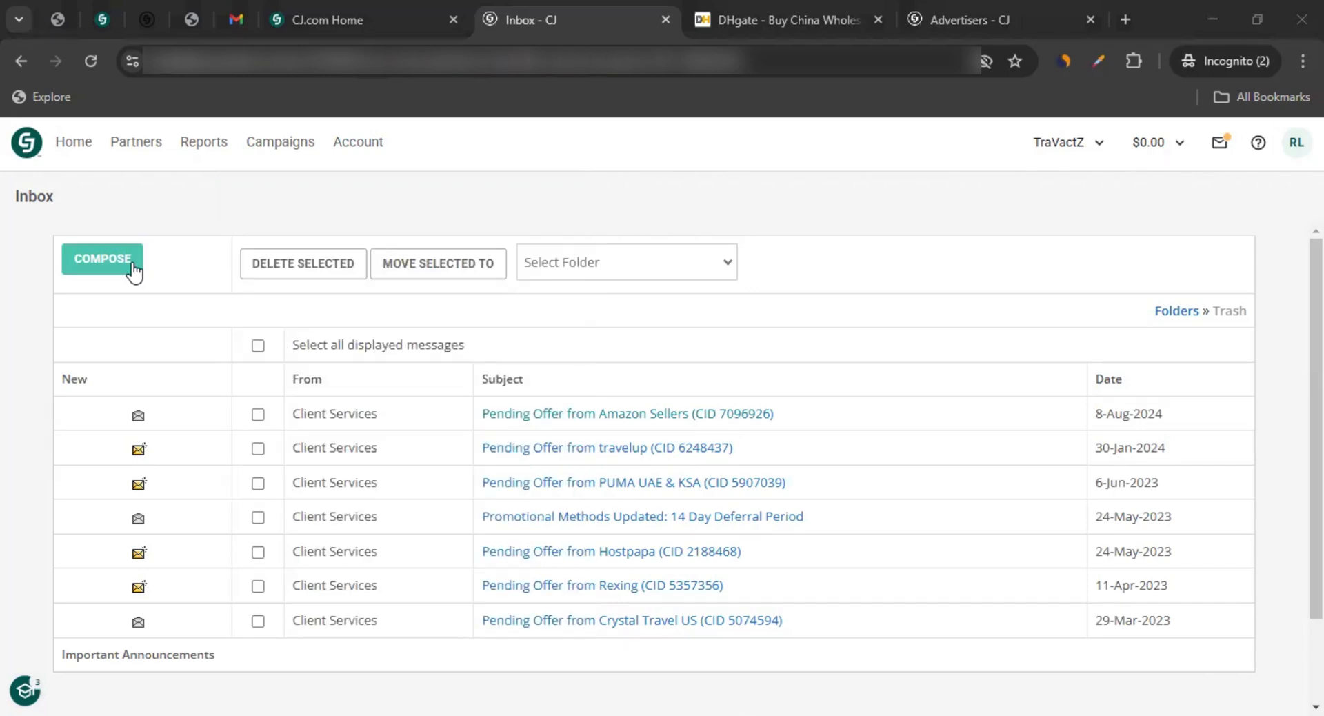
click(630, 449)
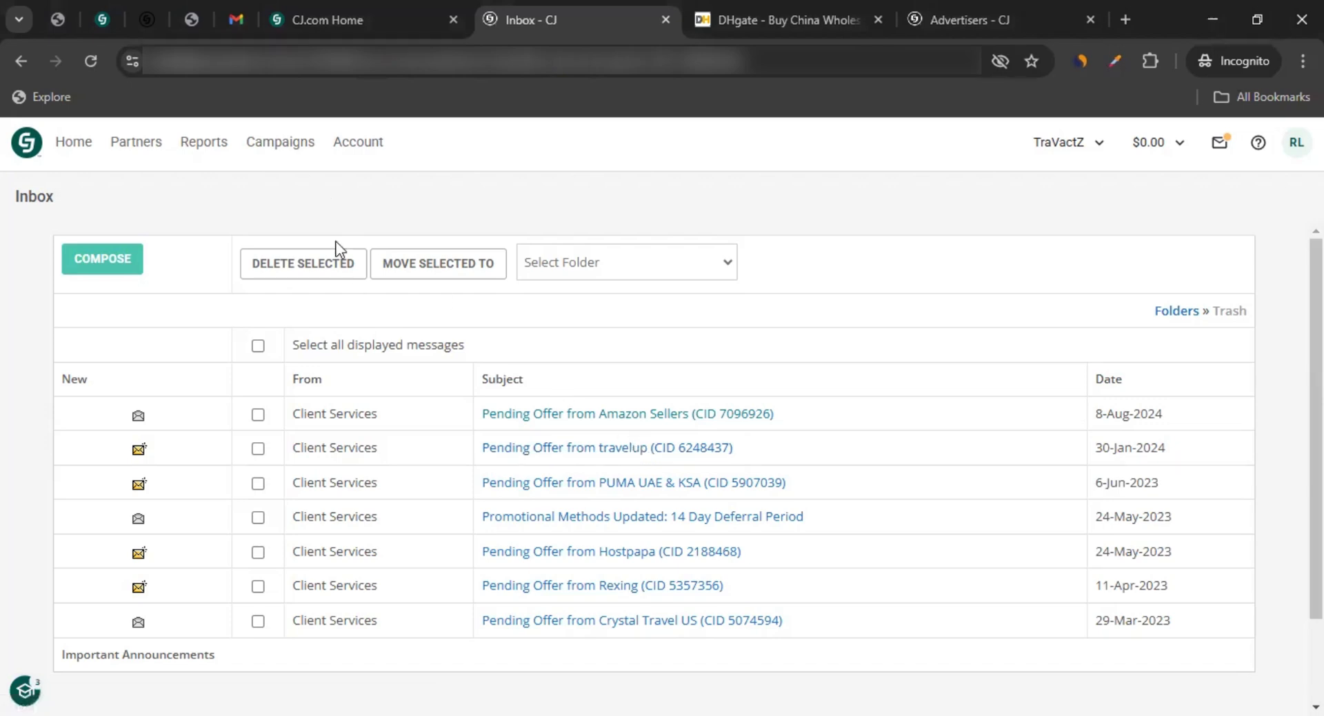
Open the Mail Settings page and review the opt-in status for advertiser correspondence.
click(359, 143)
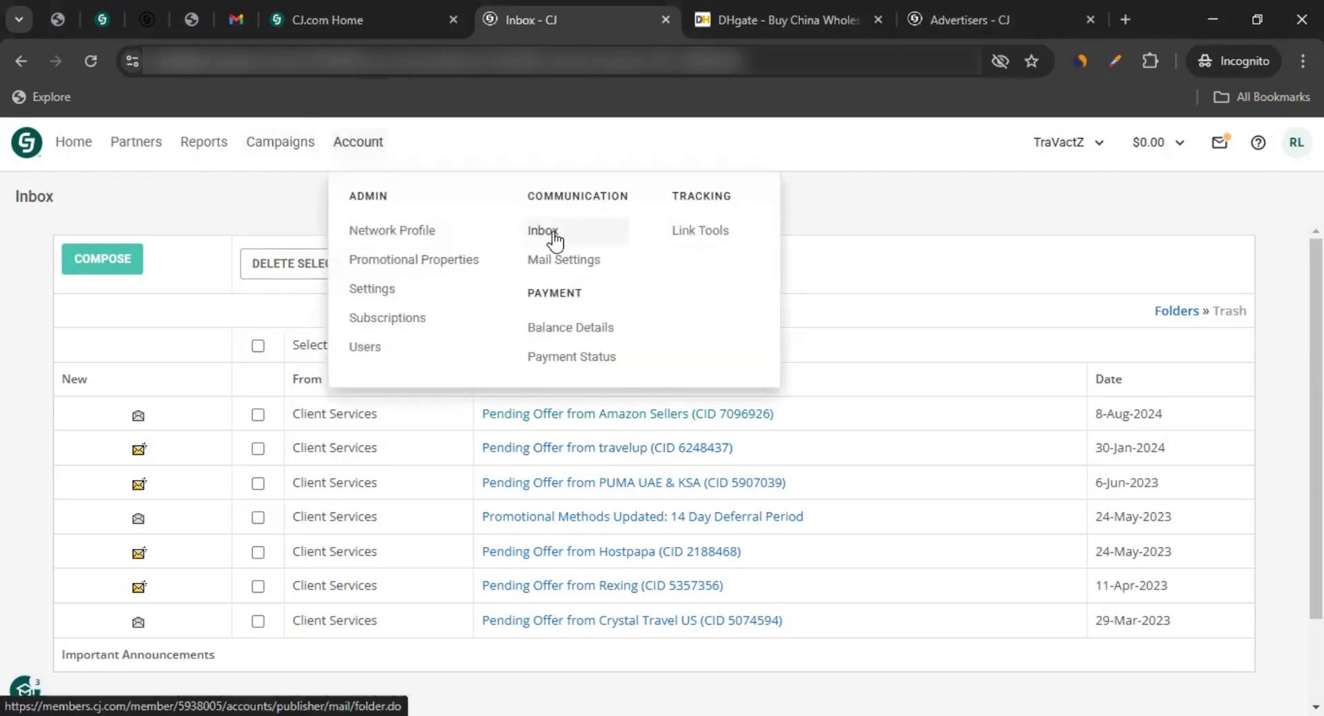
click(564, 265)
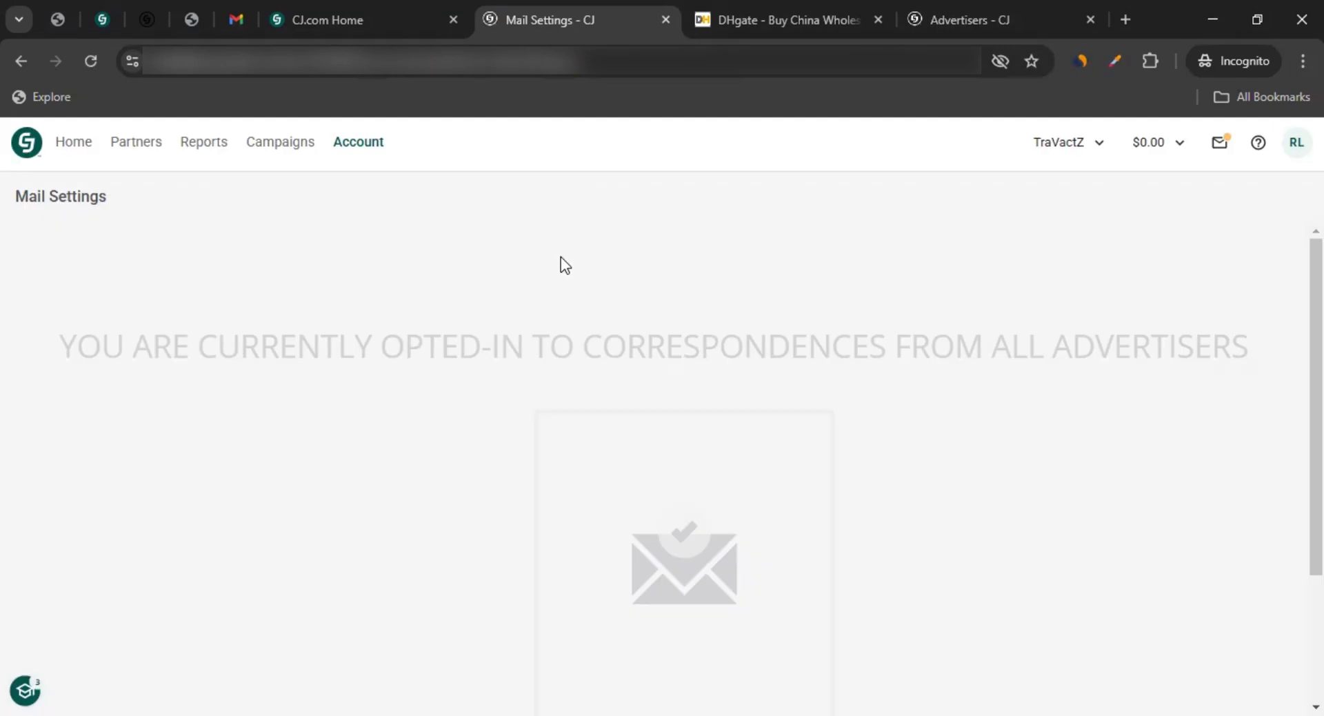
drag(139, 341, 1251, 341)
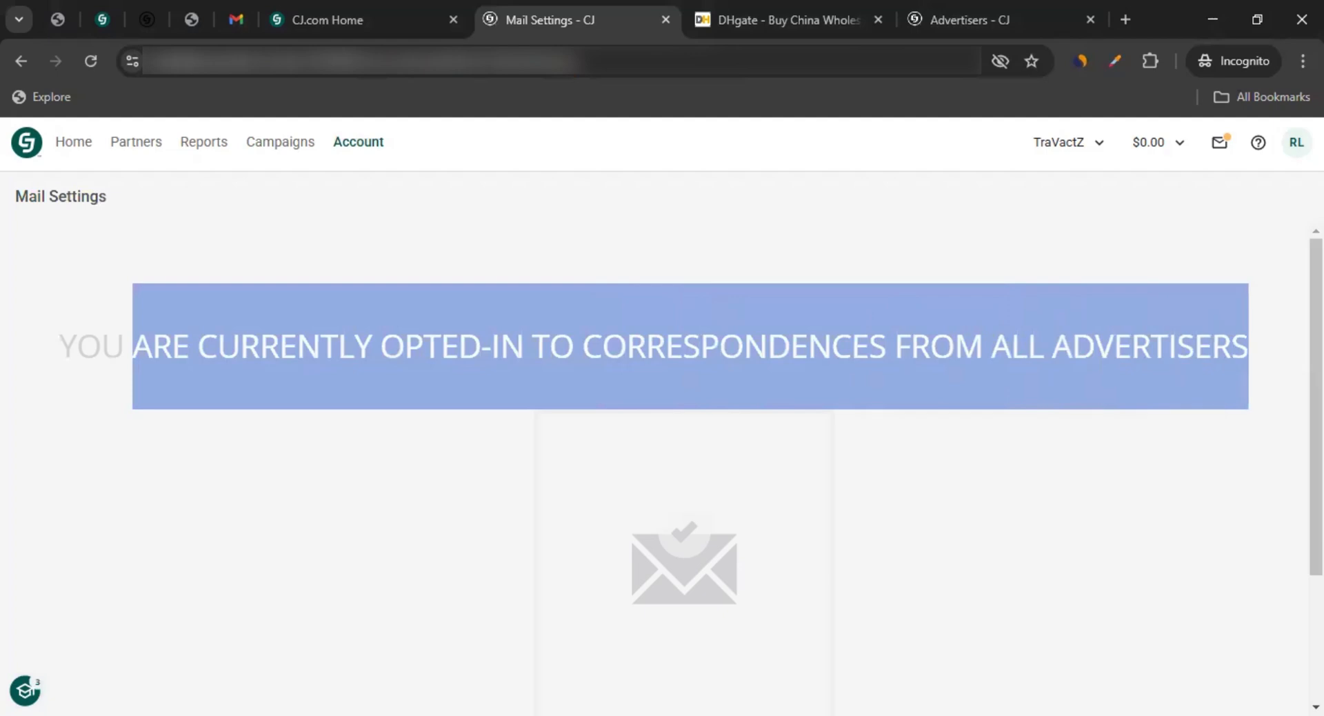
scroll(954, 486, down, 1)
scroll(945, 483, down, 2)
scroll(920, 496, up, 3)
Review the Balance Details page, including the transaction breakdown for commissions closed this month.
mouse_move(358, 146)
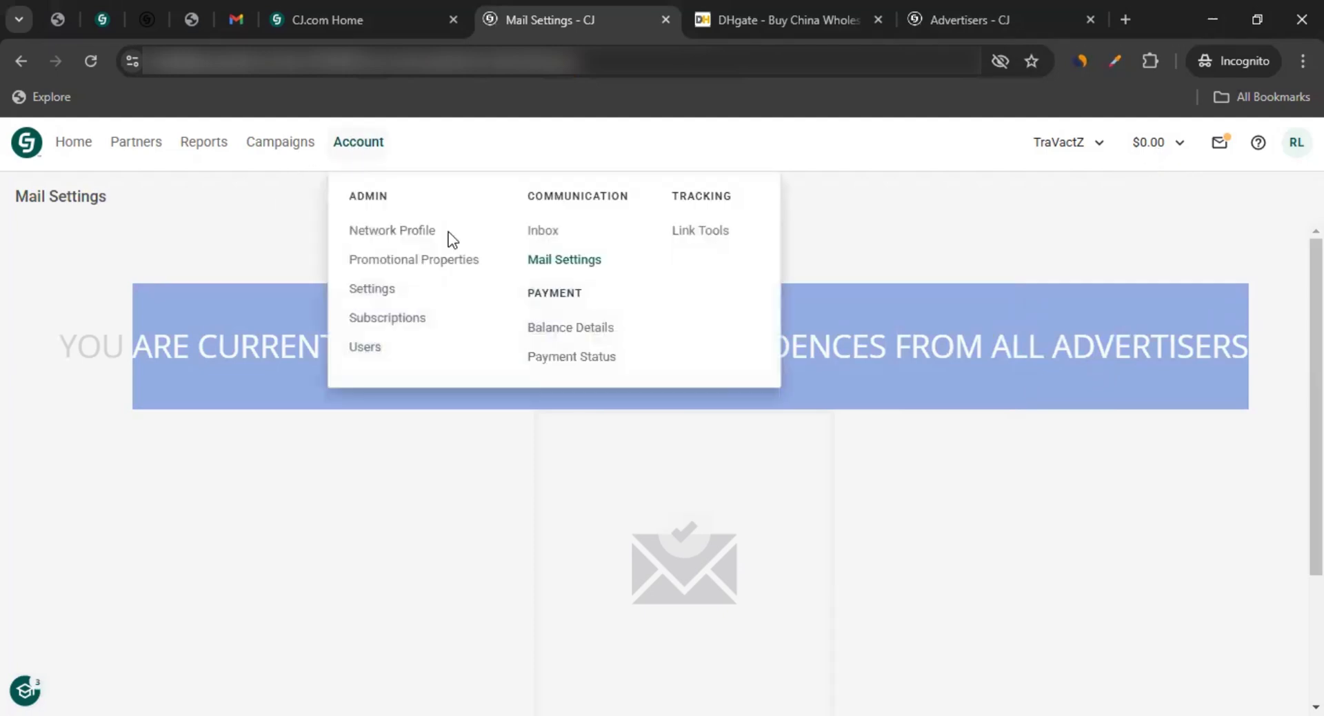
click(553, 331)
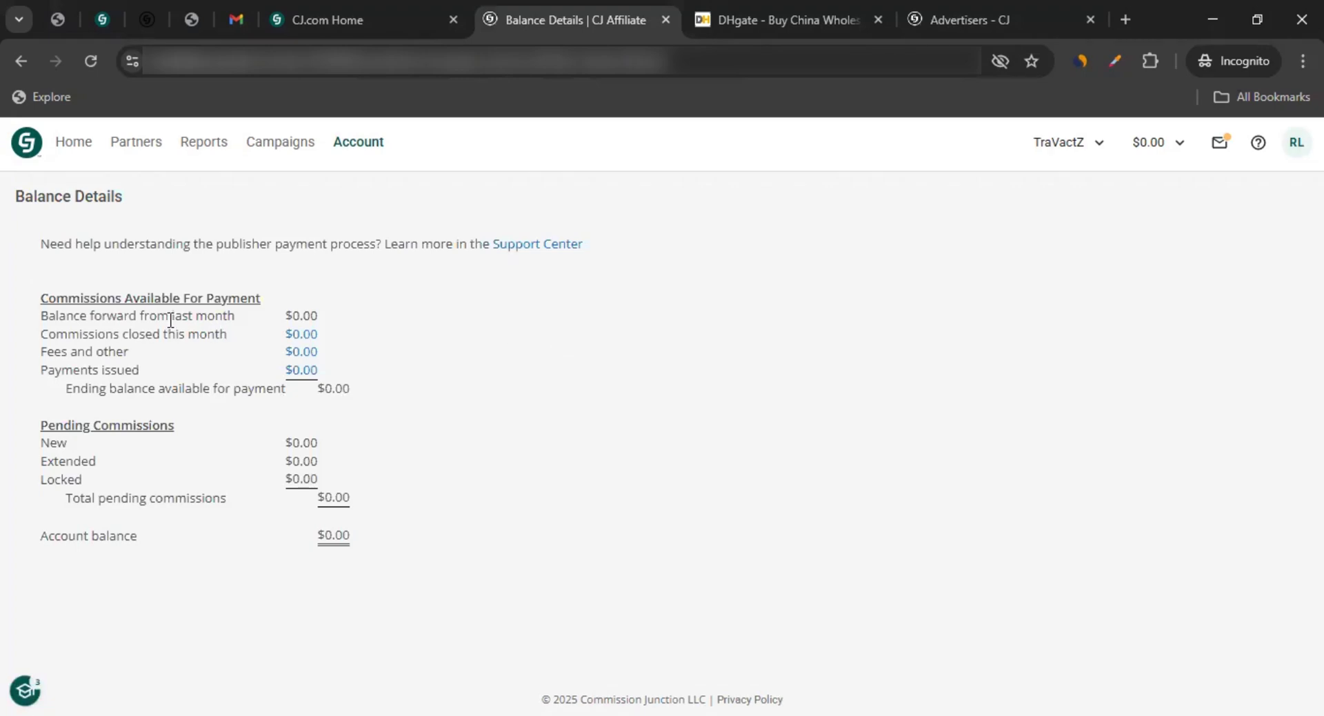
drag(301, 309, 416, 420)
click(416, 419)
drag(327, 545, 306, 536)
click(296, 335)
scroll(425, 653, down, 3)
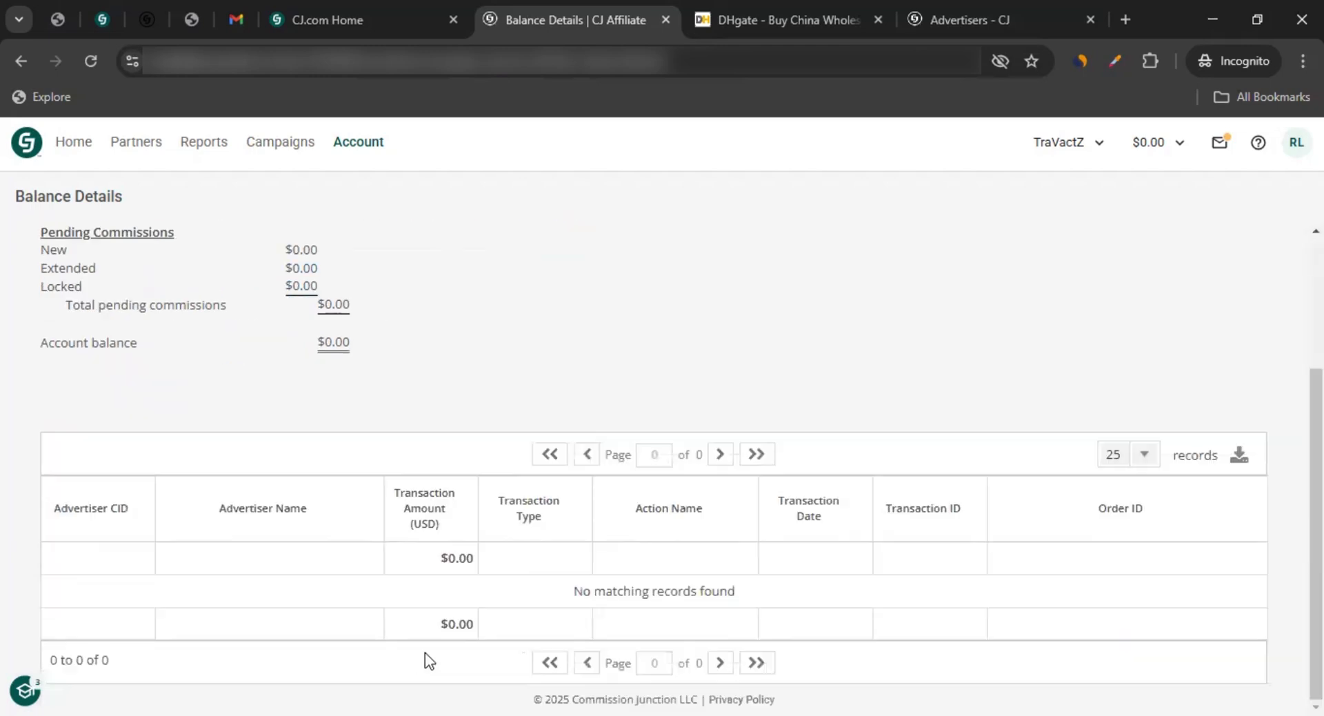
scroll(544, 638, up, 3)
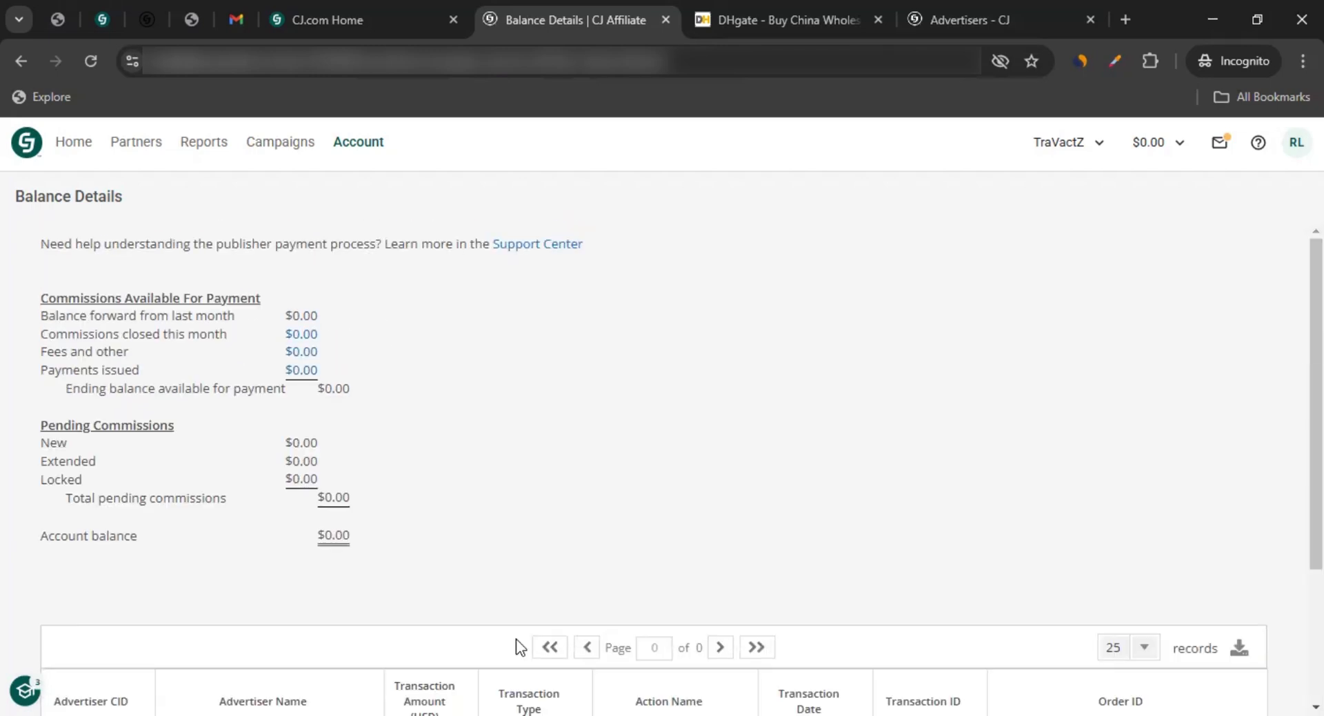
Open Payment Status from the account's payment options, and return to the Balance Details transaction table.
click(358, 142)
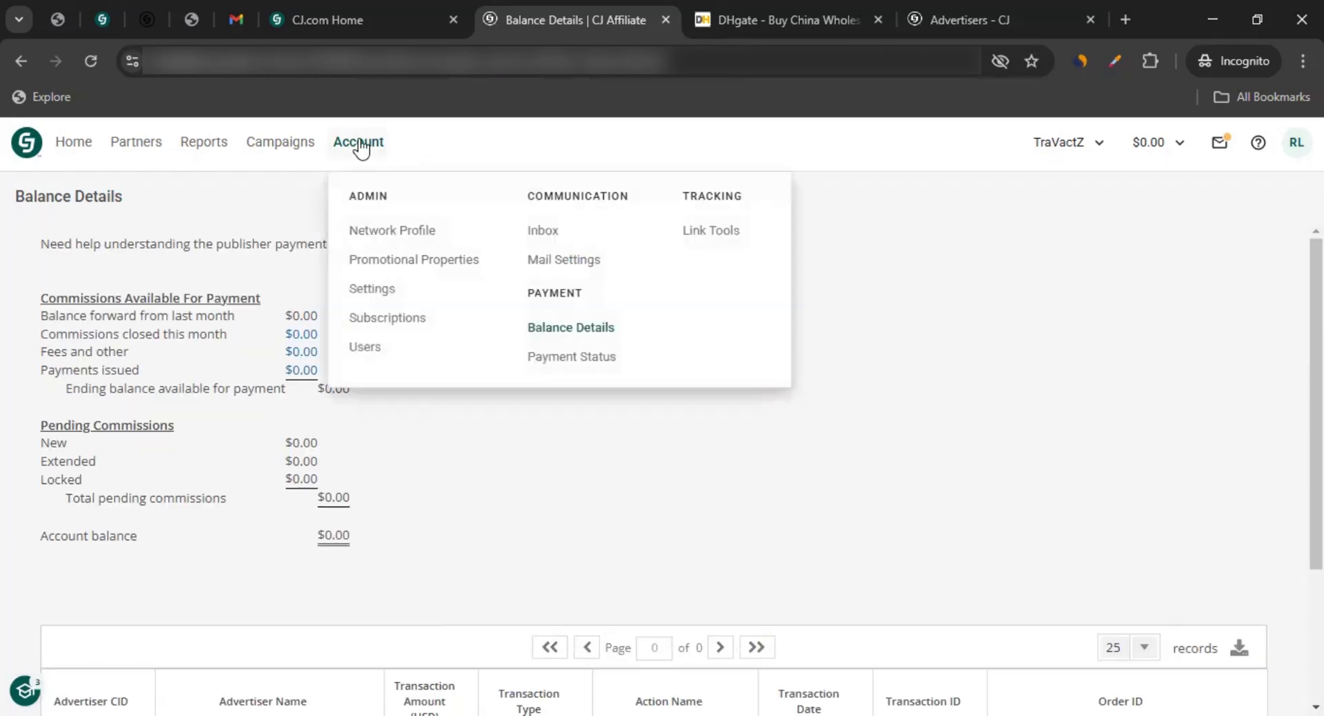
click(563, 363)
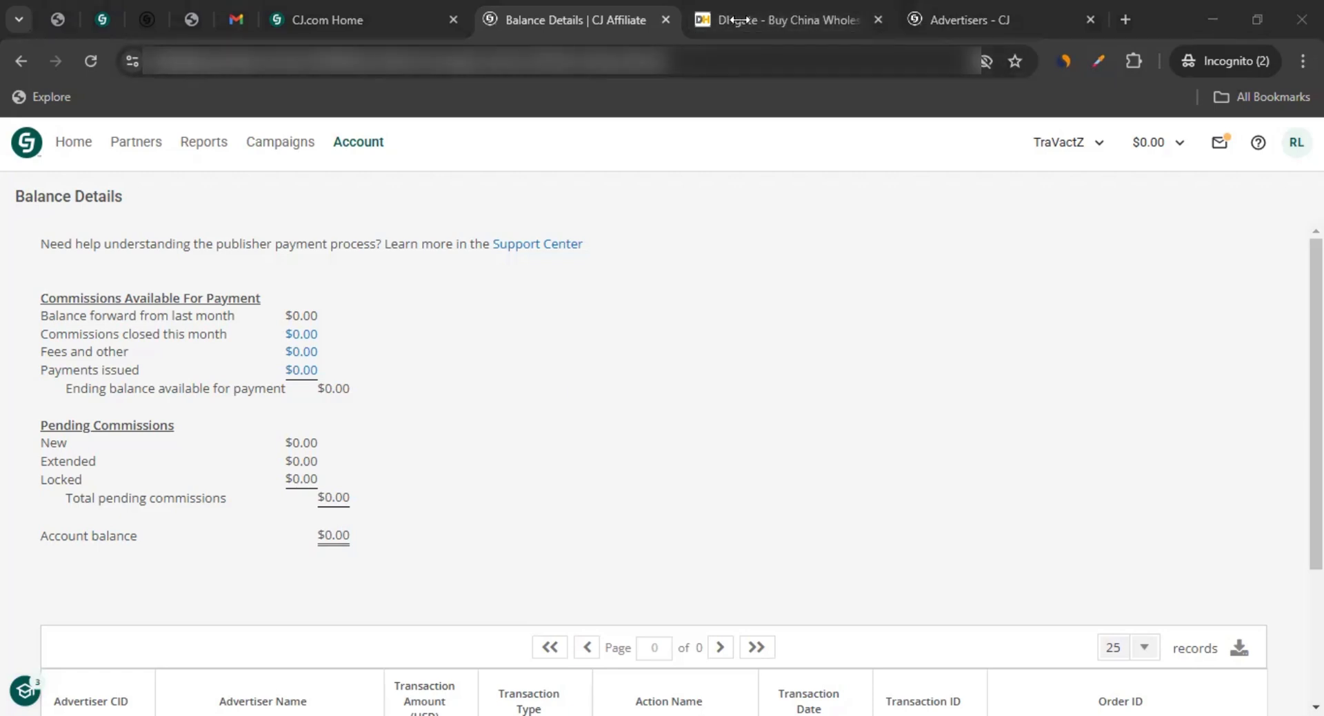
scroll(577, 456, down, 3)
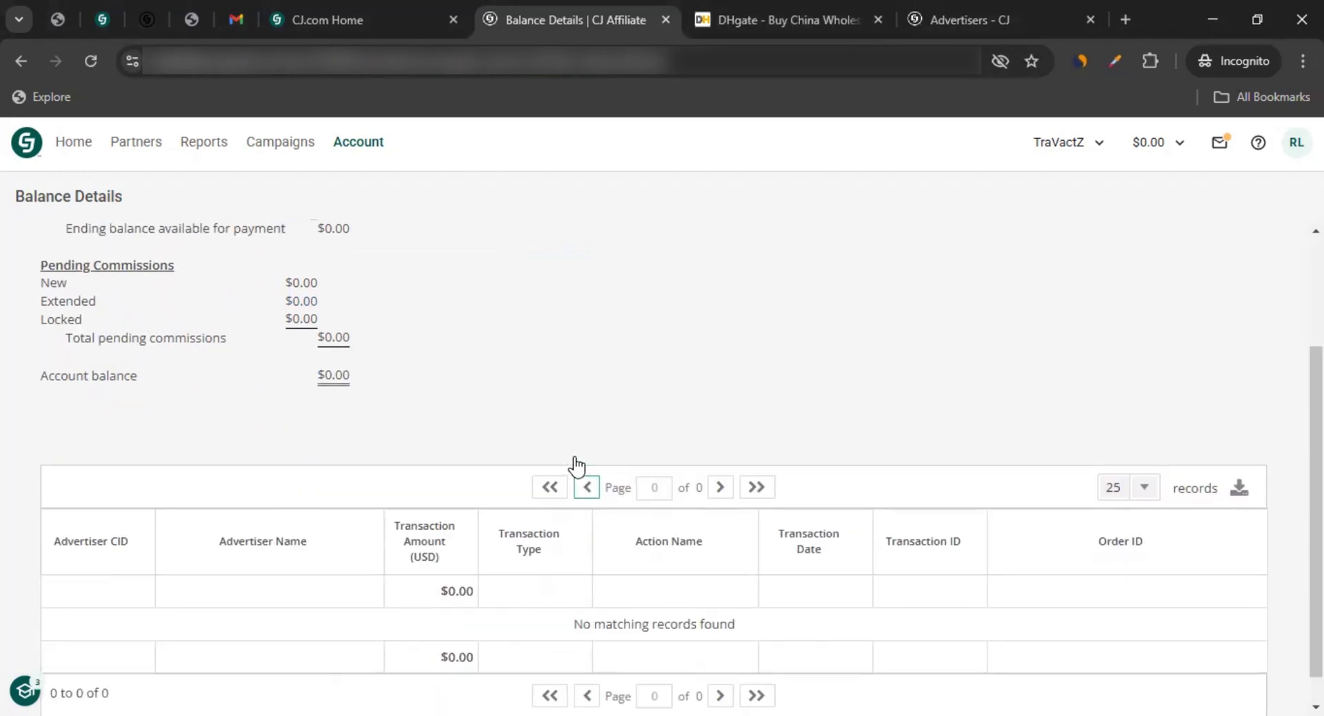
Open the account's Link Tools page and review the instructions for placing the Deep Link Generator on the bookmarks toolbar.
scroll(577, 464, up, 3)
click(376, 142)
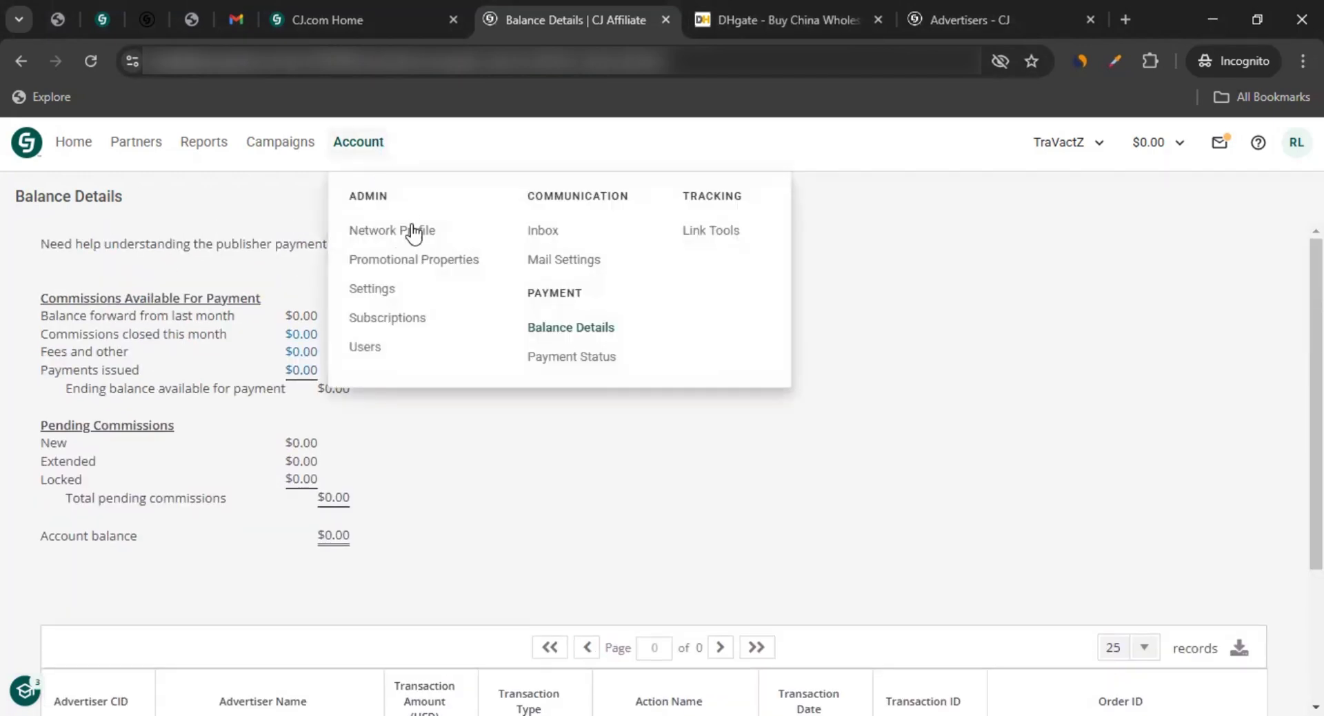
click(720, 233)
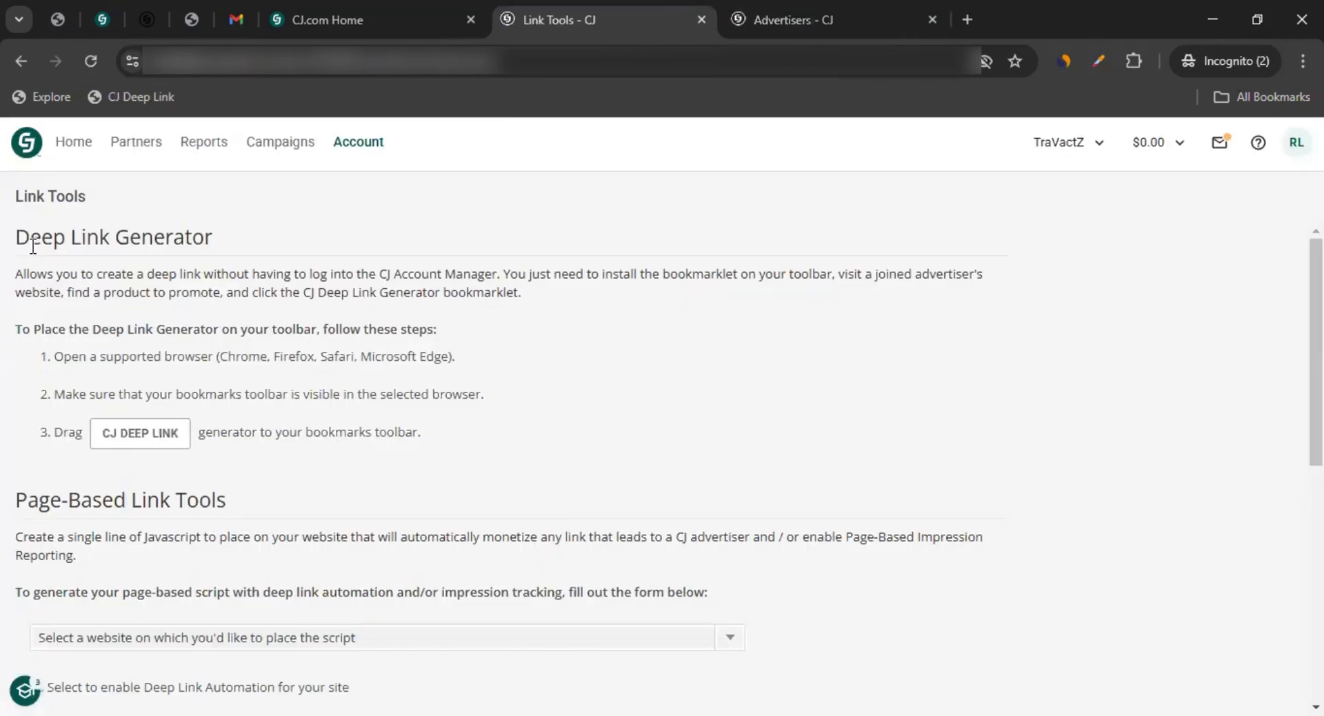
drag(255, 232, 30, 236)
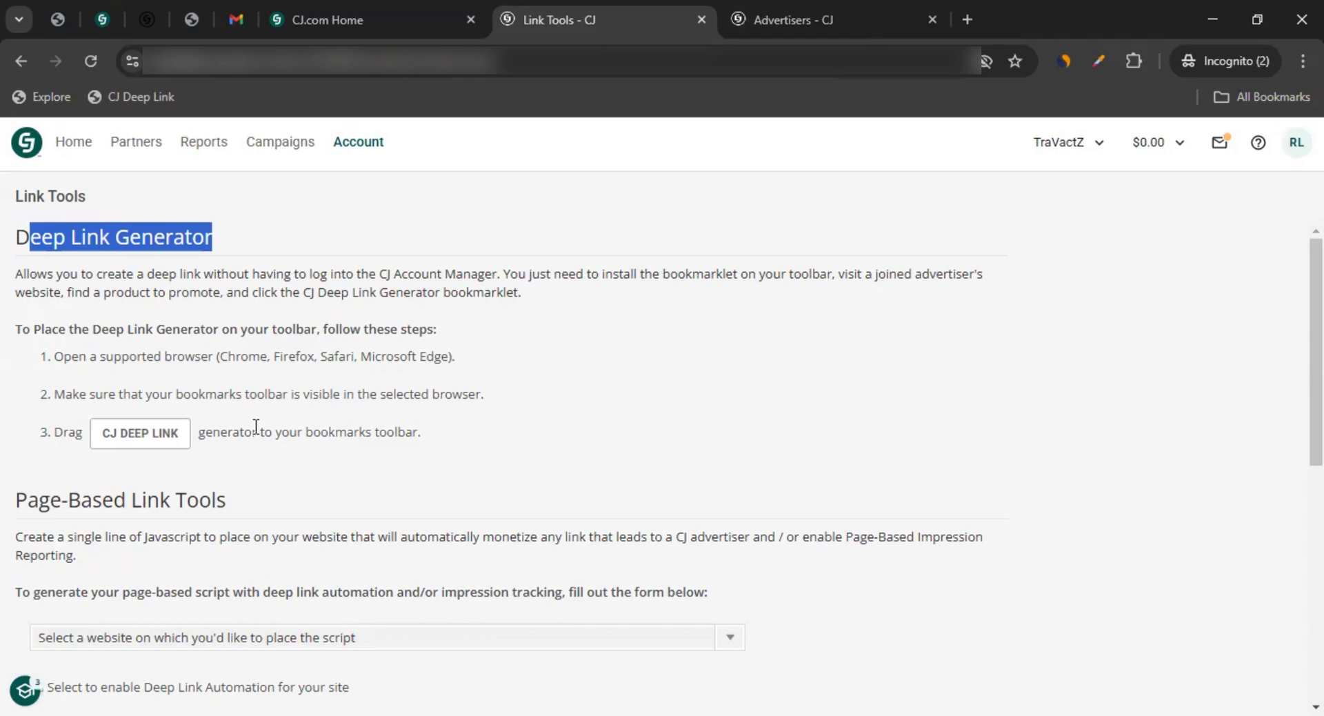
drag(105, 440, 341, 81)
mouse_move(186, 165)
drag(446, 432, 89, 338)
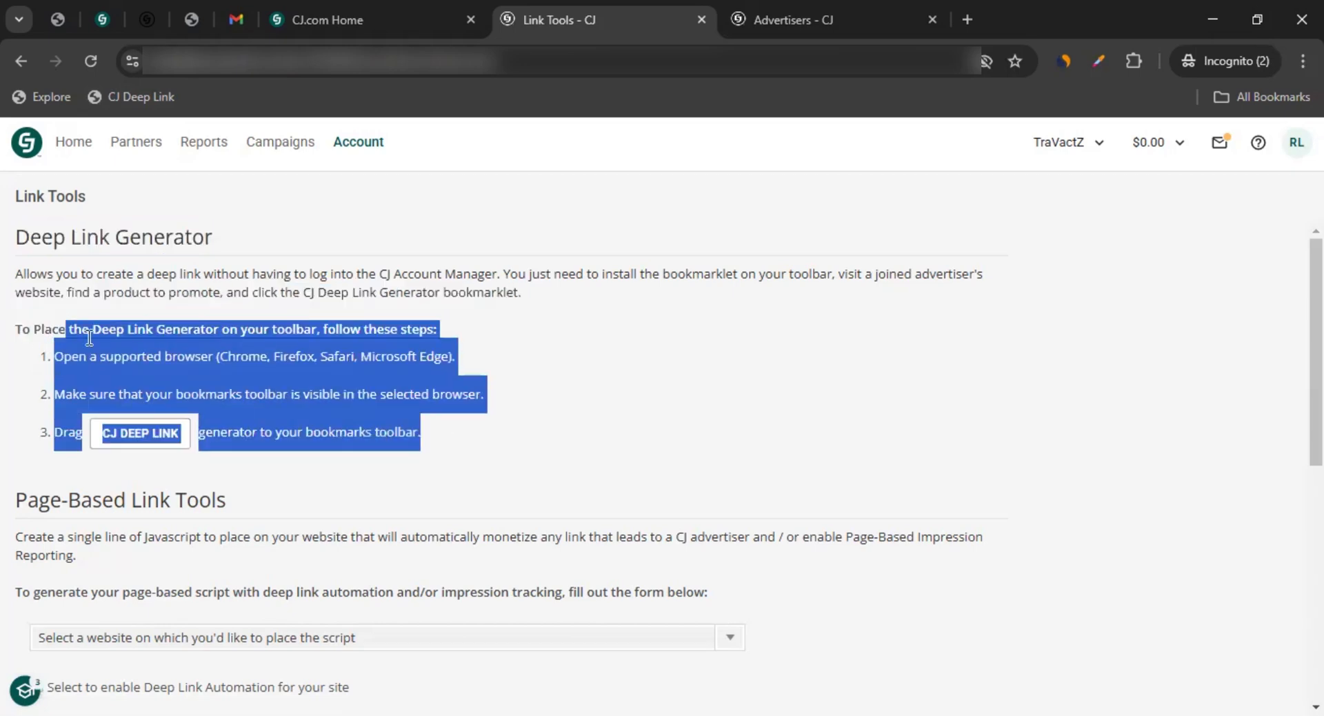
click(498, 456)
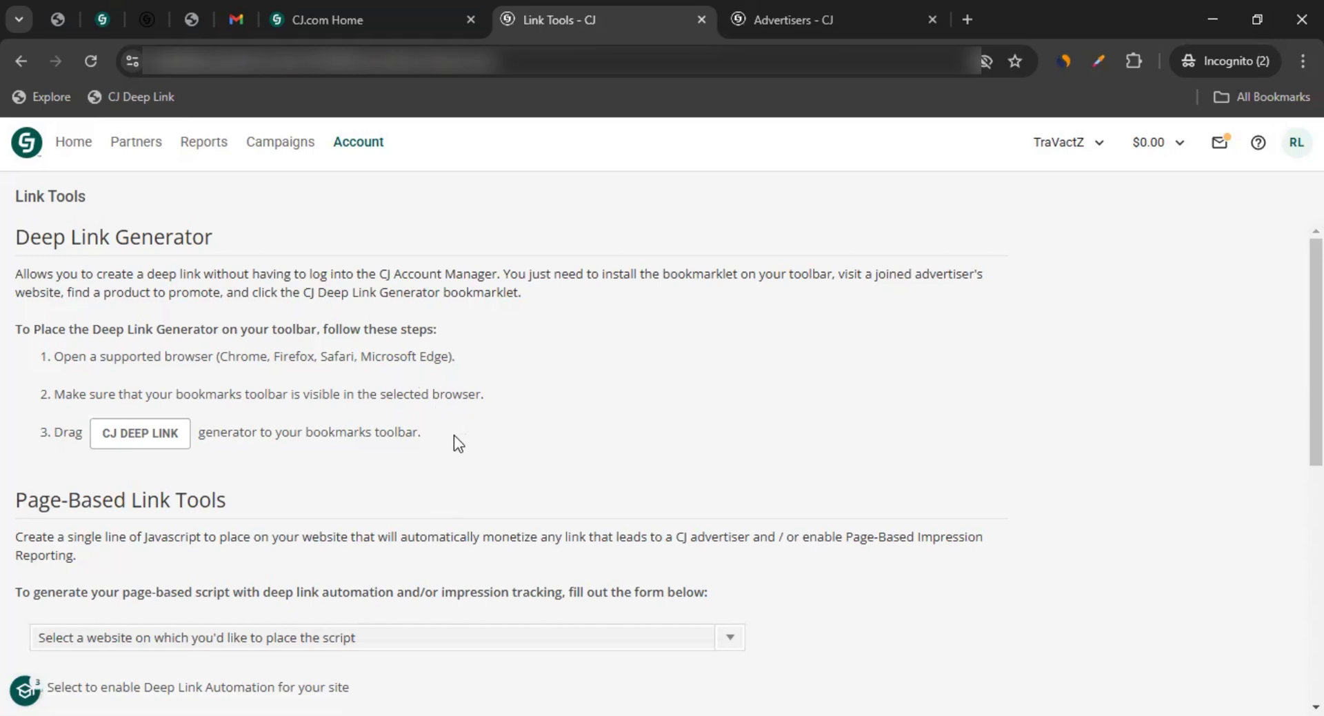
Review the Page-Based Link Tools section, including its description of the JavaScript for monetizing links and its form options.
scroll(445, 436, down, 1)
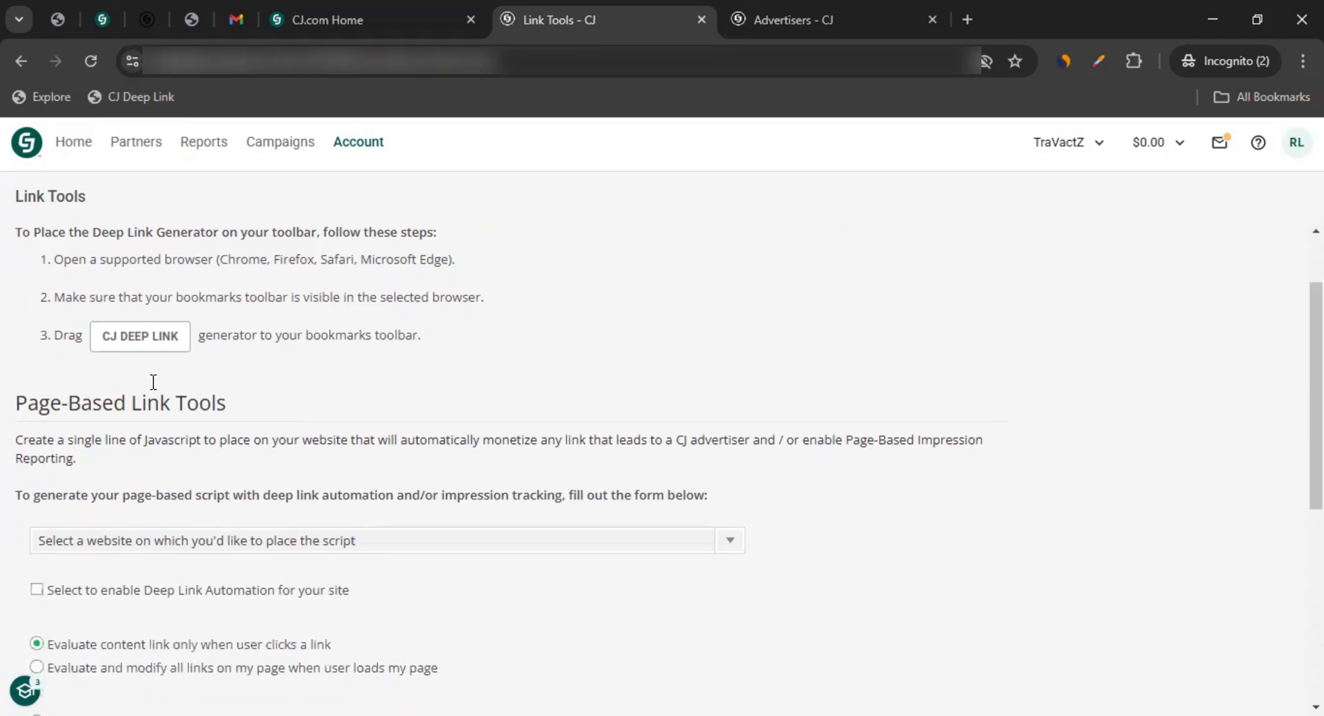
drag(39, 403, 225, 408)
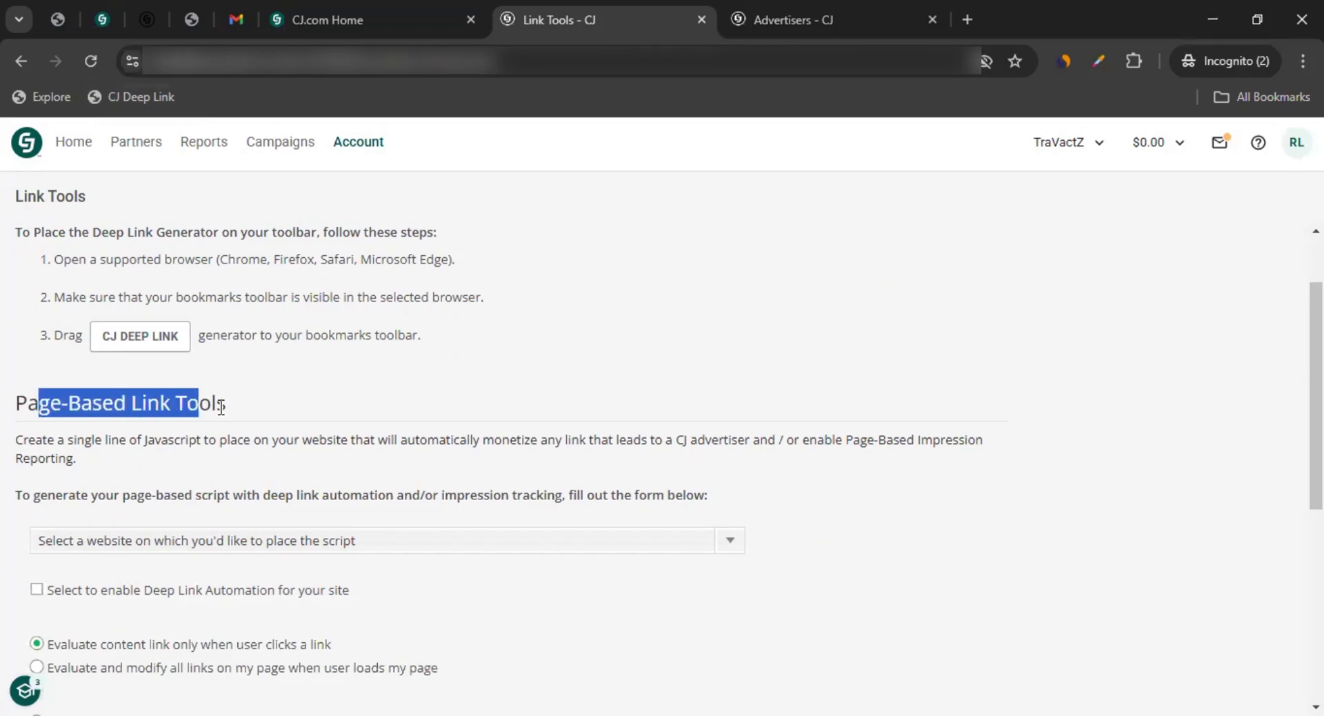
scroll(229, 409, down, 3)
scroll(271, 415, up, 3)
scroll(110, 405, down, 2)
drag(108, 246, 890, 319)
scroll(483, 240, up, 1)
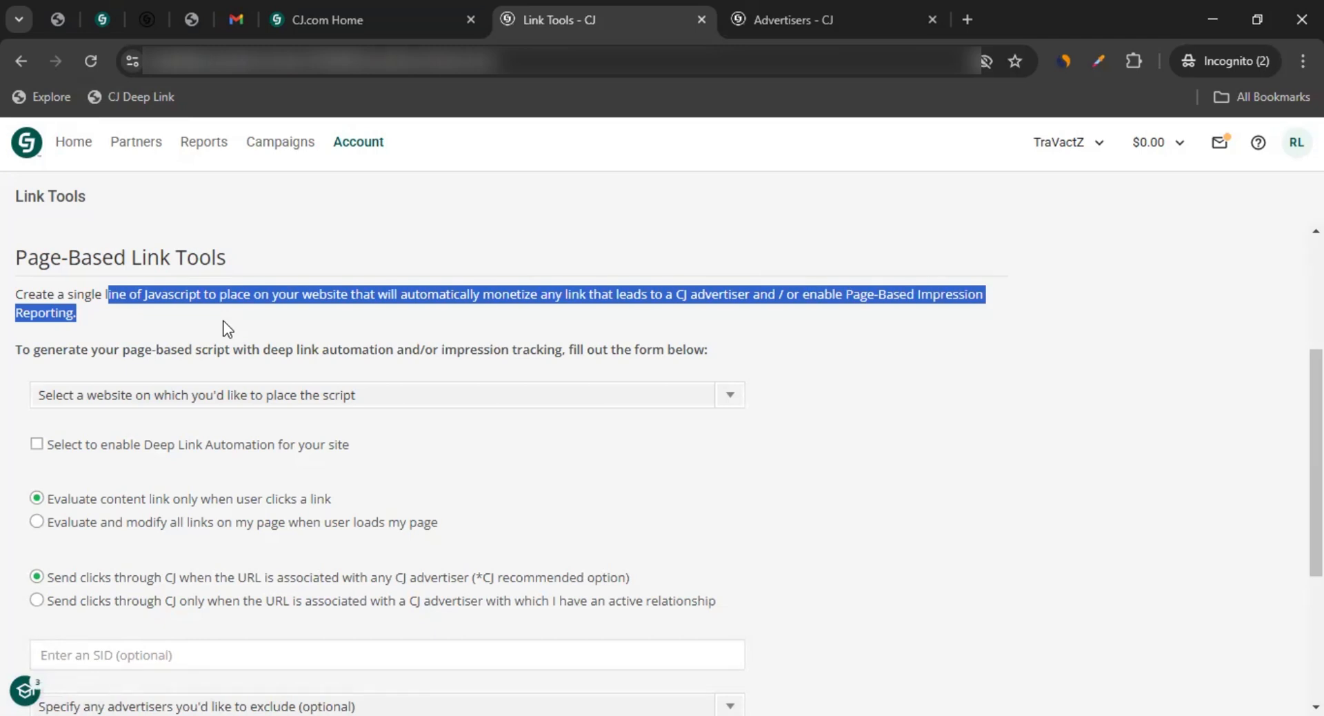
drag(39, 260, 237, 254)
click(132, 316)
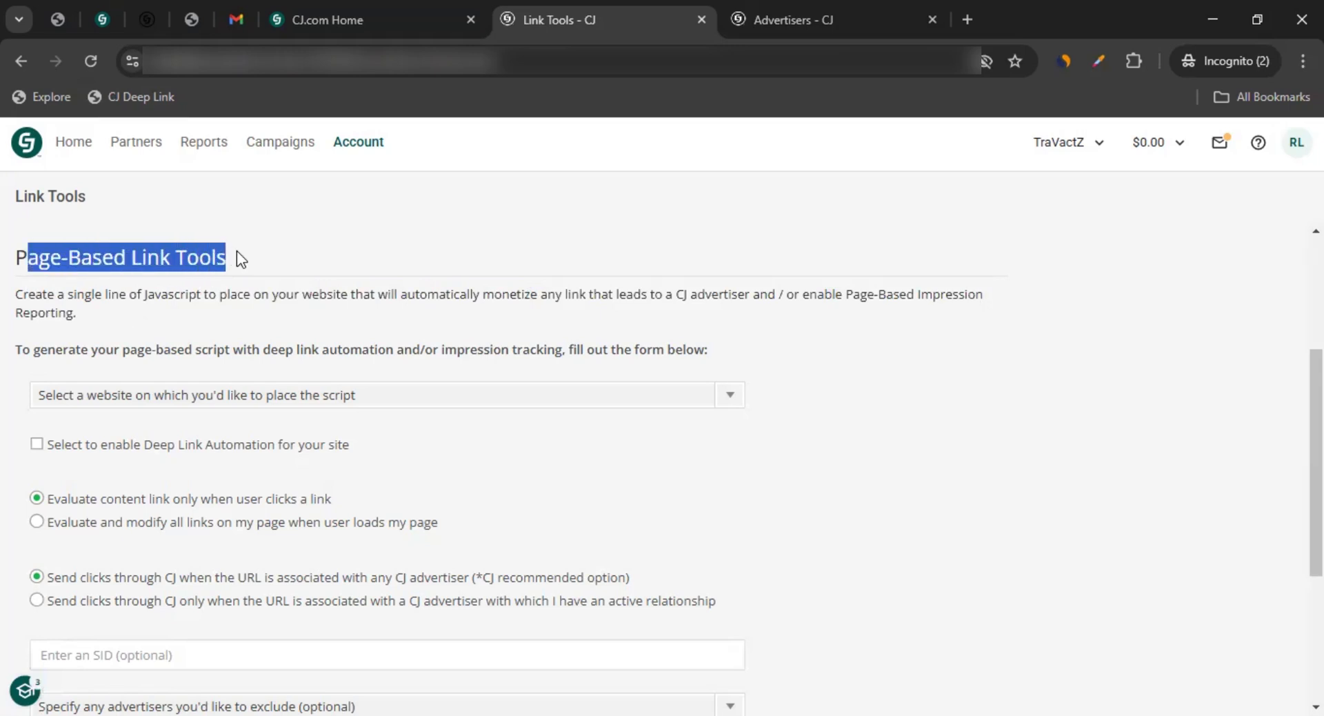
Choose the Travactz website for the page-based script and enable Deep Link Automation for it.
scroll(166, 311, down, 3)
scroll(177, 255, up, 1)
click(176, 295)
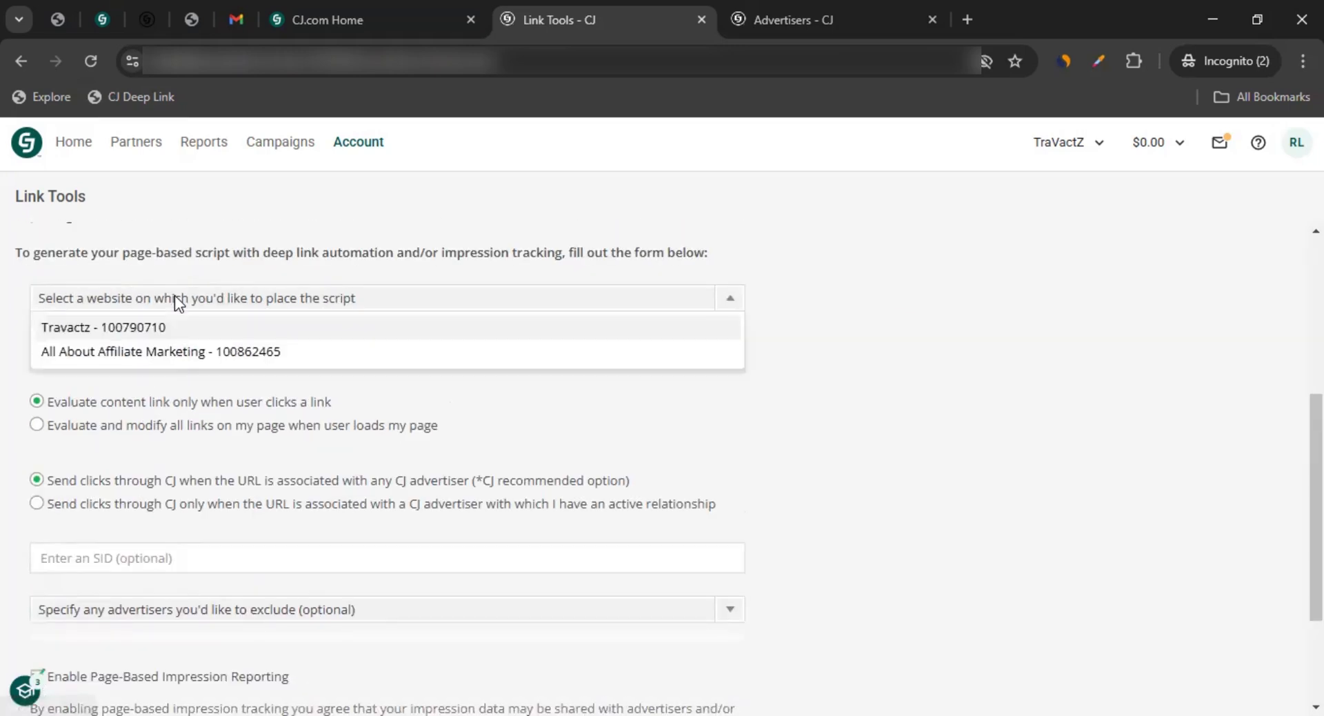
click(169, 328)
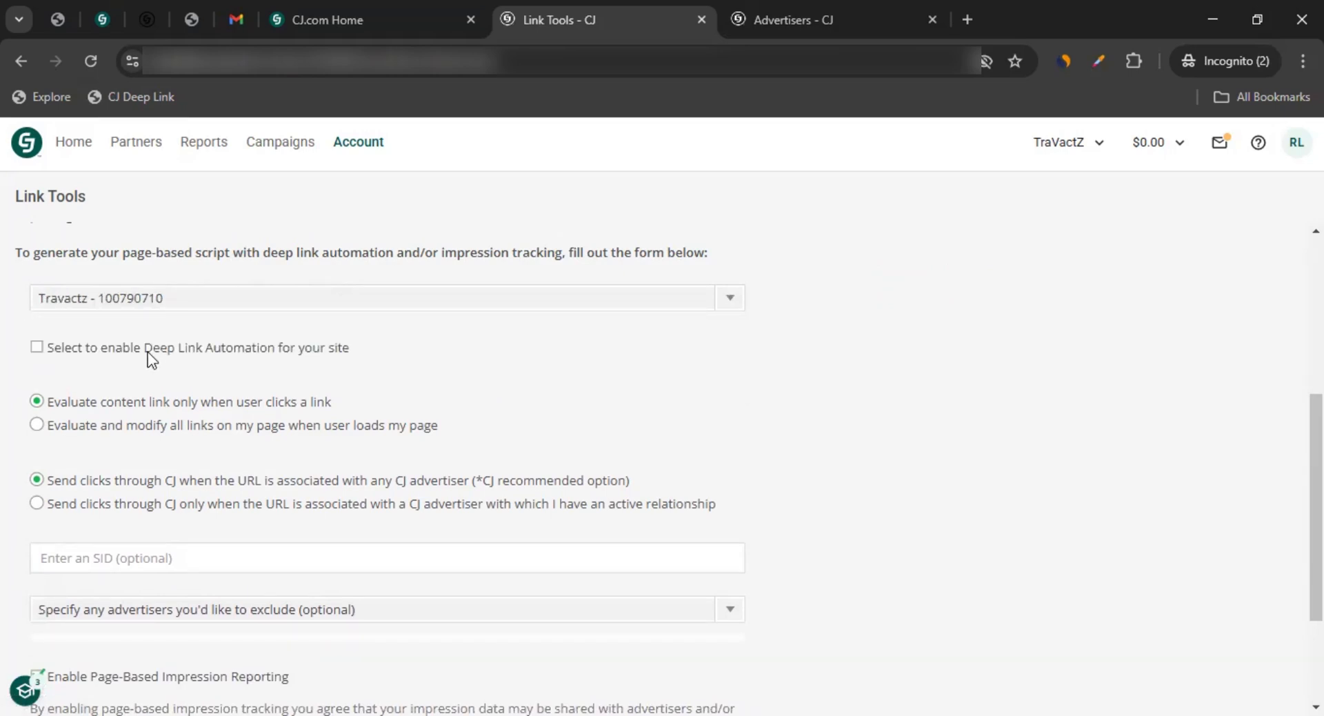
click(37, 348)
drag(448, 431, 41, 427)
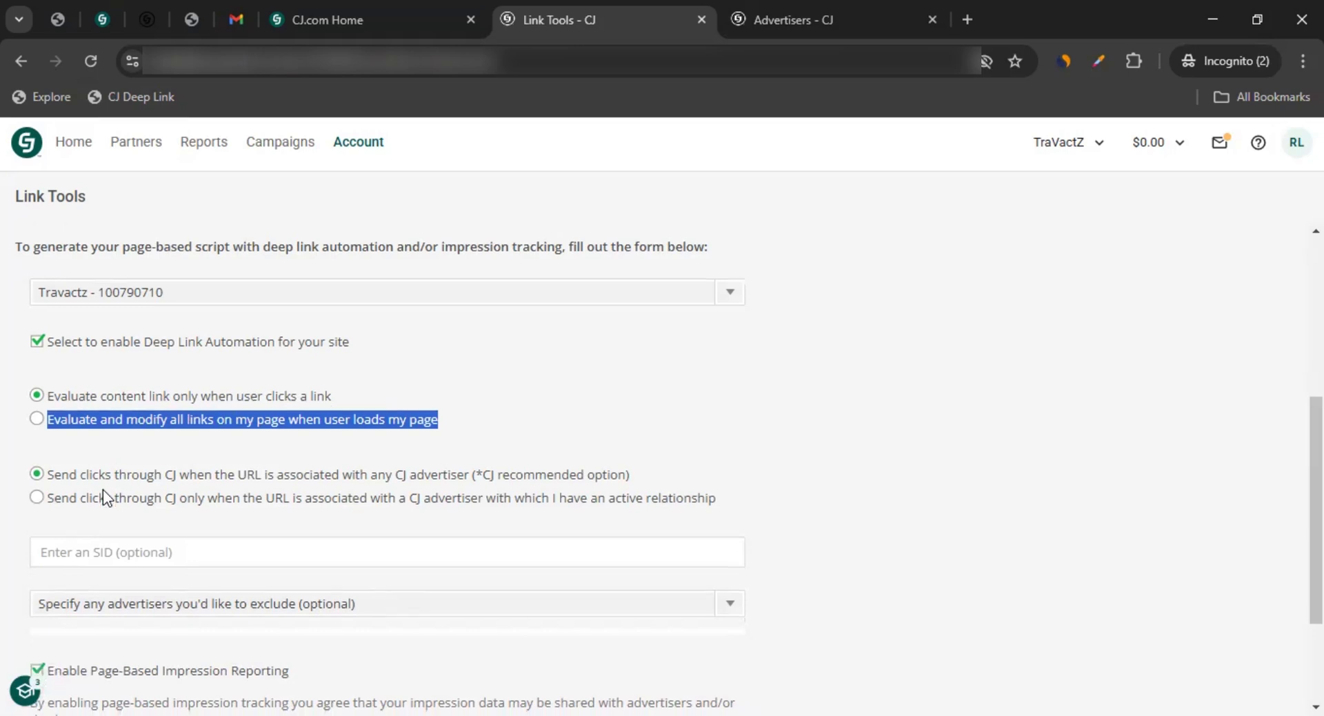
Try sending clicks through CJ only for advertisers with an active relationship, and restore the recommended any-advertiser option.
scroll(95, 367, down, 1)
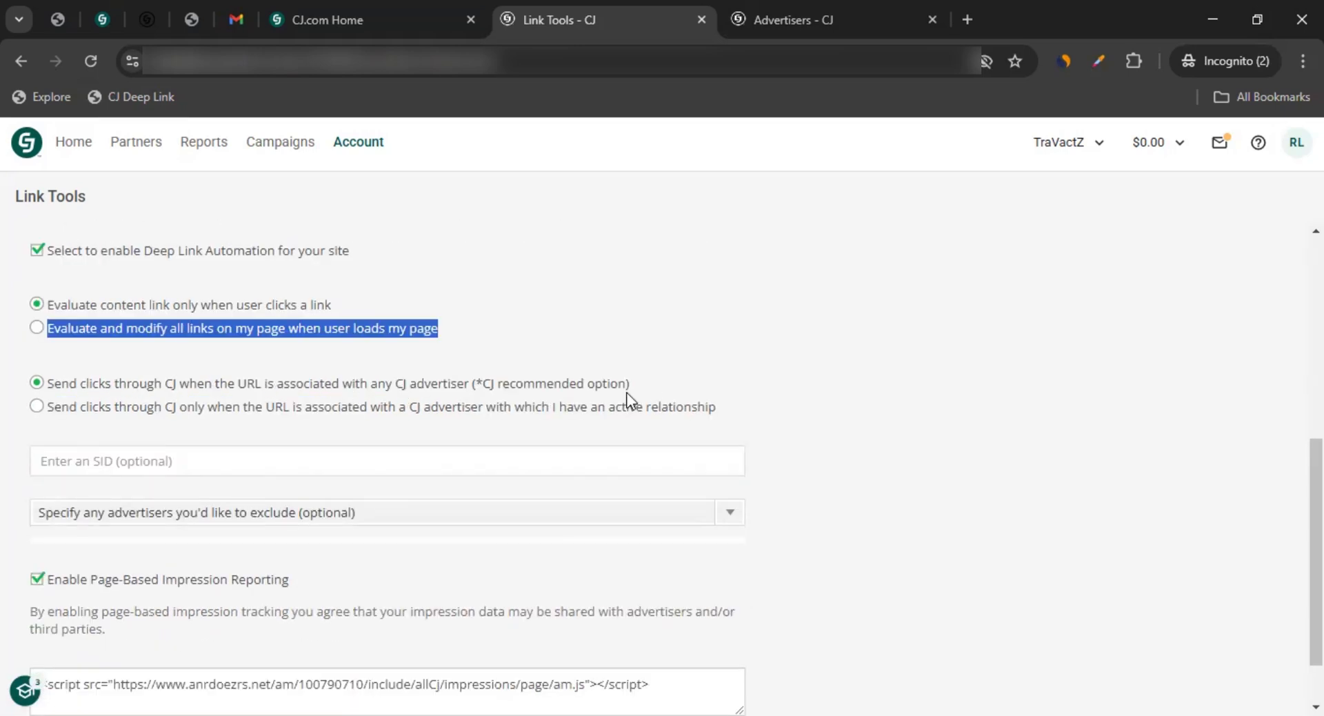
drag(114, 406, 727, 406)
click(328, 409)
click(746, 417)
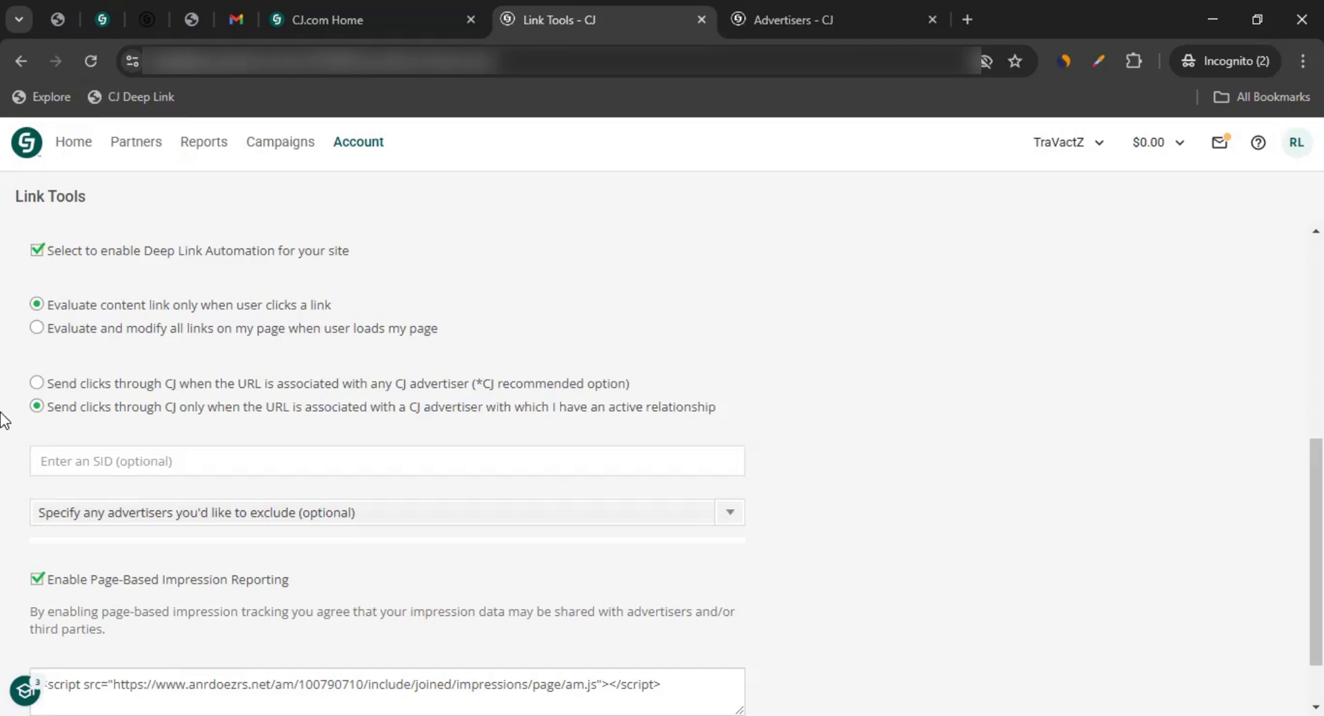
click(37, 384)
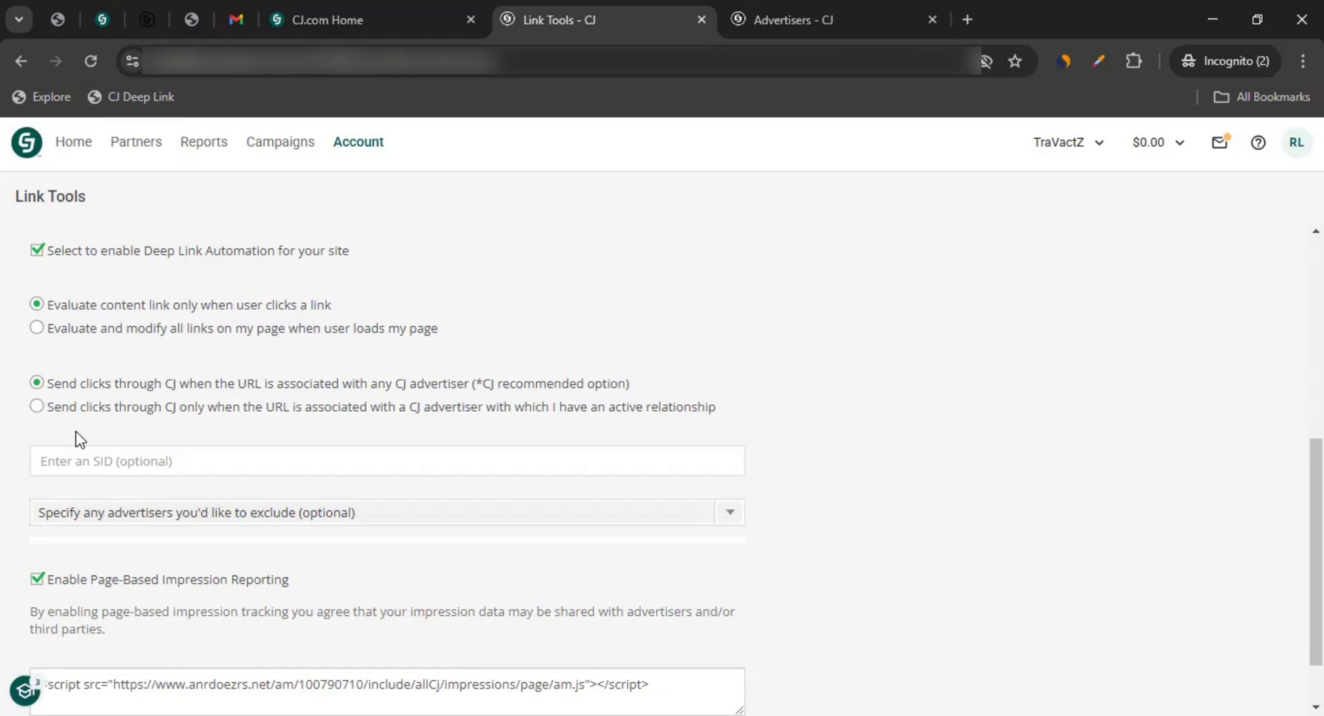
Check the optional advertiser exclusion list, and select the full text of the generated page script.
scroll(76, 435, down, 1)
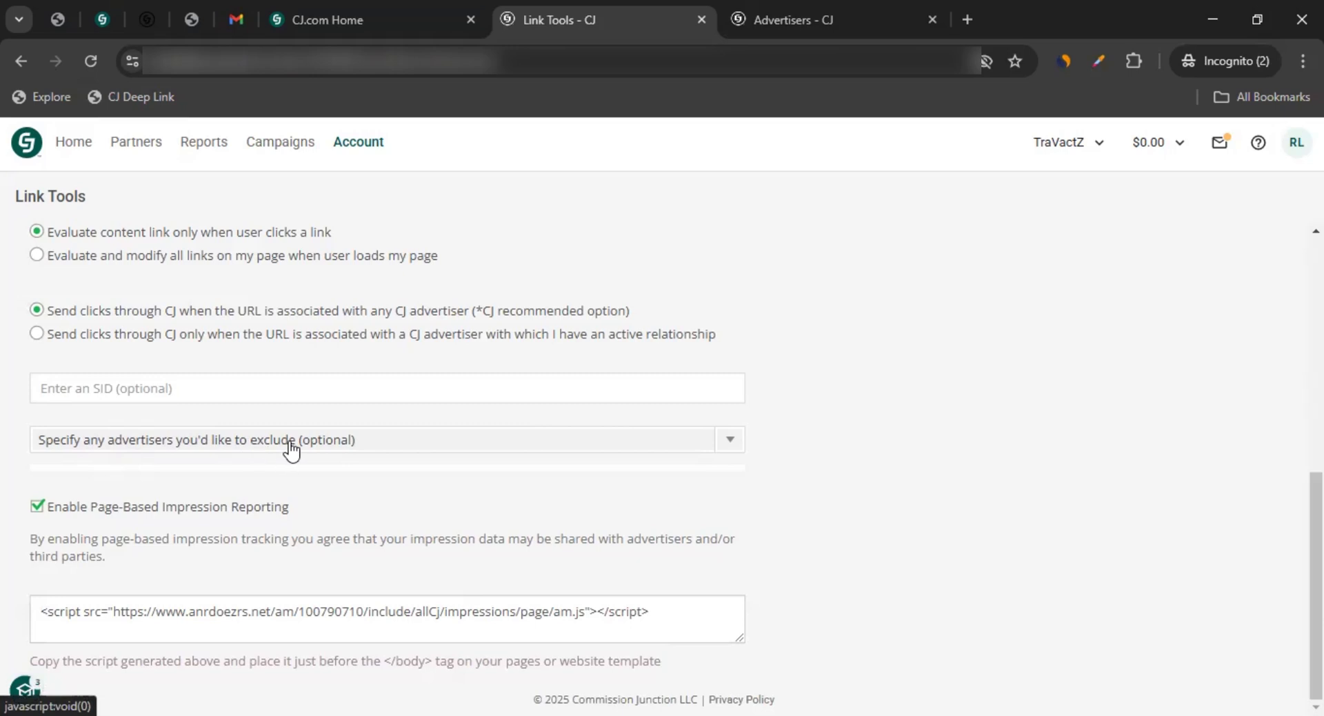
click(317, 445)
click(1002, 431)
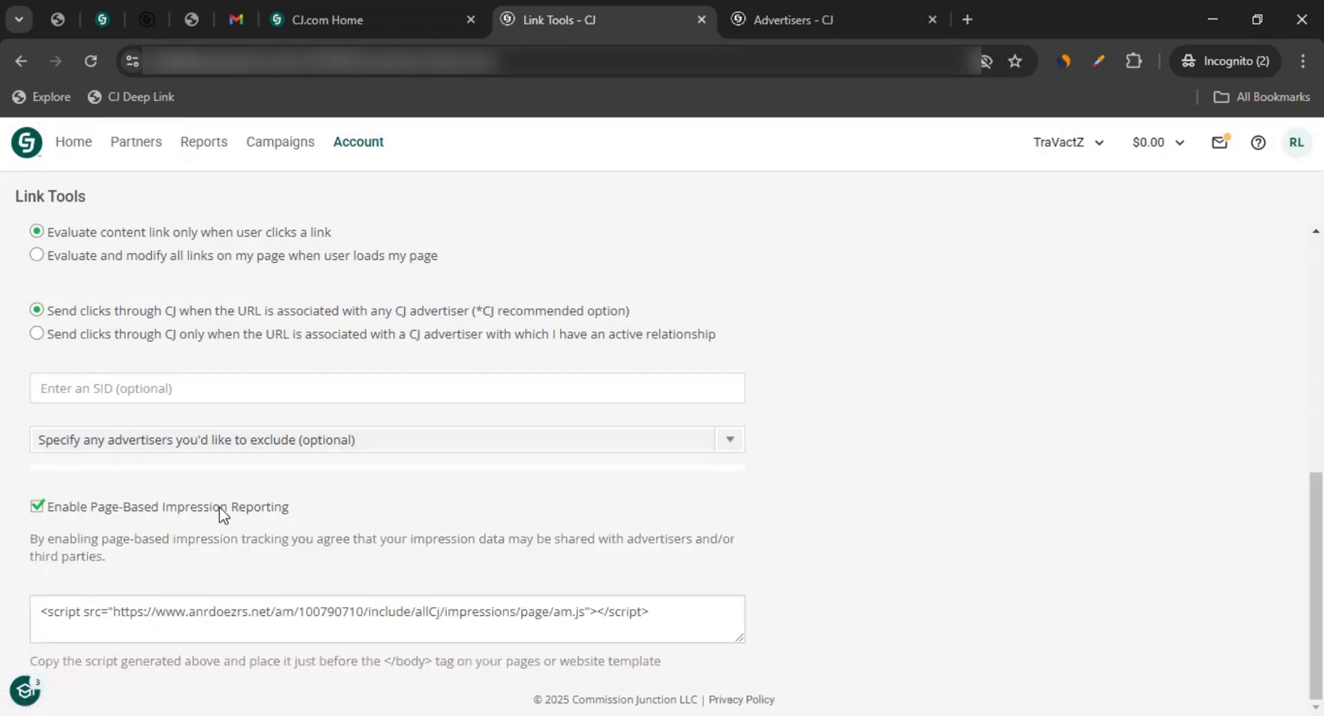
drag(651, 611, 4, 624)
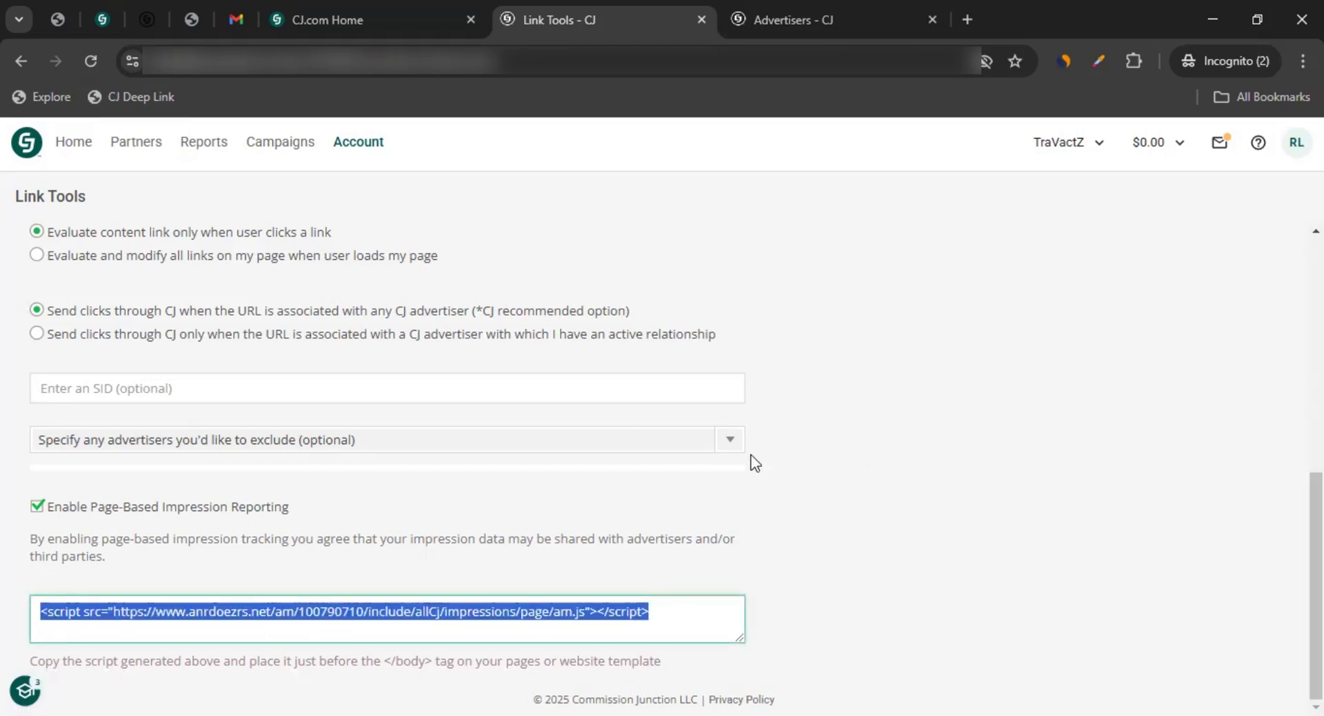
scroll(661, 459, up, 5)
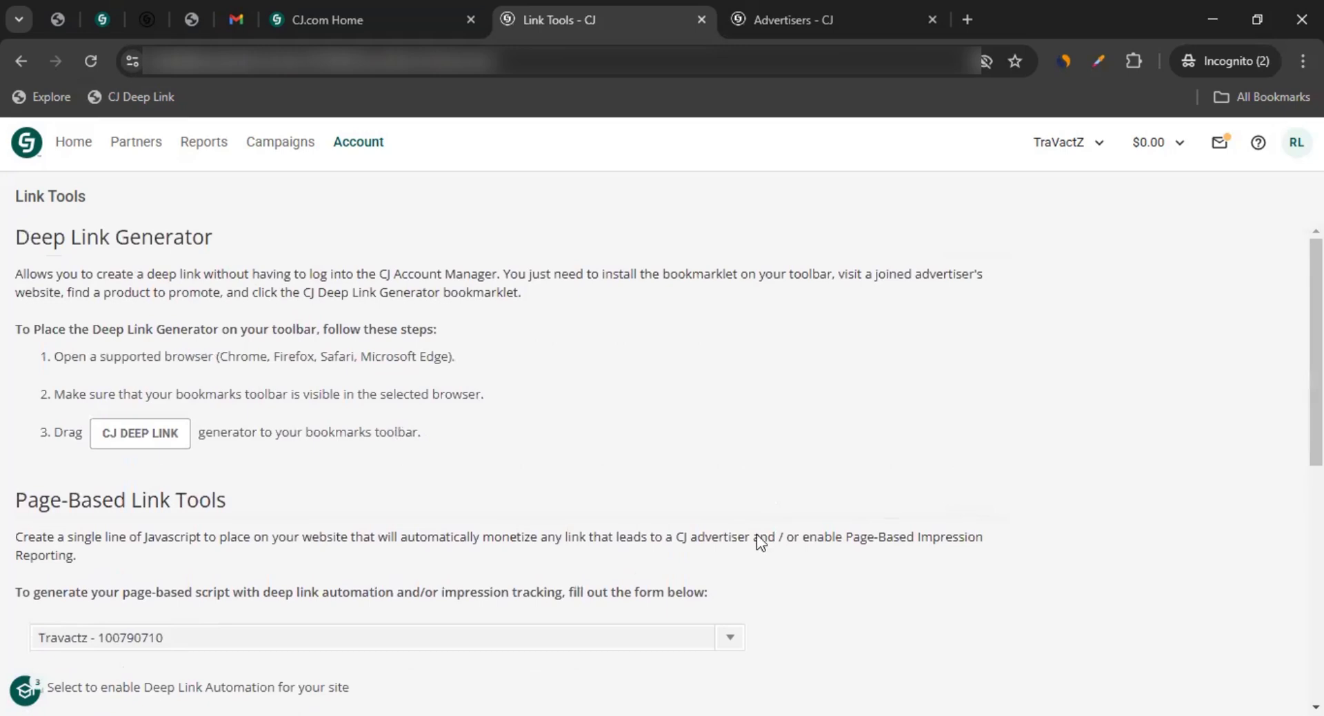
scroll(758, 536, down, 10)
scroll(756, 533, up, 10)
click(370, 143)
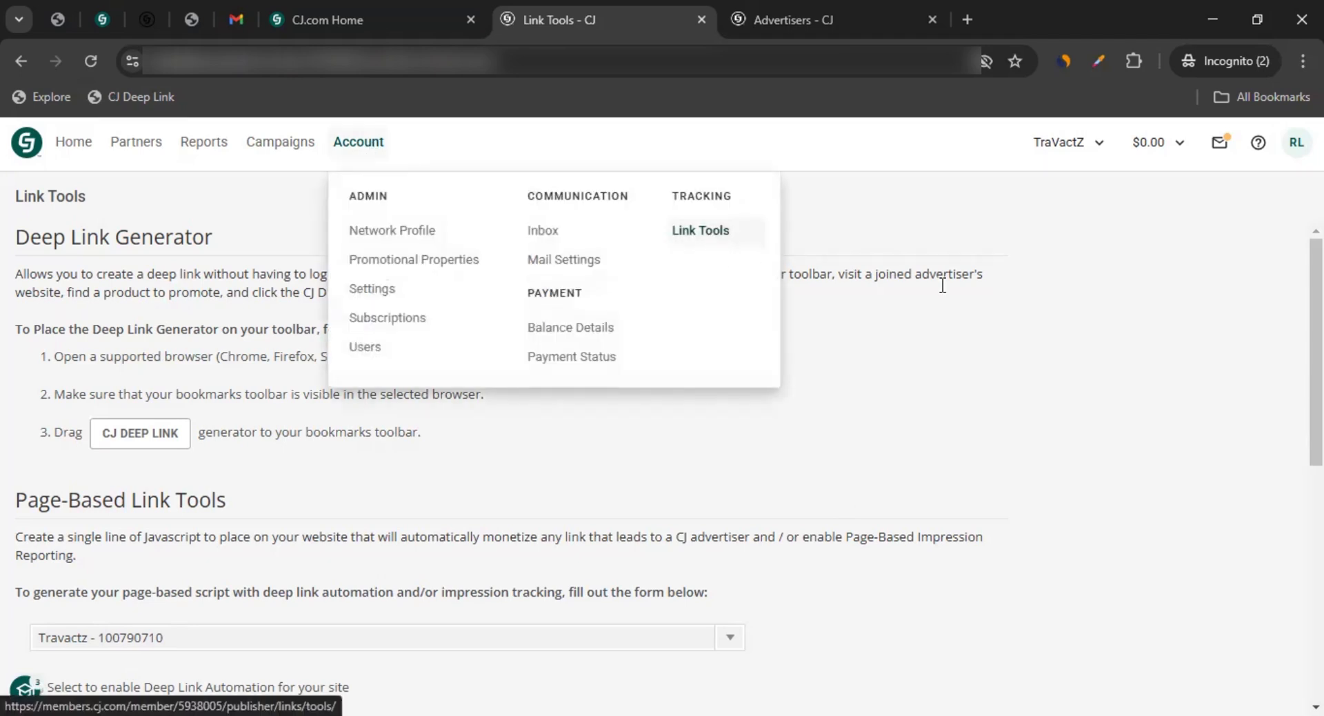
mouse_move(120, 141)
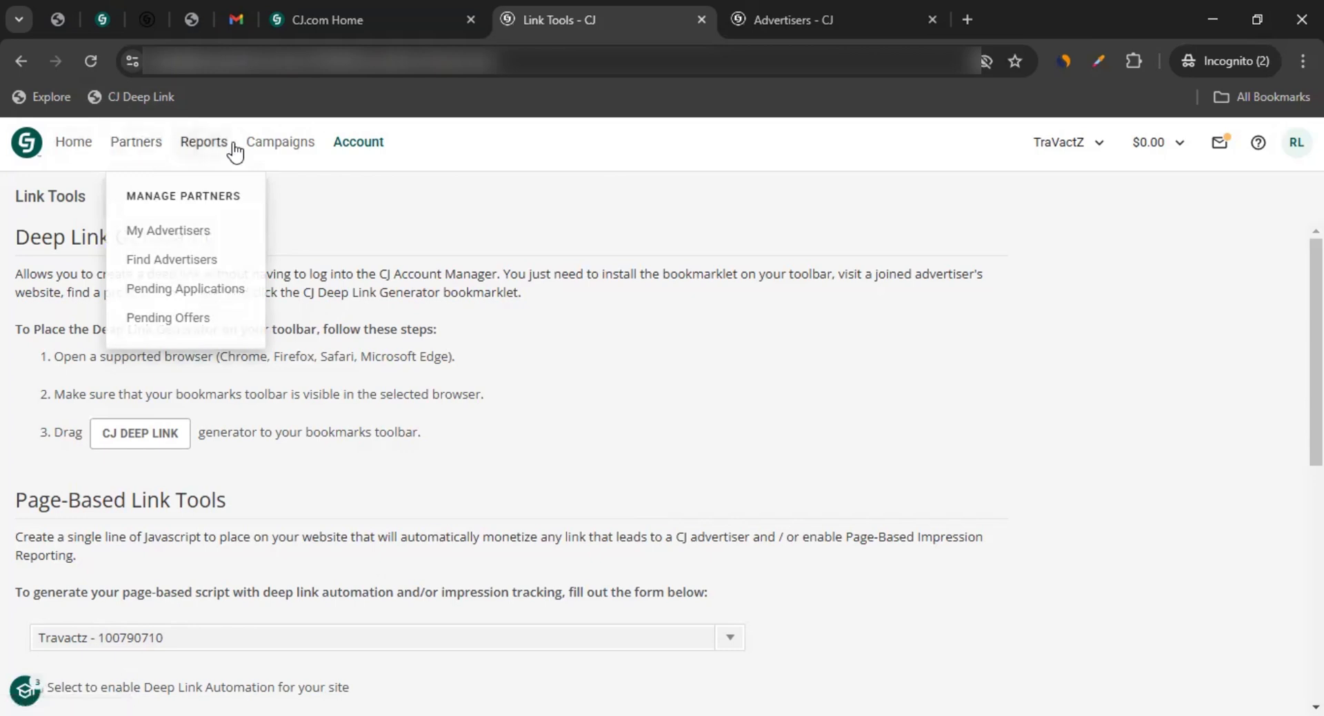
mouse_move(330, 149)
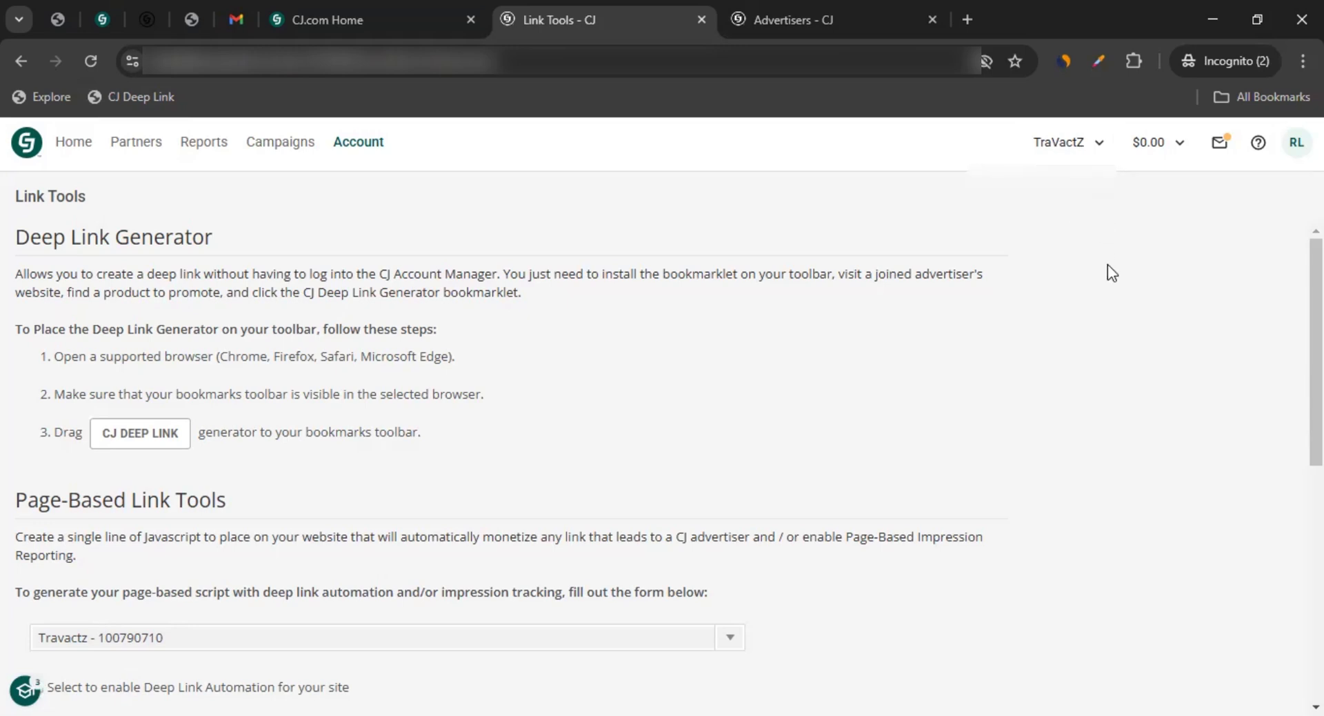
Open Manage Accounts, inspect the Add Account form, and leave without linking another account.
click(1093, 146)
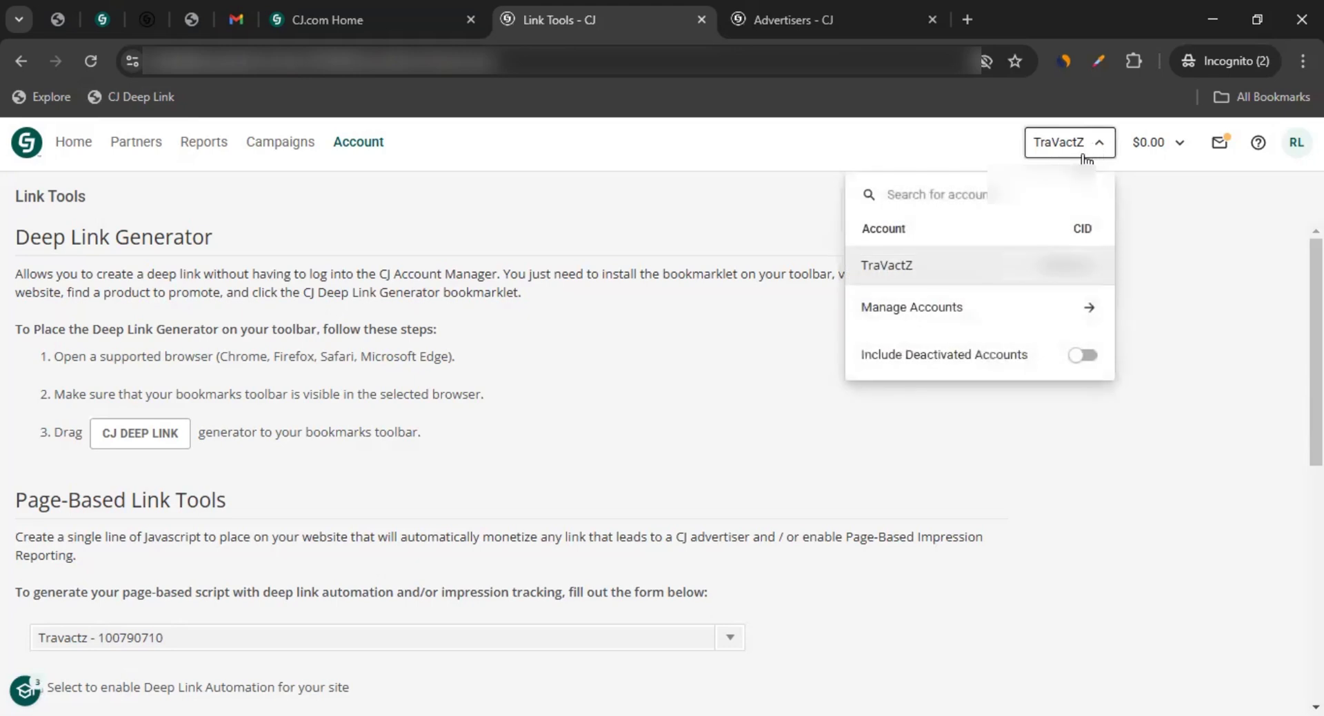
click(942, 311)
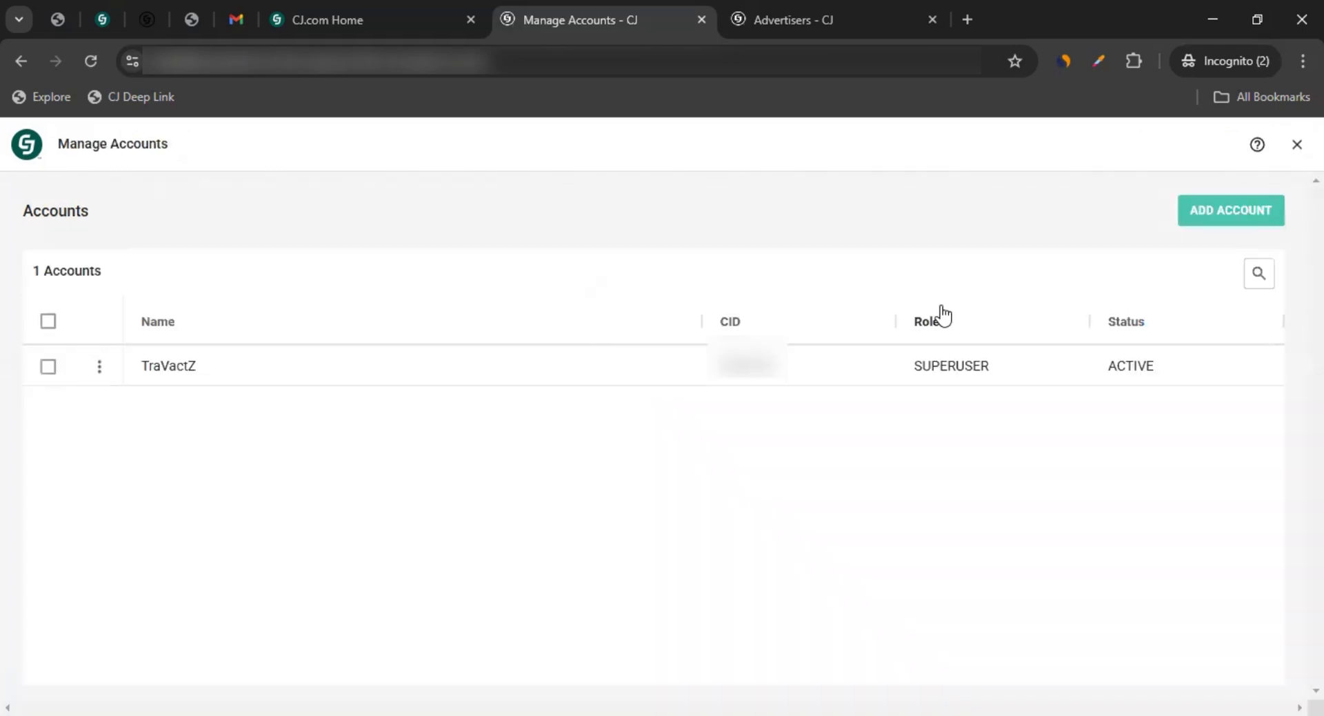
click(1219, 217)
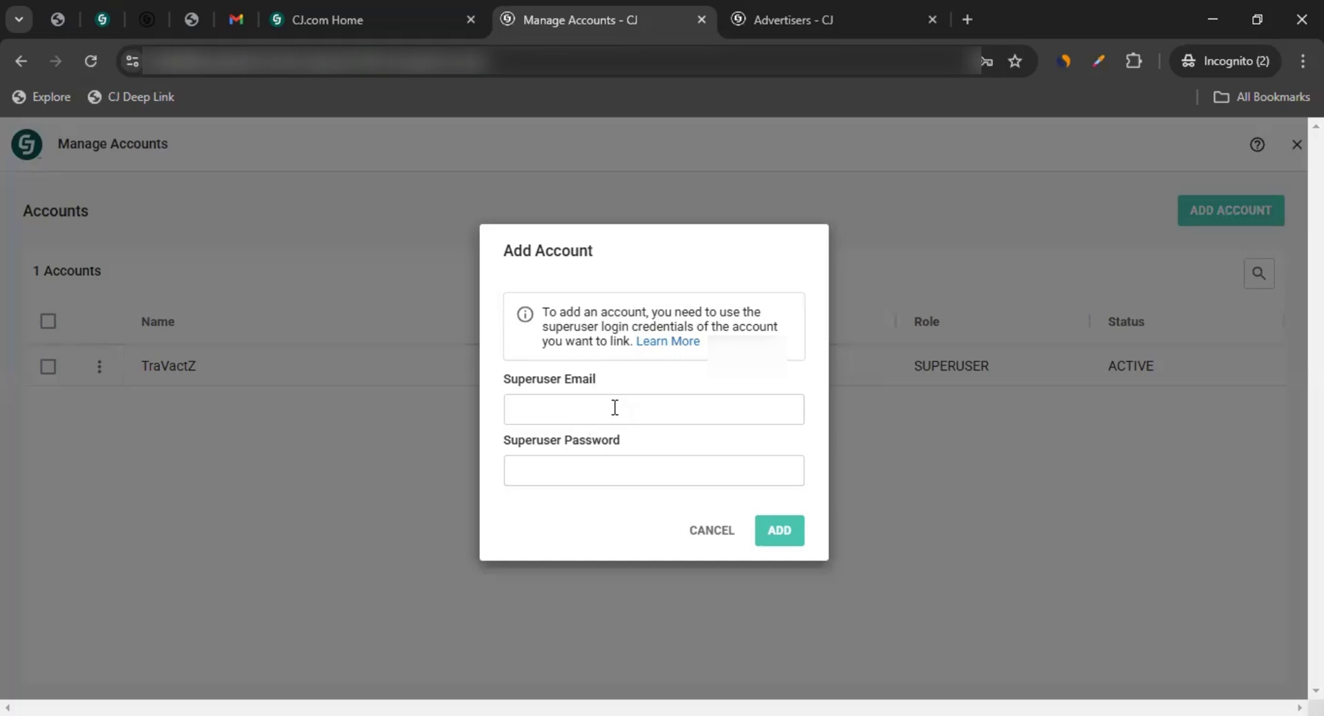
click(717, 536)
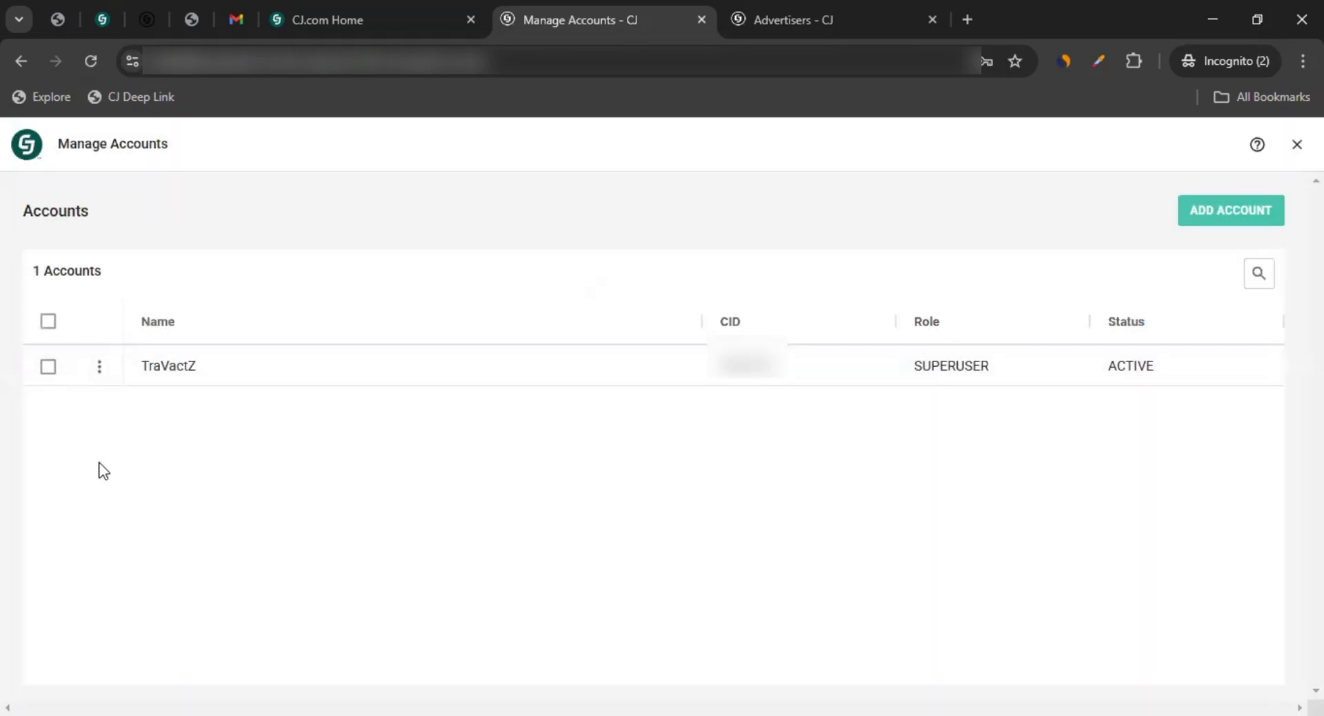
click(1295, 143)
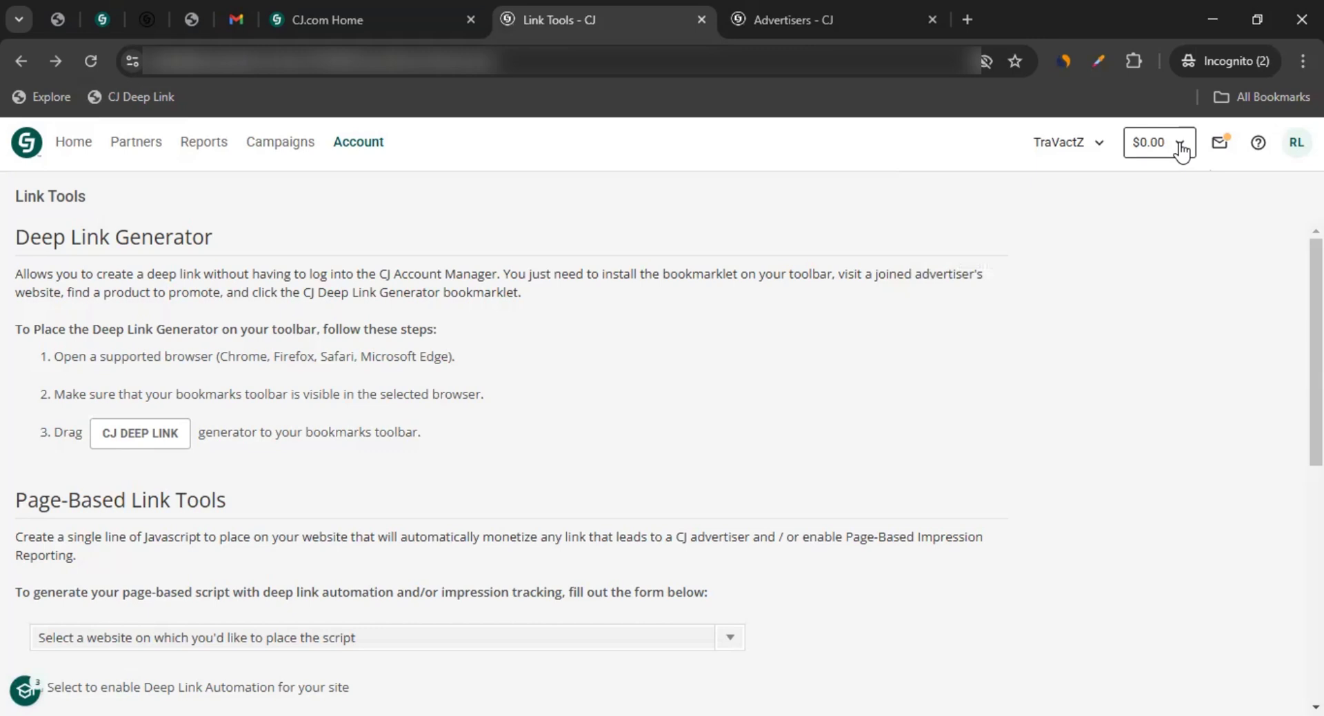
Hide the balance amount in the navigation bar, and show it again.
click(1181, 150)
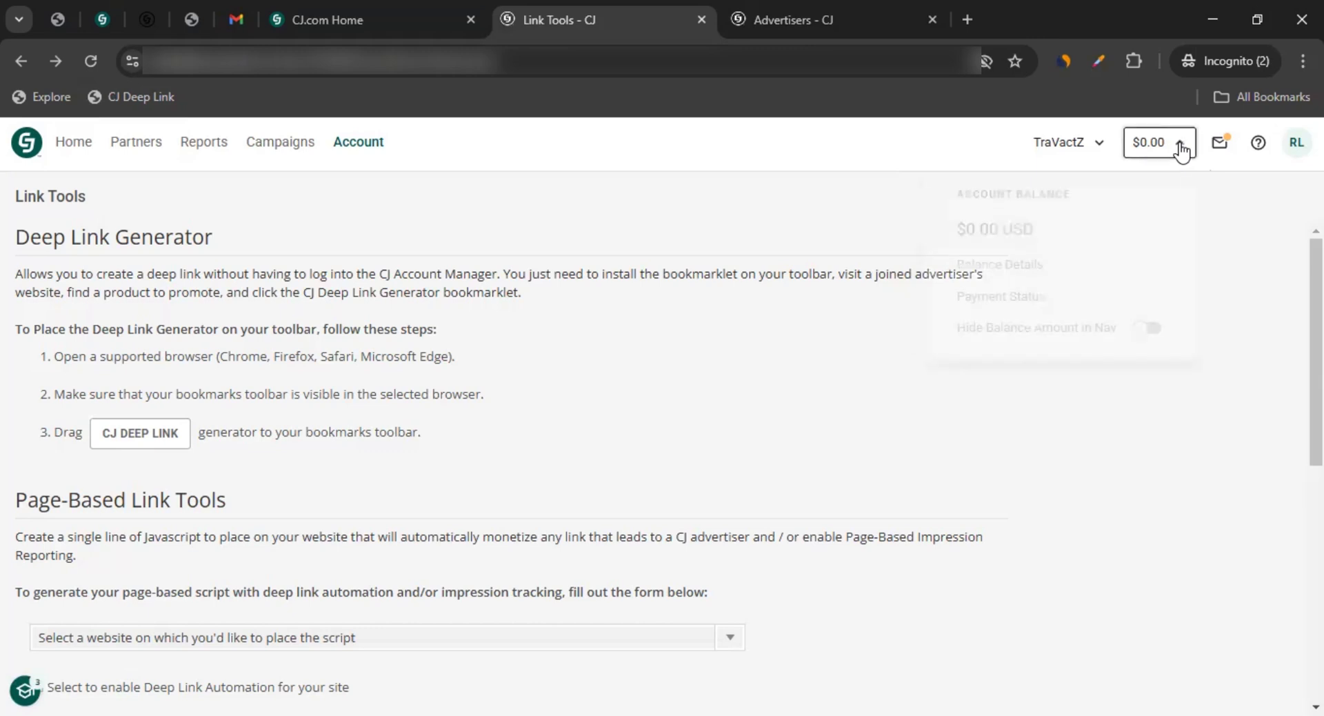
click(1147, 329)
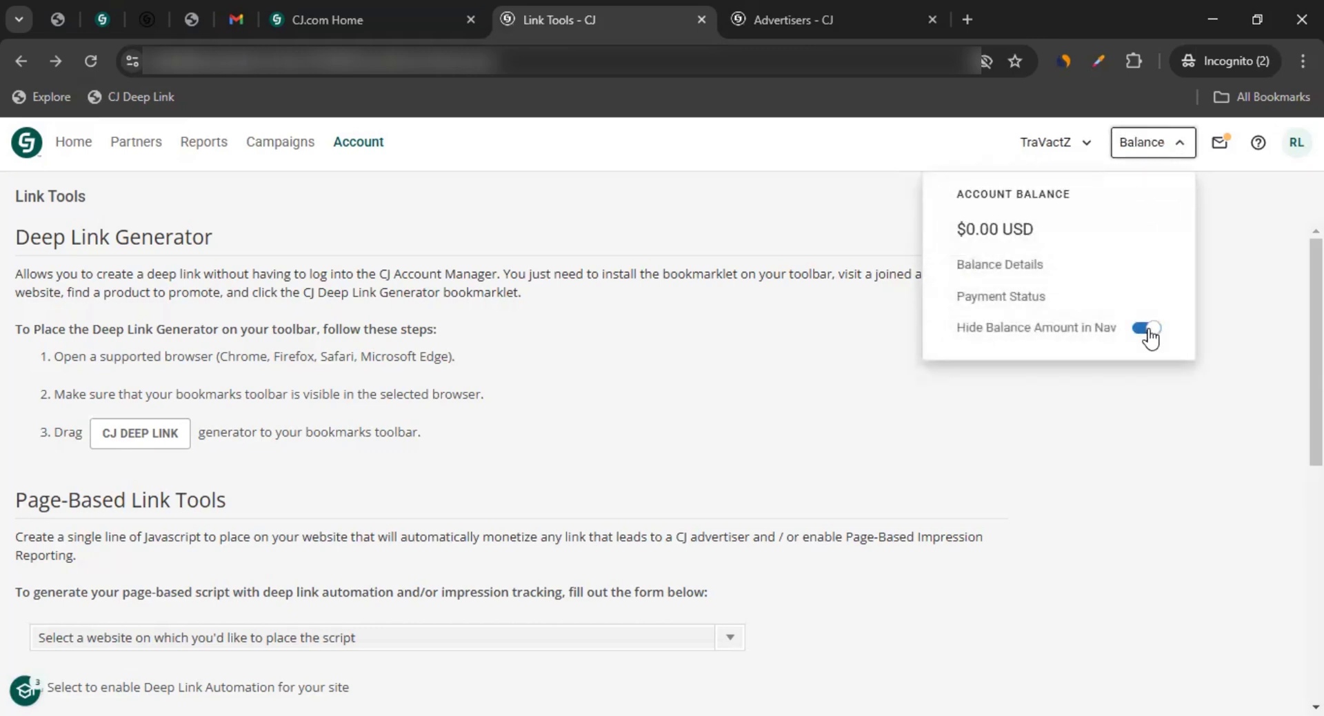
click(1147, 329)
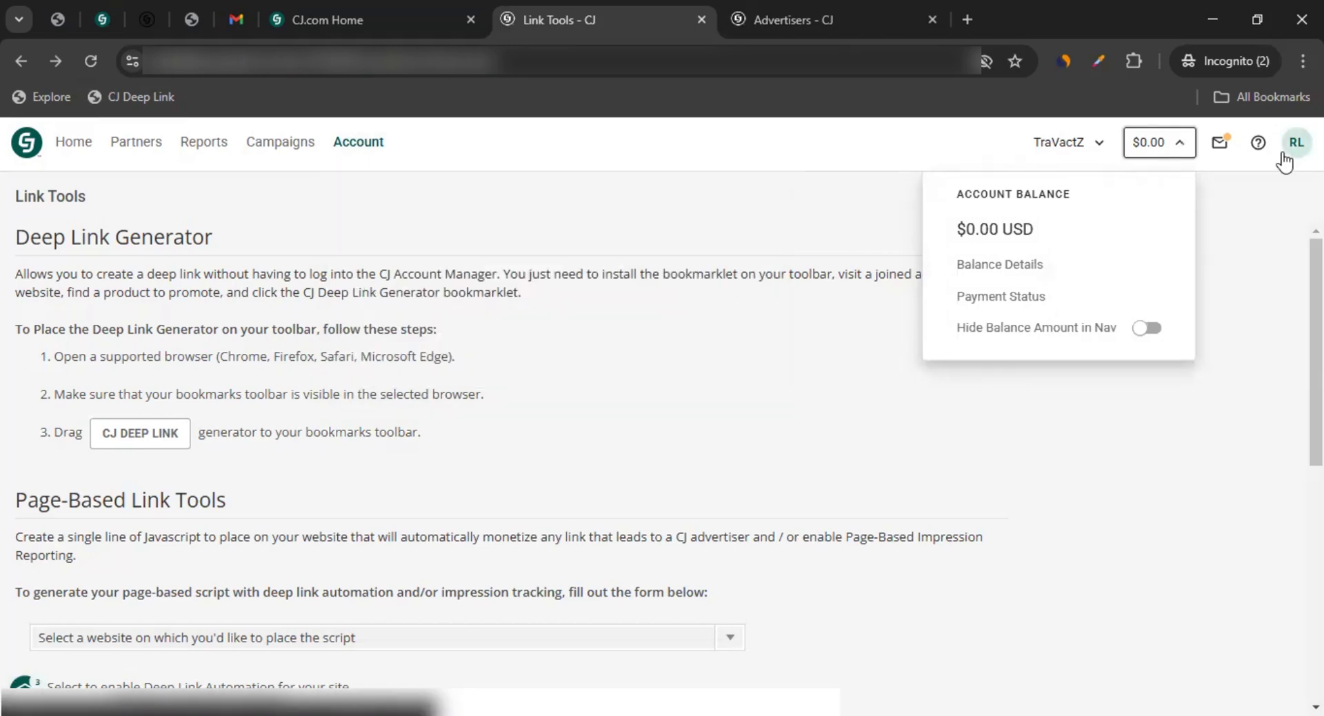
View the mail shortcuts and profile options, and open Contact Support from the support resources.
click(1221, 157)
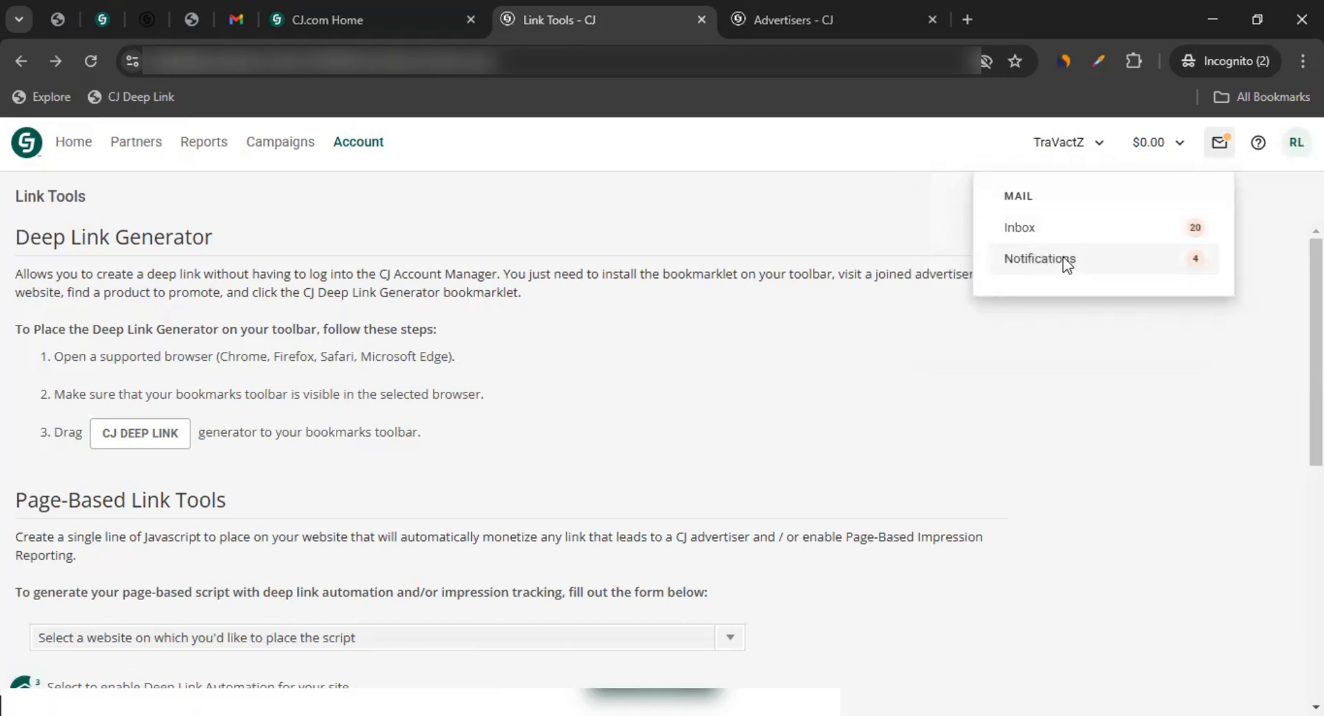
click(1255, 154)
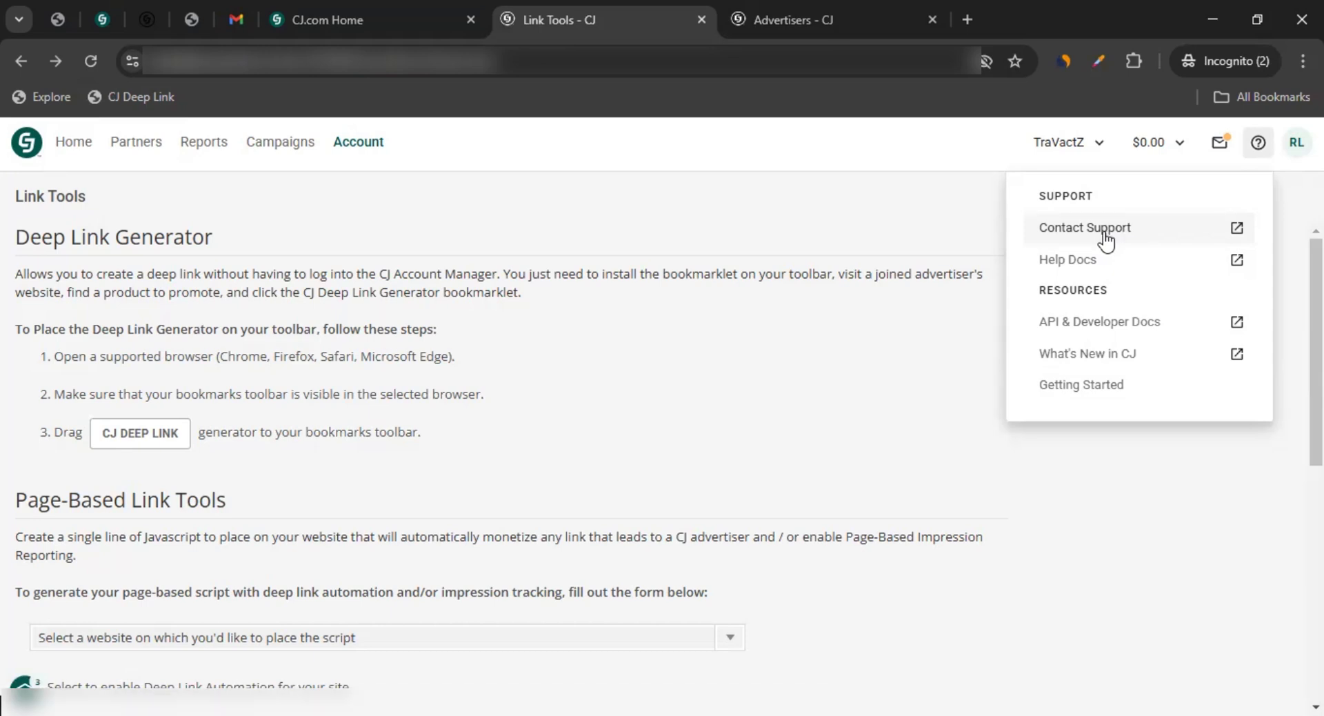
click(1105, 236)
click(1260, 155)
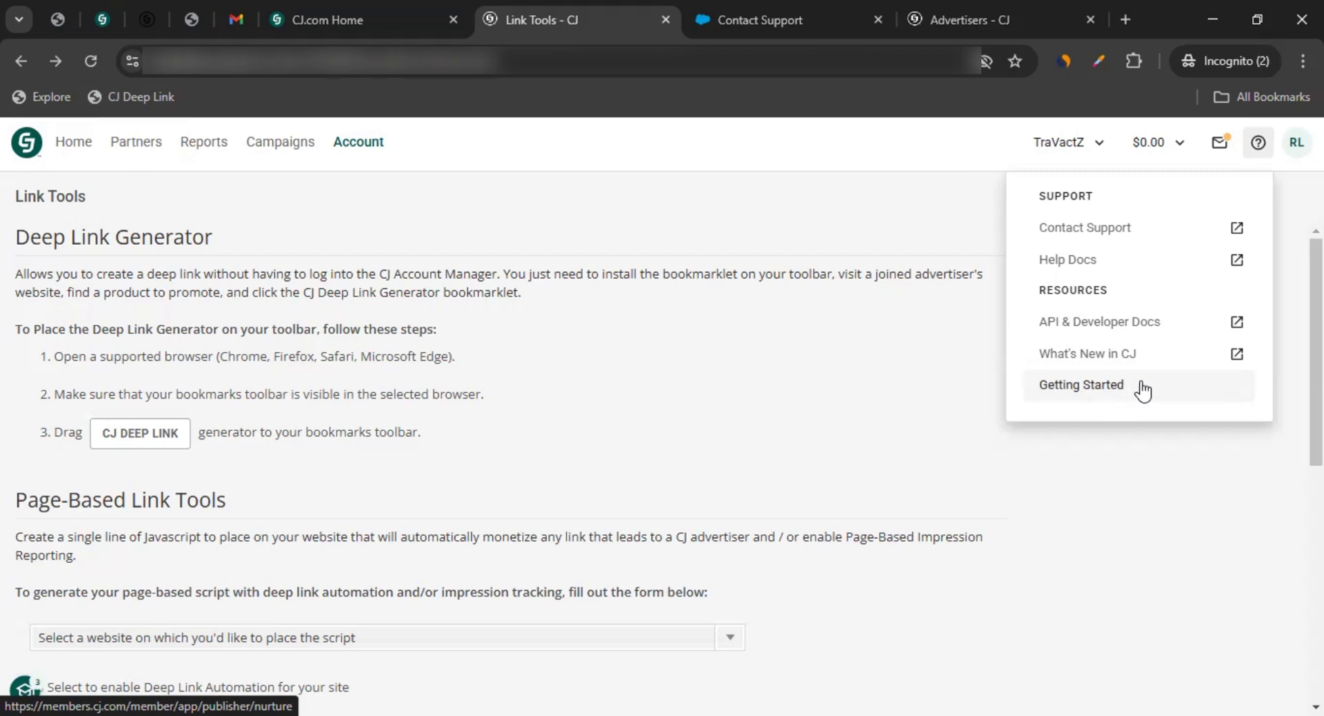
click(1257, 155)
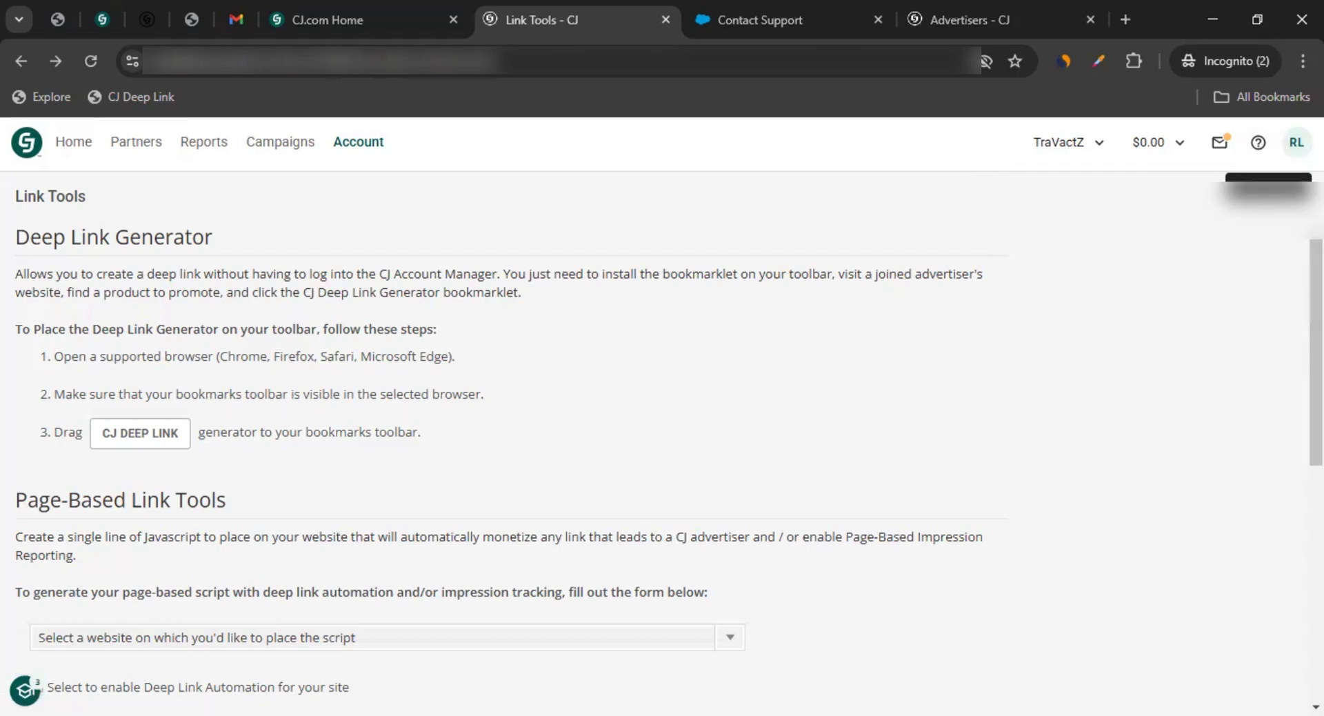
click(1295, 143)
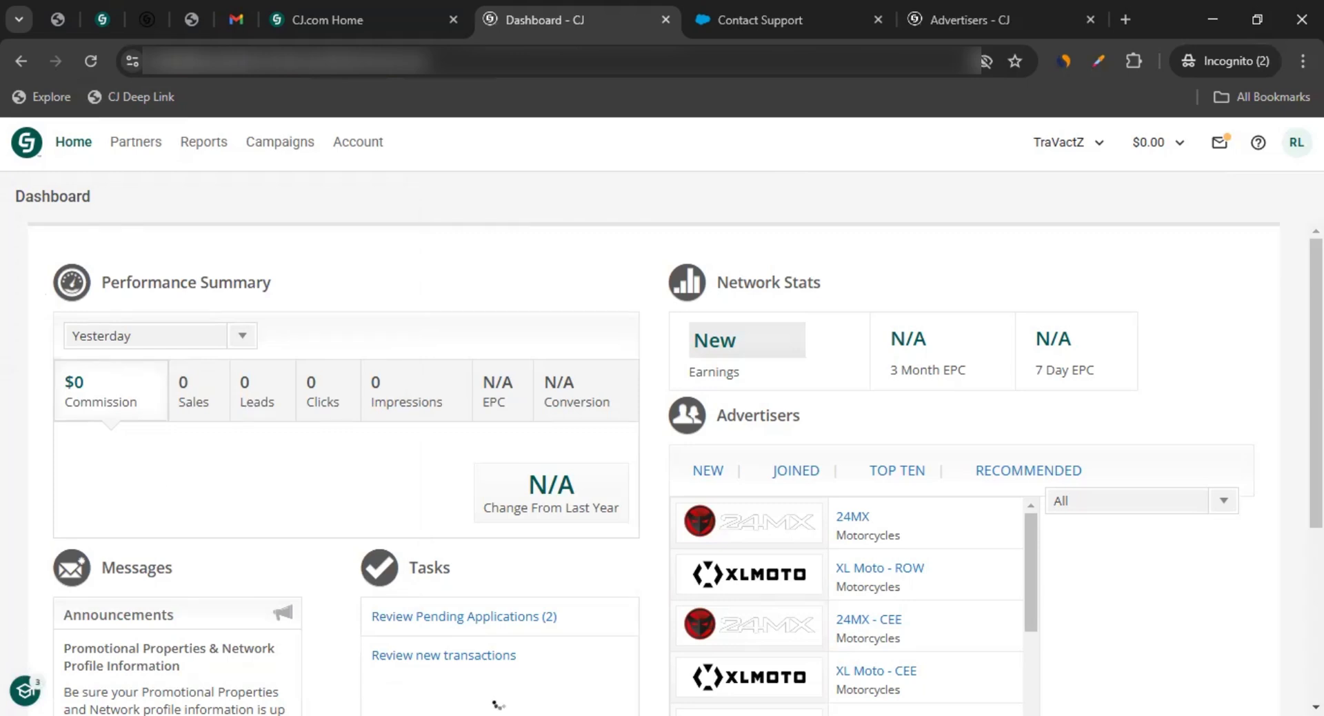
View the Learning Hub on the Dashboard, close it, and switch to the closing thank-you slide.
click(25, 690)
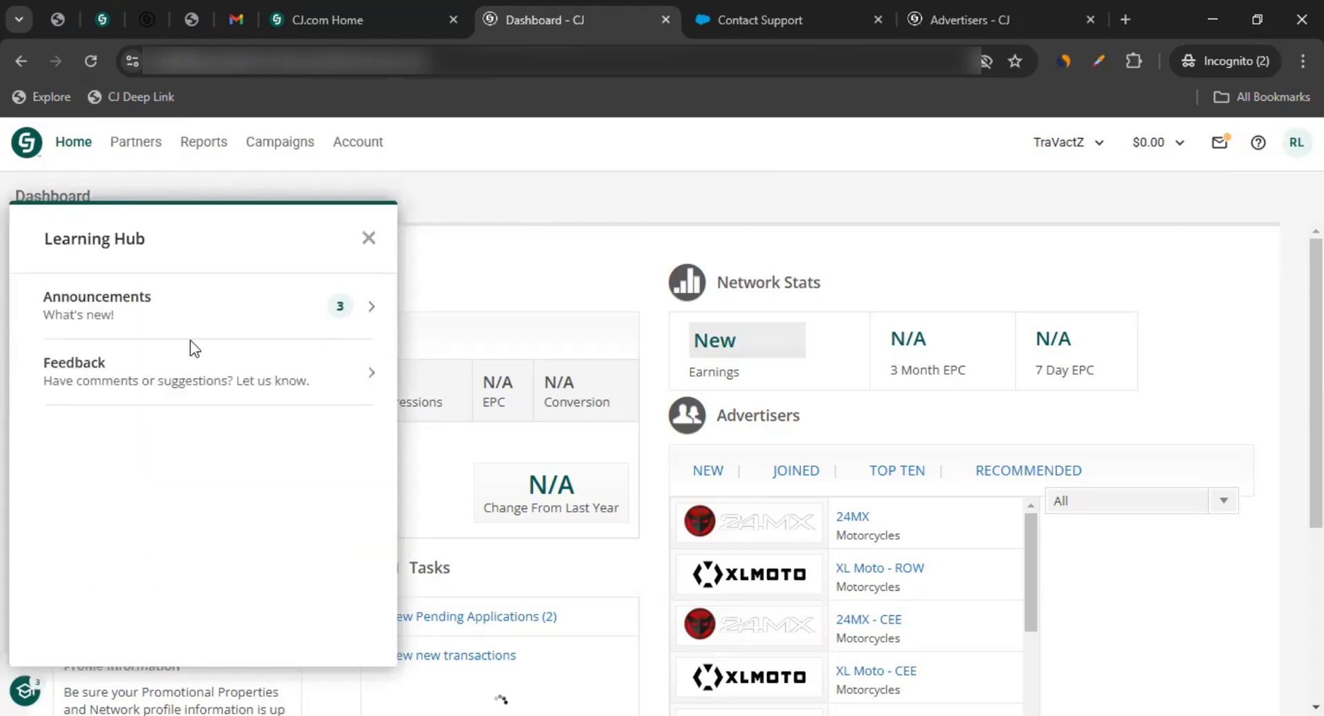
click(367, 238)
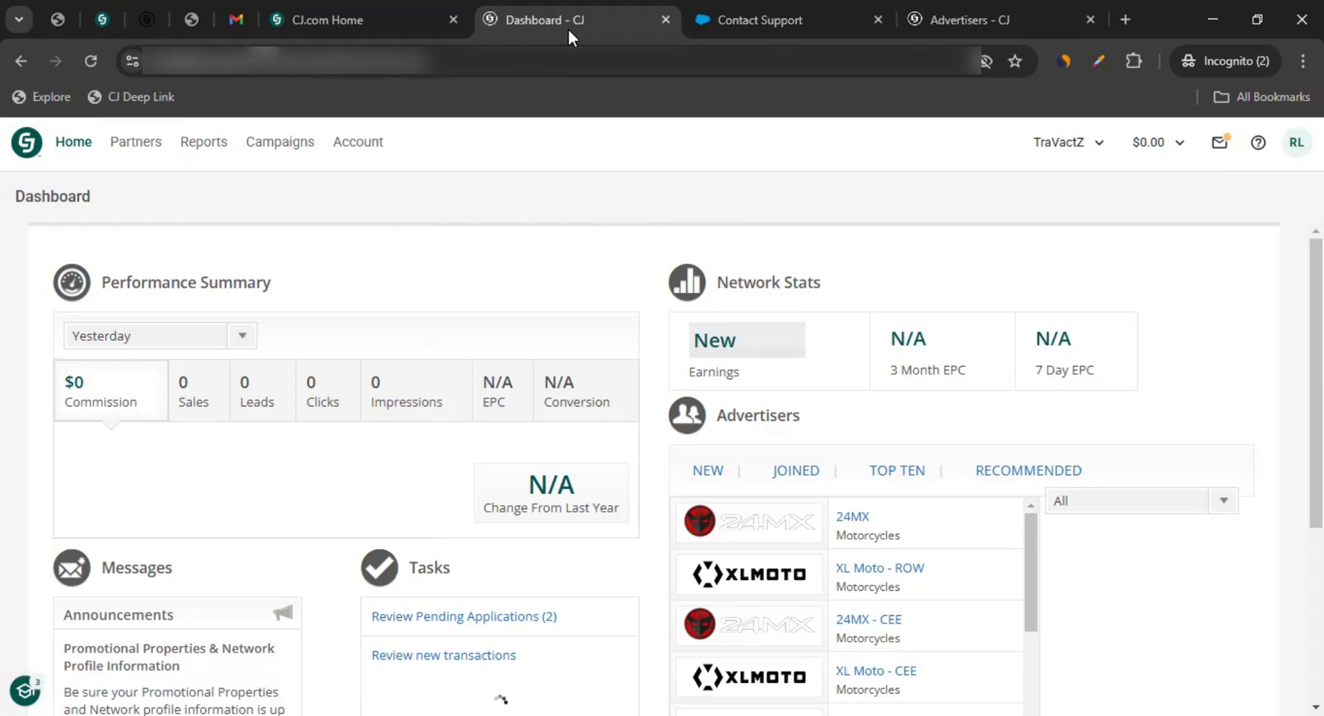
click(213, 13)
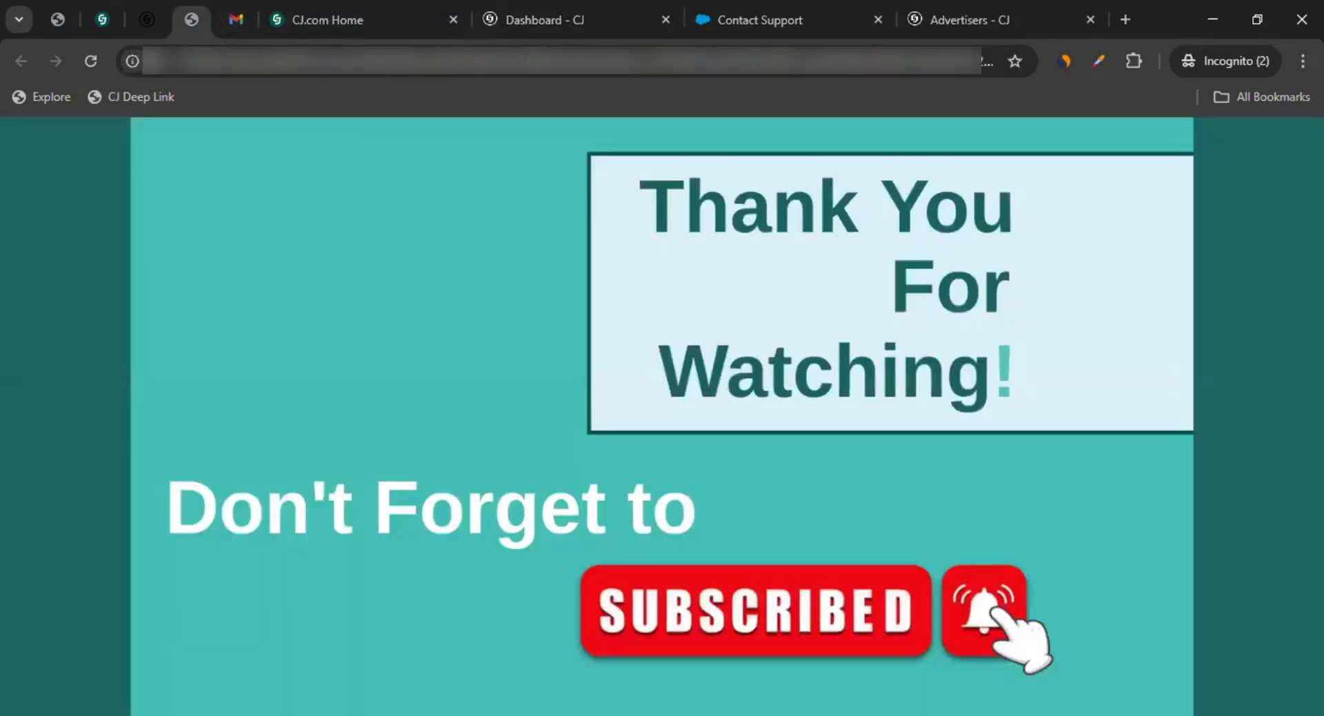